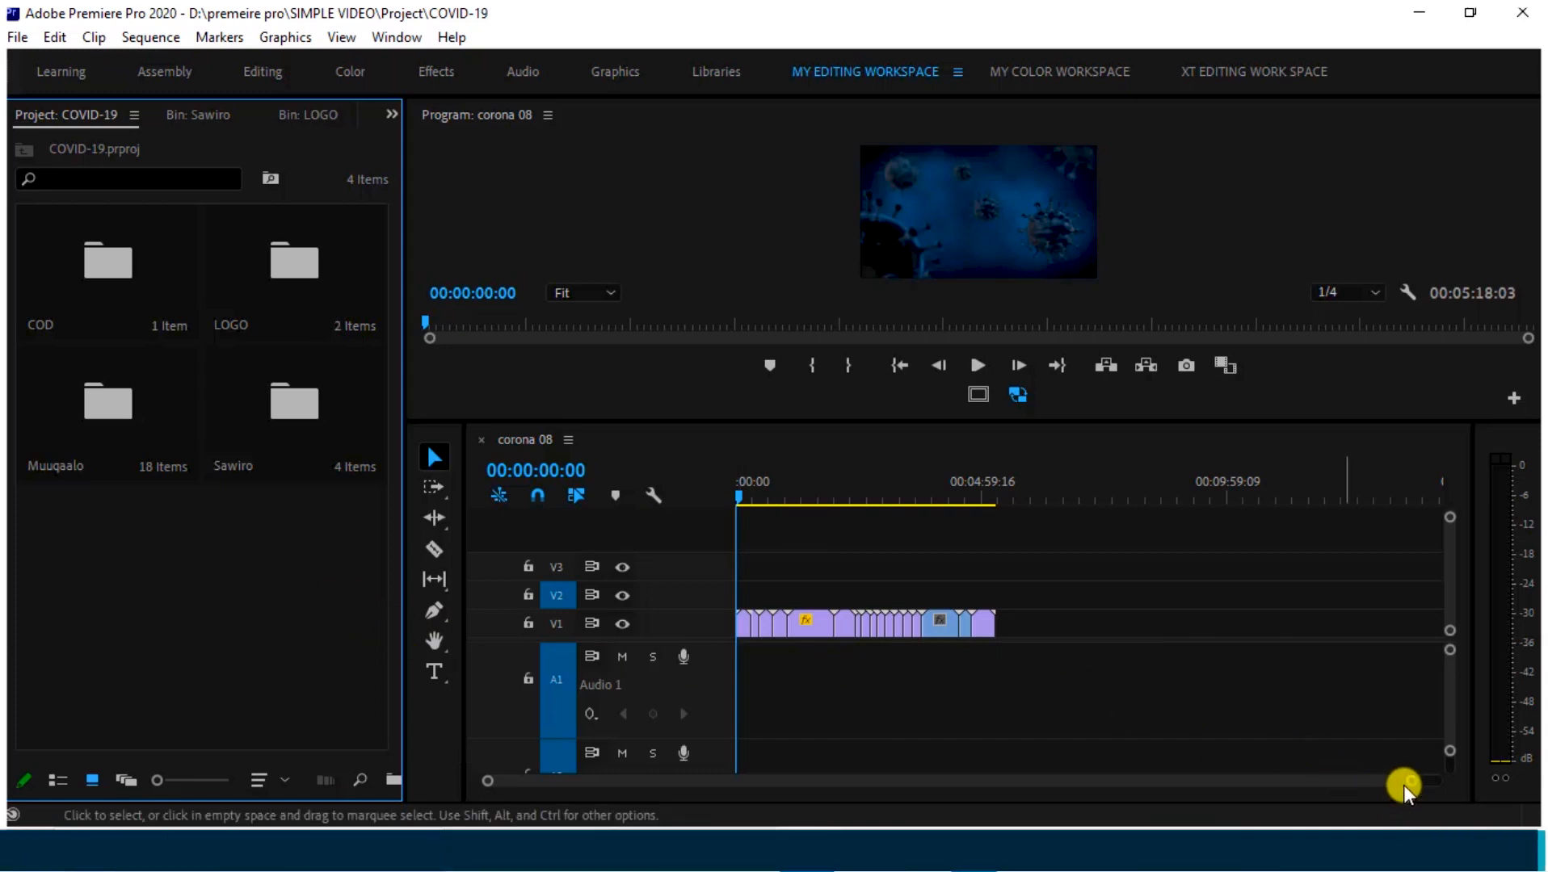
Adjust the timeline zoom so the whole corona 08 sequence is visible.
left_click_drag(1405, 787, 1238, 788)
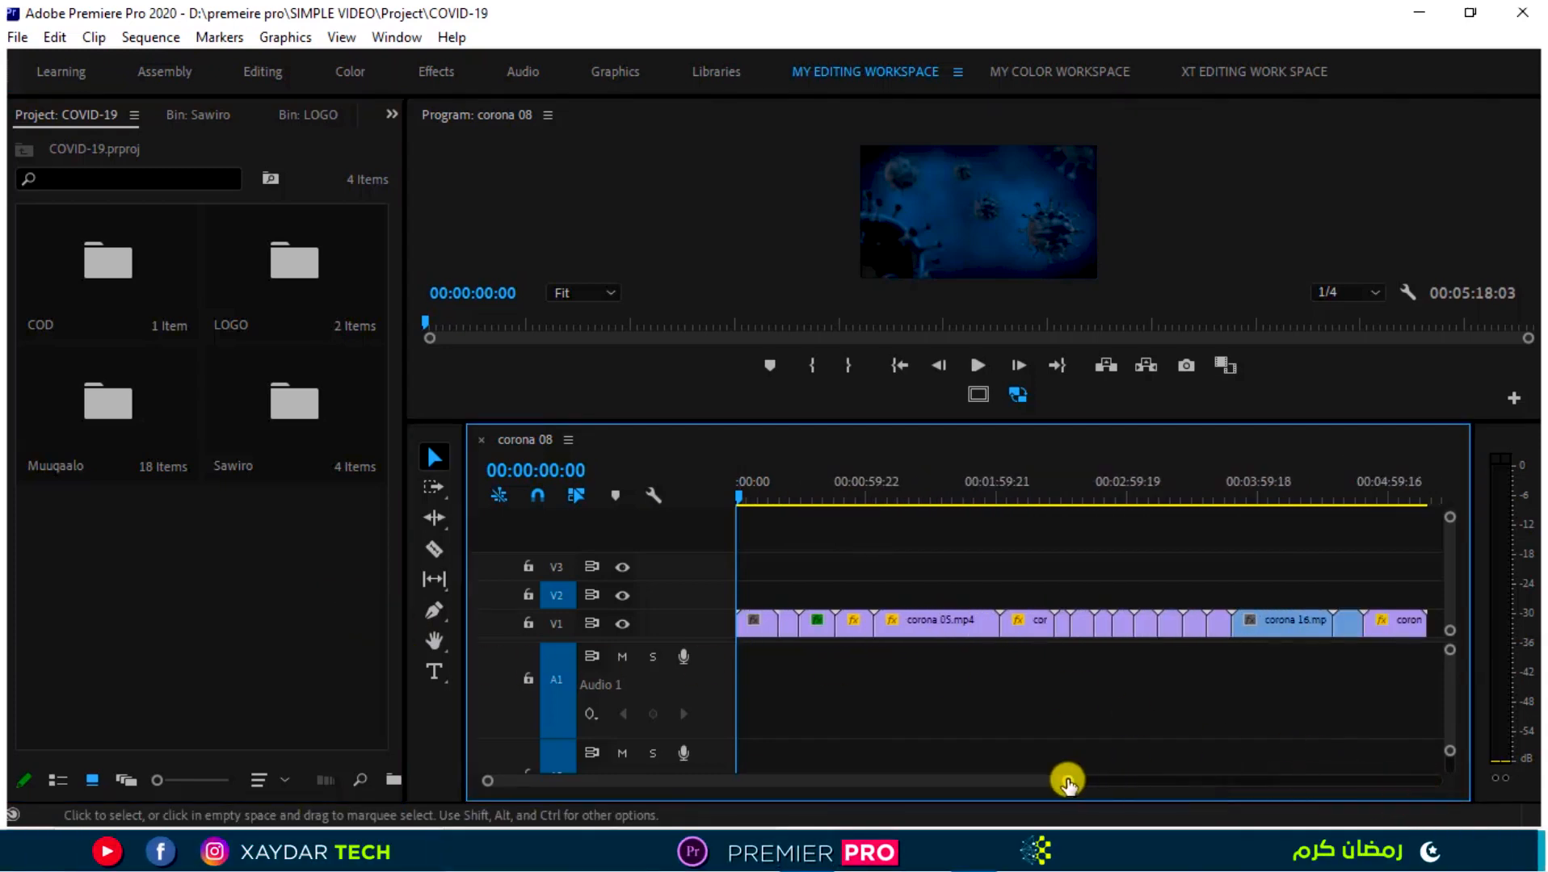
left_click_drag(1067, 782, 1137, 782)
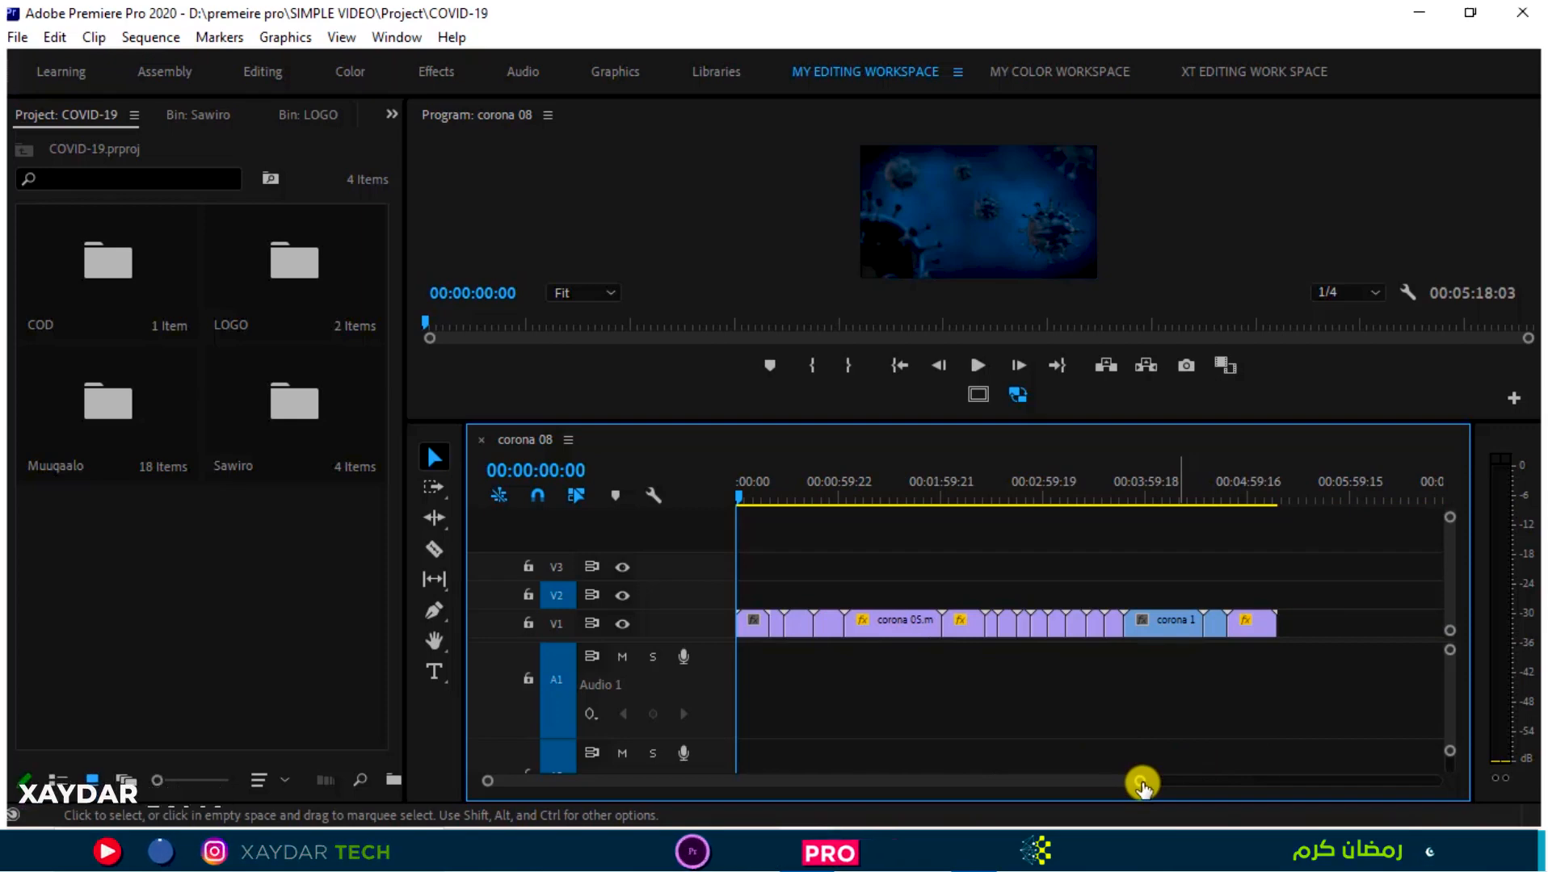
left_click_drag(1142, 782, 1119, 781)
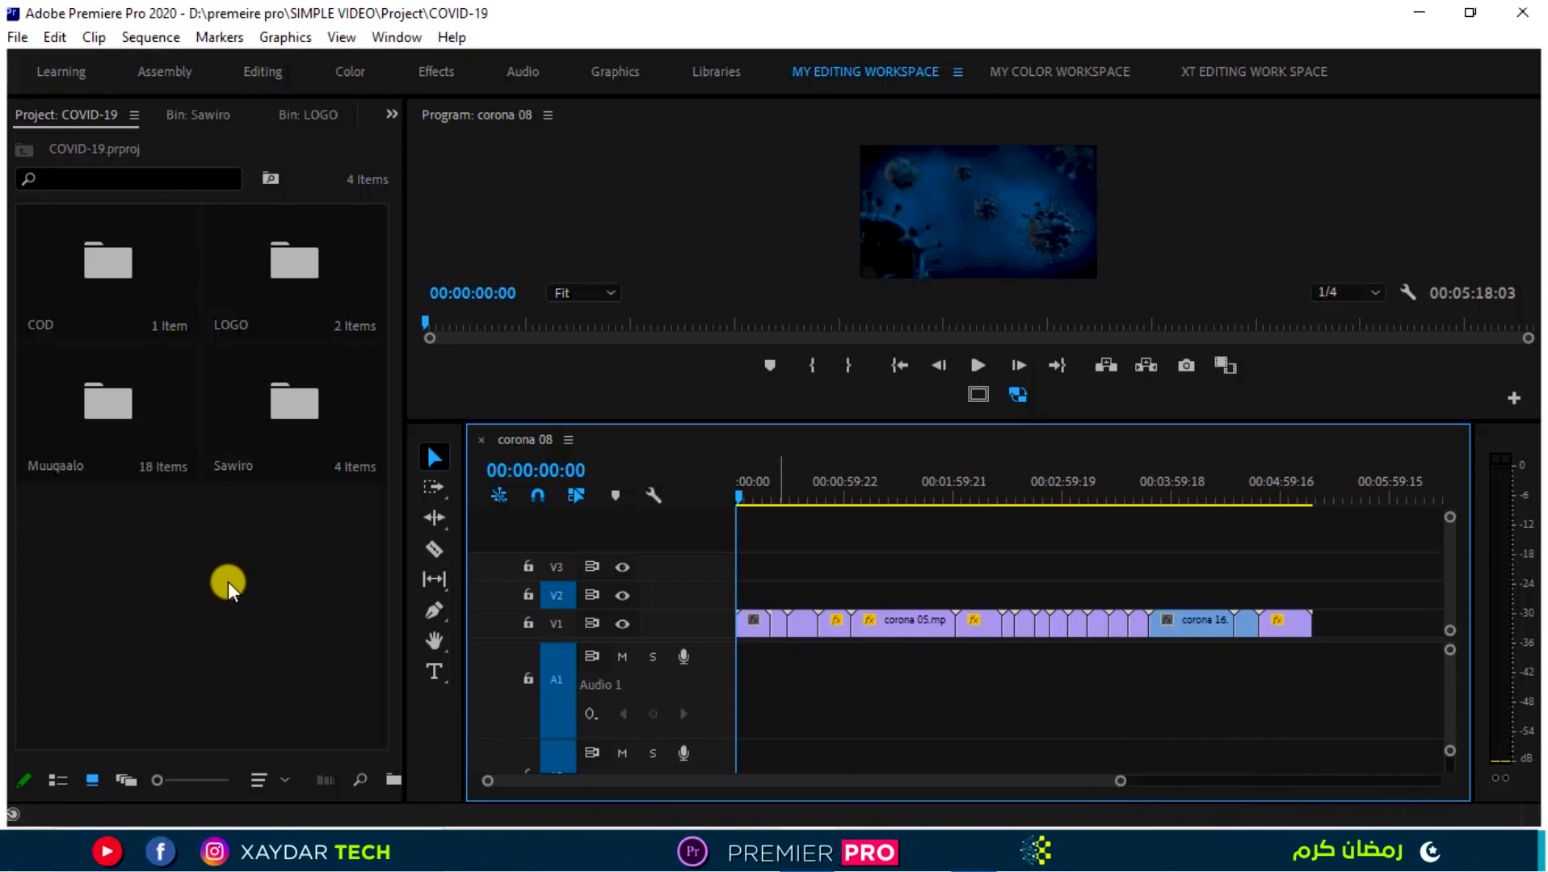
Look through the project's media bins, including Muuqaalo and LOGO, and return to the COVID-19 project root.
double_click(115, 465)
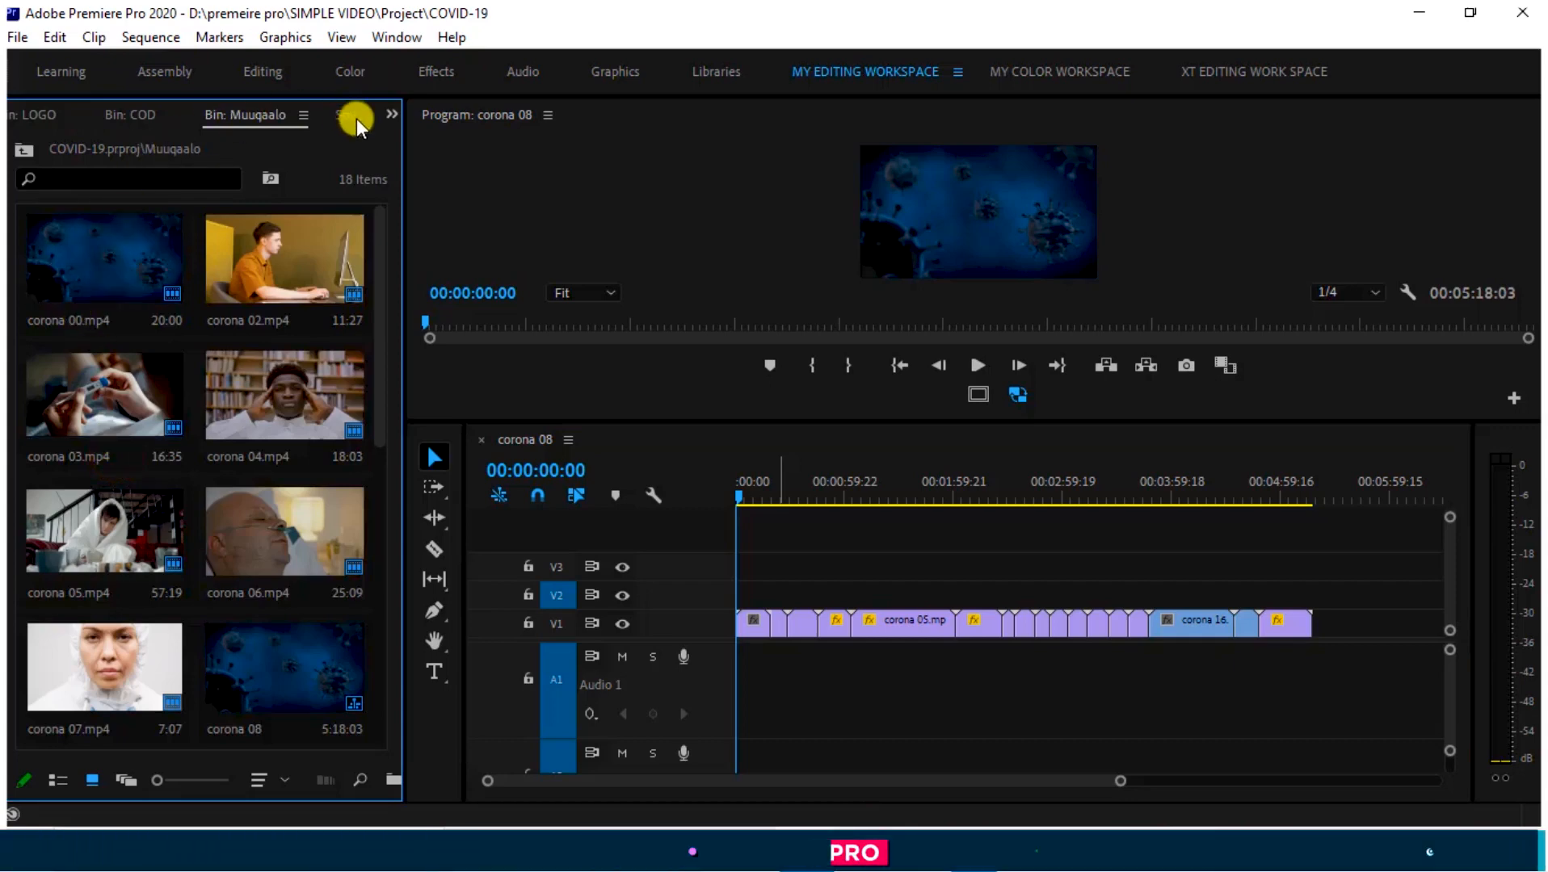
left_click(392, 114)
left_click(420, 214)
left_click(391, 114)
left_click(420, 150)
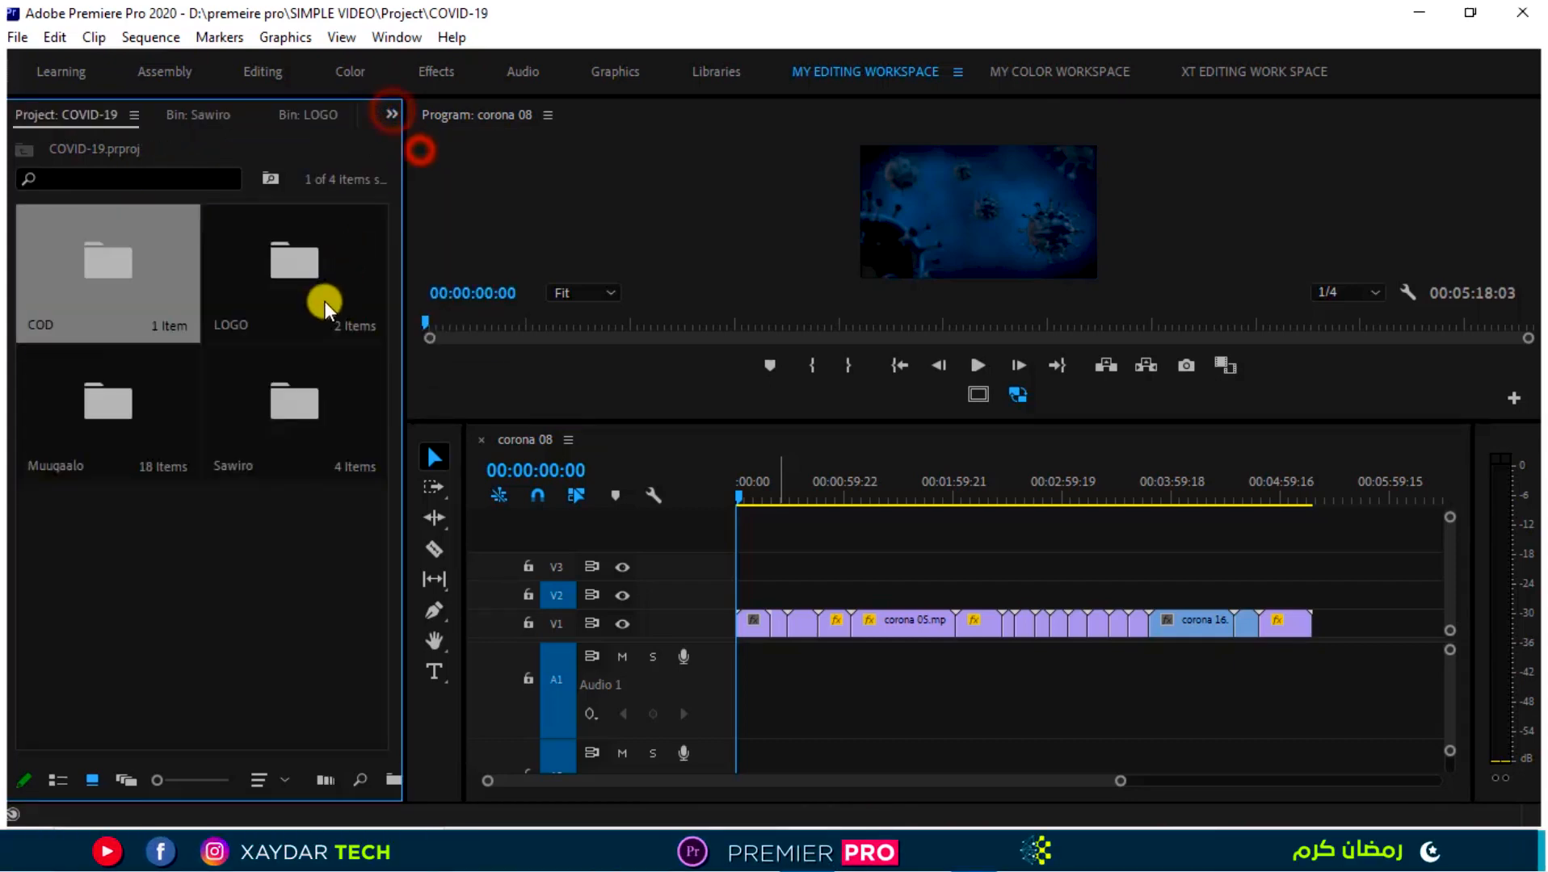
double_click(327, 309)
left_click(391, 114)
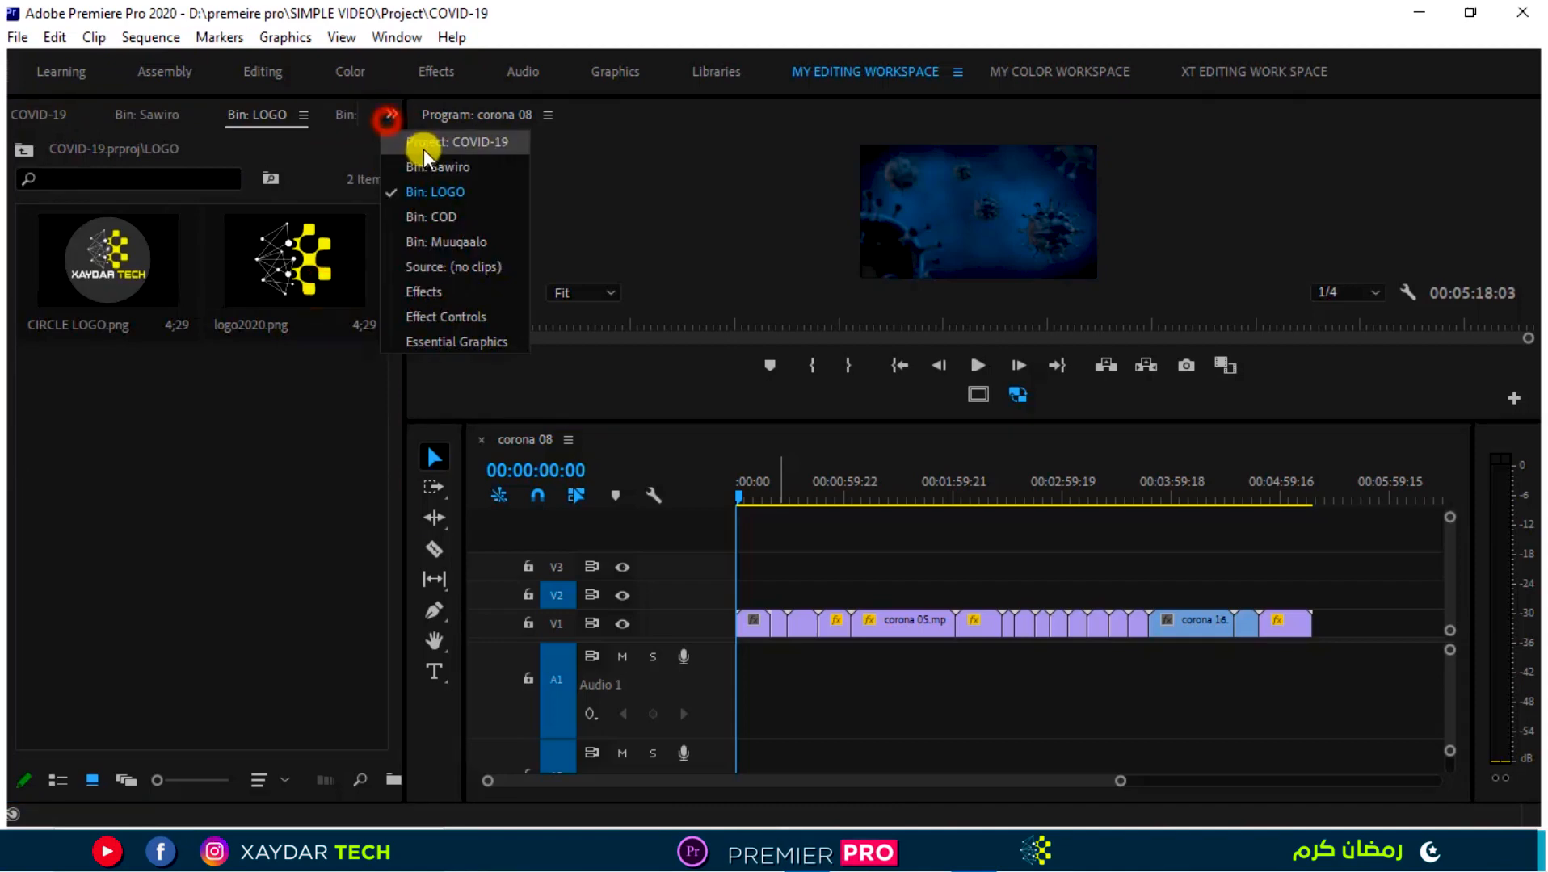
left_click(424, 145)
left_click(328, 390)
left_click(391, 115)
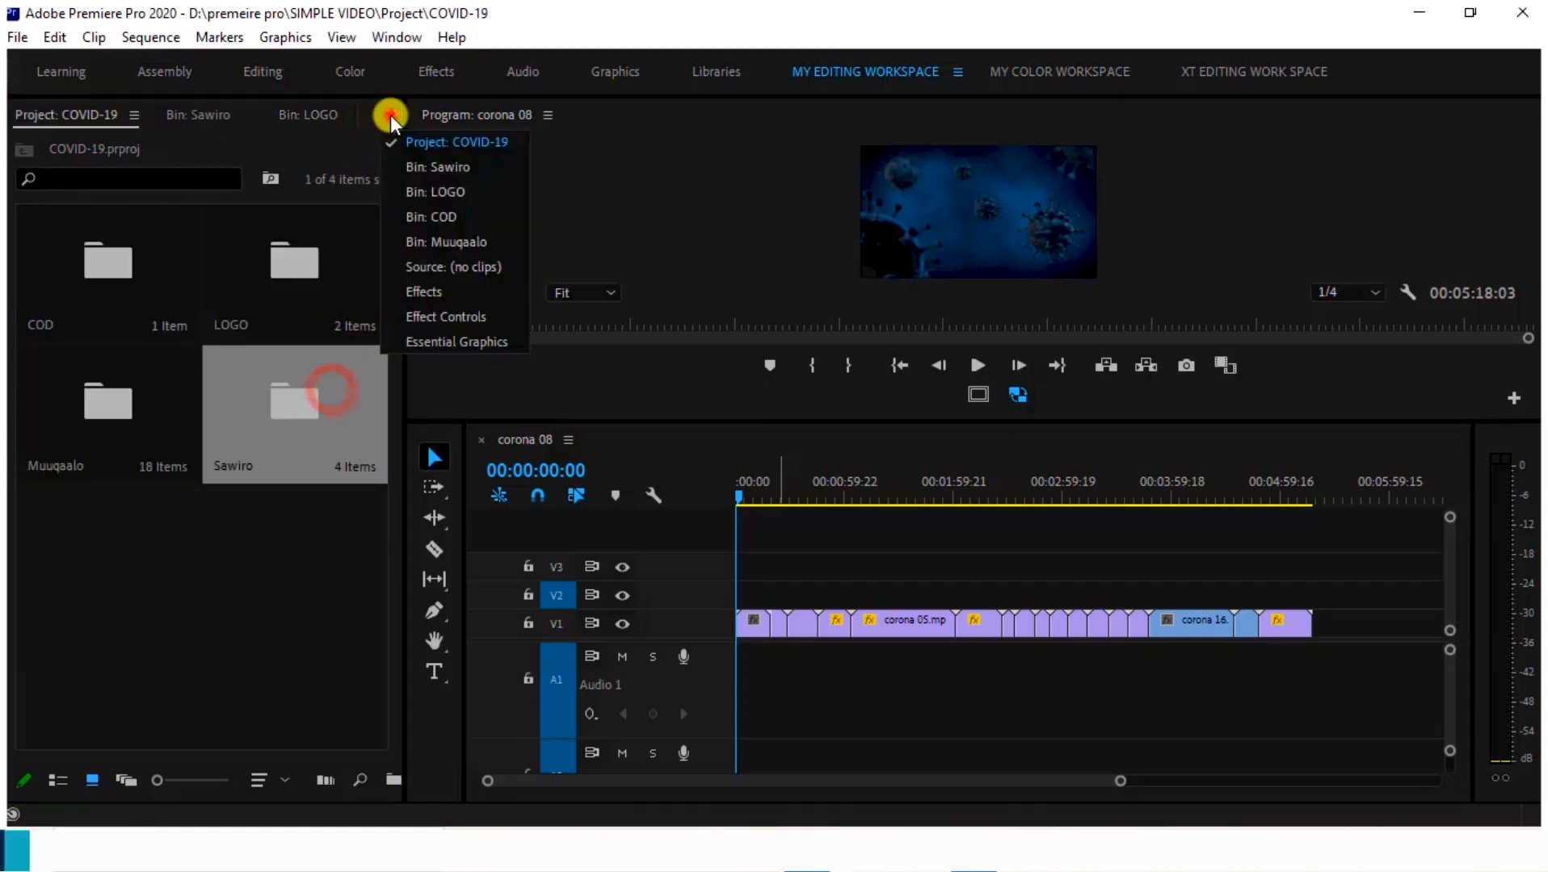
left_click(214, 513)
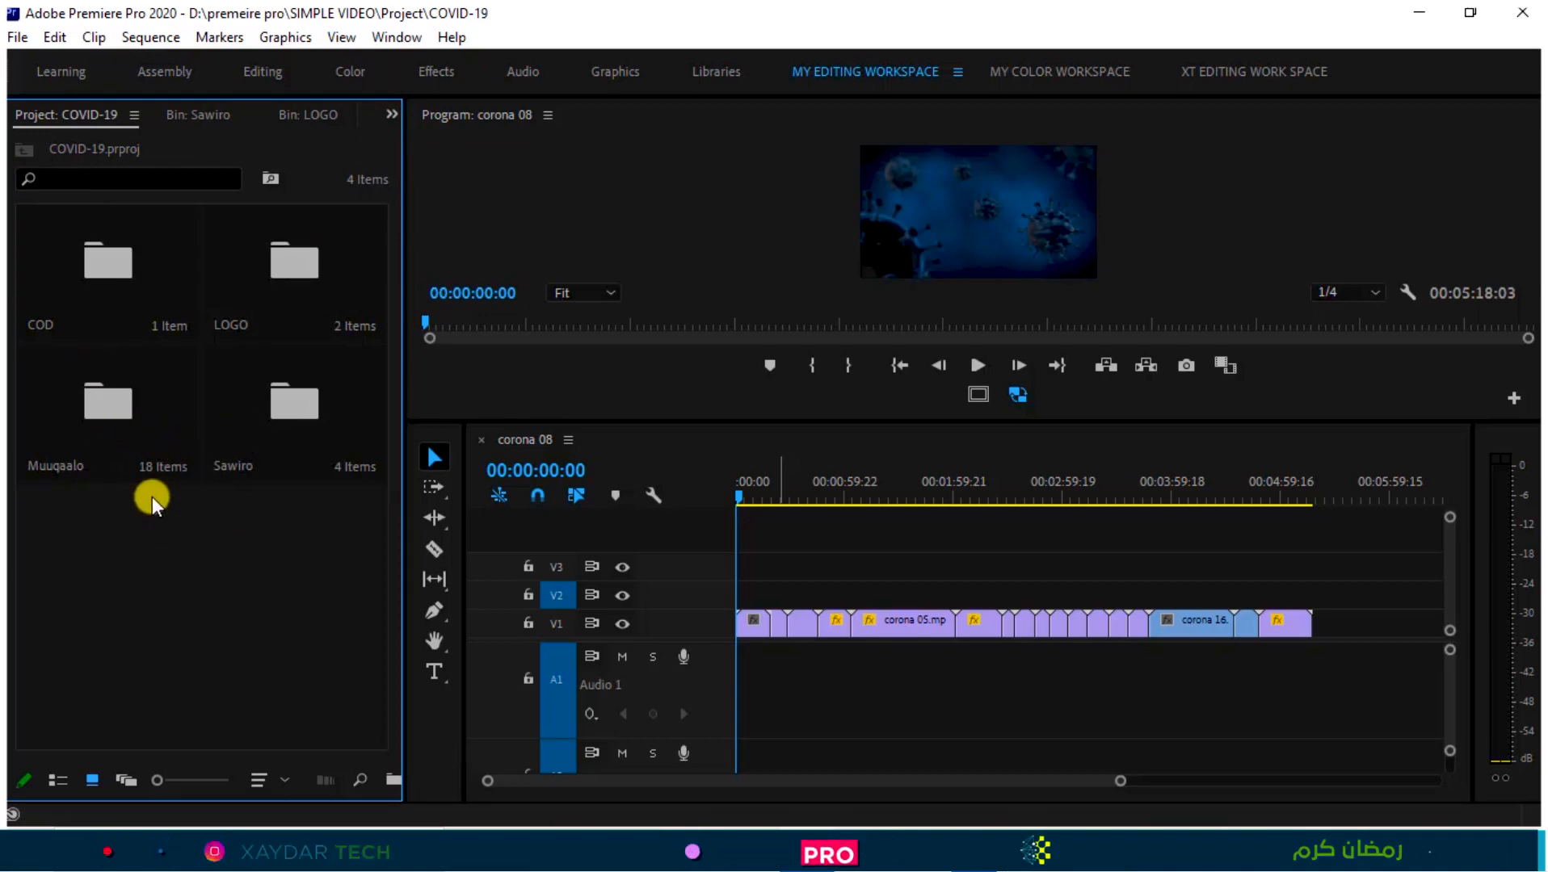
Open the Muuqaalo bin and look over its corona video clips.
double_click(113, 408)
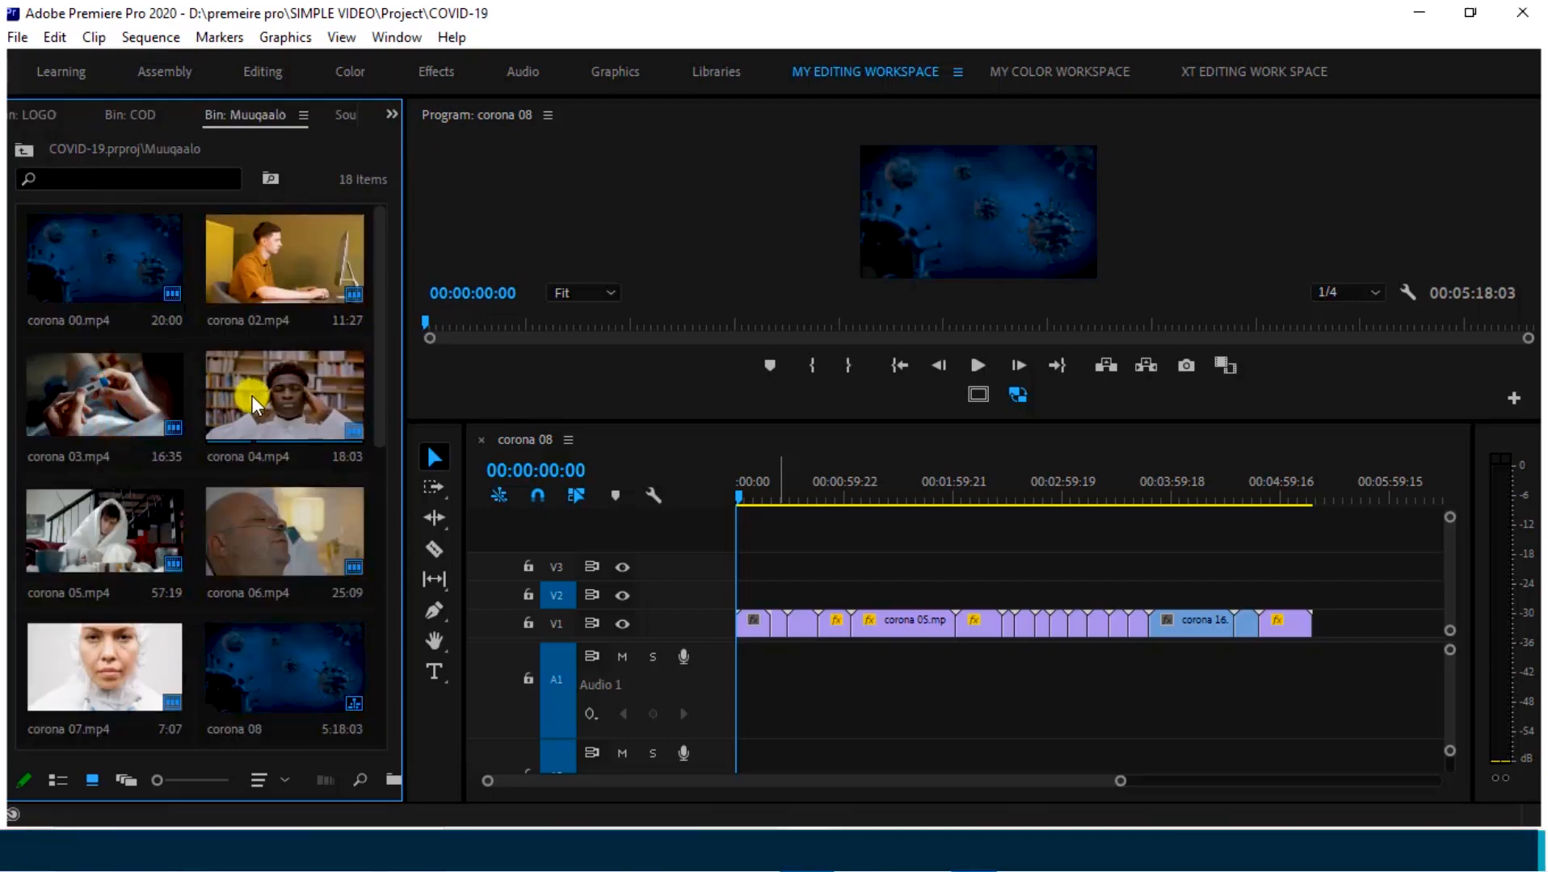
scroll(284, 497, "down", 8)
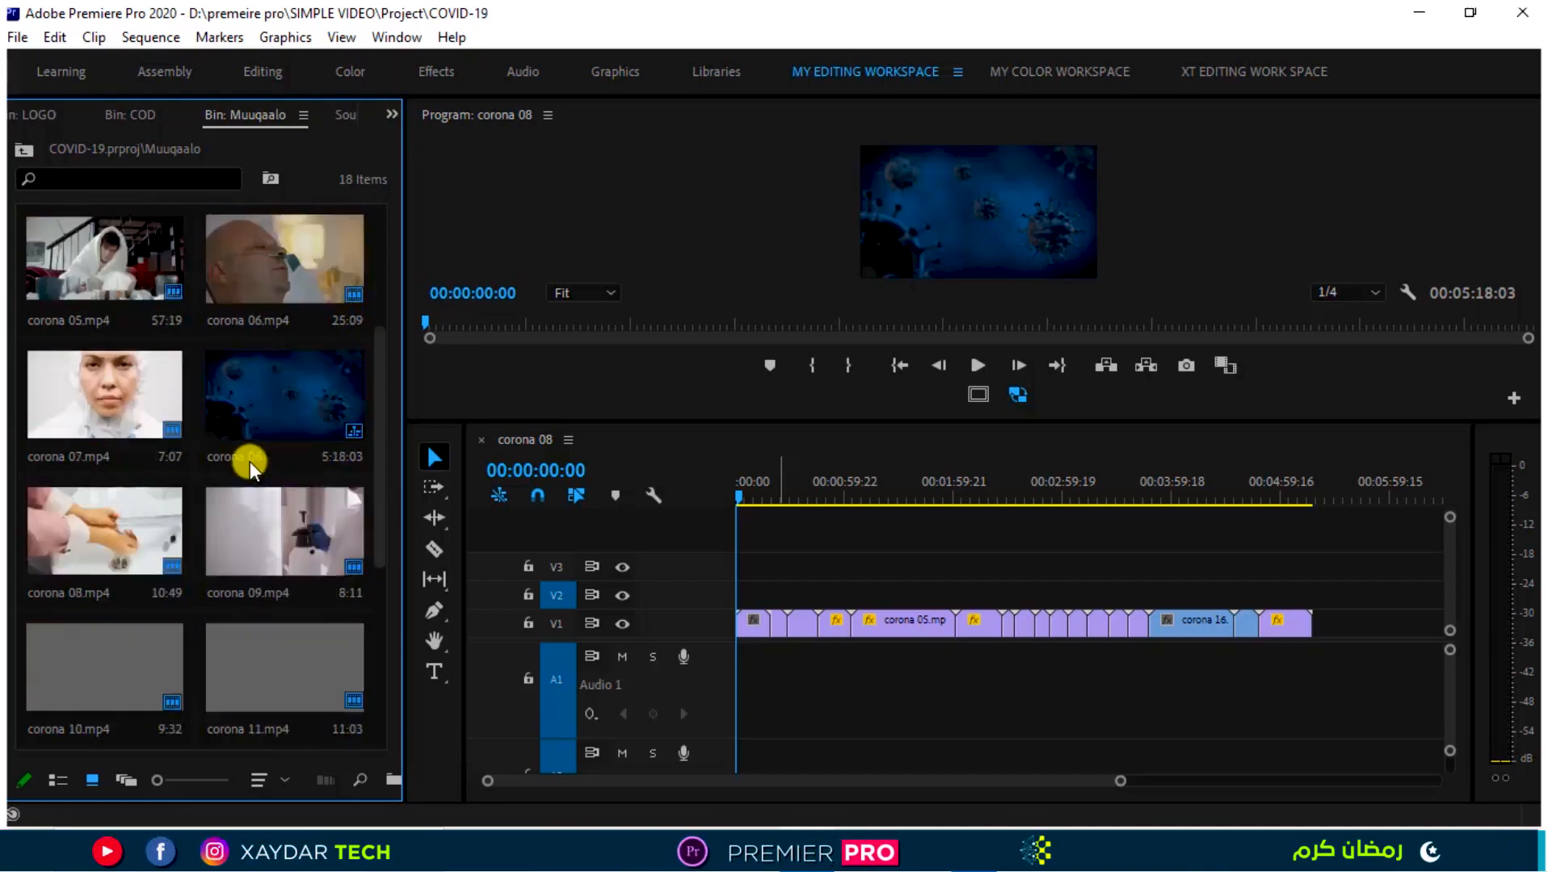
scroll(249, 462, "up", 8)
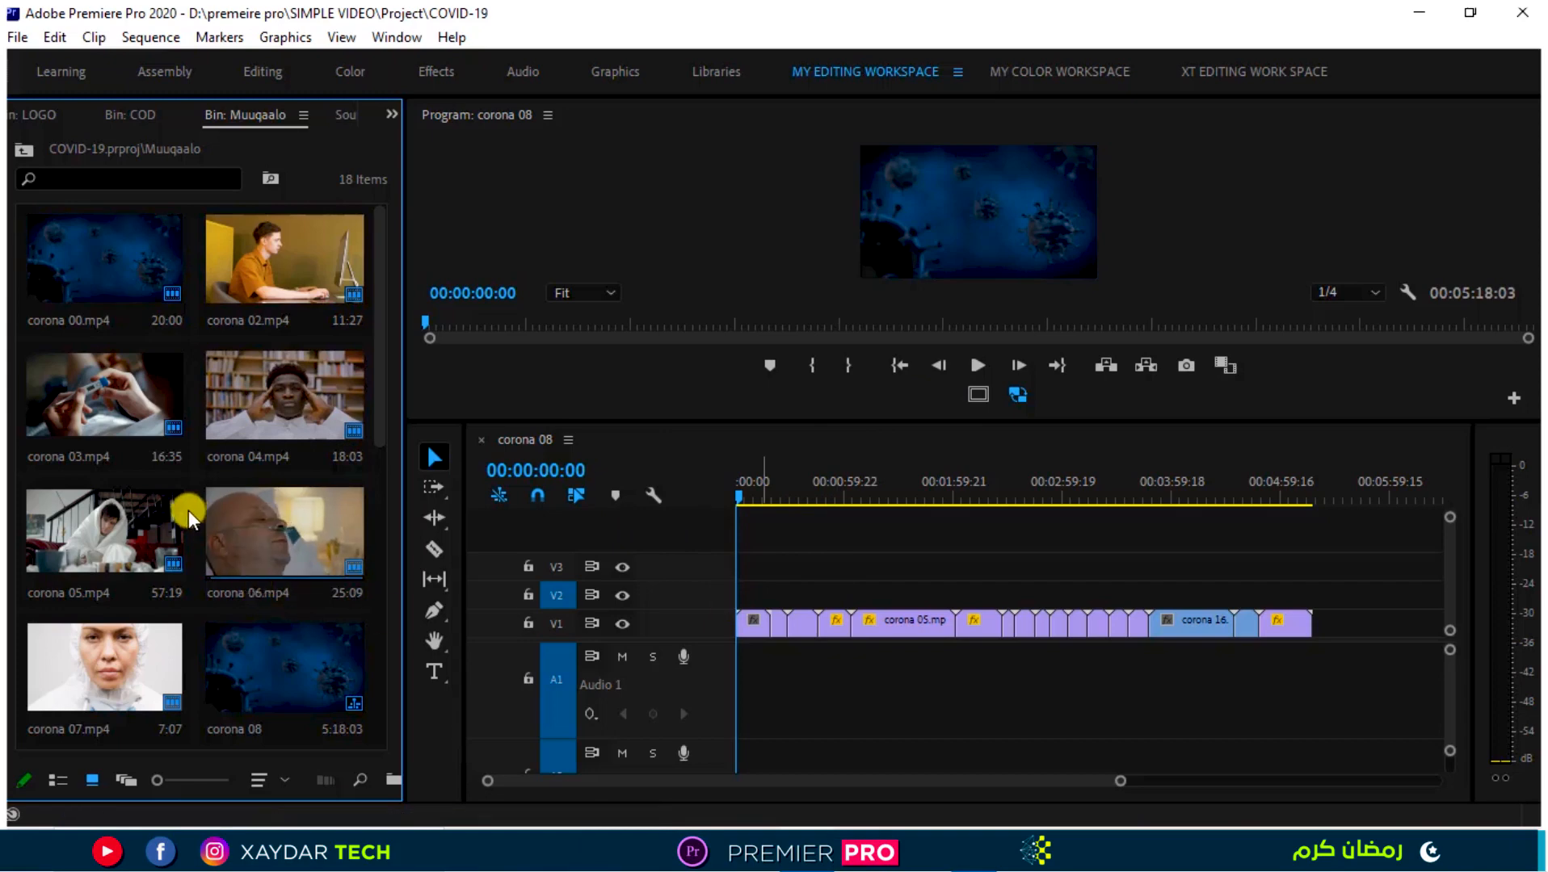
Select all items in the Muuqaalo bin and examine their Proxy options without applying any.
left_click(109, 279)
scroll(179, 408, "down", 5)
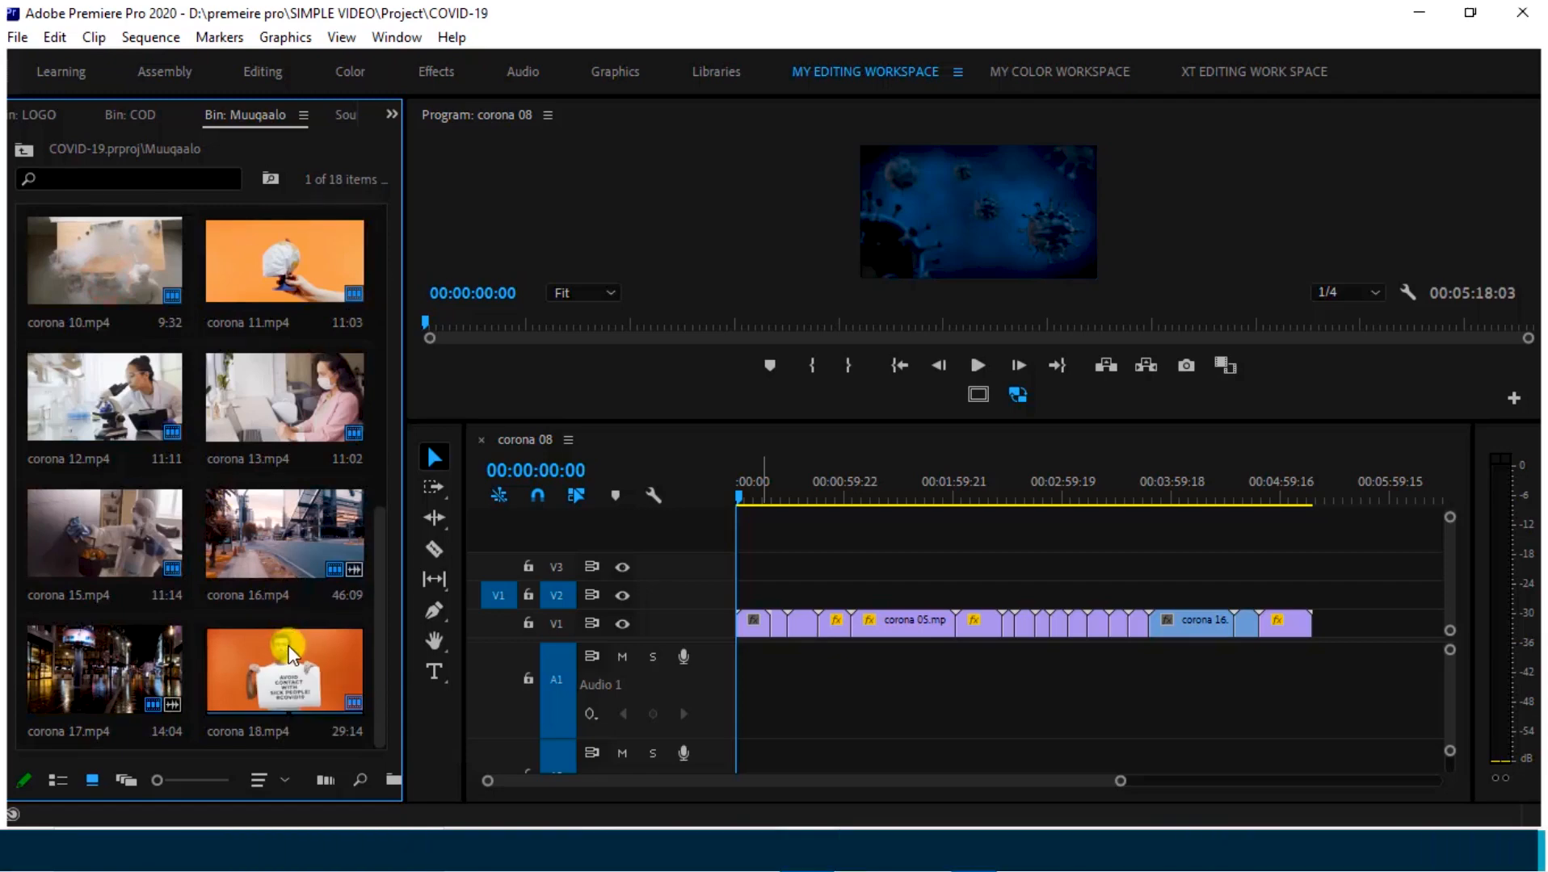
key("ctrl+a")
right_click(259, 441)
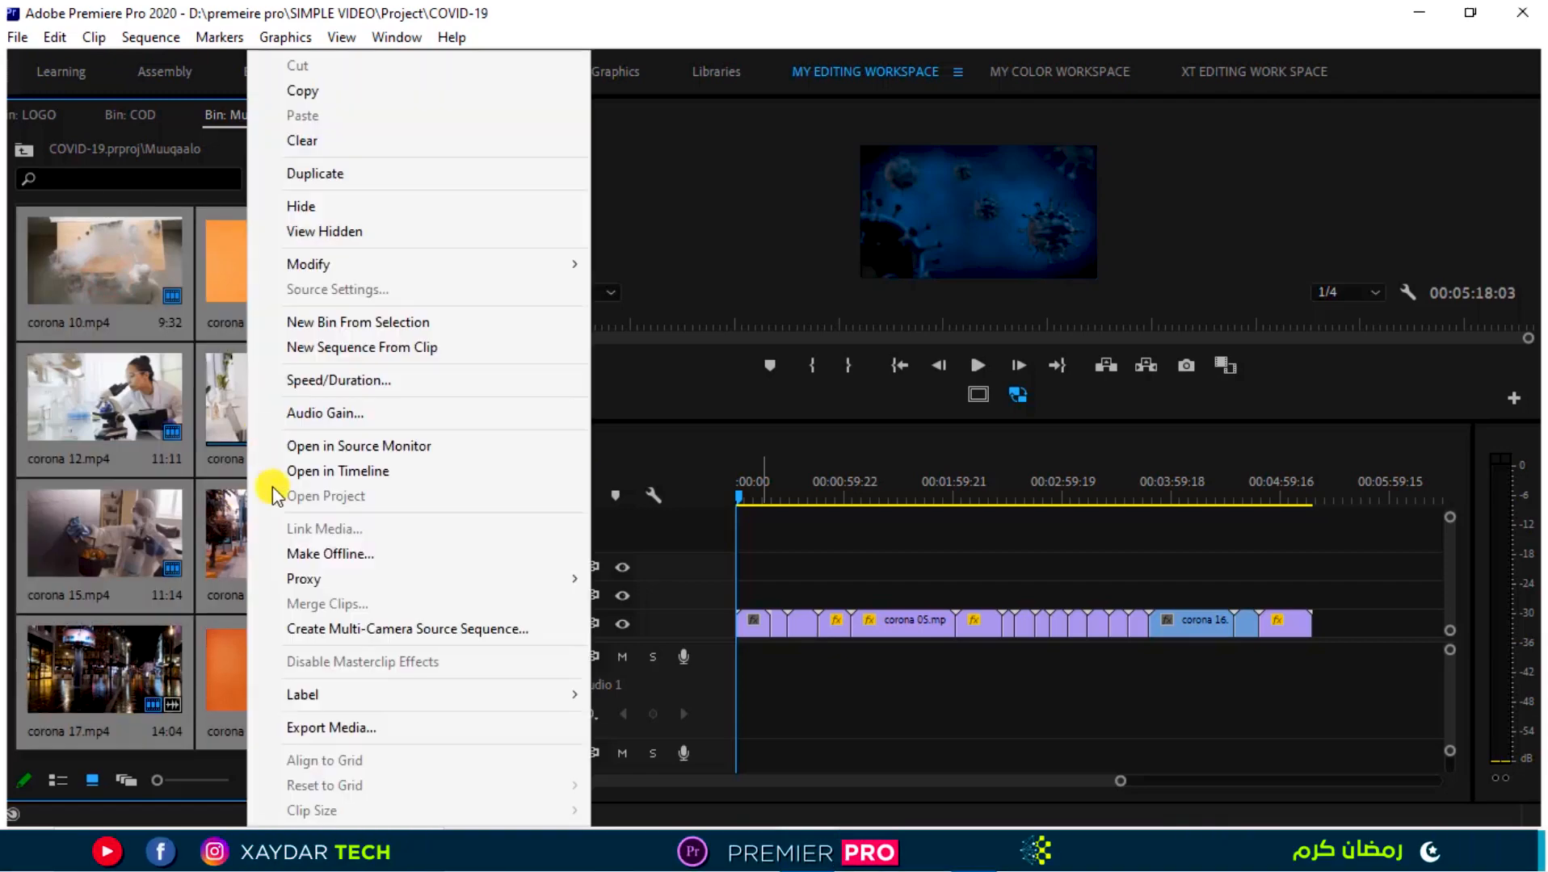
mouse_move(327, 591)
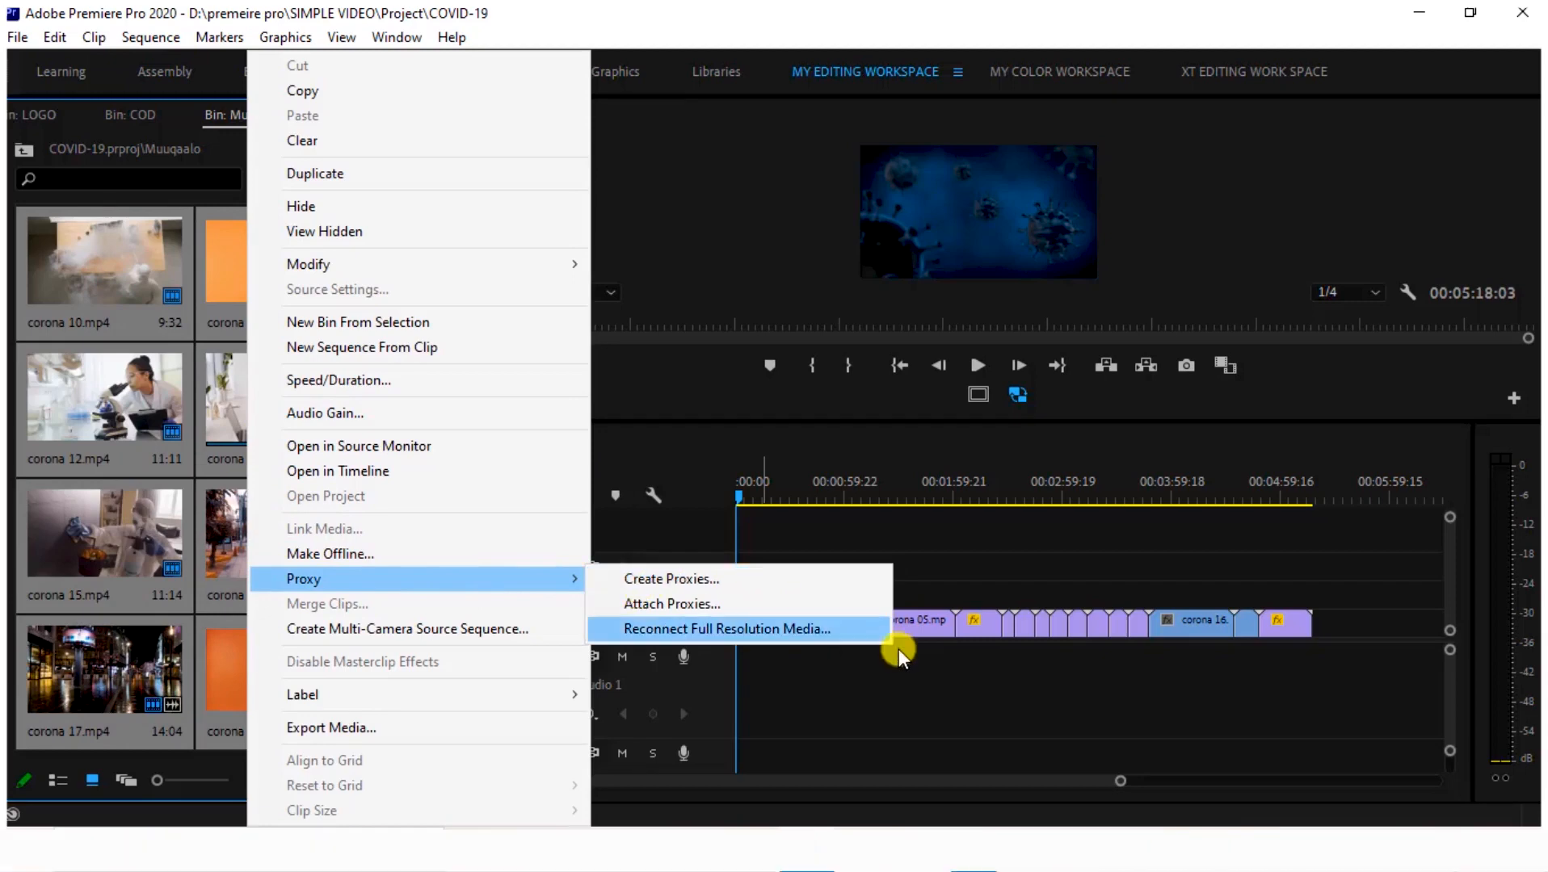
left_click(921, 679)
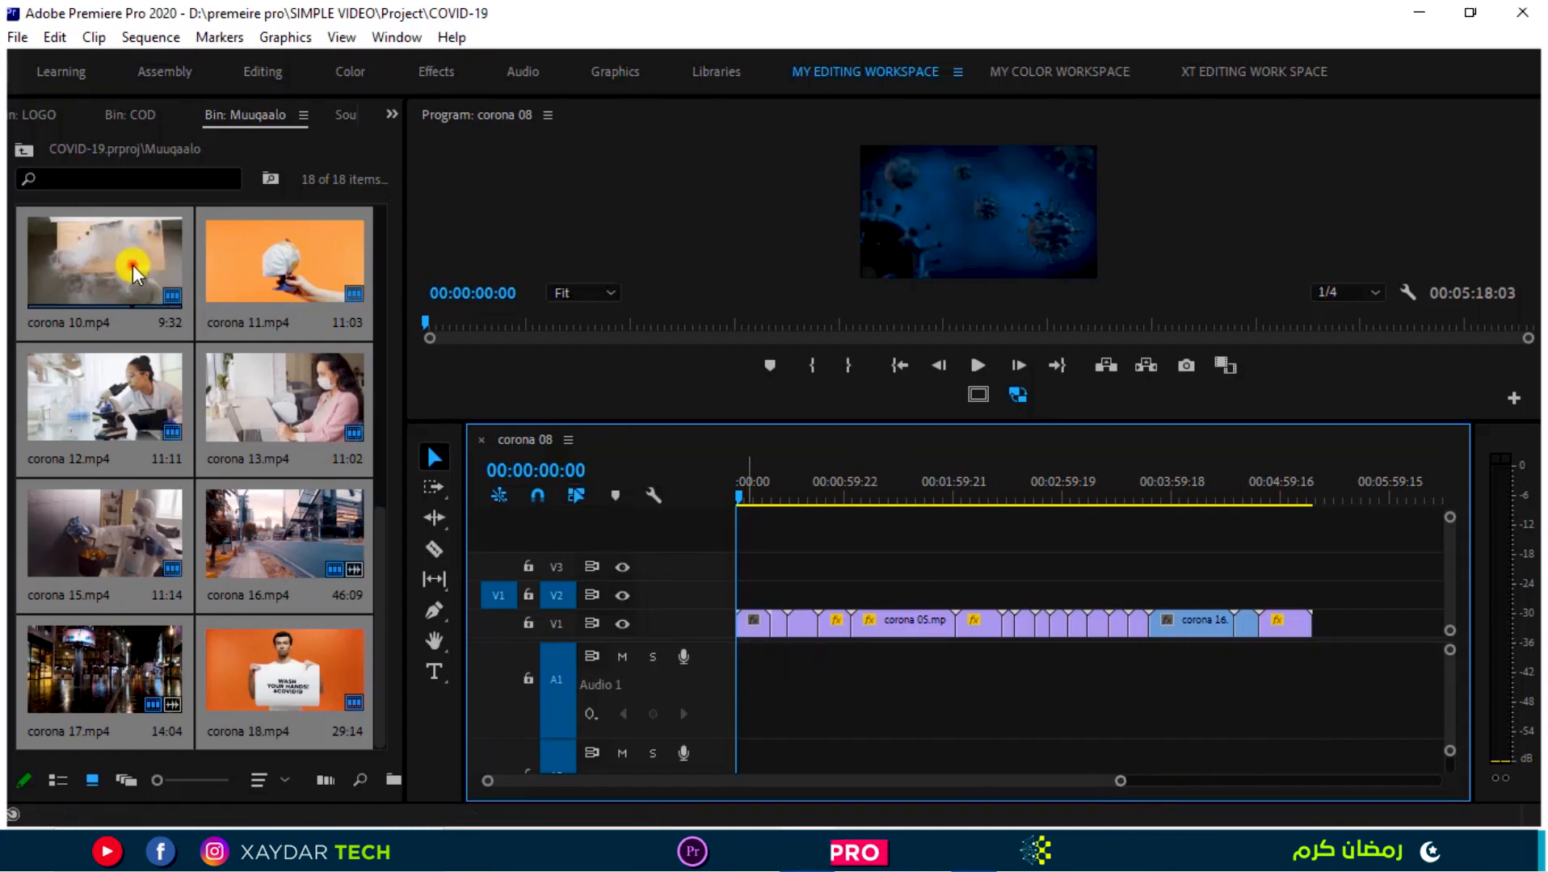
left_click_drag(788, 623, 771, 581)
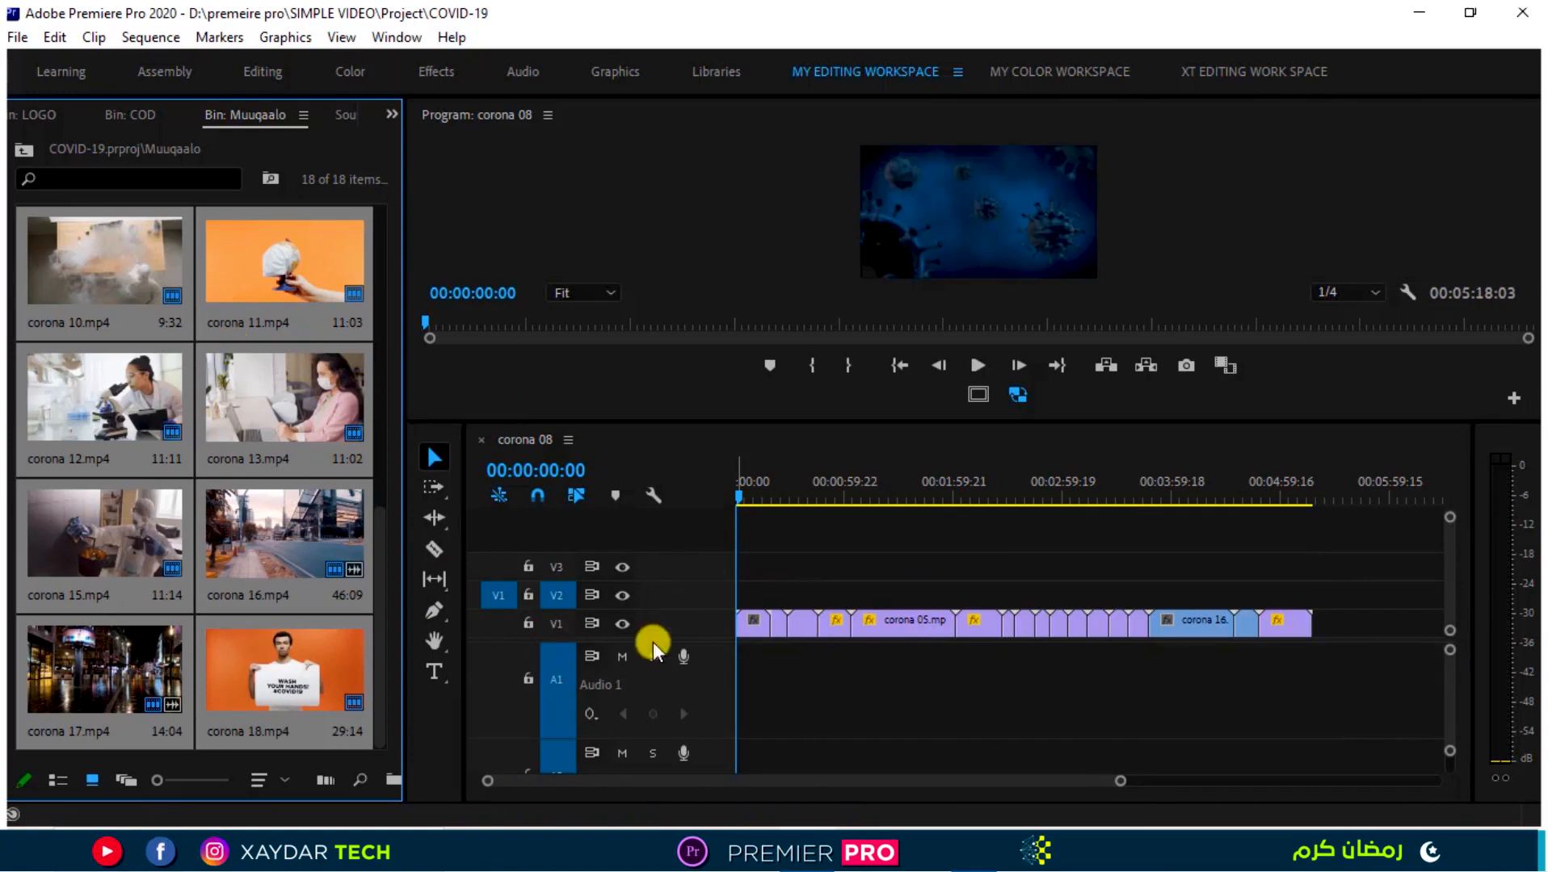
left_click(929, 693)
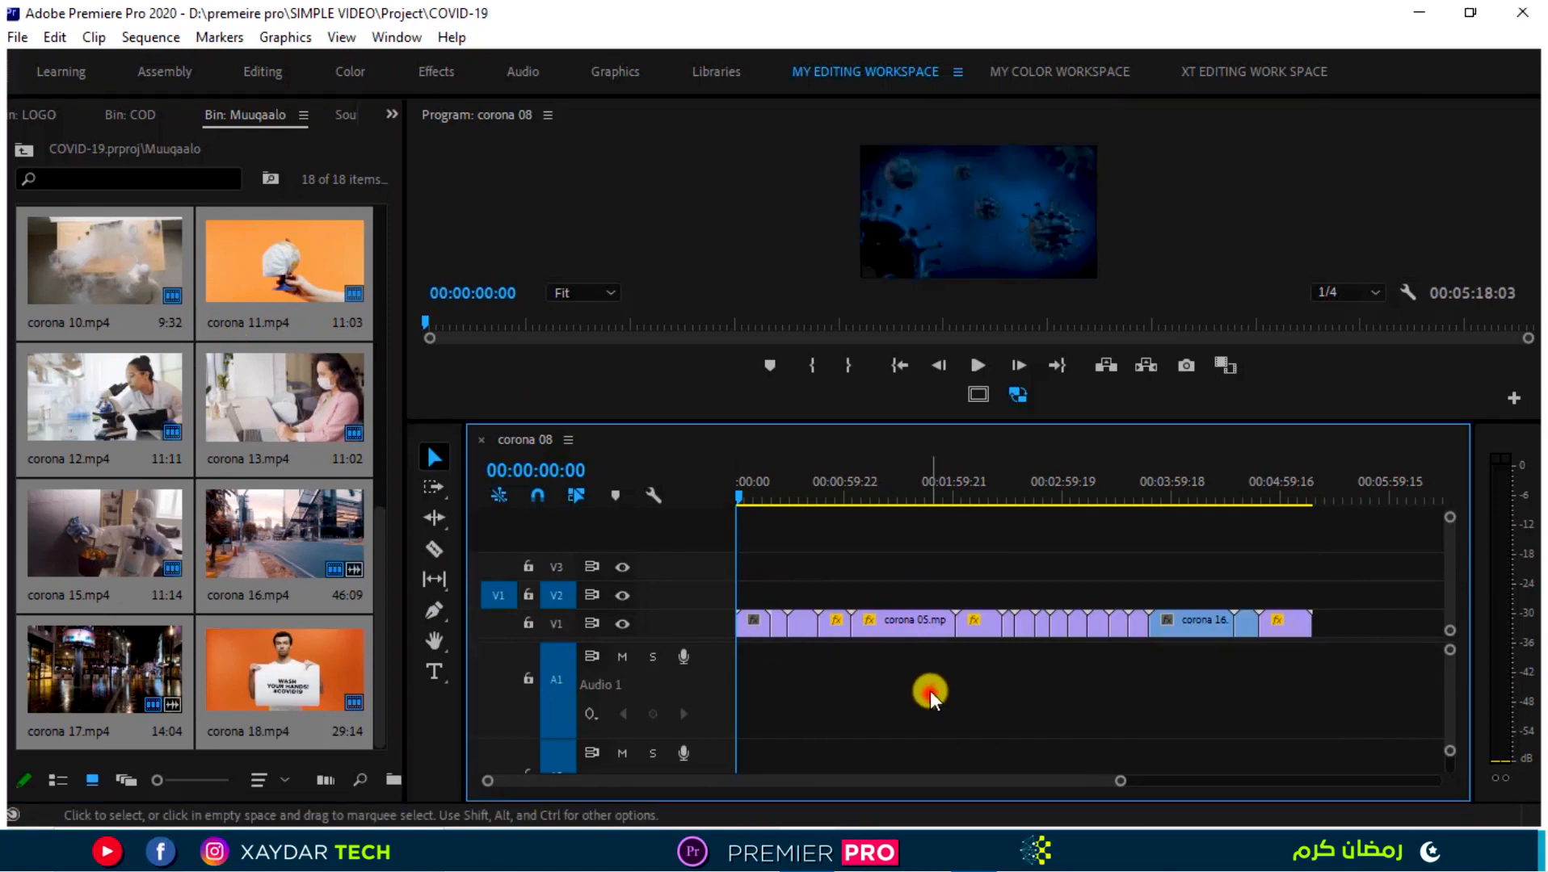
Check the available Program monitor controls in the Button Editor, accept the layout, and leave proxy playback enabled.
left_click(1513, 401)
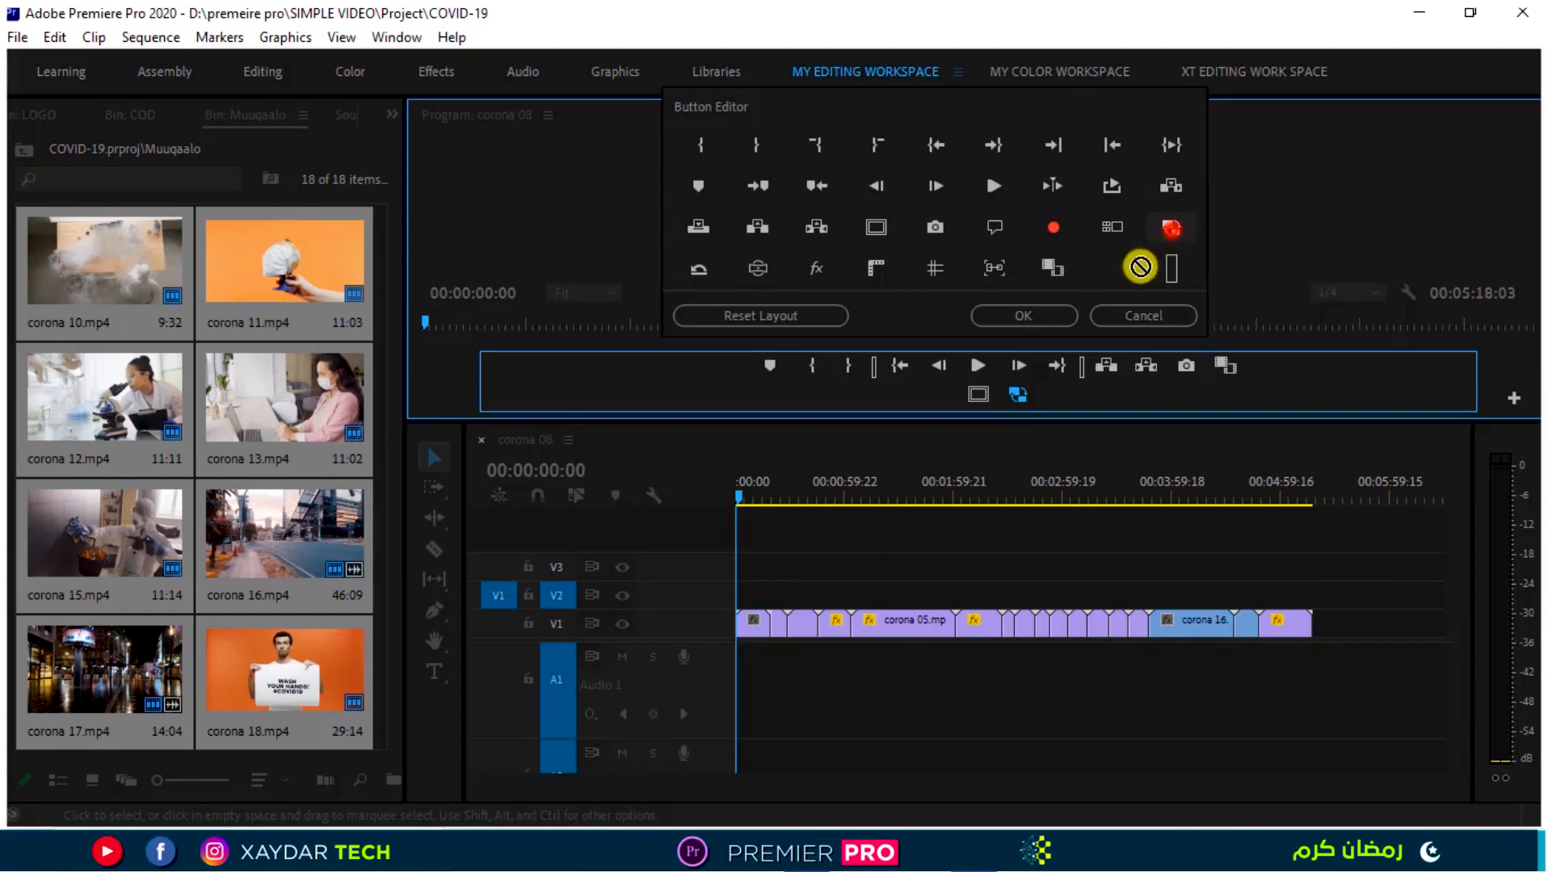
left_click(1028, 314)
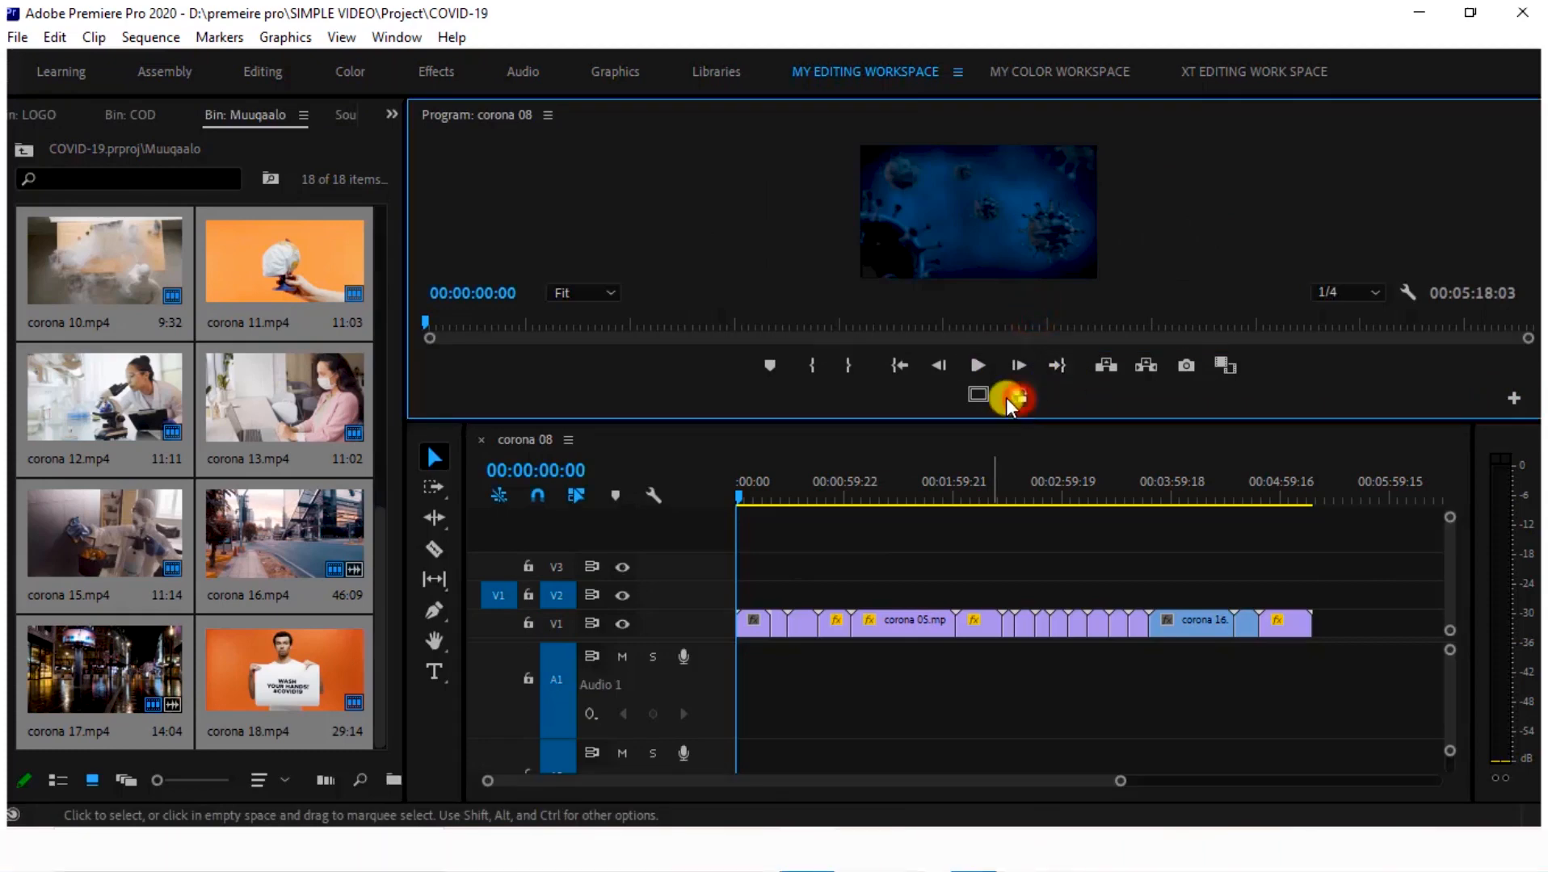
left_click(1020, 397)
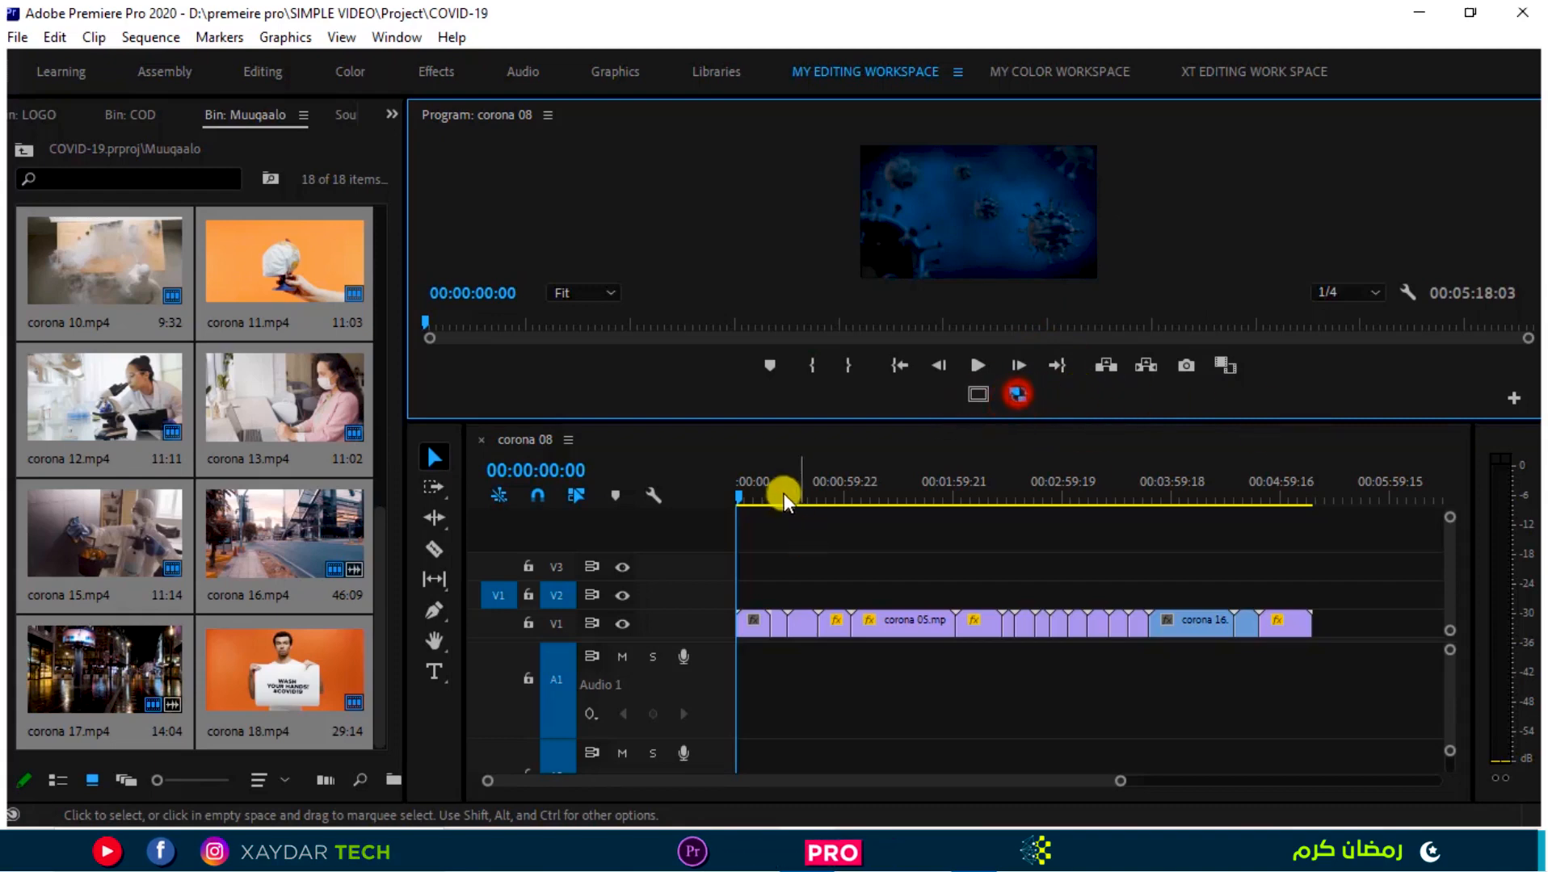
Play and scrub through the corona 08 sequence to preview it, and return the playhead to the start.
left_click(978, 365)
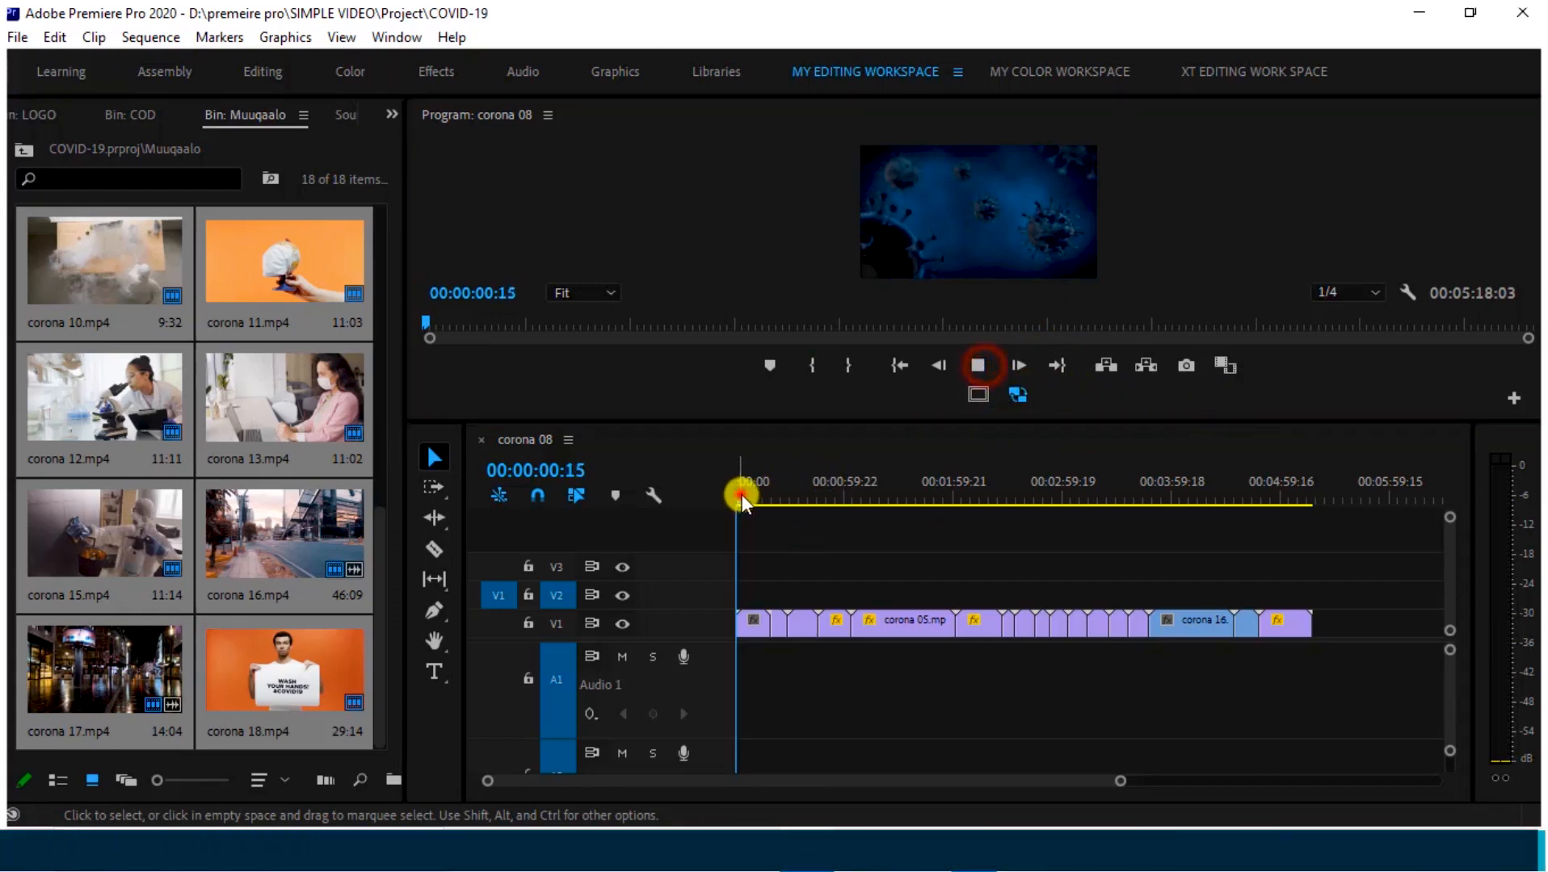
left_click_drag(739, 495, 1128, 525)
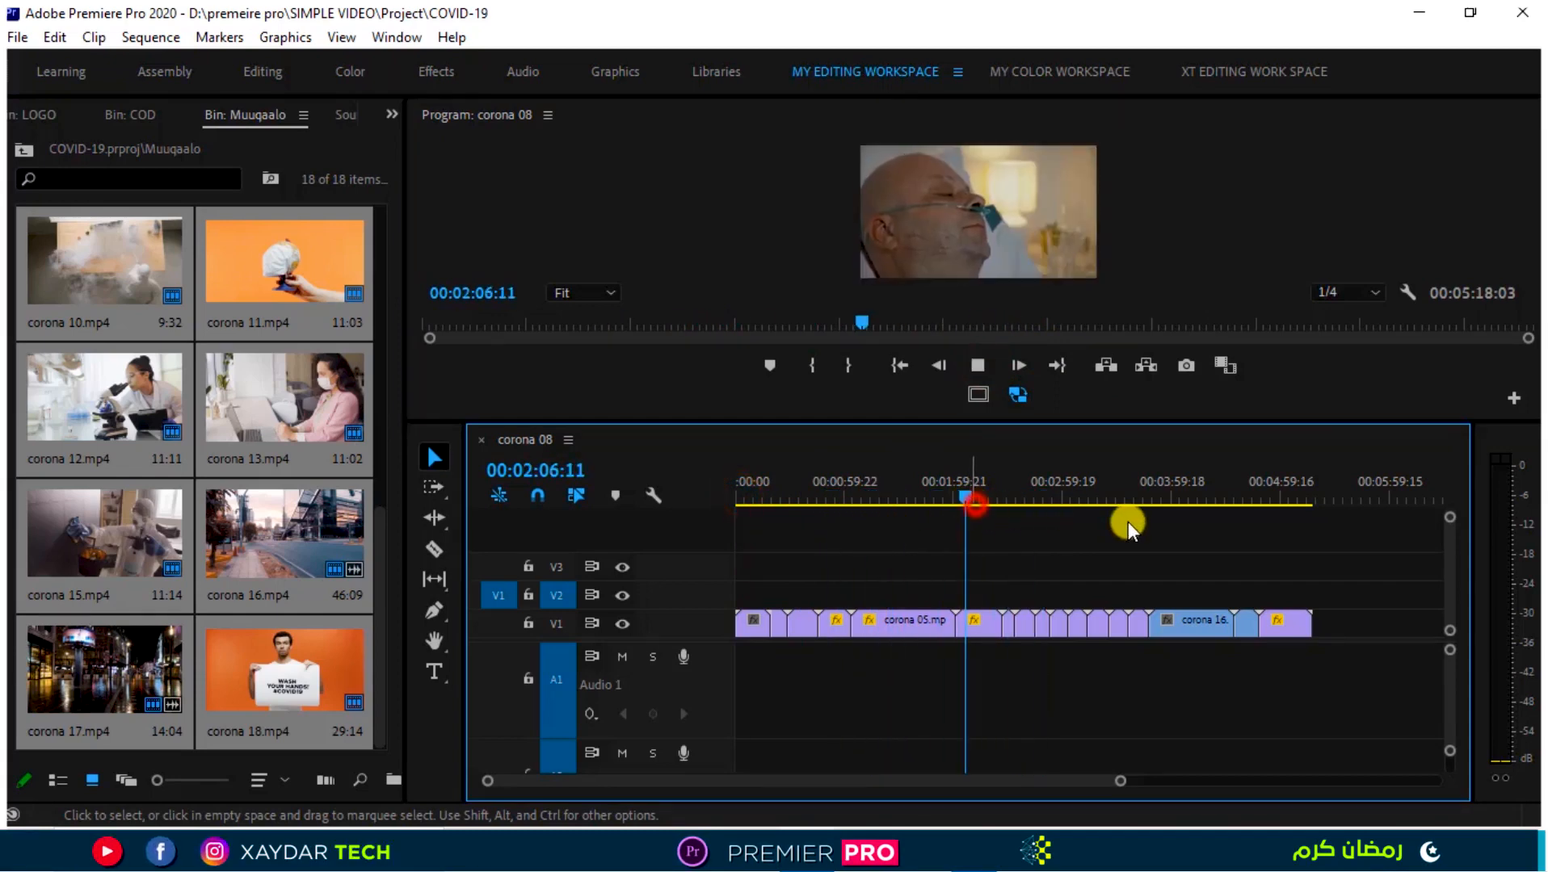
left_click_drag(974, 495, 712, 640)
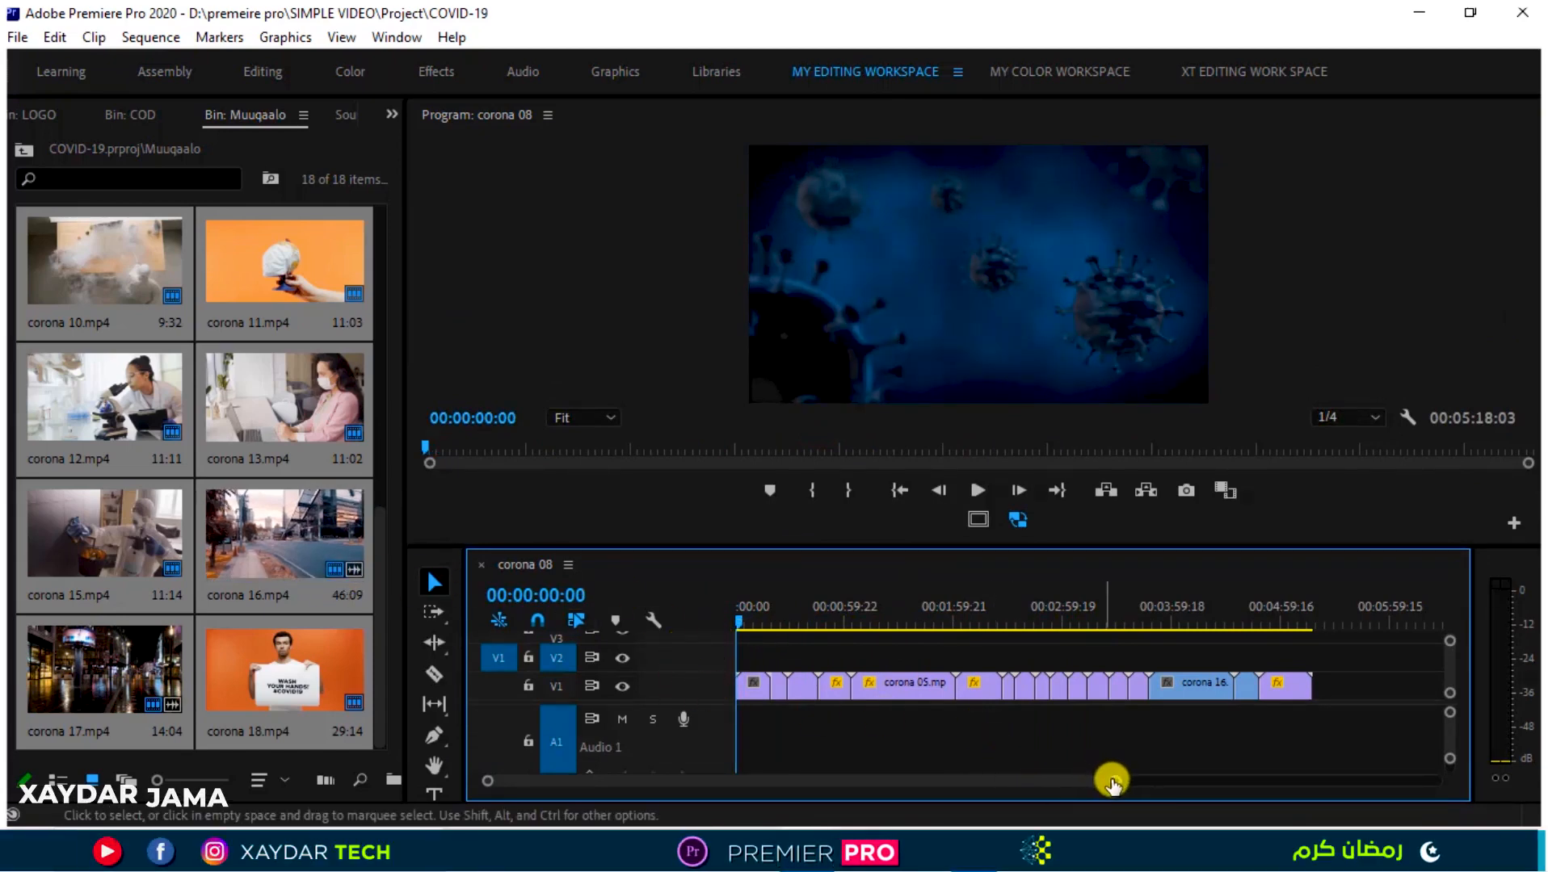
Scrub through the opening clip corona 00.mp4 and place the playhead at 00:00:19:02.
left_click_drag(1116, 782, 1179, 791)
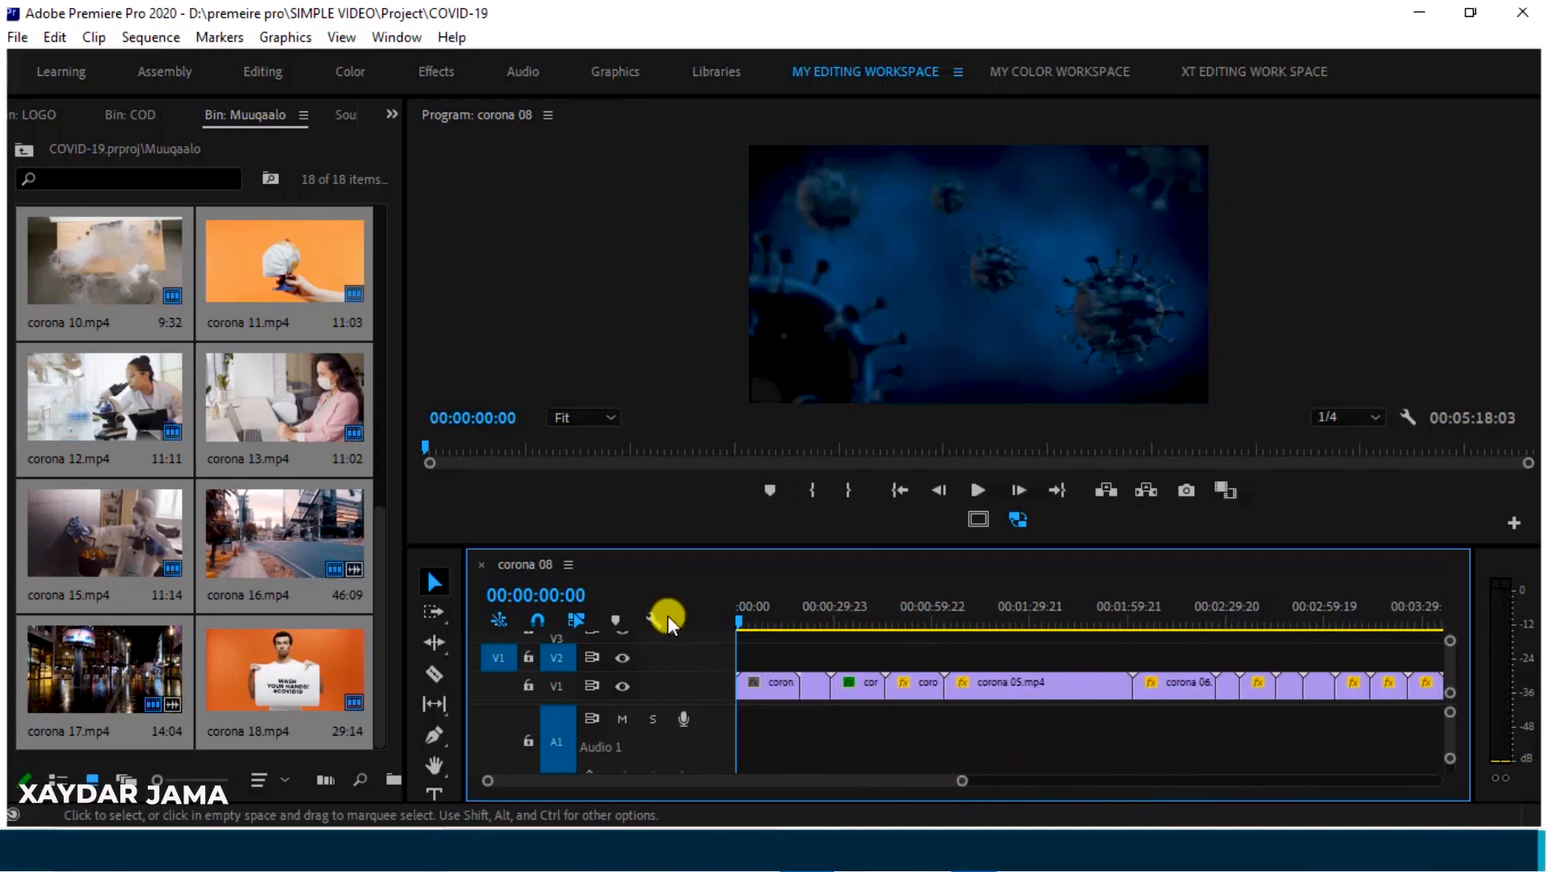
mouse_move(735, 620)
left_mouse_down()
mouse_move(776, 624)
mouse_move(741, 644)
left_mouse_up()
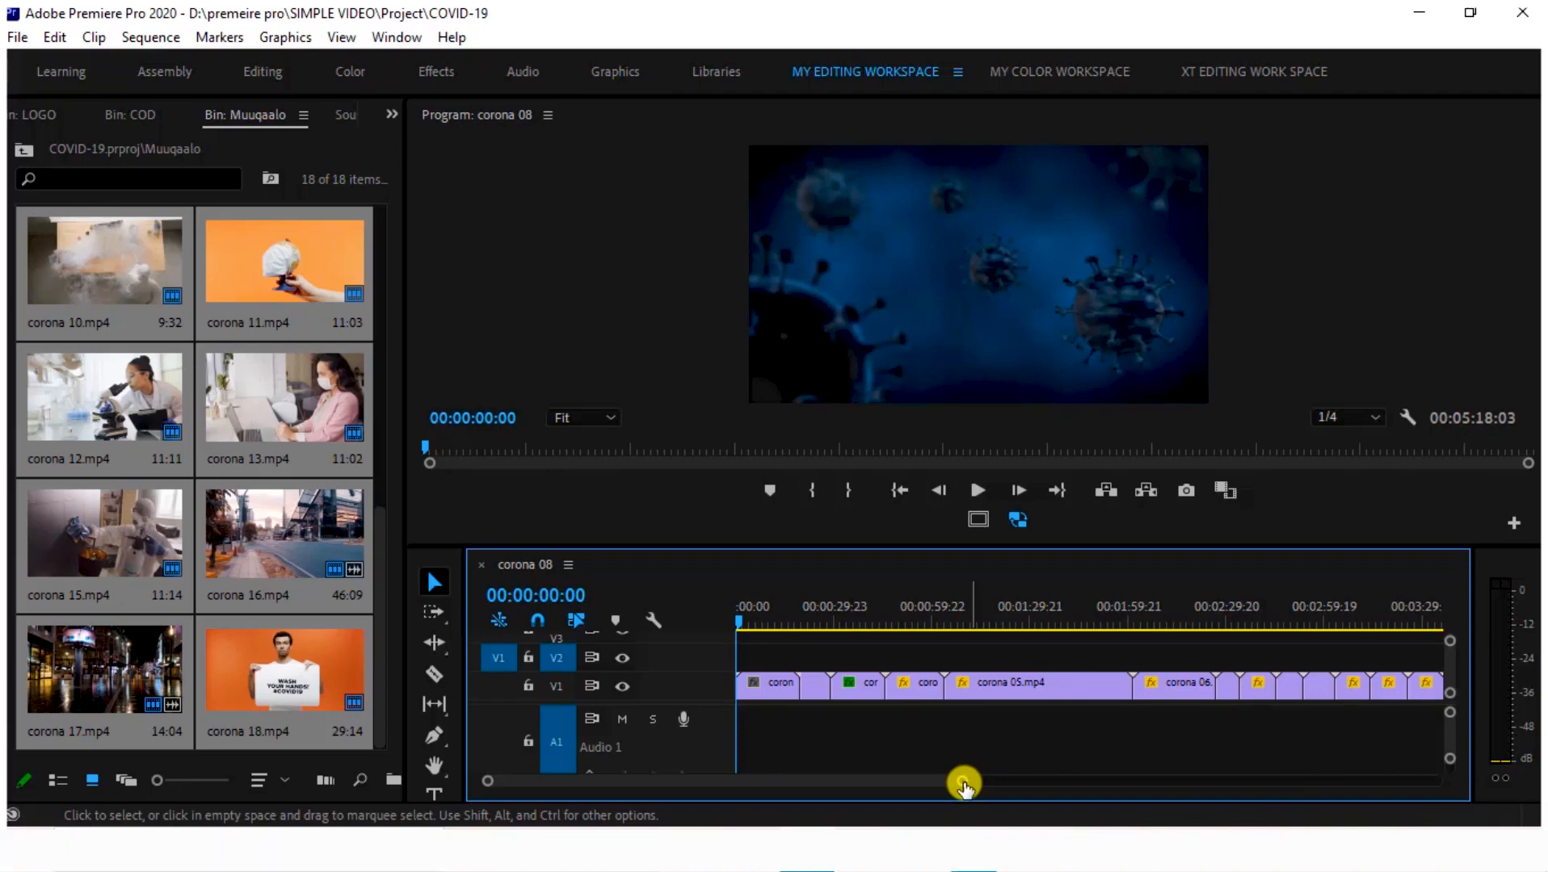
left_click_drag(963, 784, 983, 786)
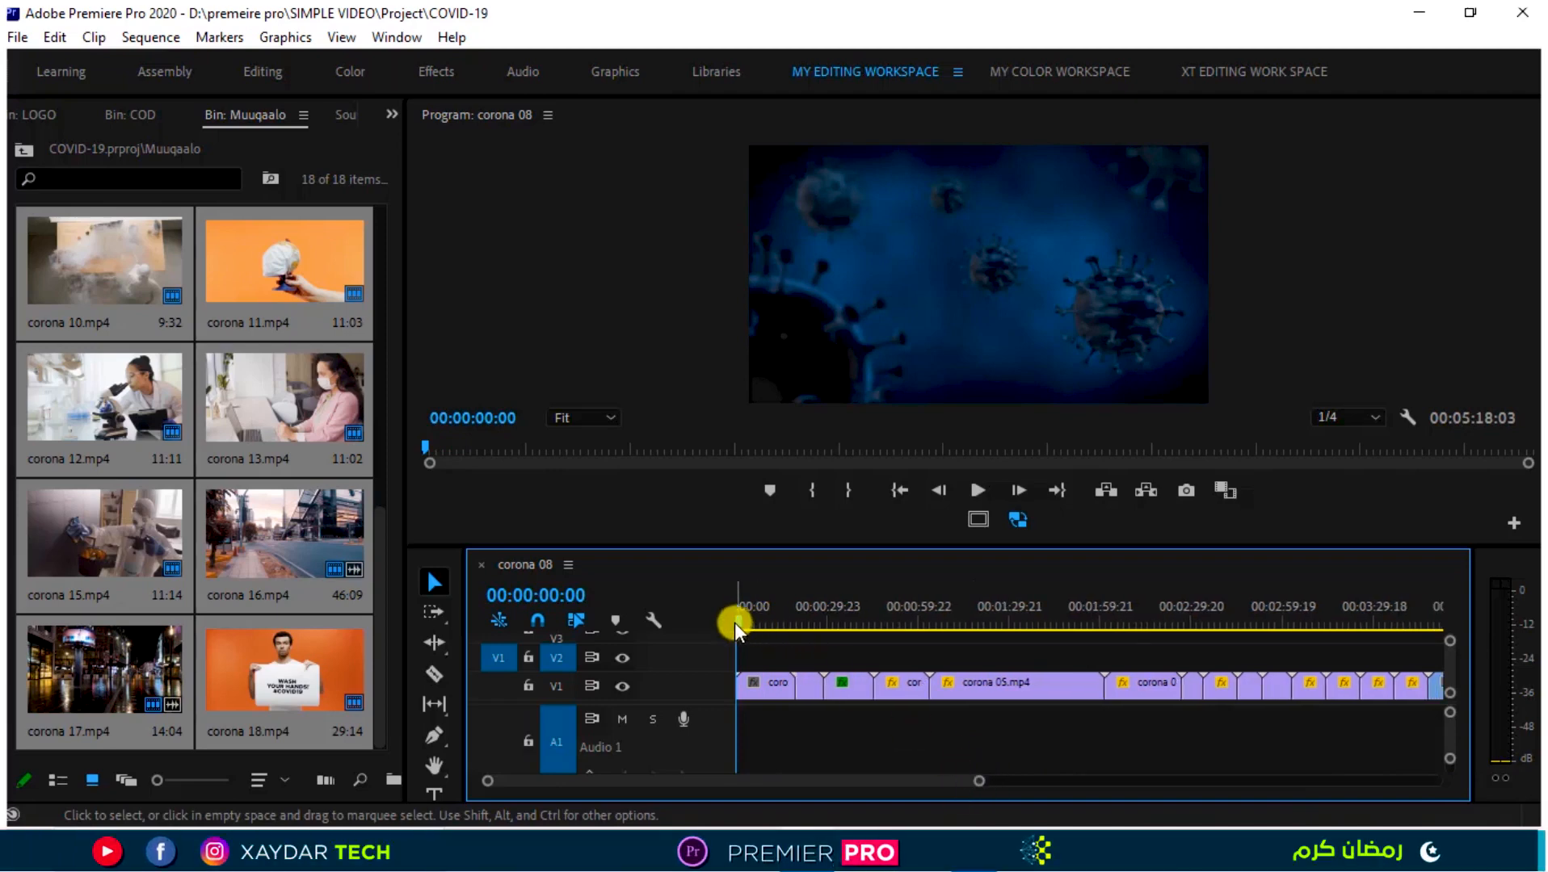
left_click_drag(738, 615, 744, 621)
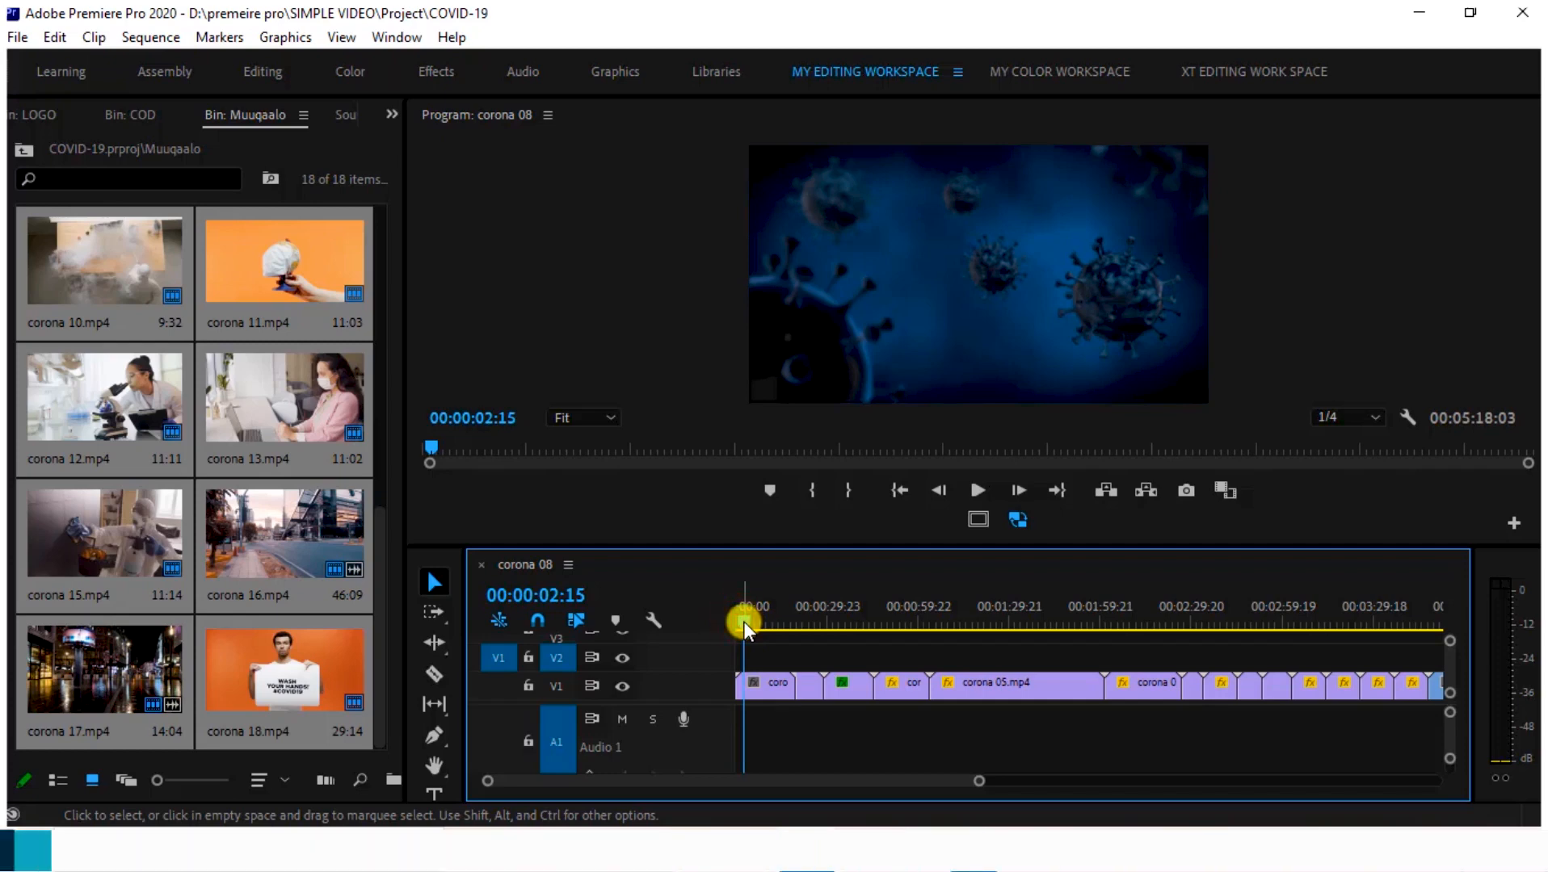
left_click_drag(744, 621, 789, 626)
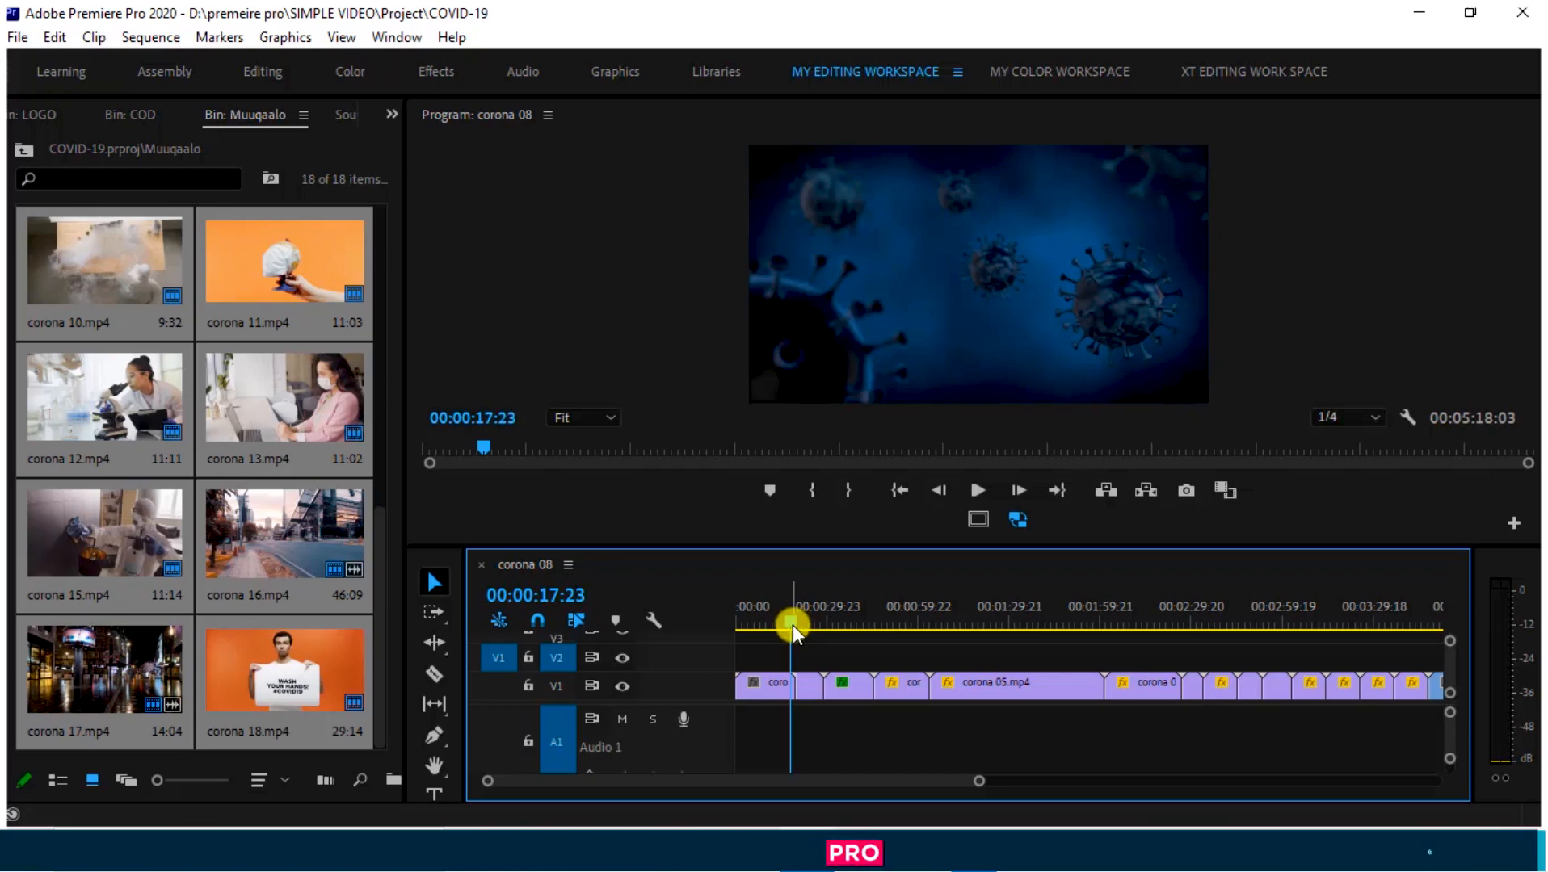
left_click_drag(792, 625, 796, 638)
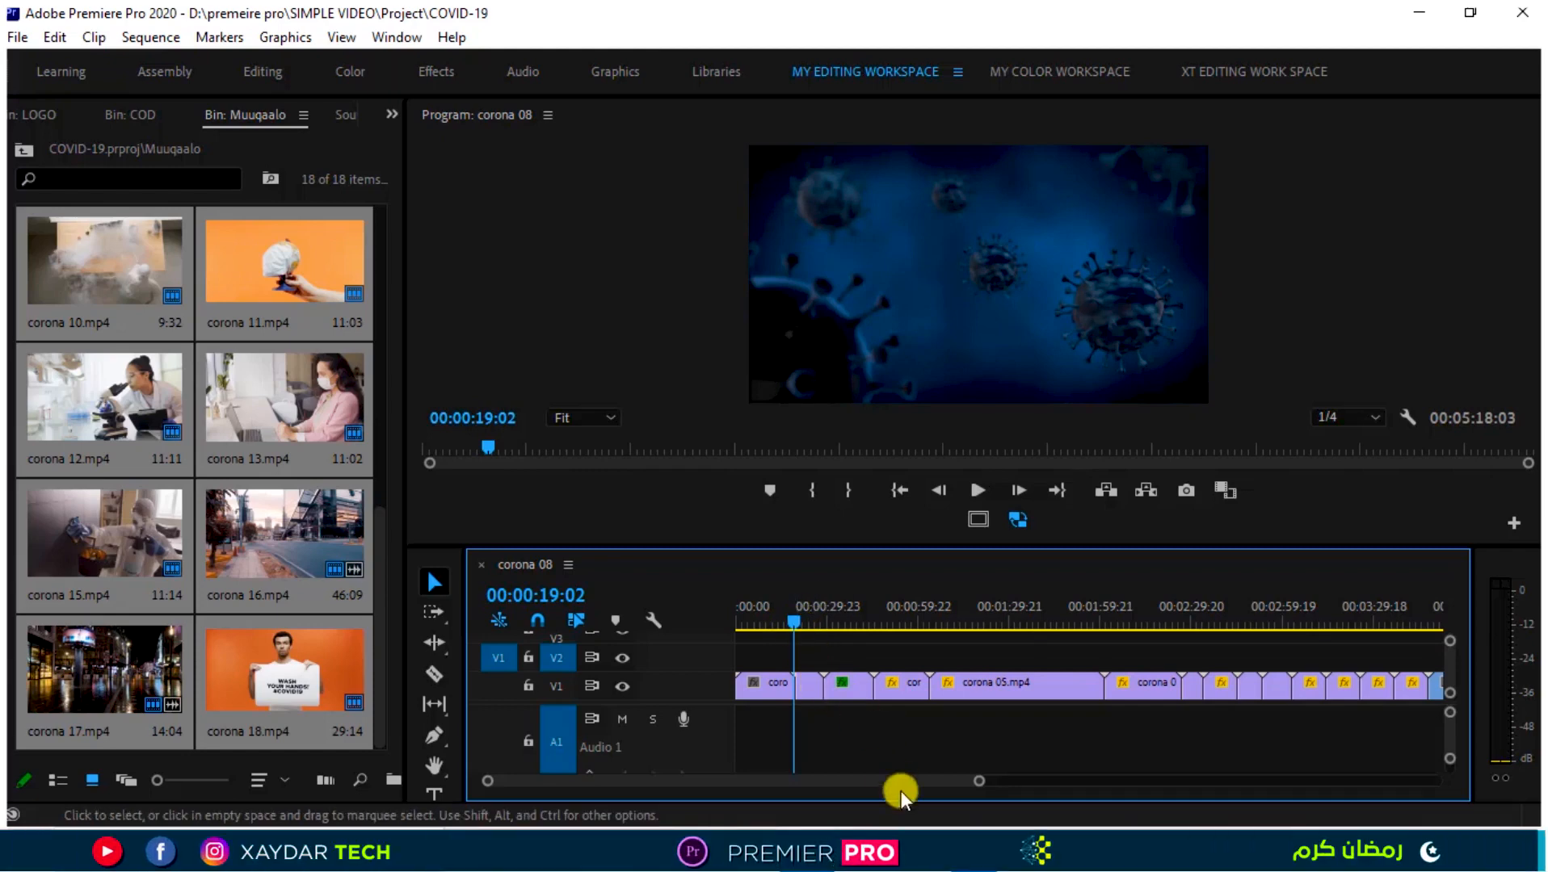
Return to the COVID-19 project root and open the COD bin.
left_click(387, 119)
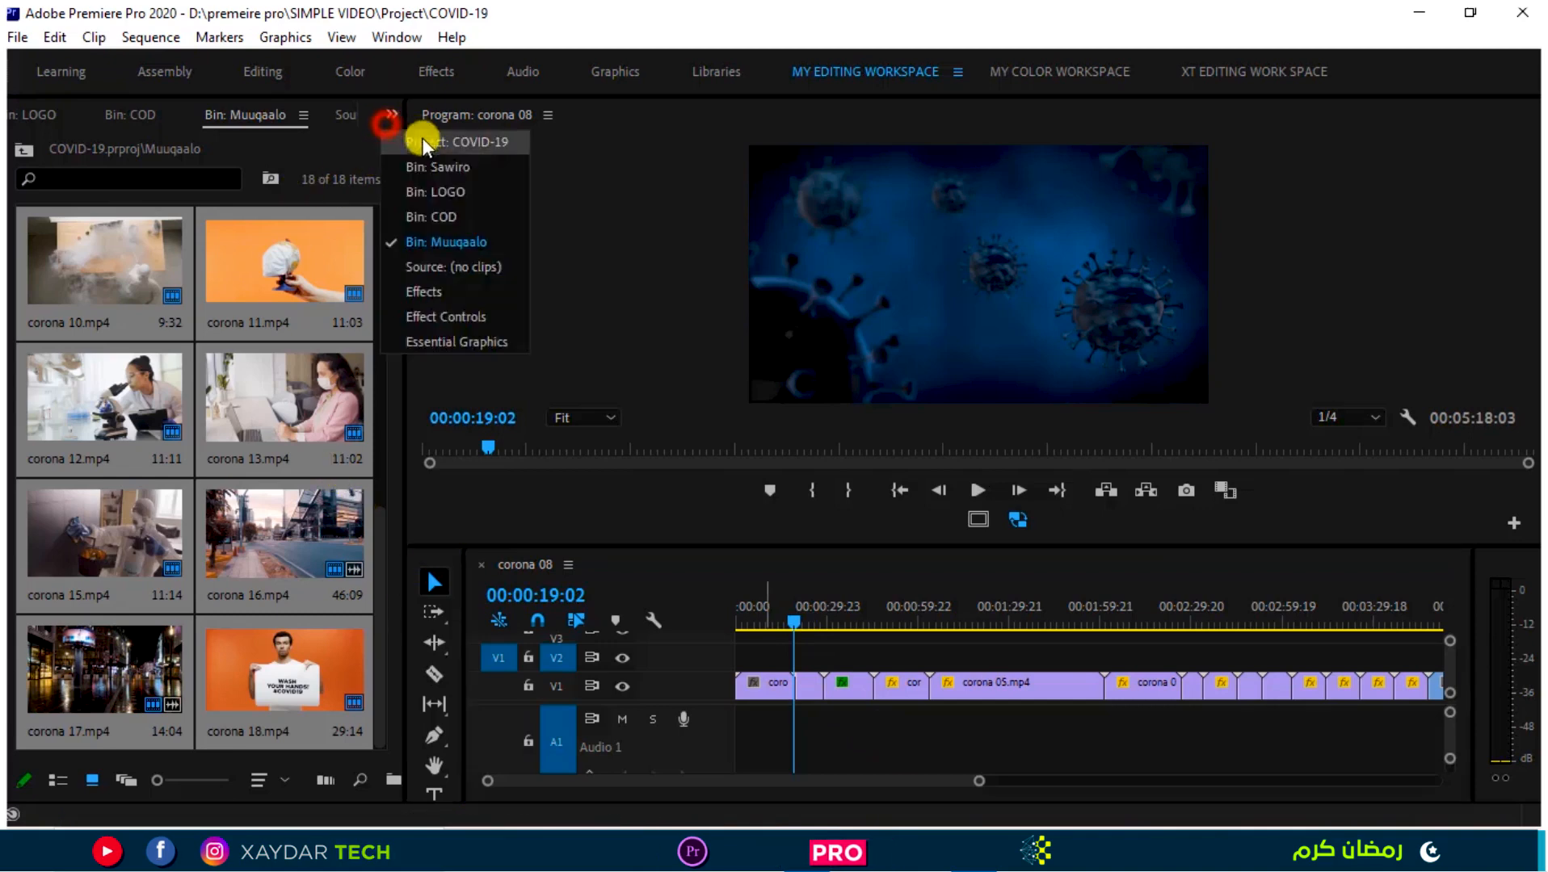
left_click(429, 150)
double_click(113, 286)
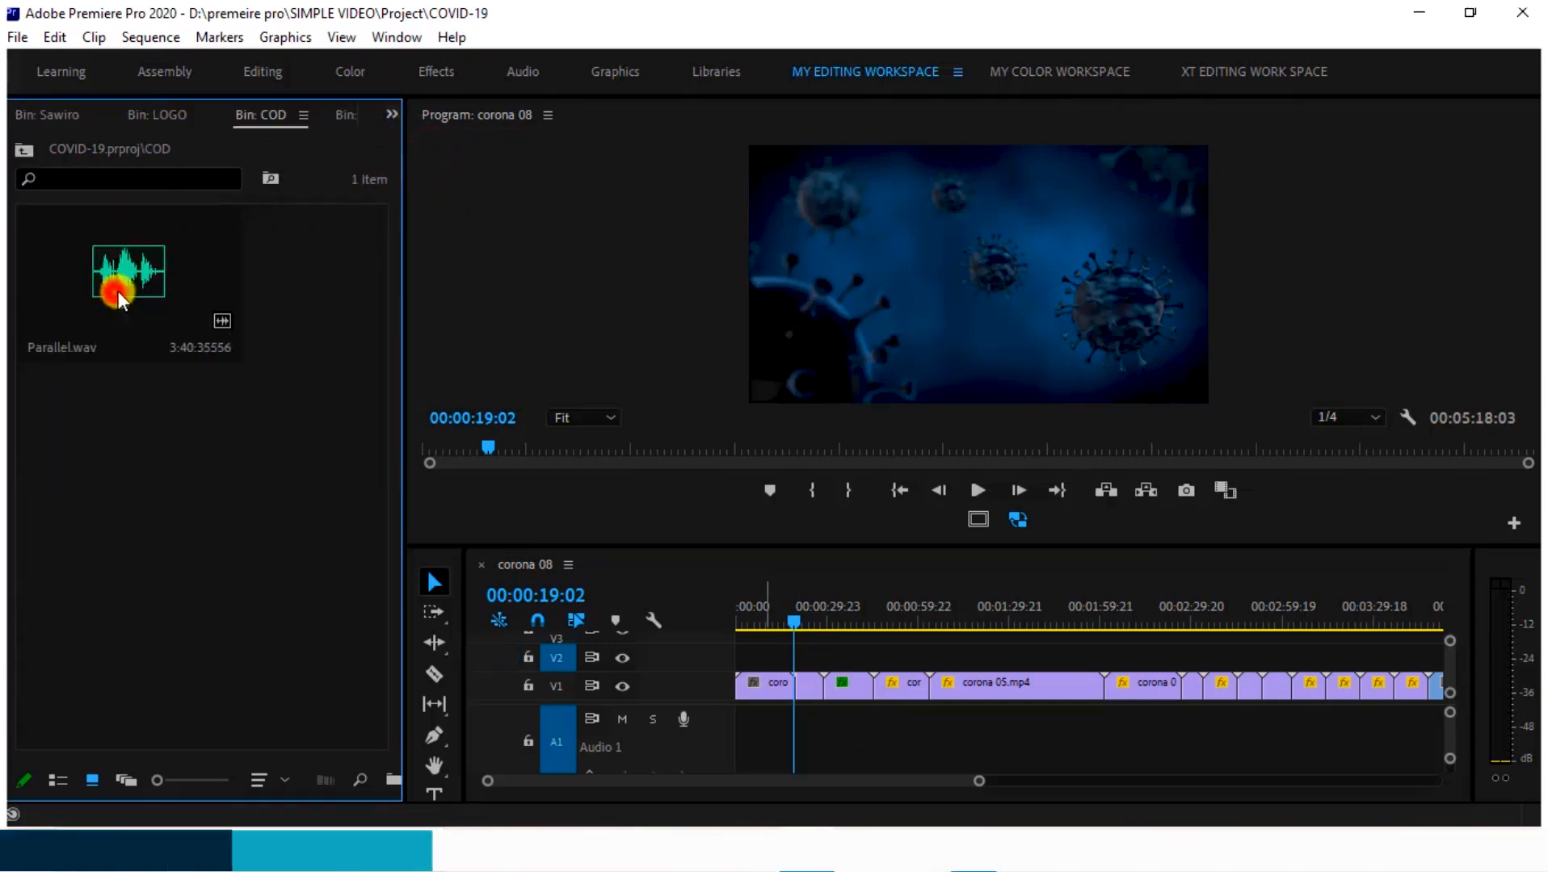
Try placing Parallel.wav on track A1 at the start of the sequence and inspect its waveform against the clips.
left_click_drag(159, 274, 745, 730)
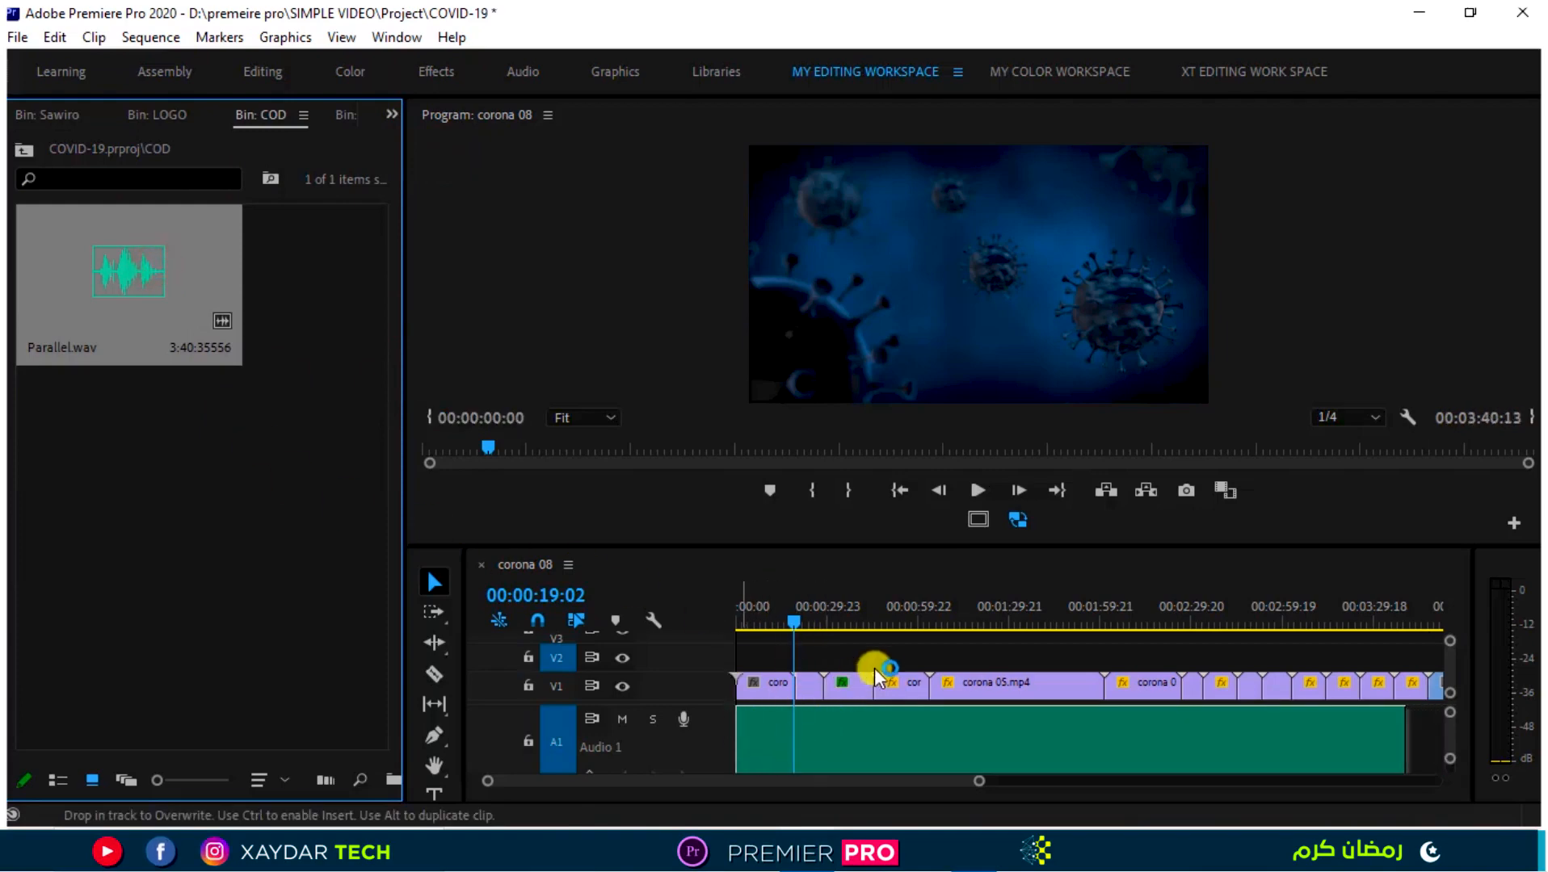
left_click_drag(878, 675, 835, 638)
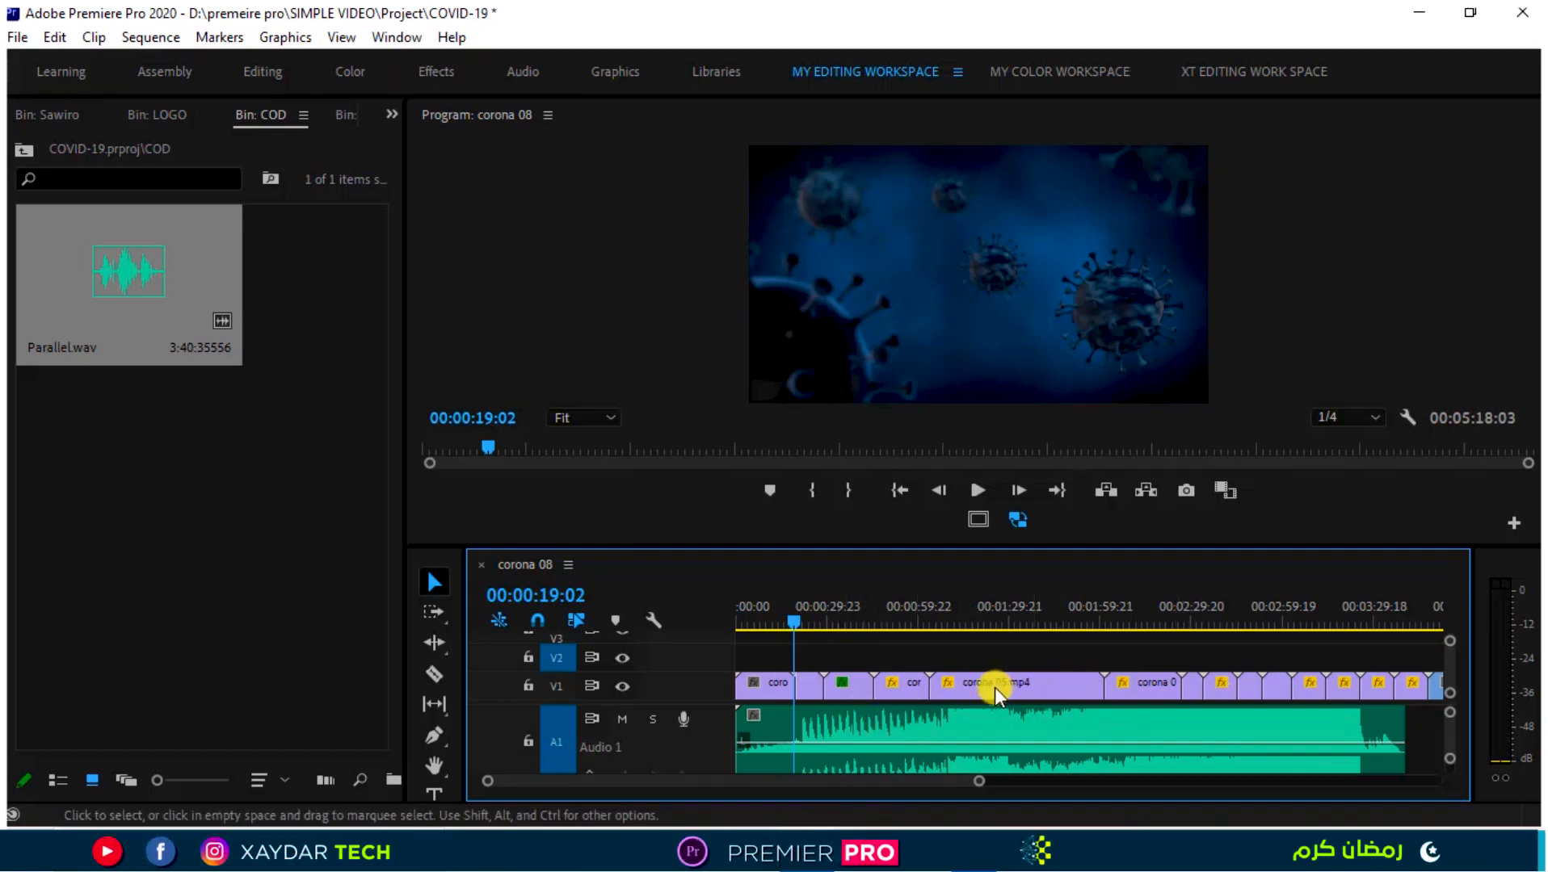
left_click_drag(975, 788, 1036, 770)
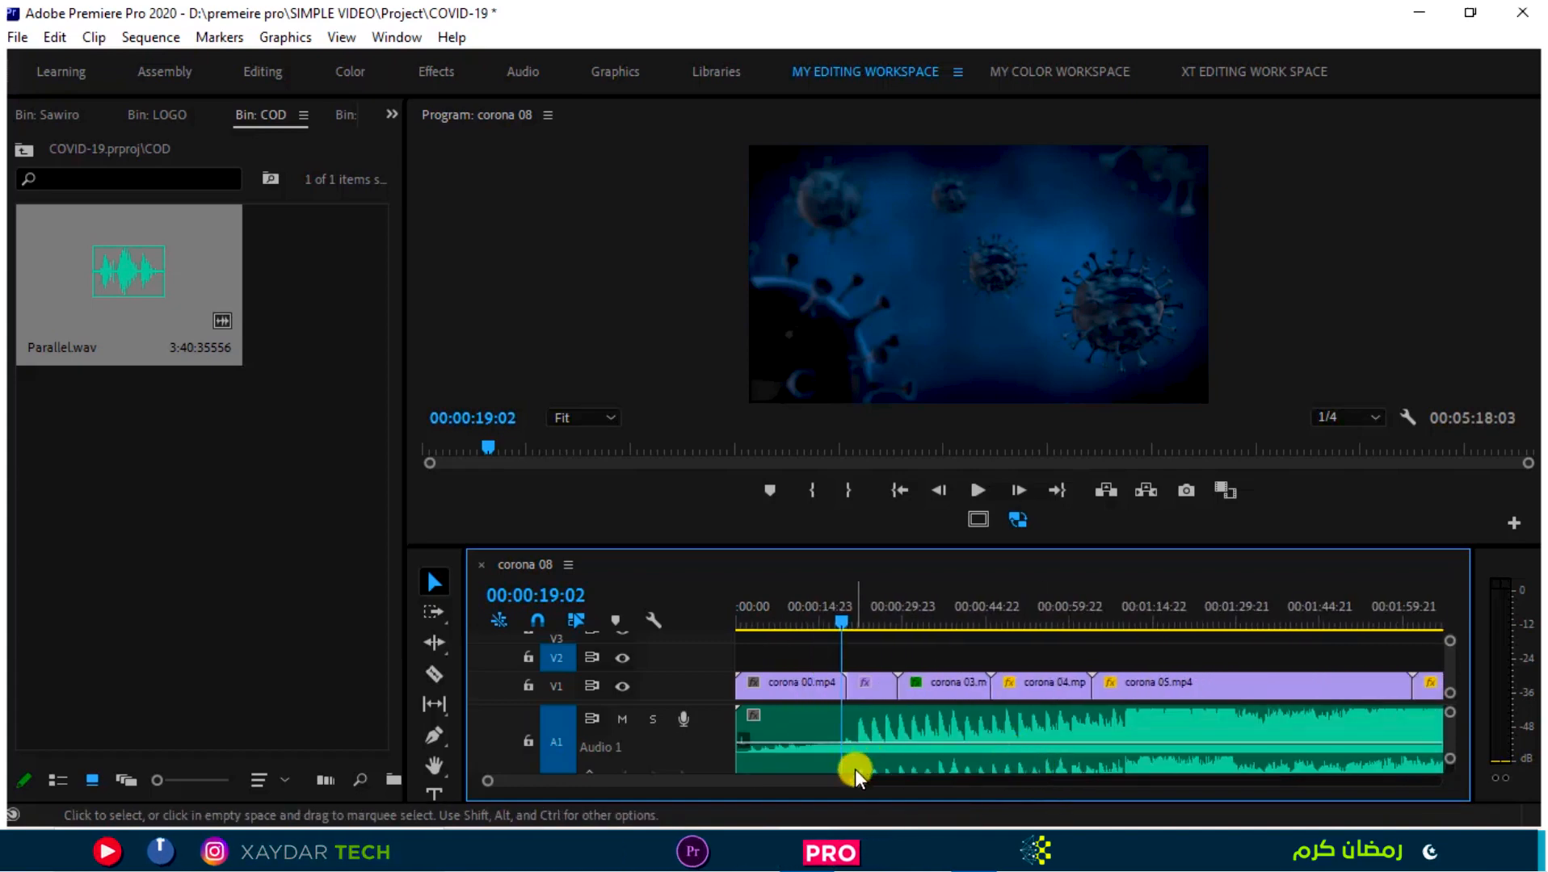
left_click_drag(853, 781, 799, 781)
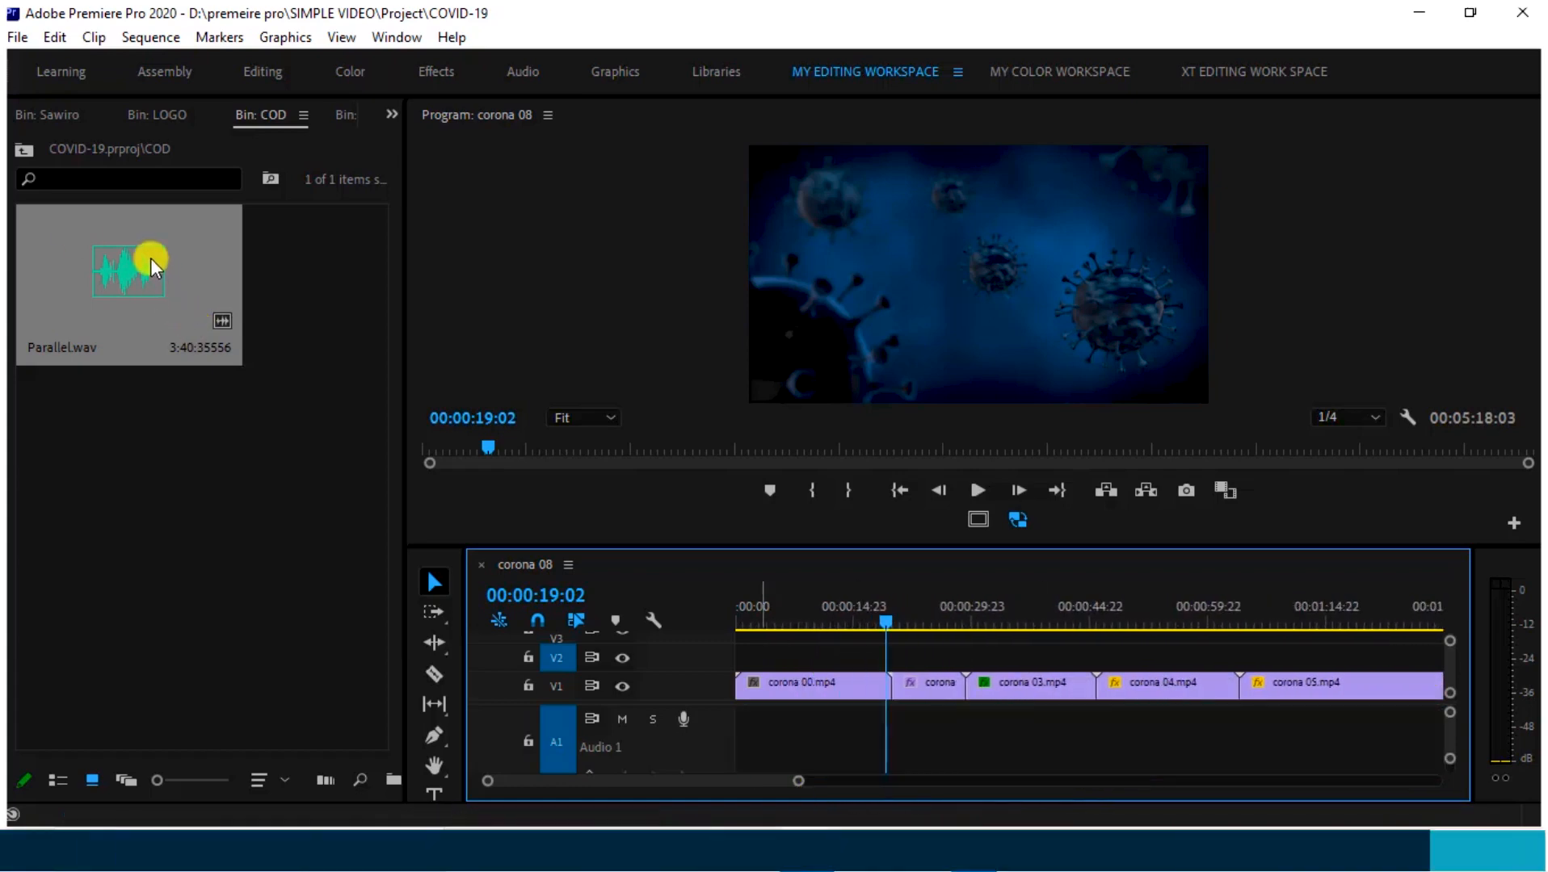
Return the playhead to the start of the corona 08 sequence.
left_click_drag(889, 622, 777, 618)
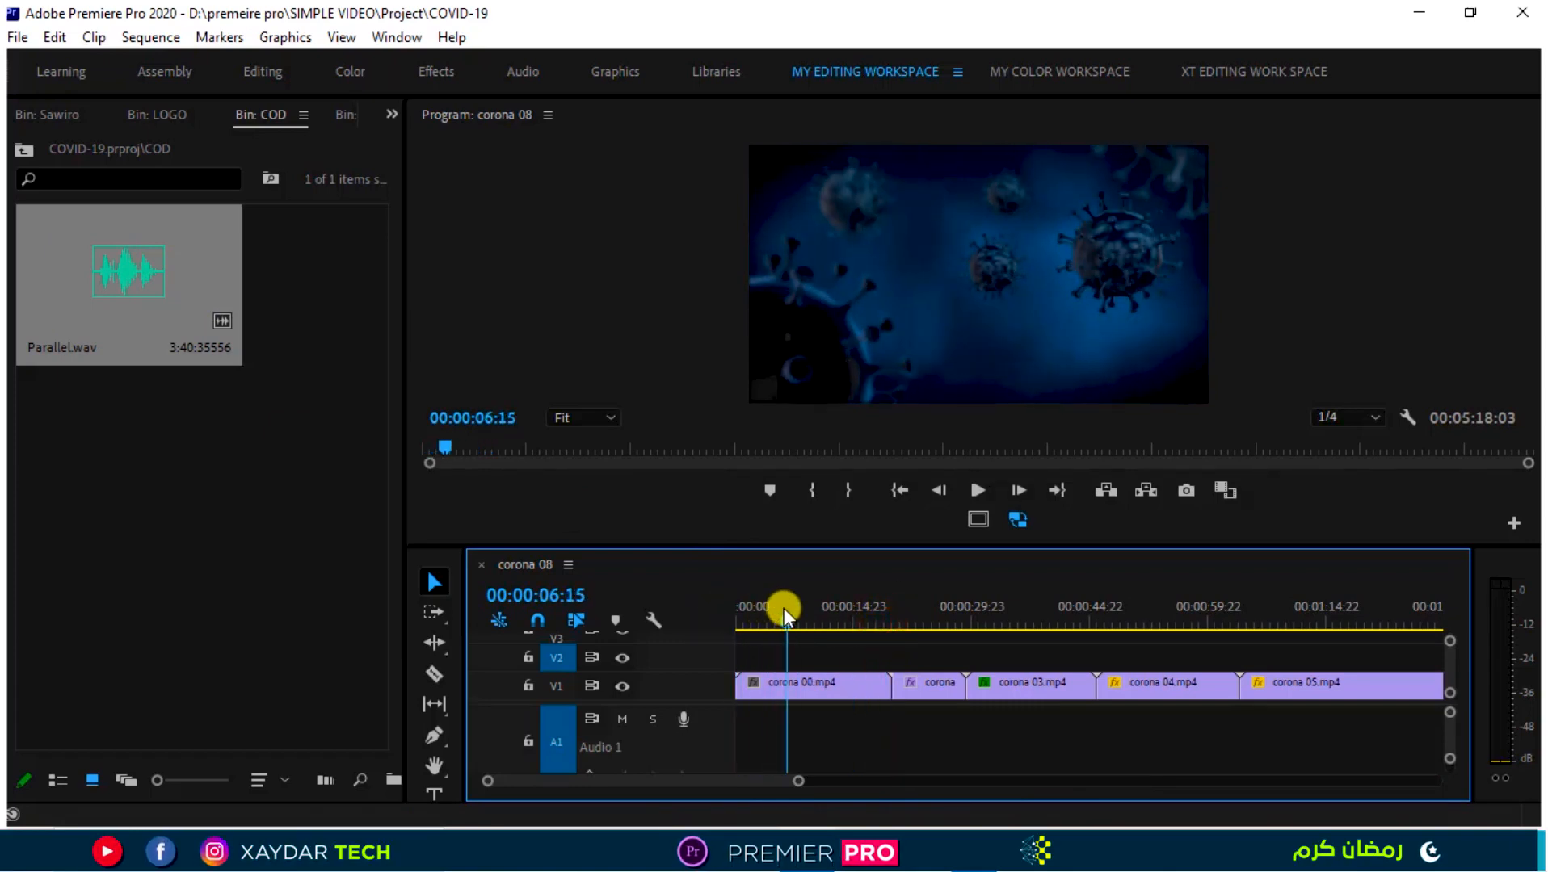
left_click_drag(784, 608, 721, 624)
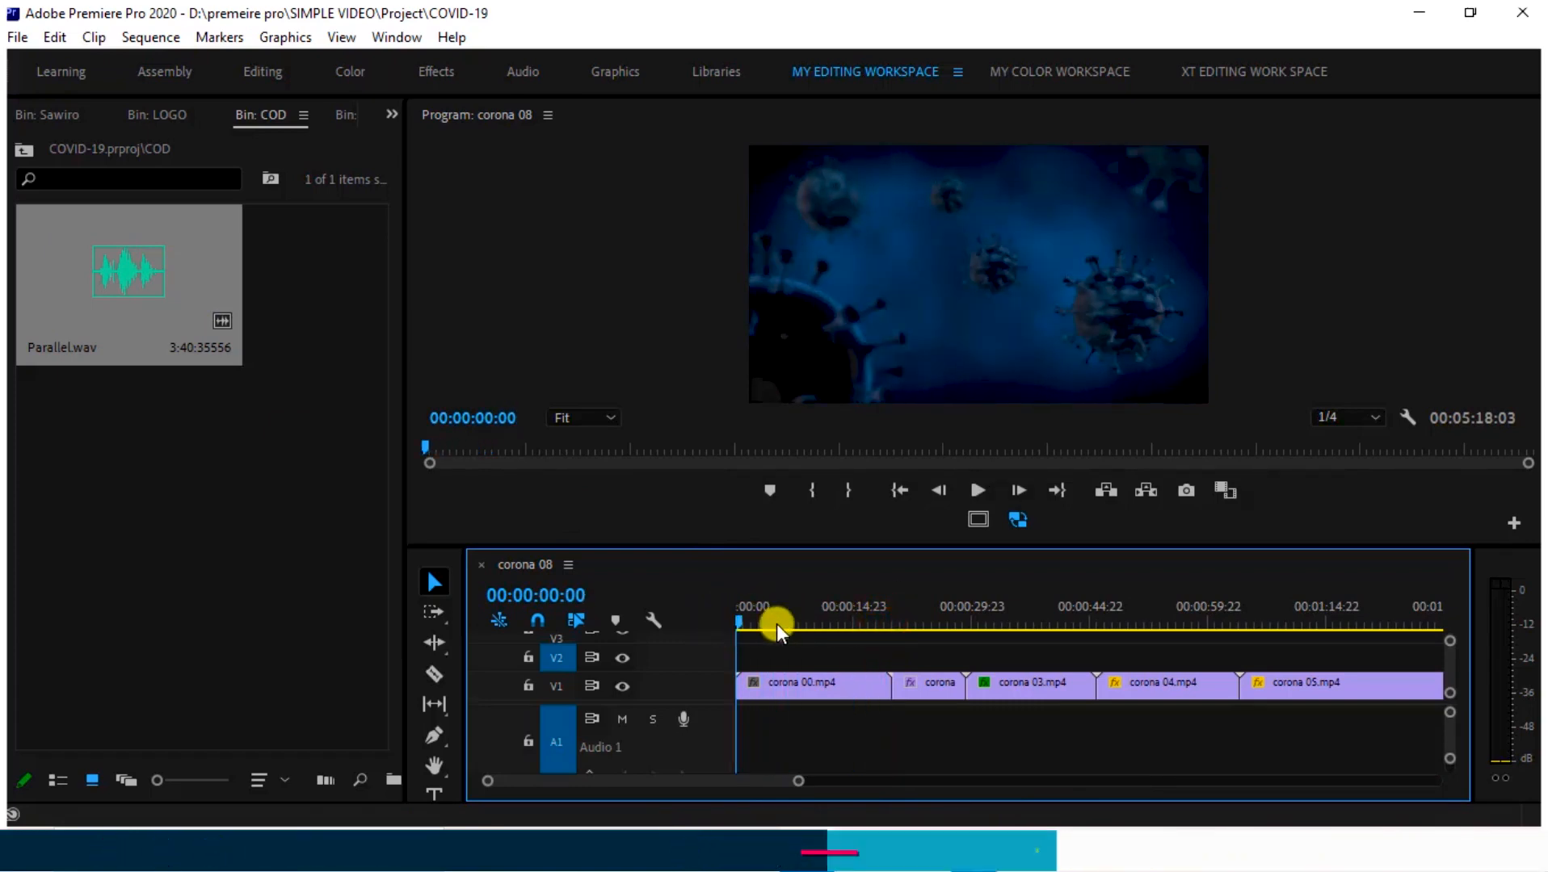
left_click(771, 647)
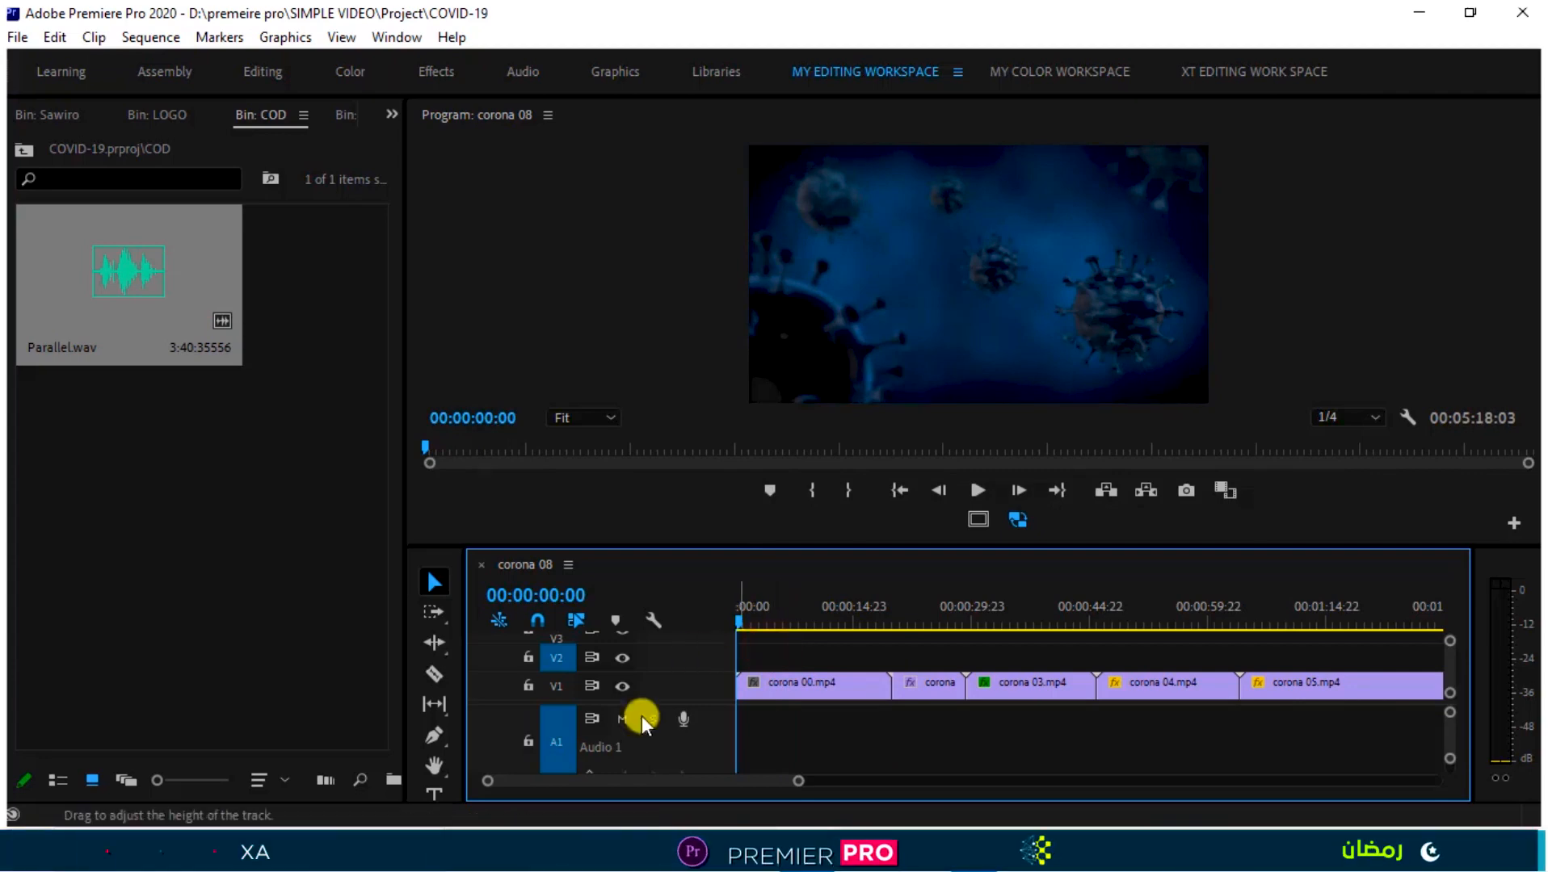
left_click(1463, 16)
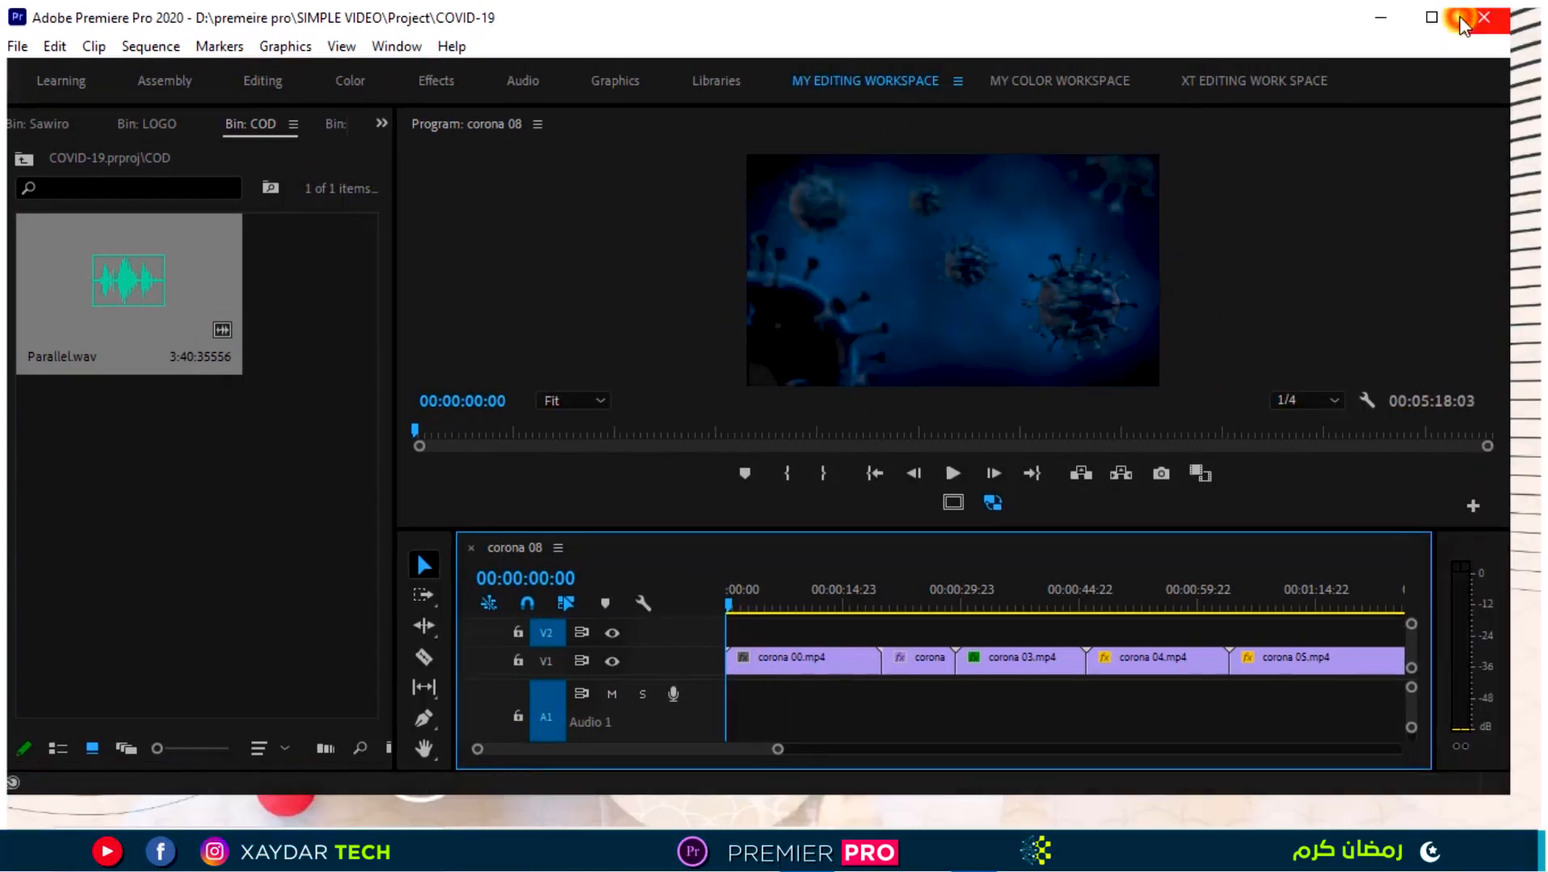
left_click(1430, 16)
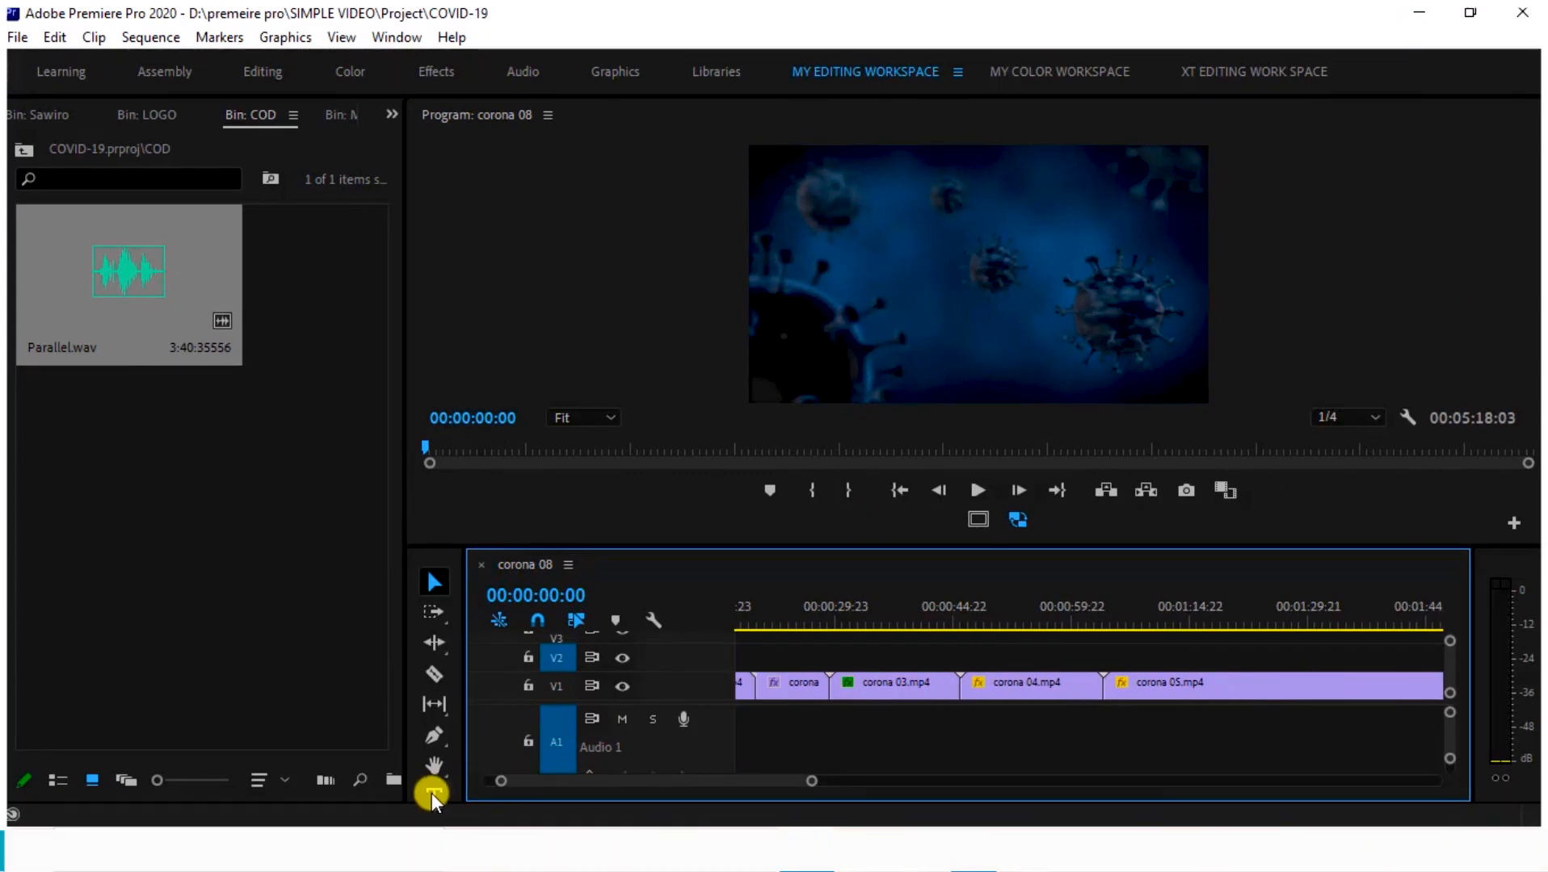
Add a text title reading "COVID-19" over the opening clip with the Type tool.
key("t")
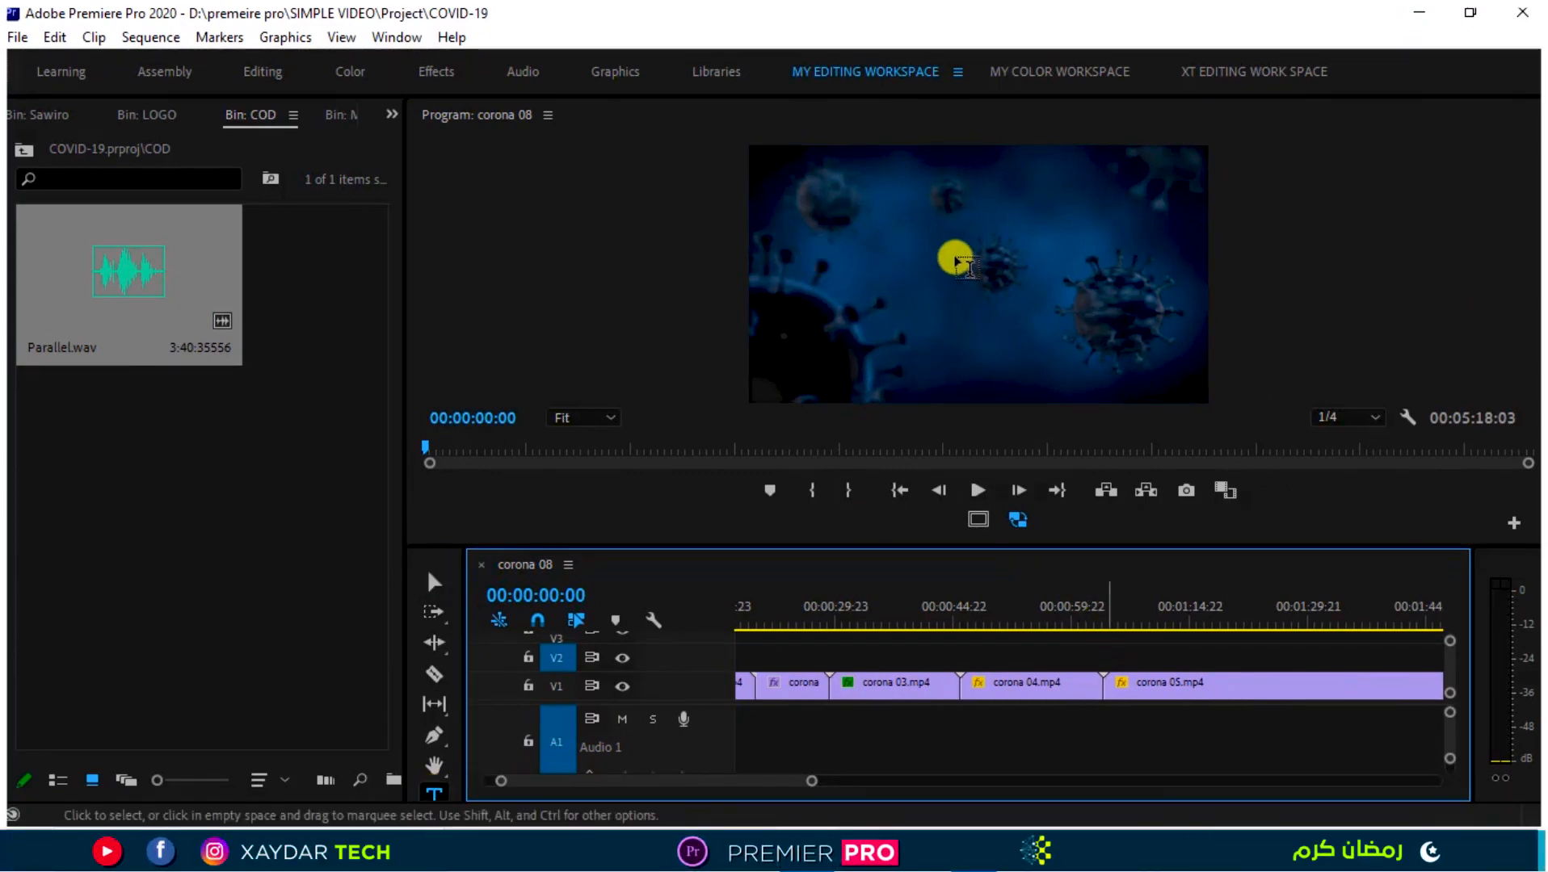
left_click(958, 267)
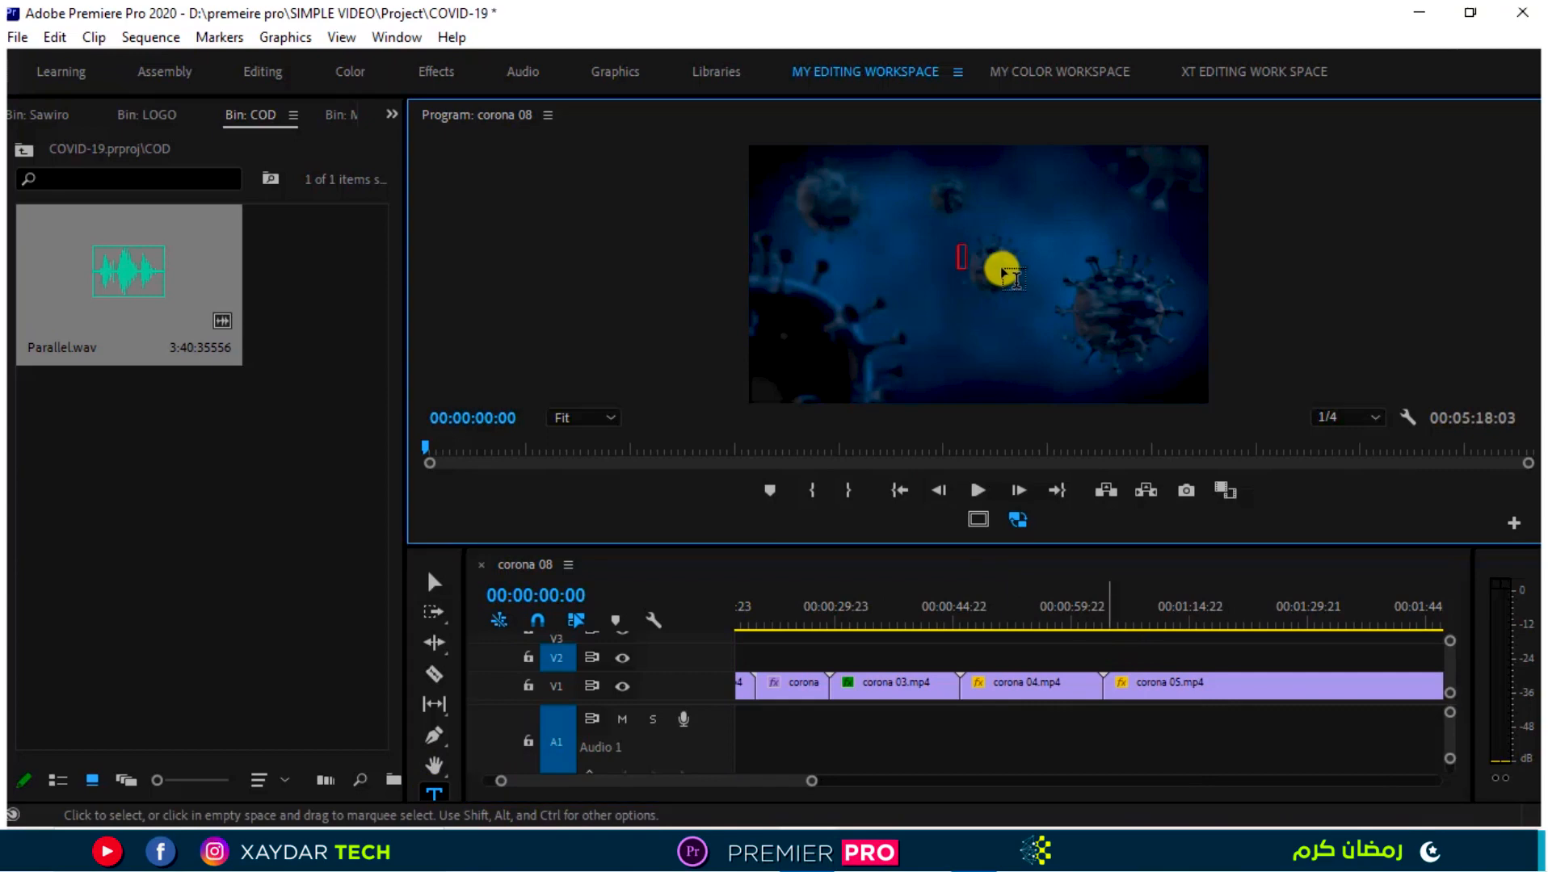
type("COVID-19")
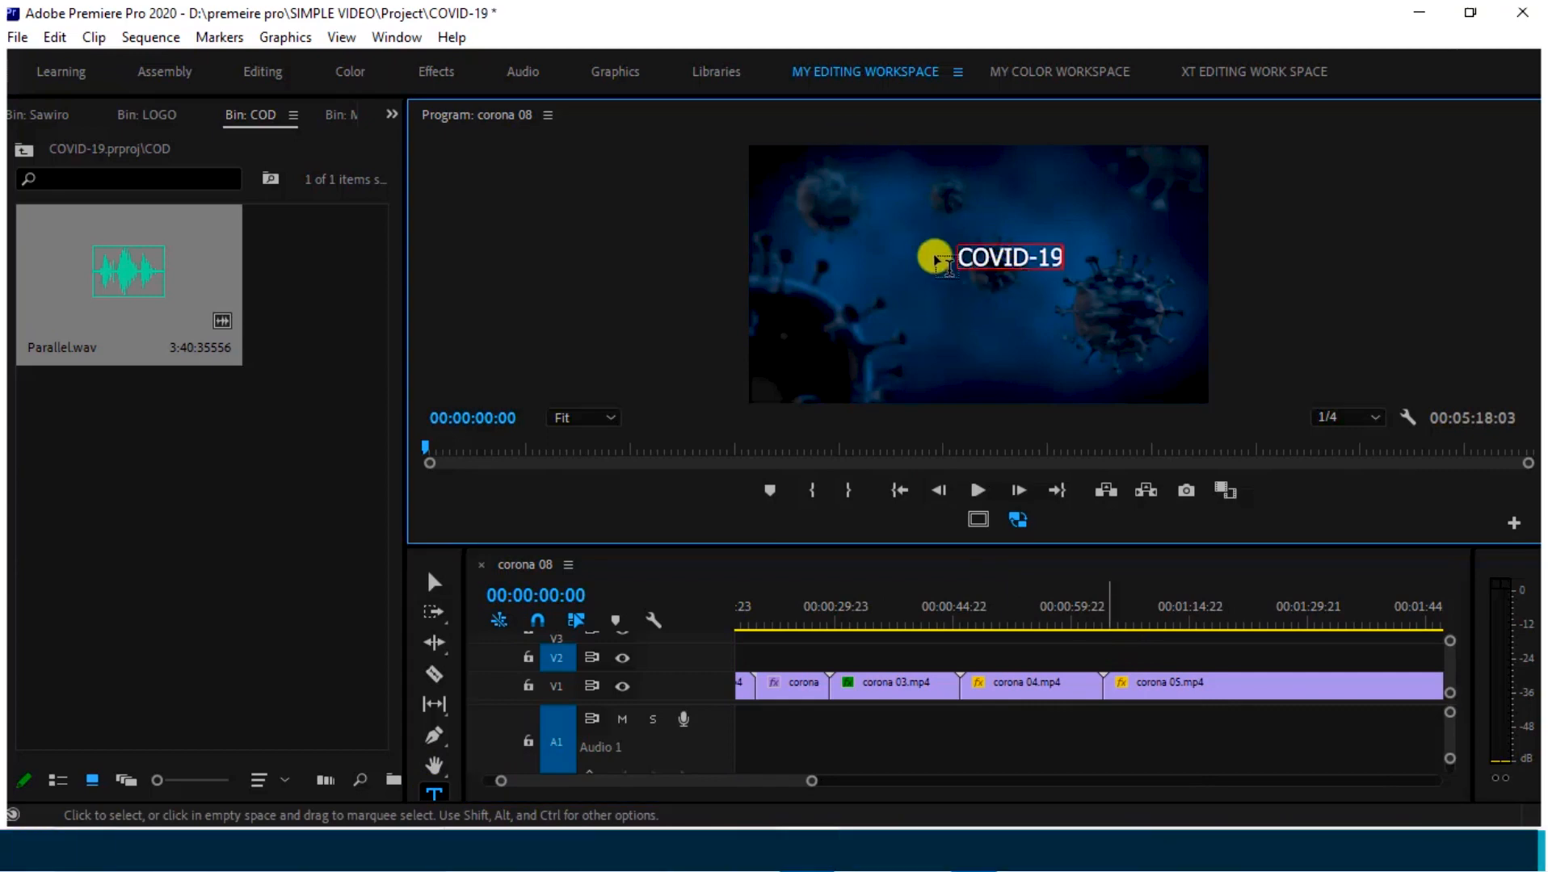
Scrub the sequence, return the playhead to 00:00:00:00 and examine the new title clip on V2.
left_click_drag(1003, 616, 1133, 670)
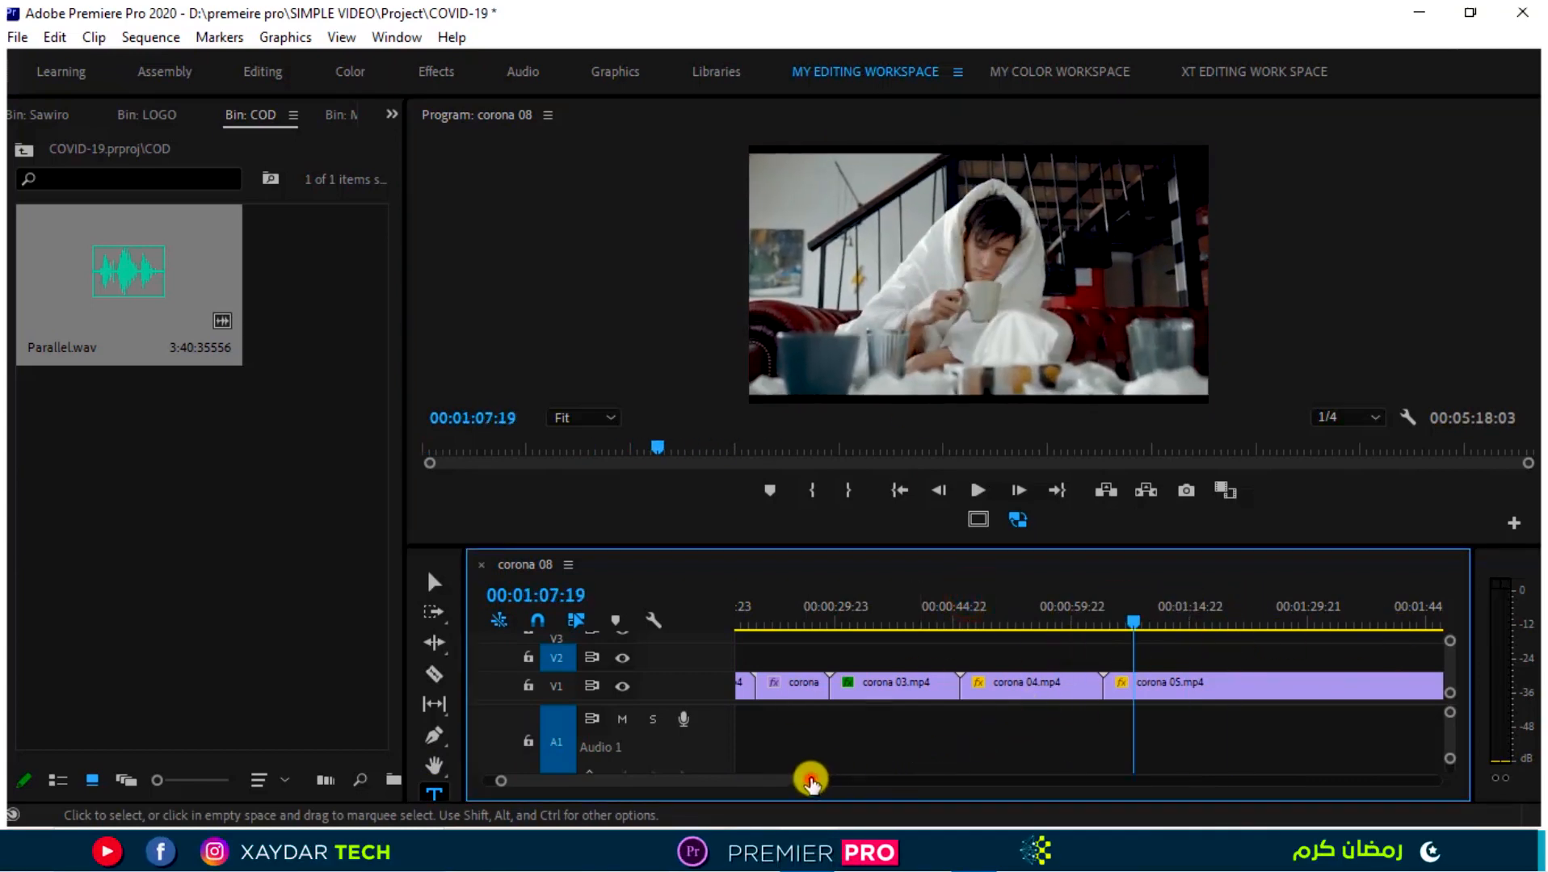
double_click(810, 781)
left_click_drag(878, 615, 708, 667)
left_click_drag(1058, 785, 714, 782)
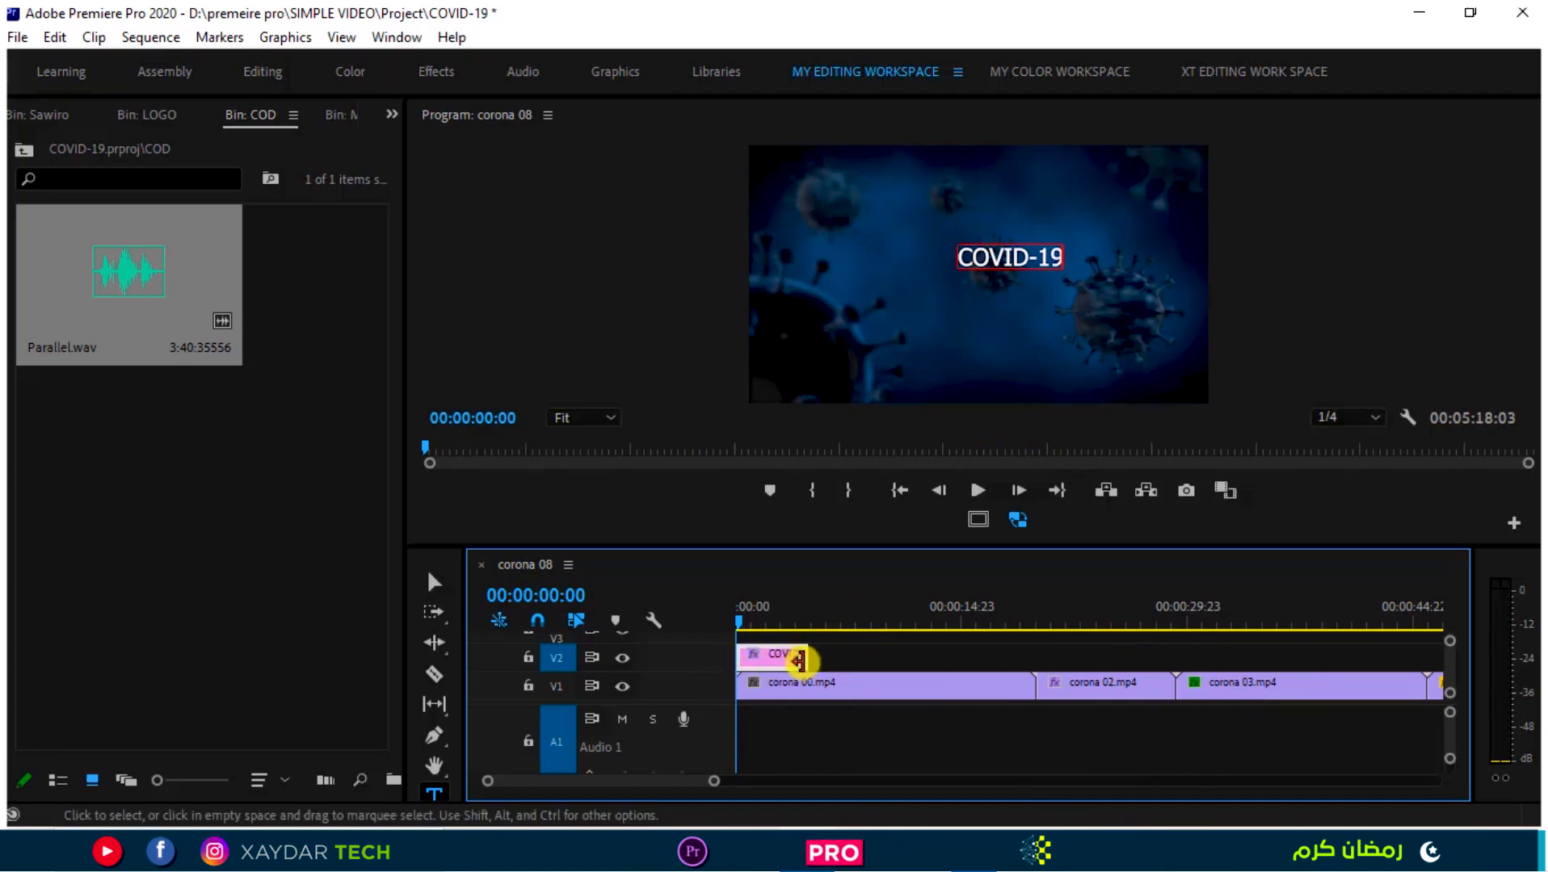
left_click(826, 655)
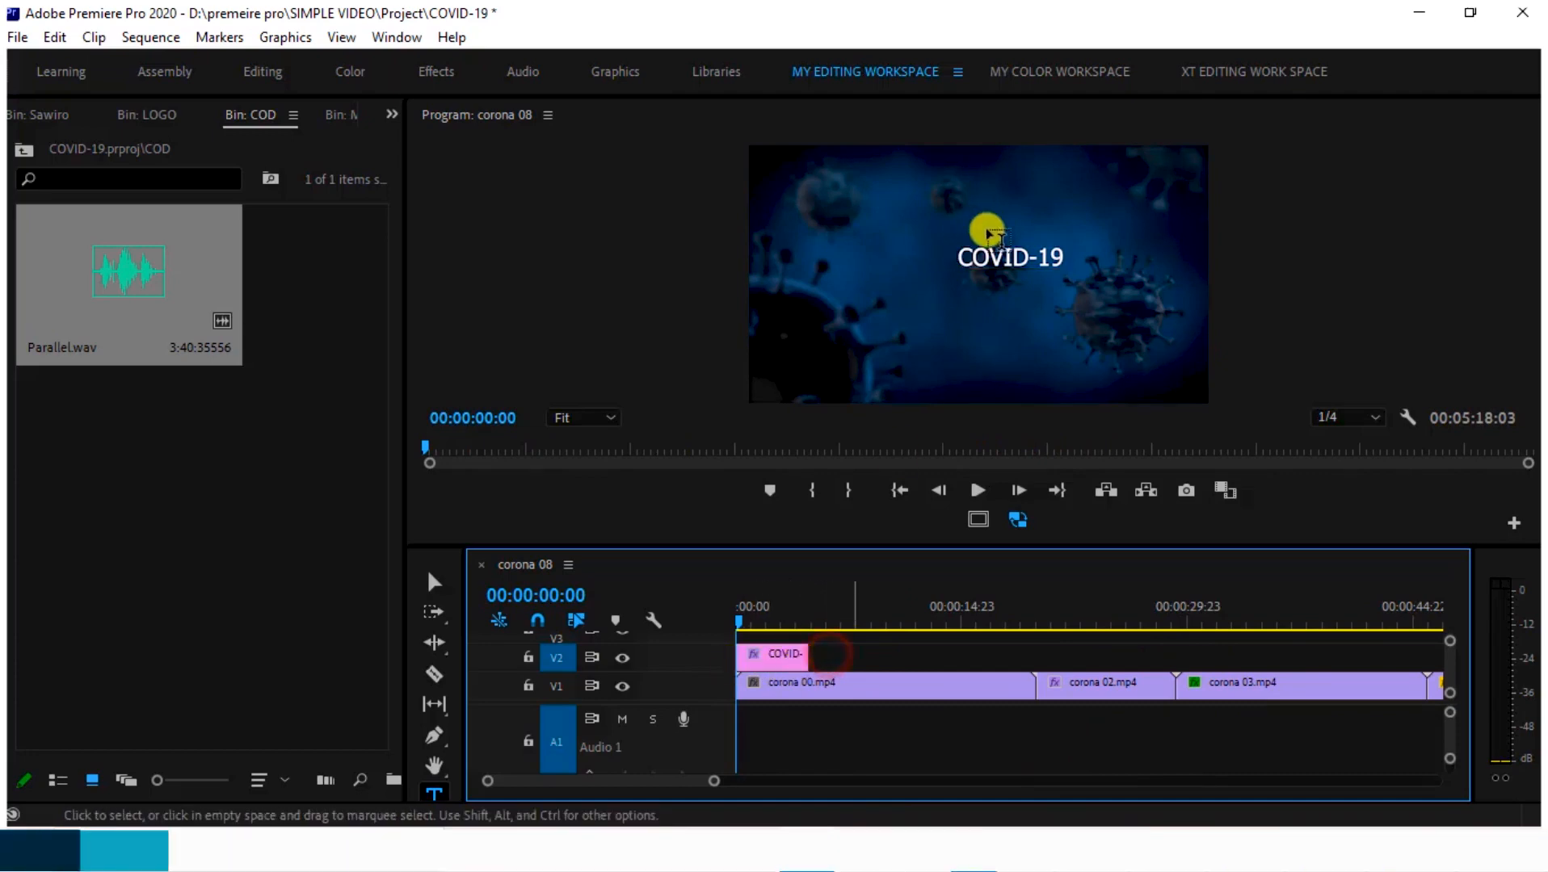
Move the COVID-19 title slightly rightward in the video frame with the Selection tool and deselect it.
key("v")
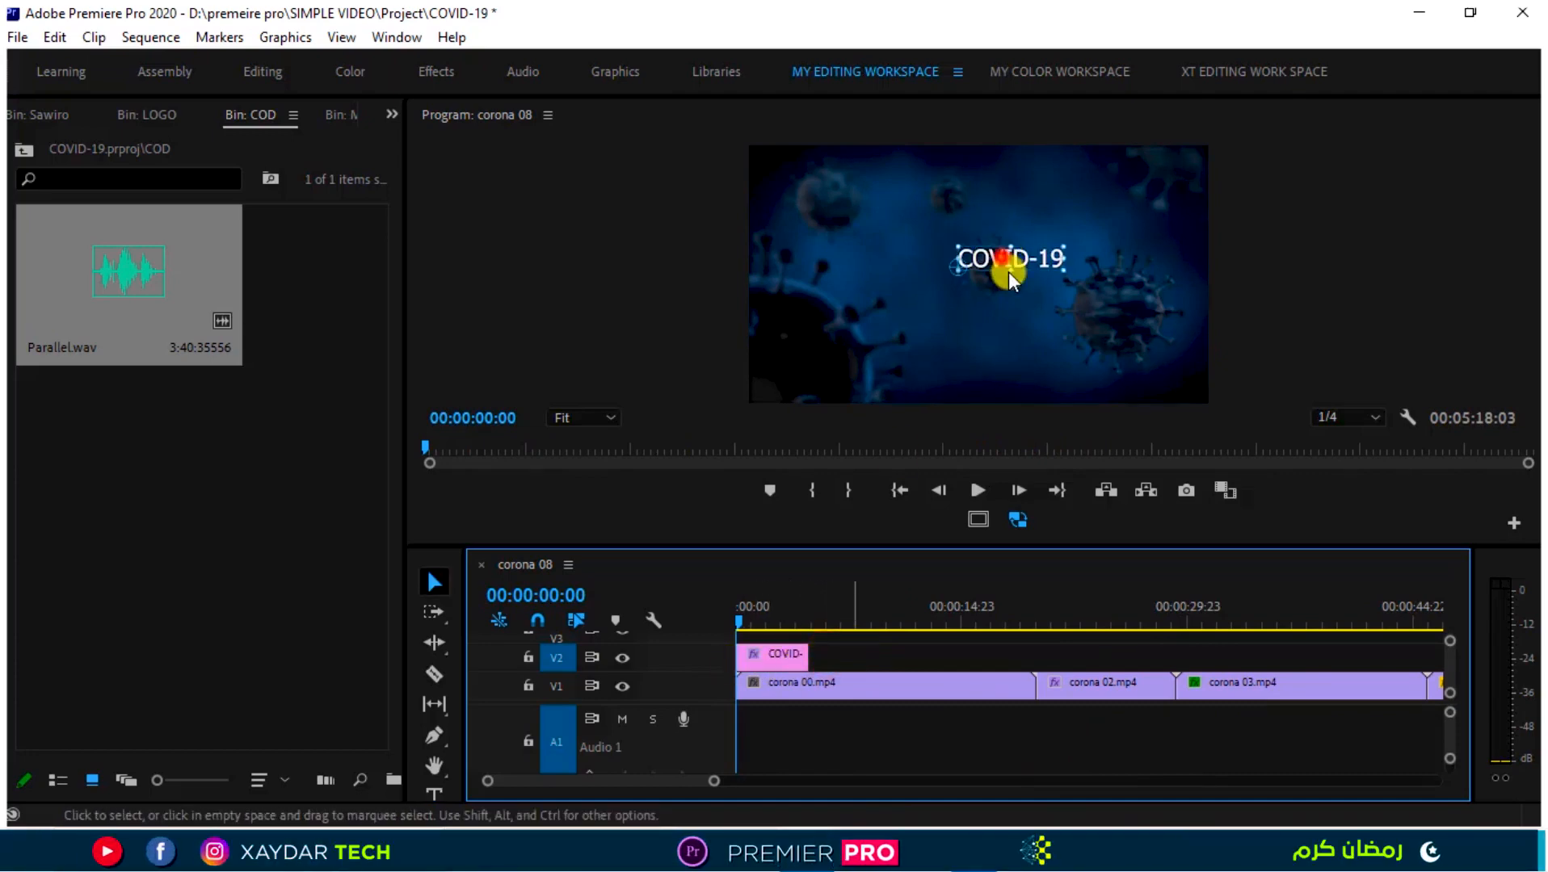
left_click_drag(1009, 271, 1016, 260)
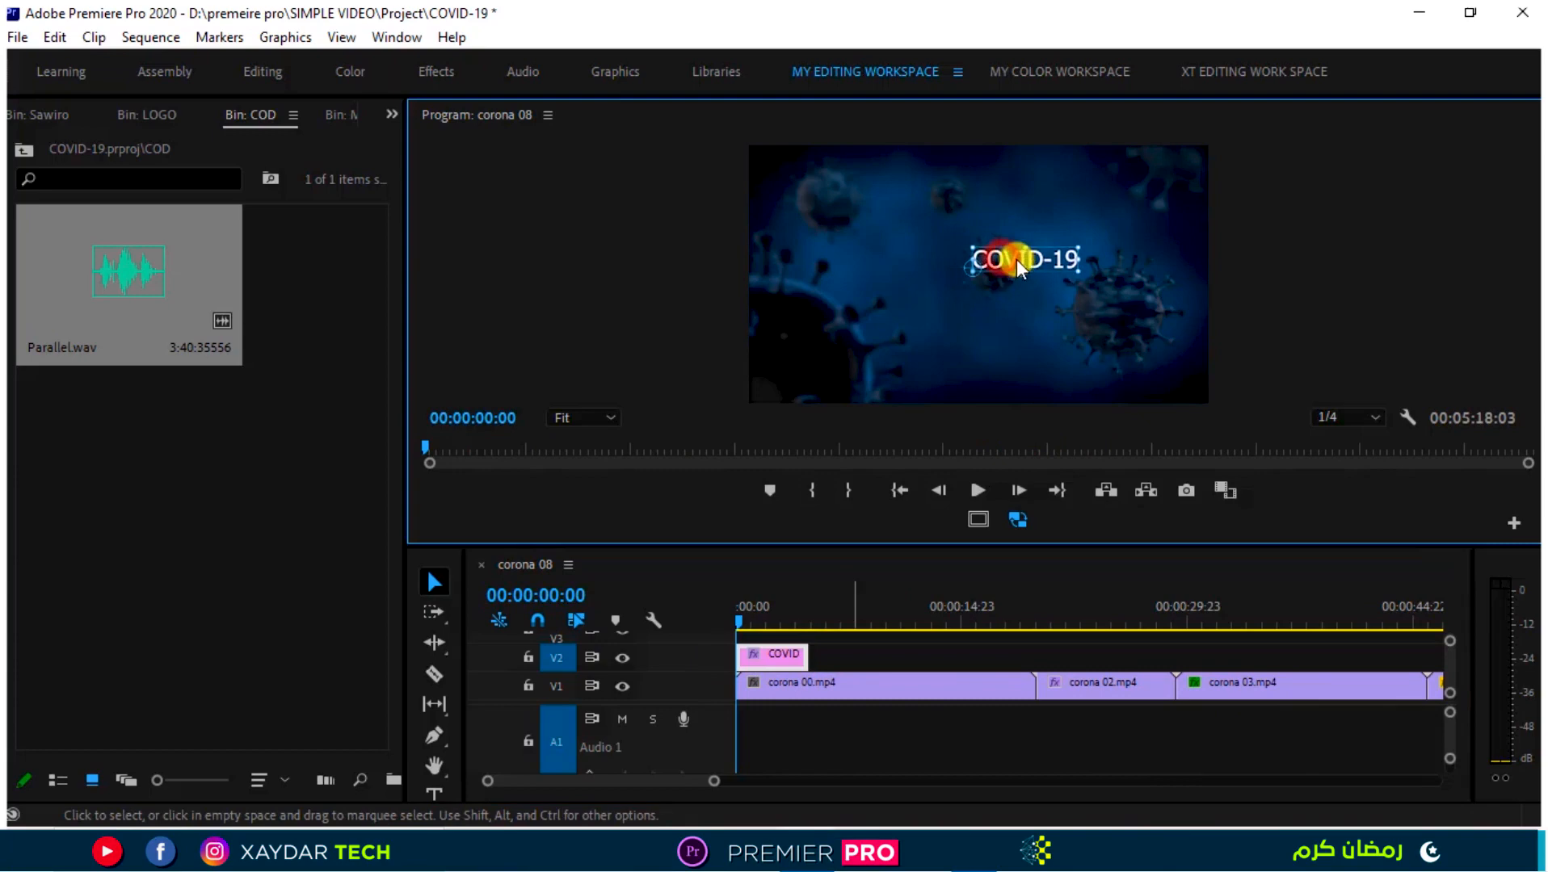
left_click(840, 652)
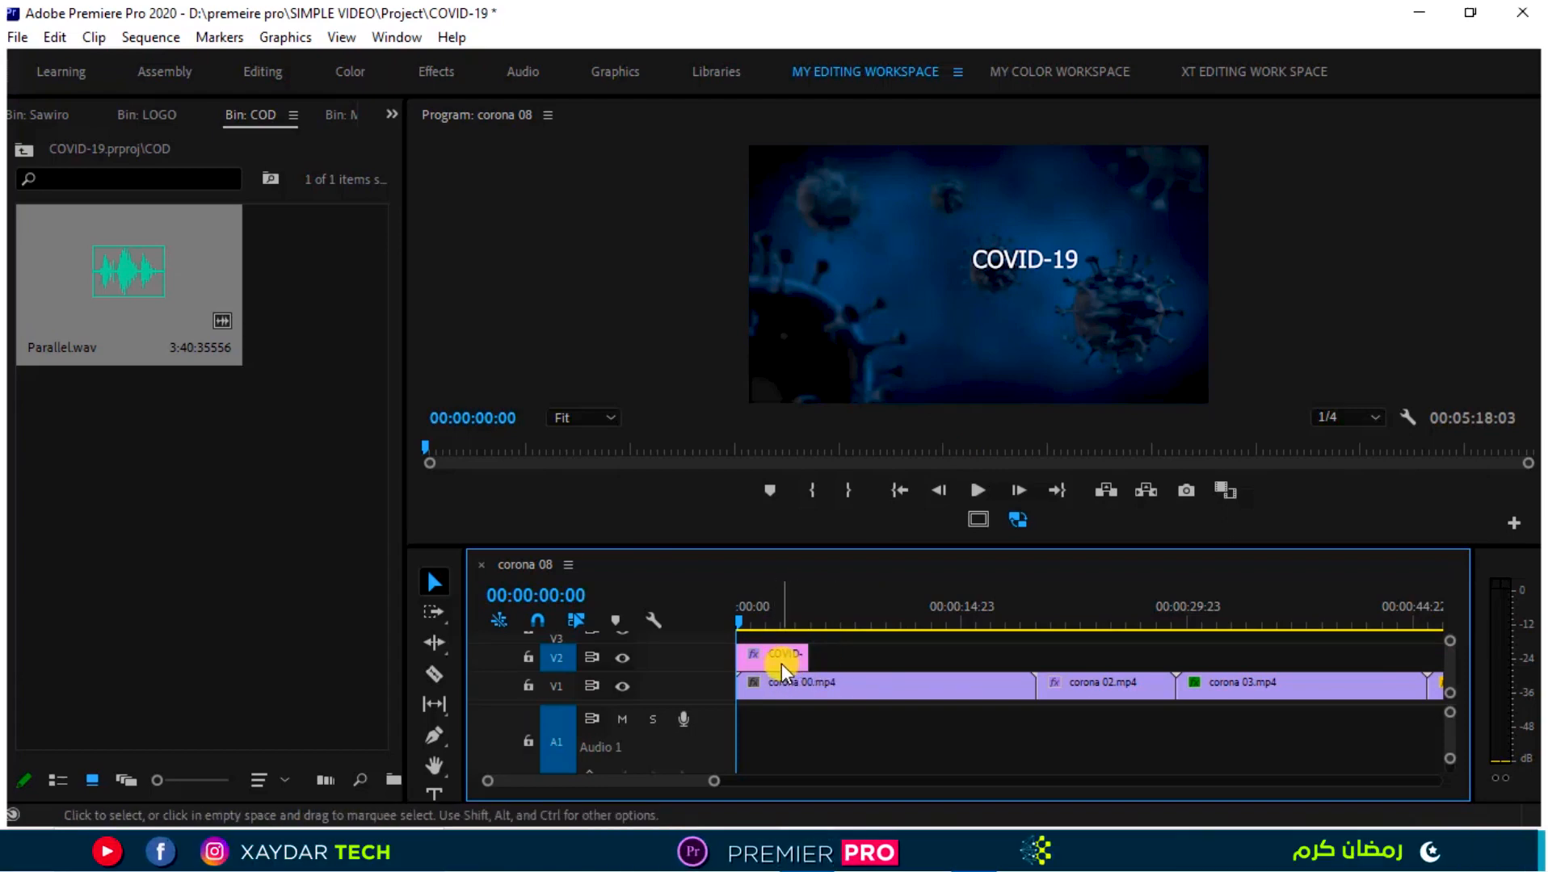
Open the COVID-19 title clip in Essential Graphics and select its text layer for editing.
left_click(395, 38)
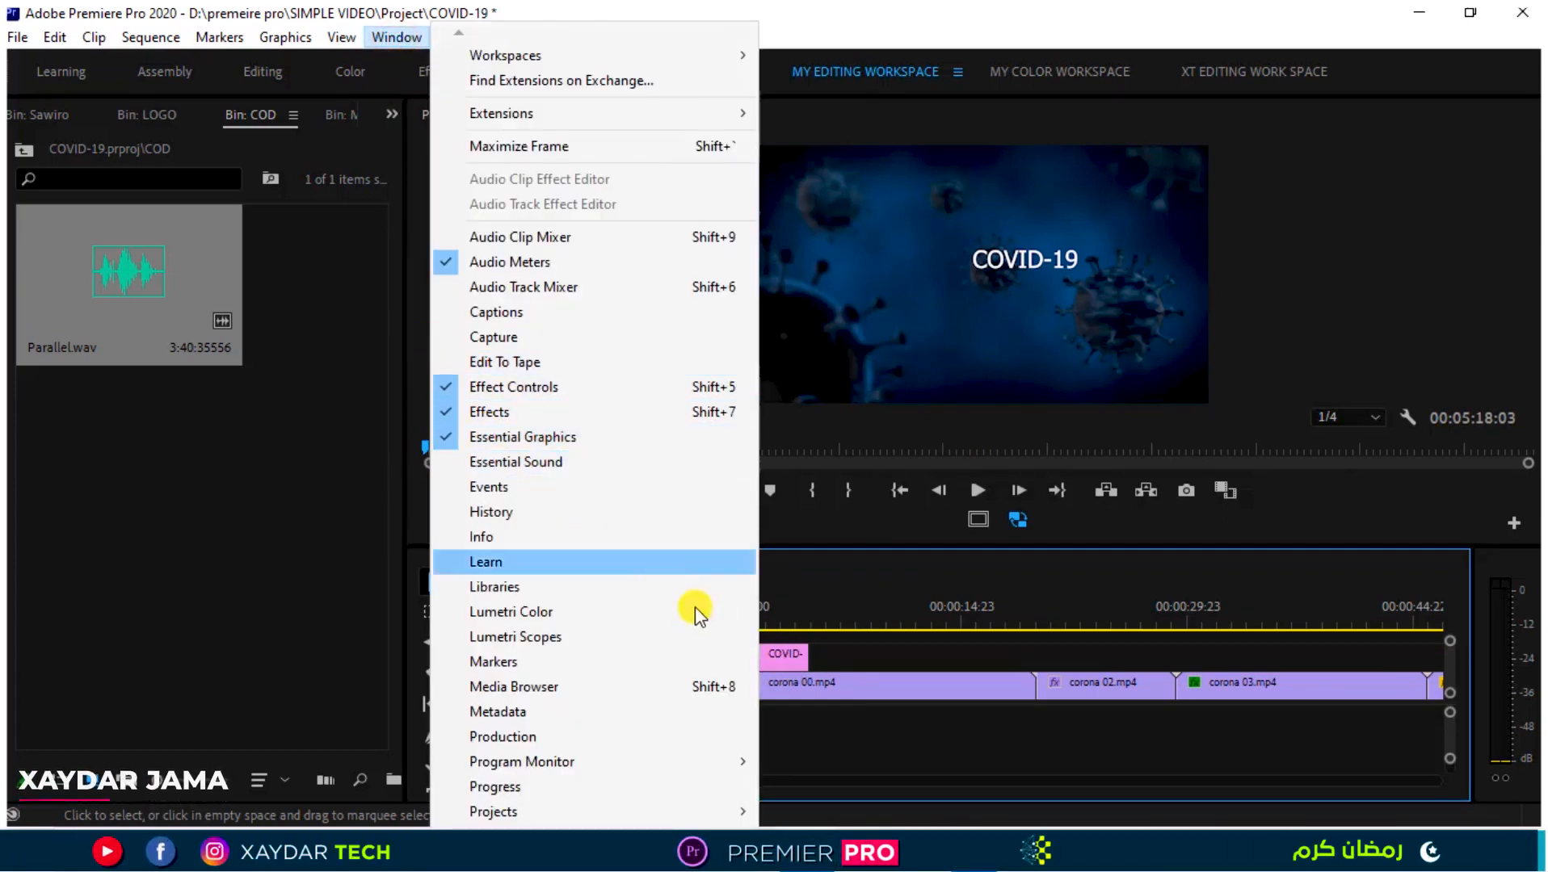
left_click(840, 658)
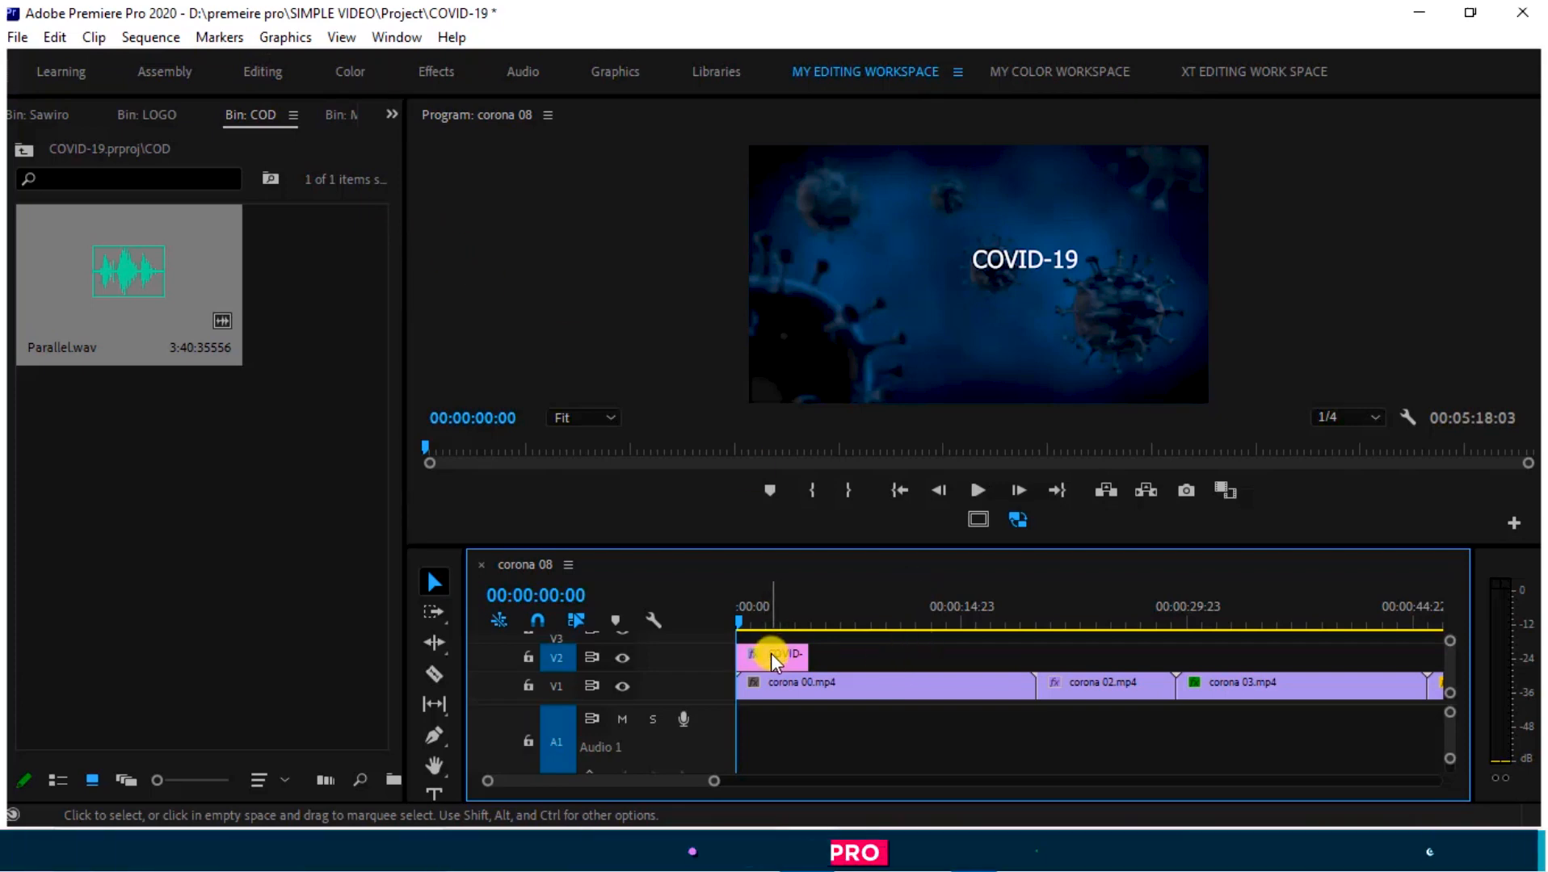
left_click(389, 115)
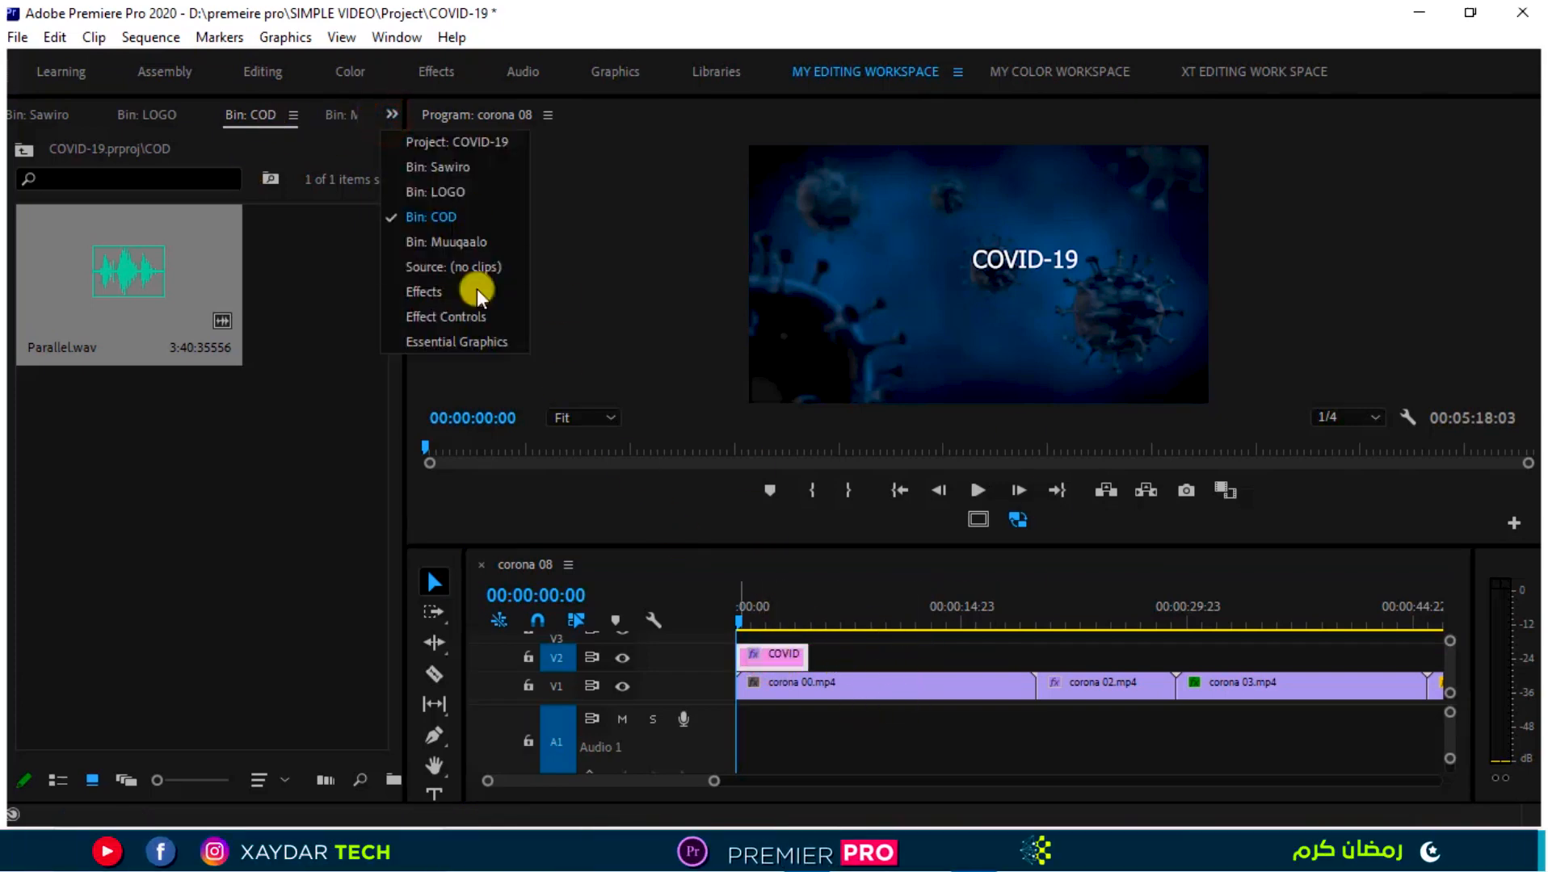
left_click(463, 340)
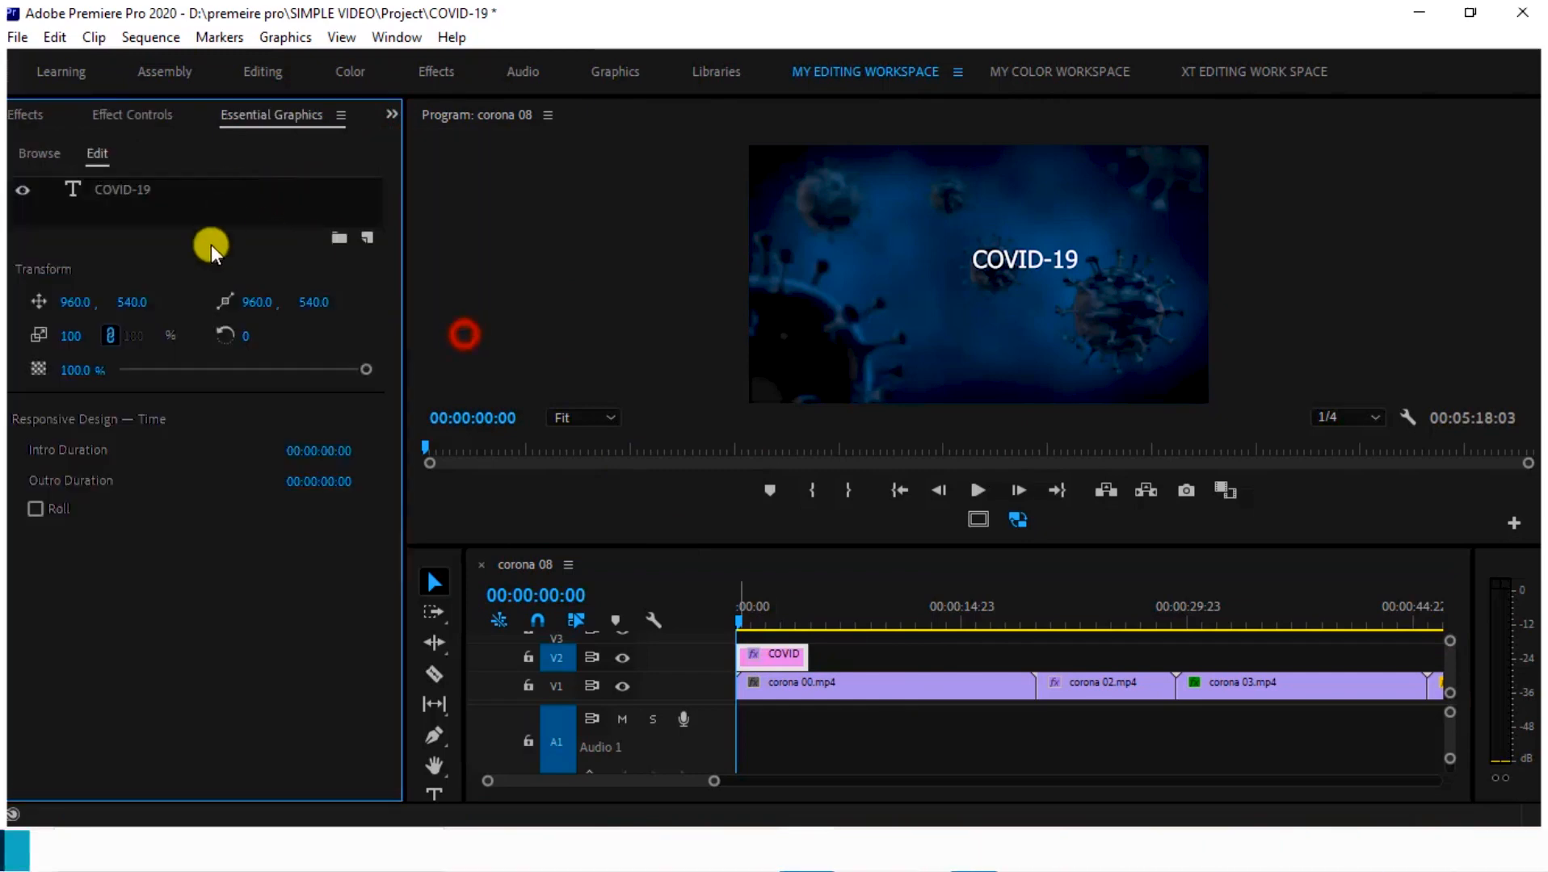
left_click(109, 193)
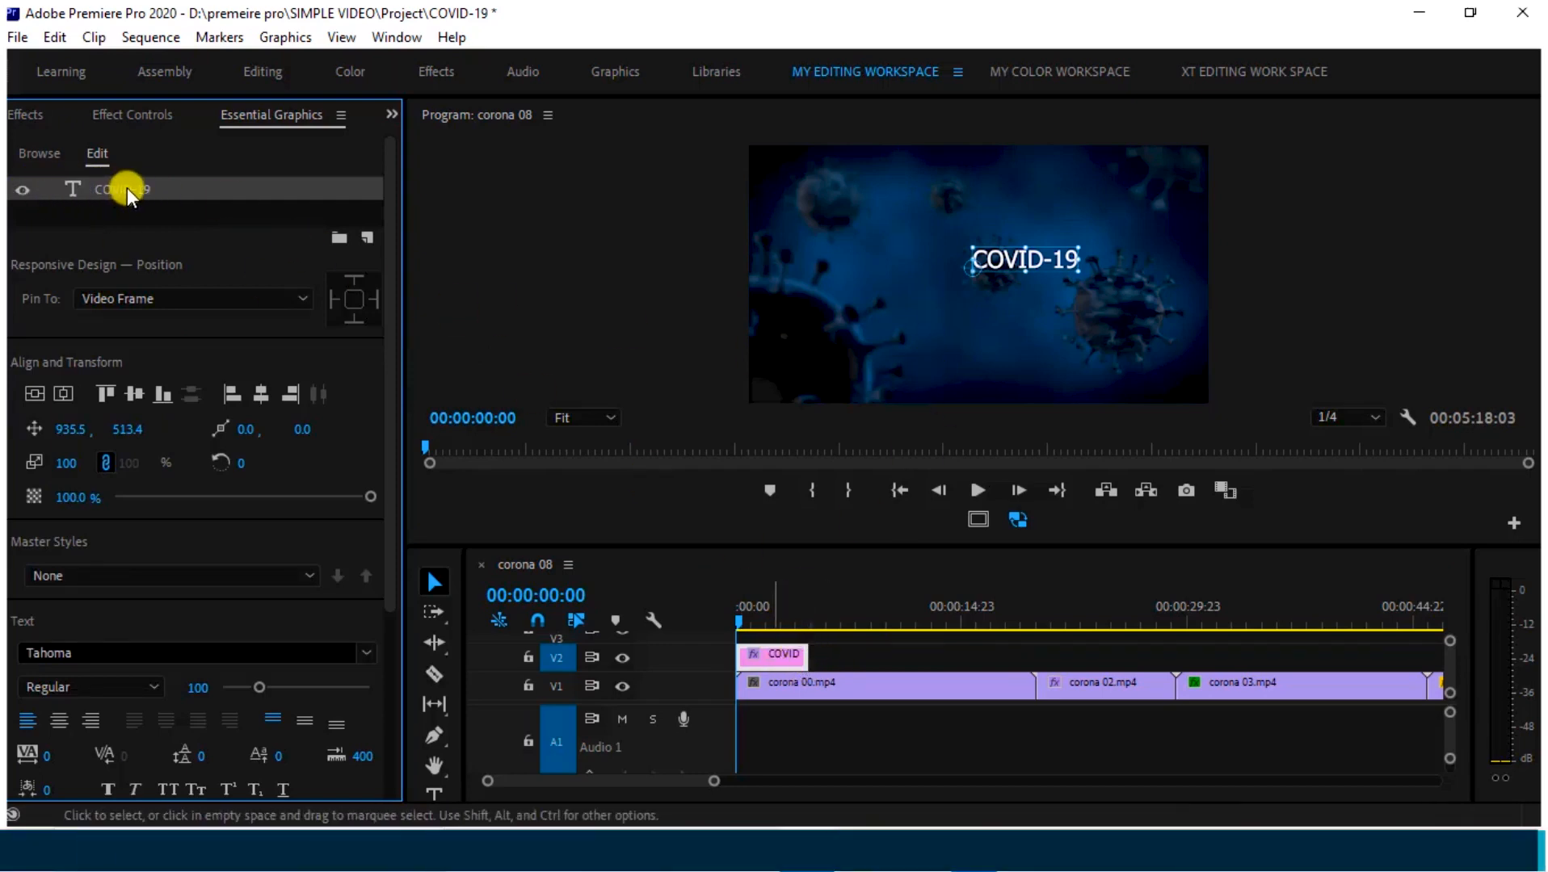
left_click(112, 204)
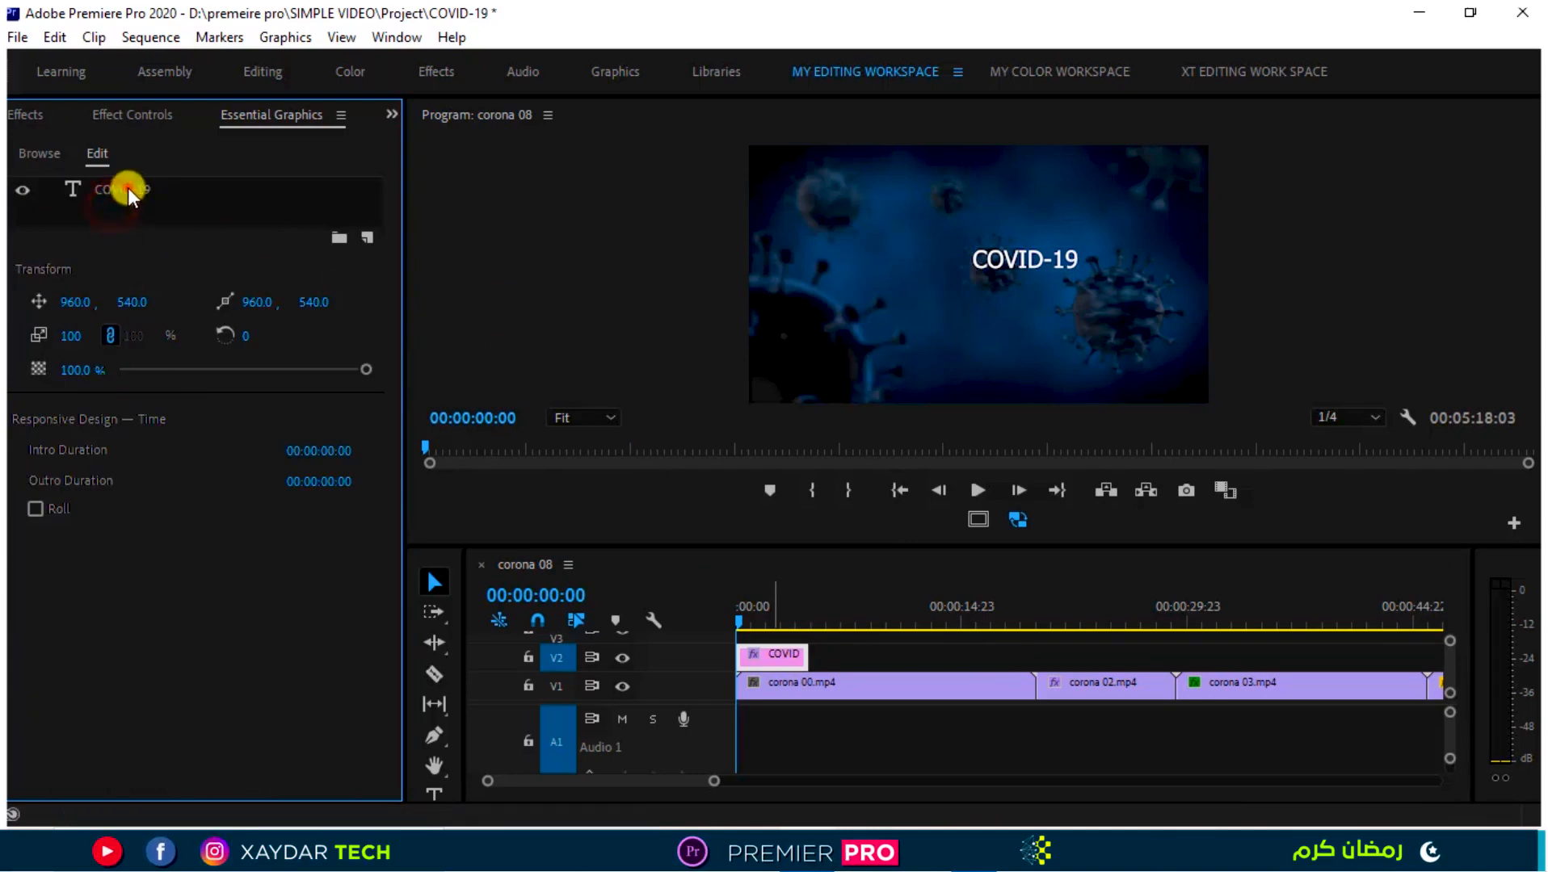
left_click(128, 188)
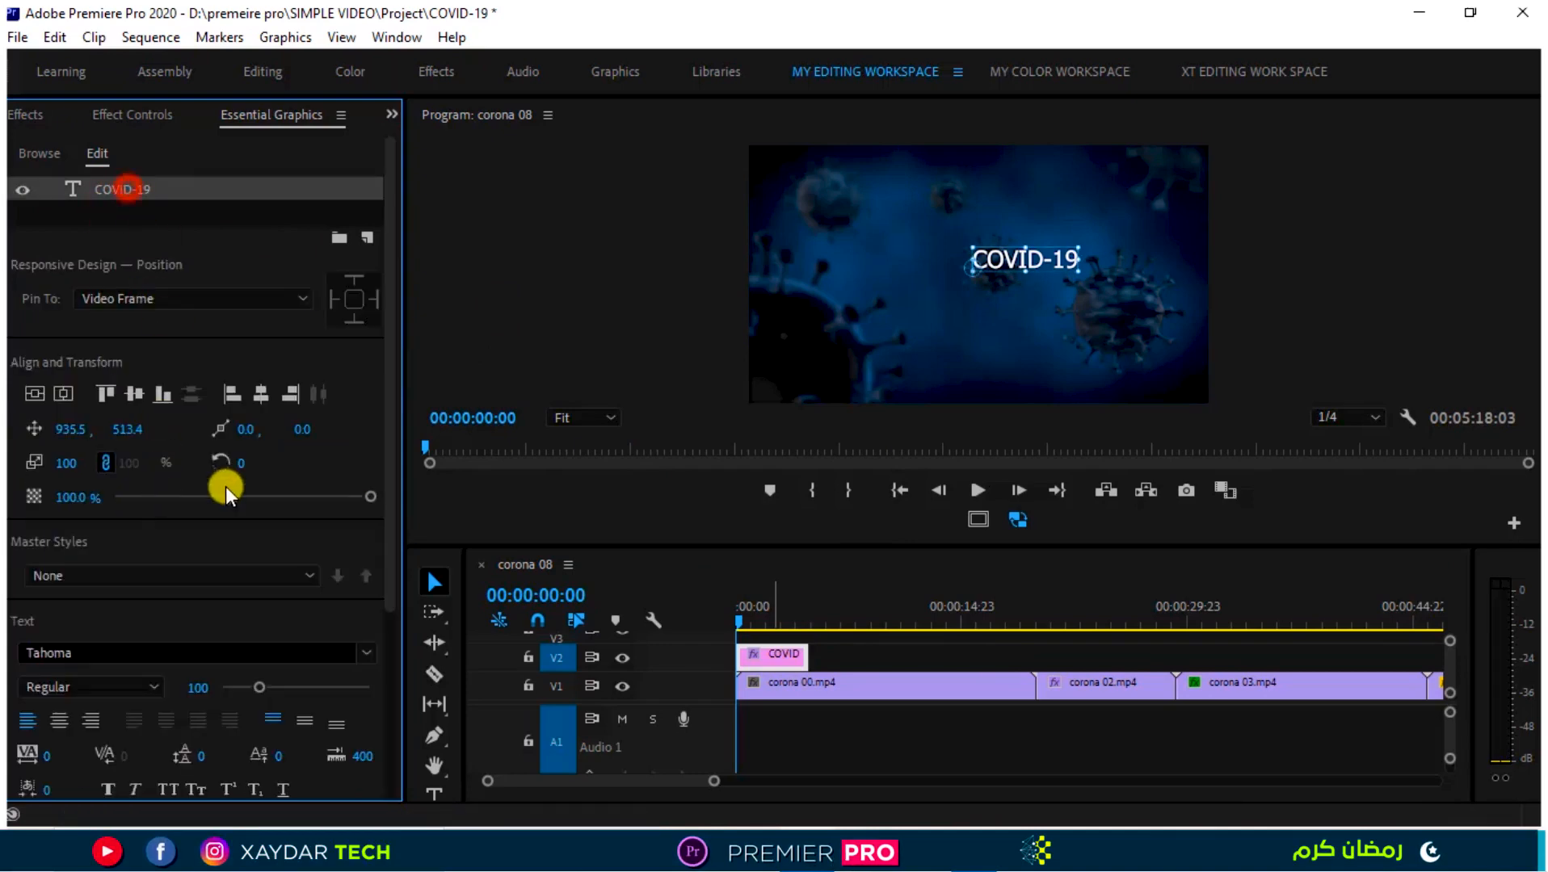
Set the COVID-19 text's font to Mistral Regular and its size to 214.
left_click(144, 648)
type("MIS")
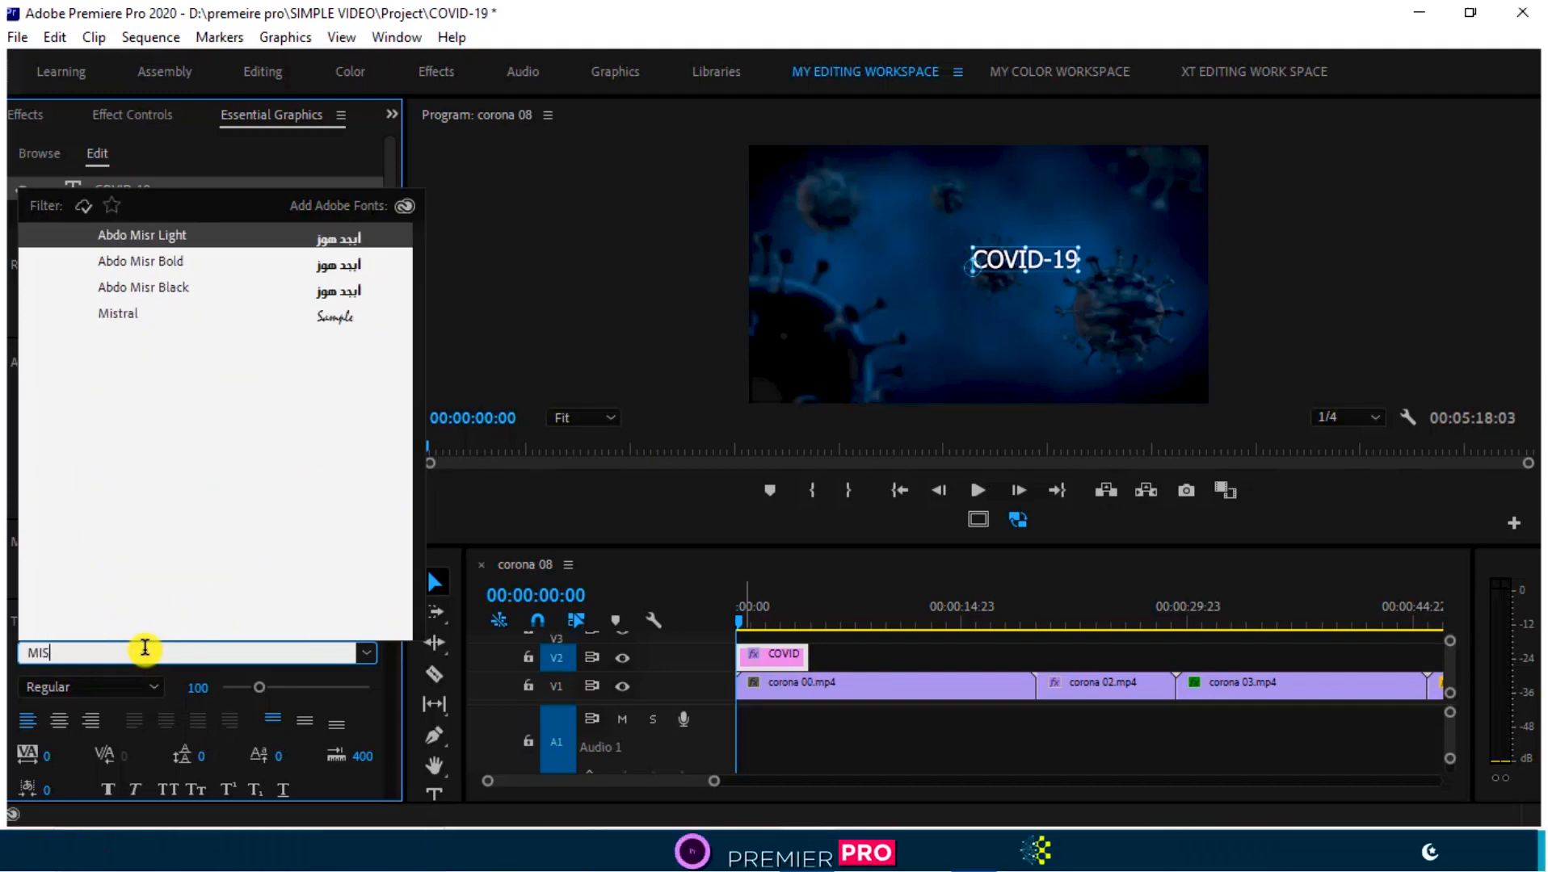
type("TRAL")
key("Return")
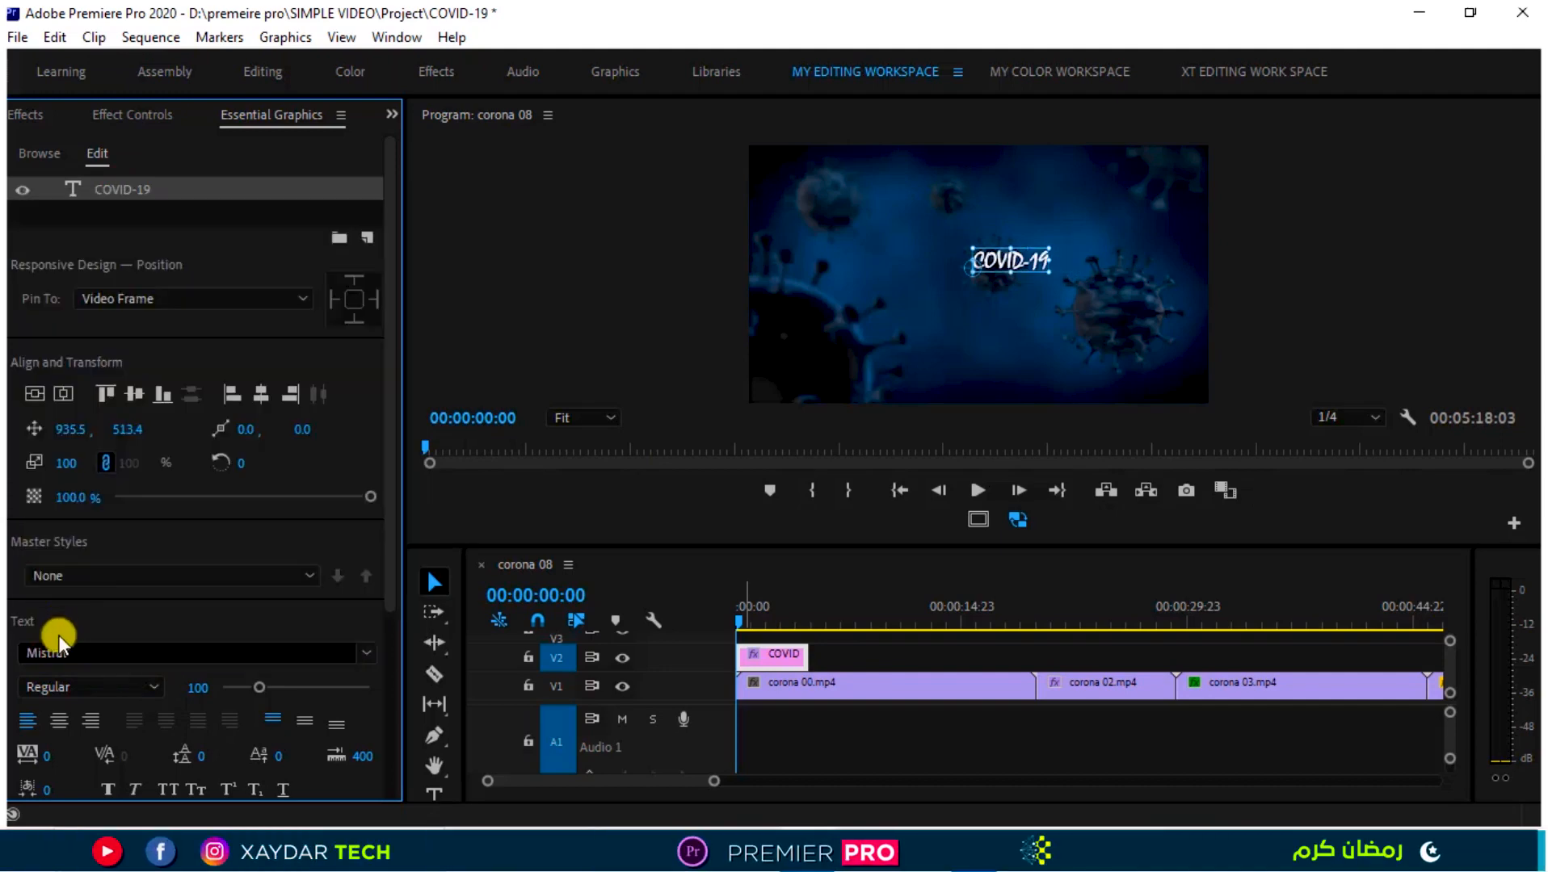
left_click(151, 695)
left_click(128, 707)
left_click_drag(253, 686, 300, 662)
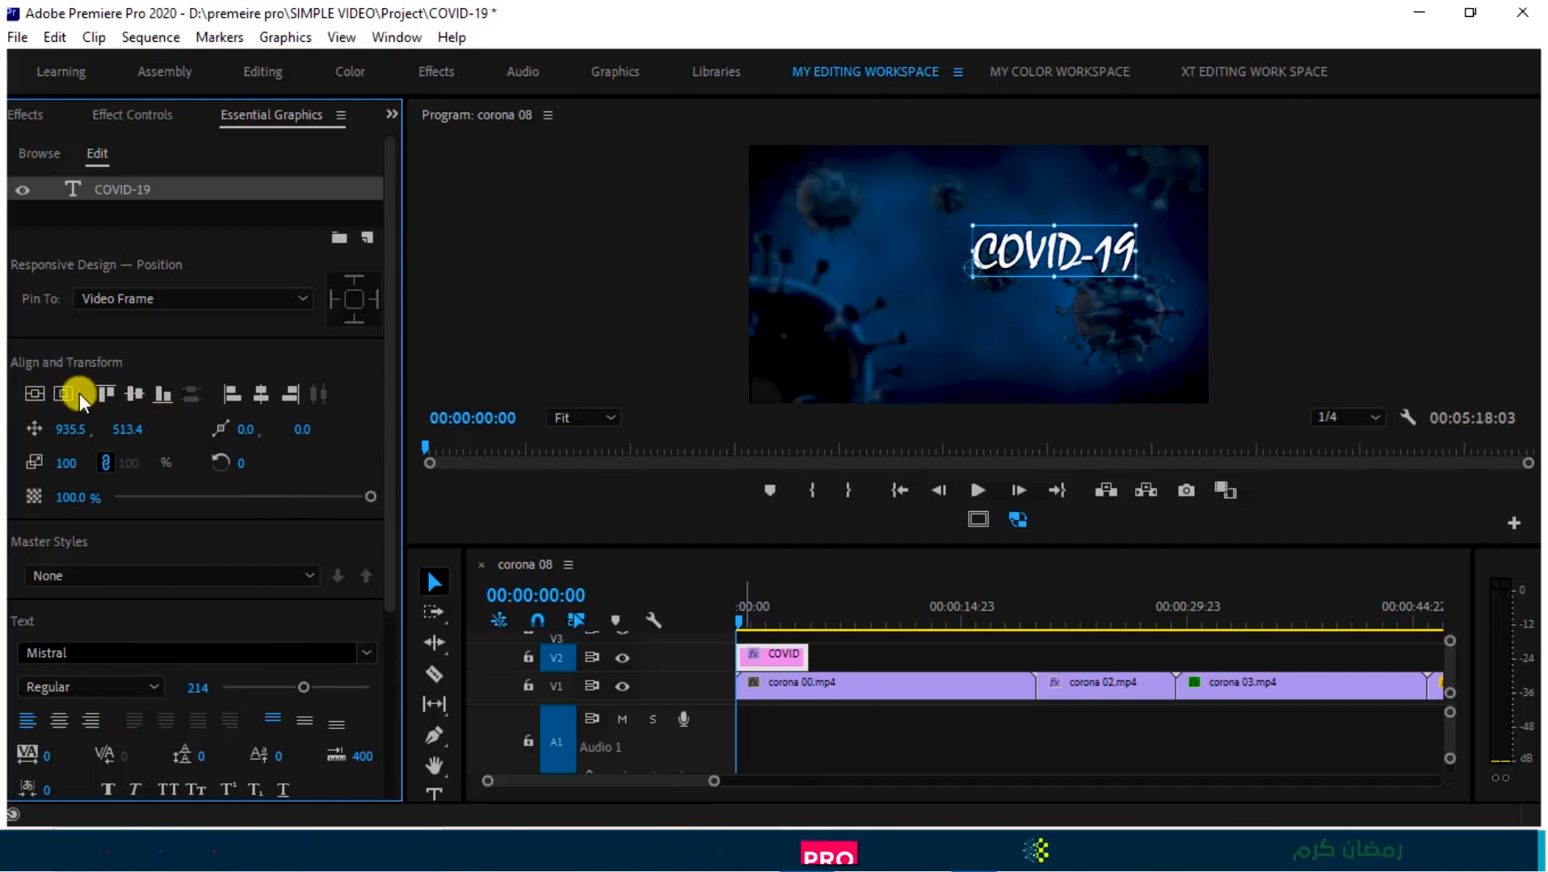
Centre the COVID-19 title both horizontally and vertically in the video frame.
left_click(132, 396)
left_click(260, 393)
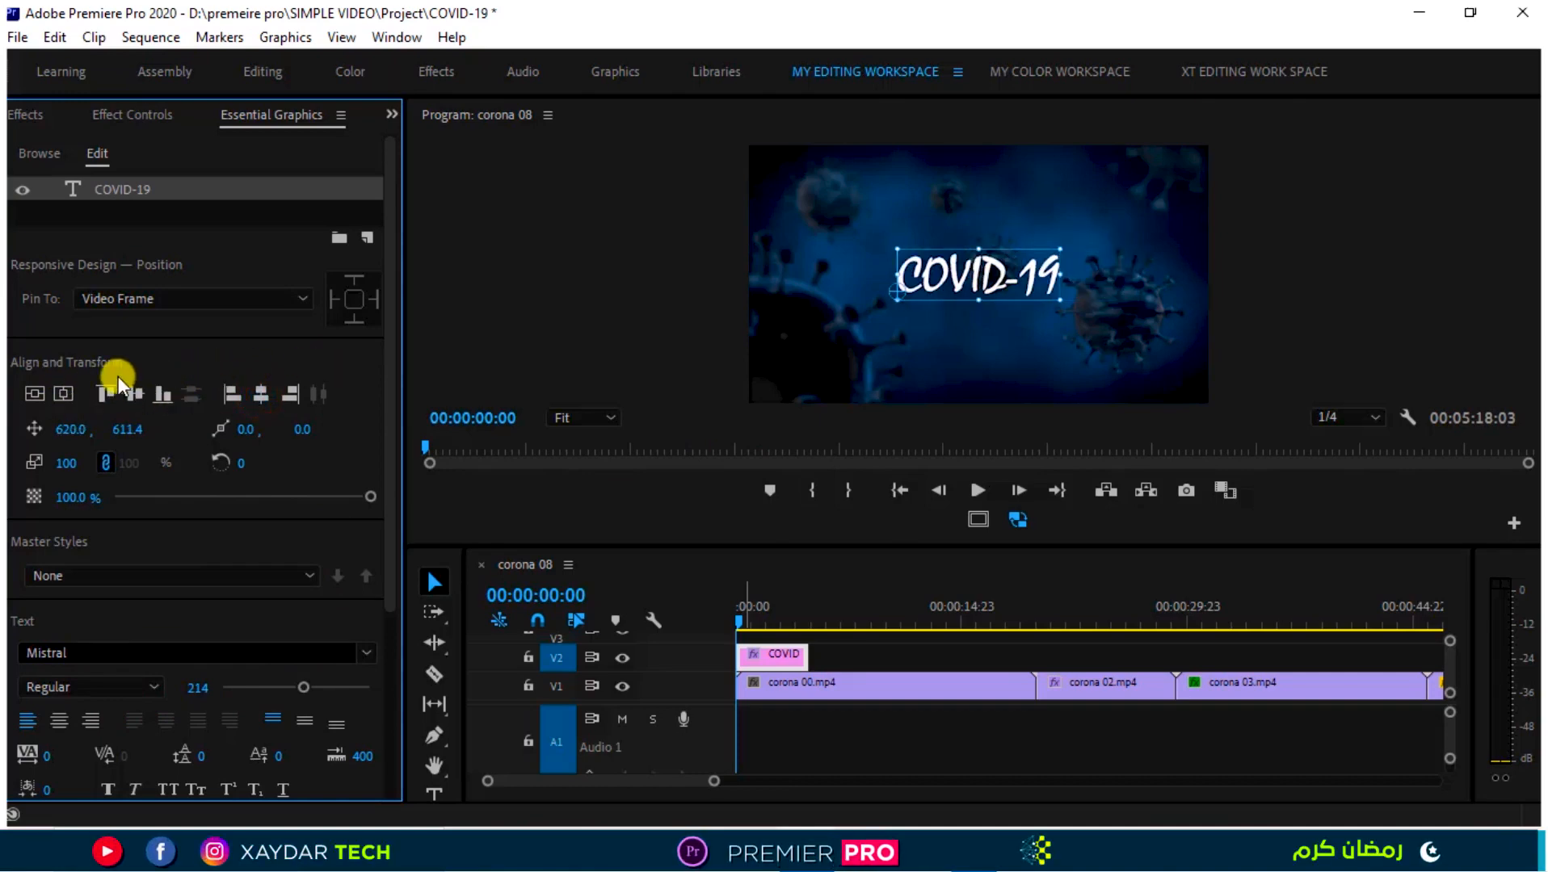
key("ctrl+z")
left_click(62, 393)
left_click(29, 395)
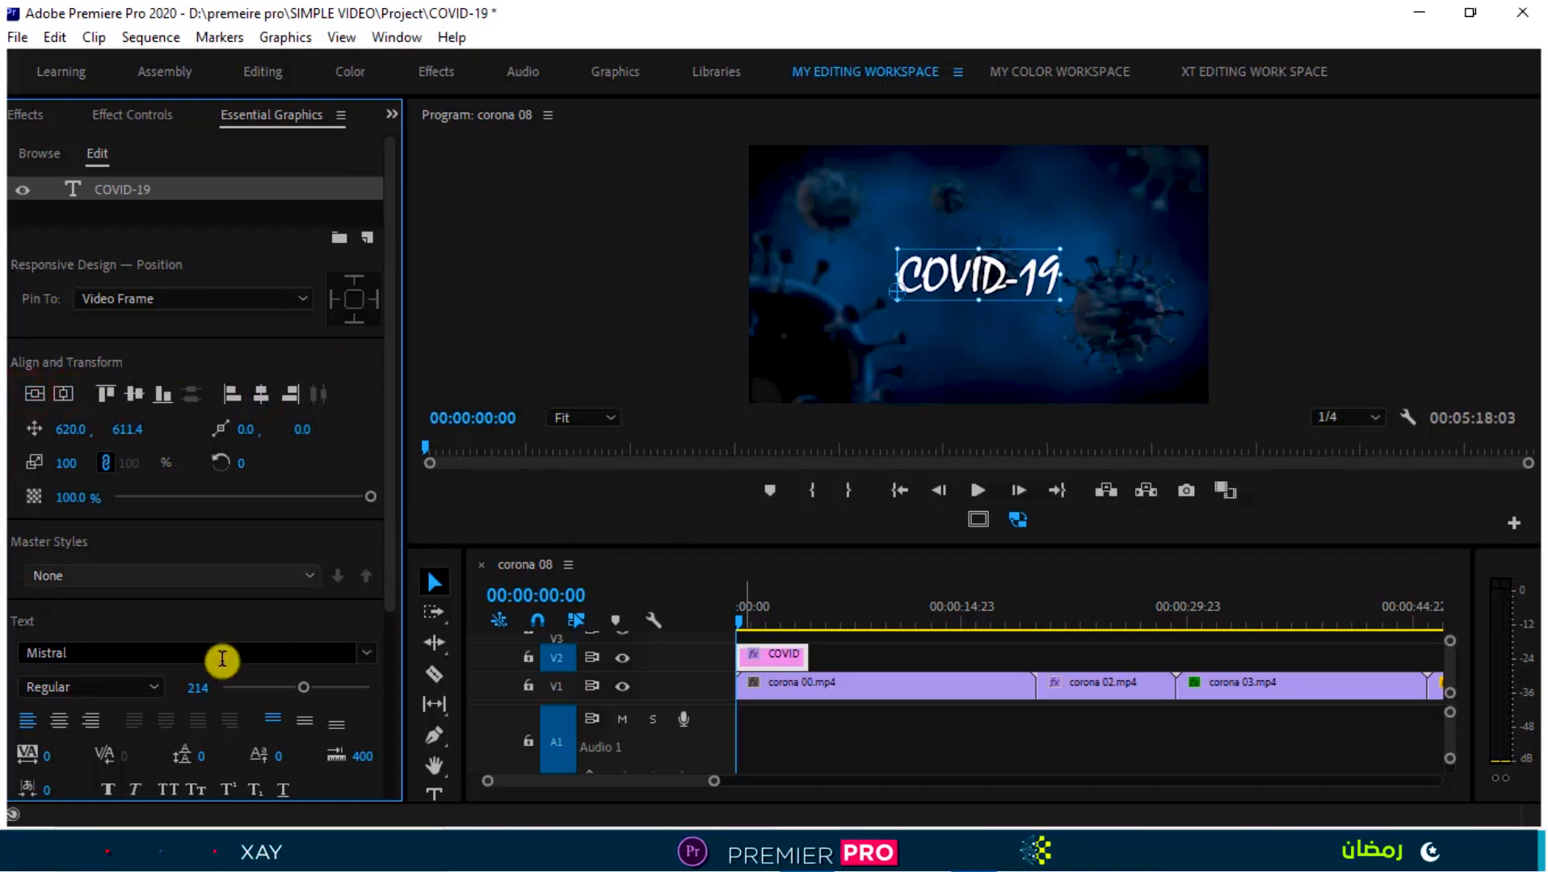
Enlarge the title's font size to 267 and centre it in the frame again in both directions.
left_click_drag(309, 685, 317, 687)
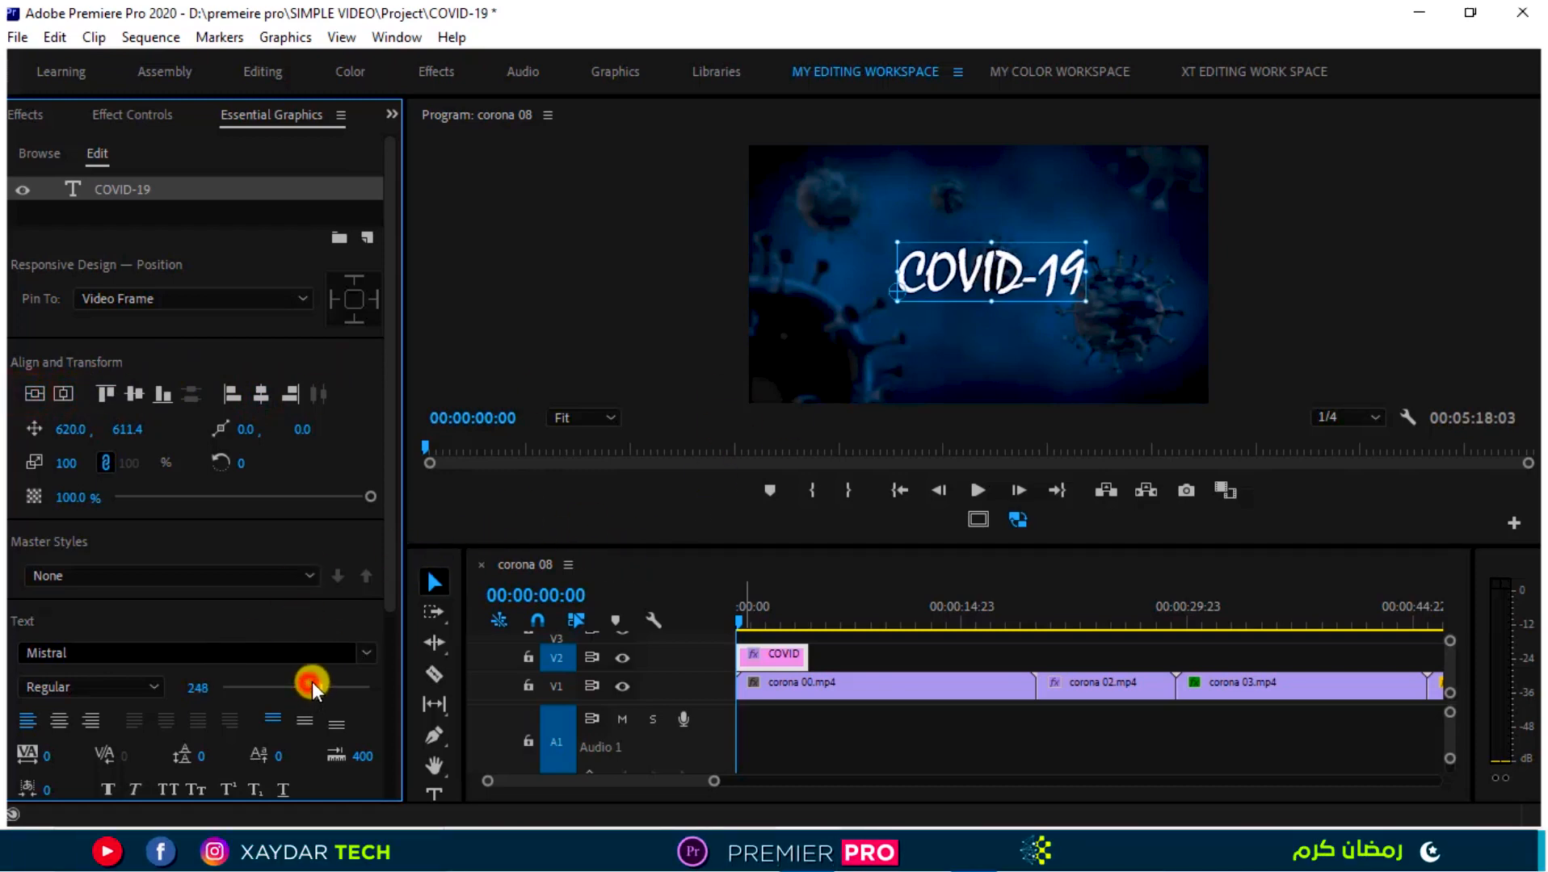
mouse_move(194, 690)
left_mouse_down()
mouse_move(252, 686)
mouse_move(200, 687)
mouse_move(221, 679)
left_mouse_up()
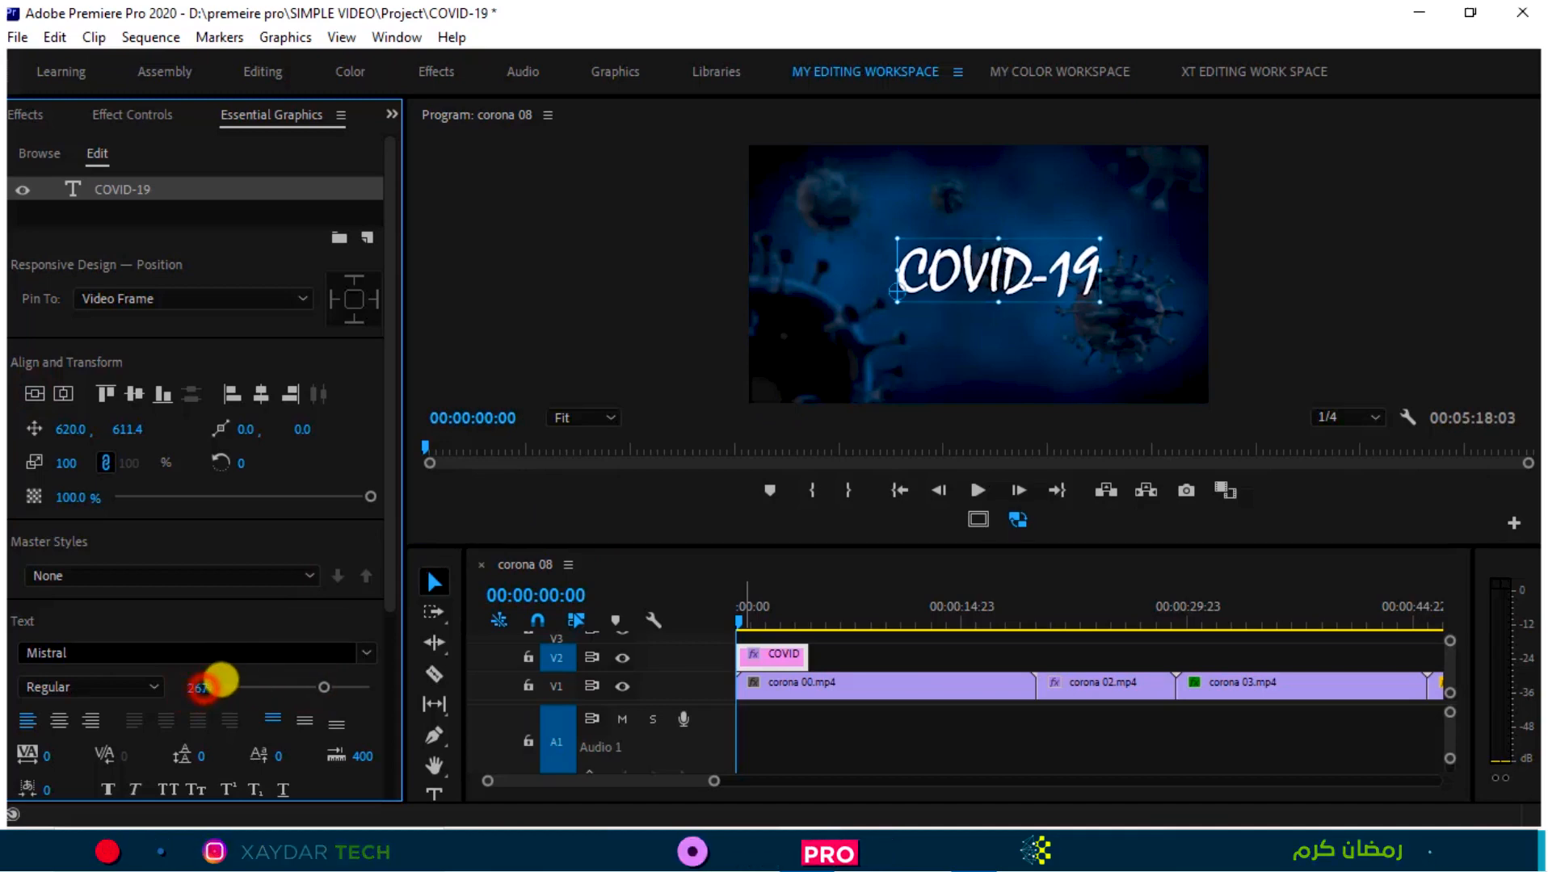
left_click(63, 396)
left_click(36, 396)
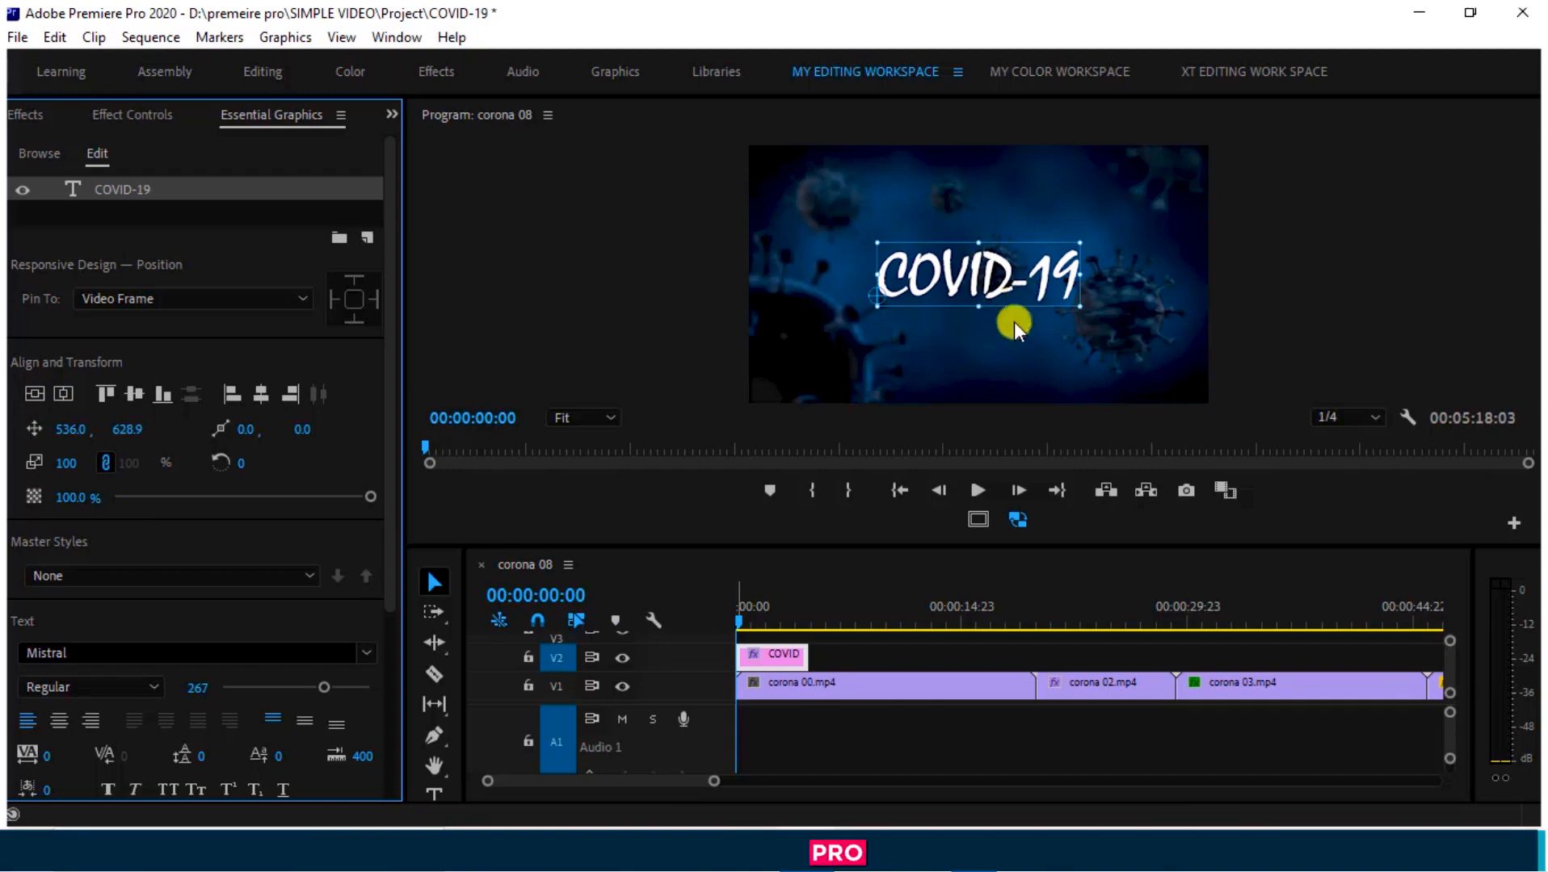
Change the fill colour of only the "19" characters in the title to yellow, FFF717.
key("t")
left_click(1043, 273)
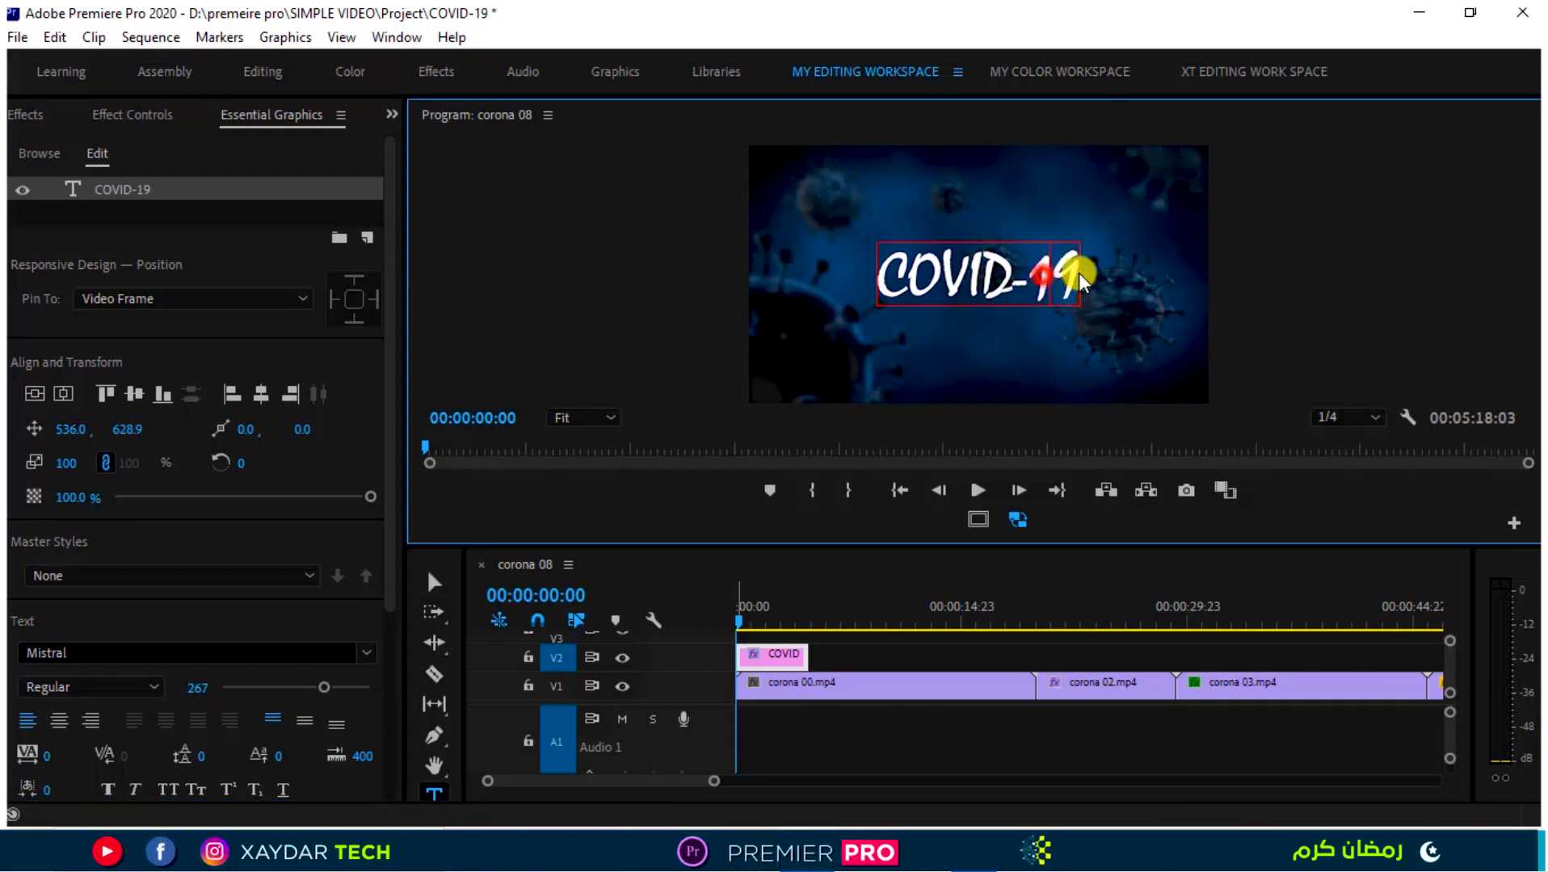
left_click_drag(1034, 272, 1109, 277)
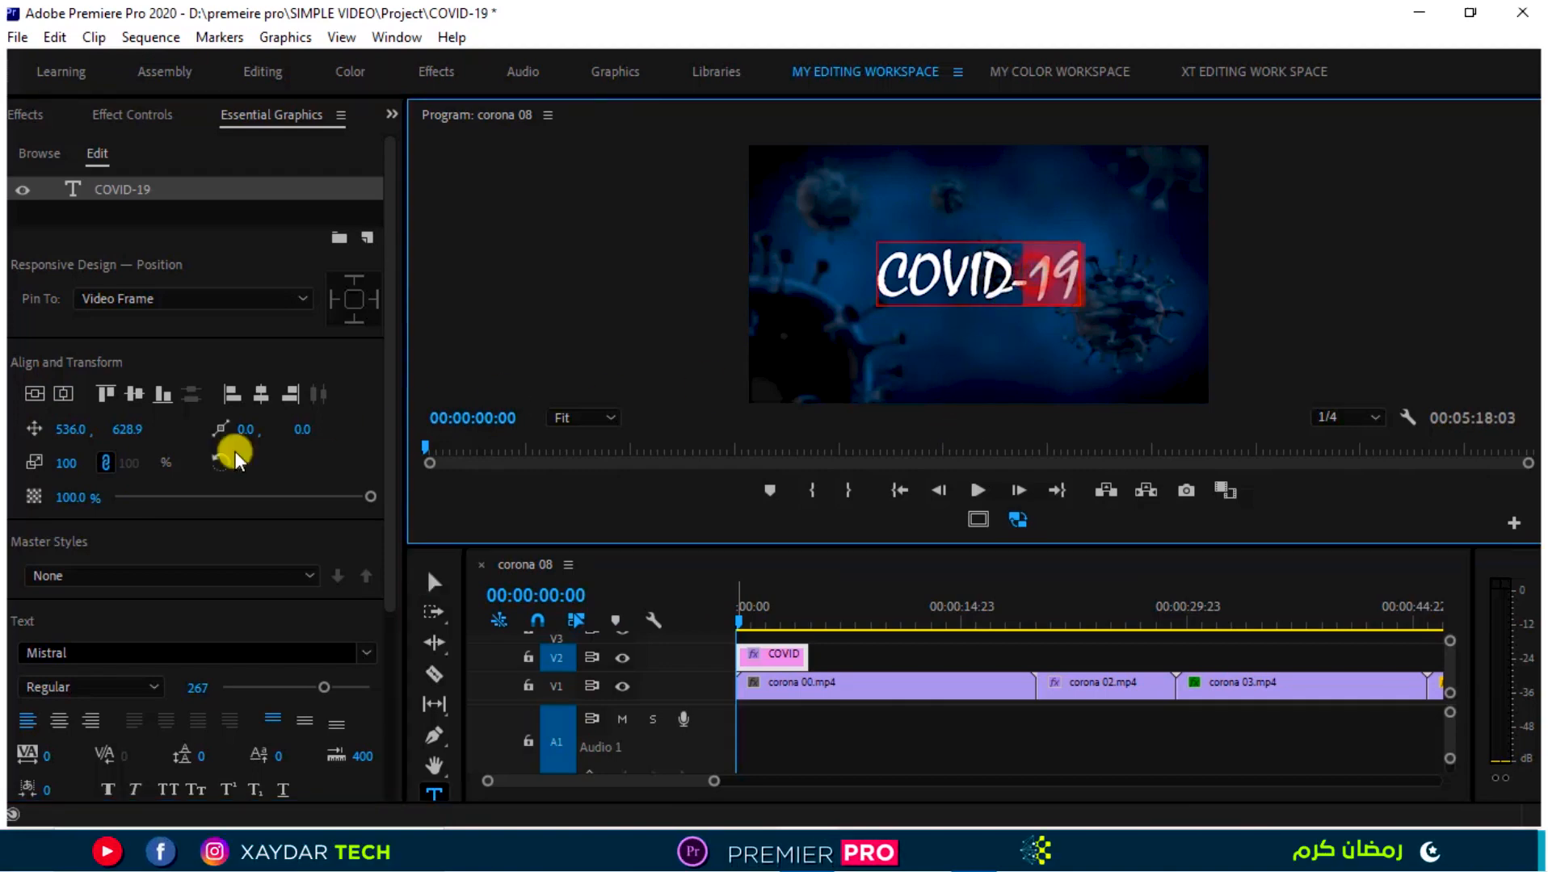
scroll(163, 620, "down", 5)
left_click(71, 645)
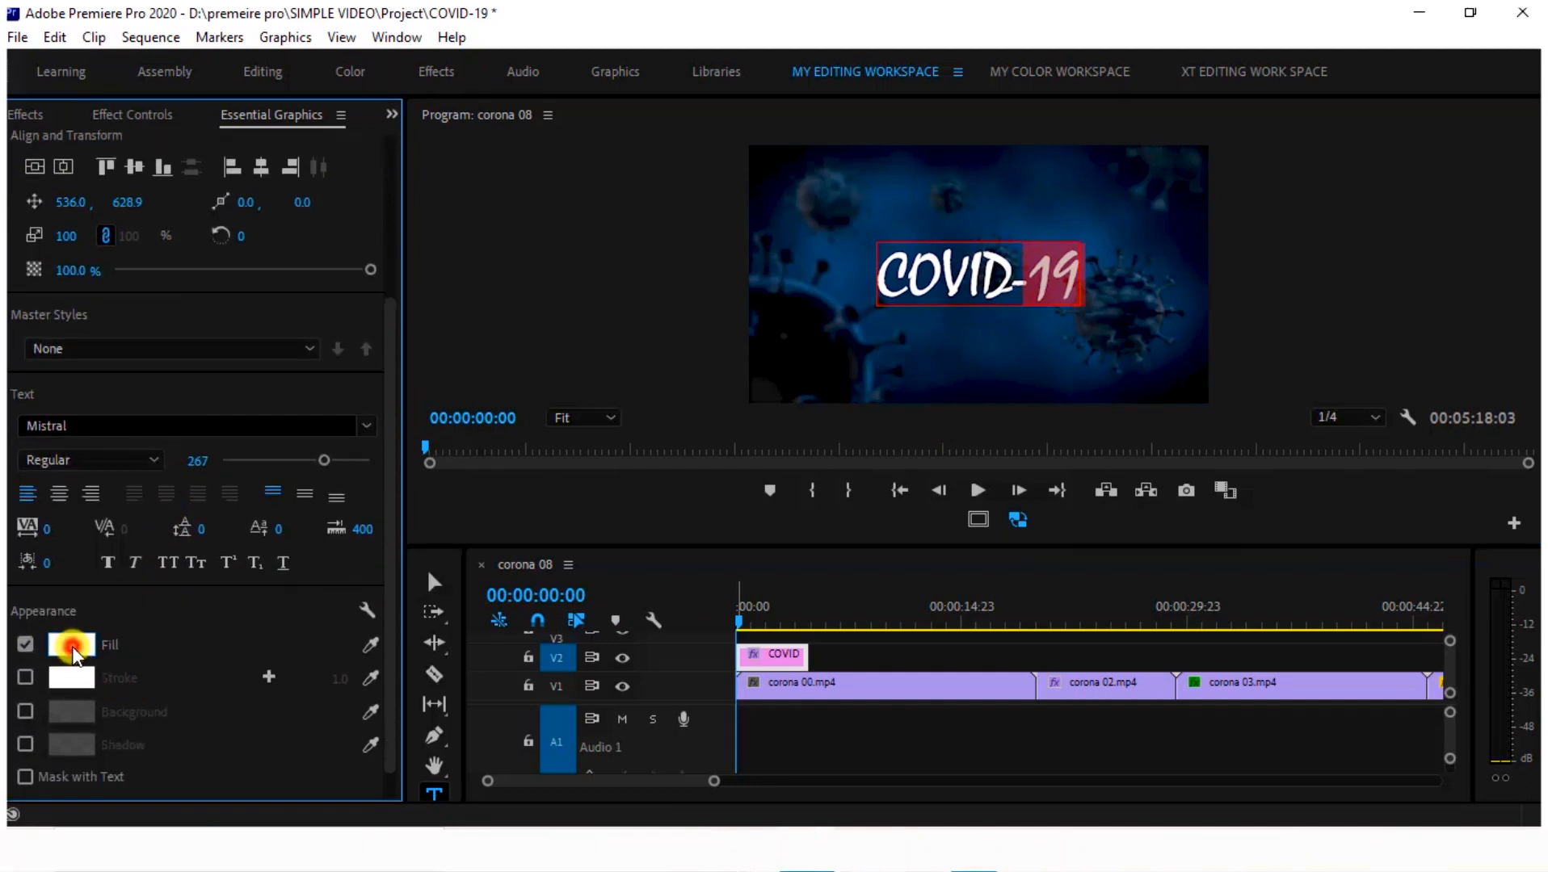
left_click(1147, 537)
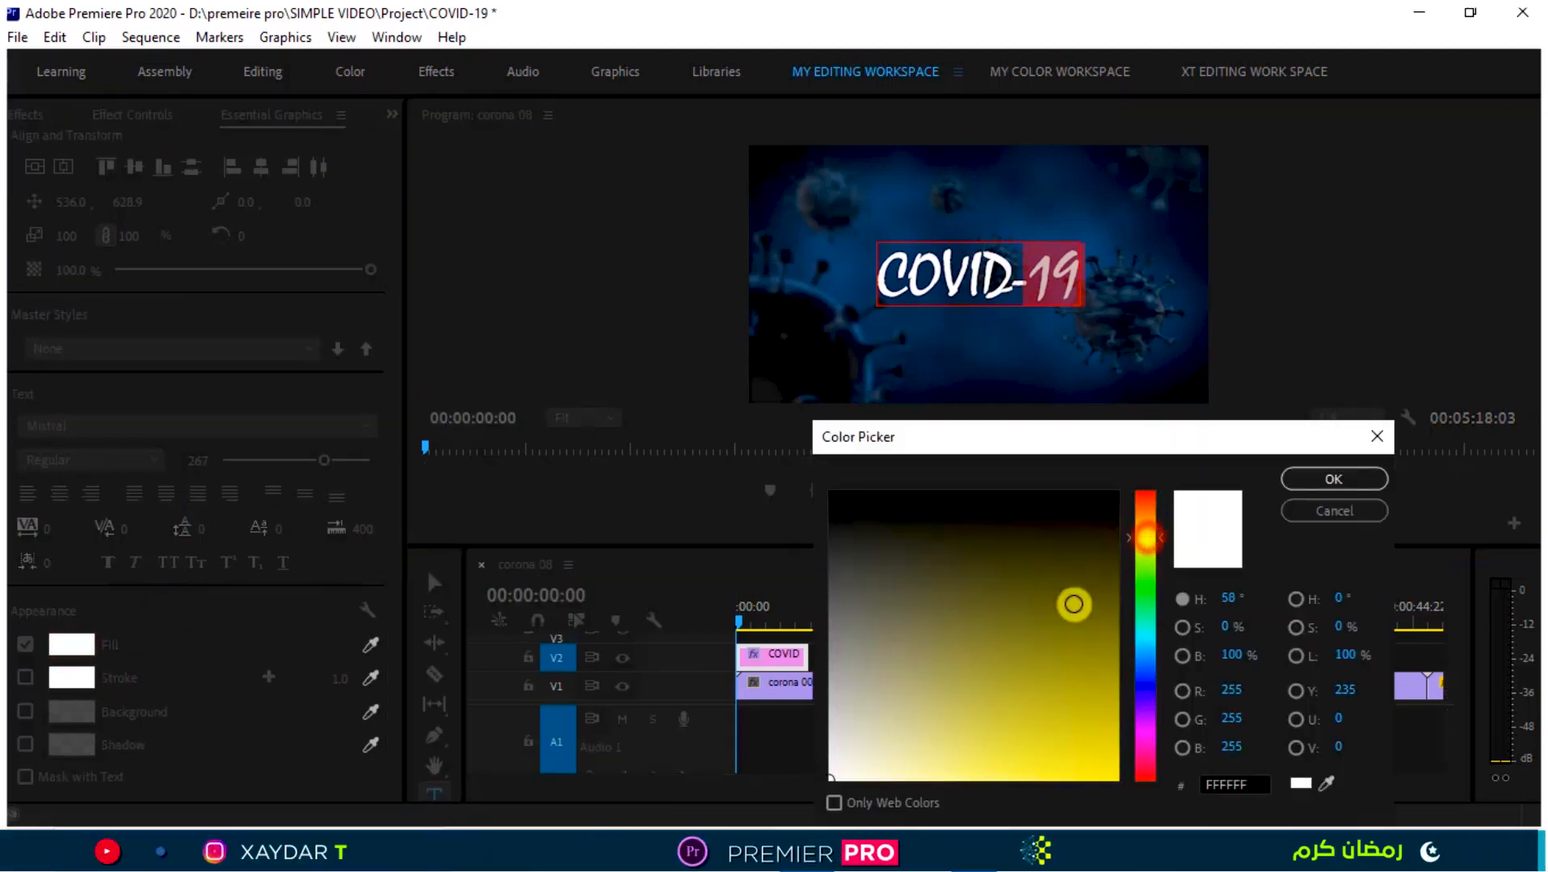
left_click_drag(1073, 621, 1091, 785)
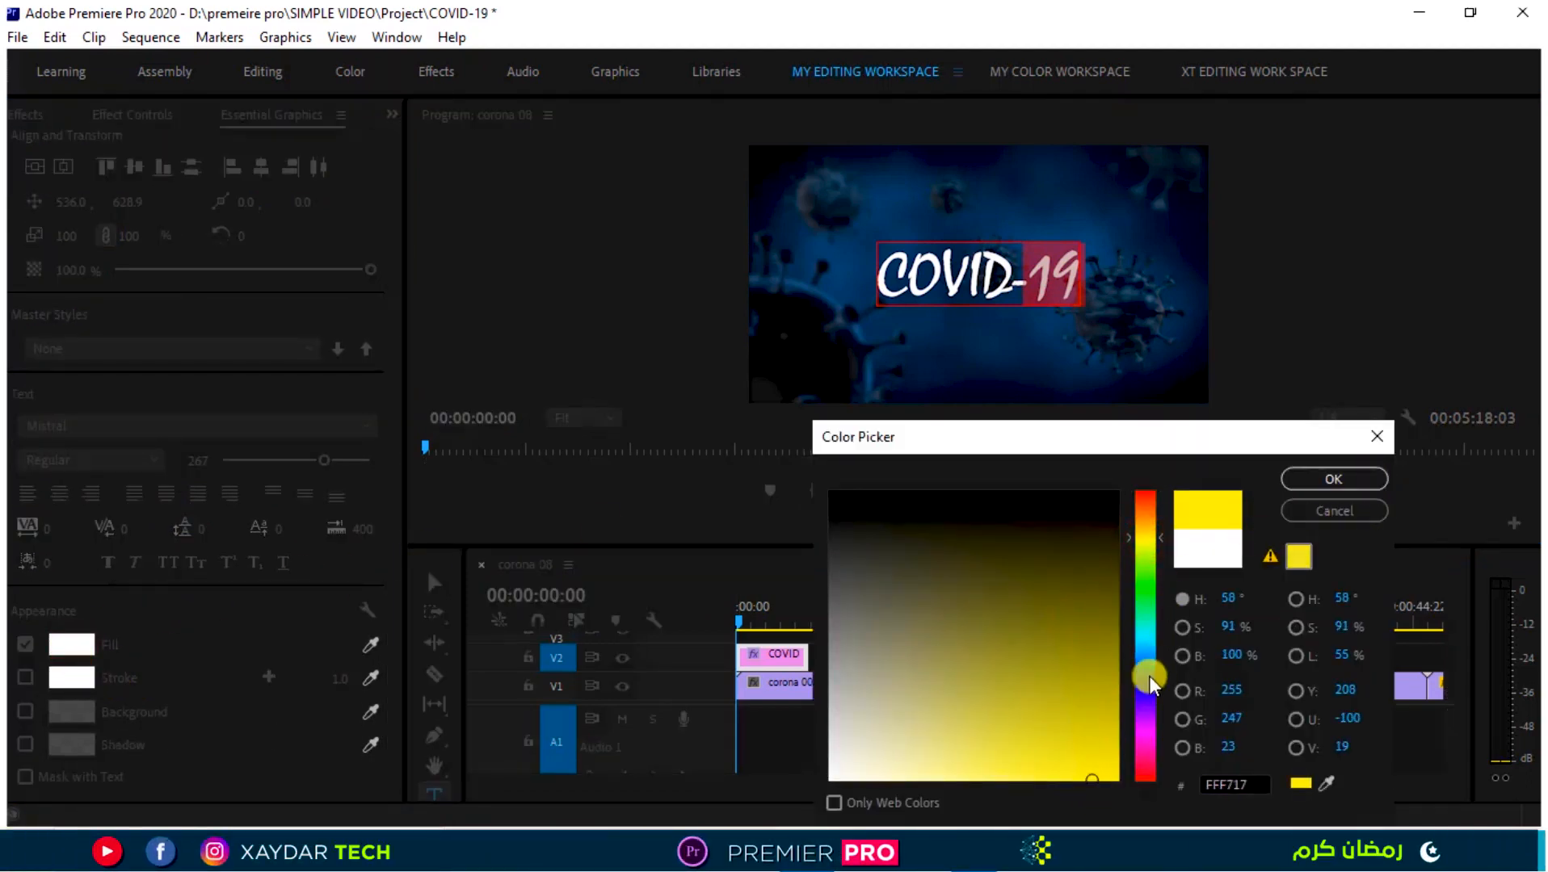
left_click(1311, 483)
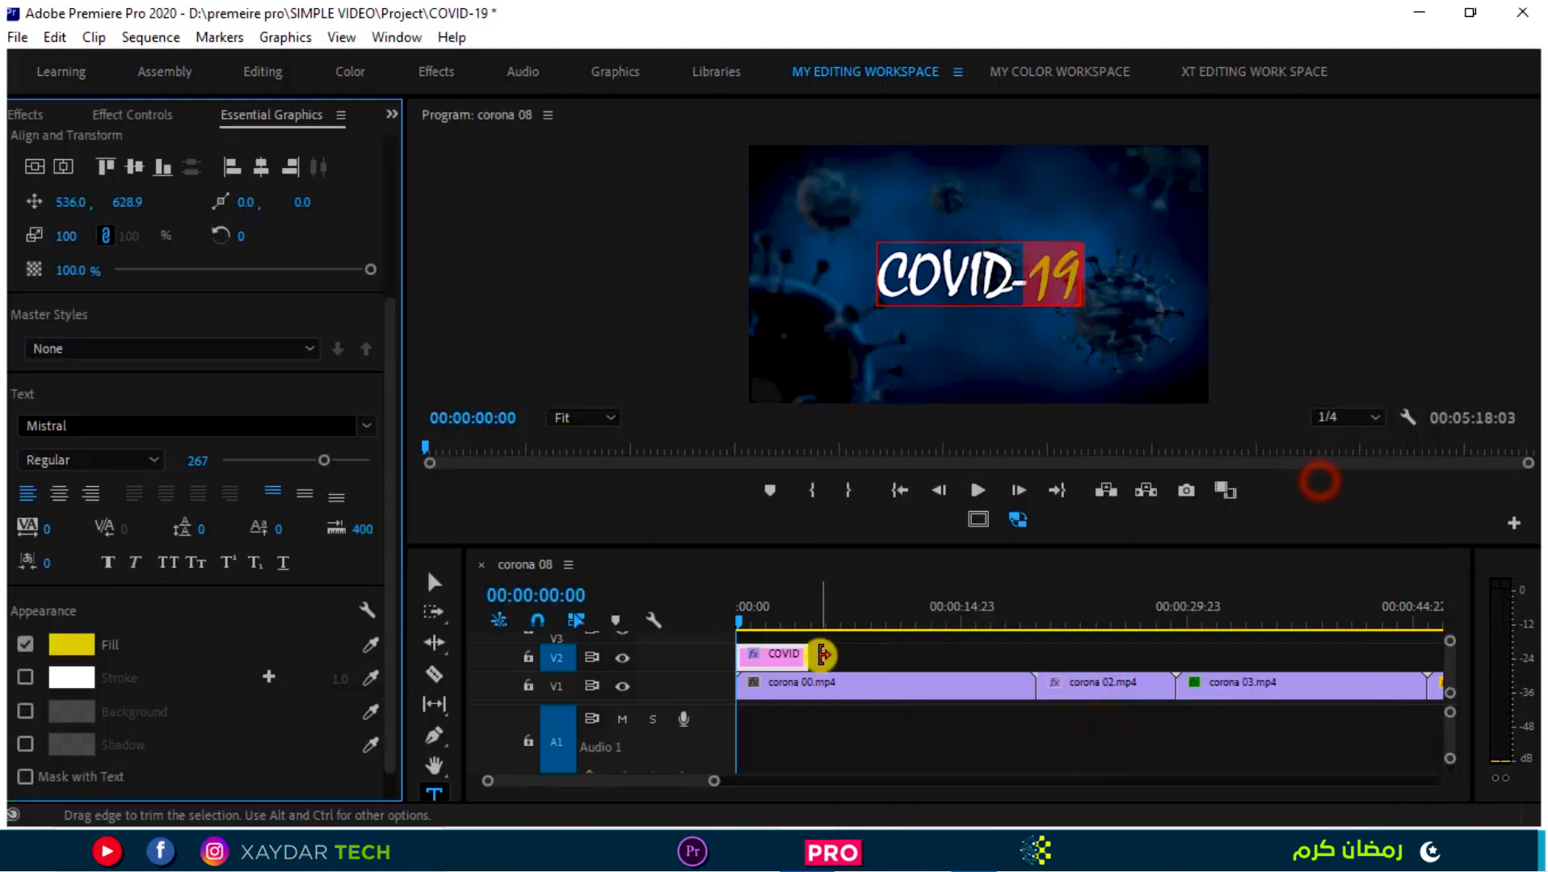
left_click(862, 654)
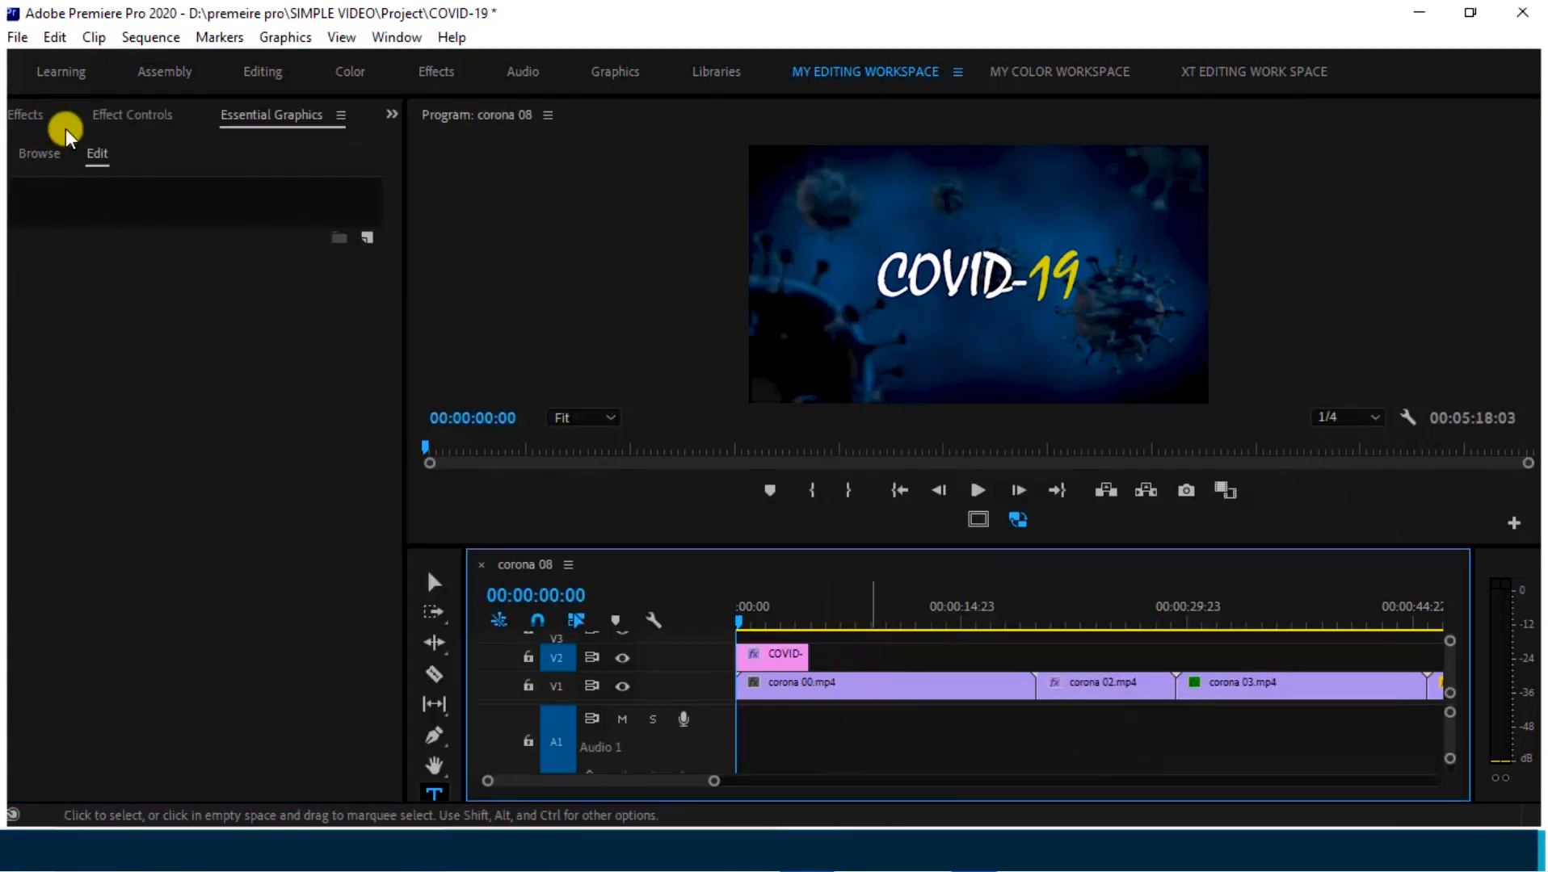
left_click(767, 652)
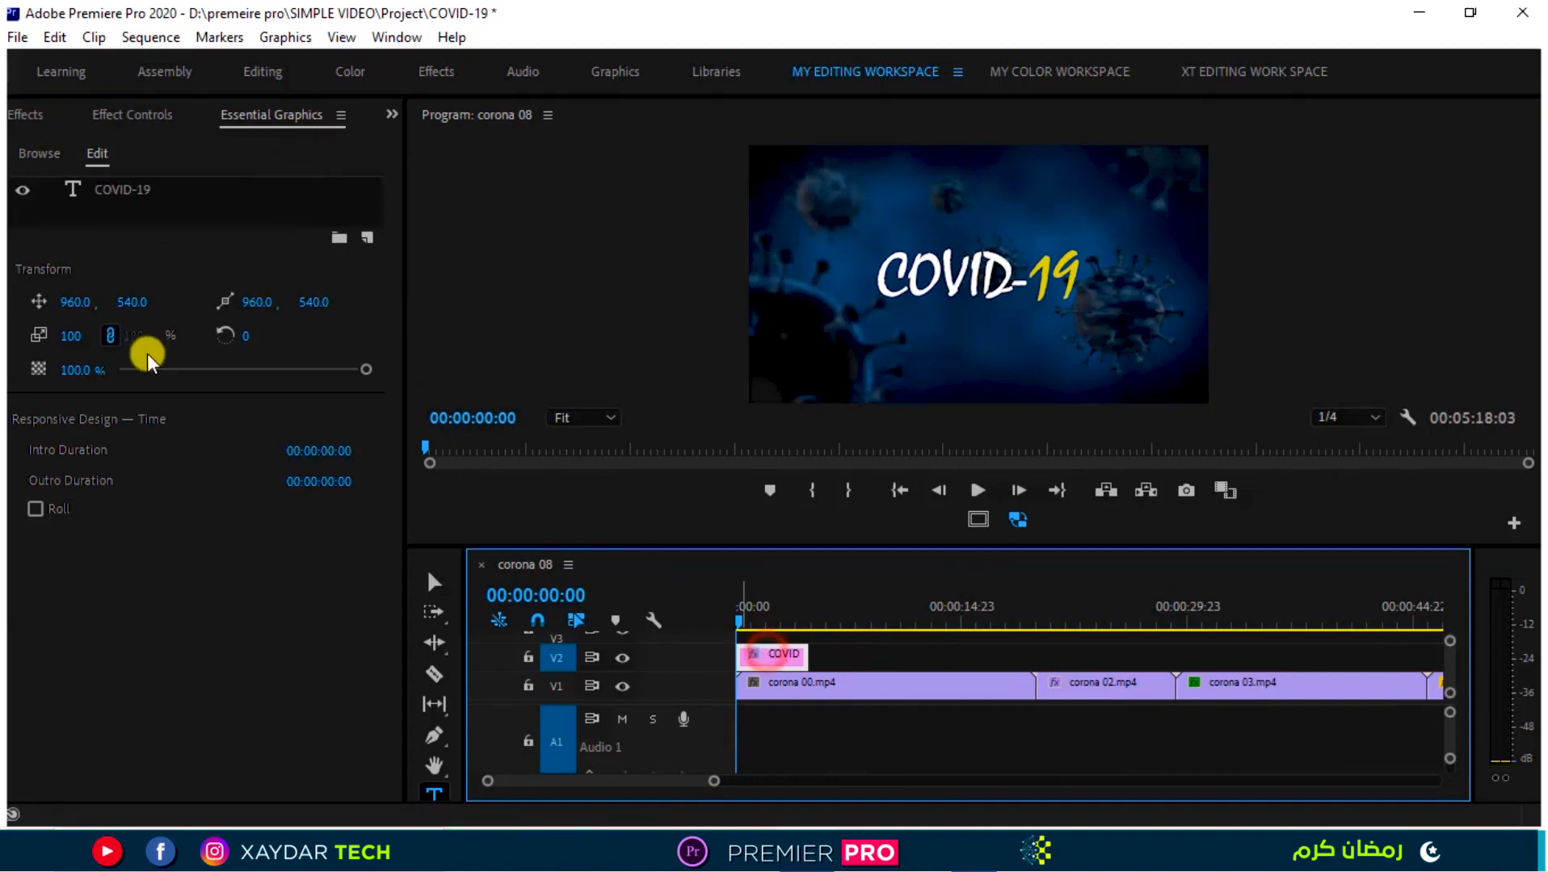
left_click(119, 192)
left_click(787, 739)
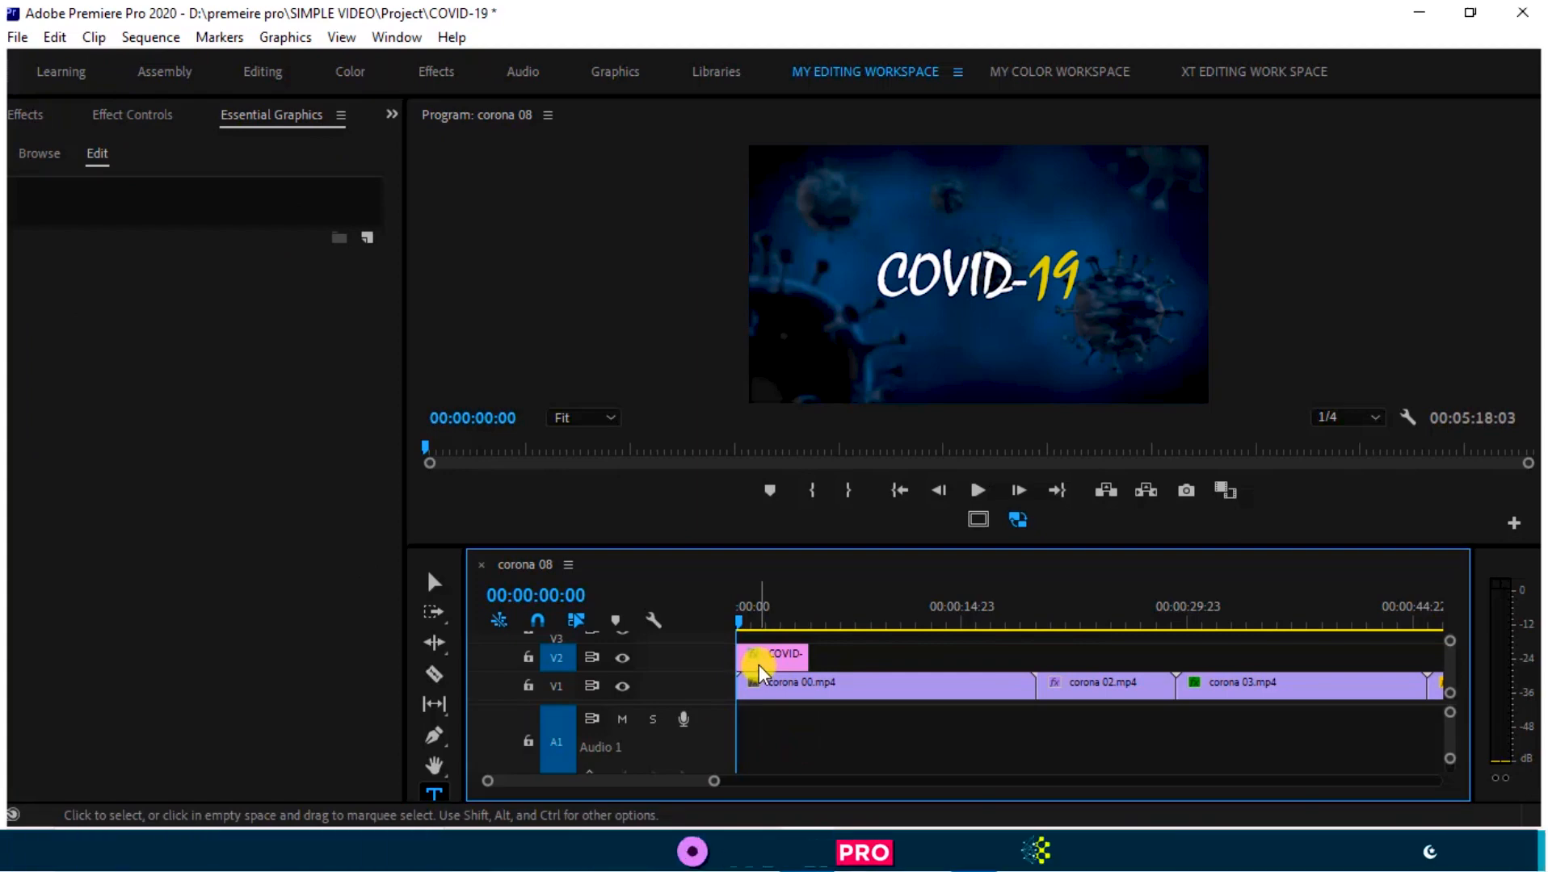
Move the COVID-19 title clip on V2 to start about one second into the sequence and play the opening from the beginning.
left_click_drag(759, 663, 774, 662)
left_click(741, 623)
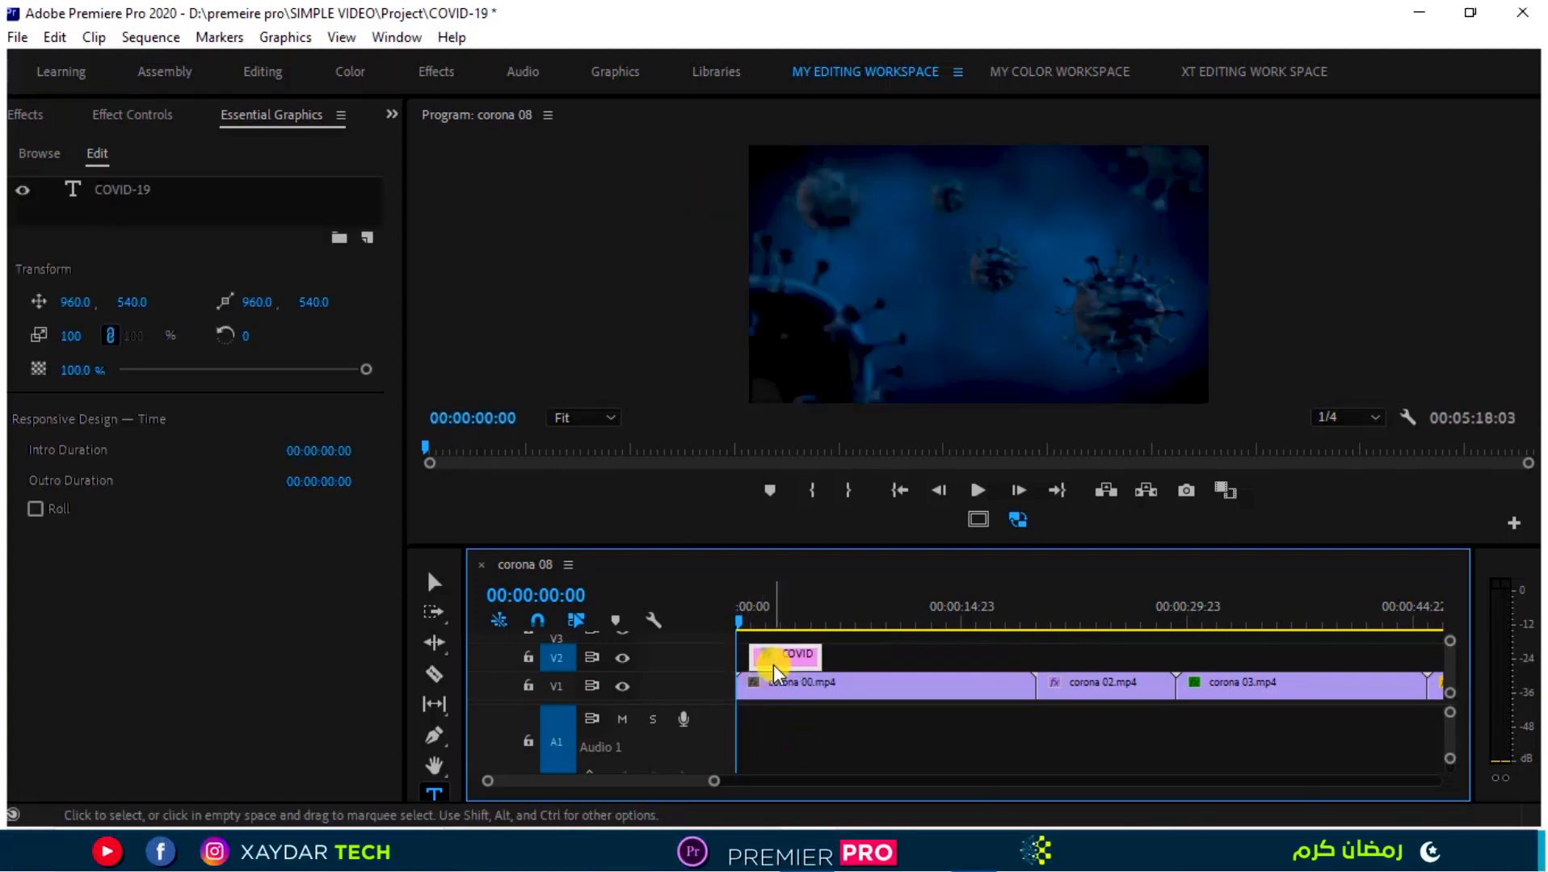
key("space")
key("space")
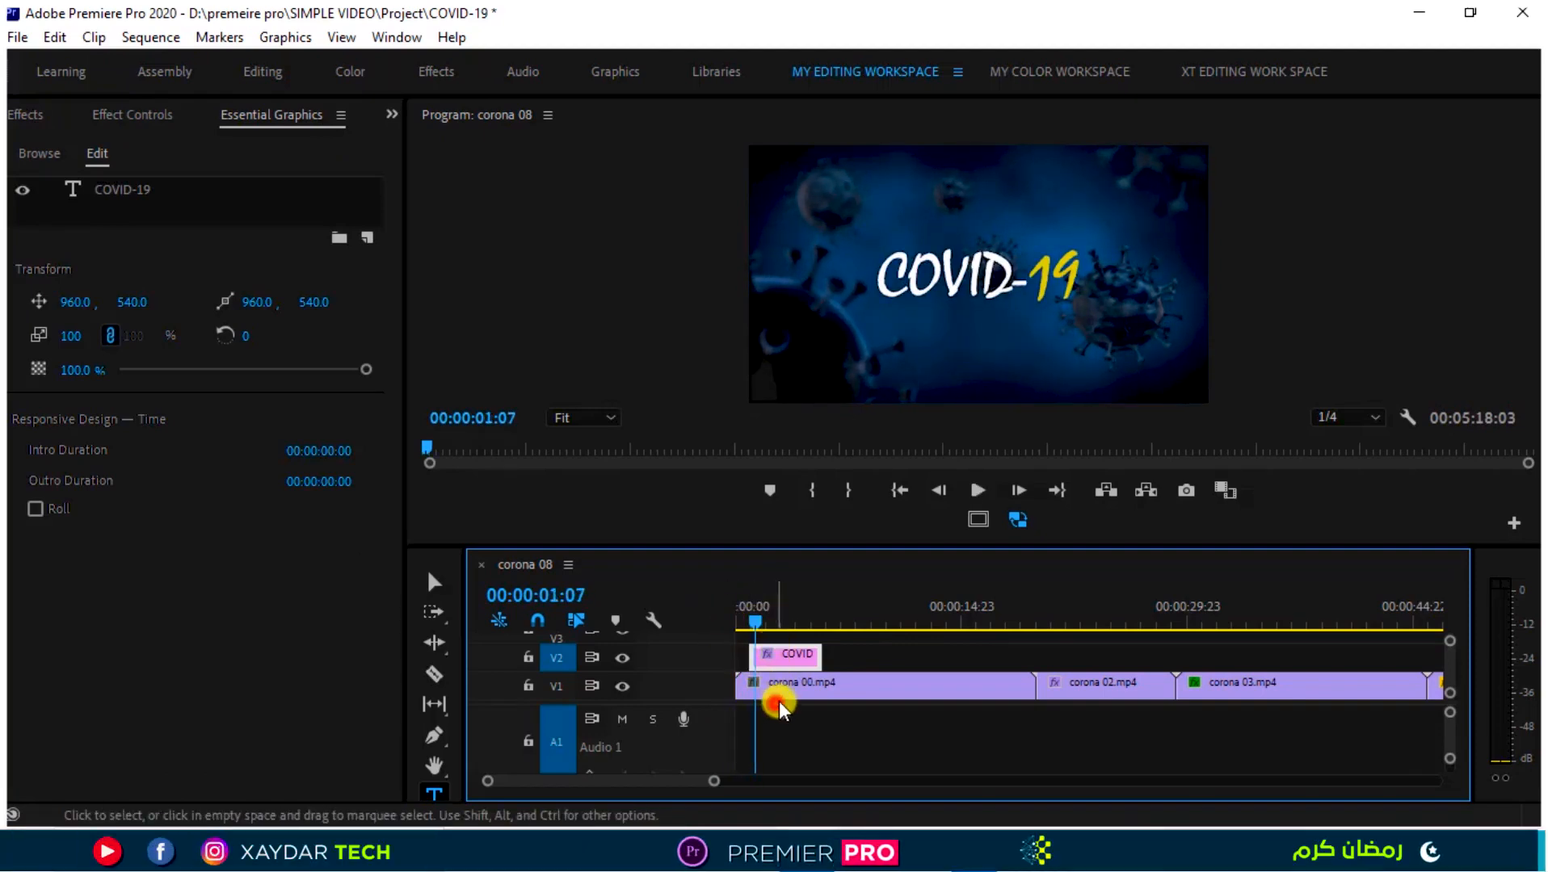
left_click(781, 735)
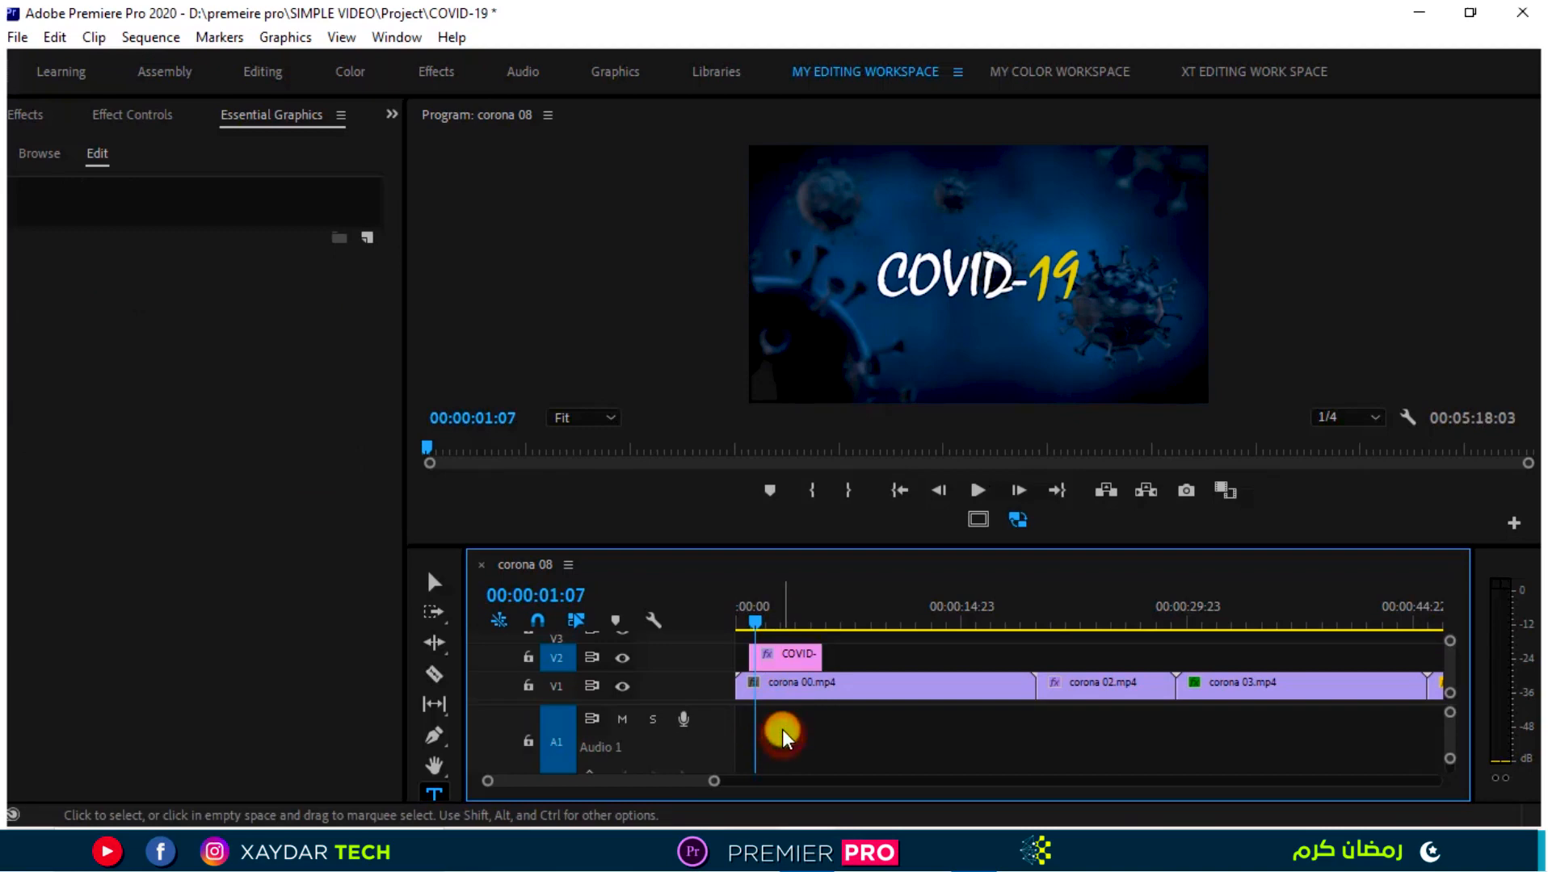
Apply the Cross Zoom video transition to the start of the COVID-19 title clip and play it back.
left_click(785, 658)
left_click(391, 114)
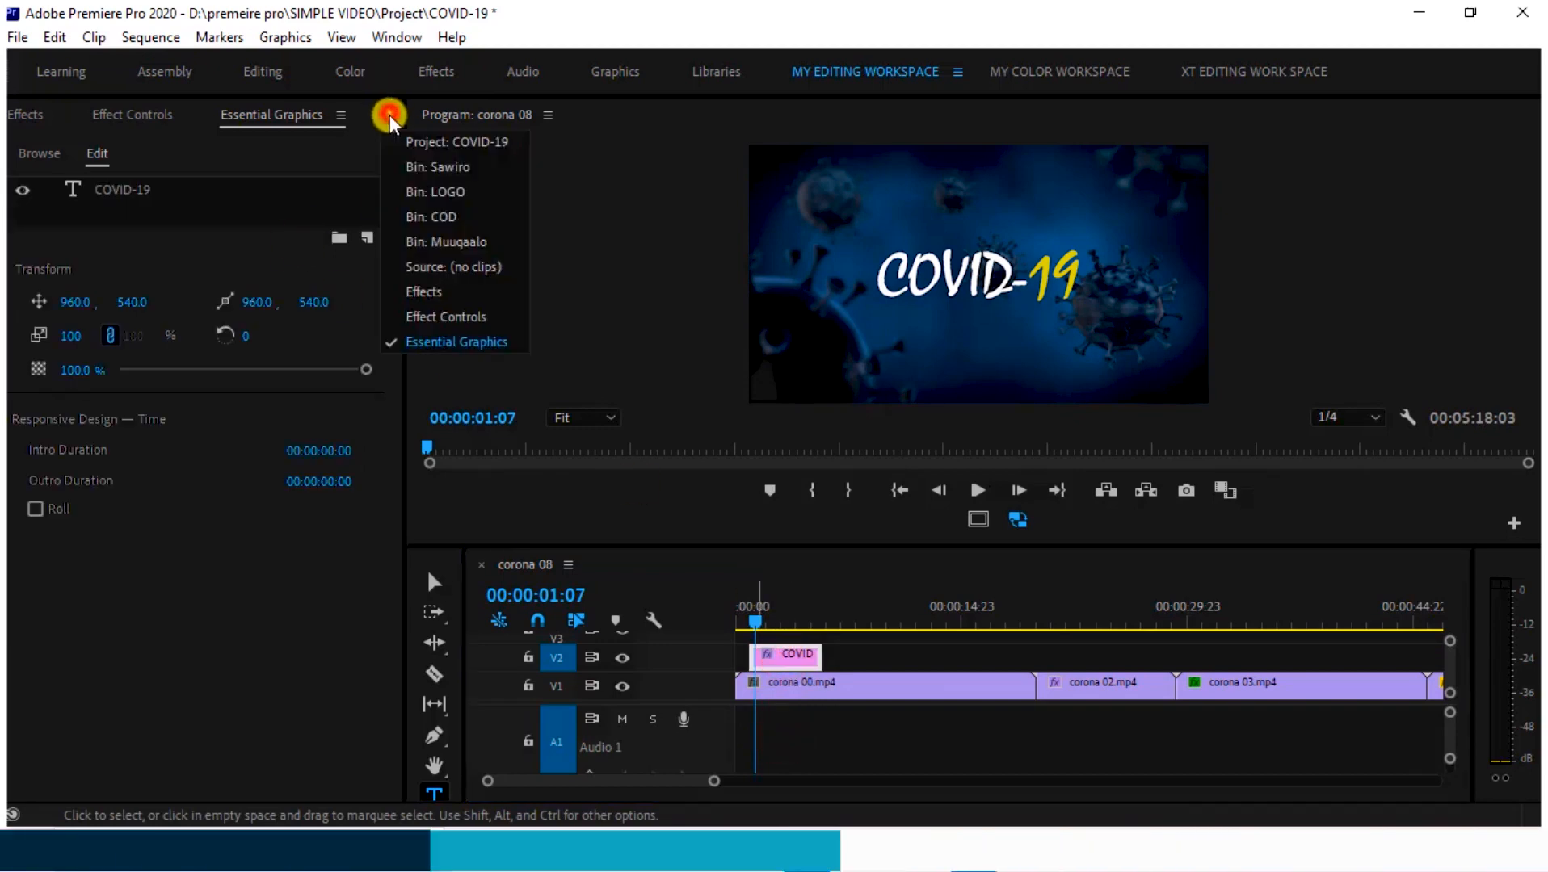
left_click(446, 284)
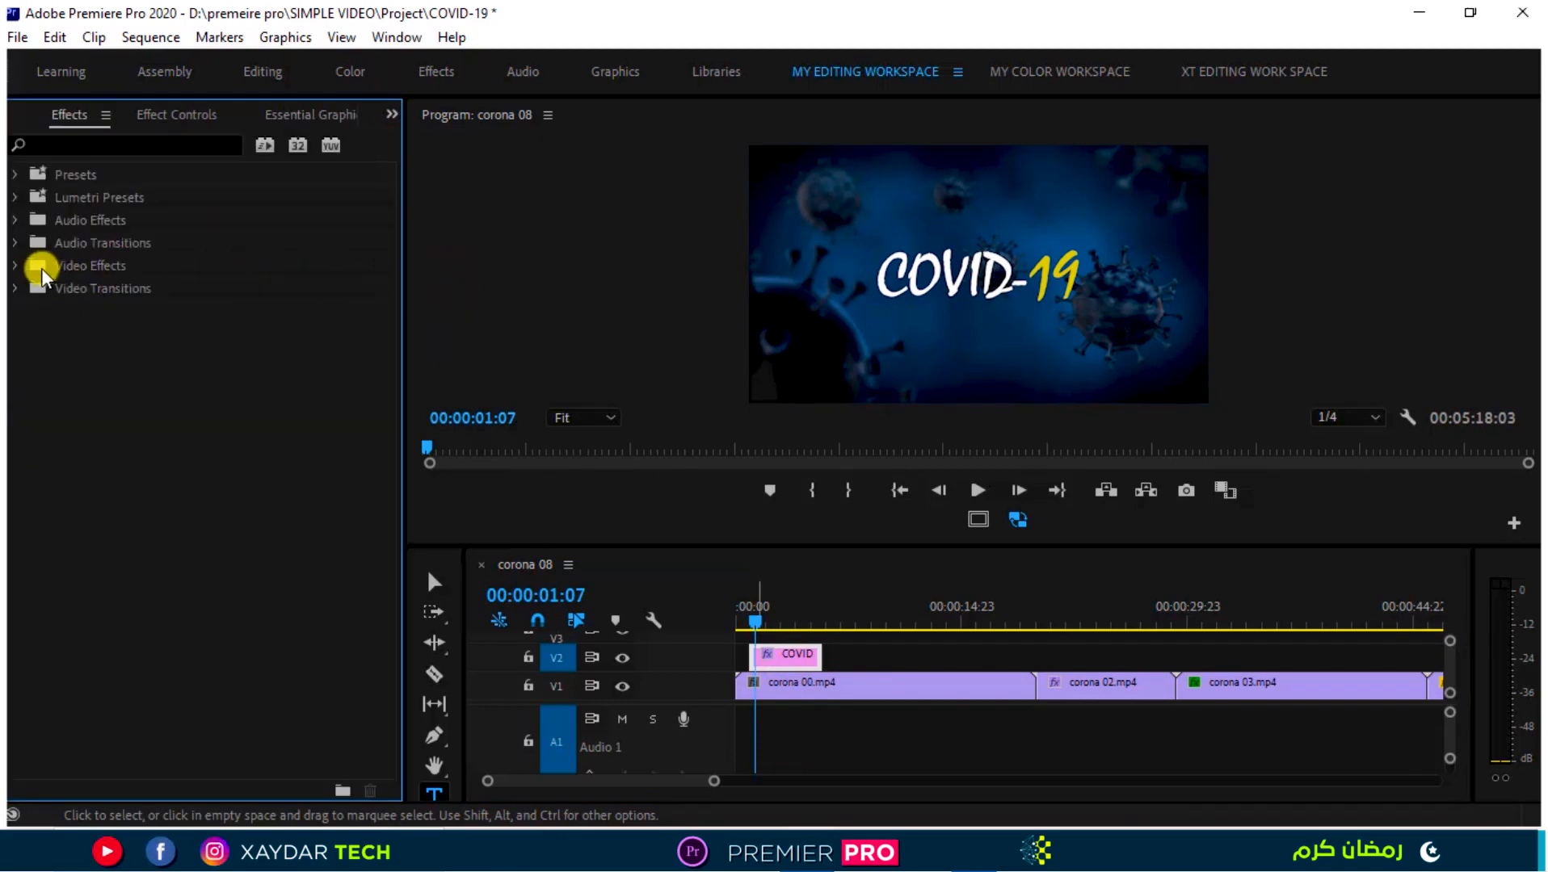
left_click(15, 291)
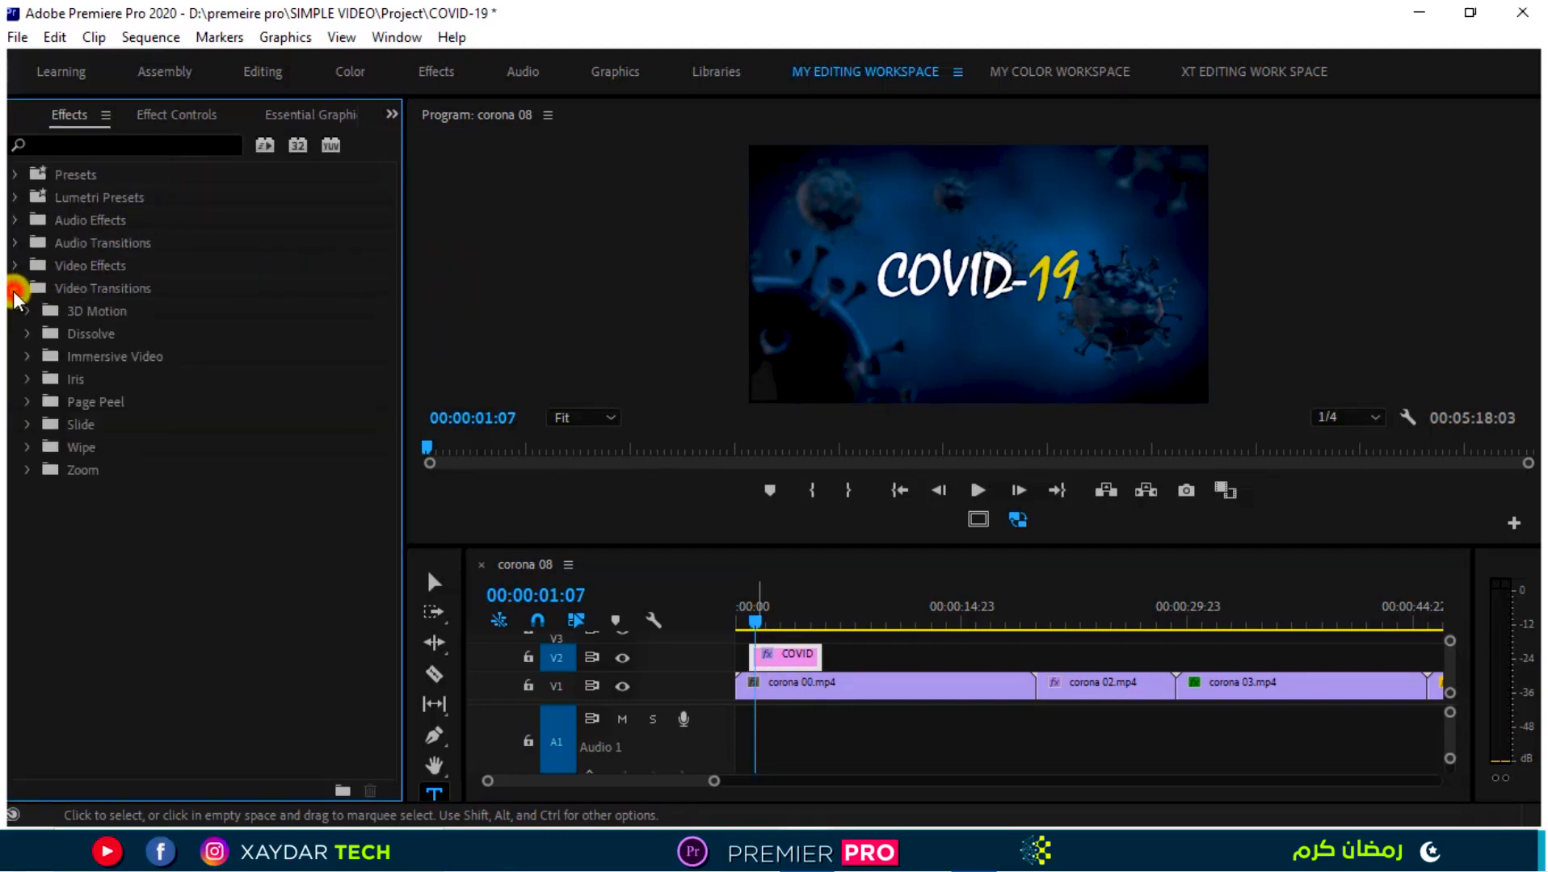
left_click(28, 470)
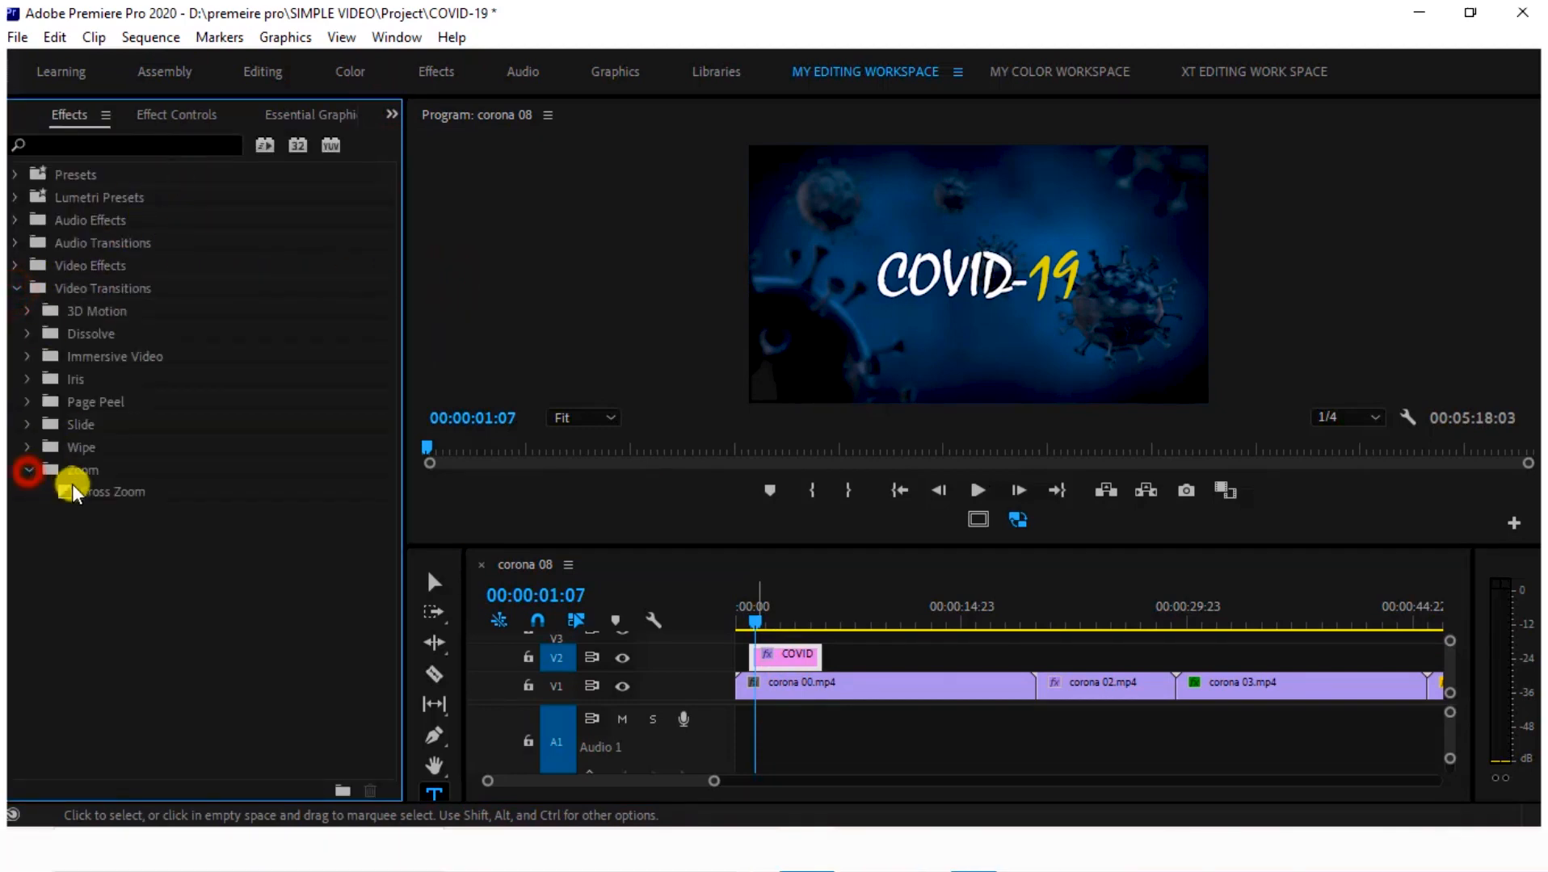
left_click_drag(73, 494, 740, 626)
key("space")
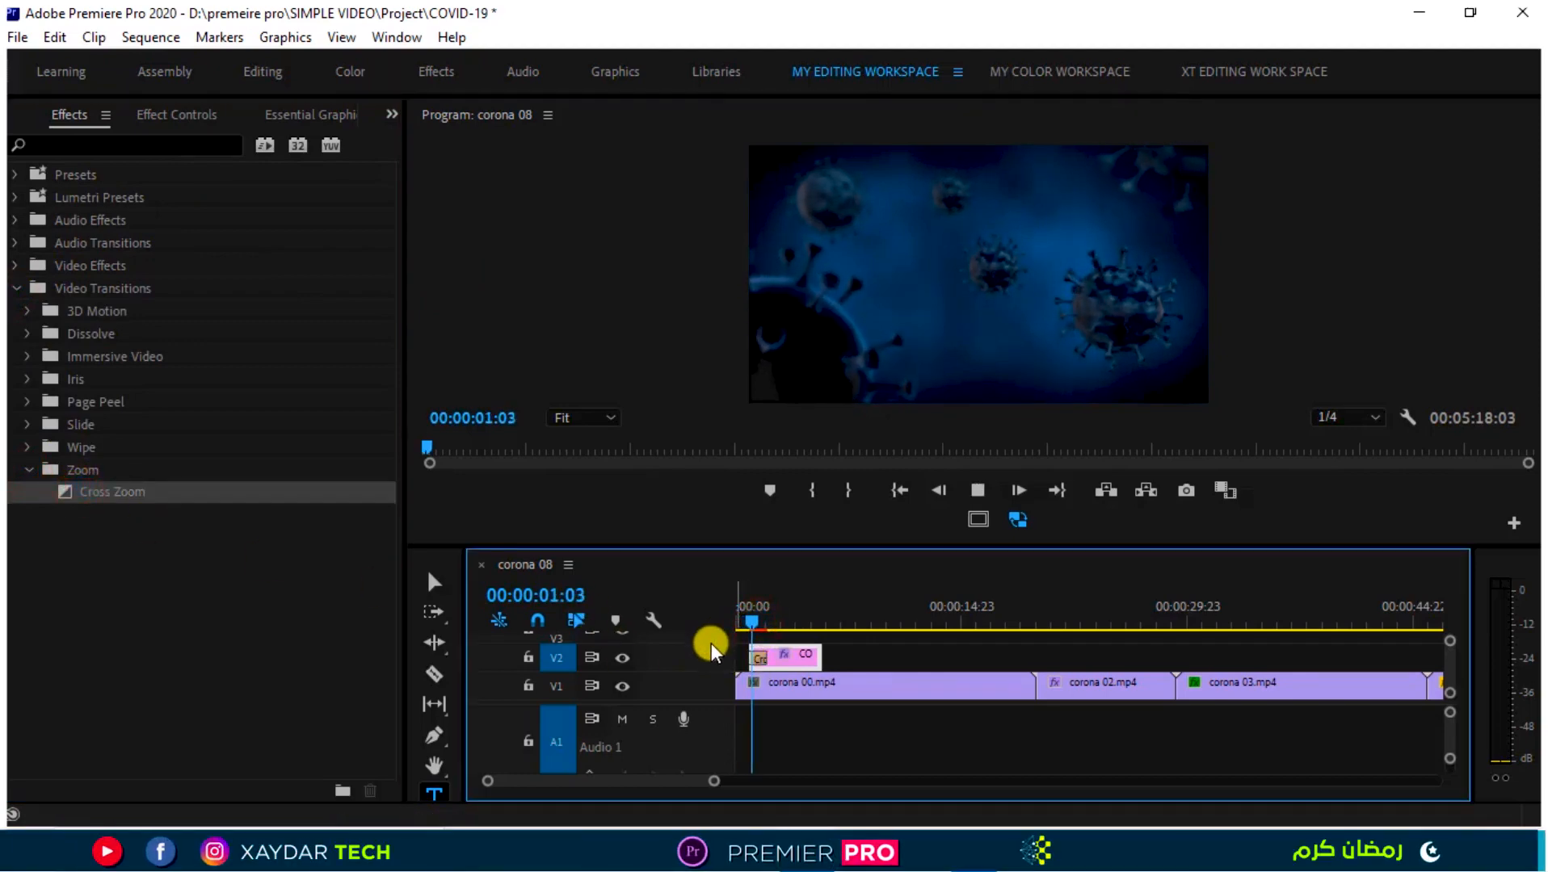
key("space")
Shift the title clip earlier so it starts about a quarter second into the sequence, and replay the opening.
left_click(796, 660)
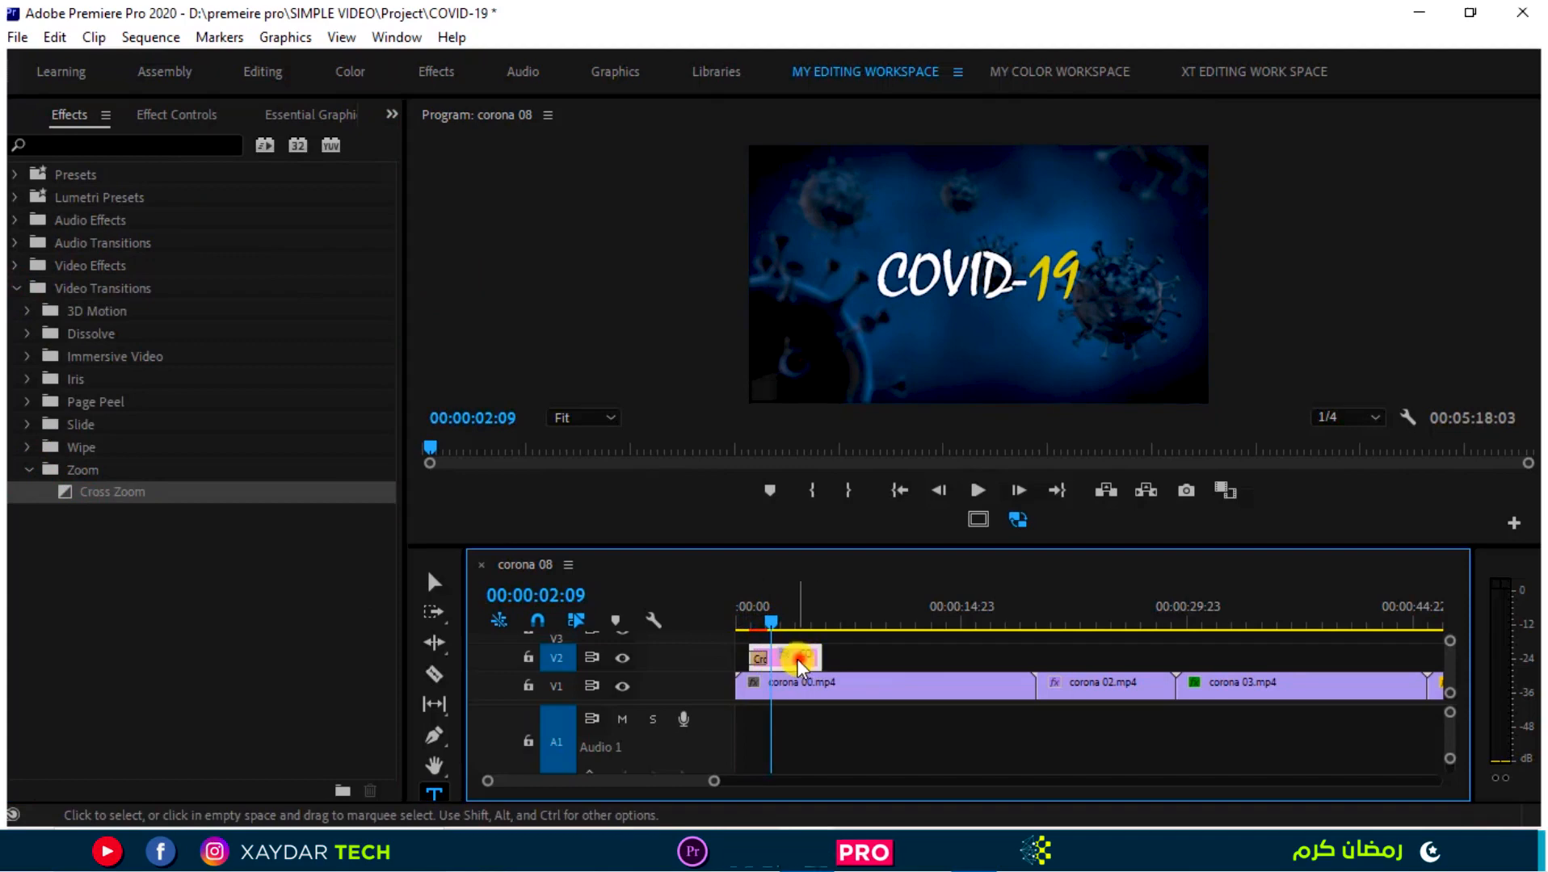
left_click_drag(714, 781, 650, 791)
left_click_drag(955, 658, 910, 662)
left_click_drag(911, 611, 613, 653)
key("space")
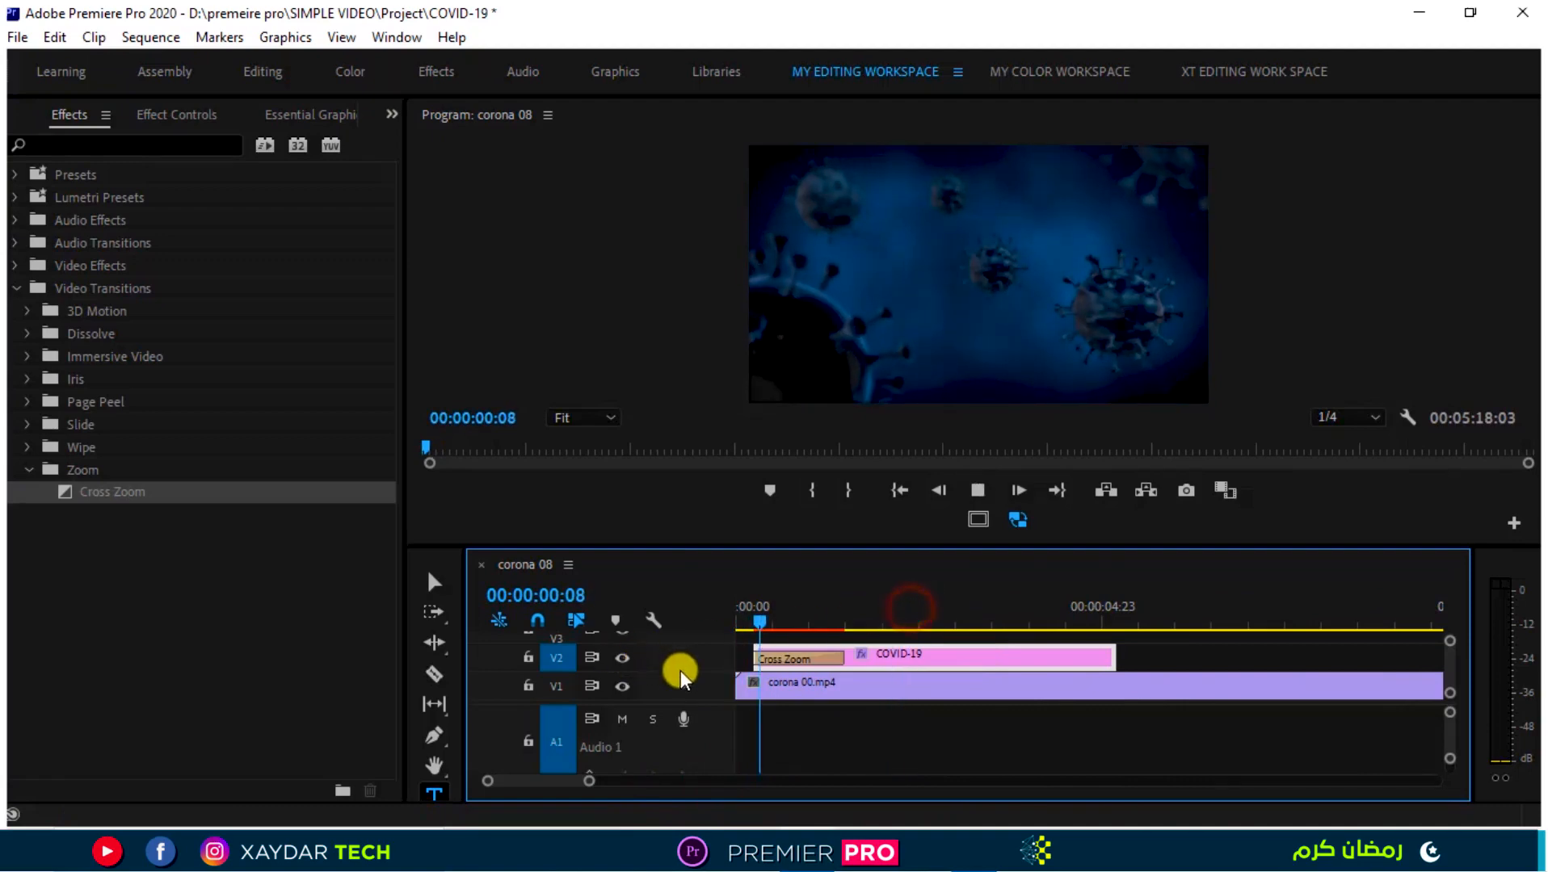
key("space")
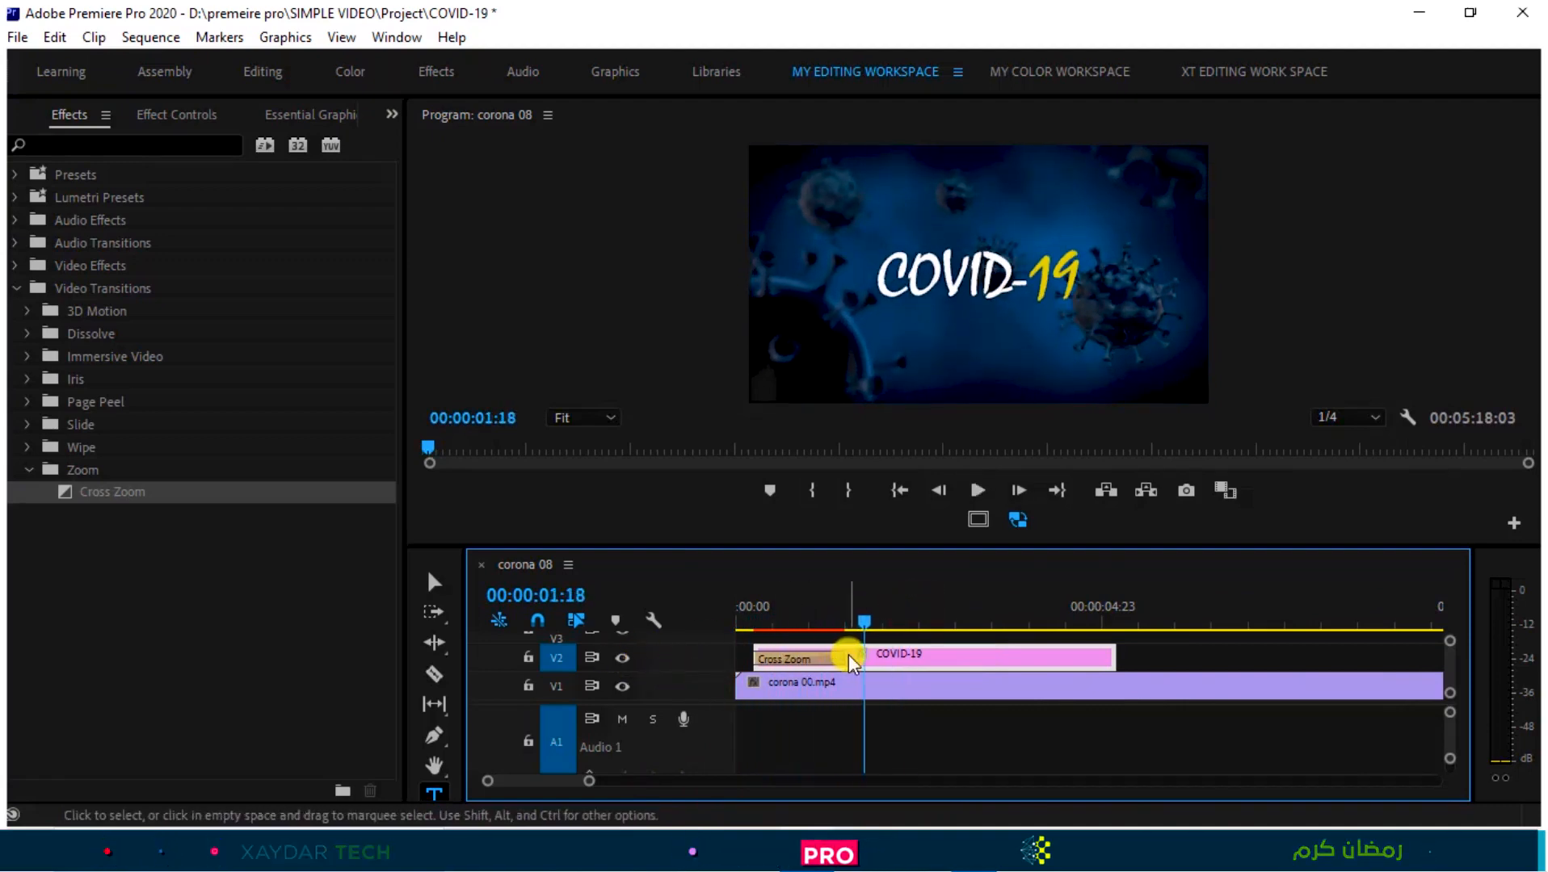
Shorten the Cross Zoom transition at the title's start to about one second and play it back.
left_click_drag(848, 667, 742, 651)
key("space")
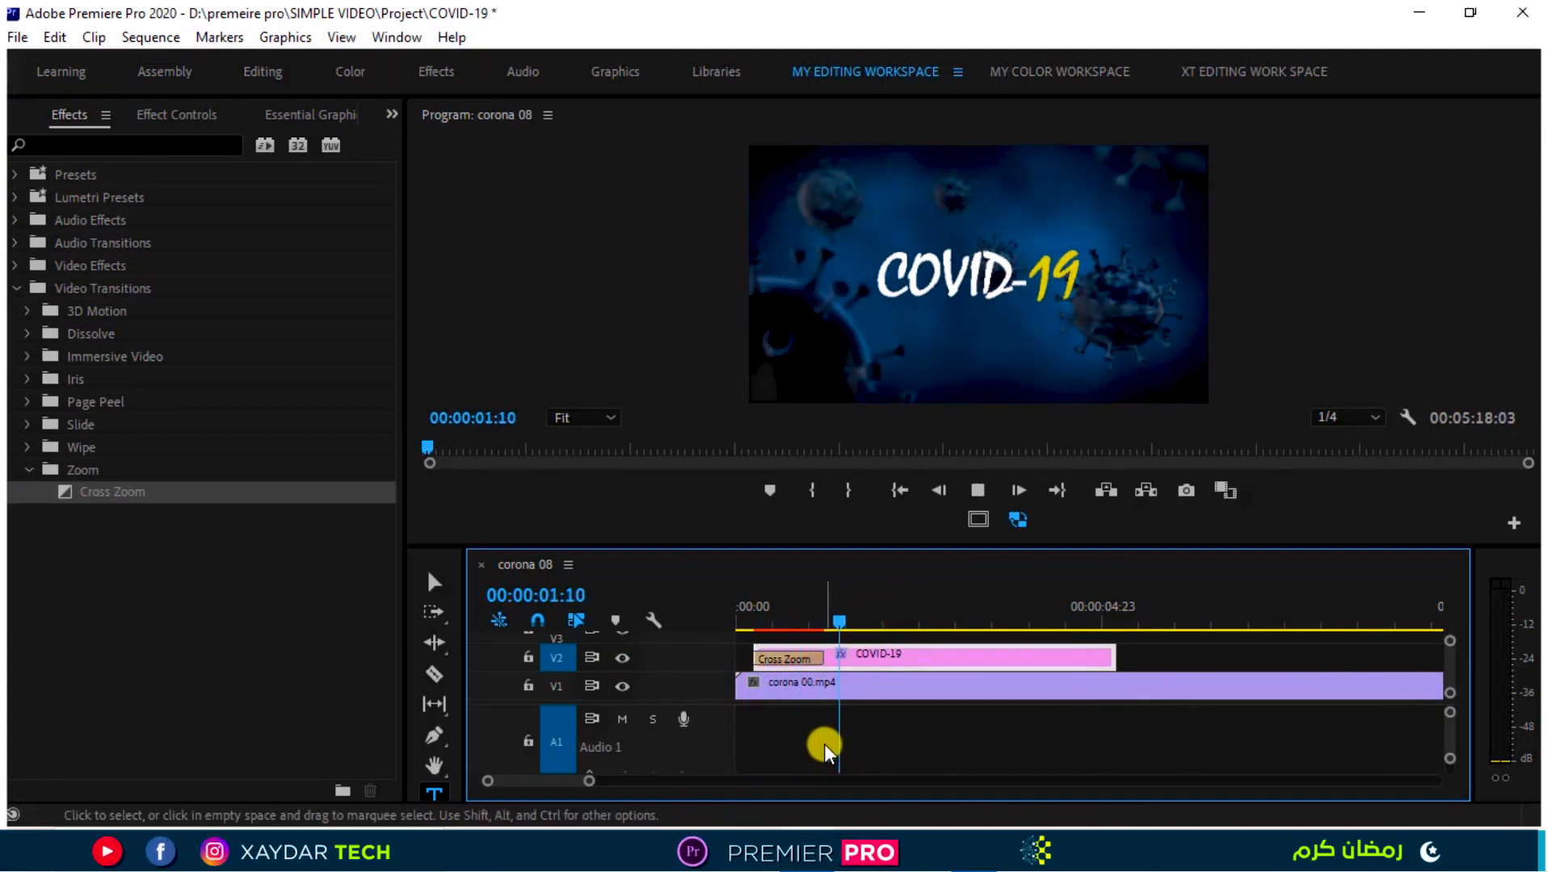
key("space")
Add a Cross Zoom transition to the end of the COVID-19 title clip and preview it.
left_click_drag(847, 618, 1095, 622)
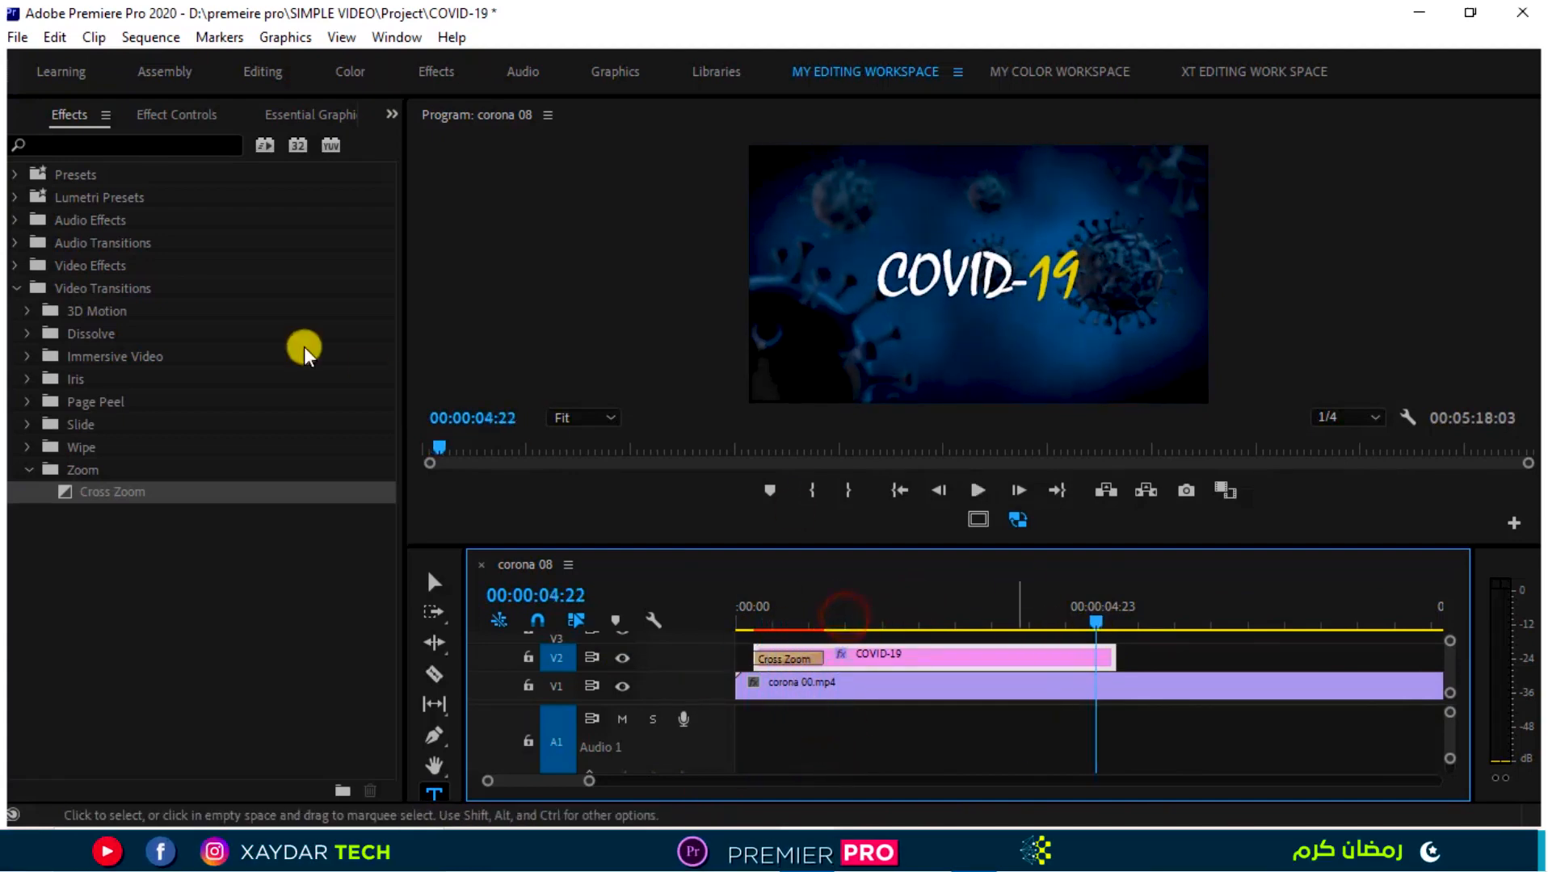
left_click_drag(129, 490, 1117, 649)
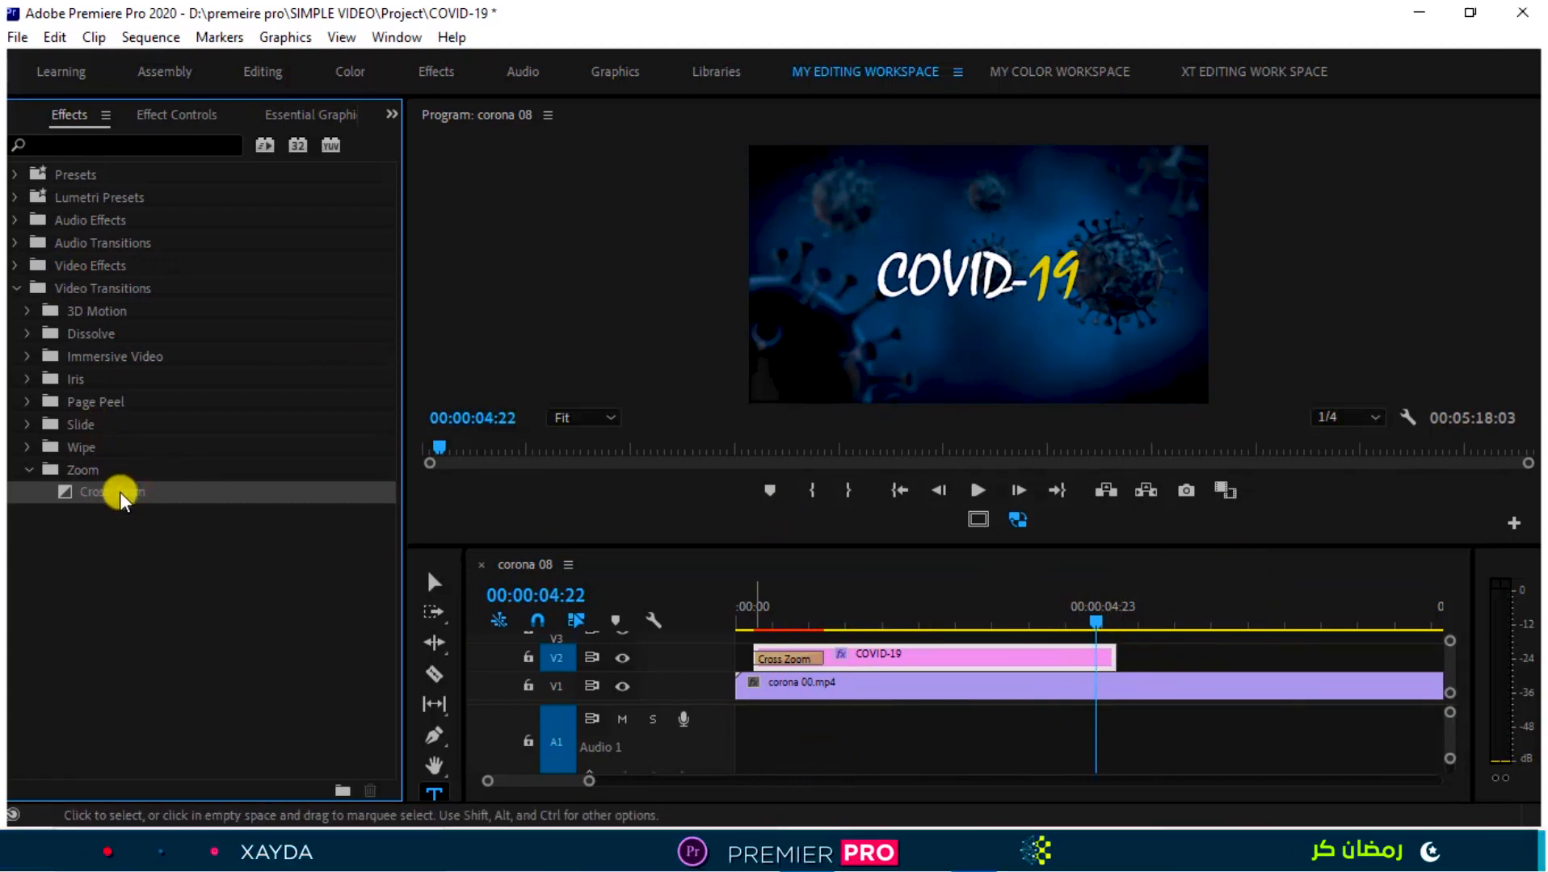
left_click_drag(117, 493, 731, 652)
key("space")
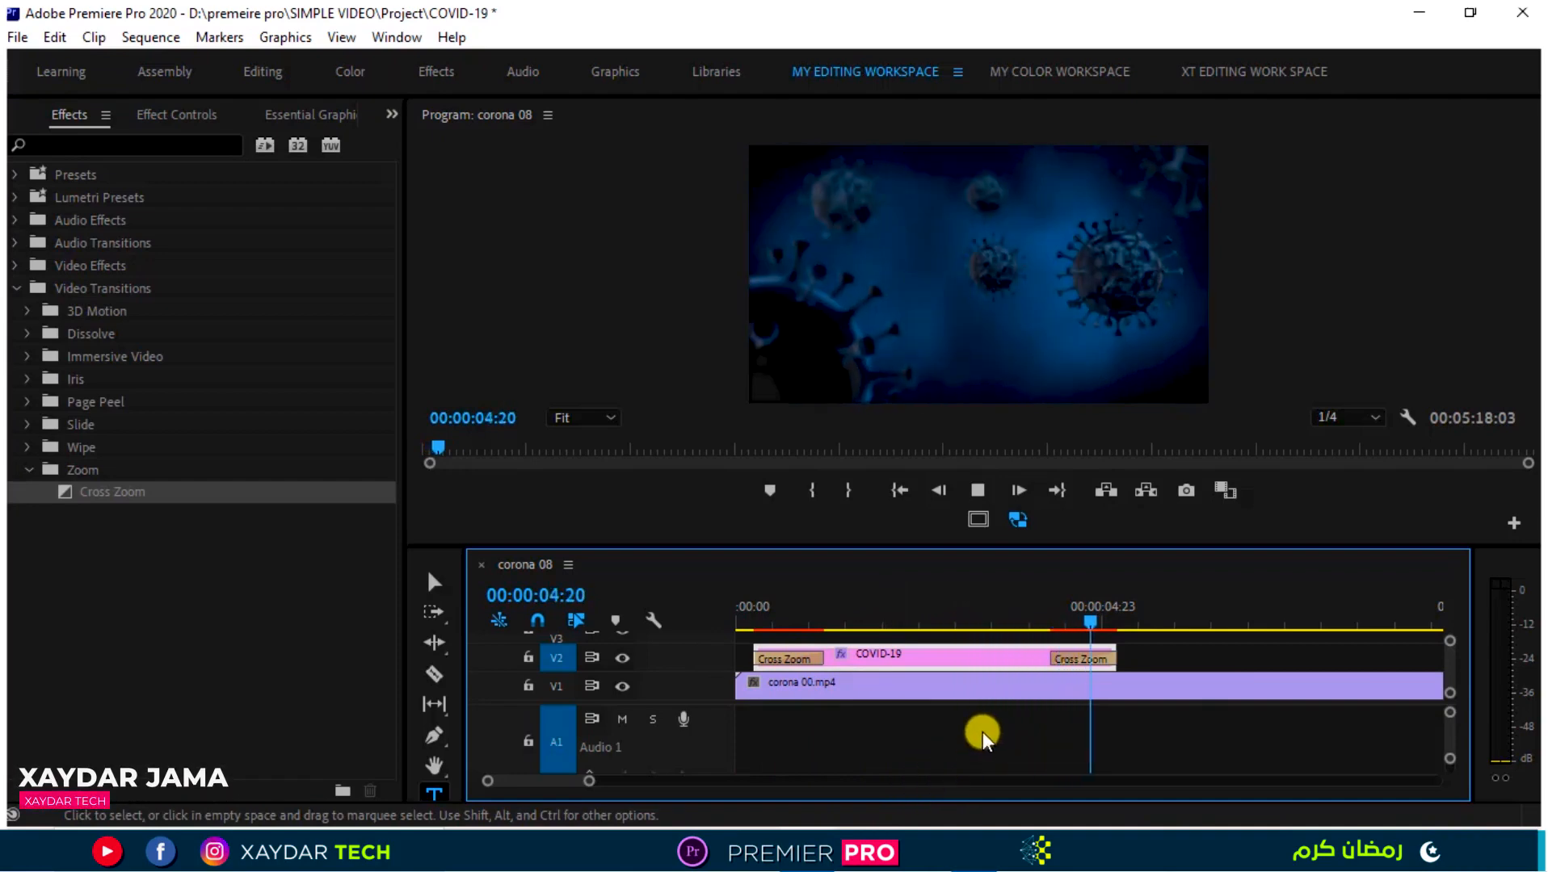
key("space")
Trim the title clip's end back to about 3.4 seconds on the timeline and preview its closing transition.
left_click_drag(1114, 657, 986, 675)
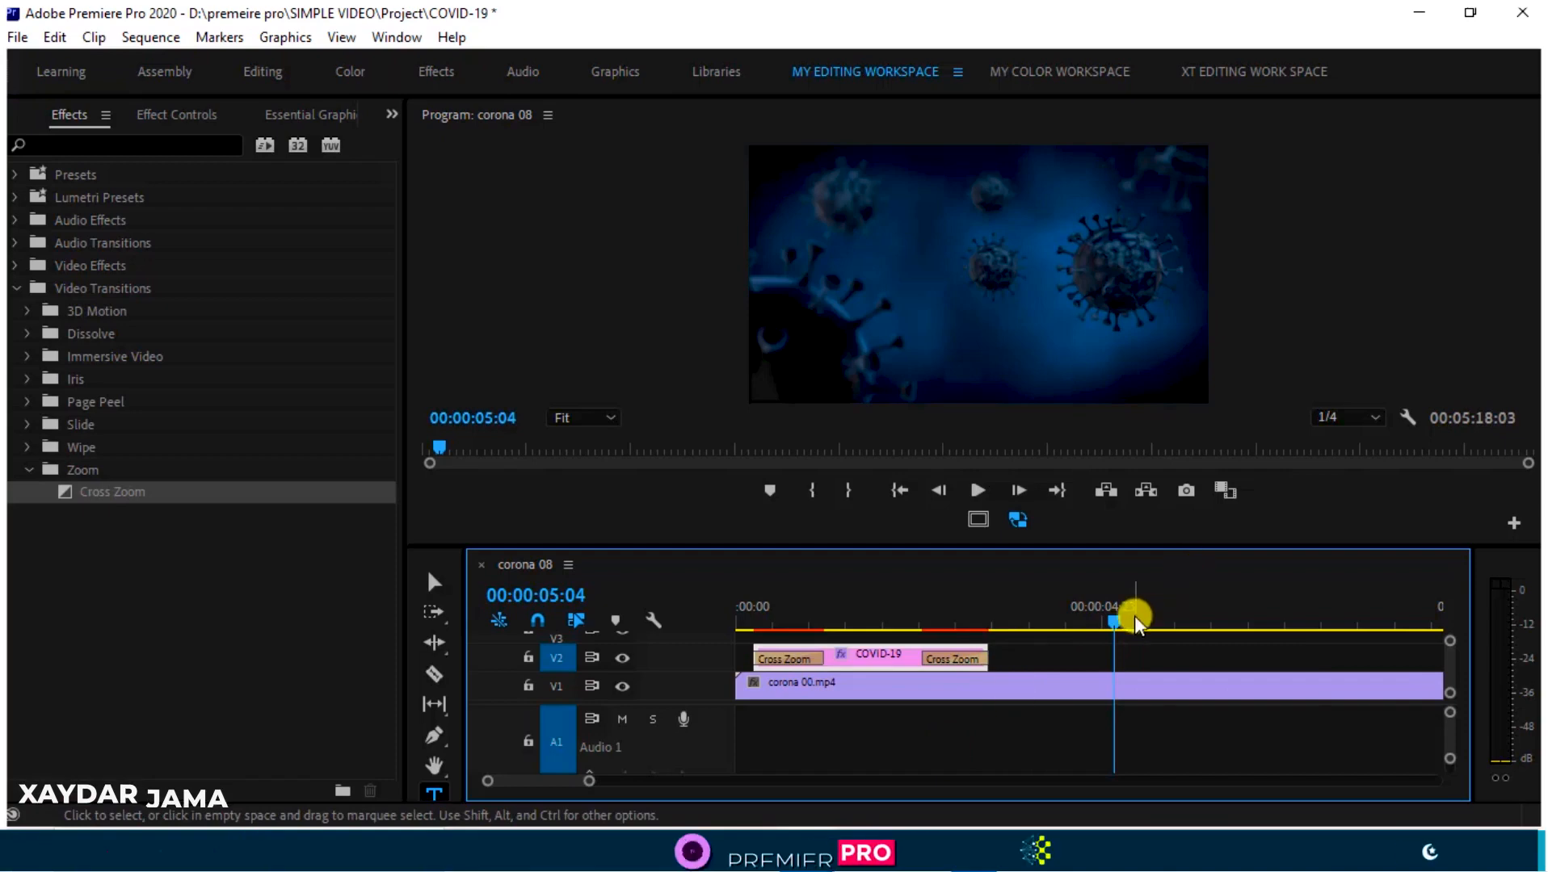
left_click_drag(1134, 616, 917, 626)
key("space")
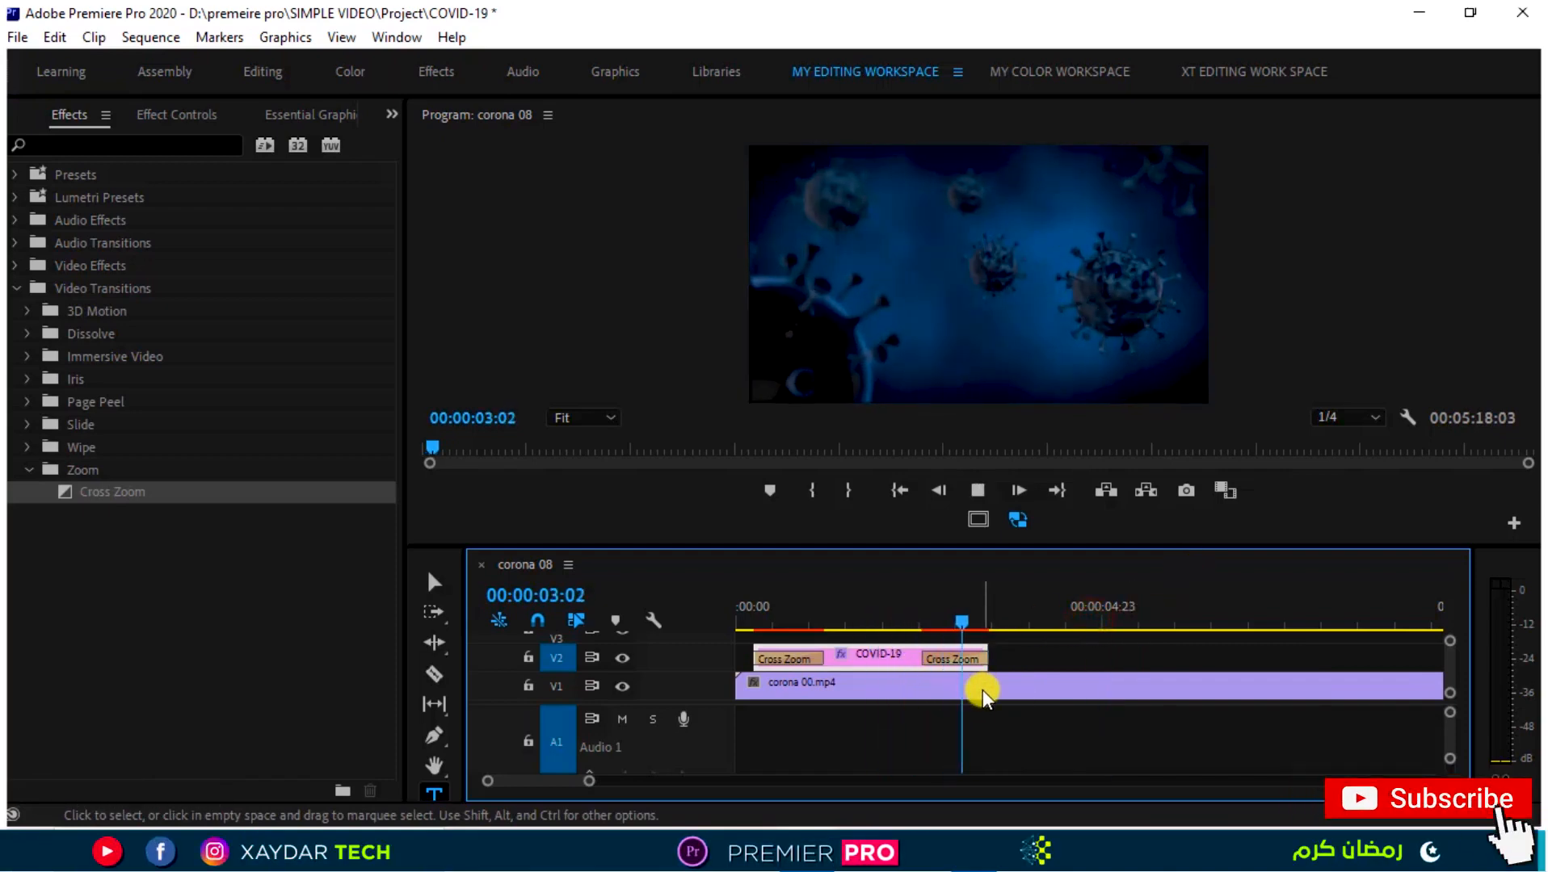
key("space")
left_click_drag(978, 630, 823, 634)
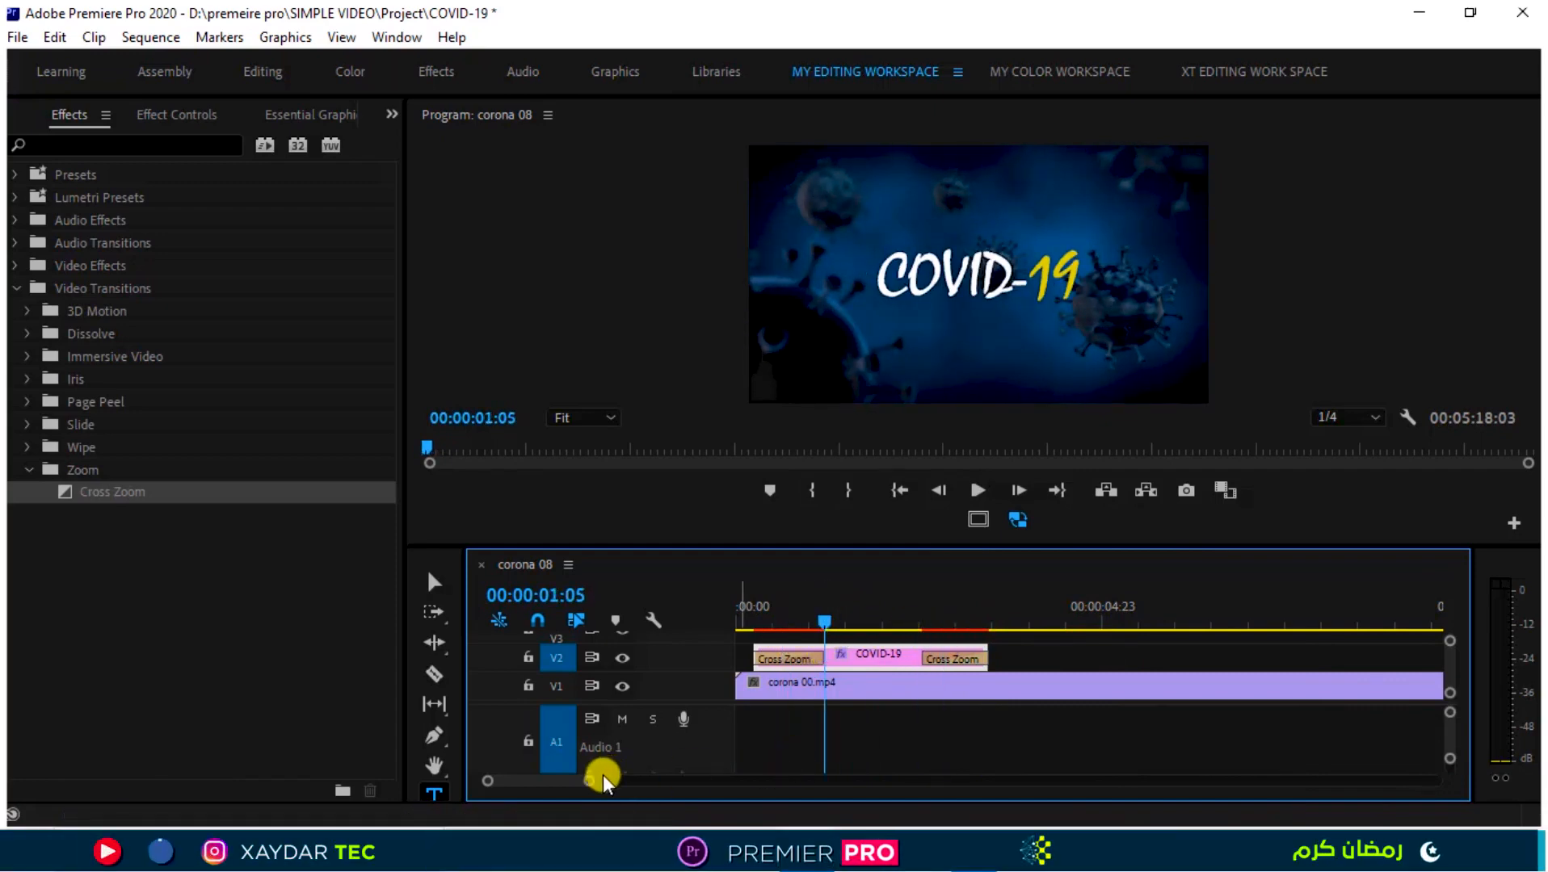
Place Parallel.wav from the COD bin on audio track A1 at the start of the sequence.
left_click_drag(591, 781, 790, 794)
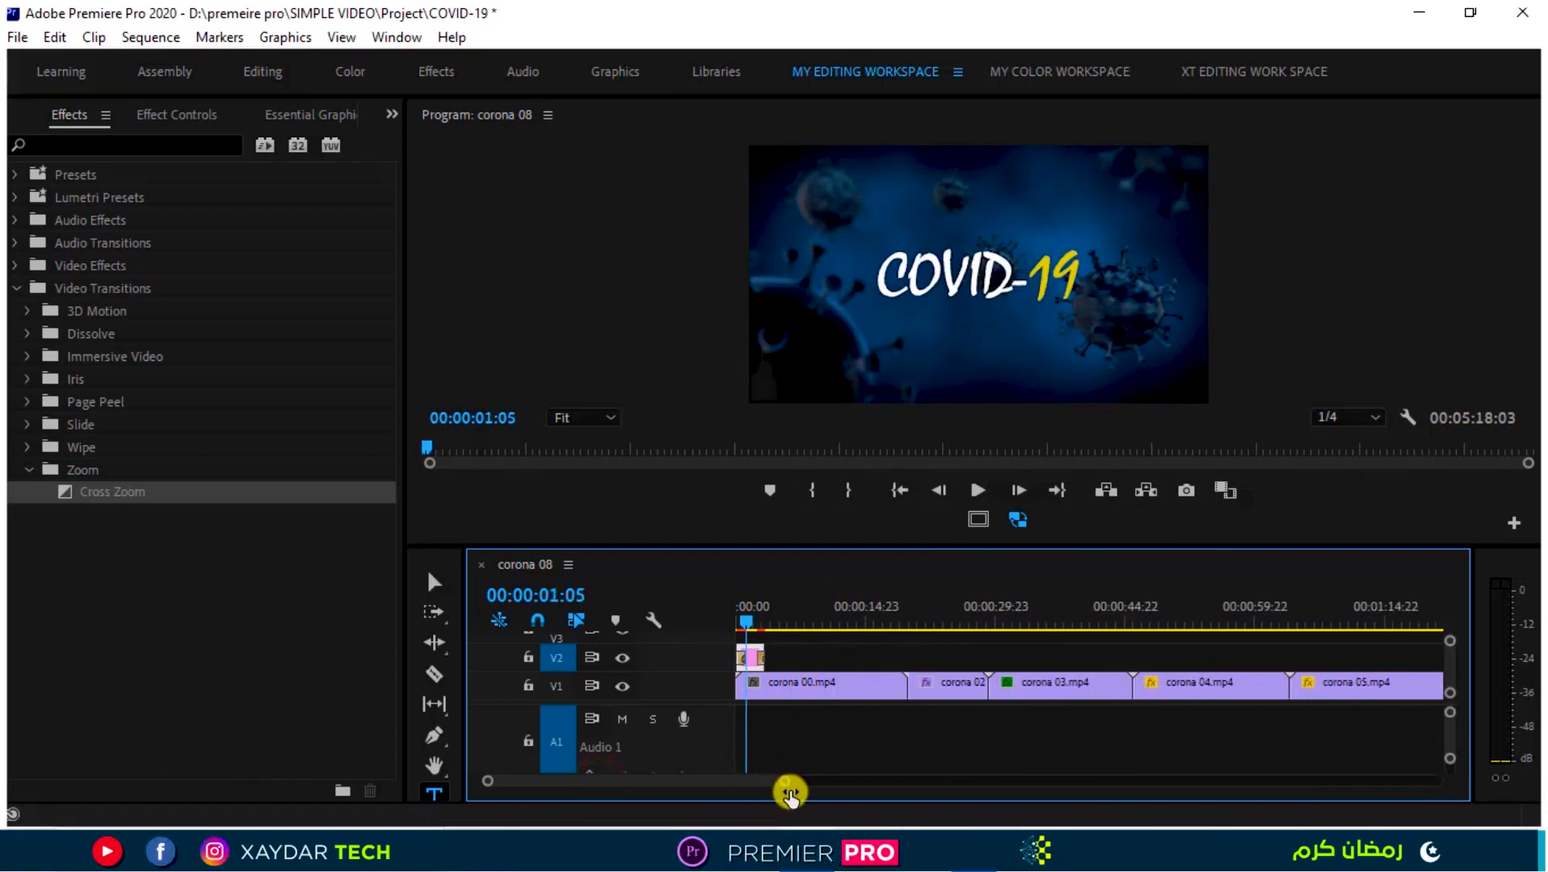
left_click(17, 289)
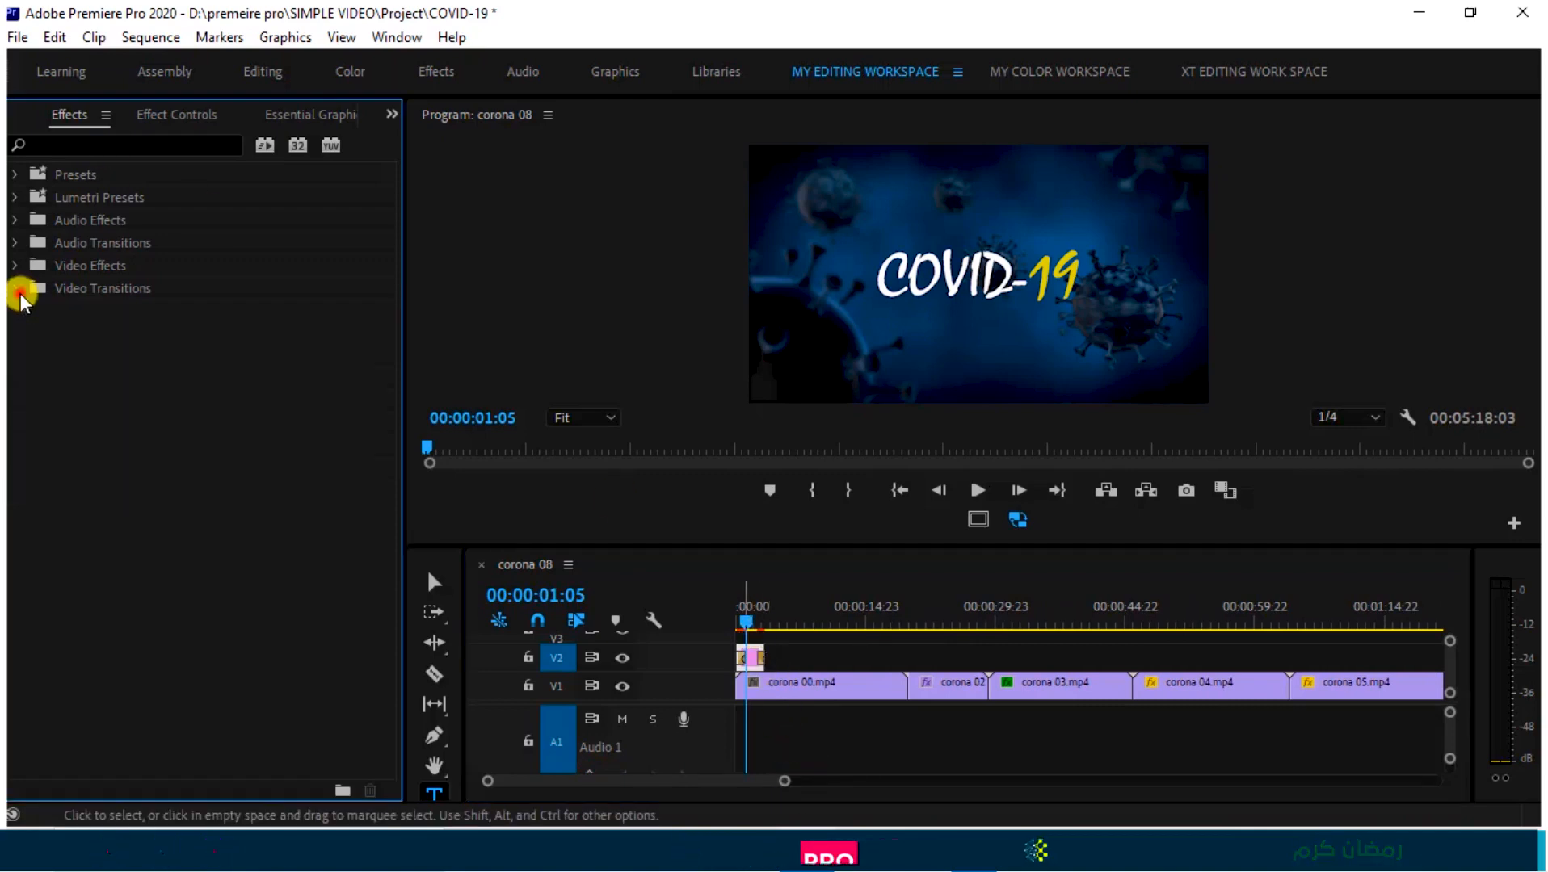
left_click(391, 122)
left_click(450, 145)
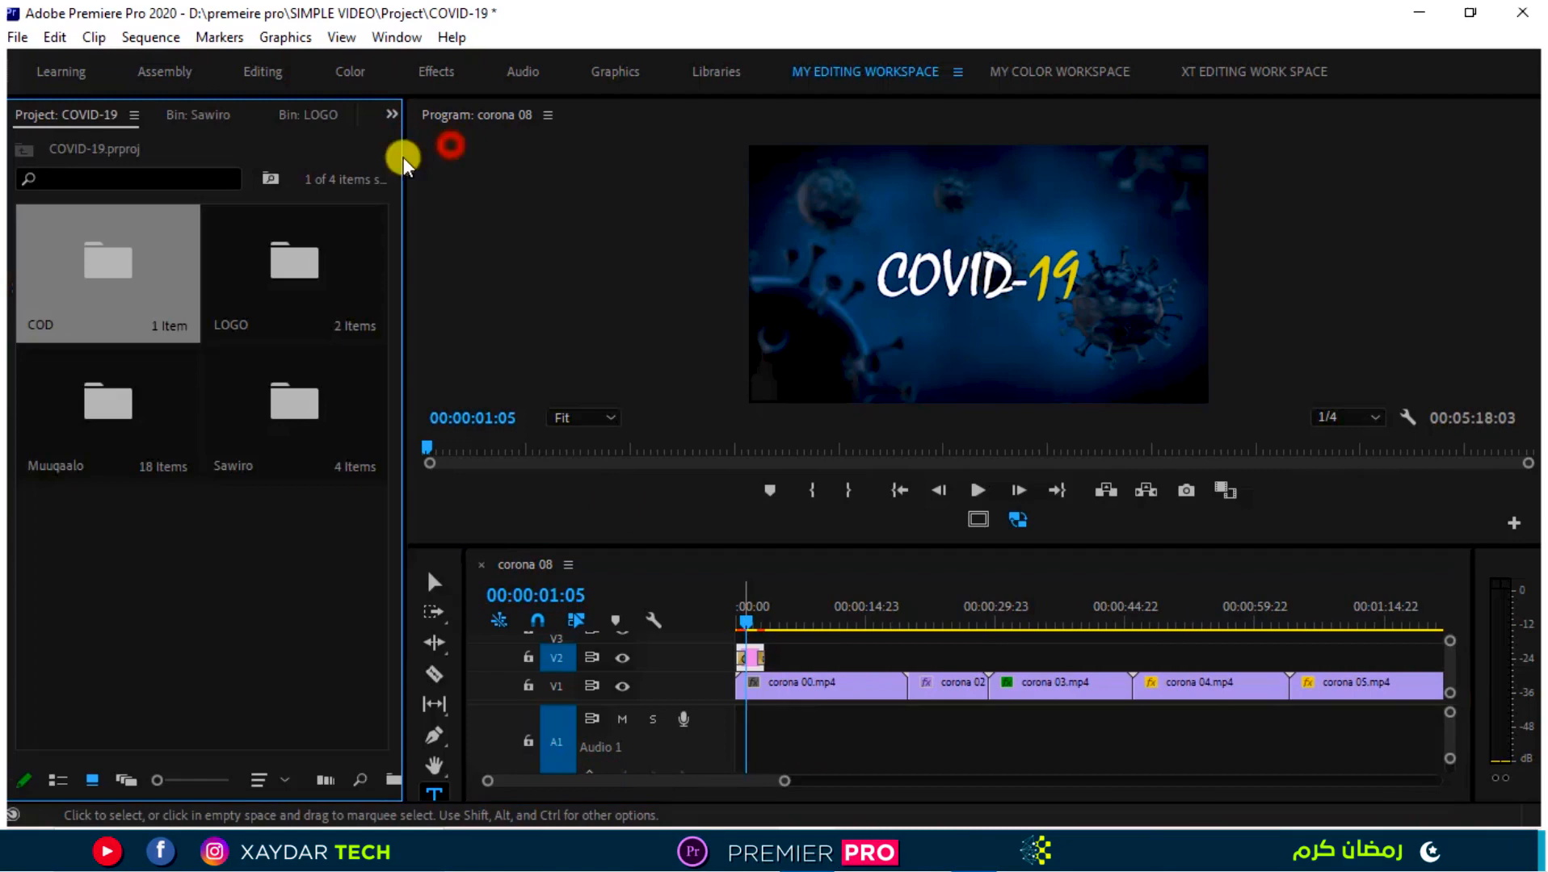
left_click(262, 608)
double_click(105, 261)
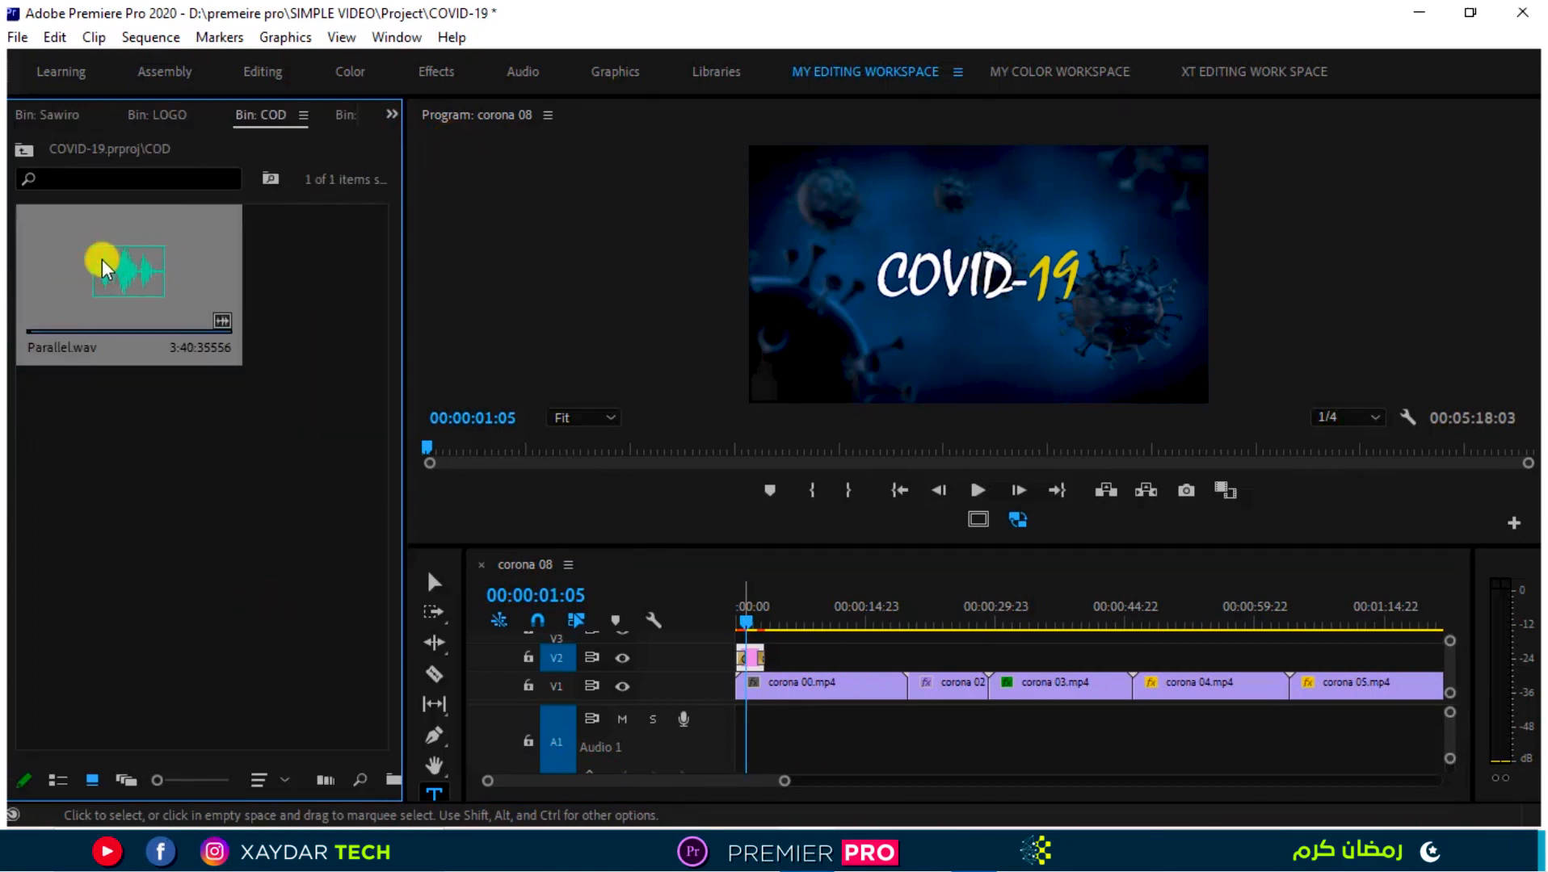
left_click_drag(102, 266, 733, 730)
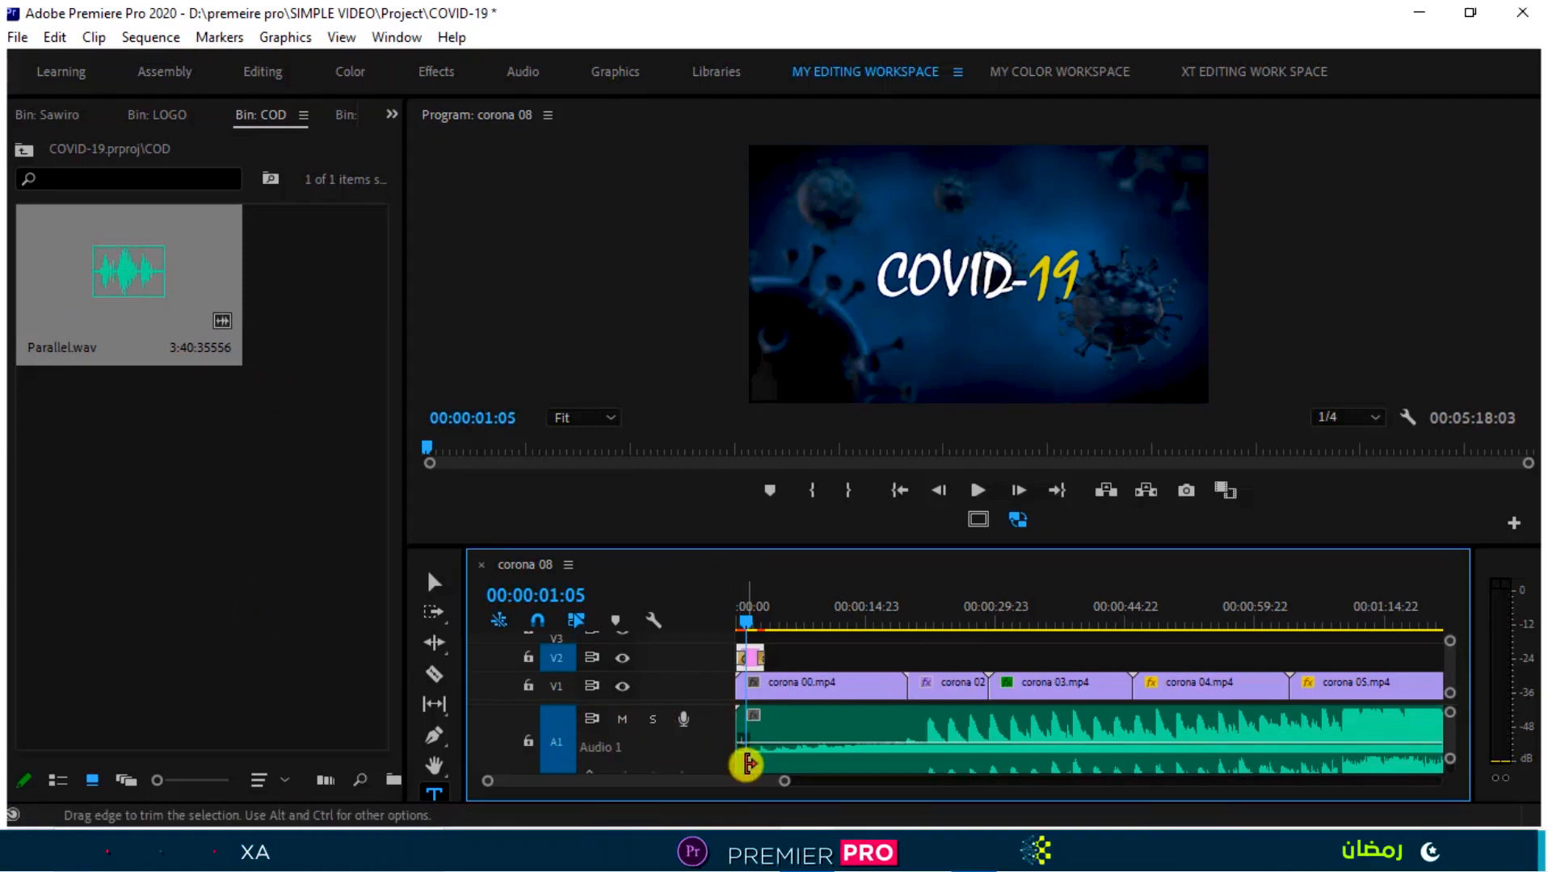
Expand and collapse the audio tracks, finishing with A1 at minimum height and A2 and A3 slightly taller.
scroll(712, 762, "down", 3)
scroll(711, 751, "up", 2)
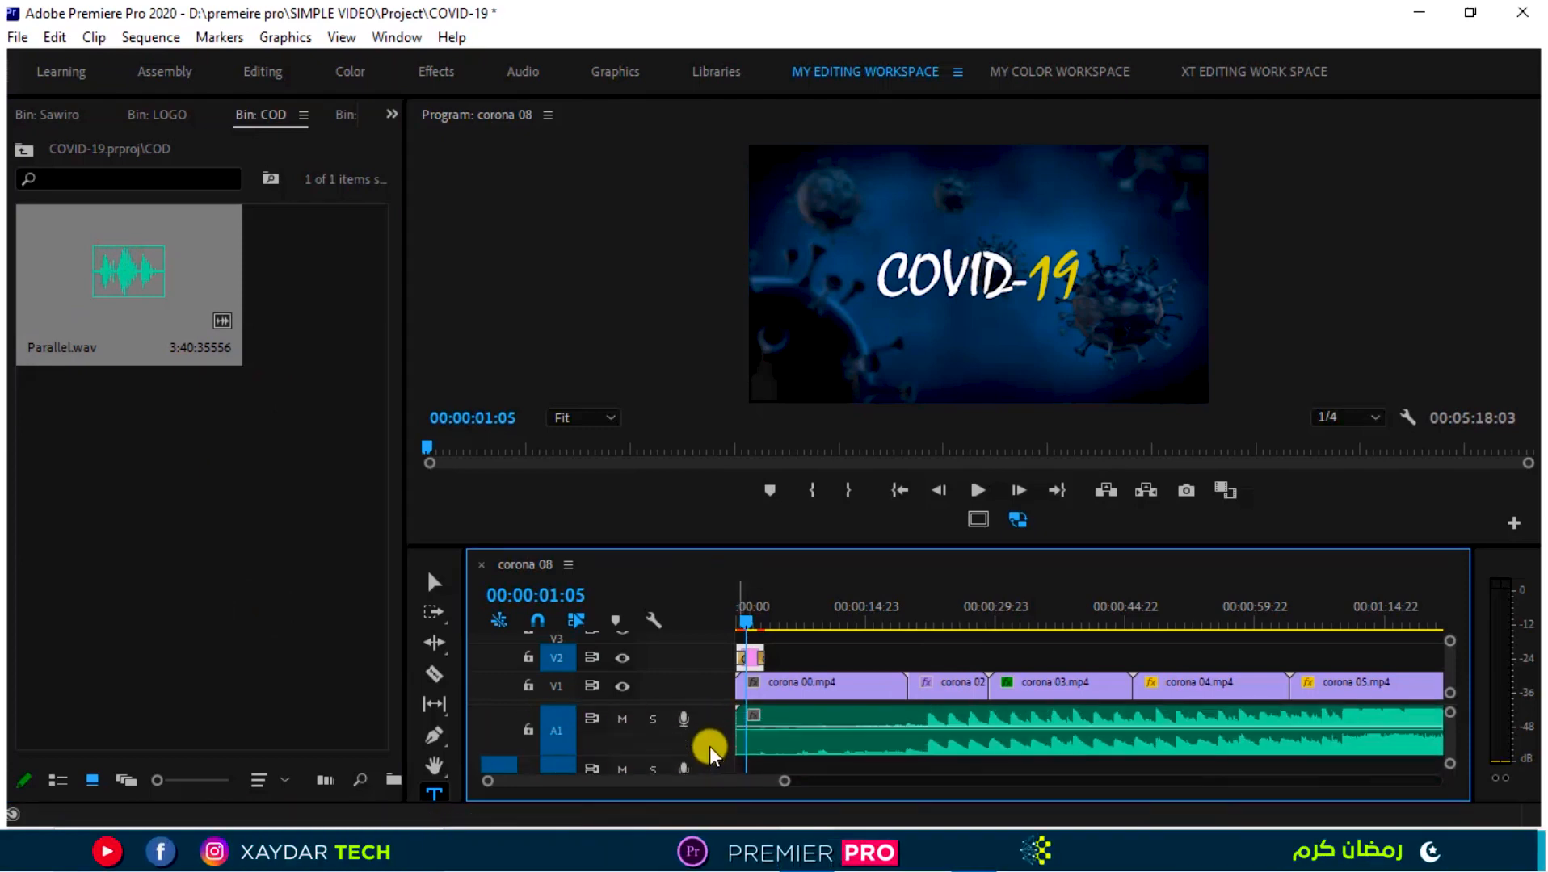
scroll(711, 752, "down", 3)
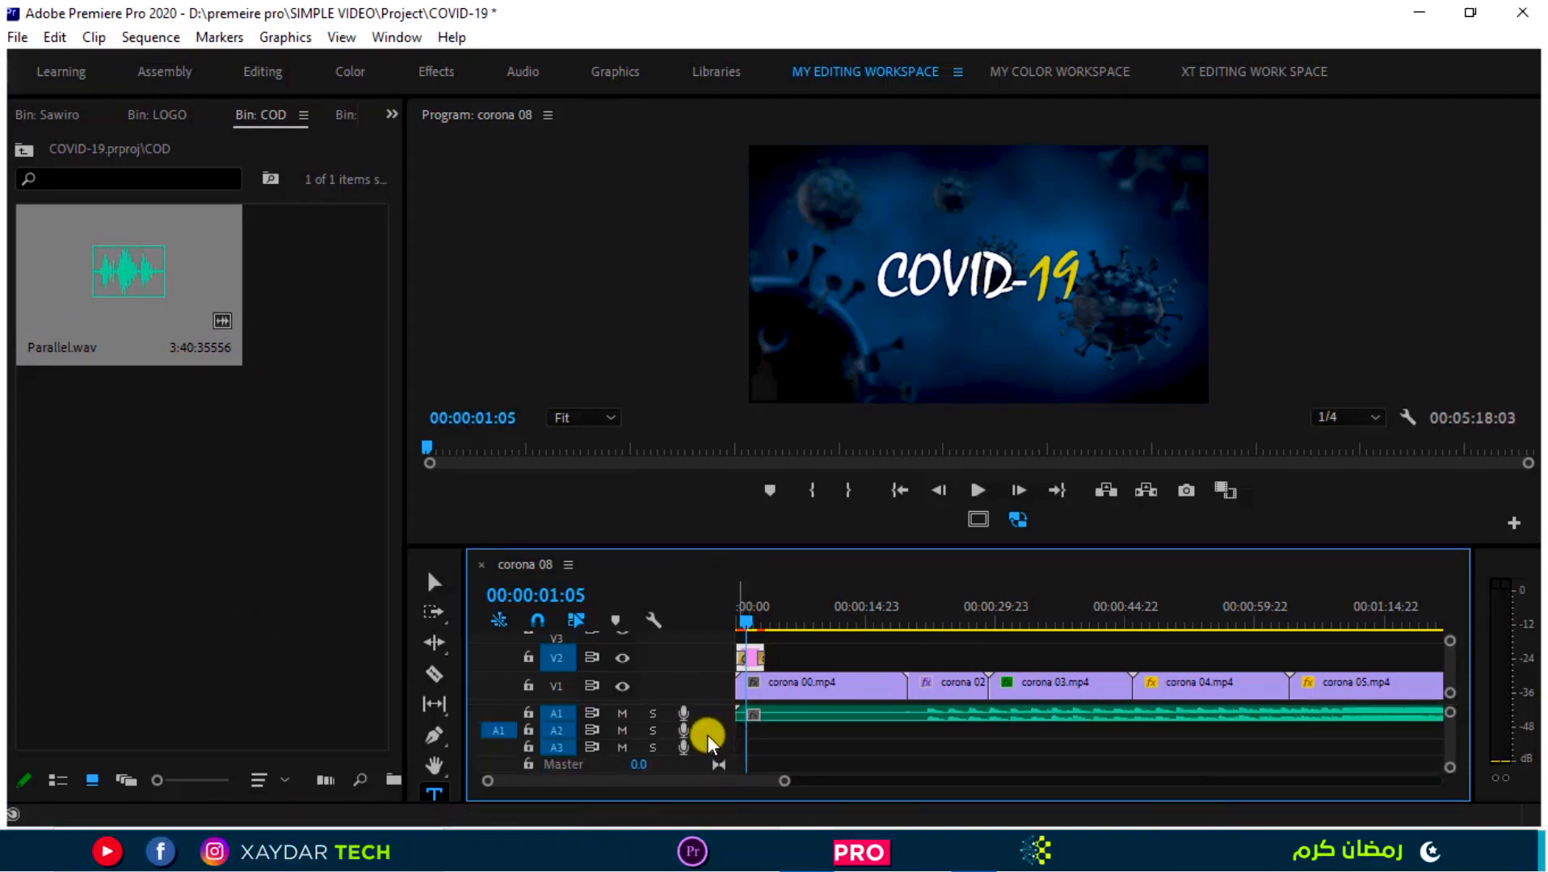
scroll(723, 715, "up", 2)
scroll(724, 727, "down", 2)
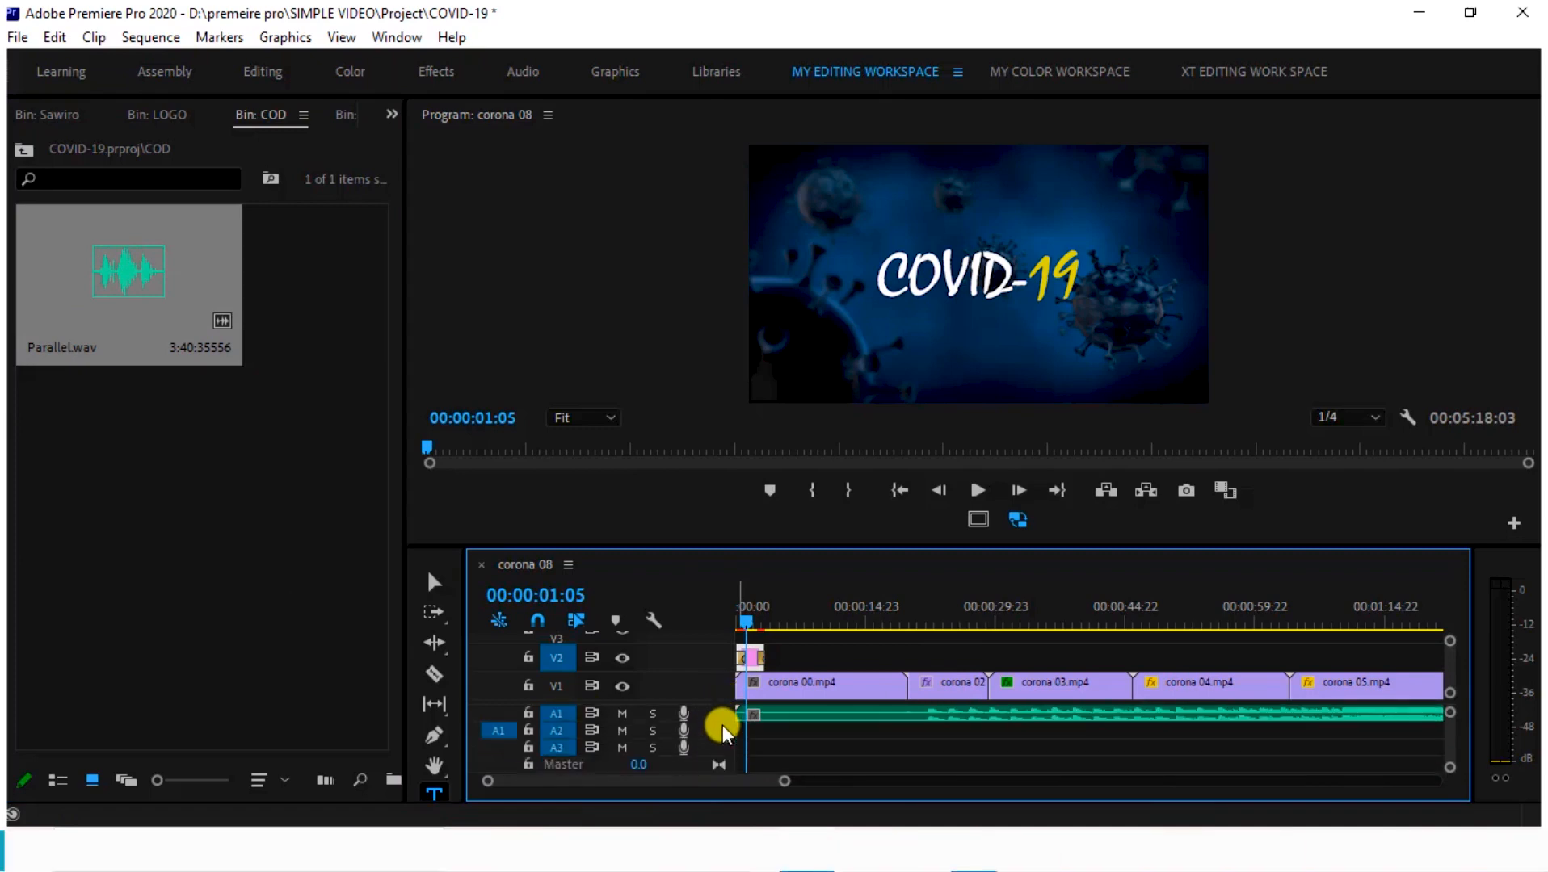
scroll(718, 731, "up", 2)
scroll(713, 726, "up", 2)
scroll(713, 727, "down", 2)
scroll(712, 725, "up", 3)
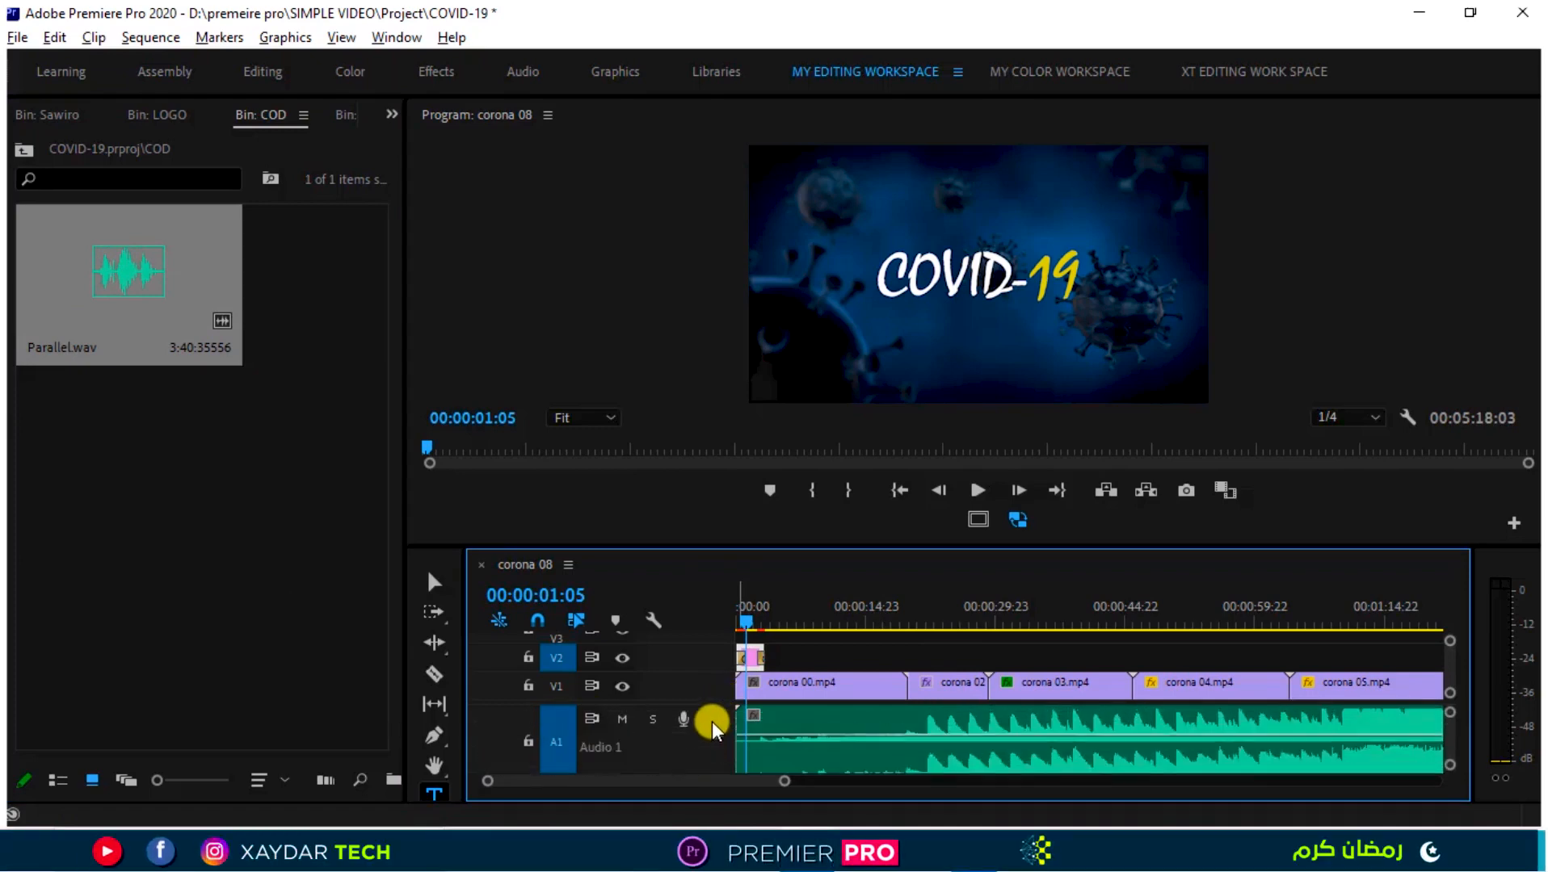
scroll(712, 725, "down", 3)
scroll(712, 725, "up", 3)
scroll(713, 723, "down", 3)
scroll(713, 727, "down", 2)
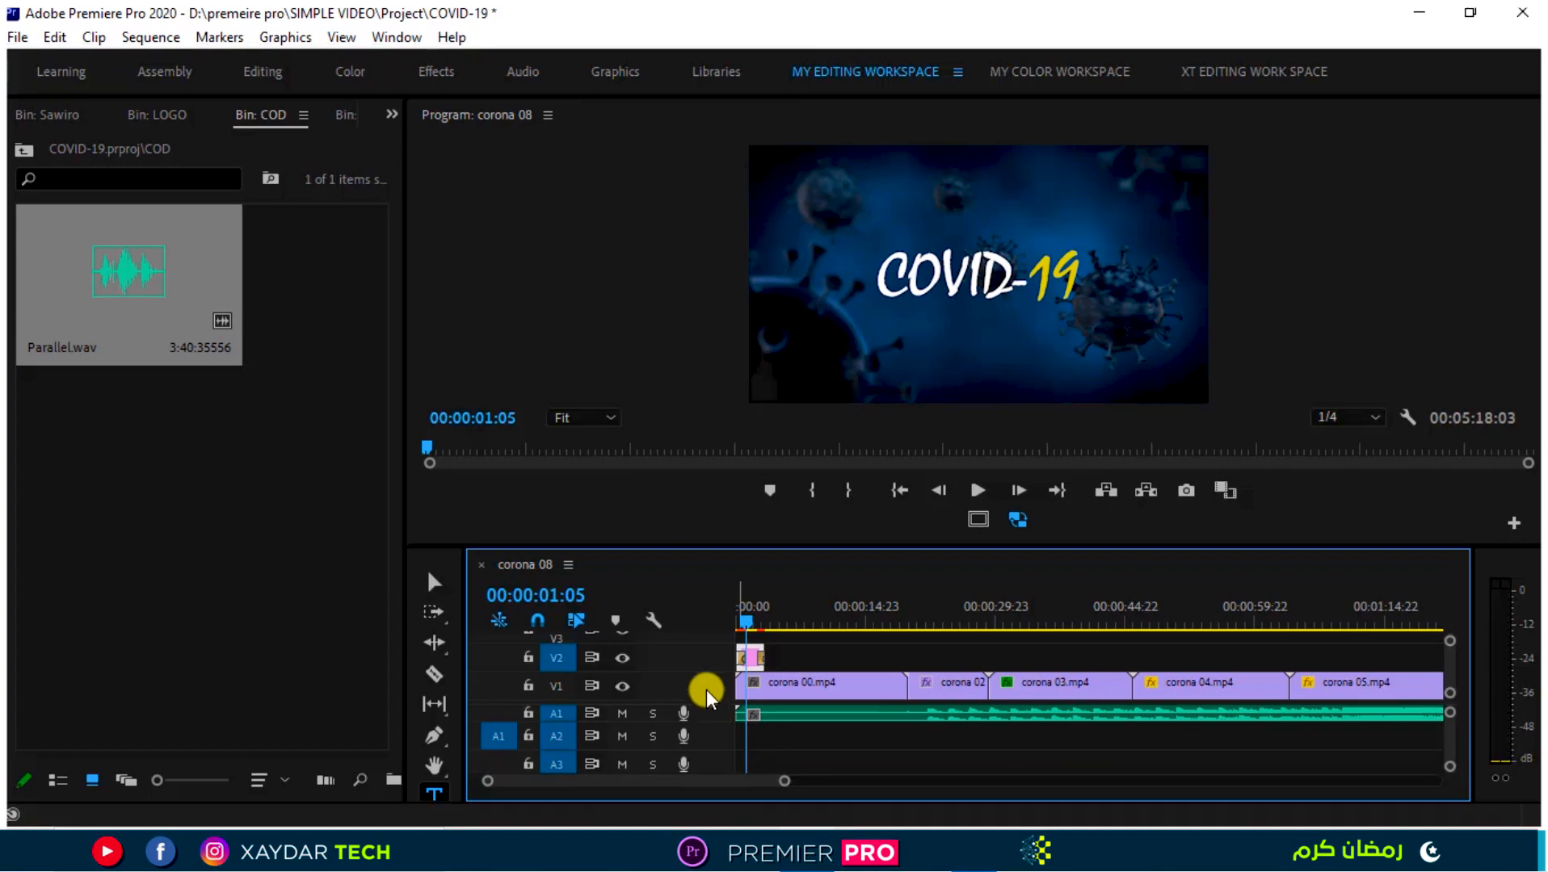
Enlarge the video tracks to show the clip thumbnails on V1, and collapse V1, V2 and V3 back to minimum height.
scroll(706, 695, "up", 2)
scroll(707, 694, "down", 2)
scroll(707, 695, "up", 3)
scroll(706, 695, "down", 2)
scroll(707, 694, "up", 2)
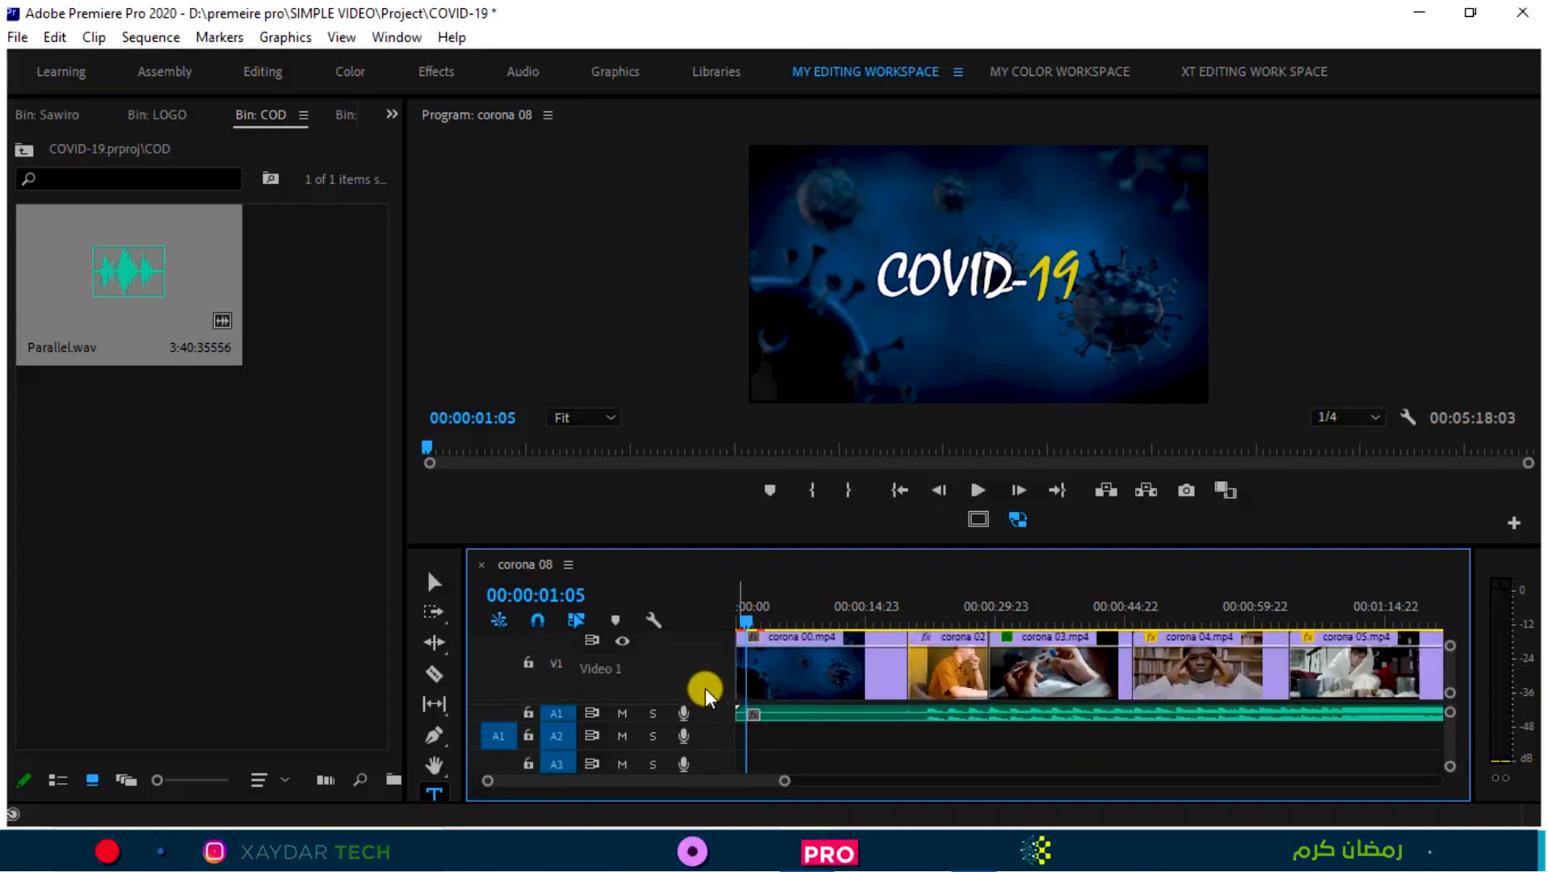
scroll(706, 694, "down", 2)
scroll(705, 695, "up", 2)
scroll(705, 695, "down", 1)
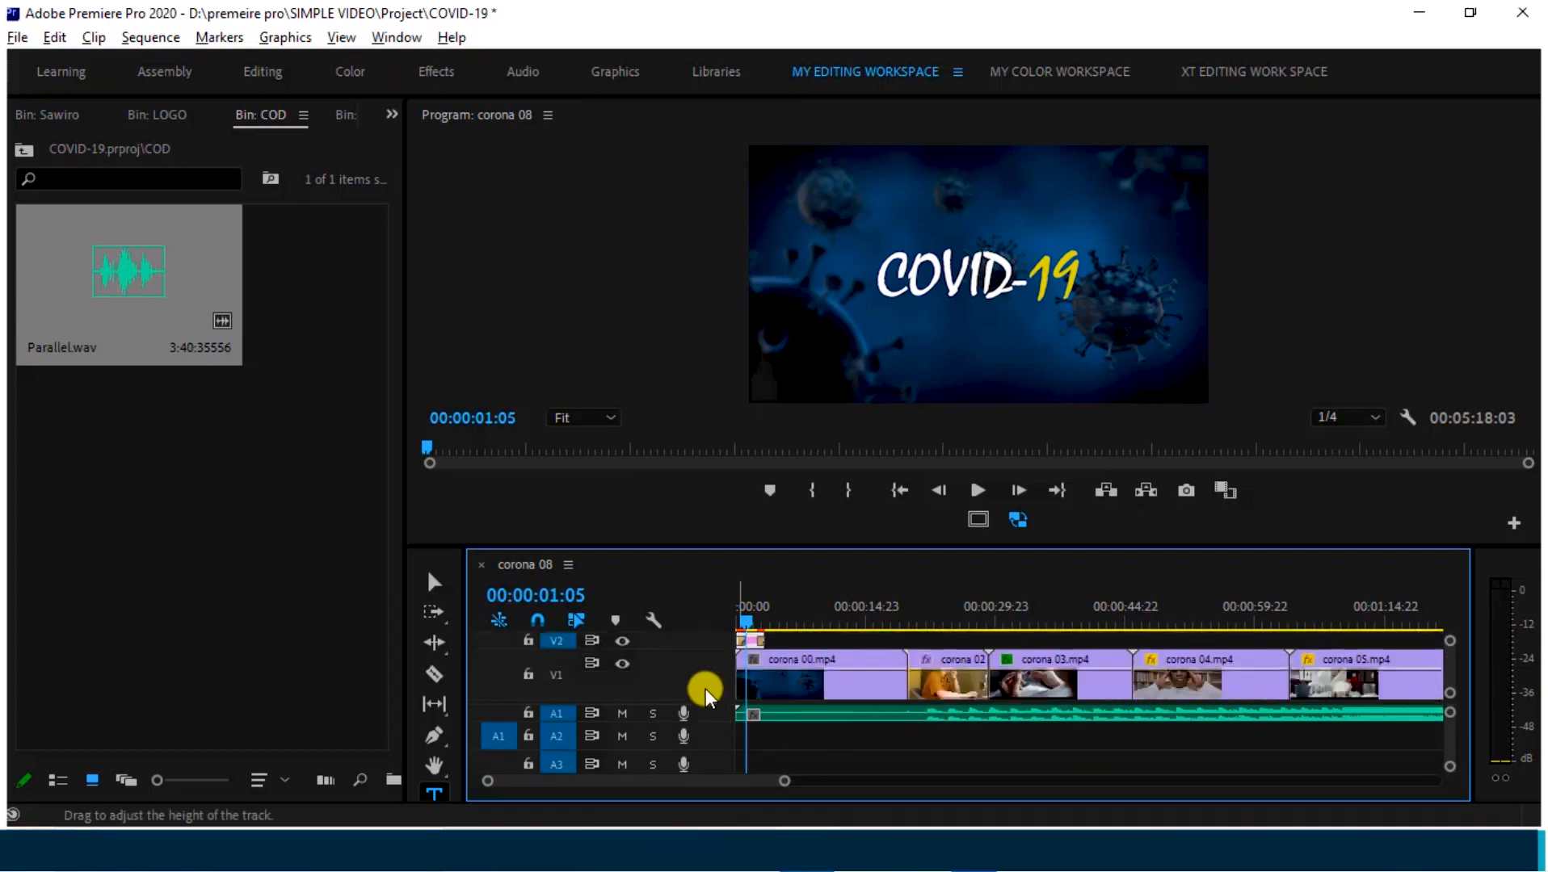
scroll(705, 694, "up", 1)
scroll(705, 695, "down", 2)
scroll(705, 694, "up", 2)
scroll(706, 695, "down", 1)
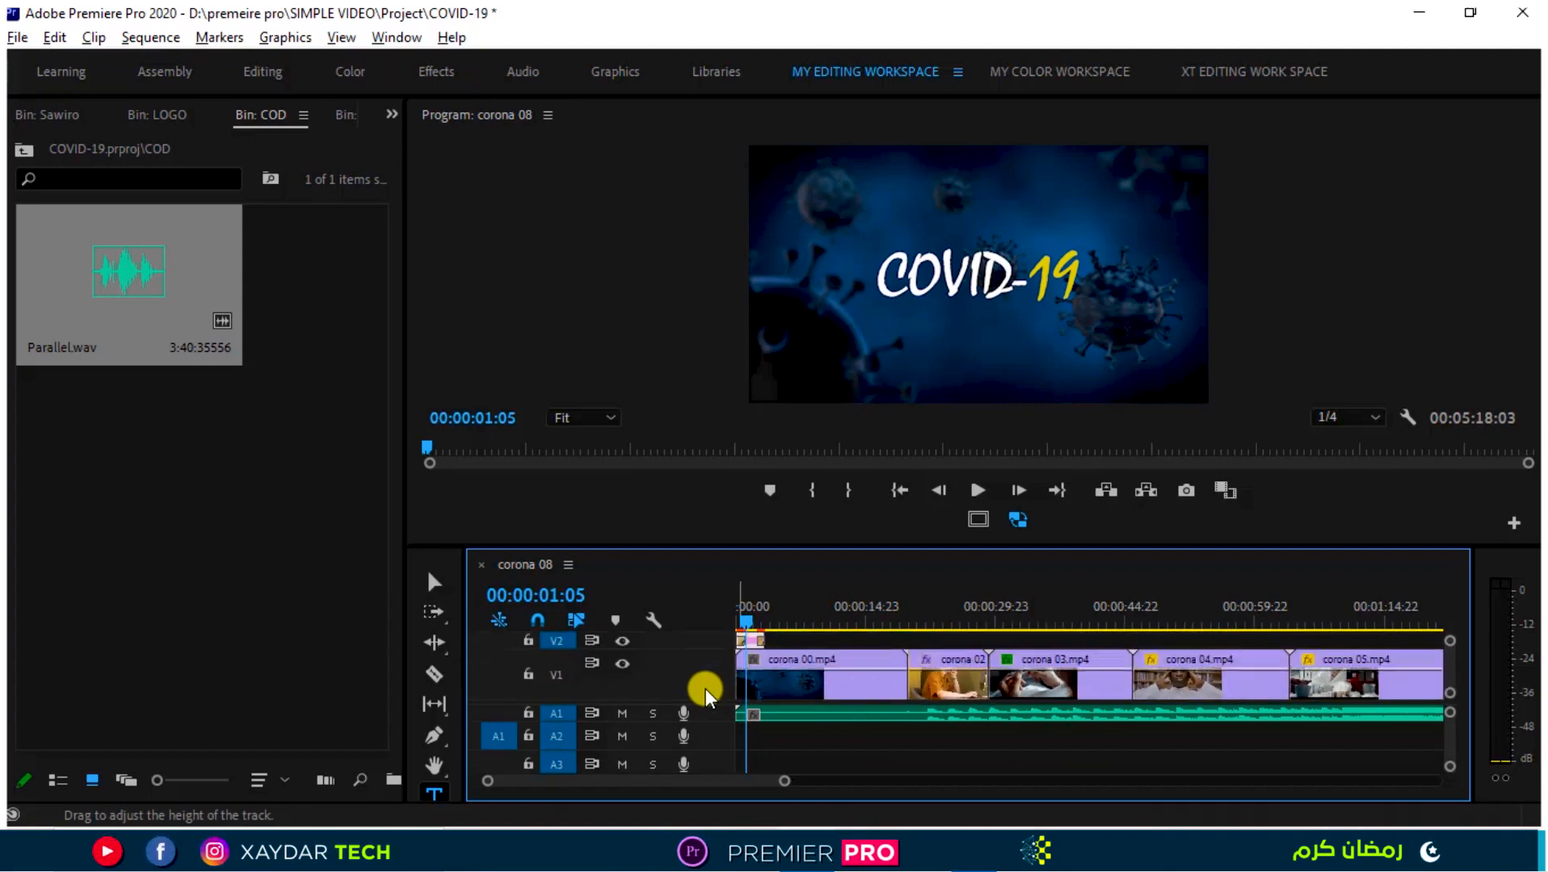
scroll(705, 694, "down", 1)
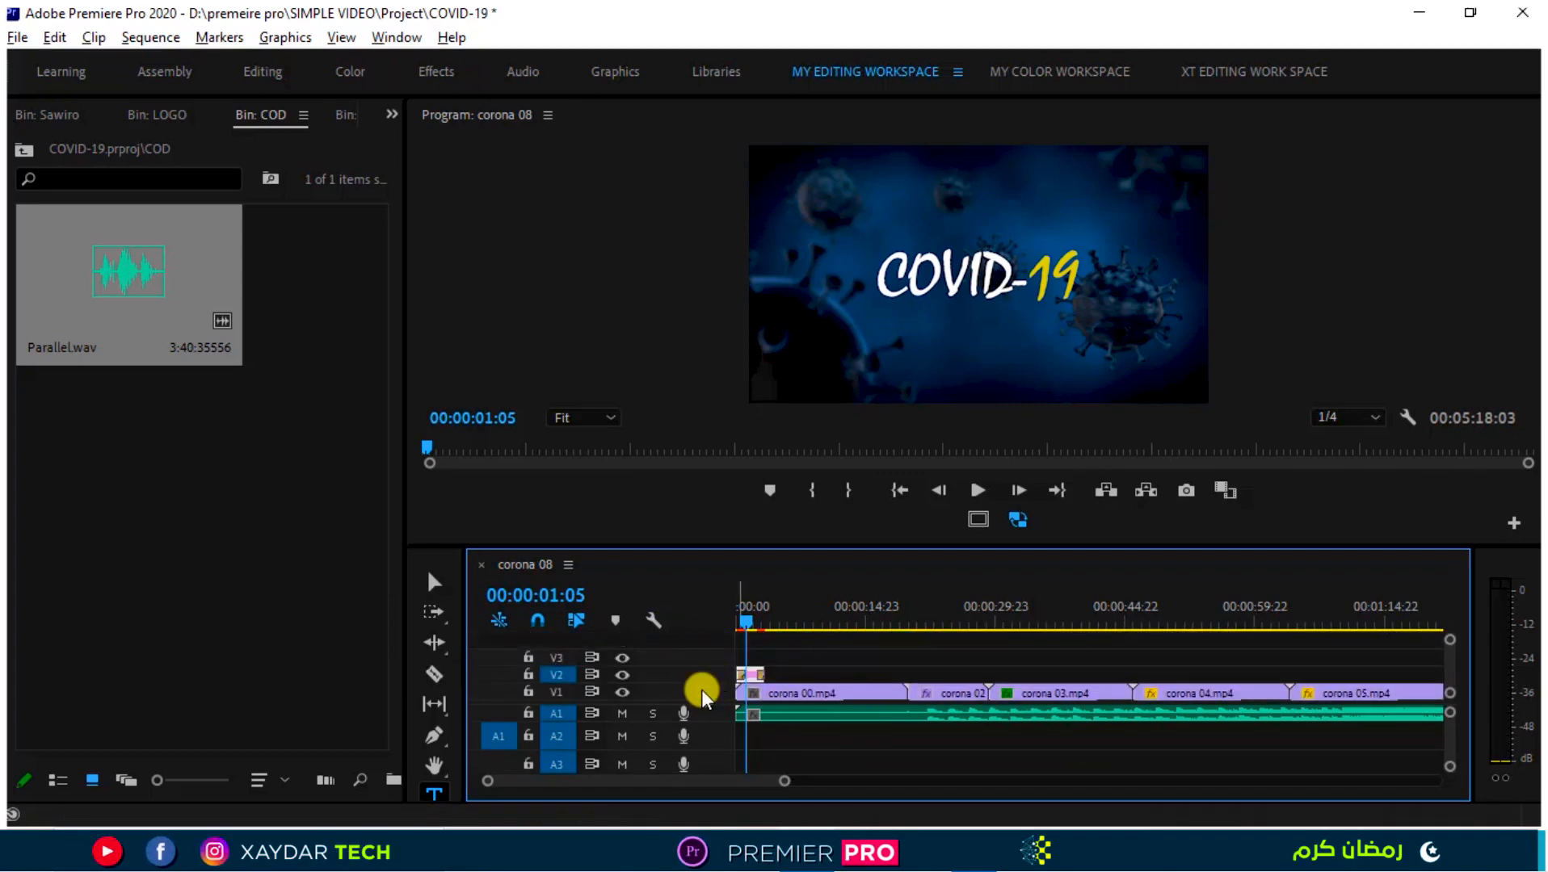
Expand audio track A1 to show its waveform and enlarge the timeline by shrinking the program monitor and the bin area.
scroll(701, 694, "up", 2)
scroll(701, 695, "down", 2)
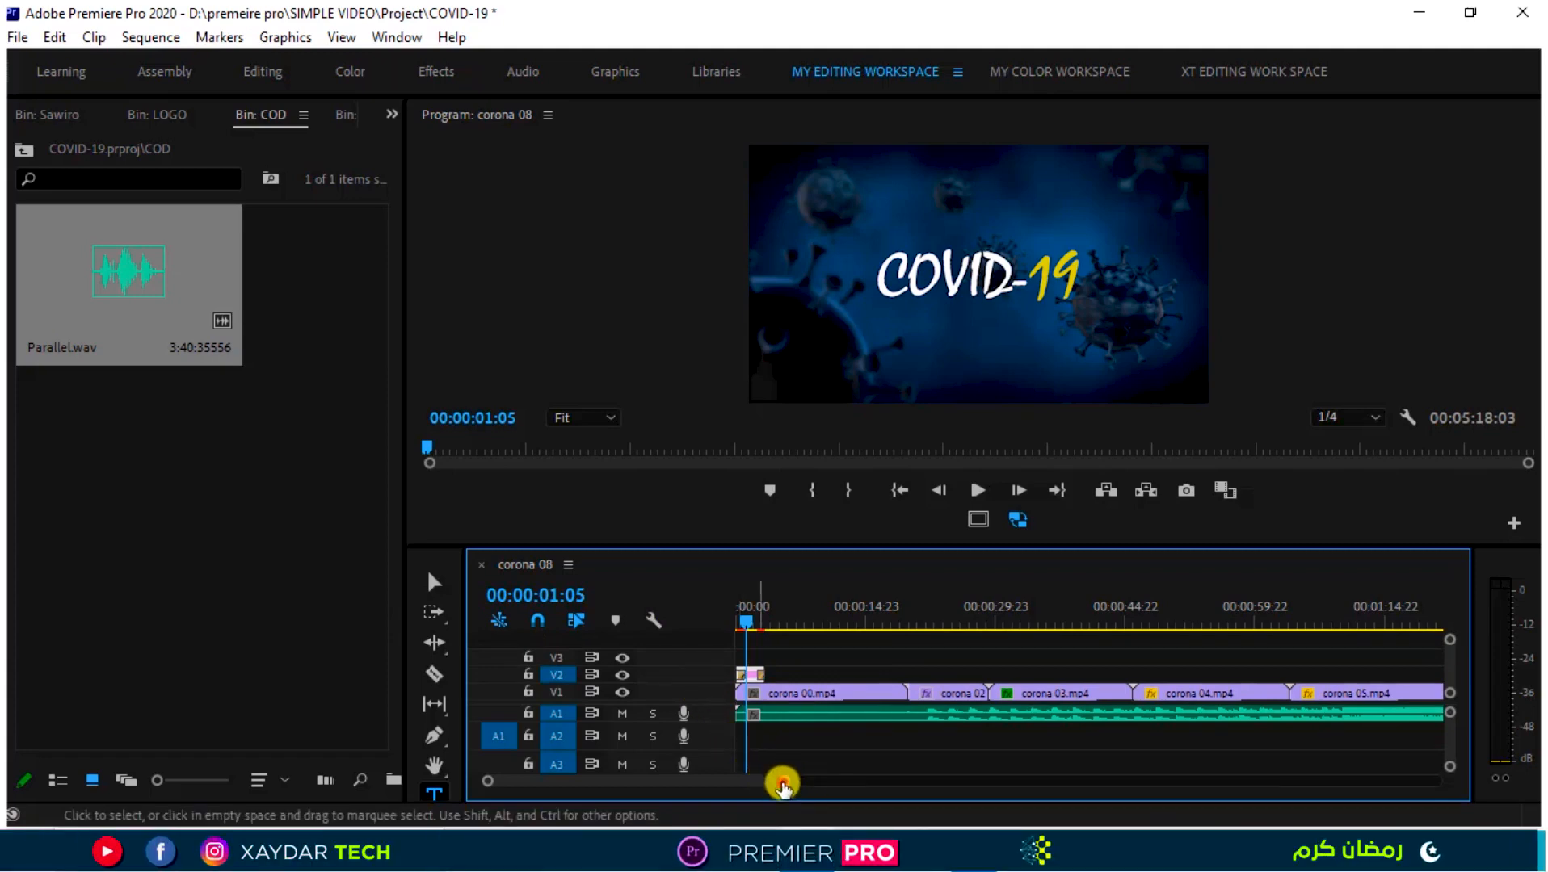
left_click_drag(782, 785, 801, 783)
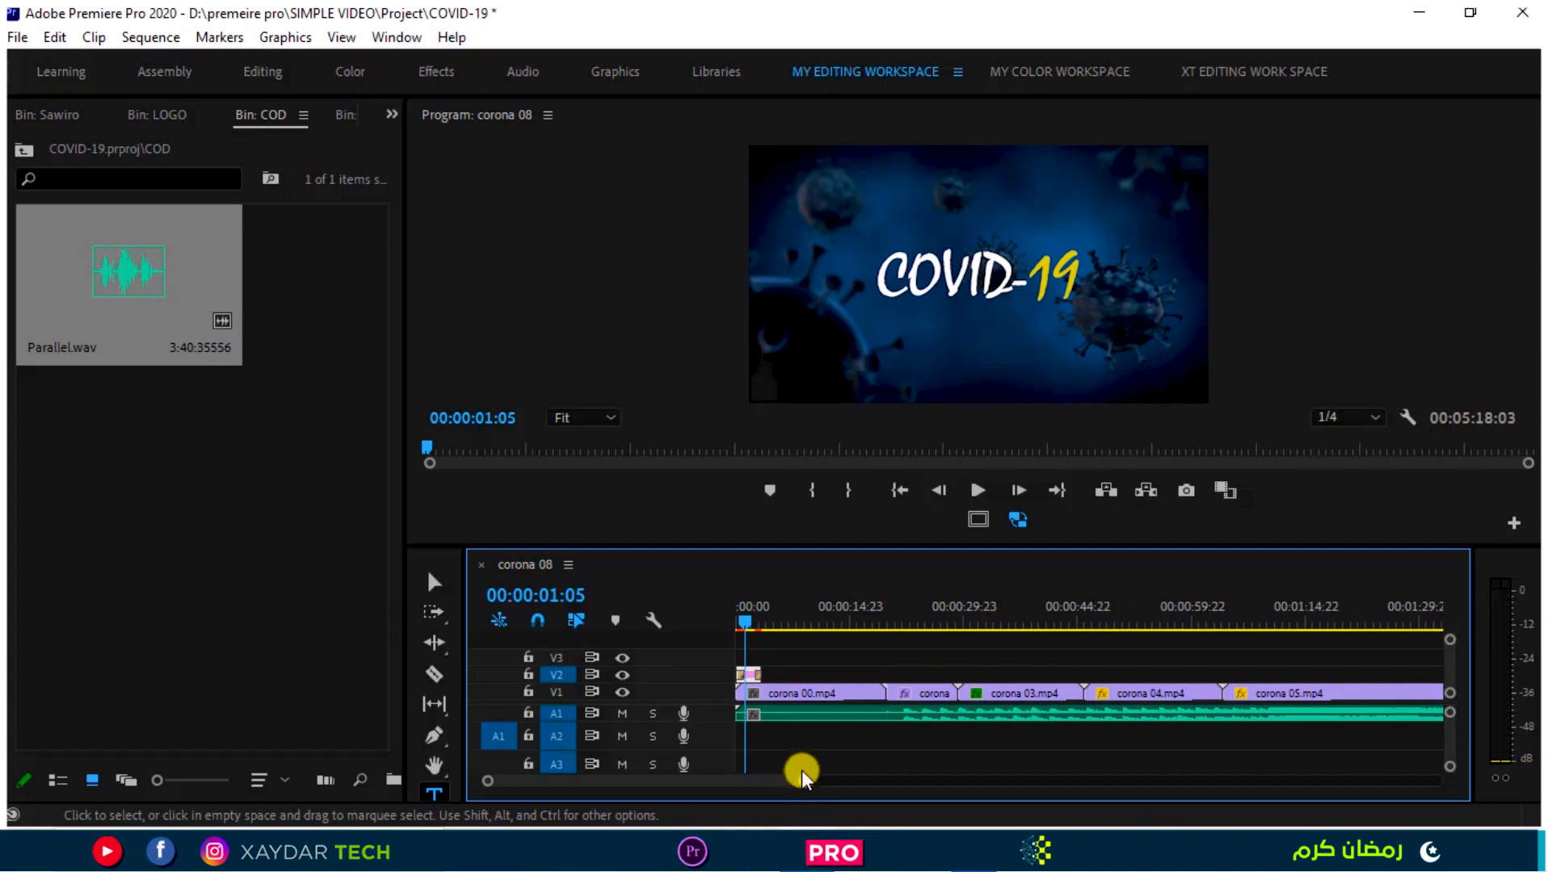
double_click(716, 718)
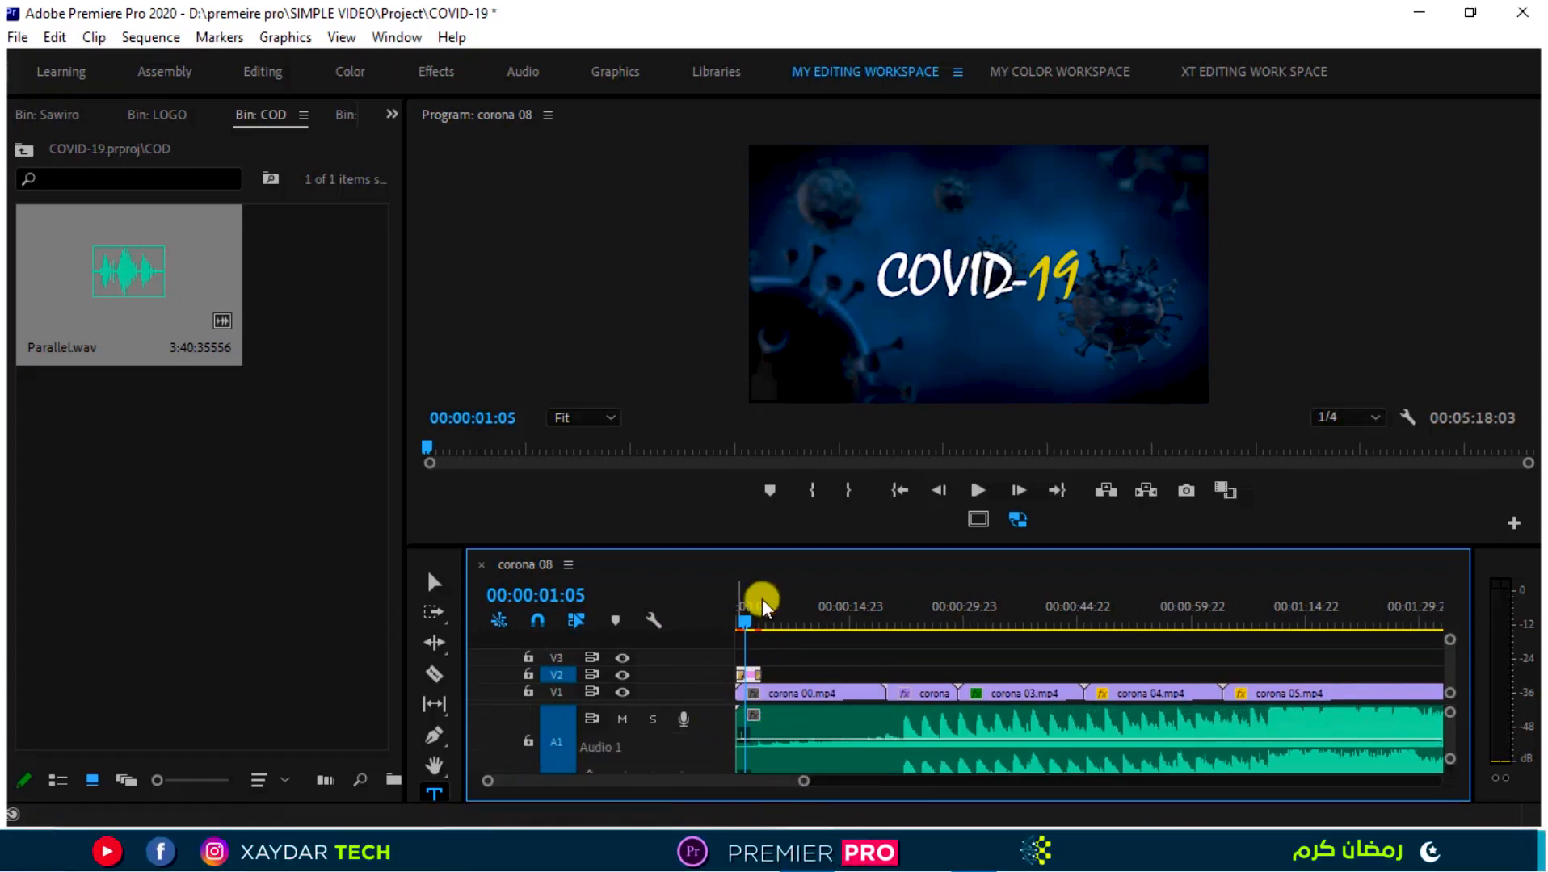
left_click_drag(906, 549, 891, 400)
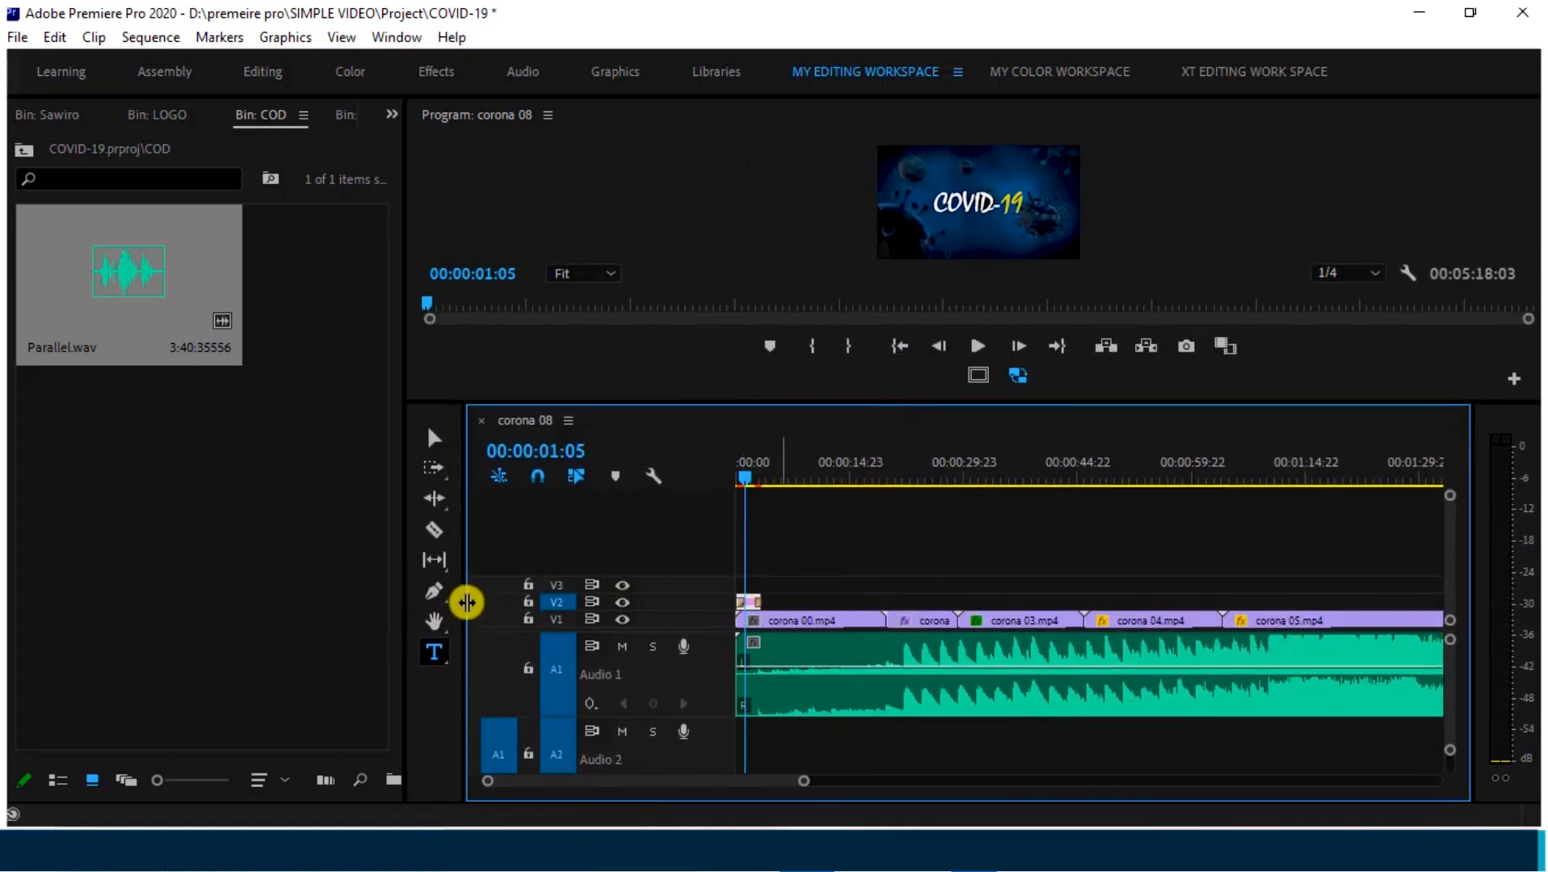
left_click_drag(405, 563, 199, 585)
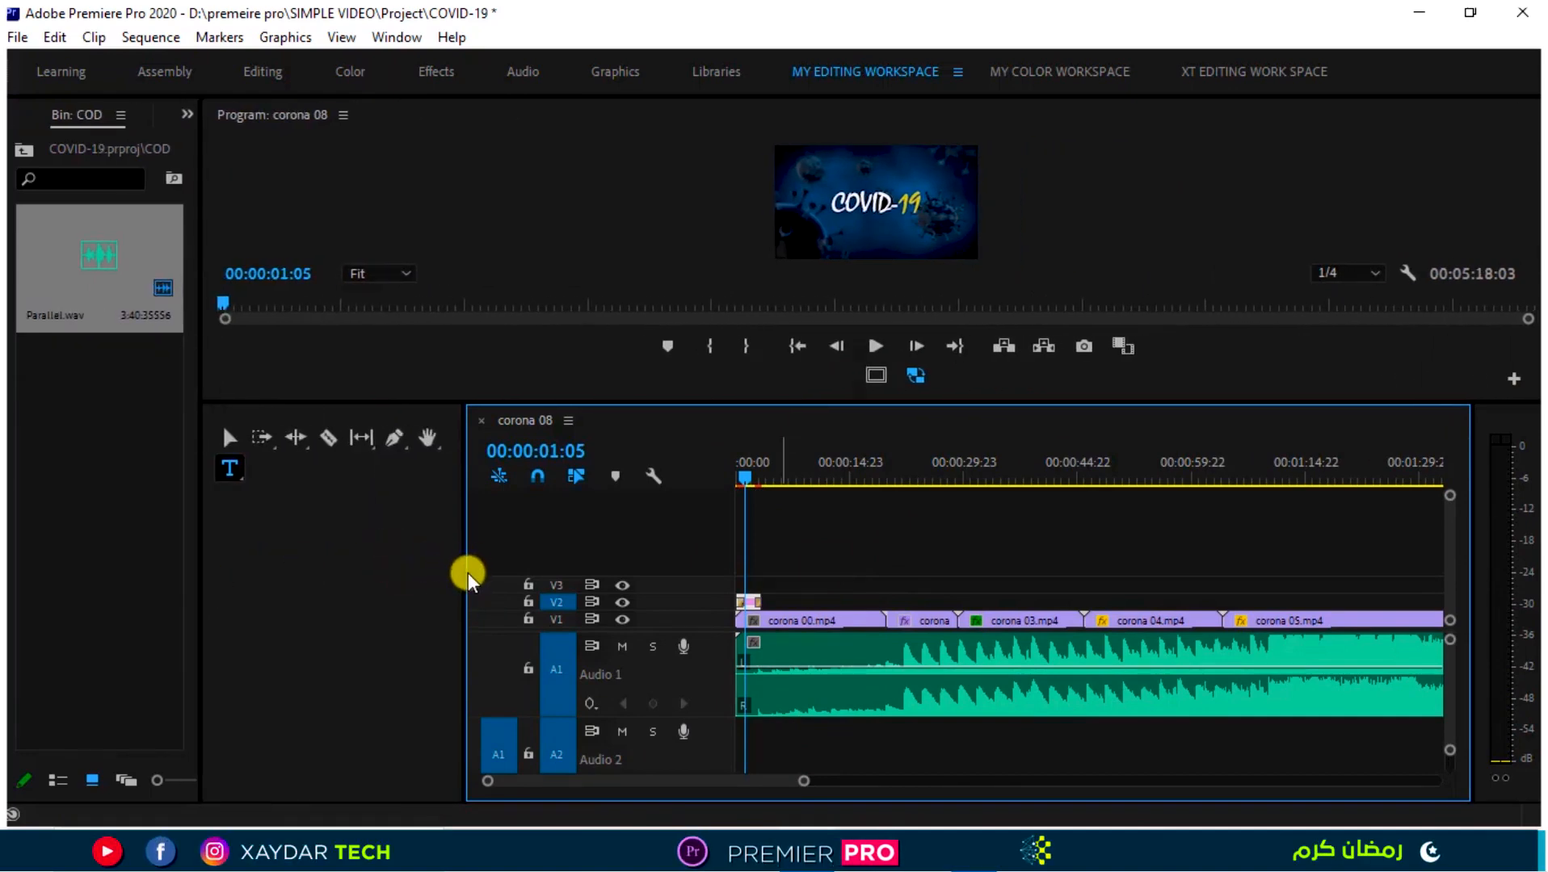
left_click_drag(468, 575, 265, 580)
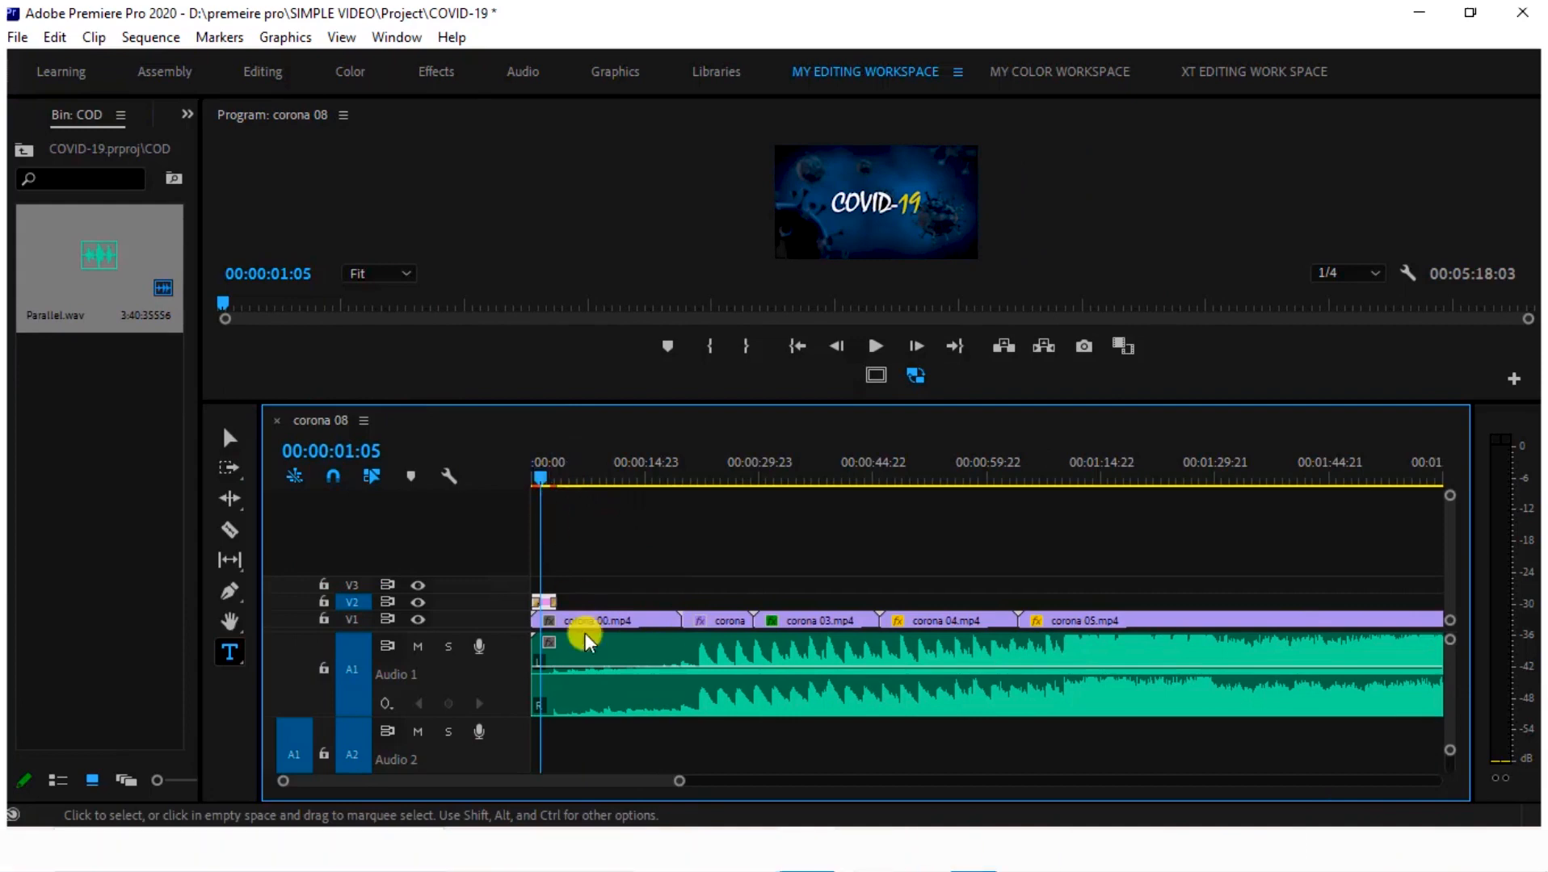
Play the sequence from its start to listen to how the Parallel.wav audio begins.
left_click_drag(680, 781, 620, 798)
left_click(553, 606)
left_click_drag(549, 478, 529, 499)
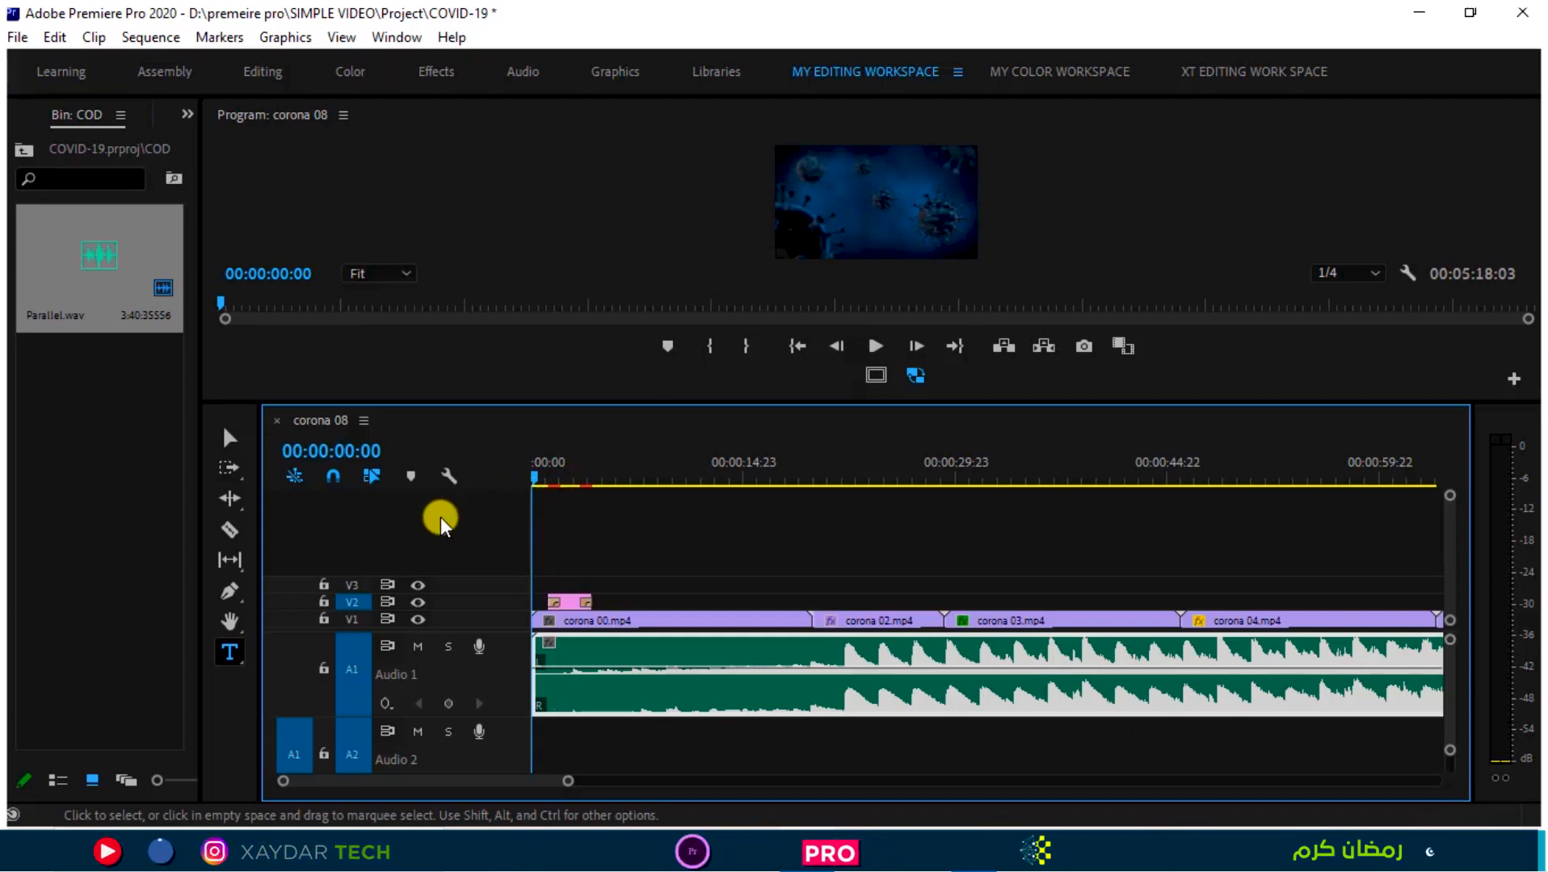
key("space")
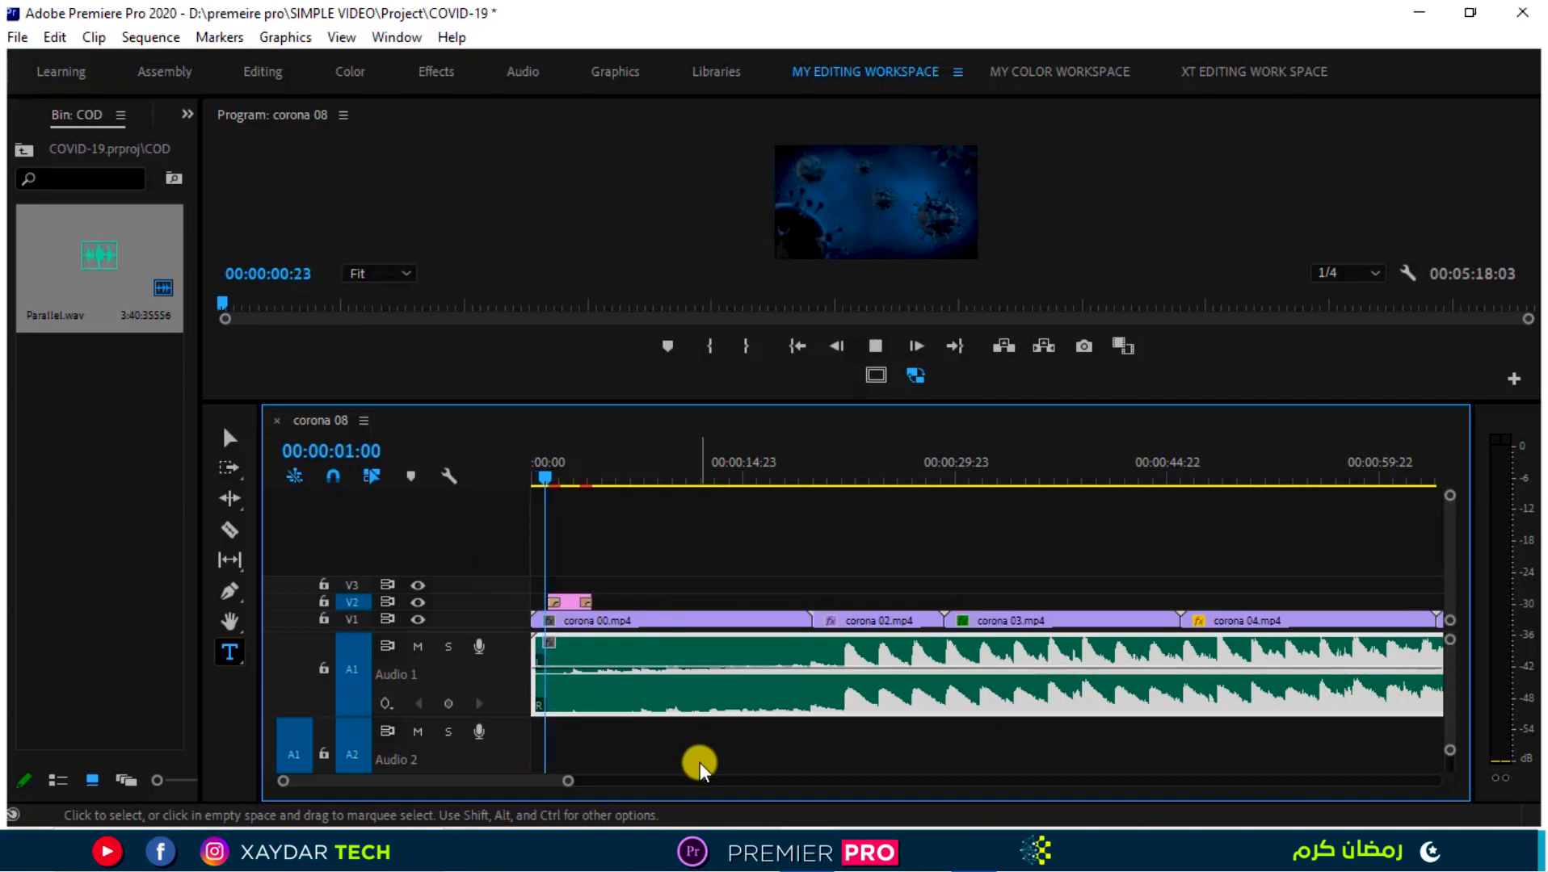
Park the playhead at 00:00:02:22, near where the waveform begins, and select the Parallel.wav clip on A1.
left_click_drag(589, 479, 573, 521)
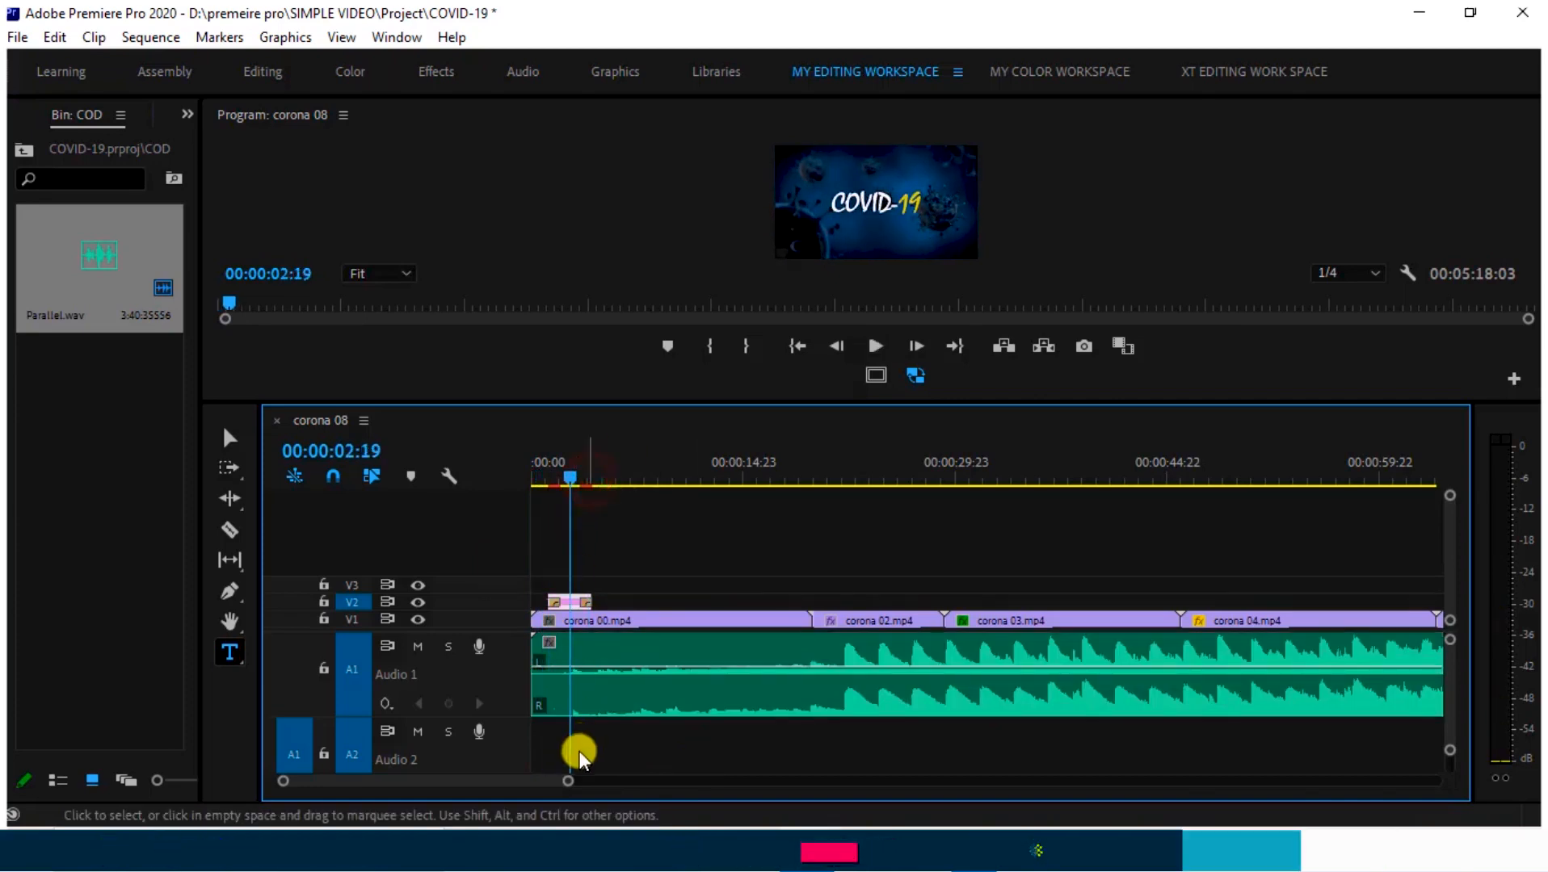
left_click_drag(568, 781, 474, 782)
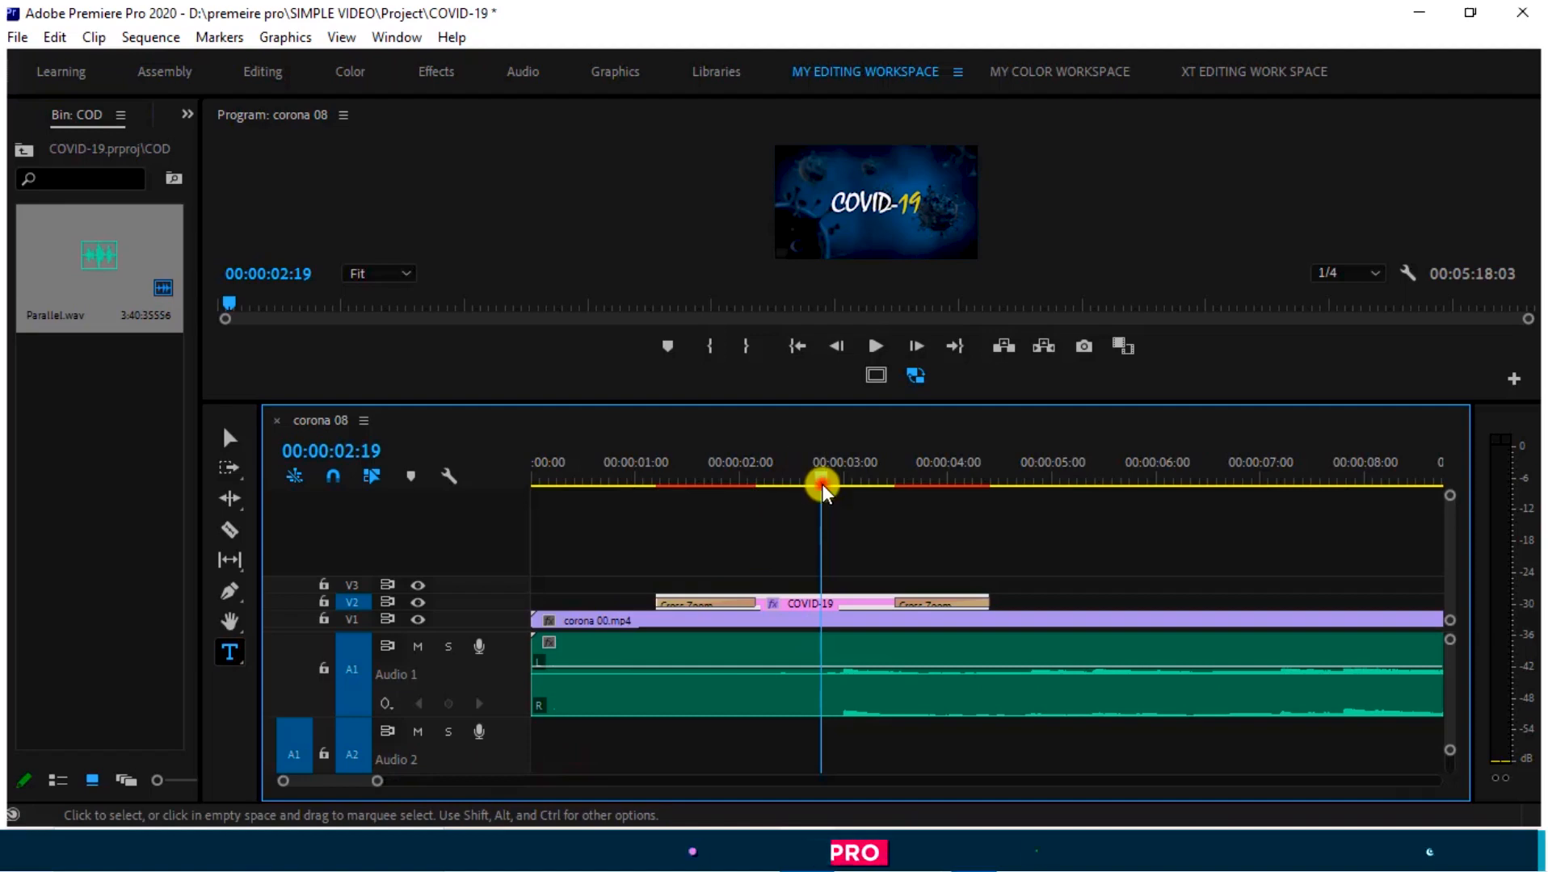
left_click_drag(822, 483, 837, 509)
left_click(837, 699)
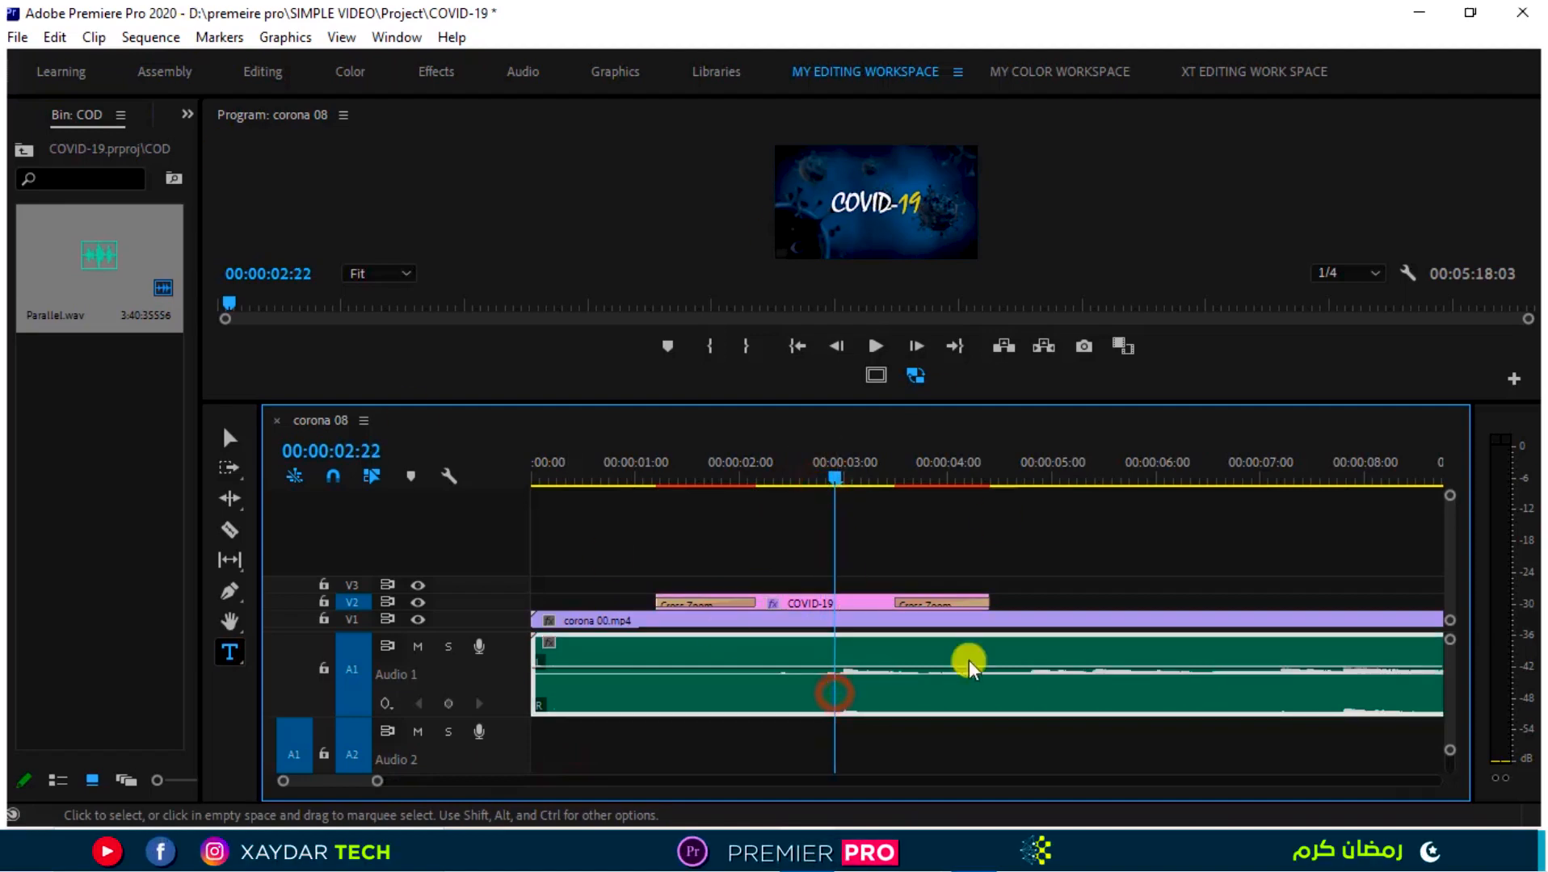
Switch the keyboard shortcuts to the FIRST KEY SHRT layout preset and overwrite the existing set of that name.
left_click(62, 37)
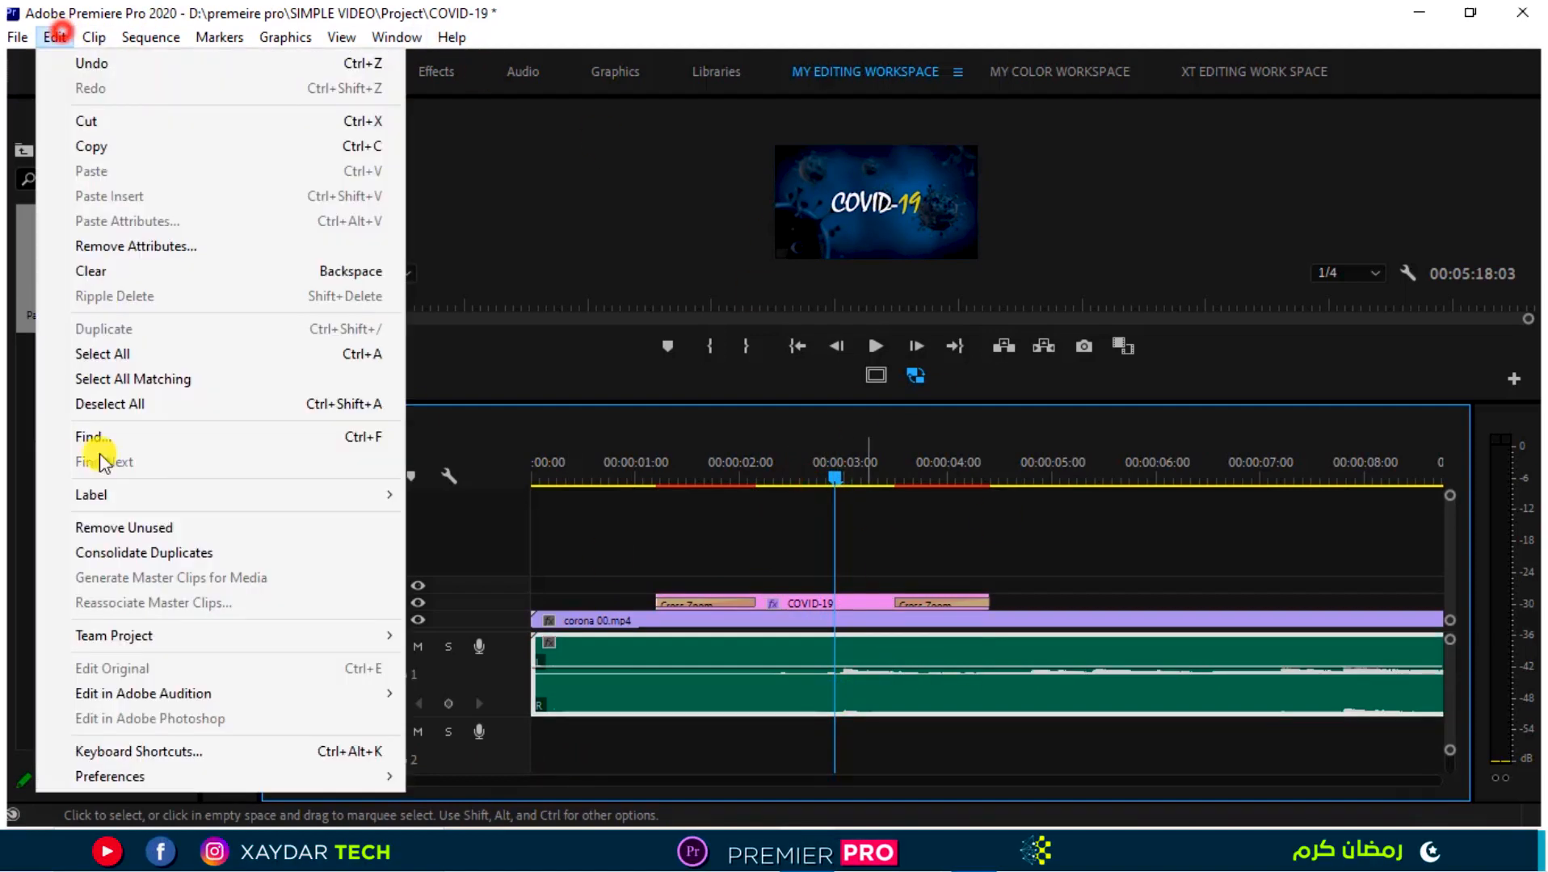
left_click(168, 753)
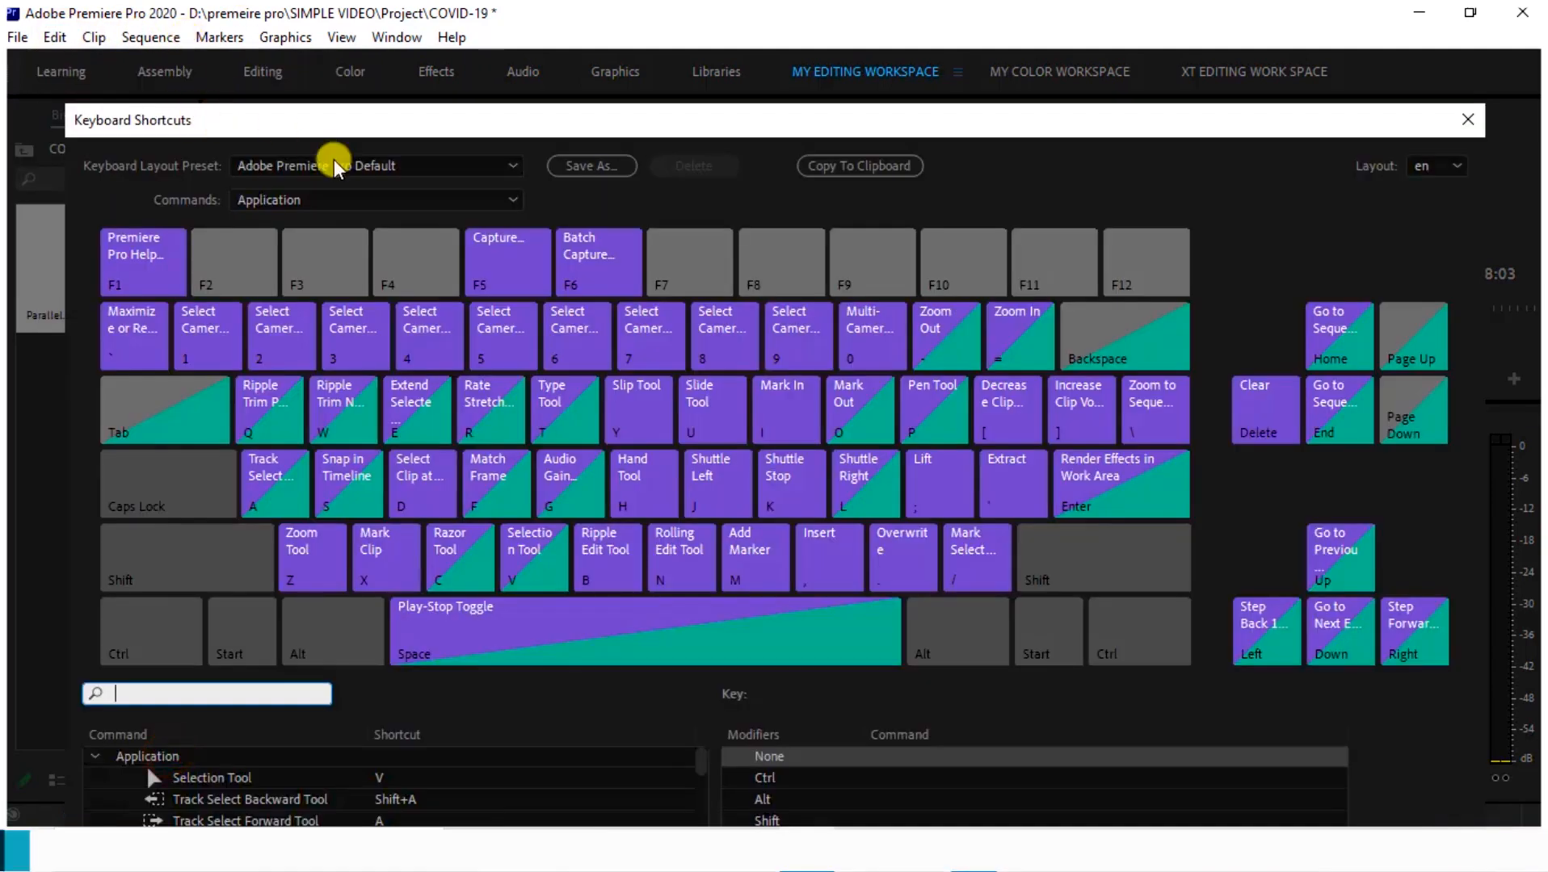
left_click(346, 165)
left_click(321, 289)
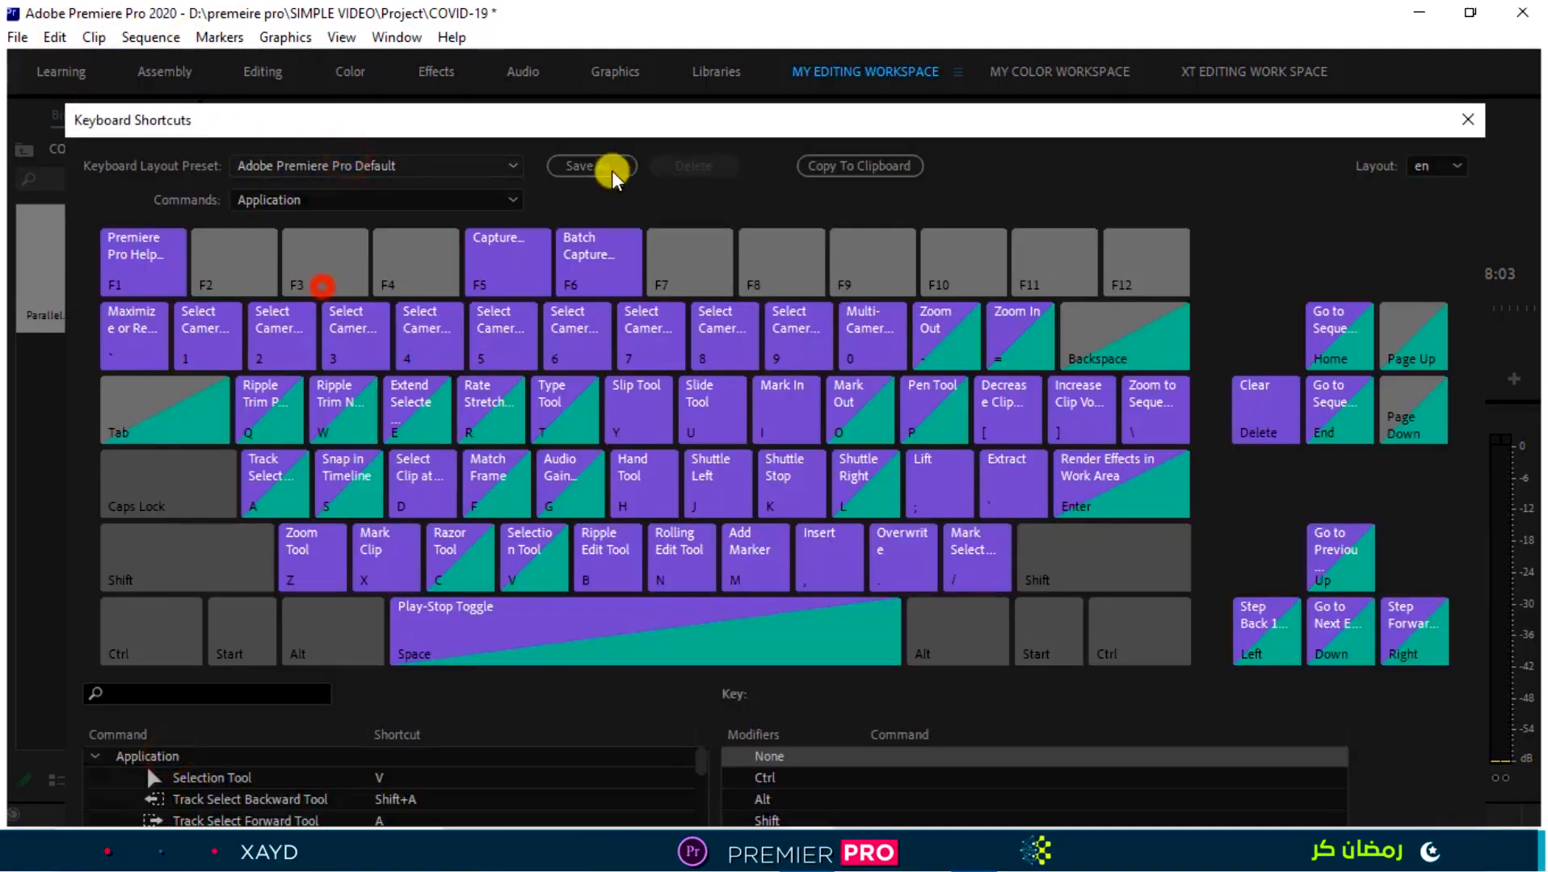
left_click(560, 165)
left_click(833, 584)
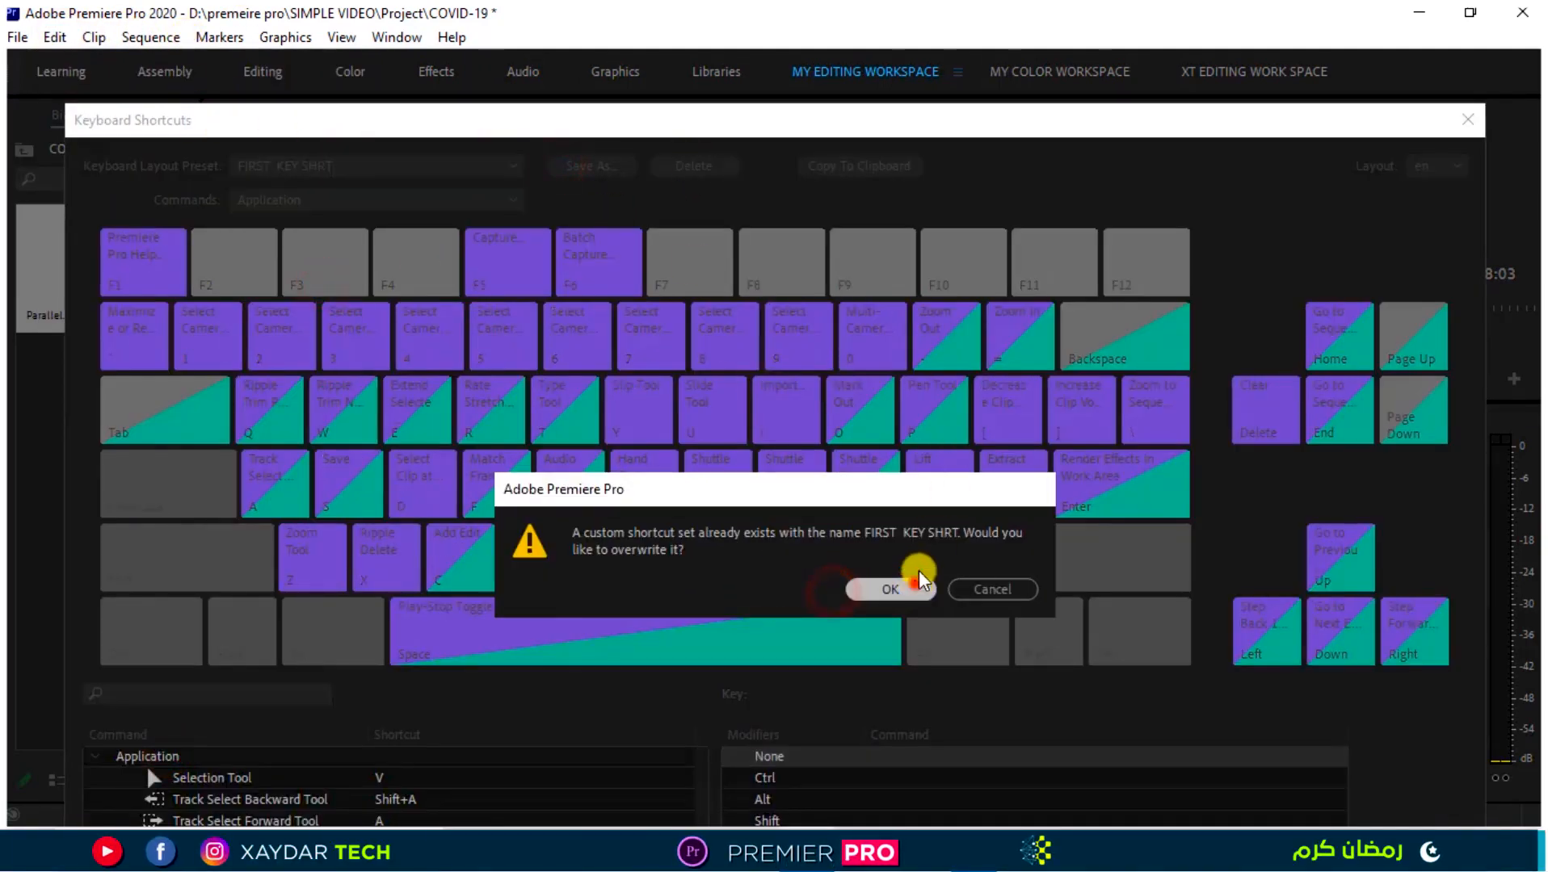
left_click(905, 589)
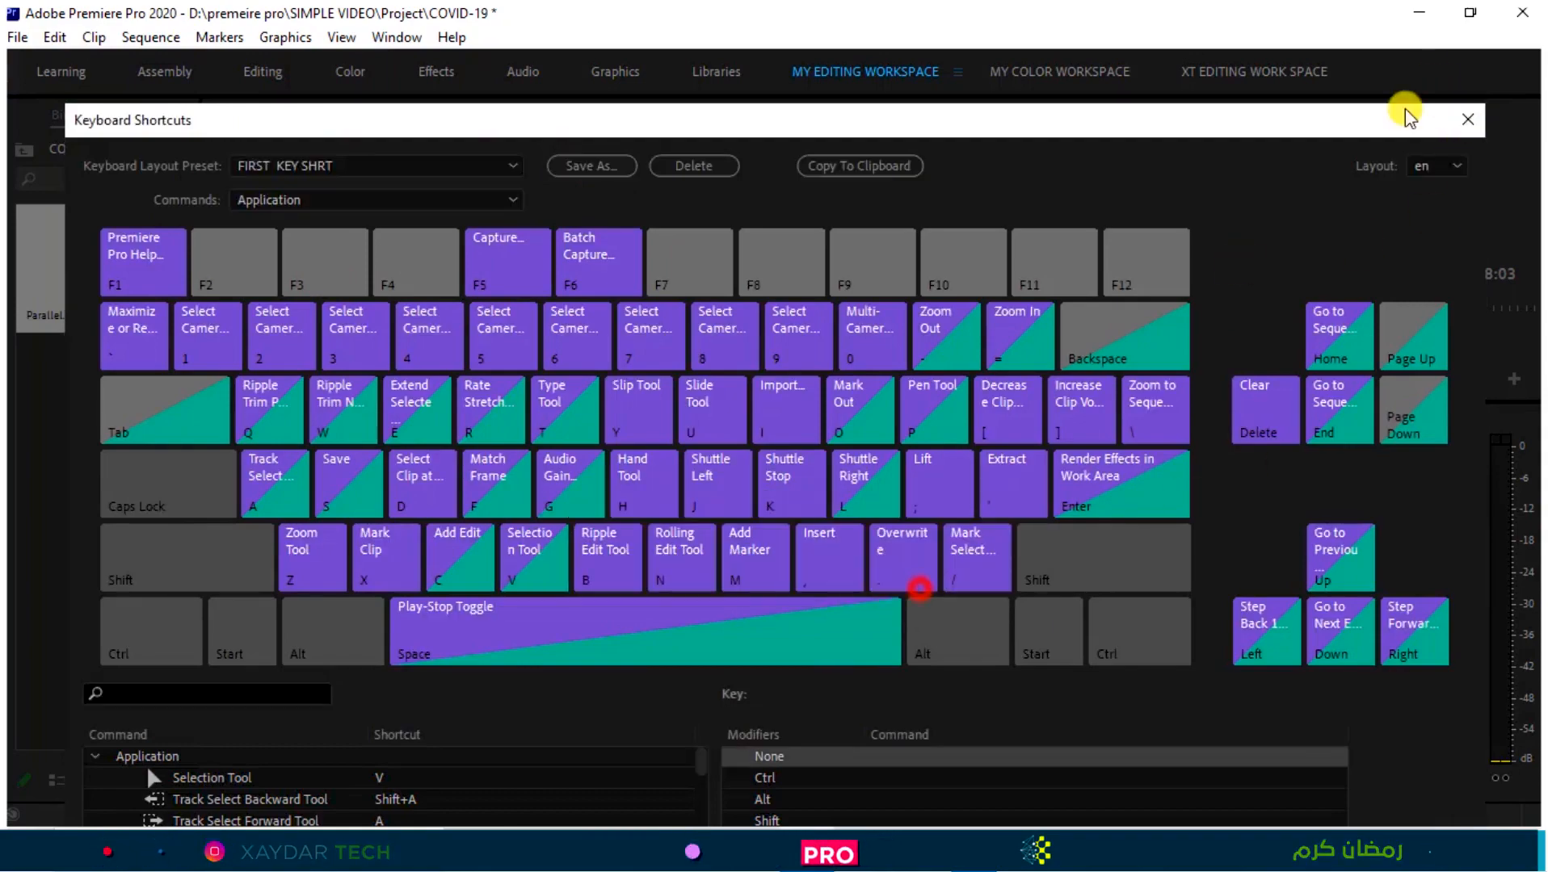
left_click(1466, 119)
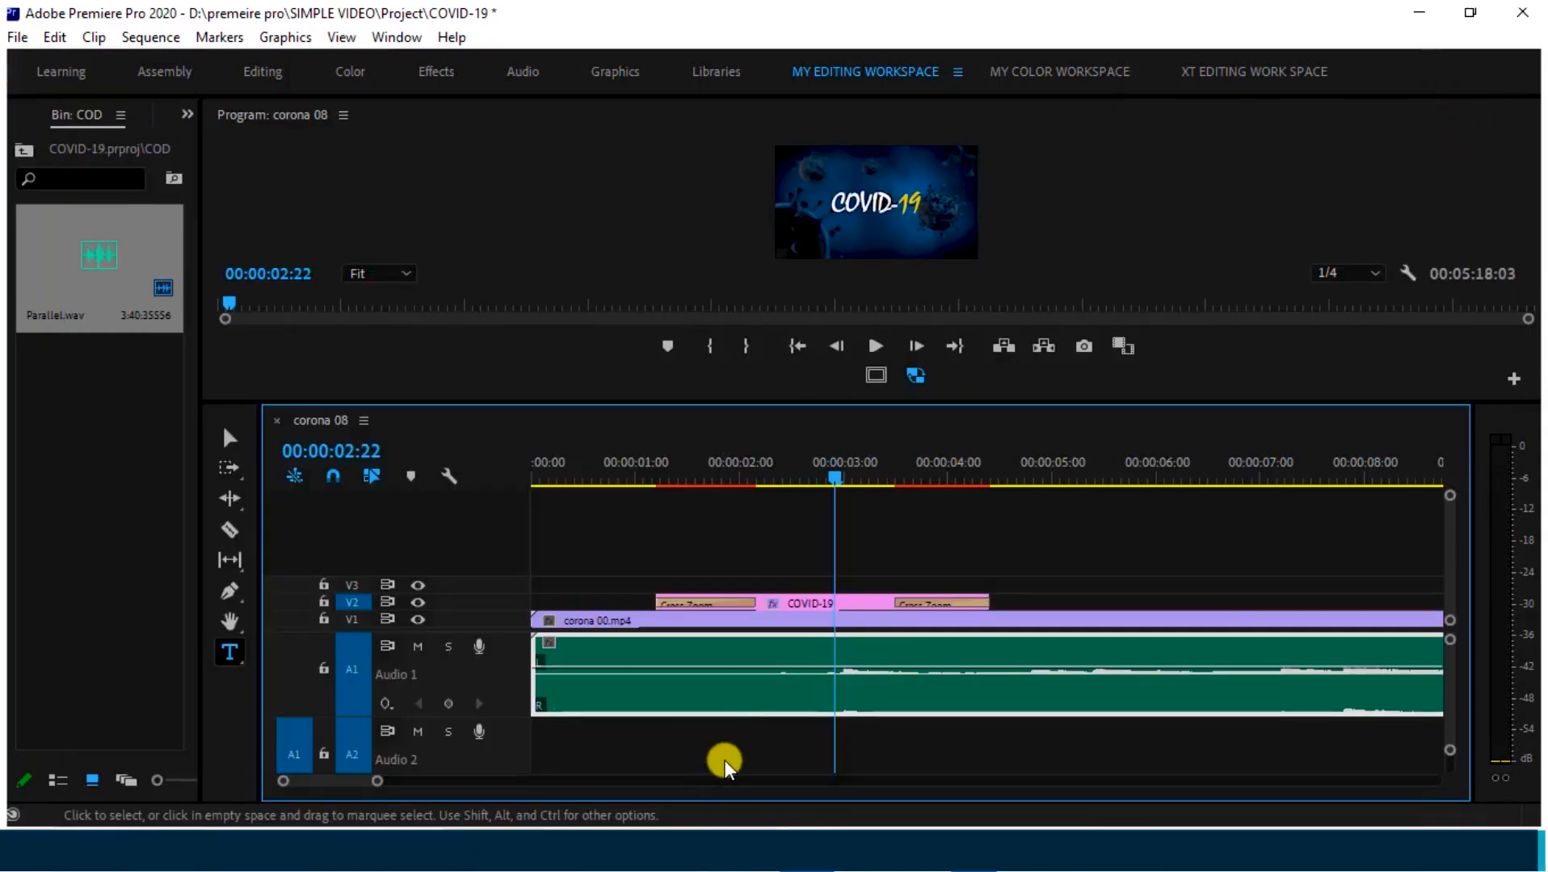
Split the Parallel.wav clip at the playhead and delete the part before the cut.
key("ctrl+k")
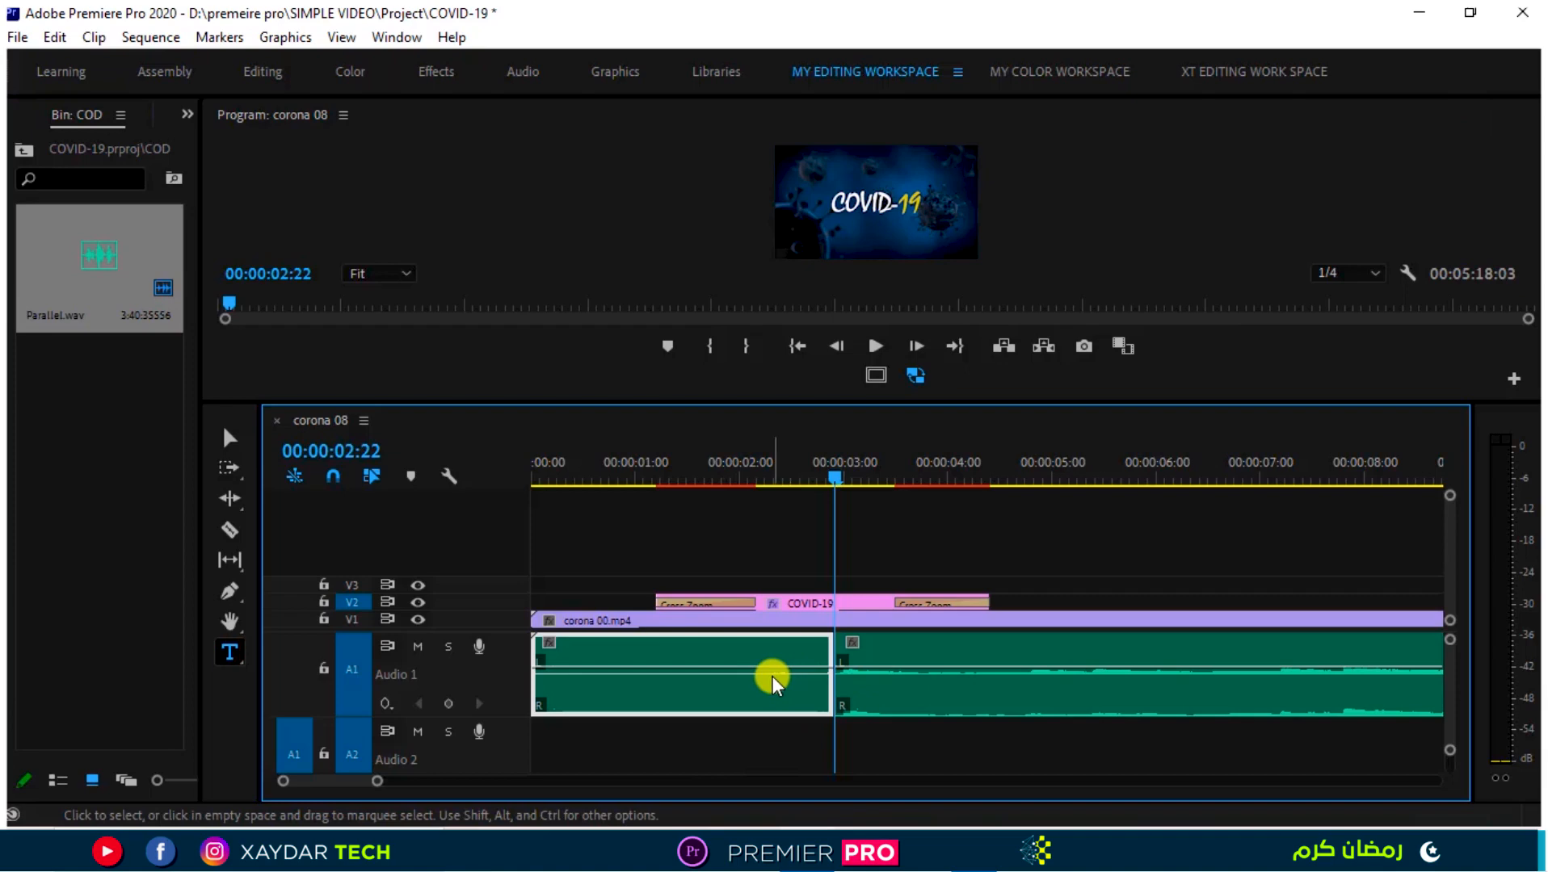
key("Delete")
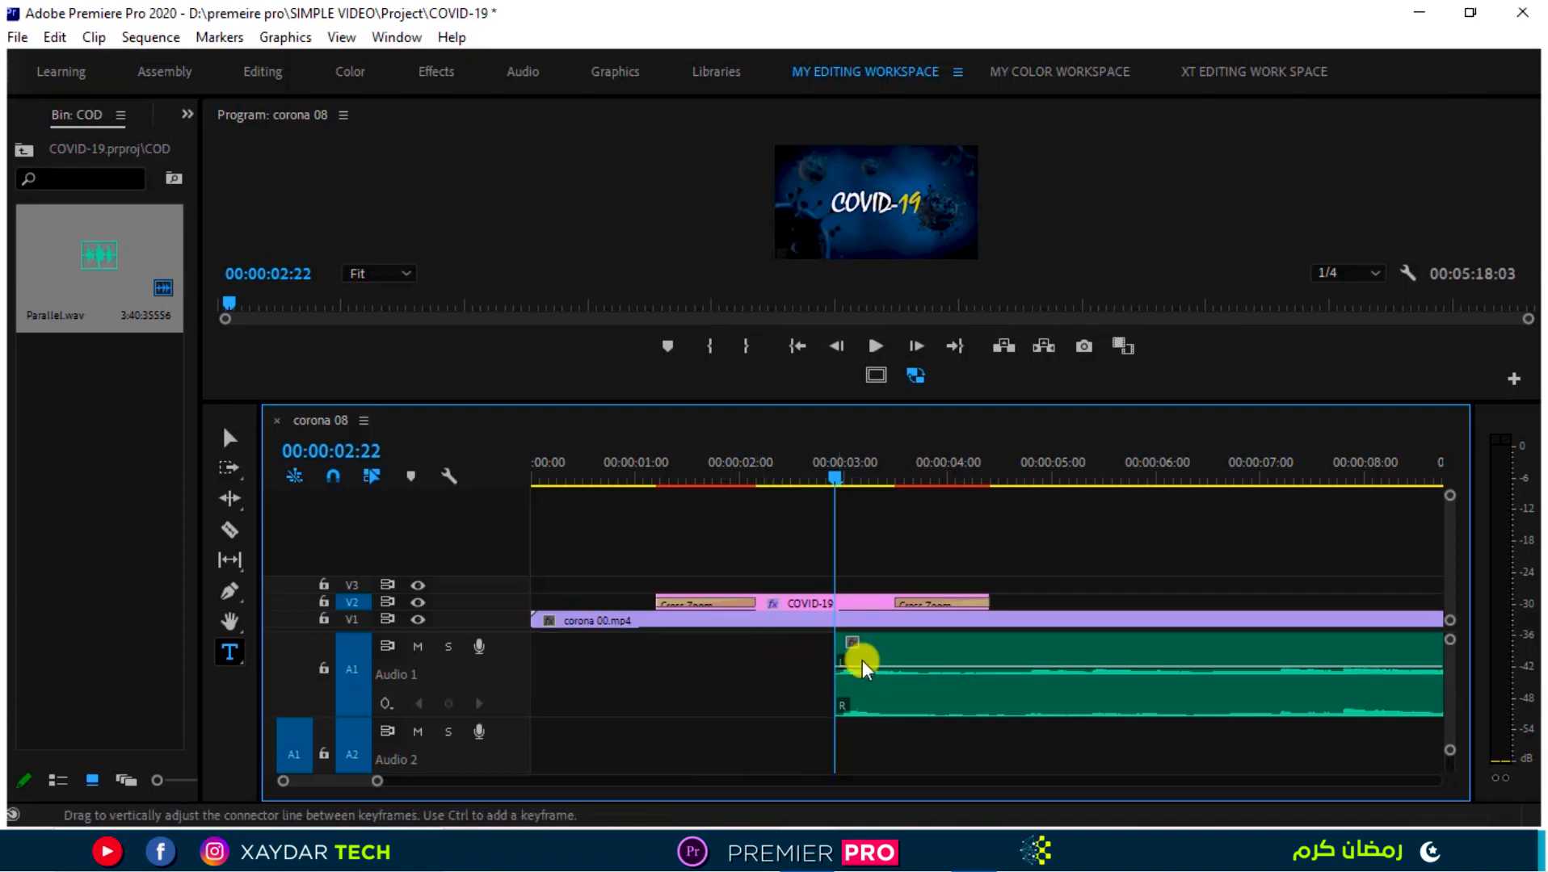
Move the remaining audio clip on A1 to start at 00:00:01:05, snapped to the beginning of the COVID-19 title.
left_click(836, 475)
left_click_drag(792, 489, 656, 536)
left_click_drag(881, 684, 798, 687)
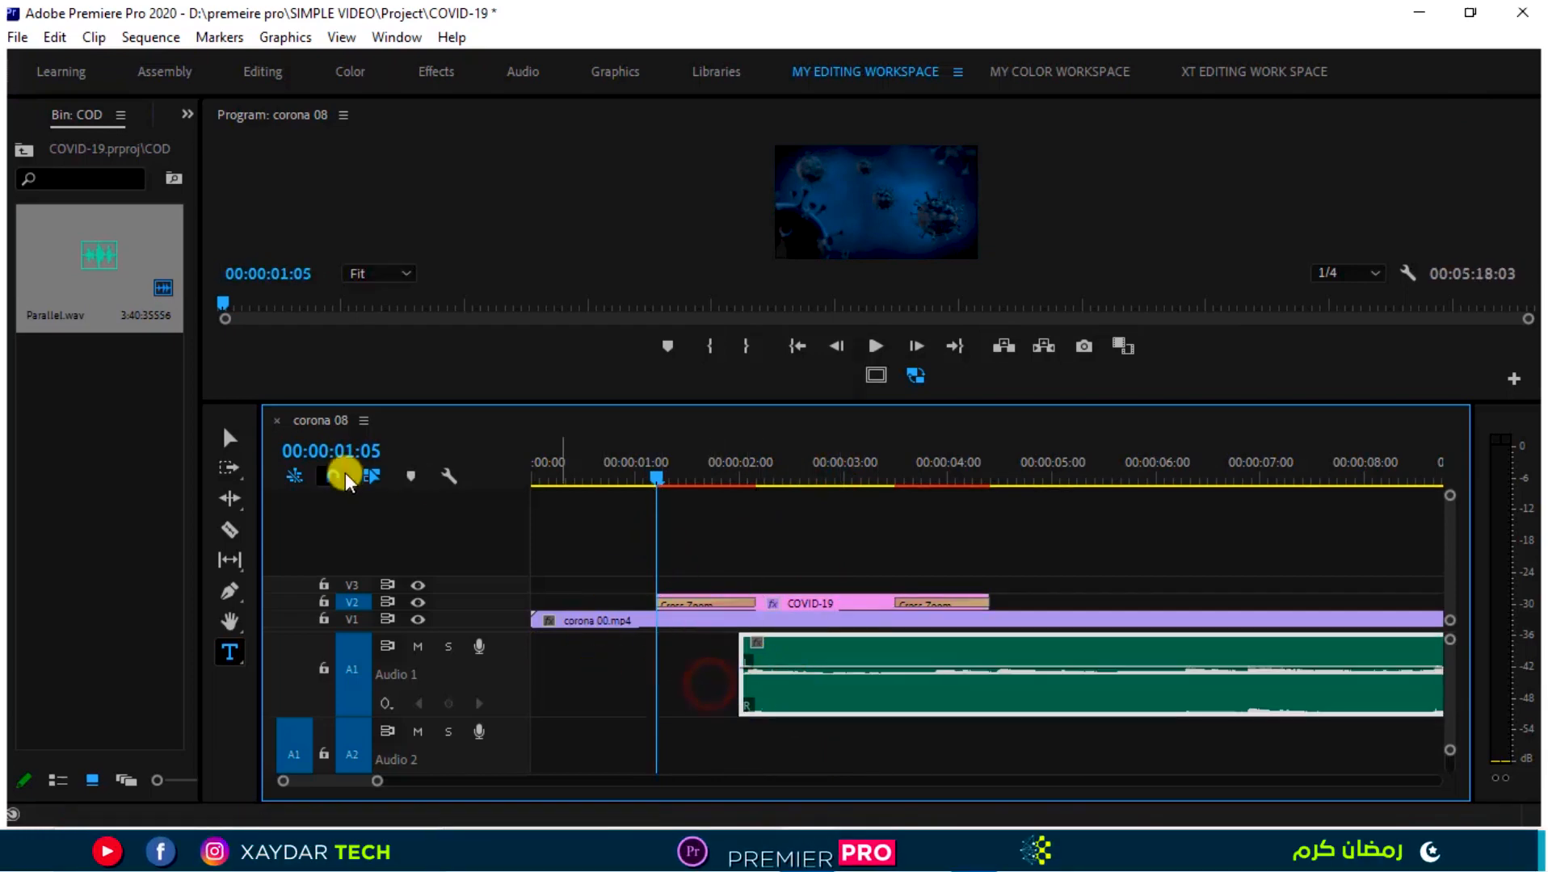
left_click(337, 481)
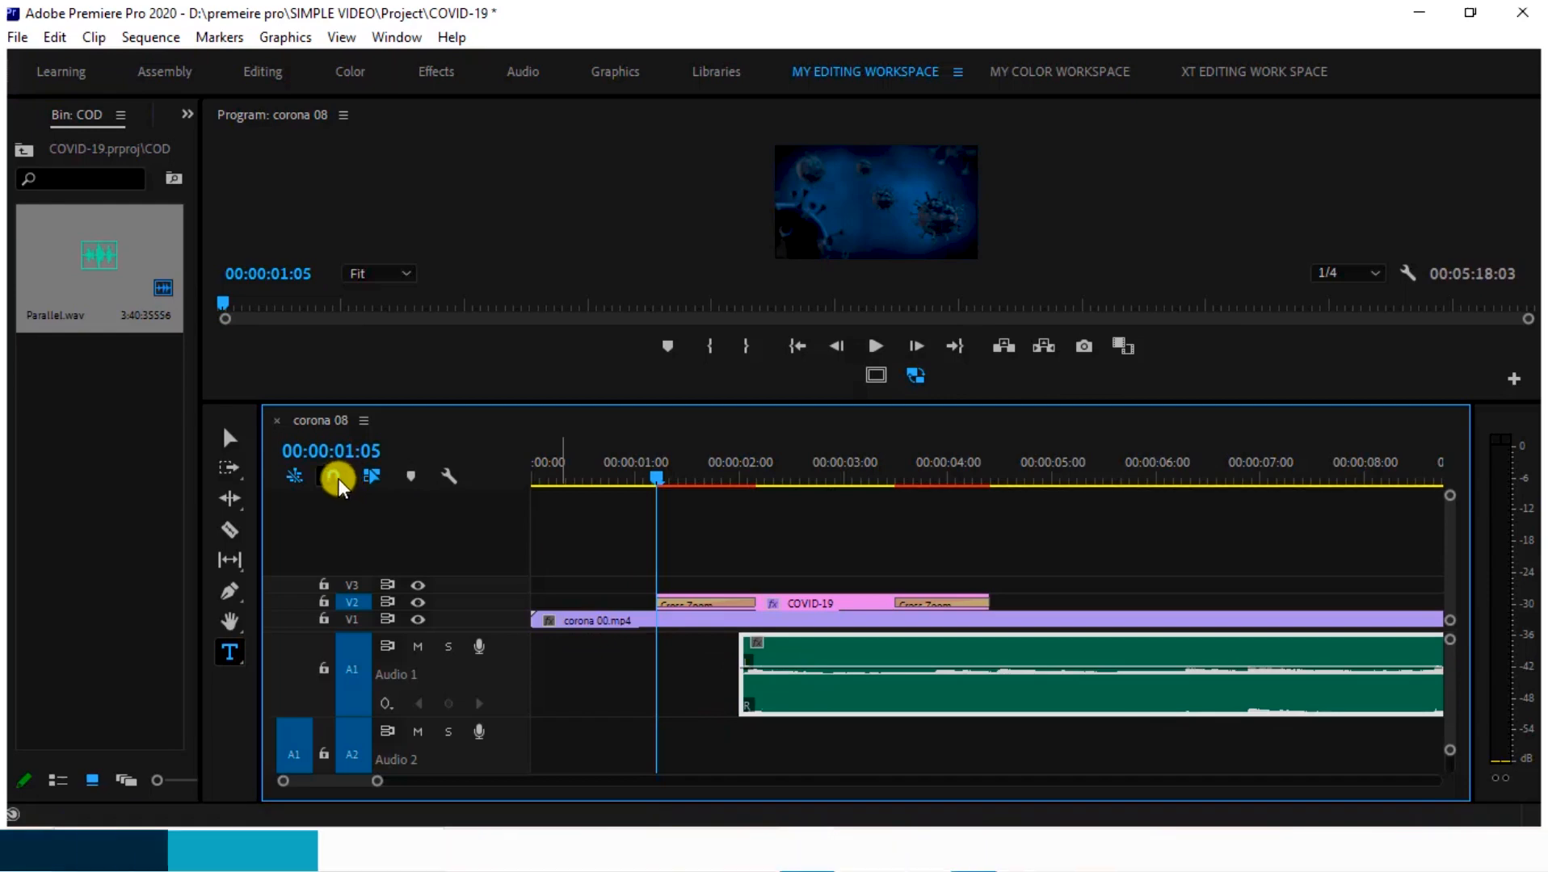
left_click_drag(799, 713, 721, 691)
left_click(338, 475)
left_click_drag(848, 702, 790, 698)
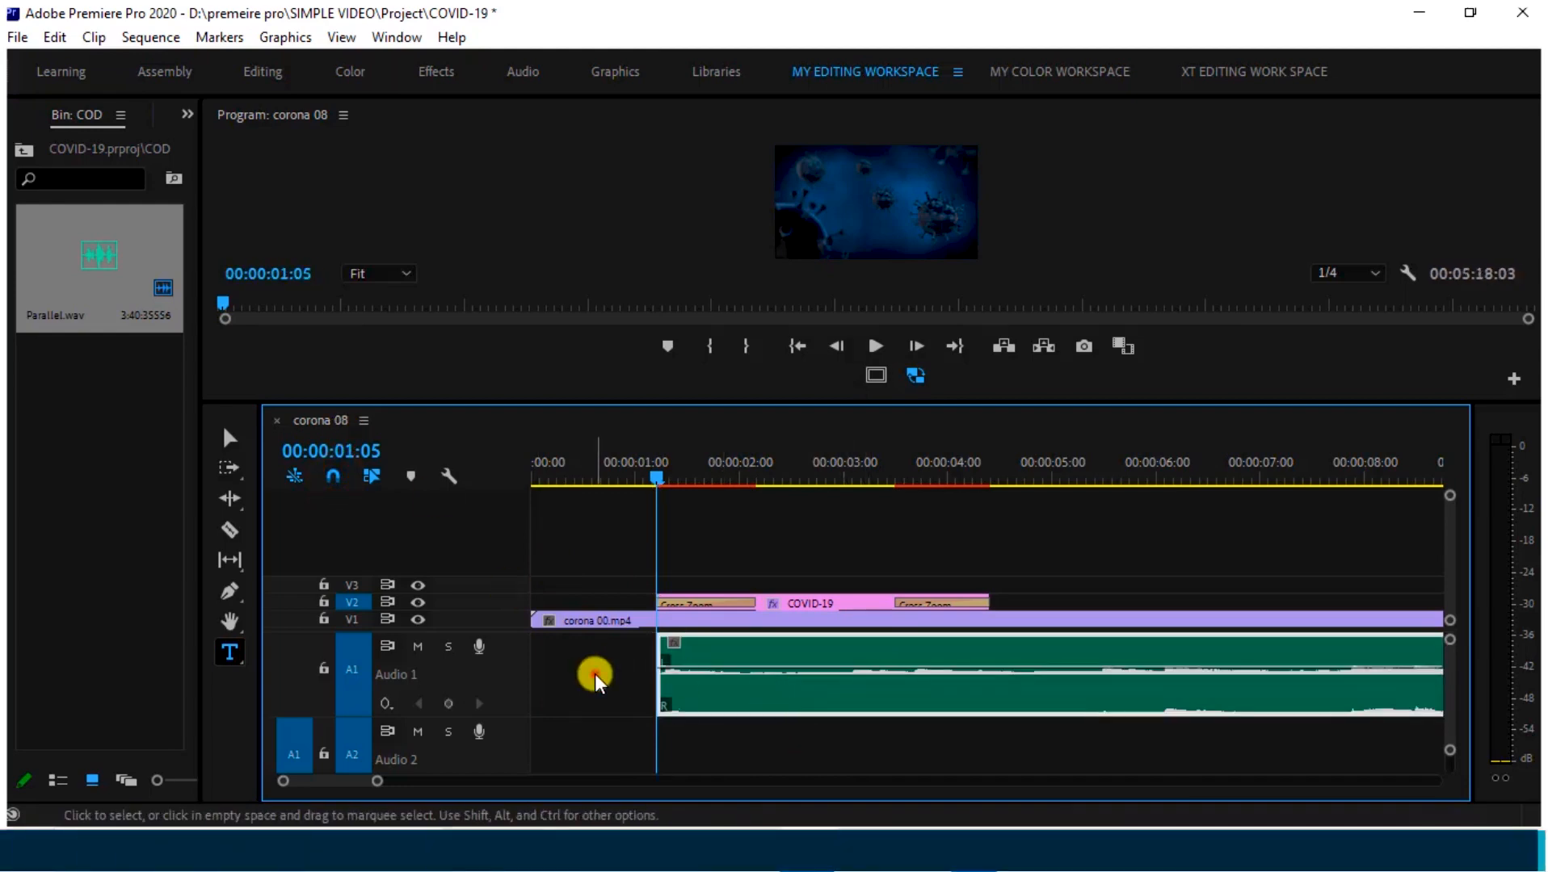
left_click(593, 674)
left_click(633, 557)
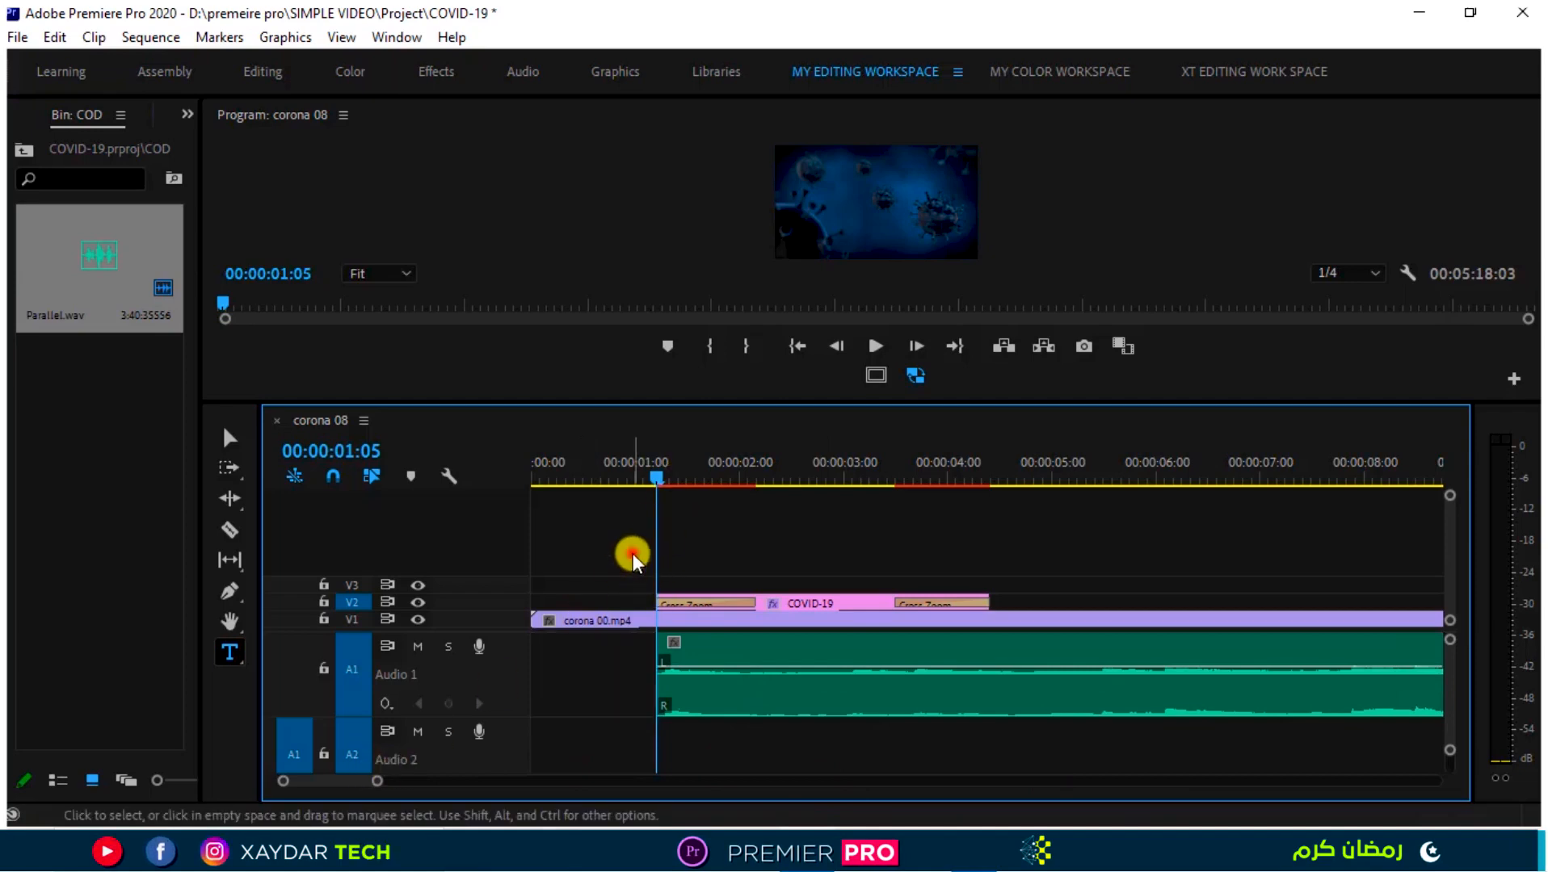
Play the sequence from the start to check the music's timing against the title's opening transition.
left_click(646, 475)
key("Home")
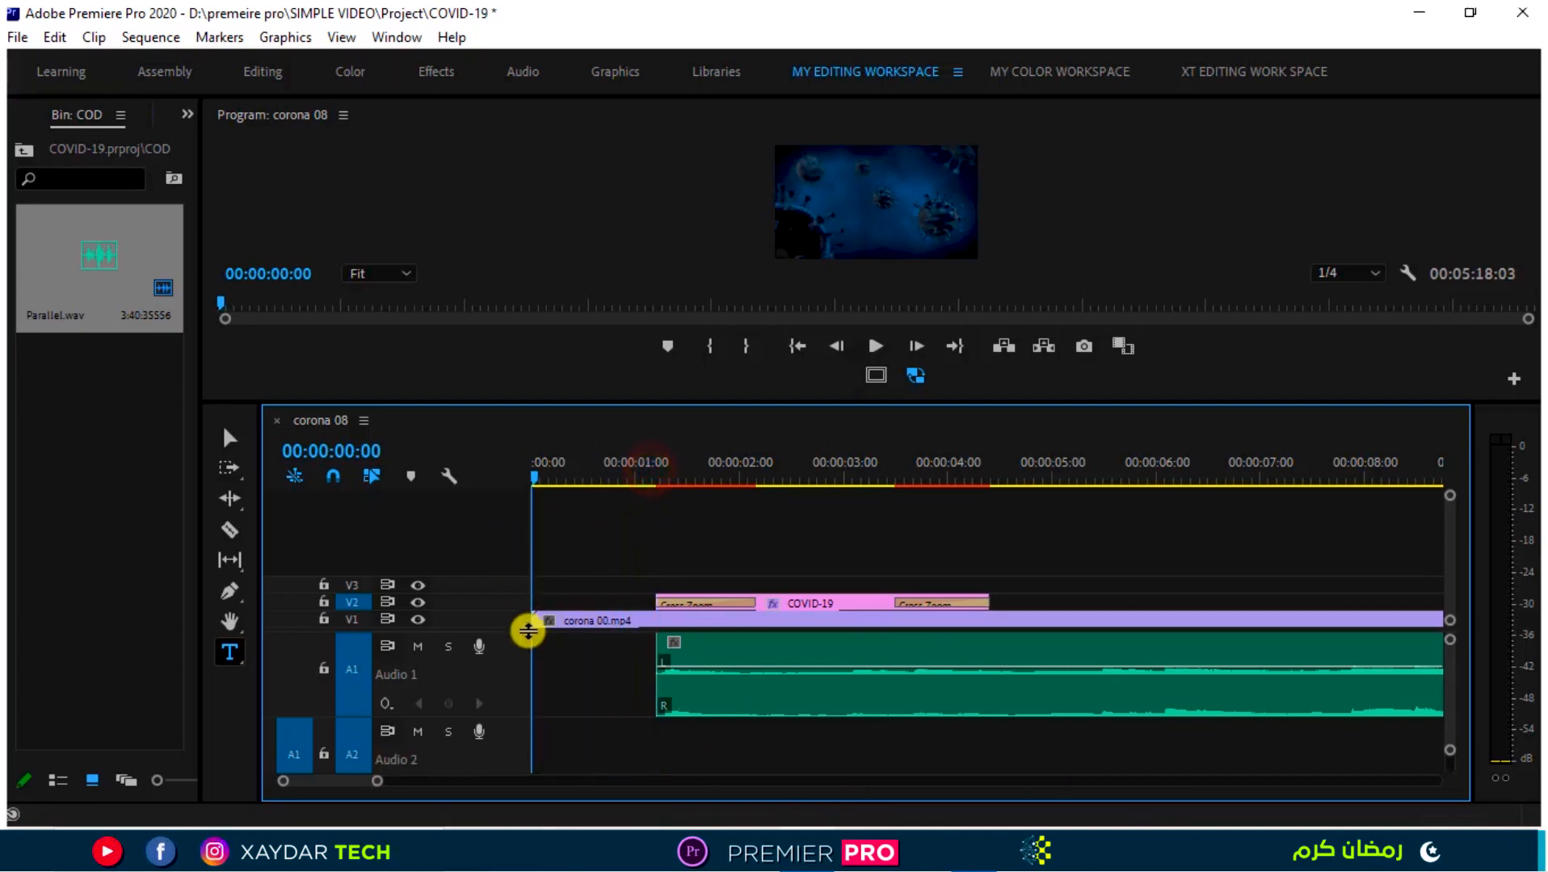
key("space")
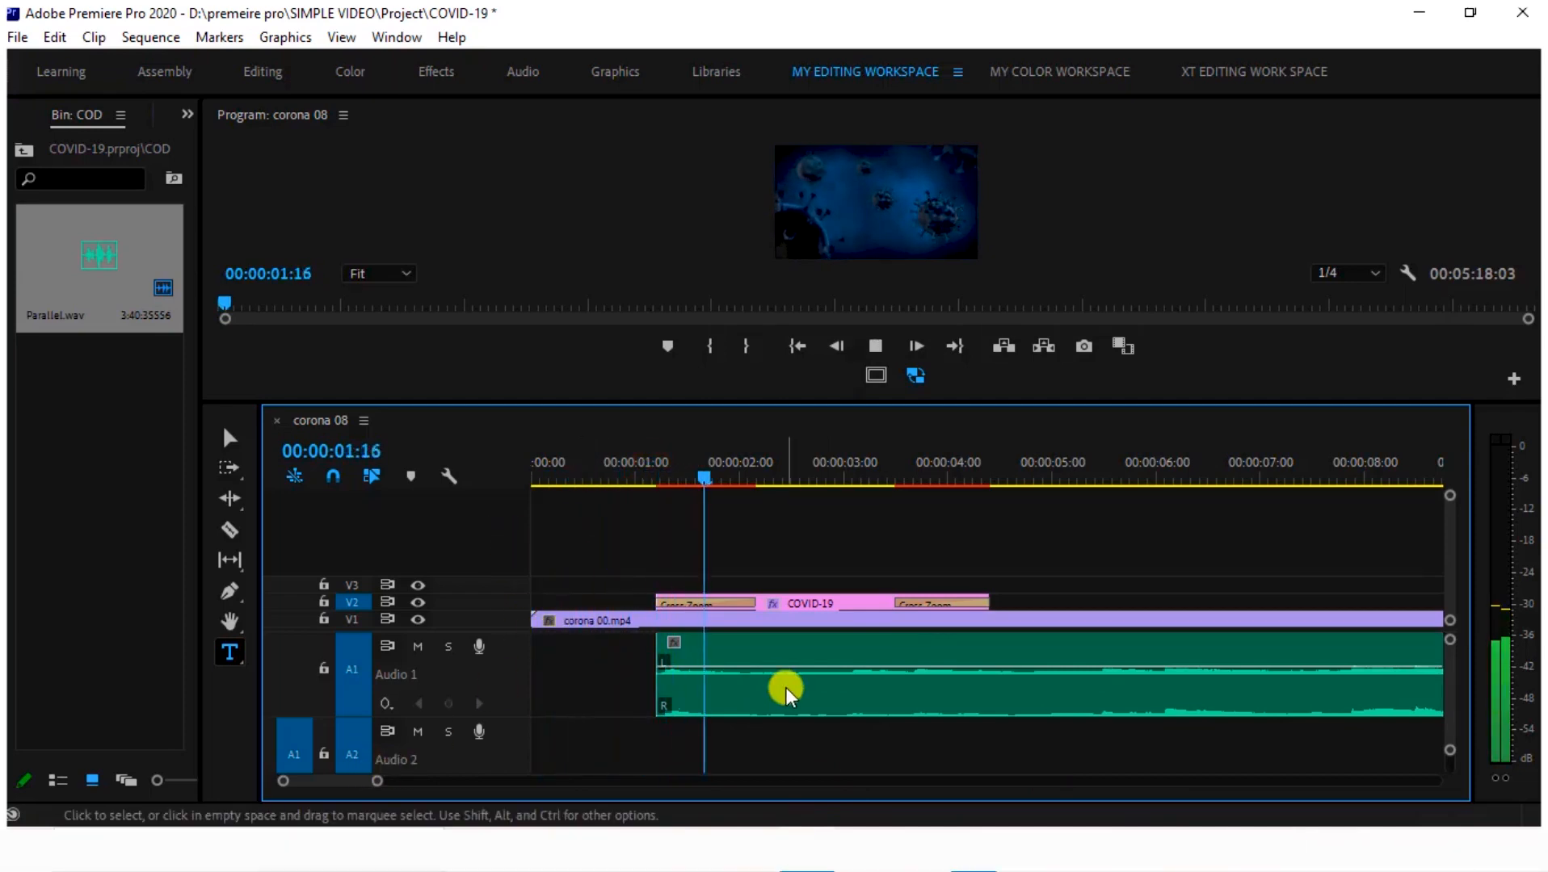
key("space")
Extend the audio clip's start edge back to the beginning of the sequence and preview it with the title's opening transition.
left_click_drag(656, 657, 496, 667)
left_click_drag(763, 475, 494, 563)
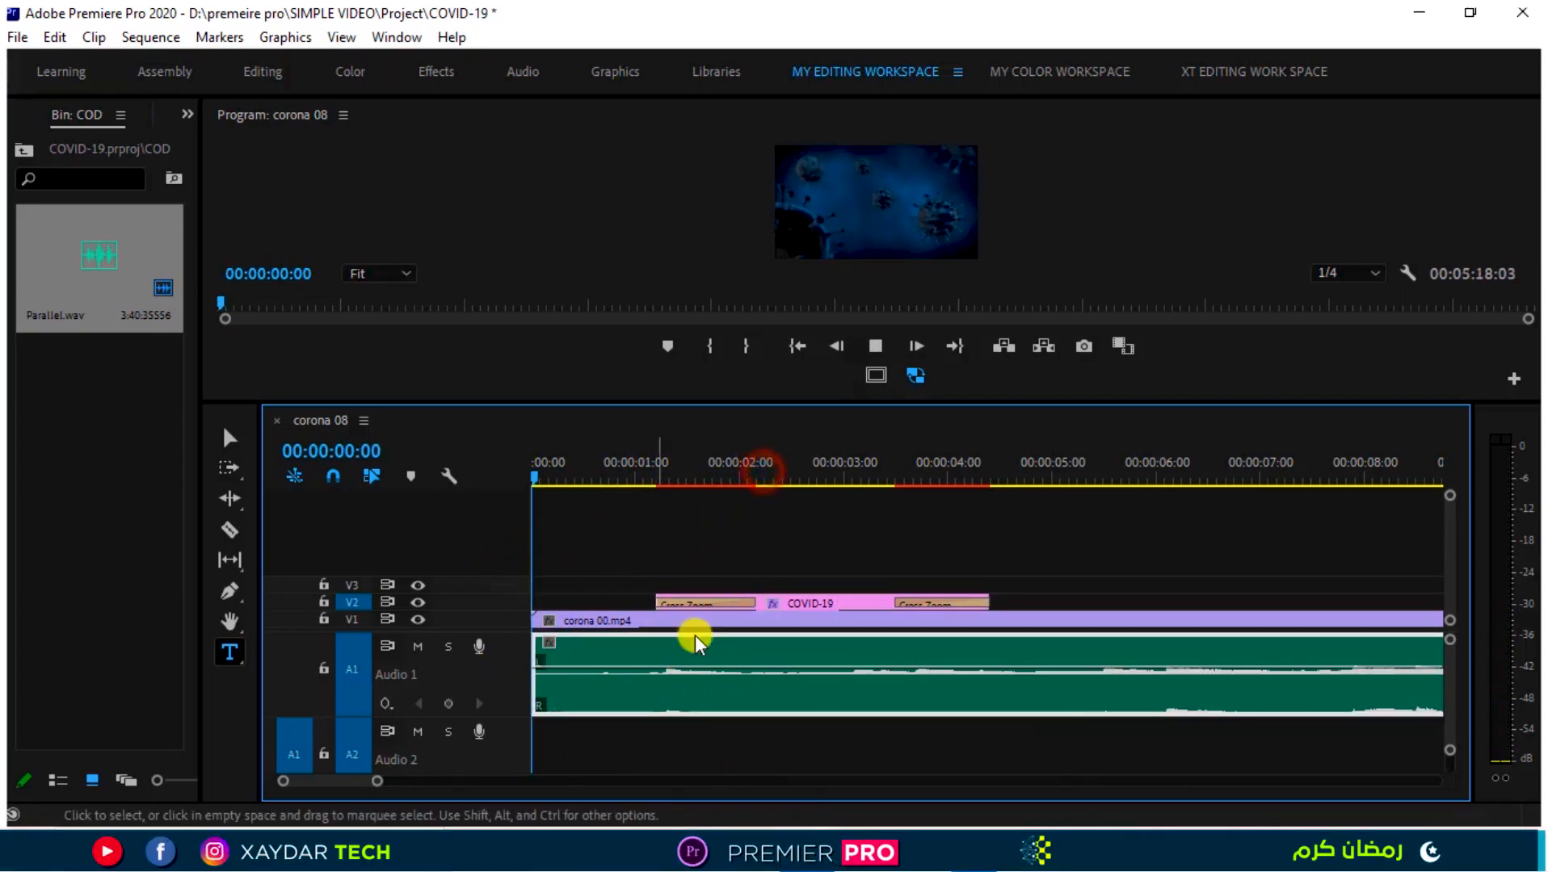
key("space")
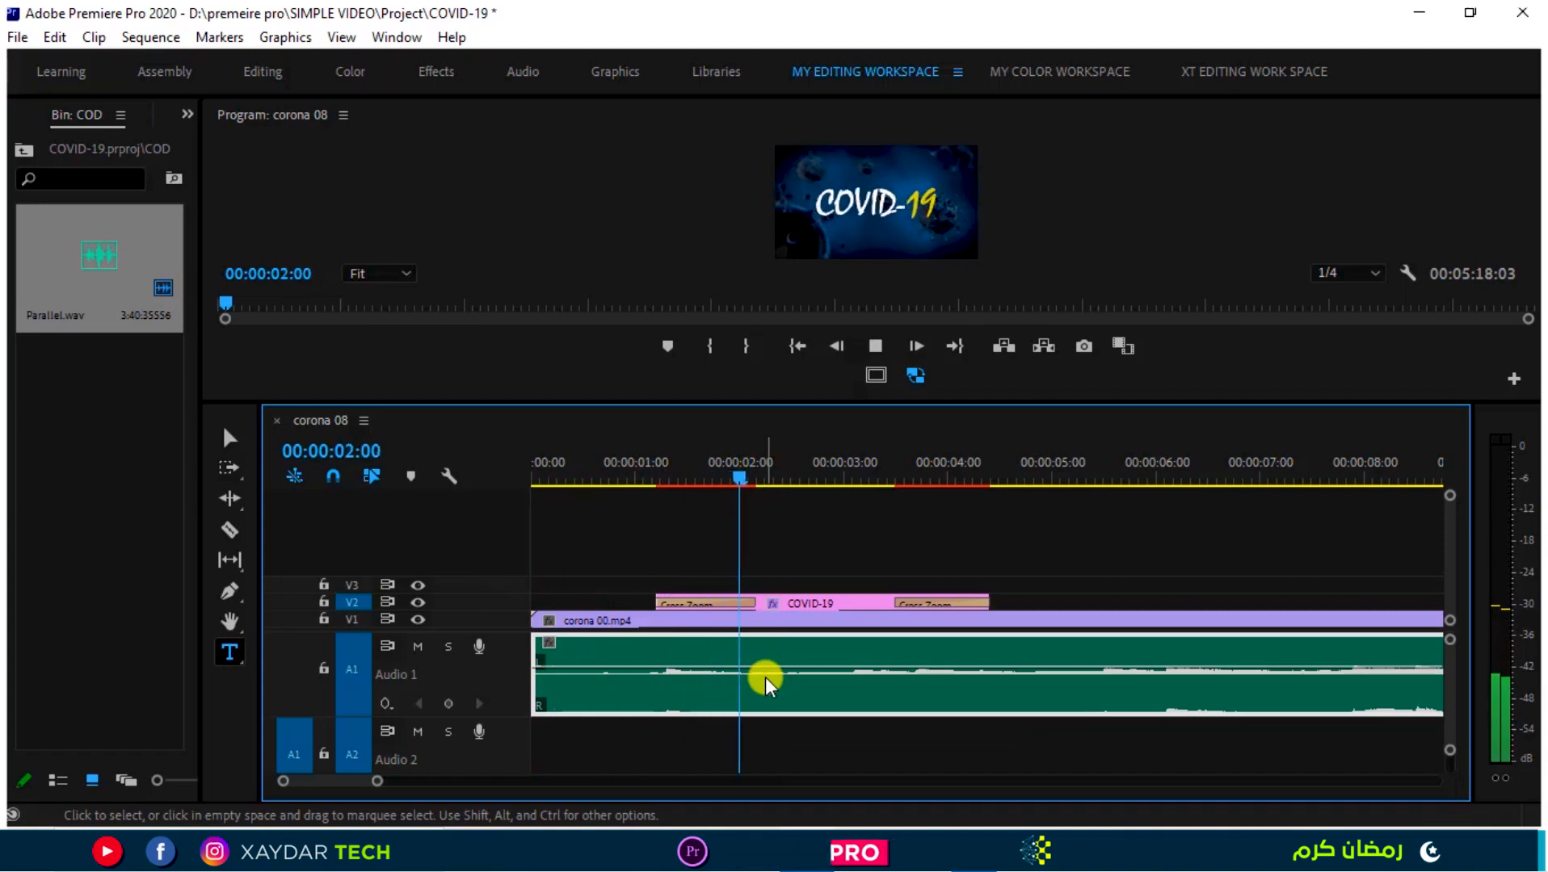
left_click(767, 485)
left_click_drag(772, 485, 651, 525)
key("space")
left_click_drag(747, 467, 714, 508)
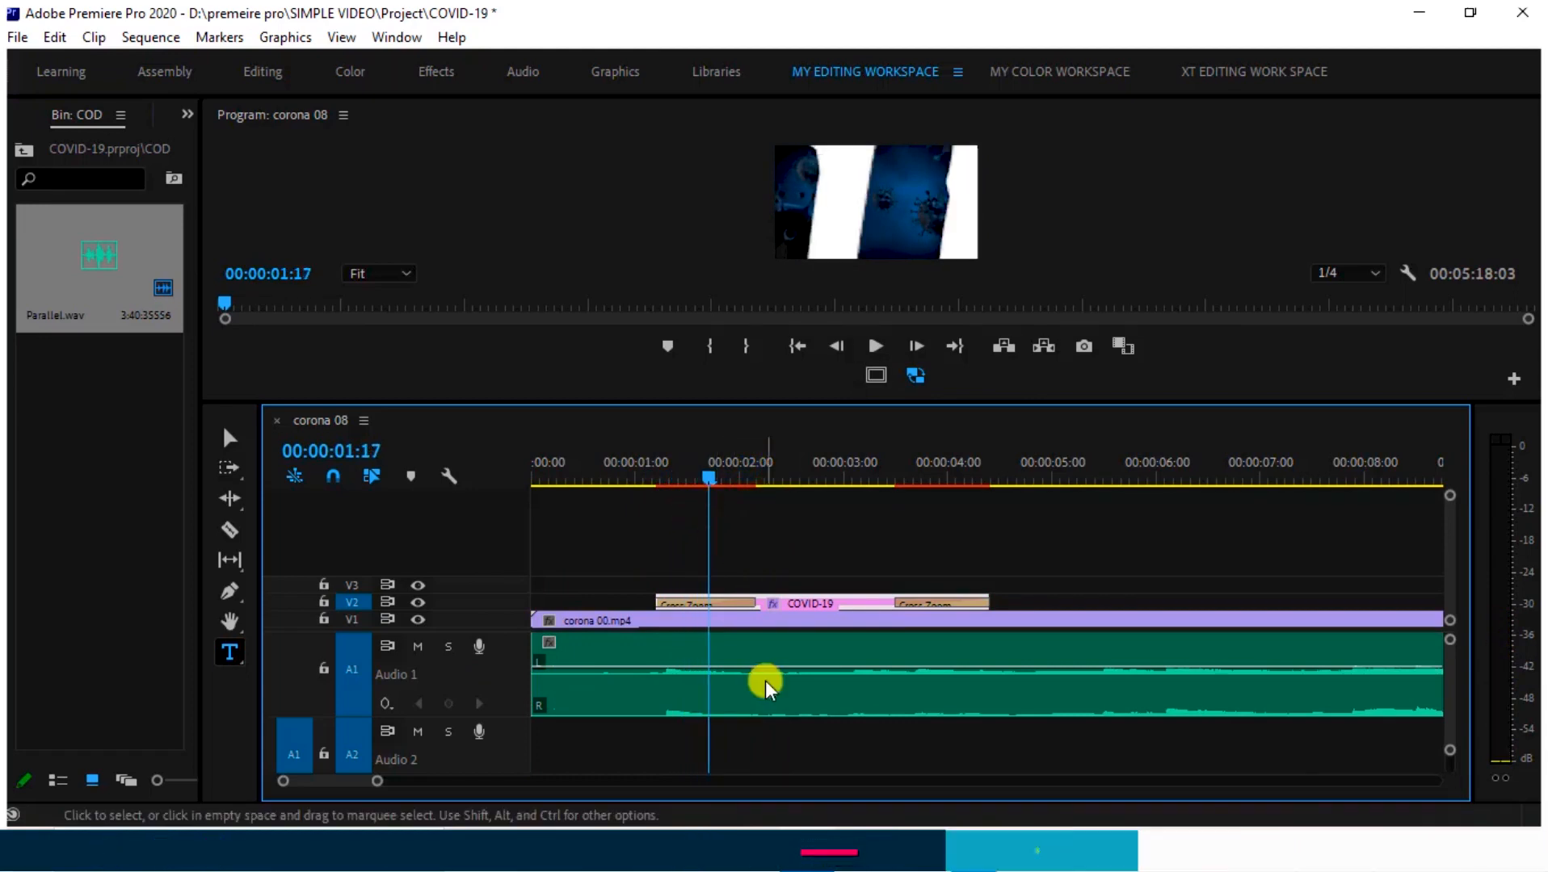
Shift the audio clip on A1 about half a second later and play the sequence from the start.
mouse_move(763, 648)
left_mouse_down()
mouse_move(841, 646)
mouse_move(780, 652)
left_mouse_up()
key("space")
key("space")
left_click_drag(791, 480, 530, 537)
key("space")
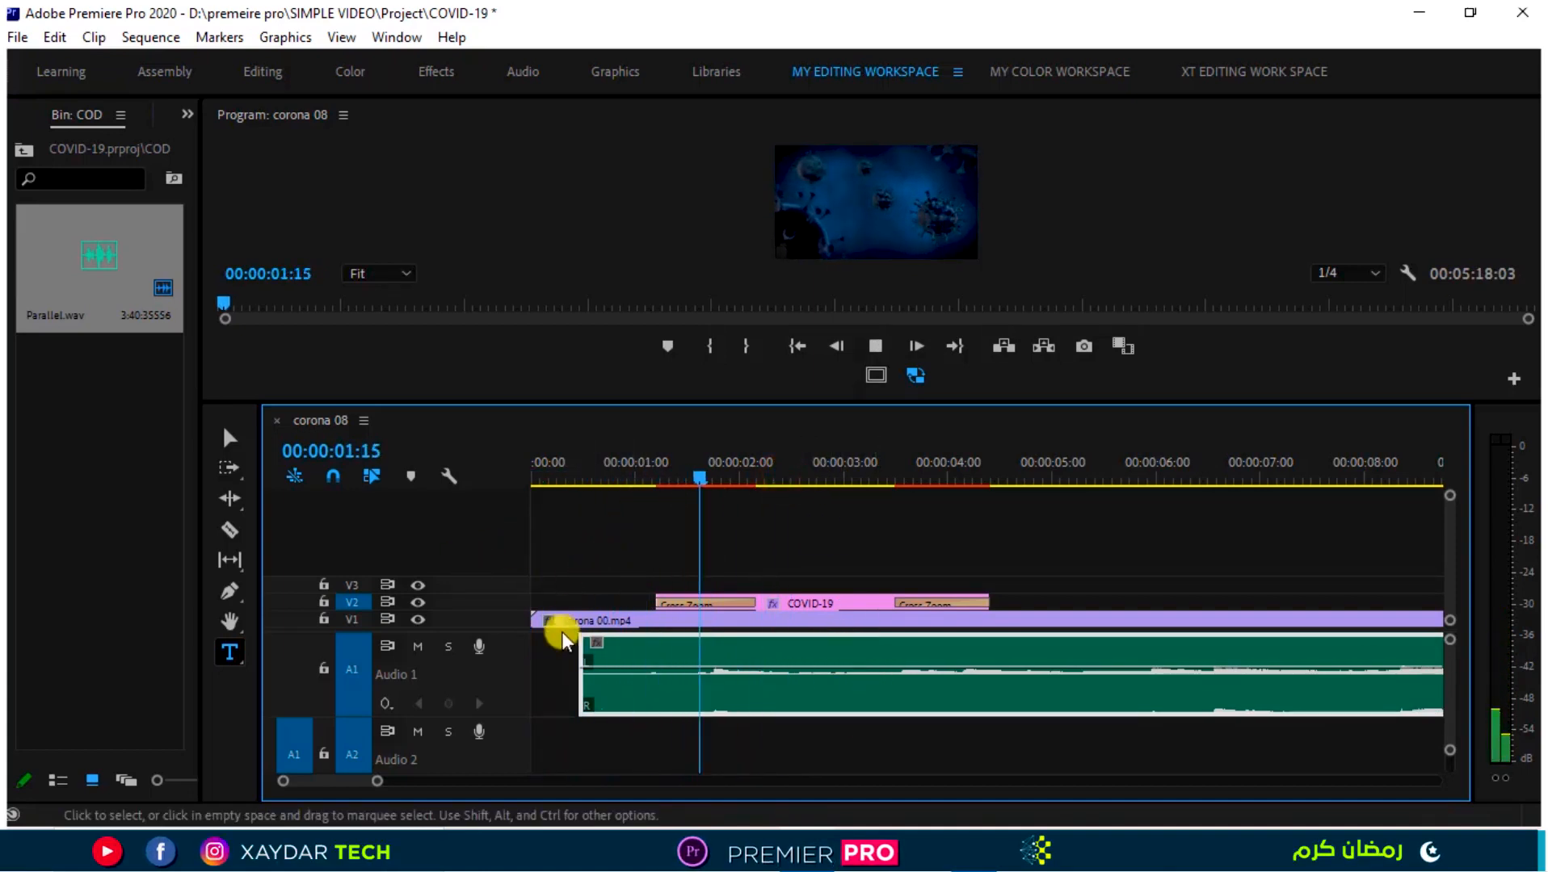
Extend the shifted audio clip's start edge back to the sequence start and preview the opening with the title.
left_click_drag(580, 685, 492, 689)
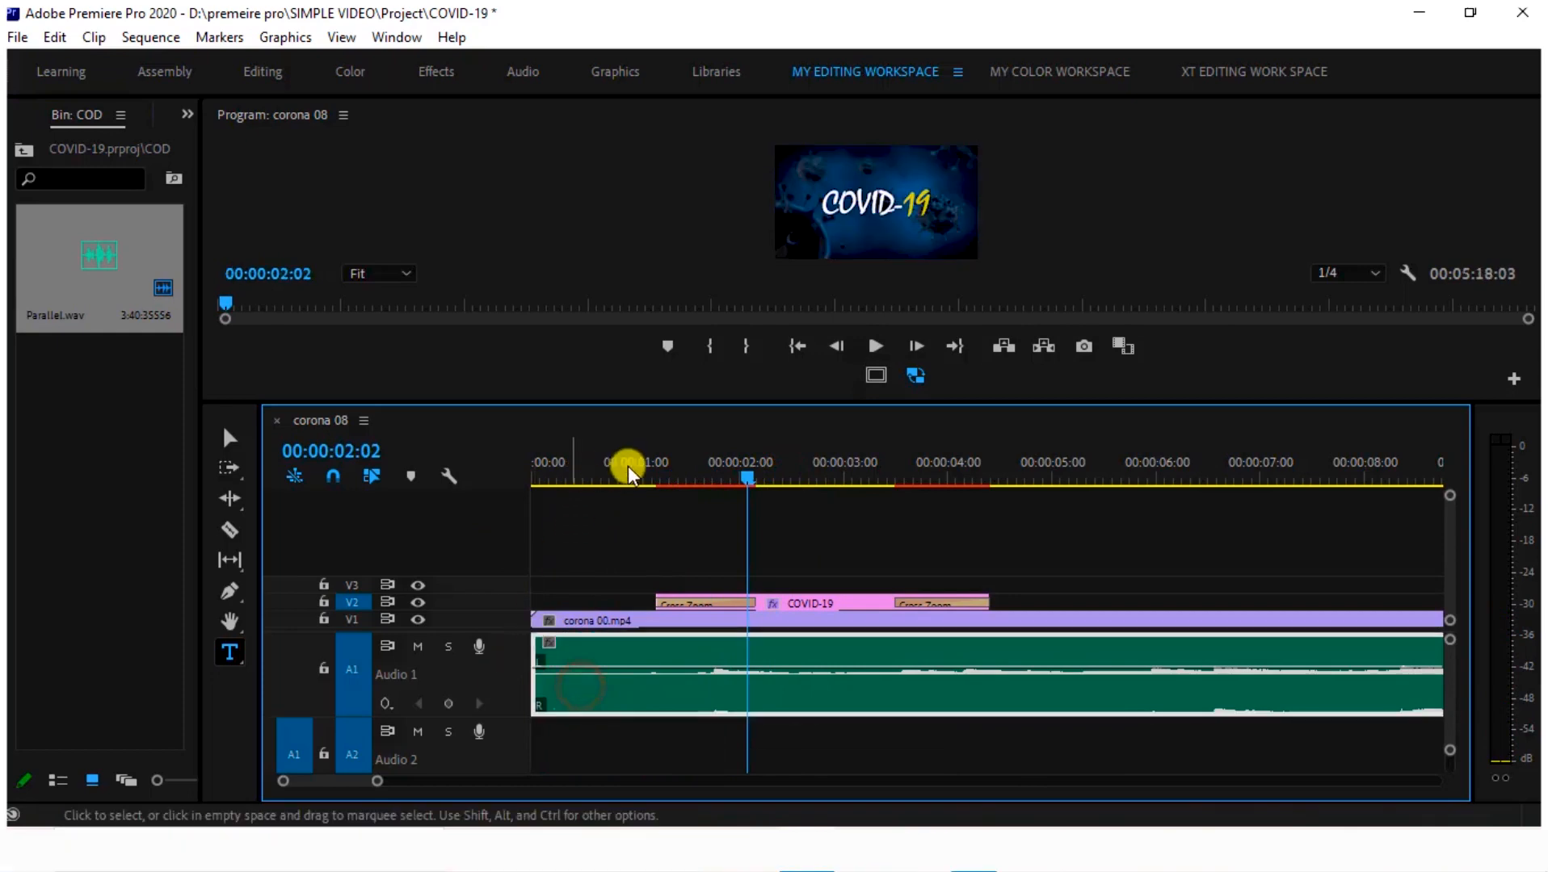
left_click_drag(619, 473, 319, 489)
key("space")
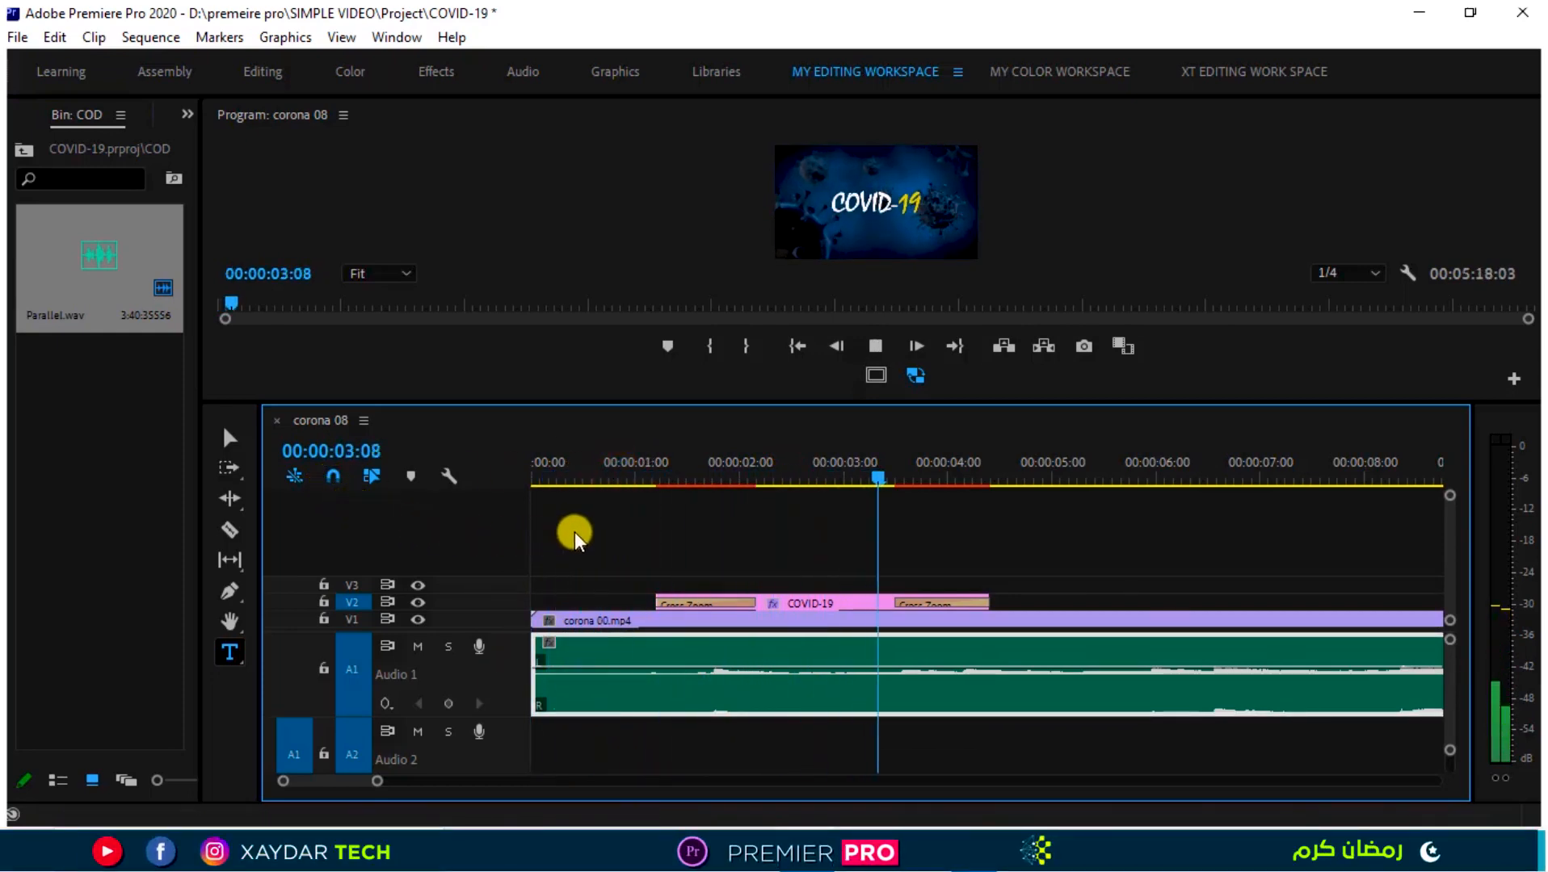
key("space")
Apply the Cross Dissolve video transition to the start of corona 00.mp4 on V1.
left_click(564, 621)
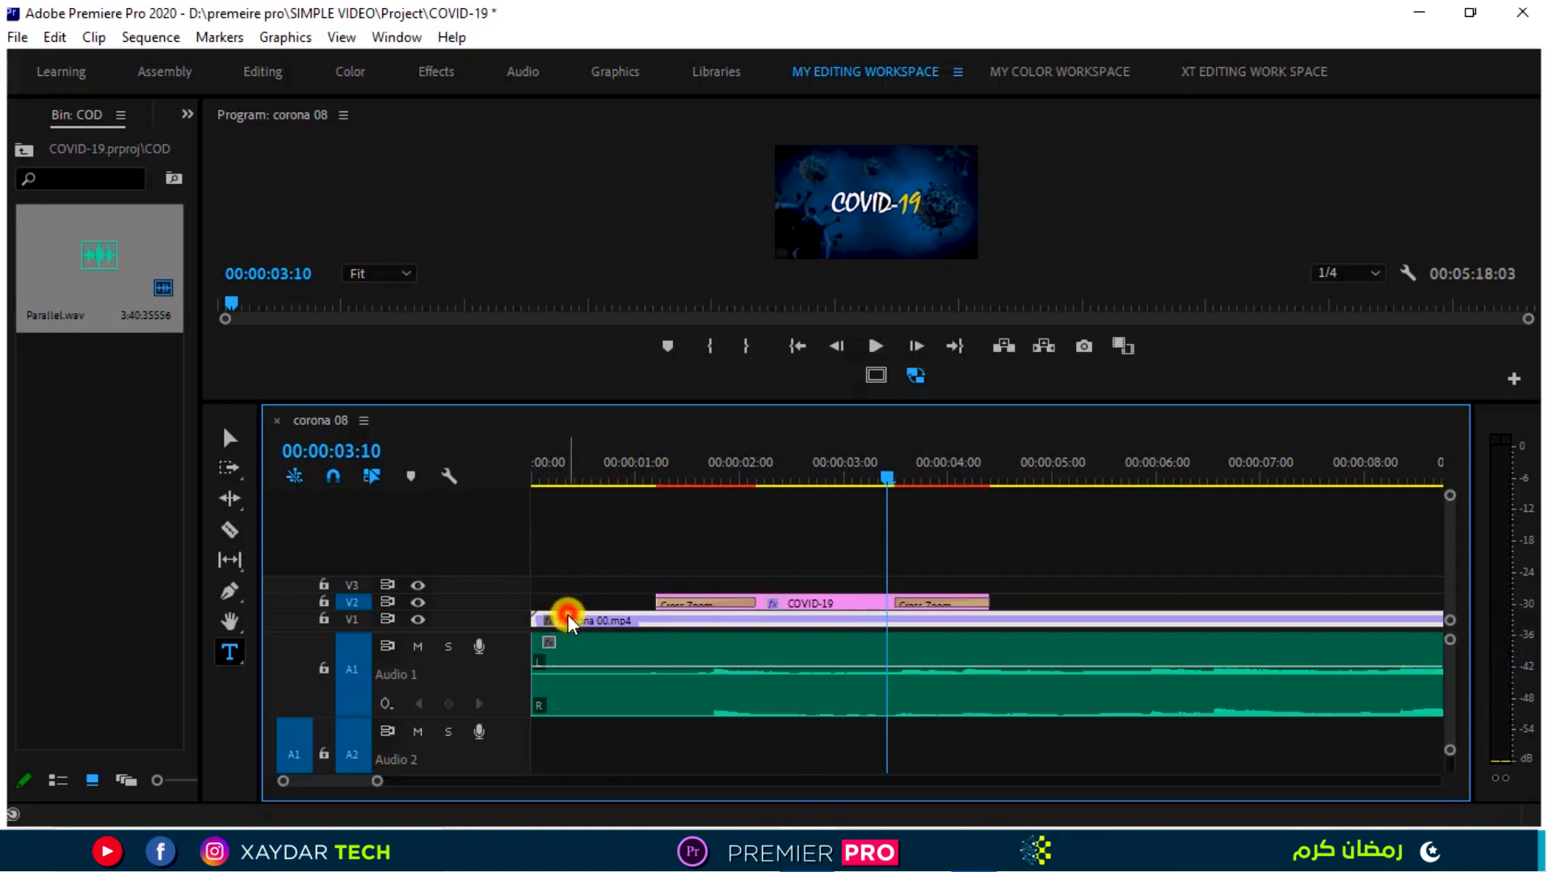
left_click(188, 115)
left_click(251, 295)
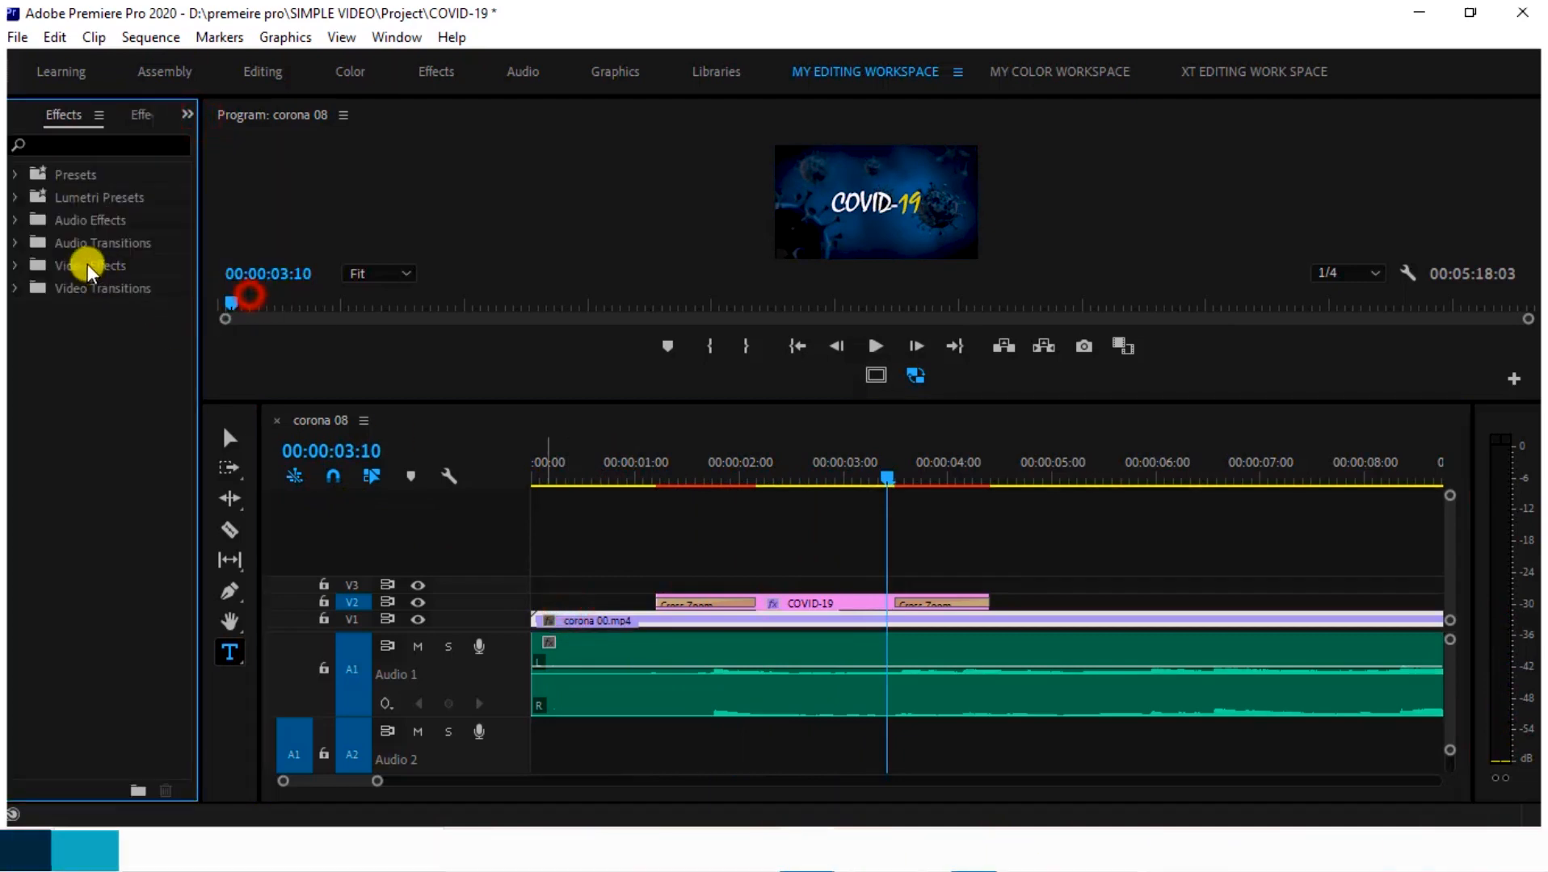
left_click(14, 267)
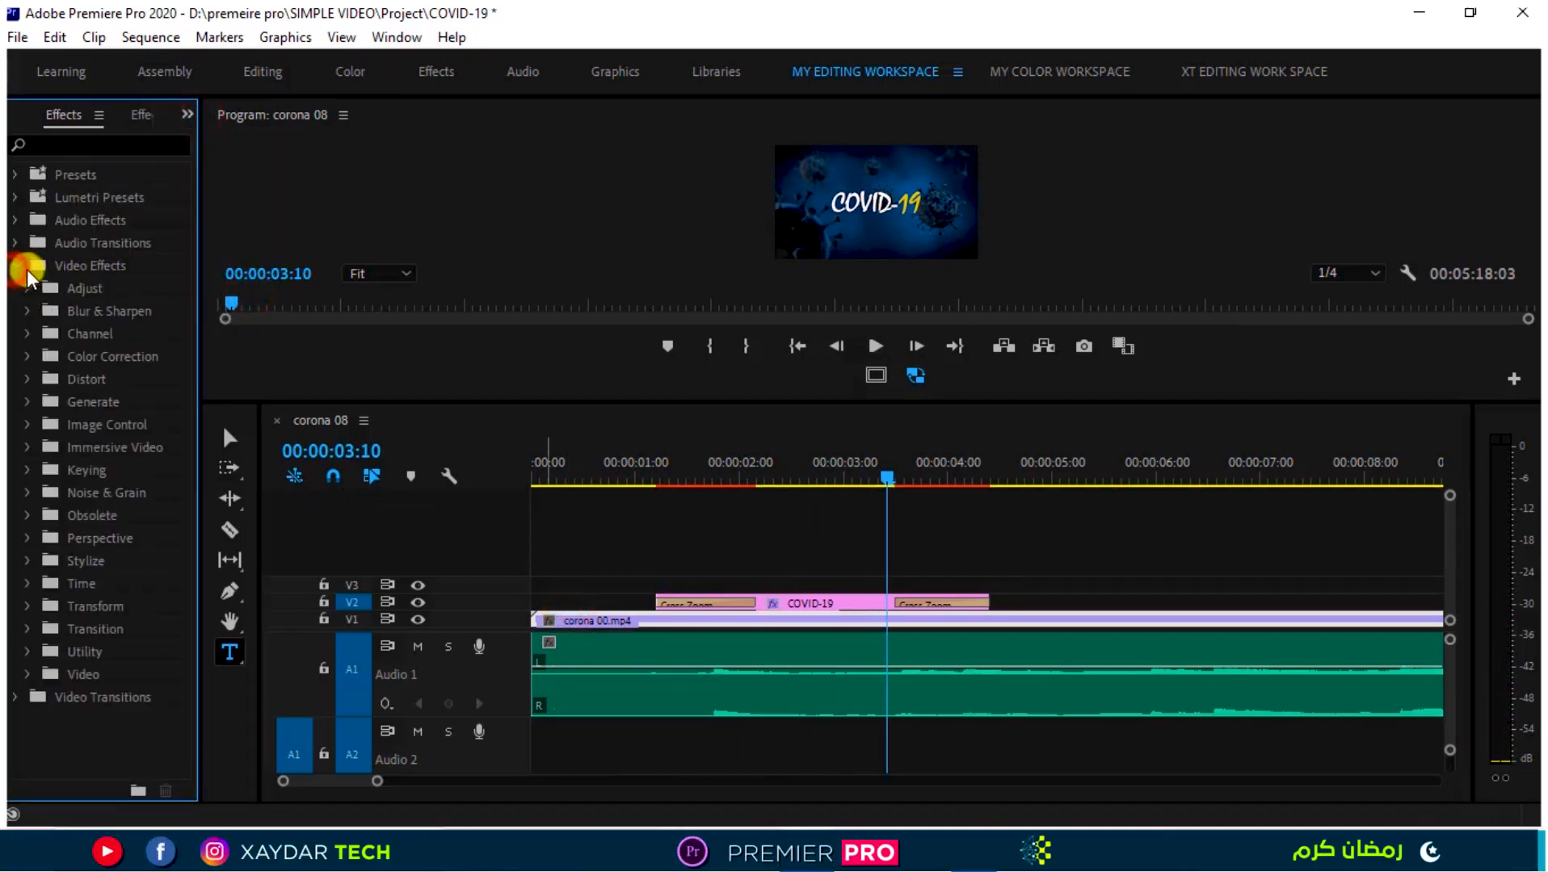
left_click(15, 266)
left_click(16, 288)
left_click(31, 333)
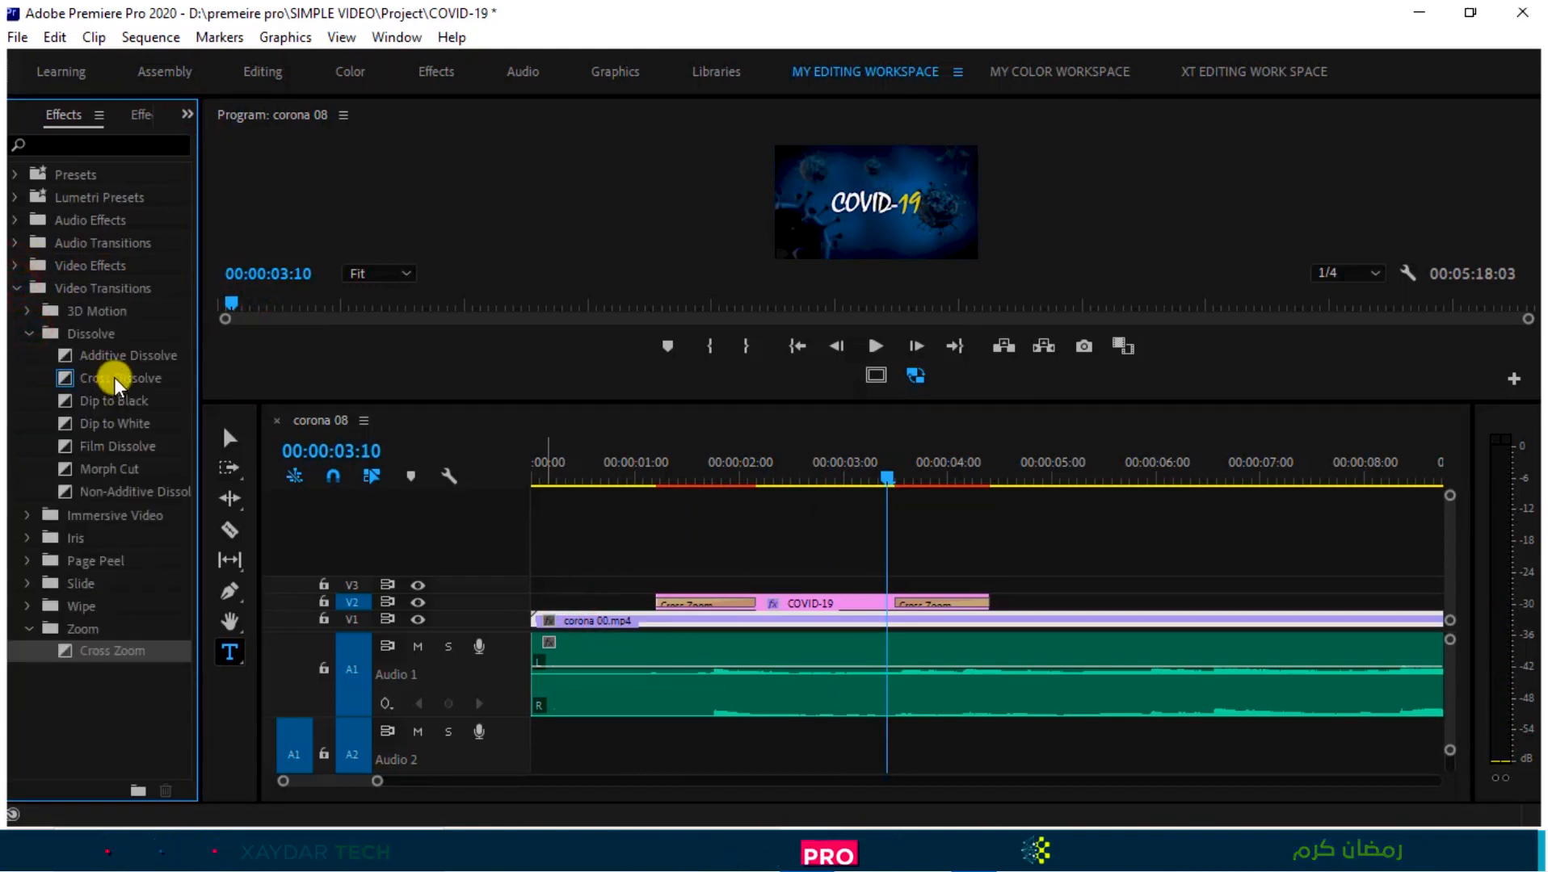
left_click_drag(116, 382, 544, 623)
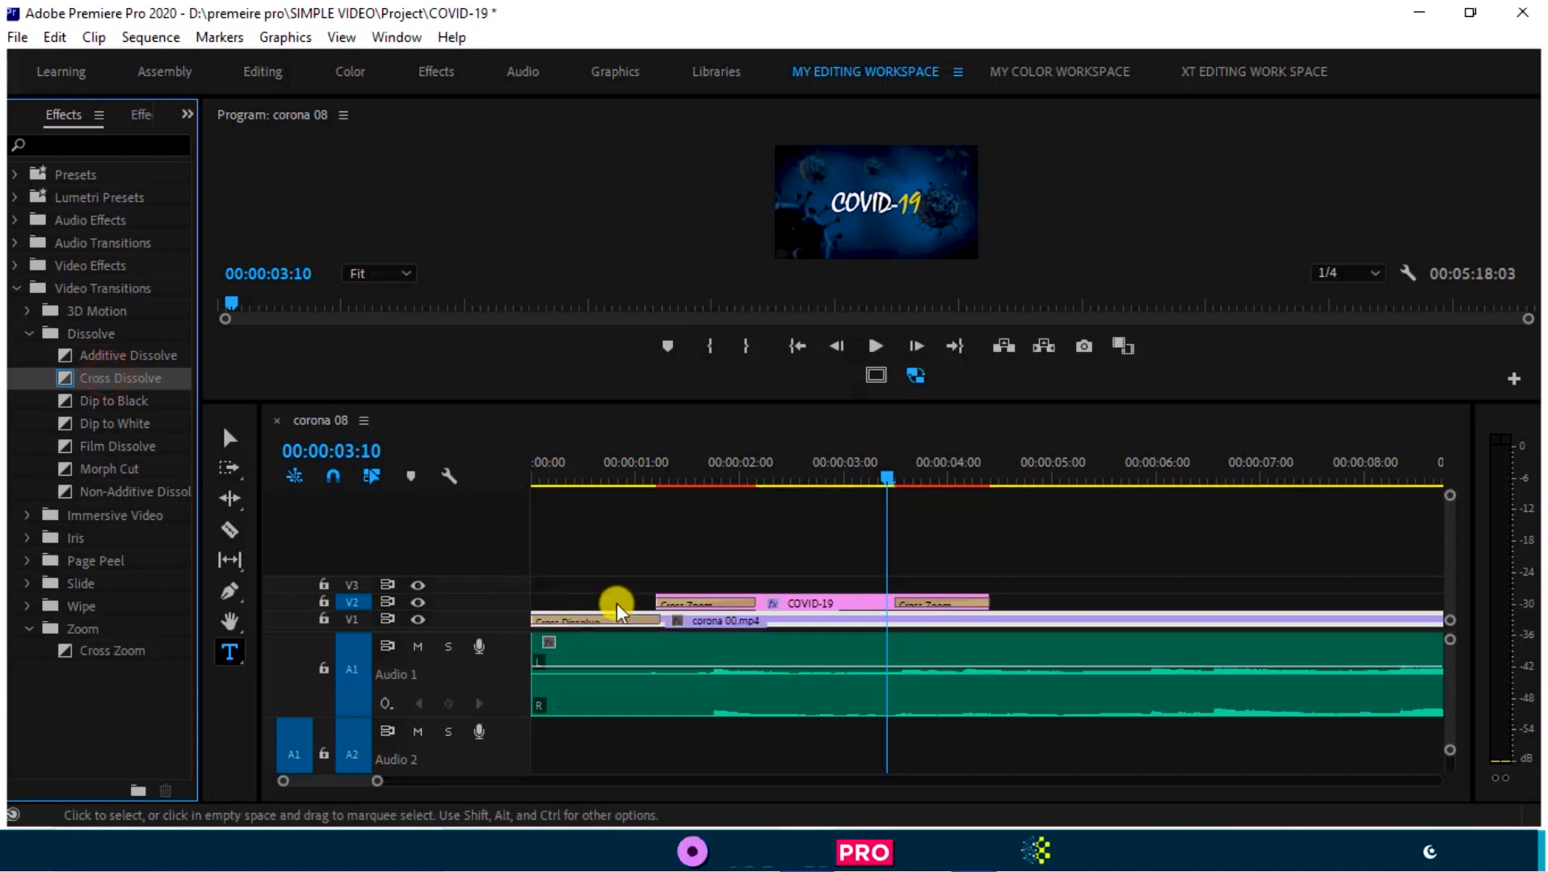
Shorten the opening Cross Dissolve so it ends before the title's first transition, and play the sequence from the start.
left_click_drag(655, 622, 616, 622)
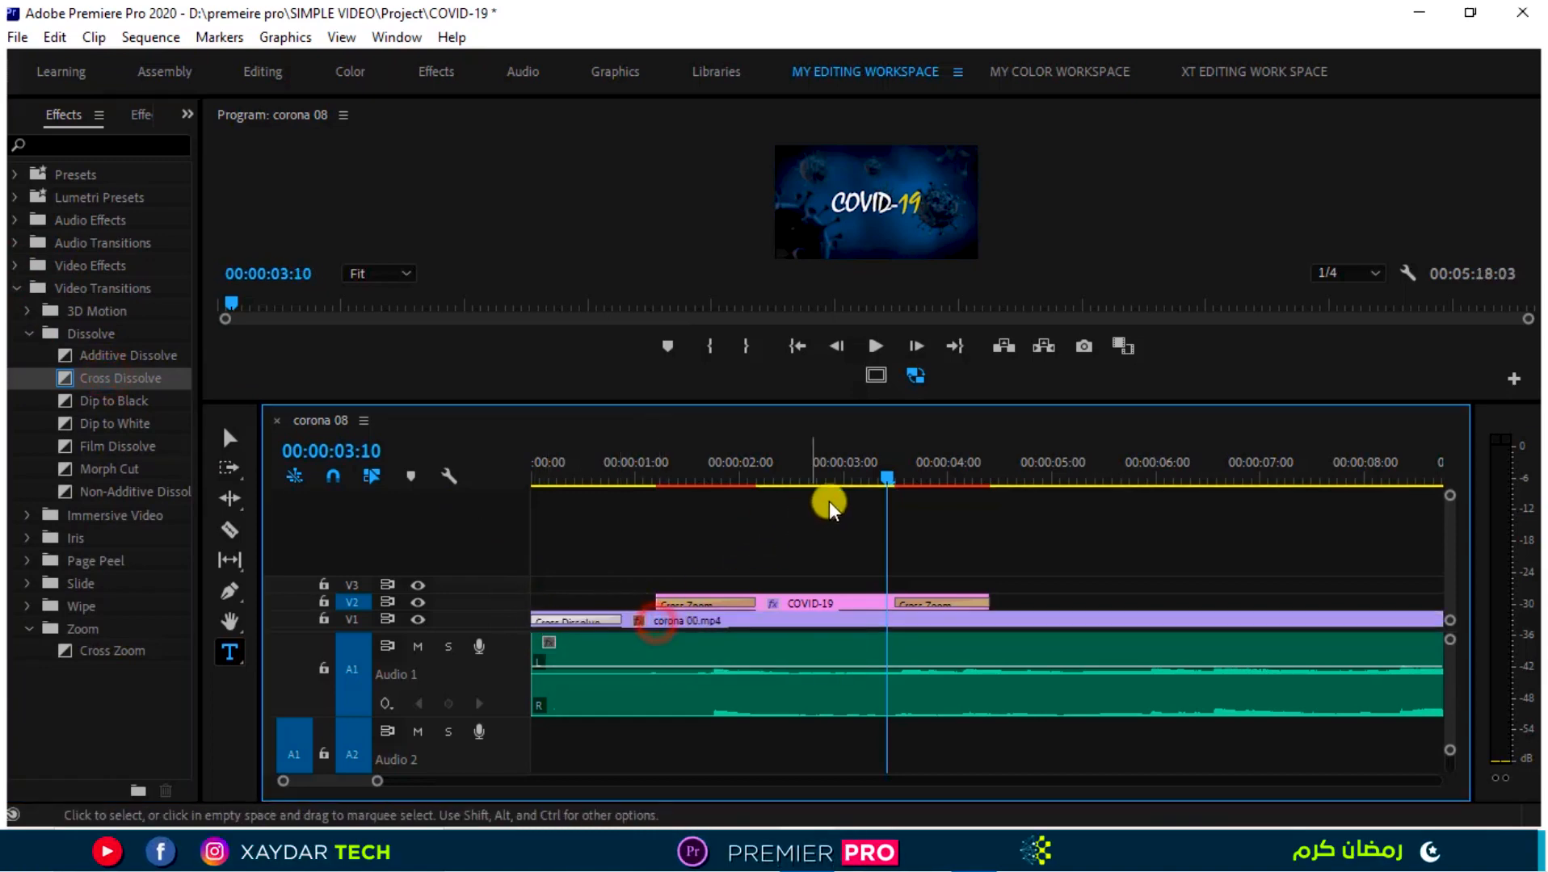
left_click(897, 475)
key("Home")
key("space")
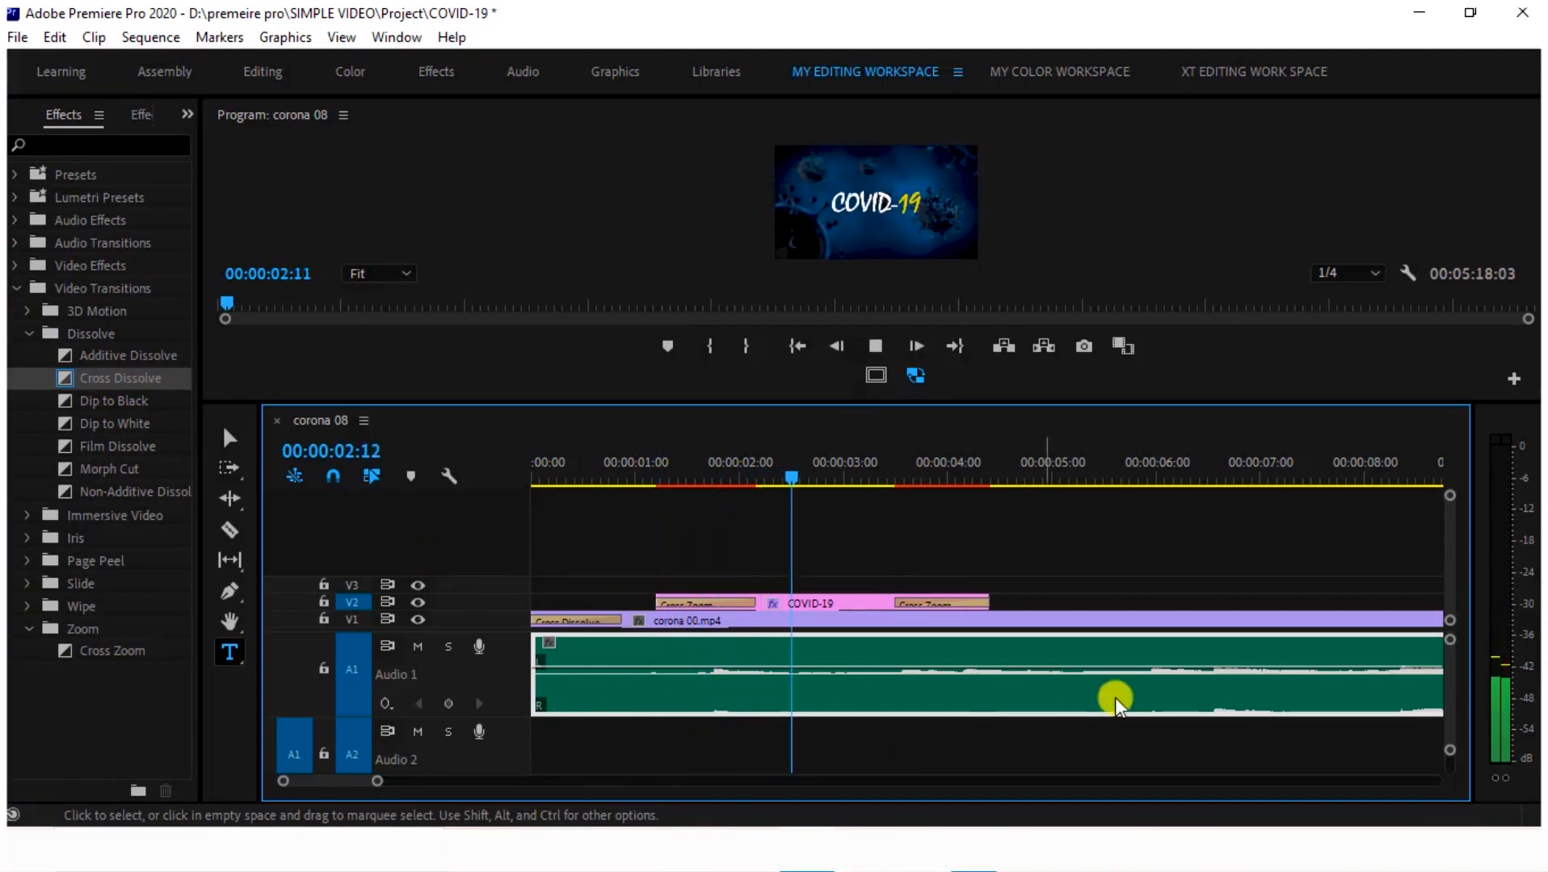
key("Home")
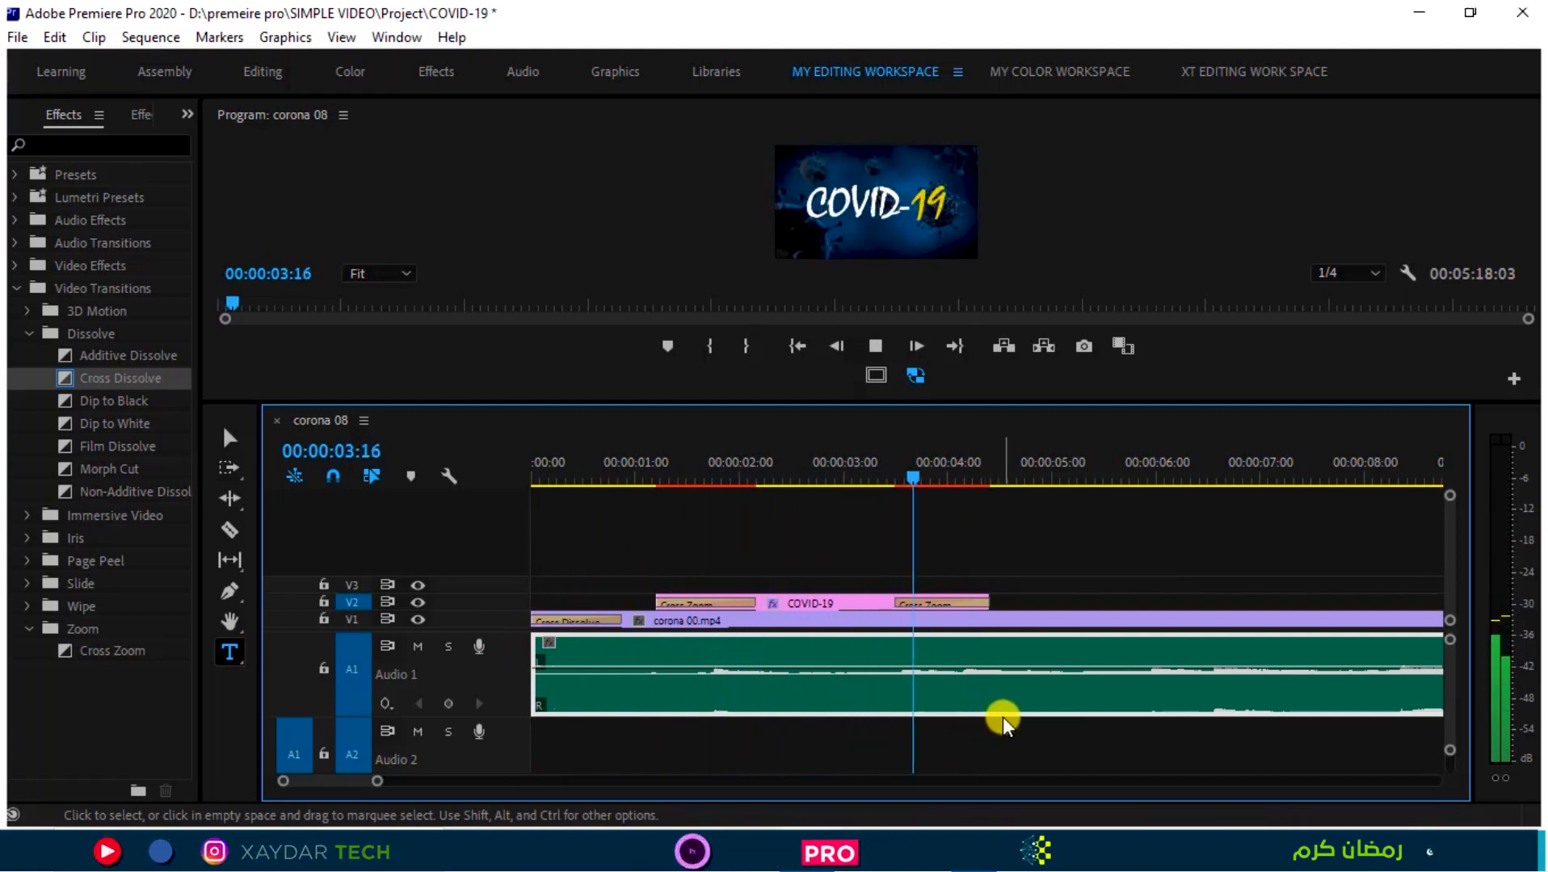
key("space")
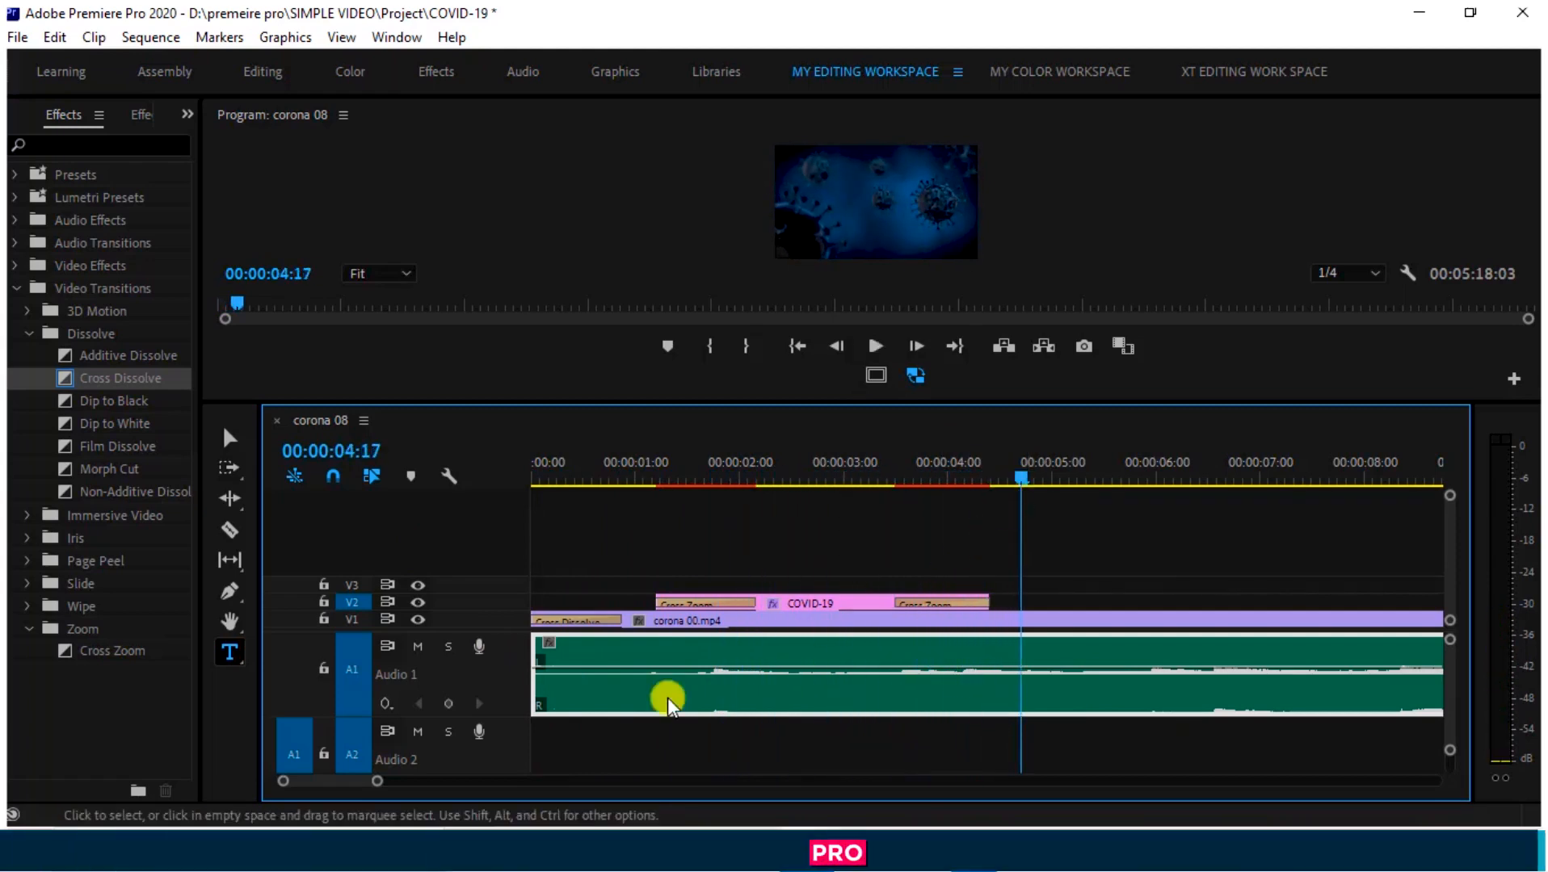
Split corona 00.mp4 on V1 at 00:00:05:21 and ripple-delete the part after the cut.
left_click_drag(377, 784, 484, 781)
key("space")
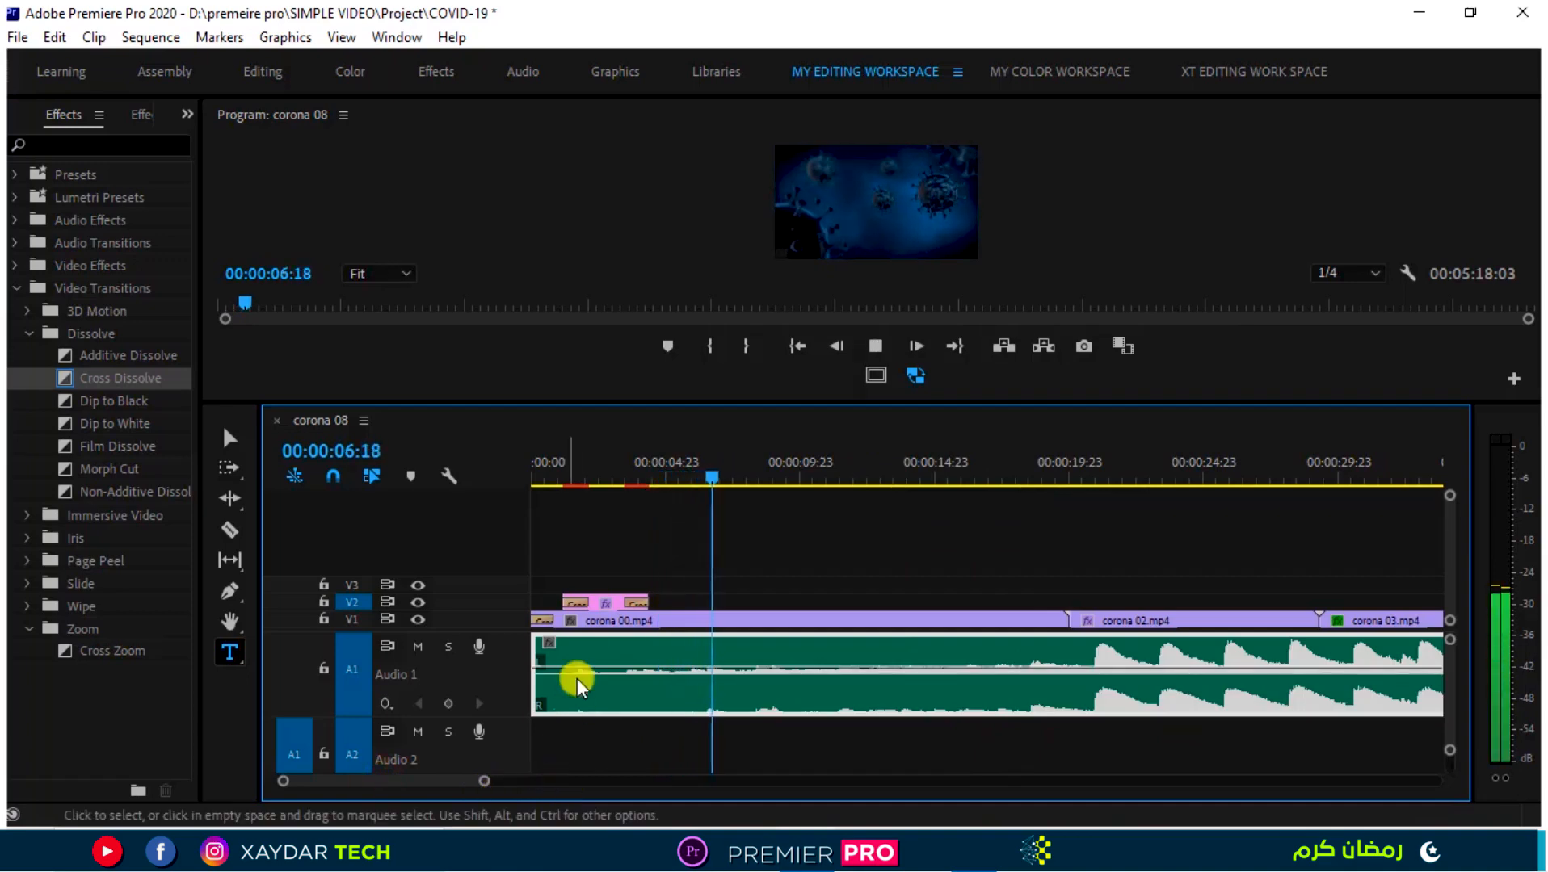
left_click_drag(731, 481, 695, 521)
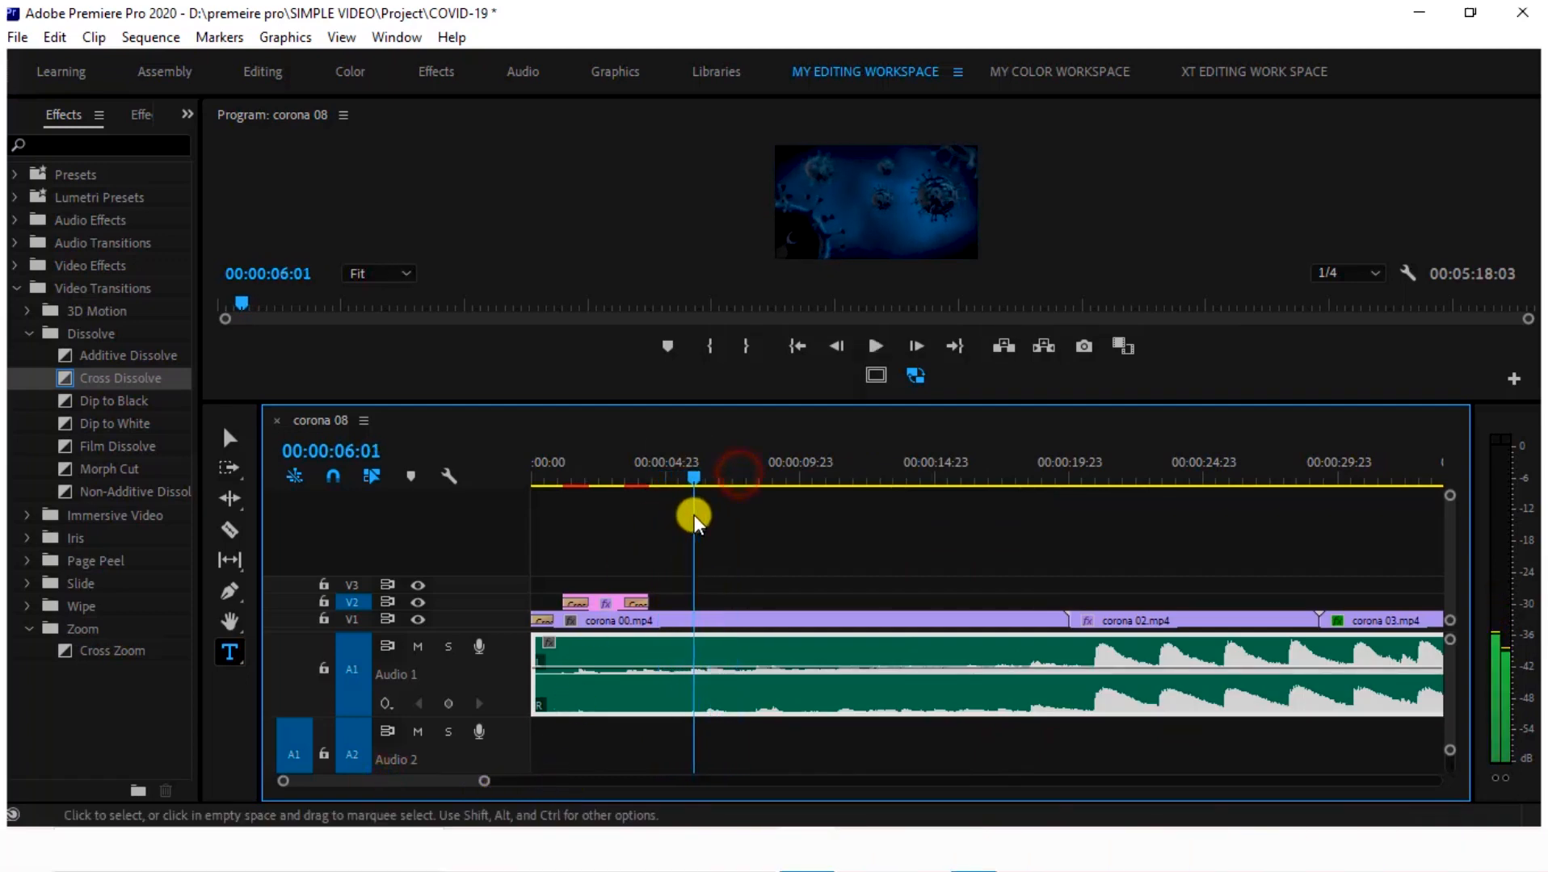
left_click(711, 623)
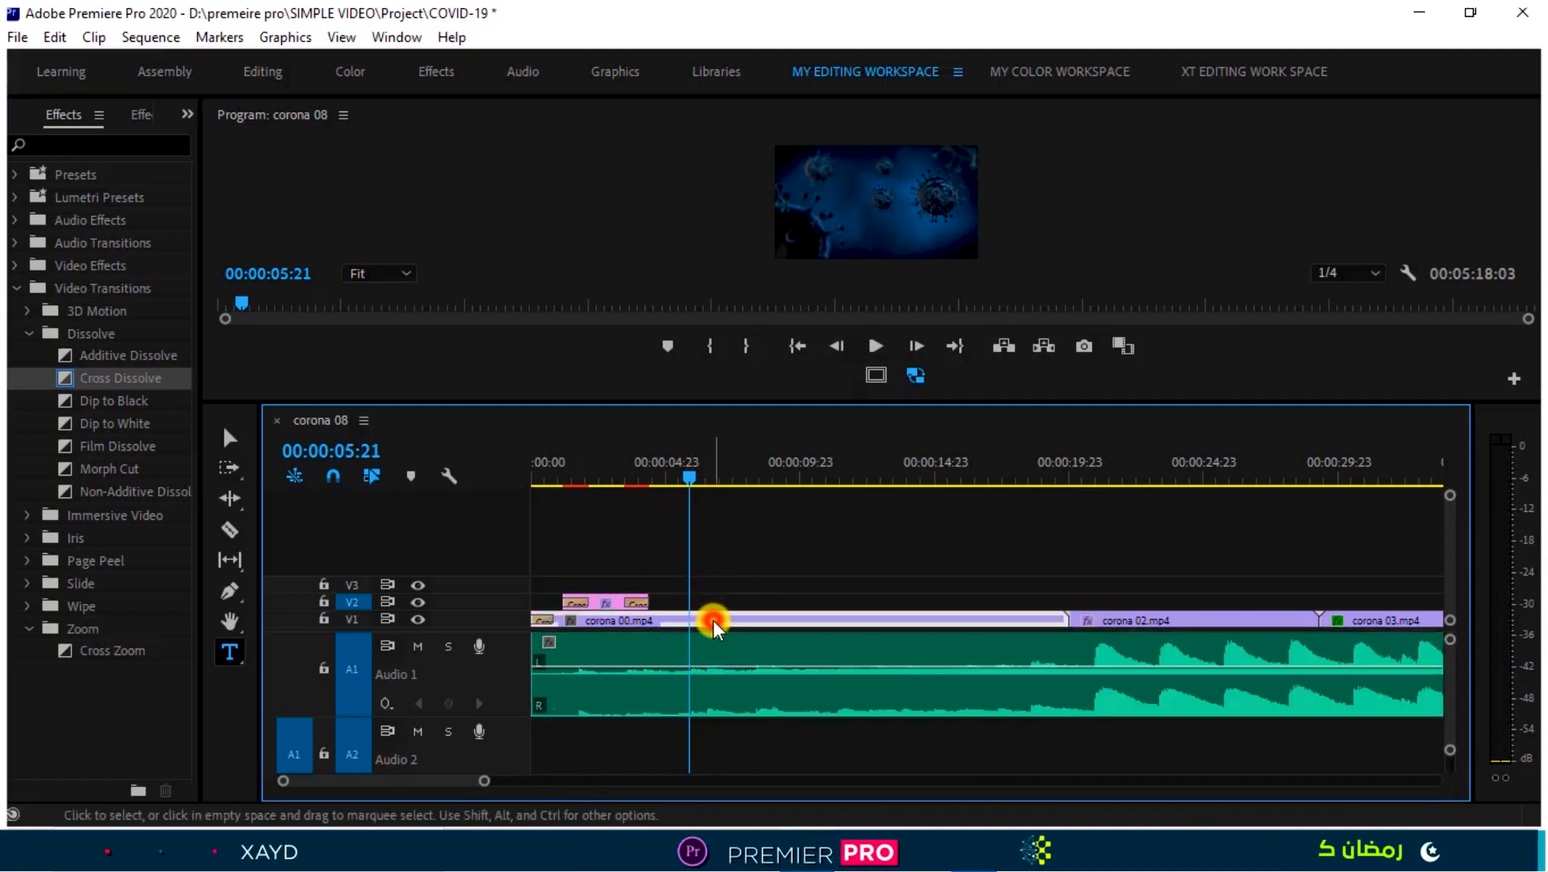
key("ctrl+k")
left_click(832, 627)
key("shift+Delete")
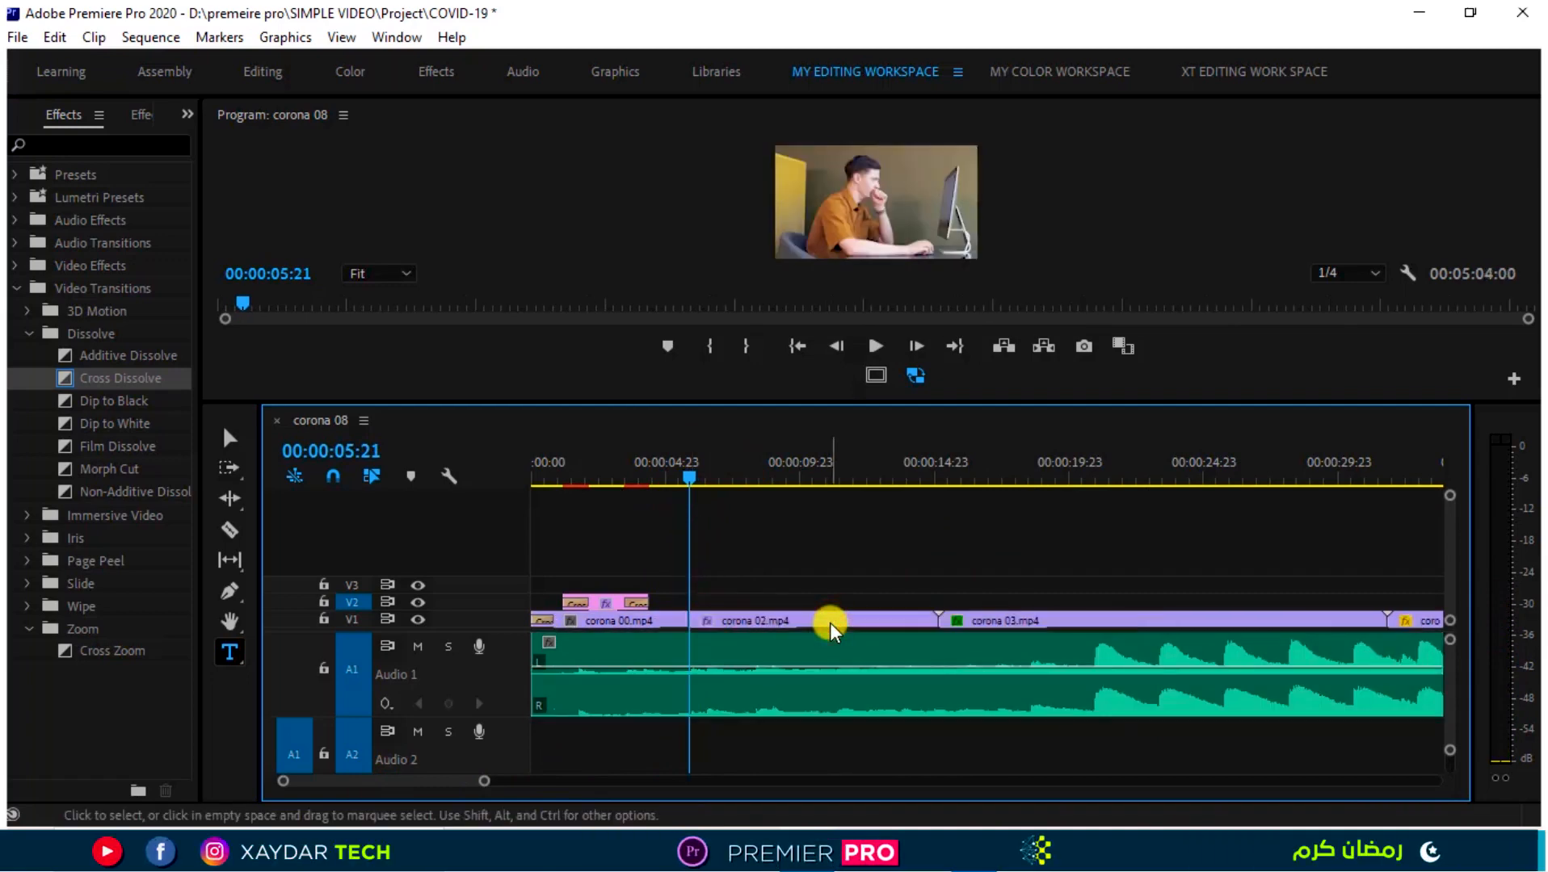
Play across the cut from corona 00.mp4 to corona 02.mp4 to check its timing against the music.
key("space")
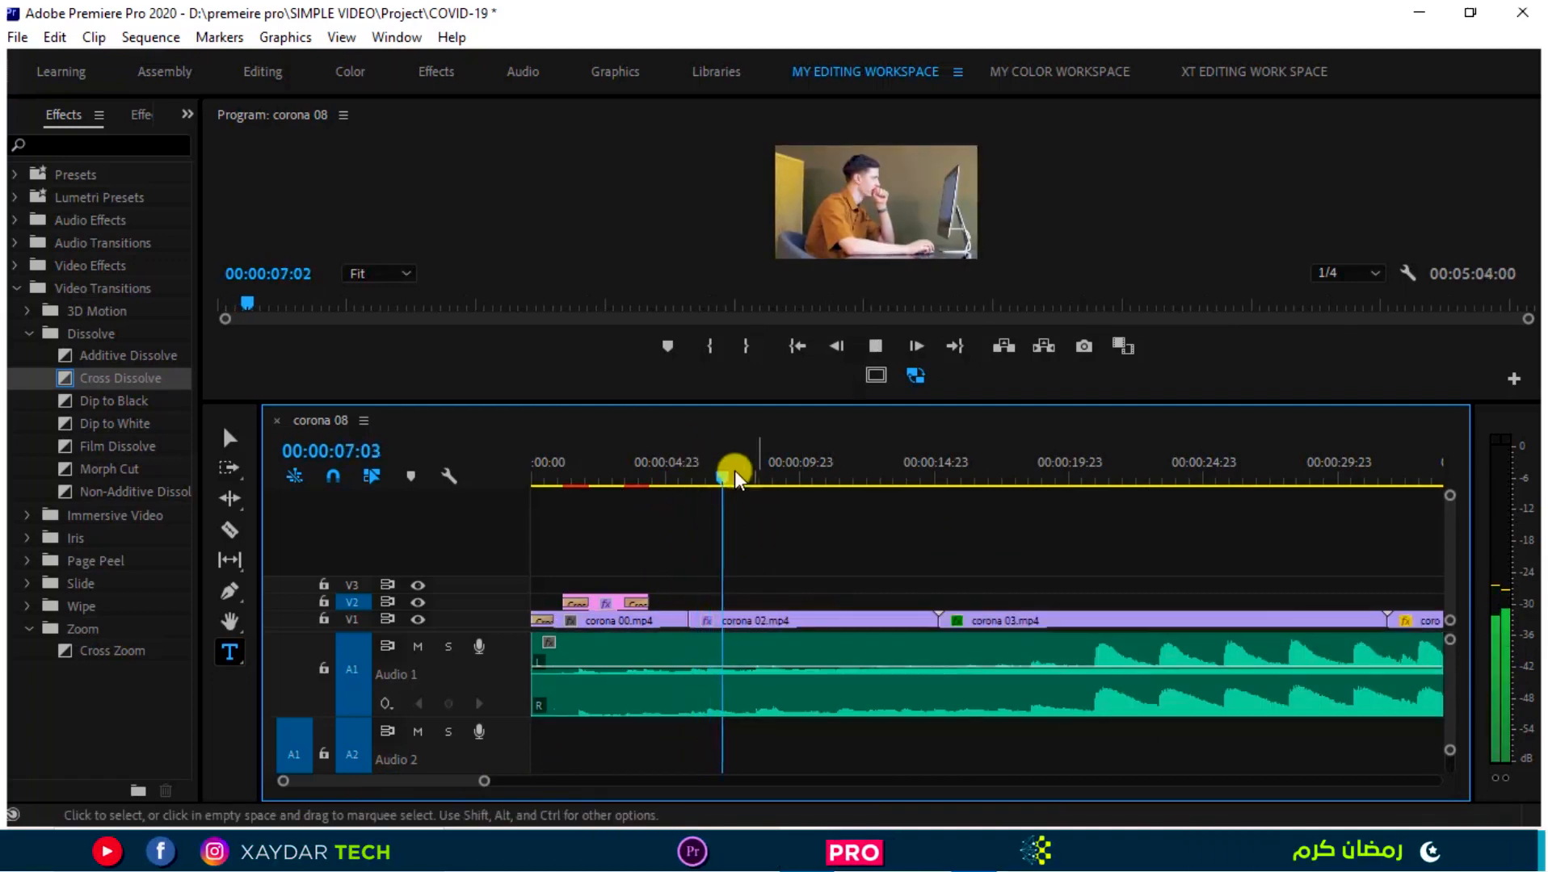
left_click_drag(730, 472, 662, 485)
key("space")
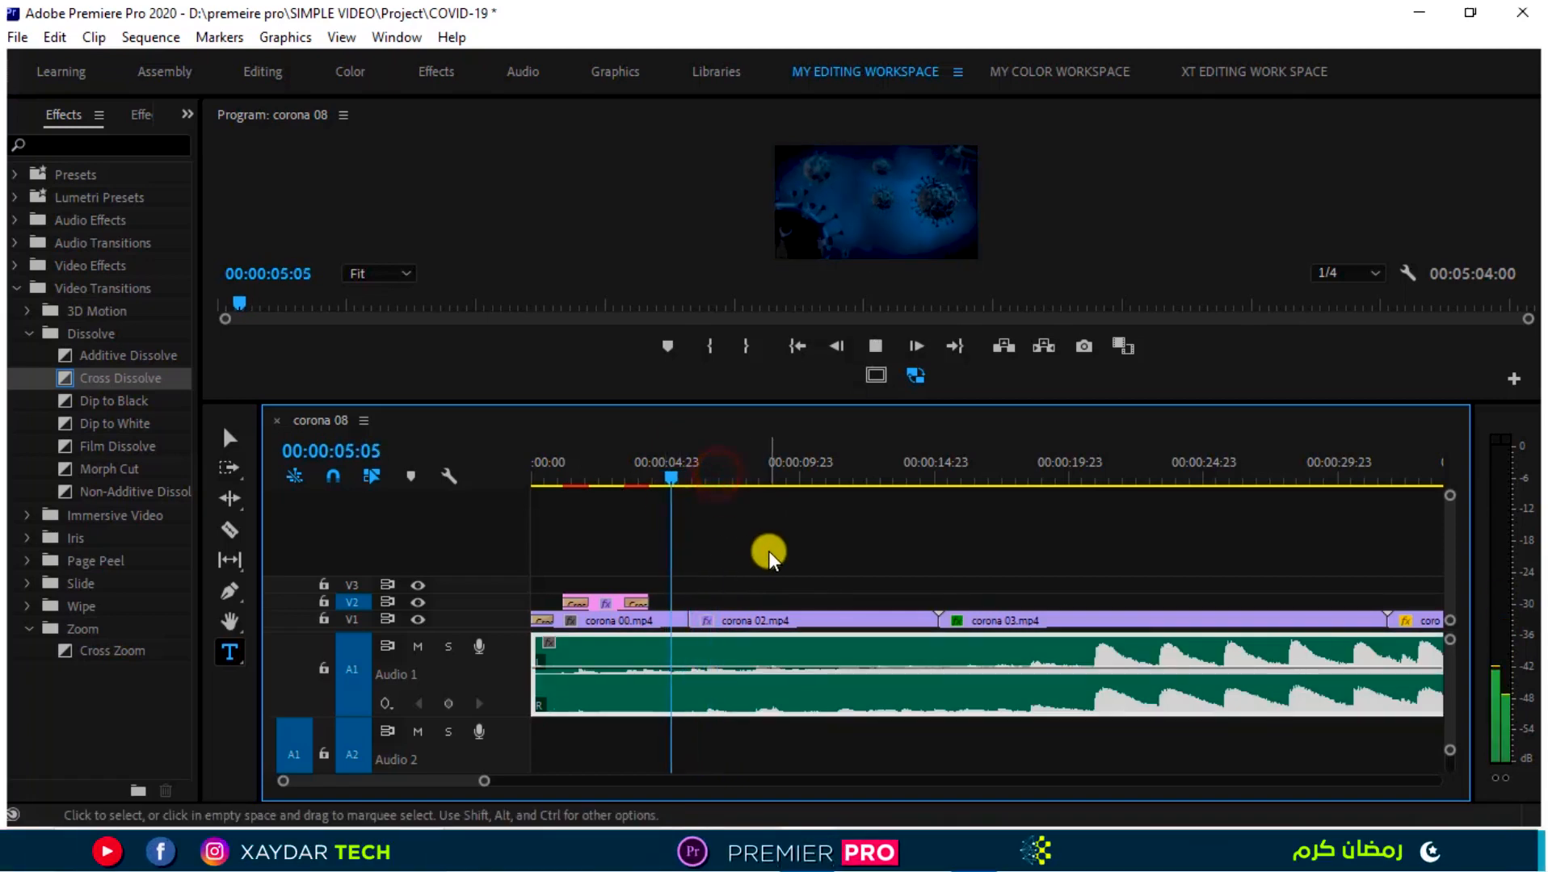
key("space")
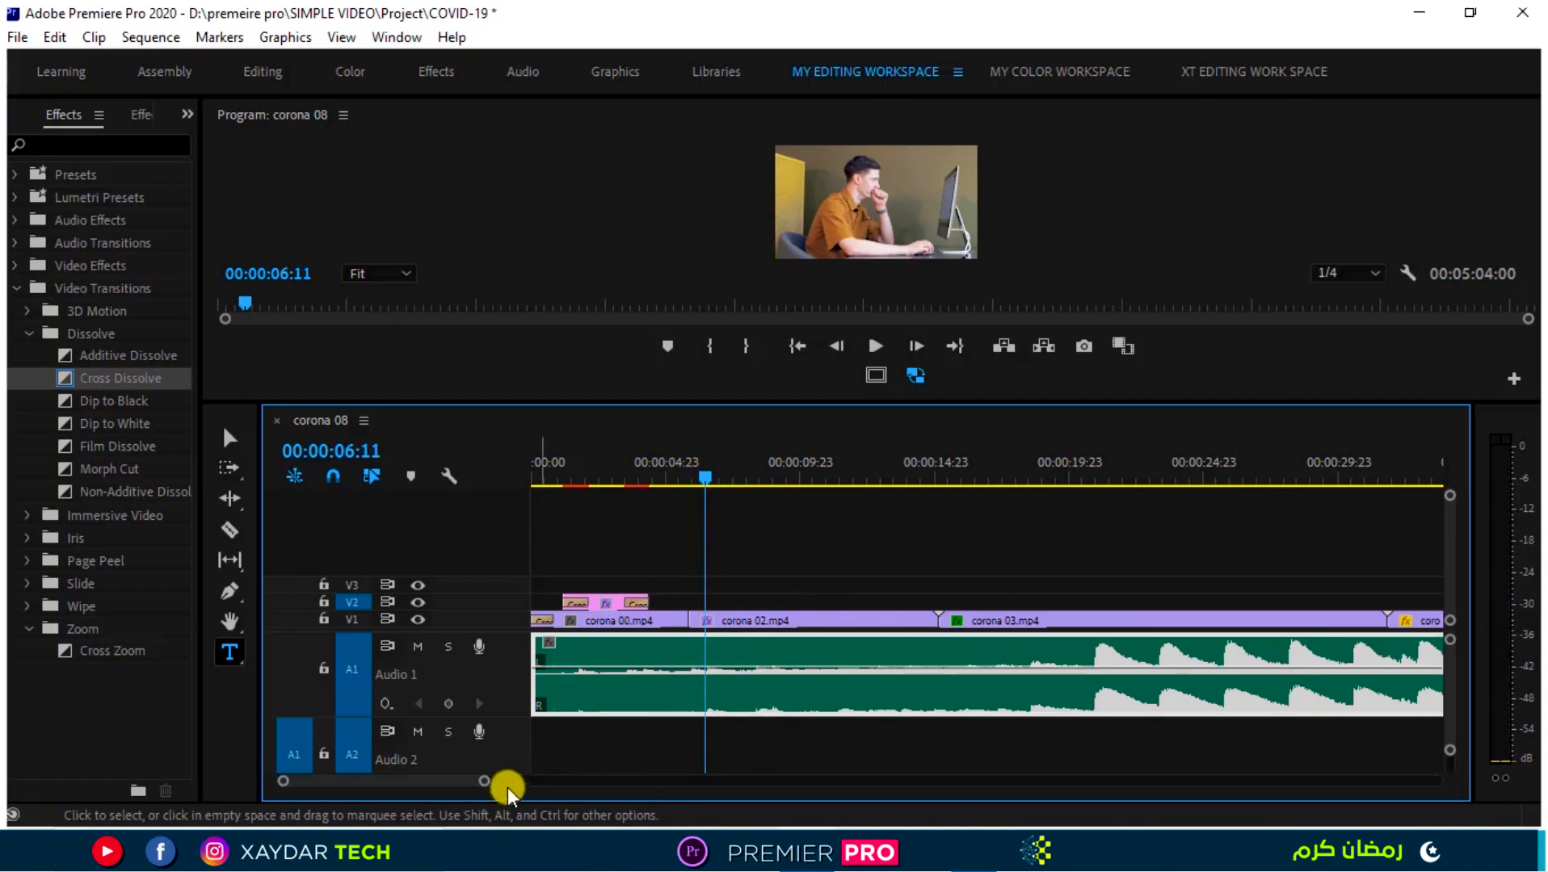
Move the cut between corona 00.mp4 and corona 02.mp4 about two frames later and play across it.
left_click_drag(490, 789, 342, 781)
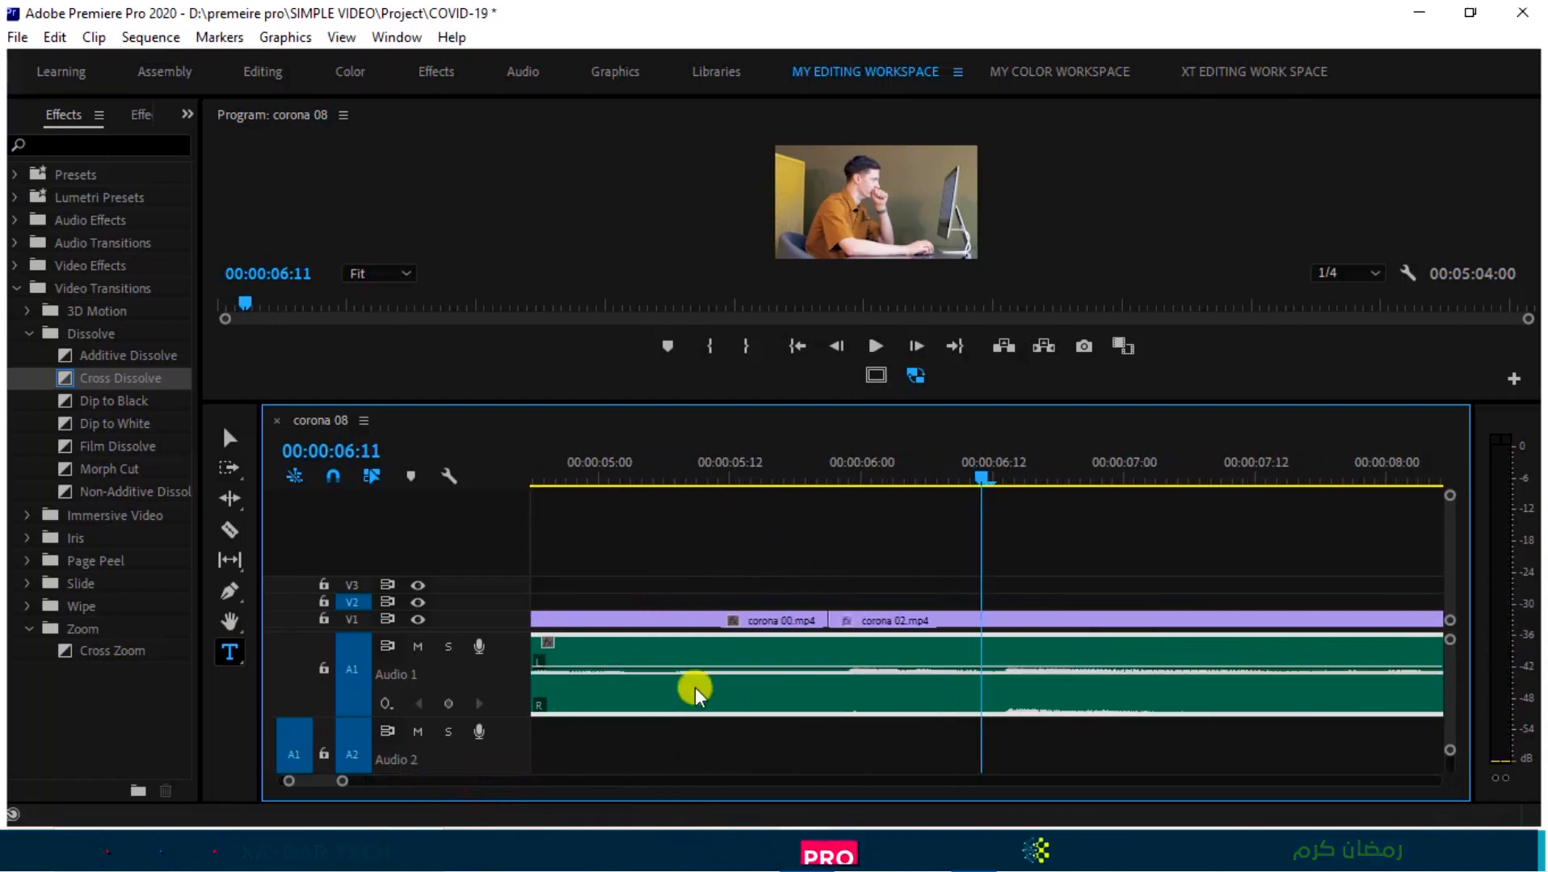
left_click_drag(830, 621, 848, 622)
left_click_drag(970, 478, 852, 596)
key("Left")
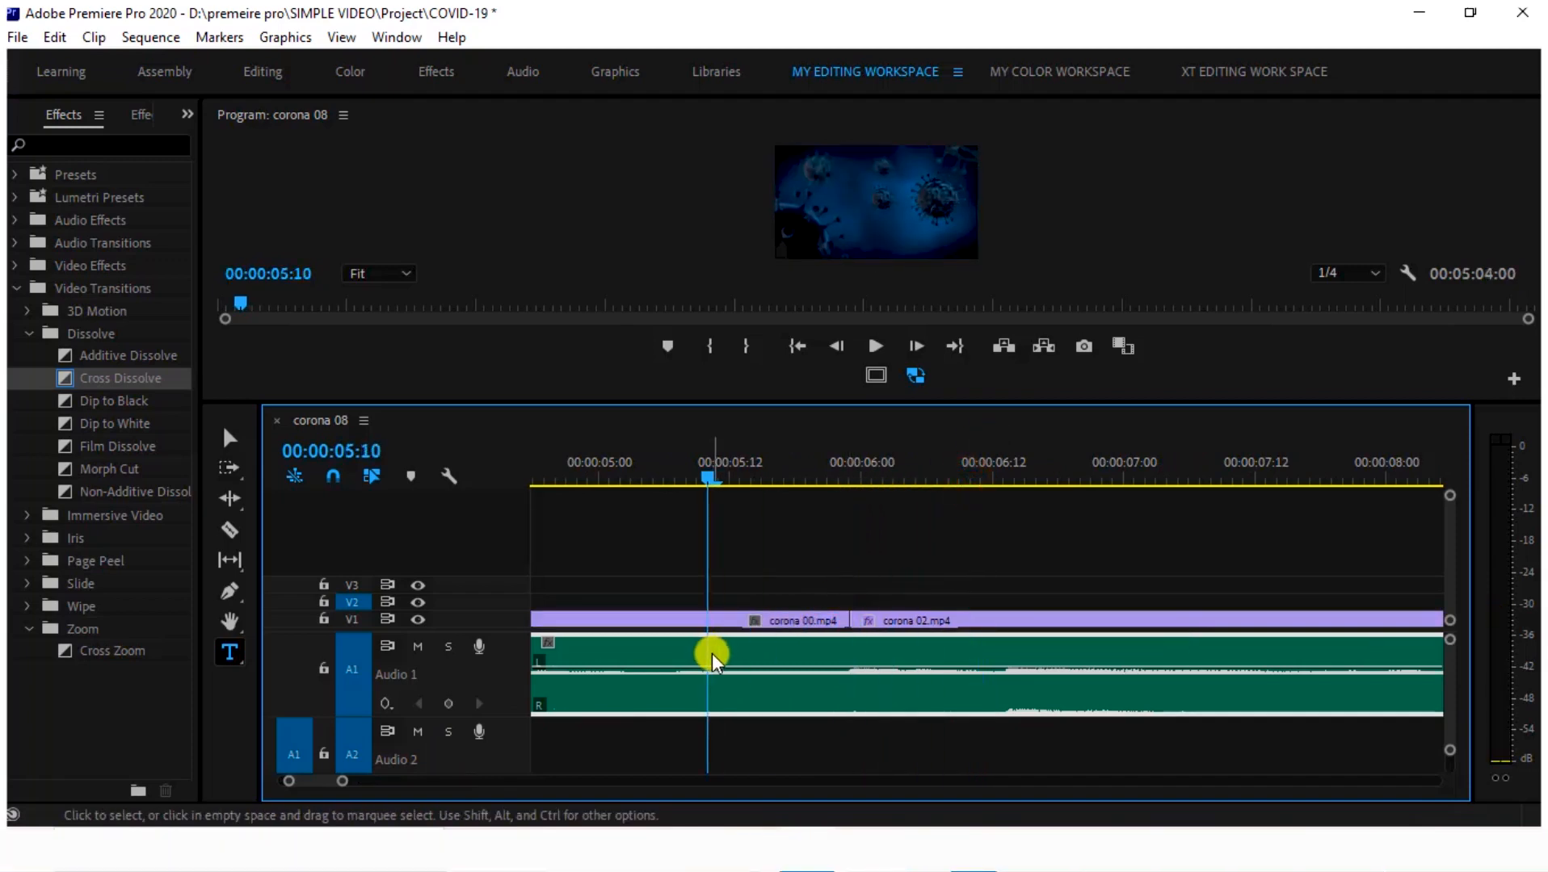
key("space")
key("space")
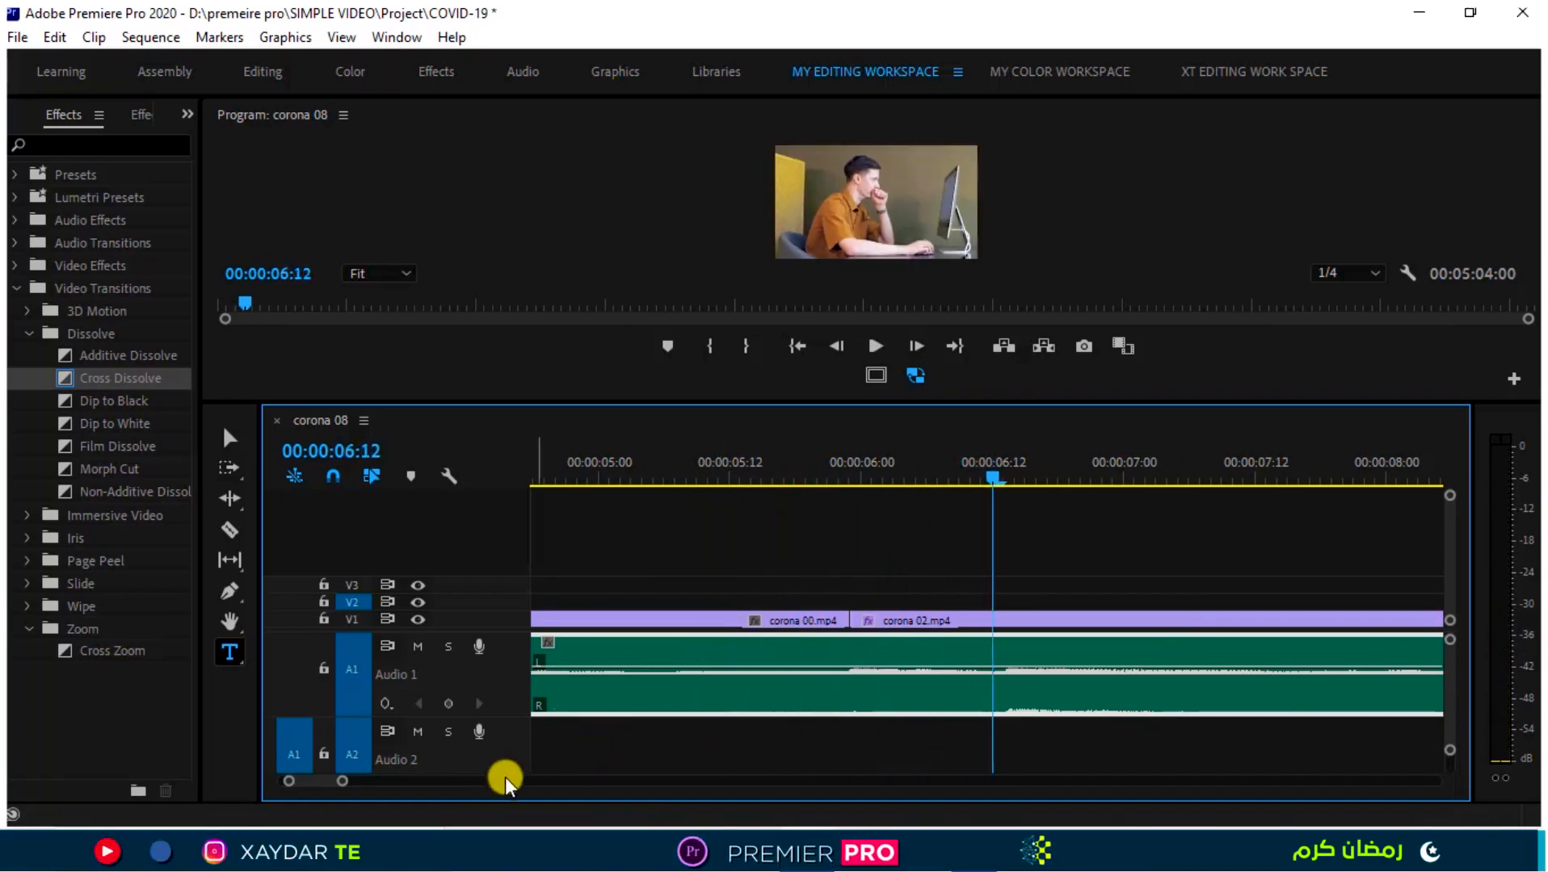
Split corona 02.mp4 on V1 at 00:00:11:08 and ripple-delete the part after the cut.
left_click_drag(339, 782, 460, 782)
key("space")
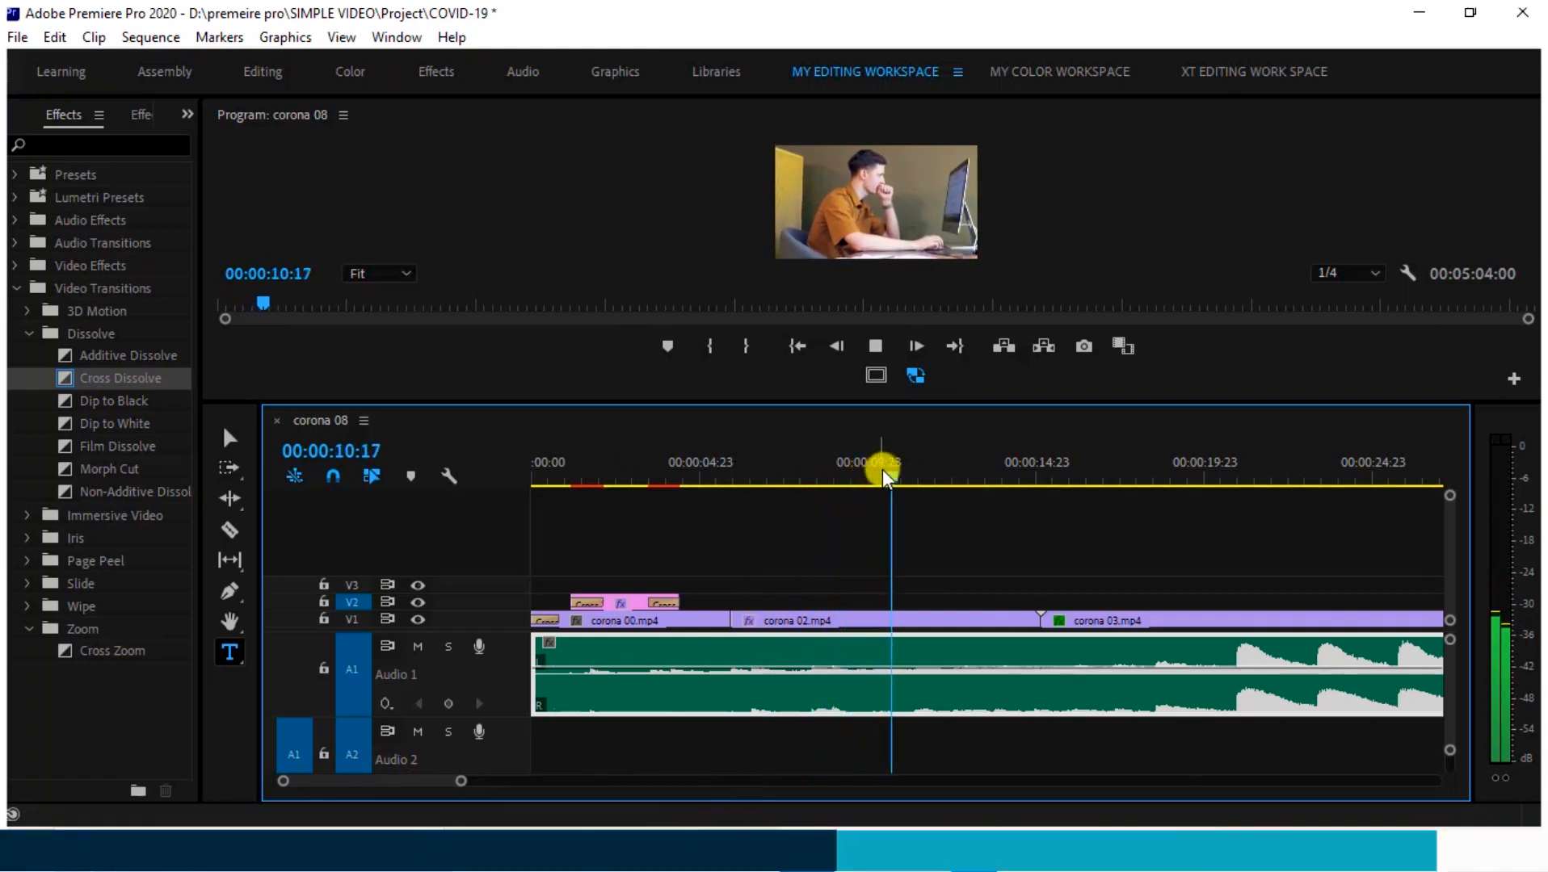
left_click(929, 481)
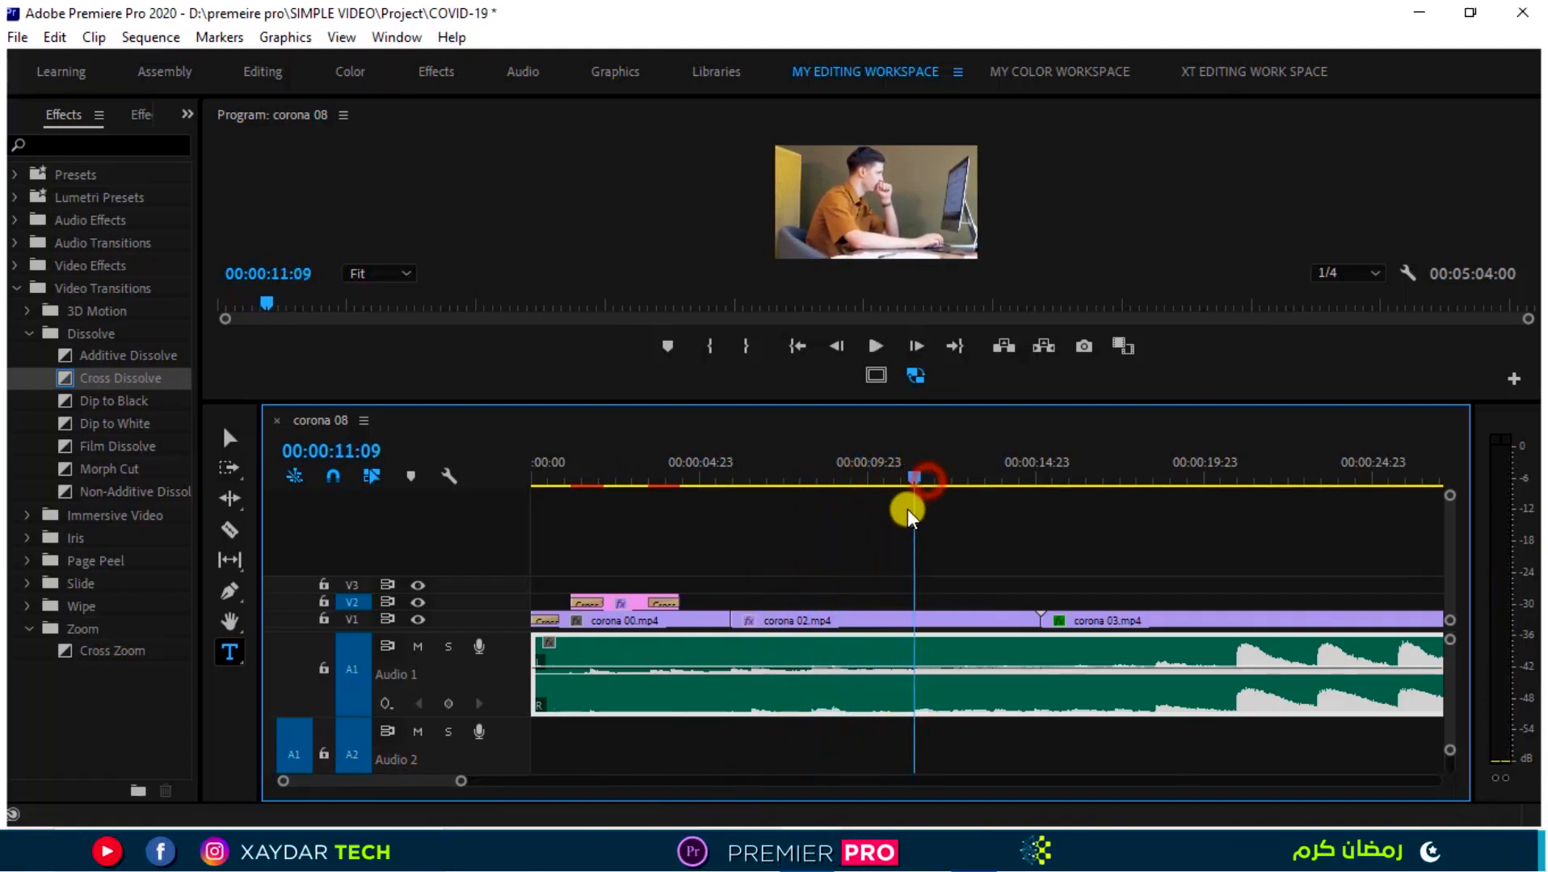
left_click_drag(463, 782, 428, 782)
left_click(979, 475)
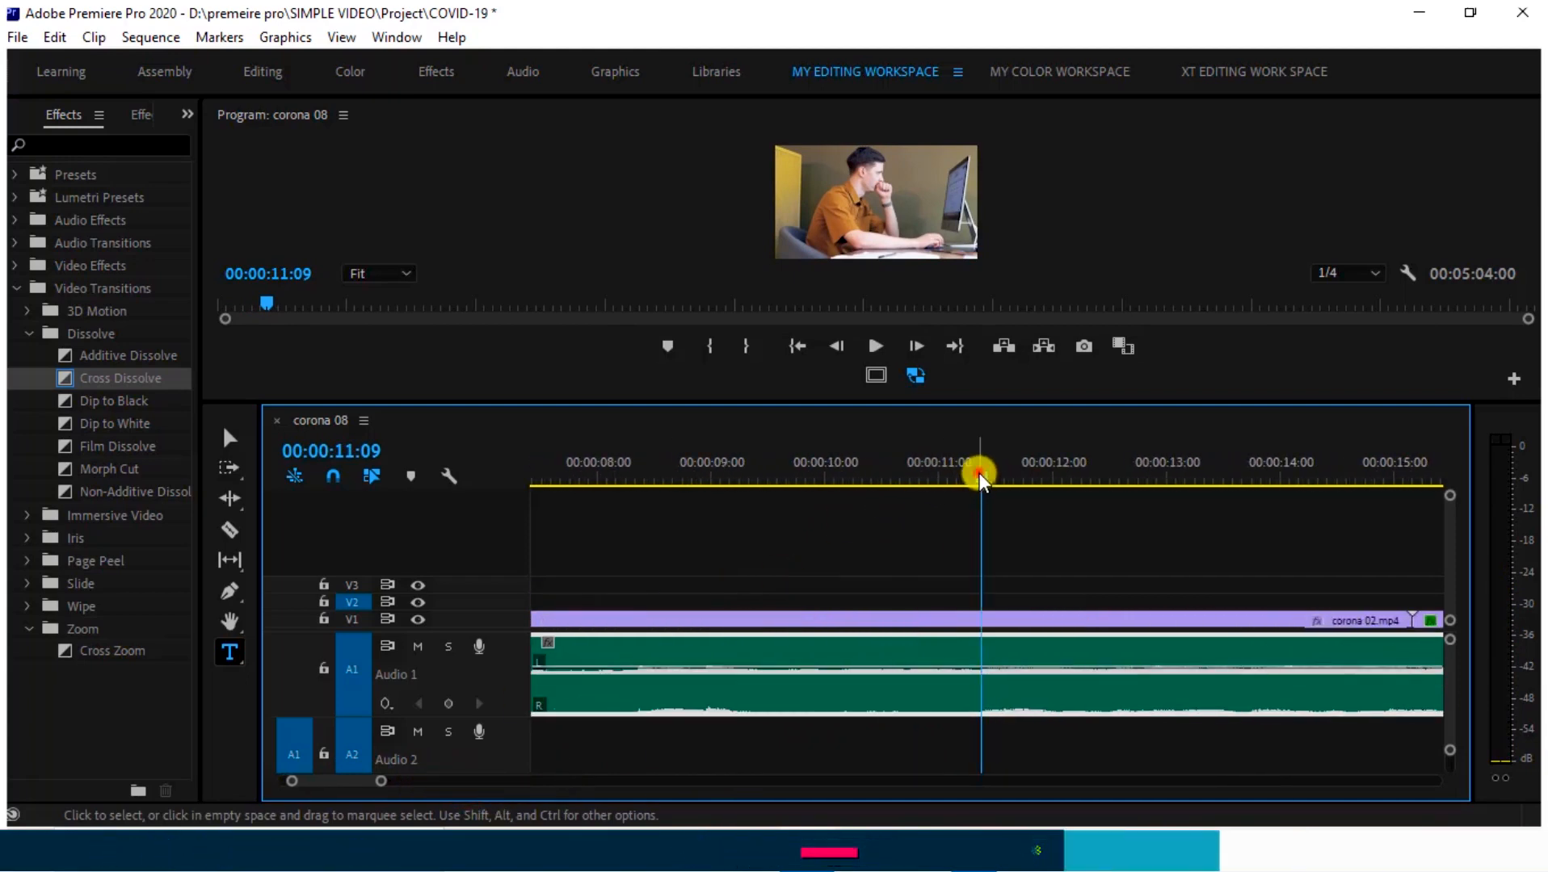
key("ctrl+k")
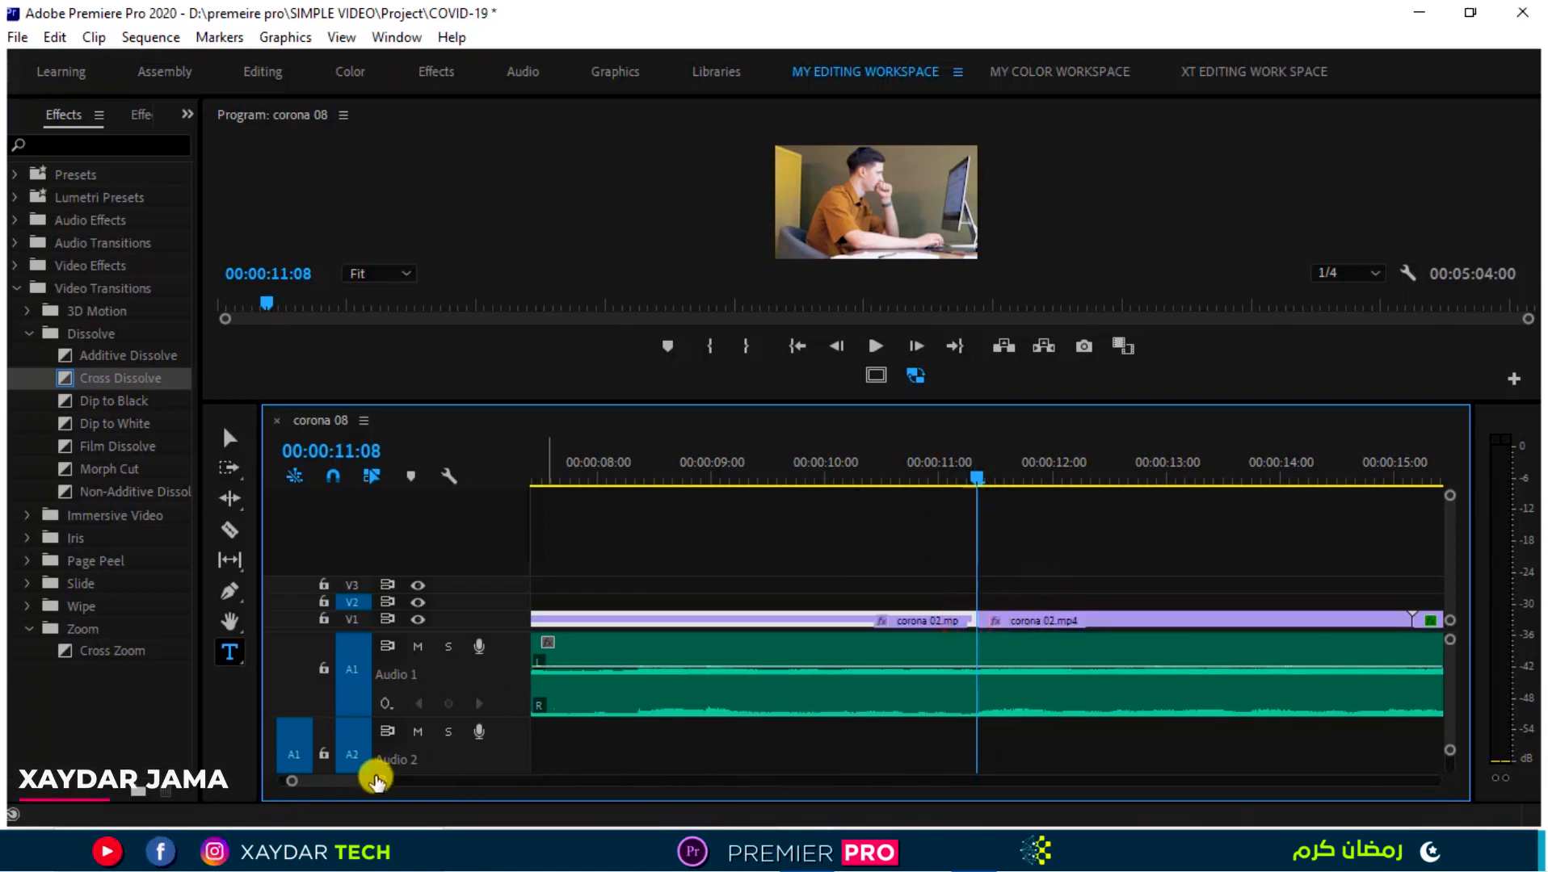
left_click_drag(430, 784, 529, 780)
left_click(818, 618)
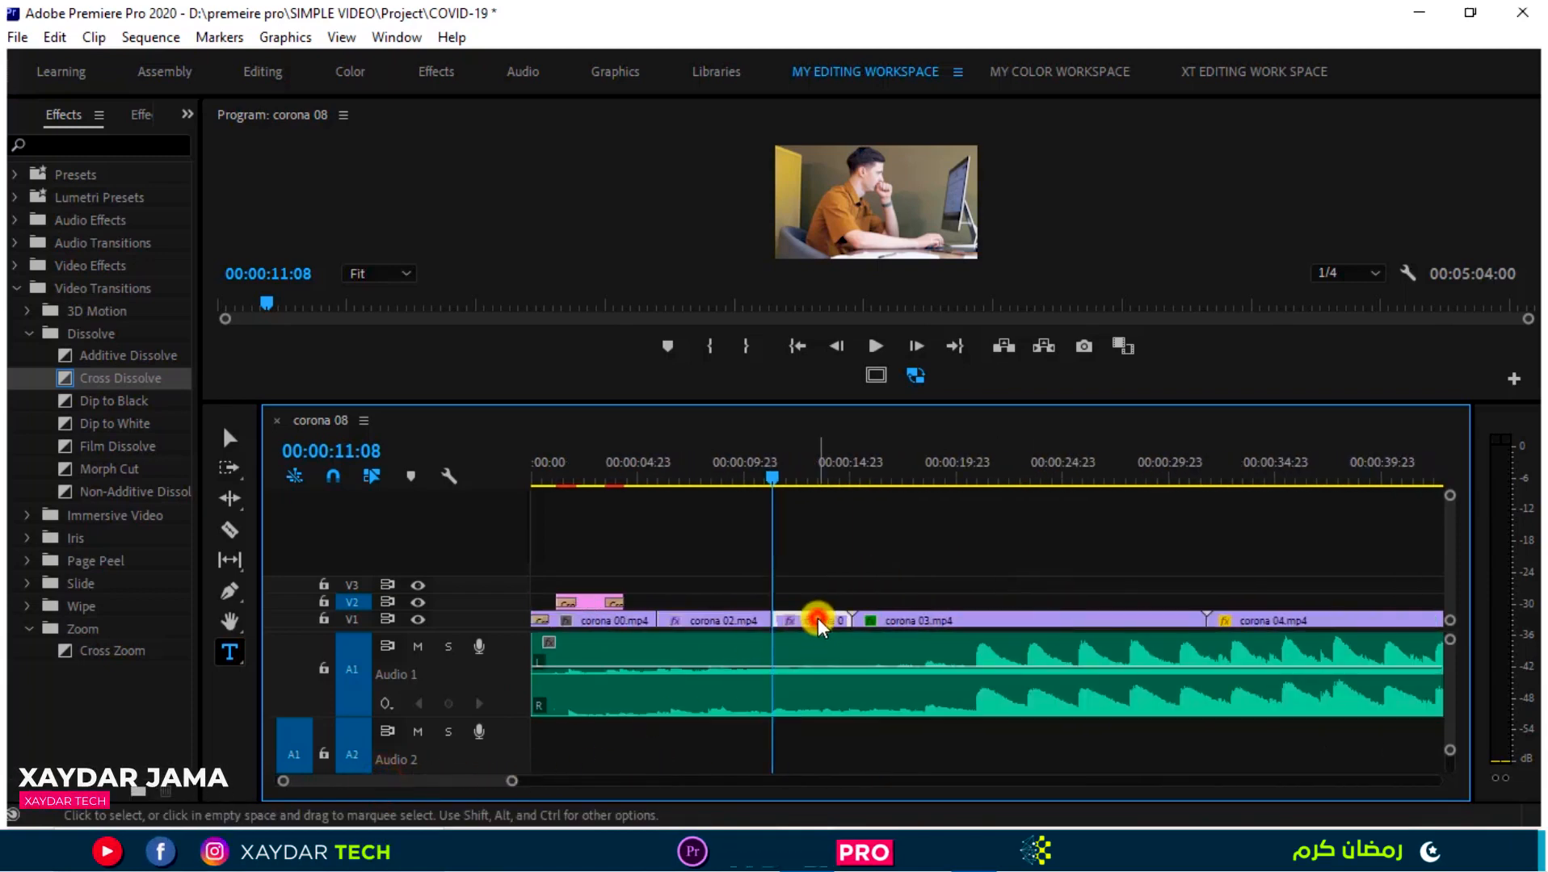
key("shift+Delete")
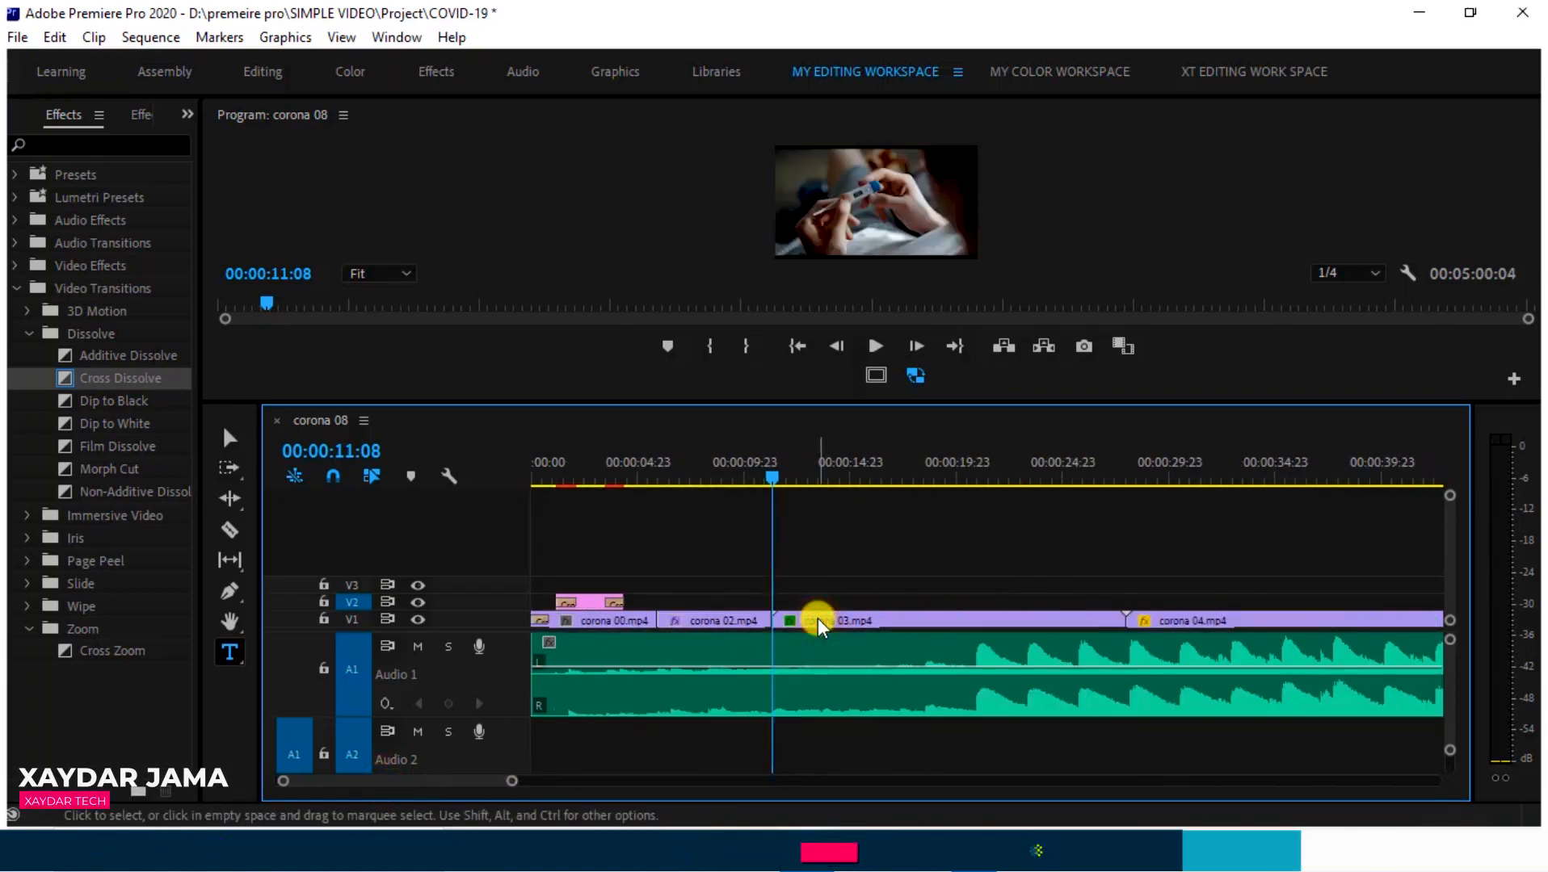
Play back the opening clips and the cut from corona 02.mp4 to corona 03.mp4 to check them against the music.
left_click(759, 484)
key("space")
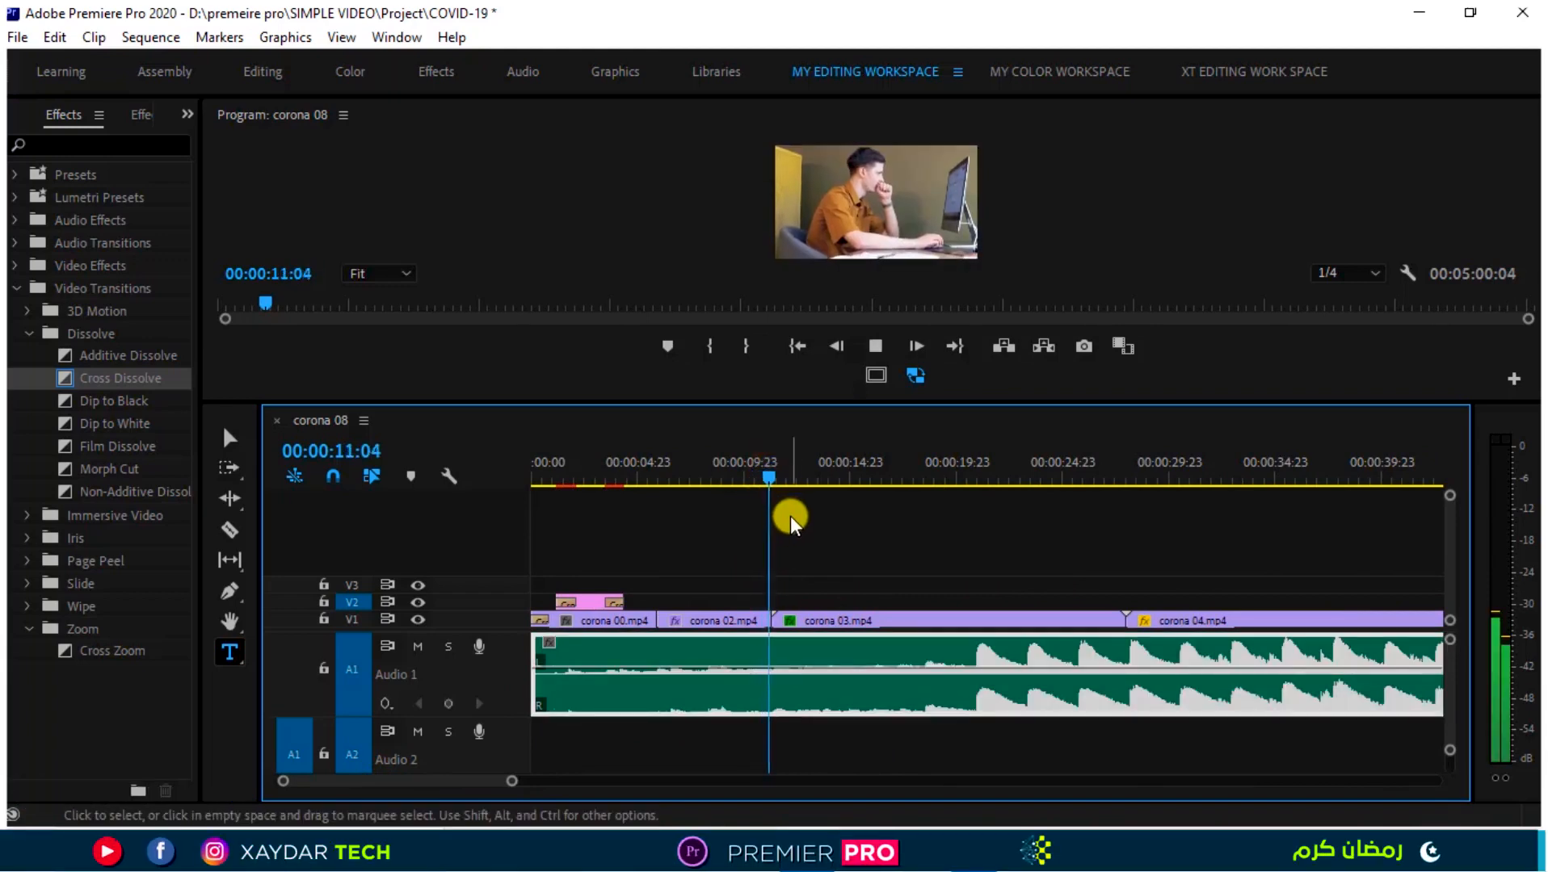
left_click_drag(788, 478, 619, 582)
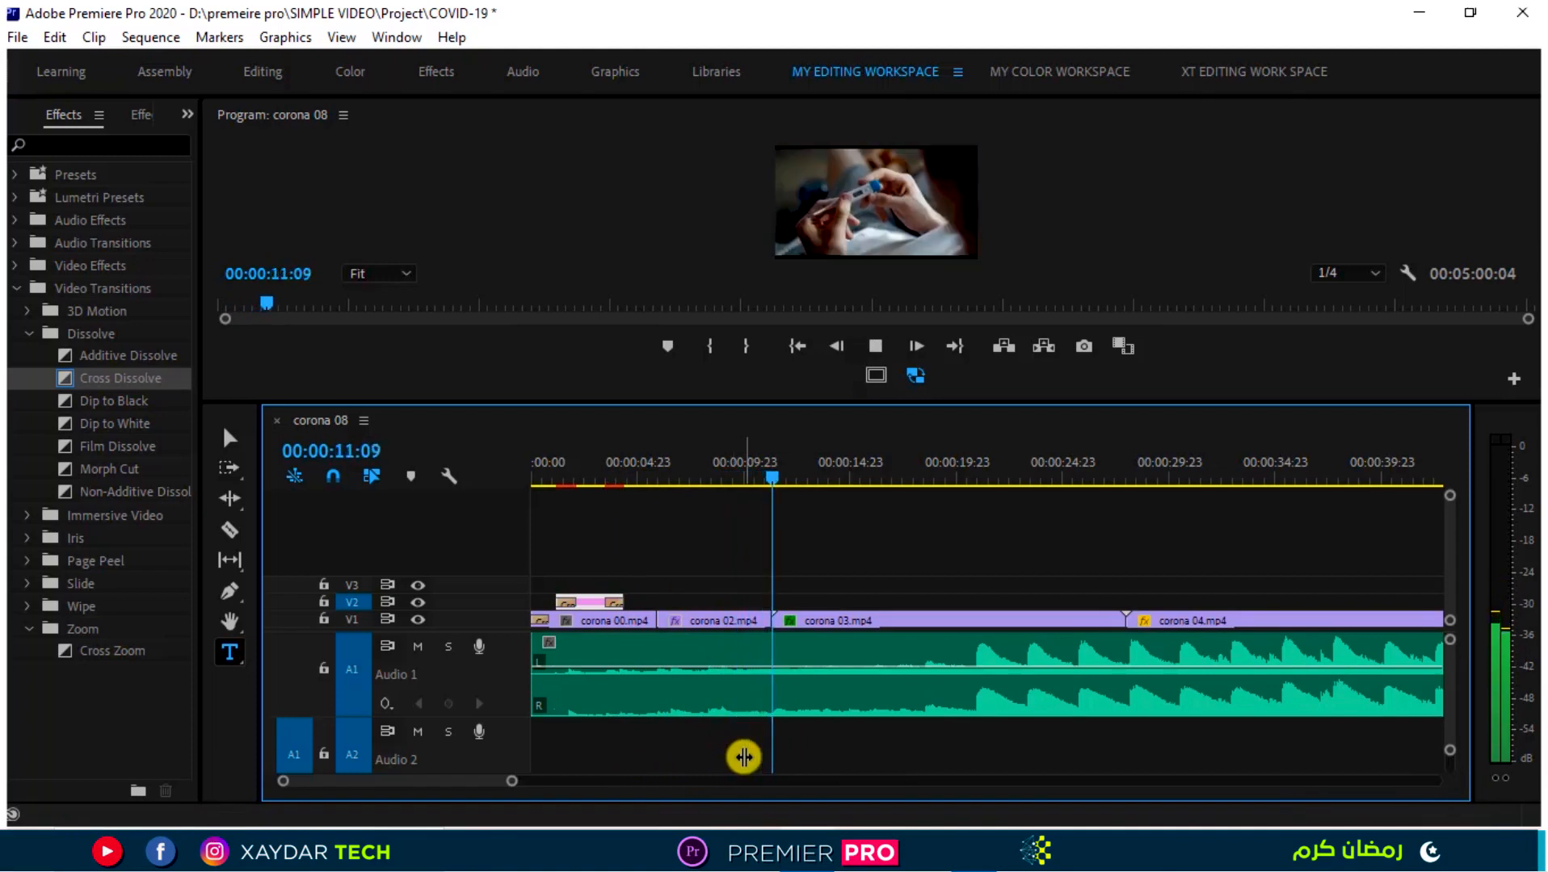
key("space")
left_click_drag(802, 477, 762, 518)
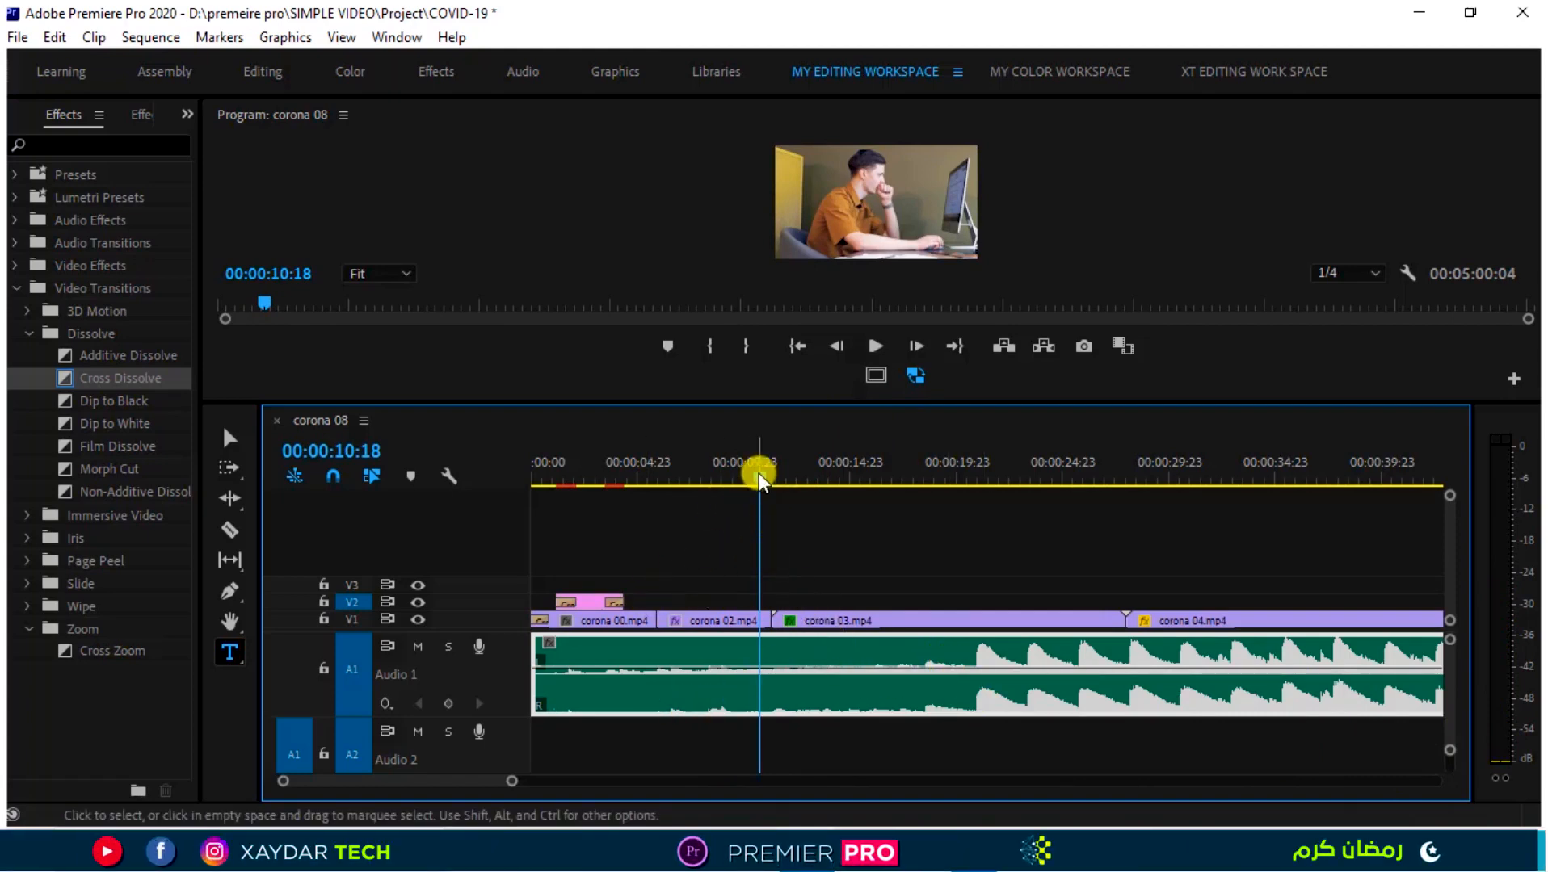
left_click_drag(759, 472, 767, 475)
key("space")
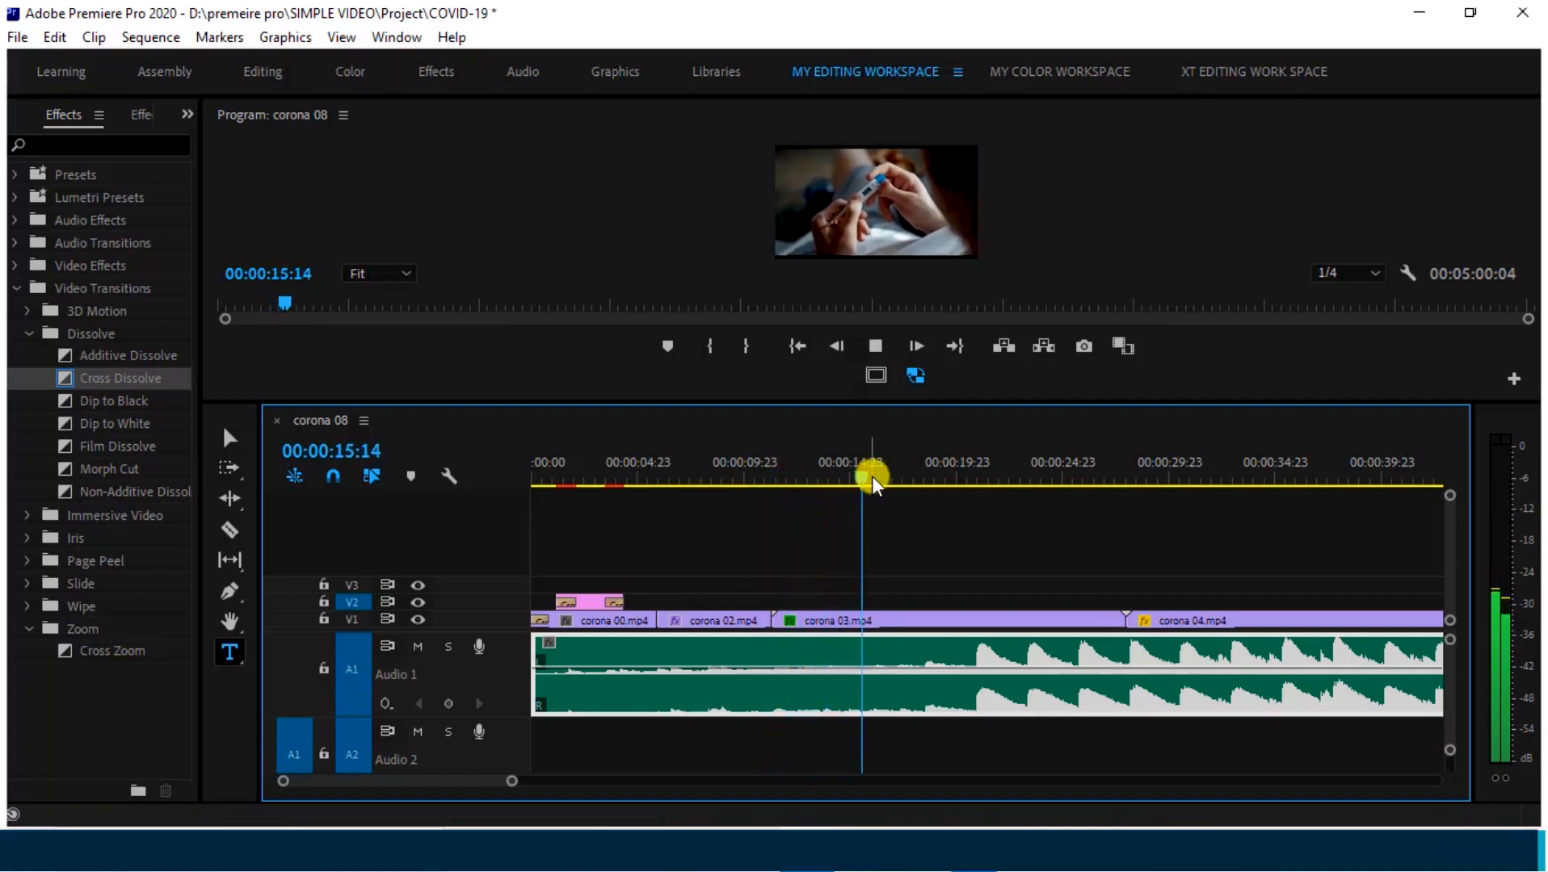
Find the next music accent, split corona 03.mp4 there at 00:00:18:12, and ripple-delete the part after the cut.
left_click_drag(889, 477, 868, 489)
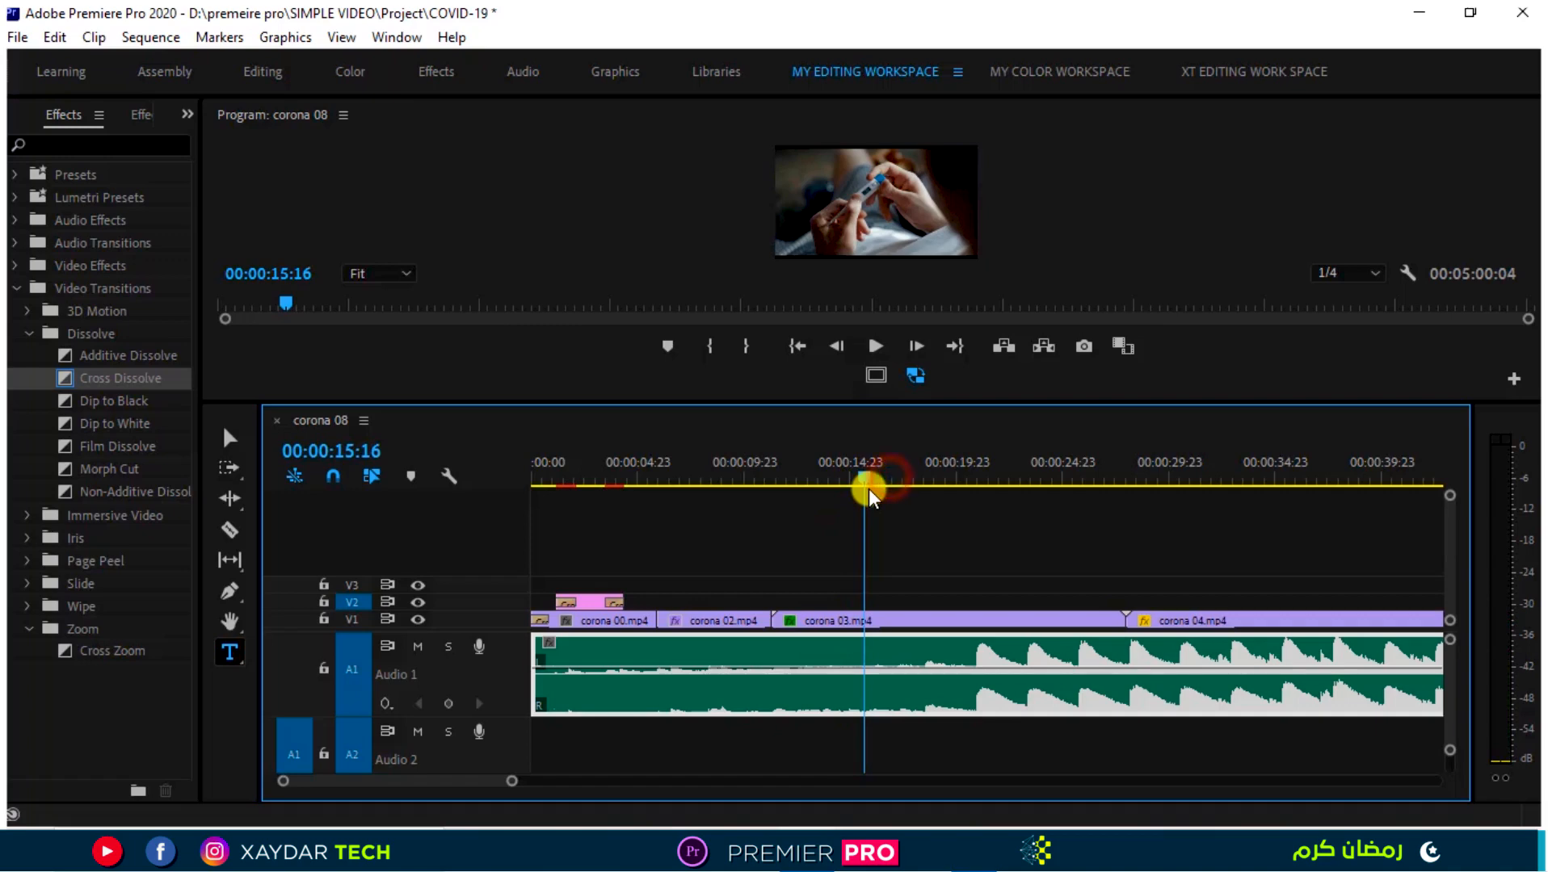
left_click_drag(507, 784, 463, 781)
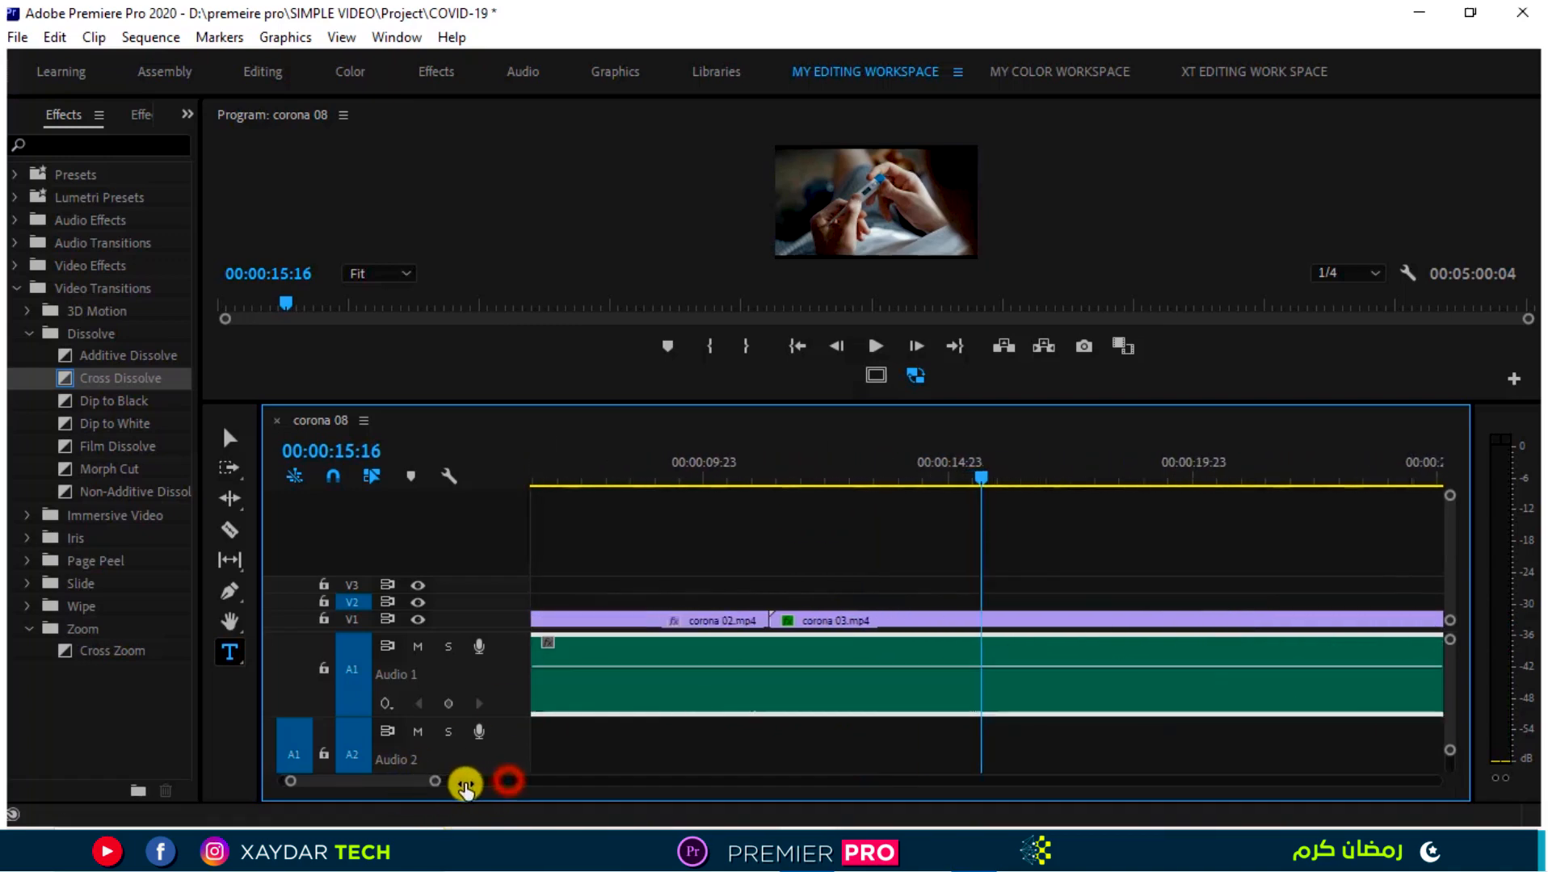
left_click(993, 473)
key("space")
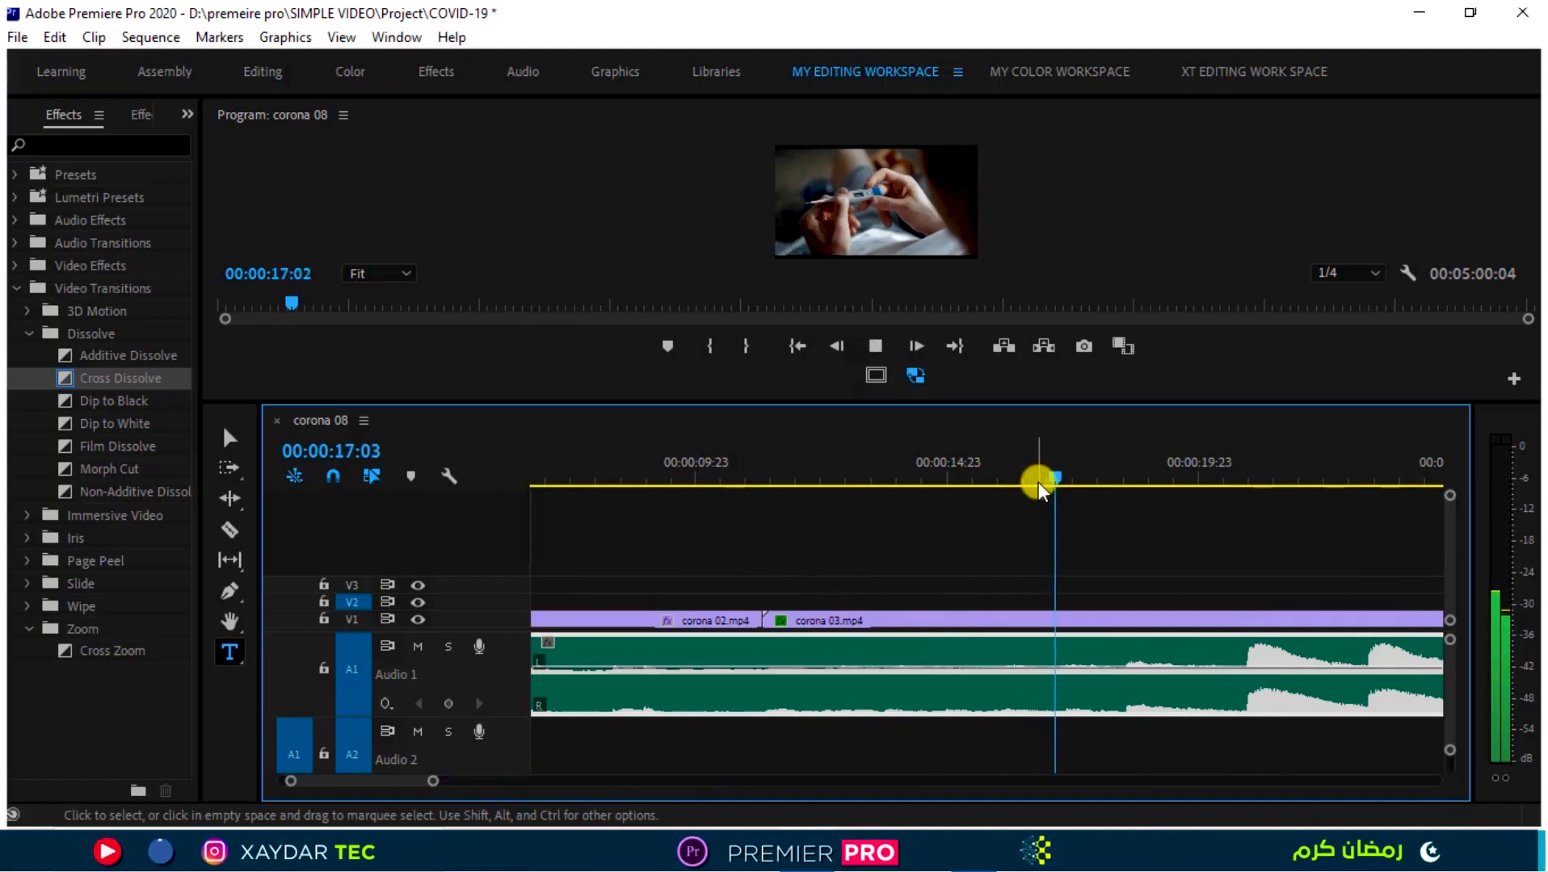
left_click(1128, 480)
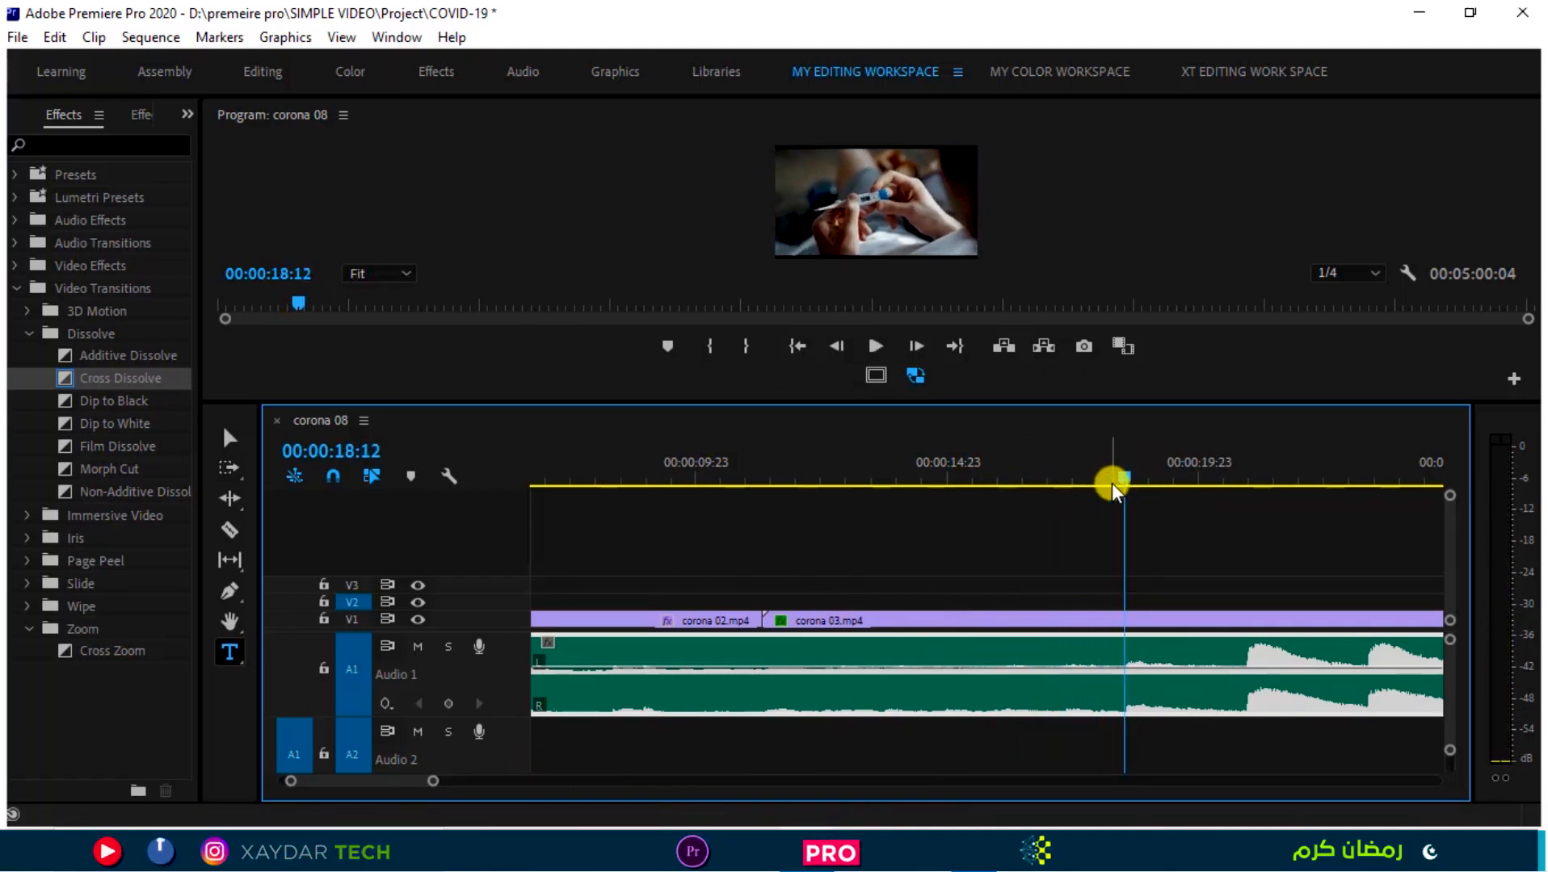
left_click(1126, 618)
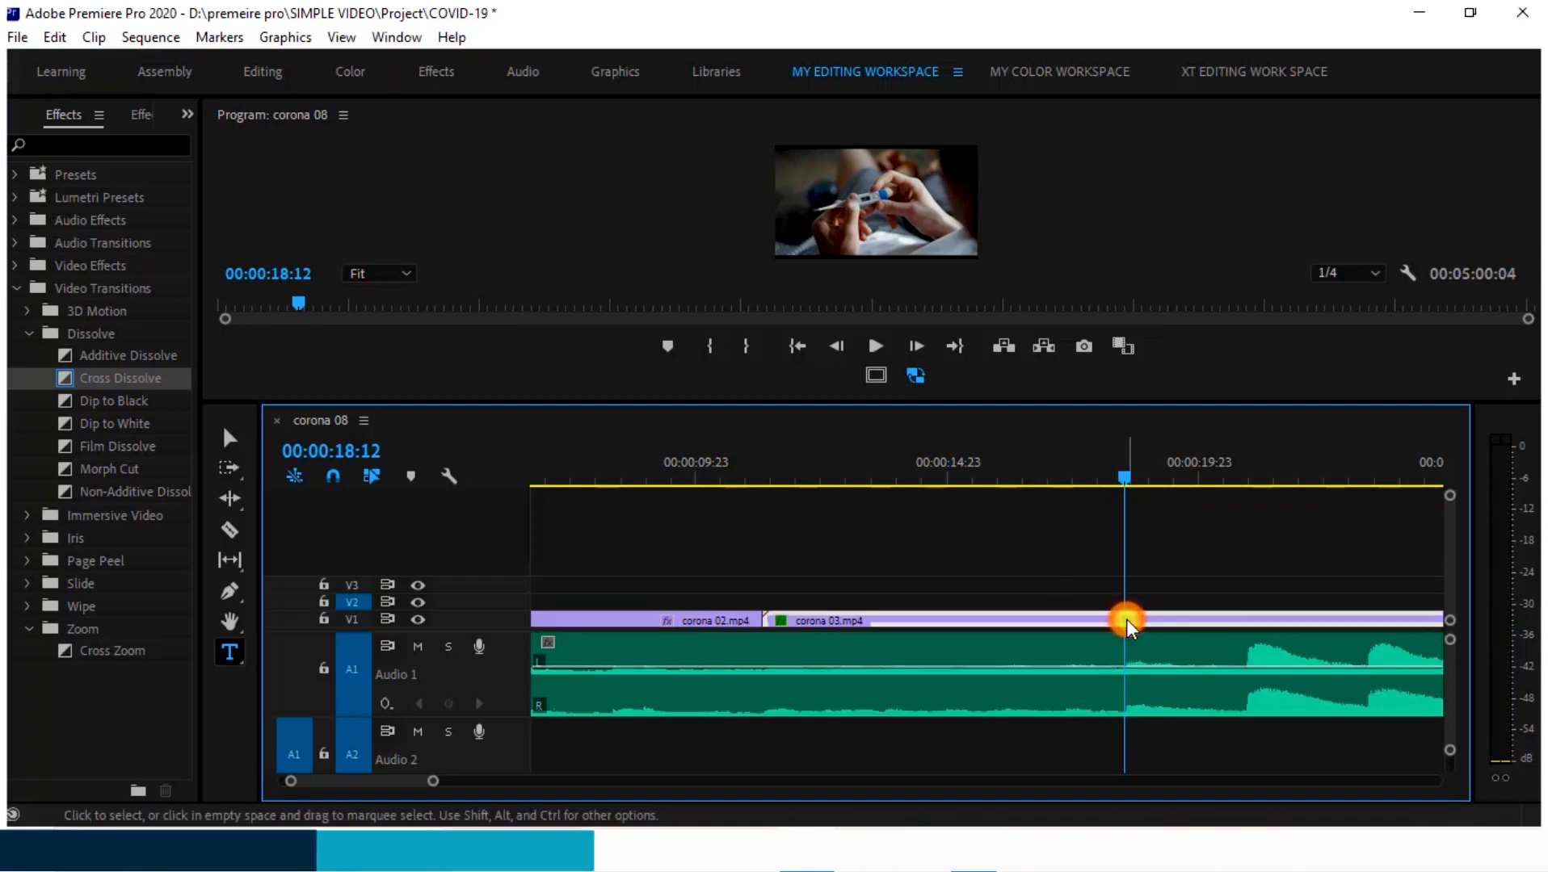
key("ctrl+k")
left_click(1162, 620)
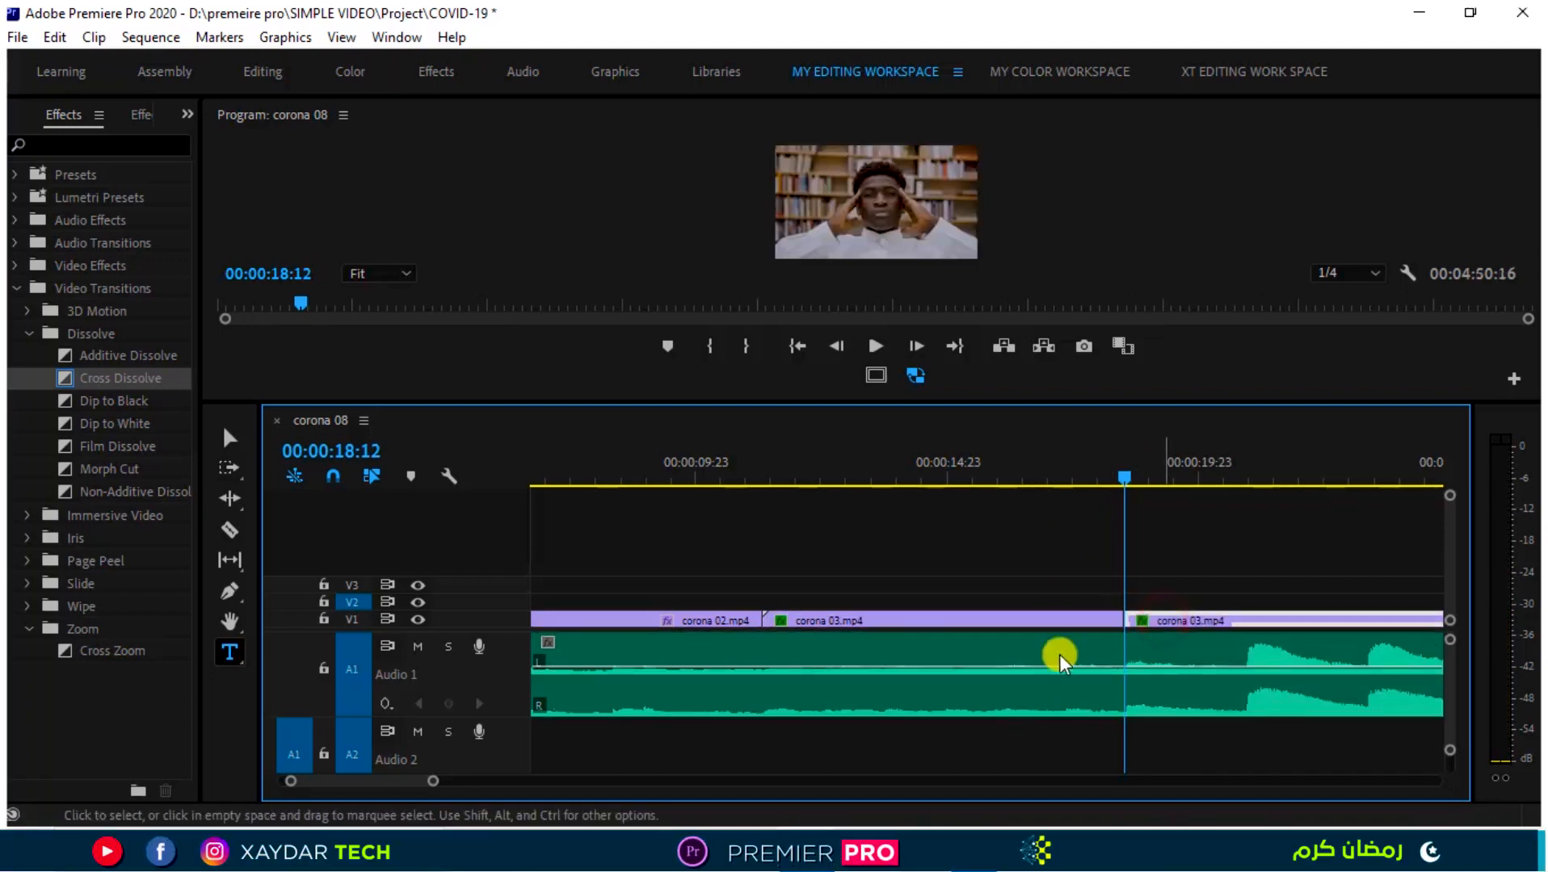
Ripple-delete the leftover part of corona 03.mp4 and play across the cut to corona 04.mp4 to find the next music accent.
key("shift+Delete")
left_click_drag(436, 785, 593, 781)
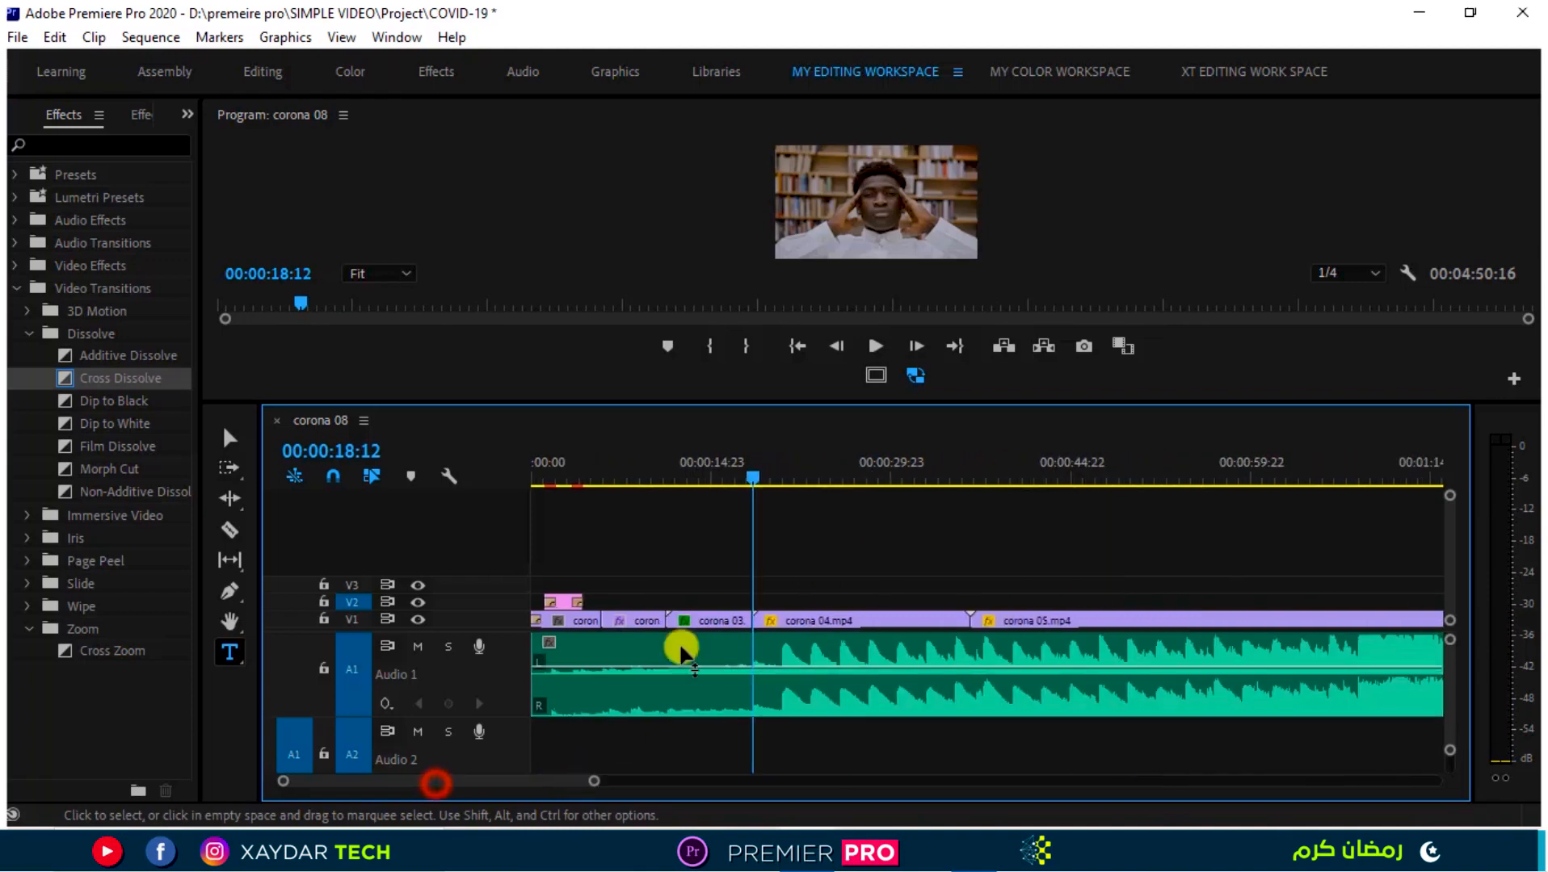
left_click_drag(754, 476, 728, 495)
key("space")
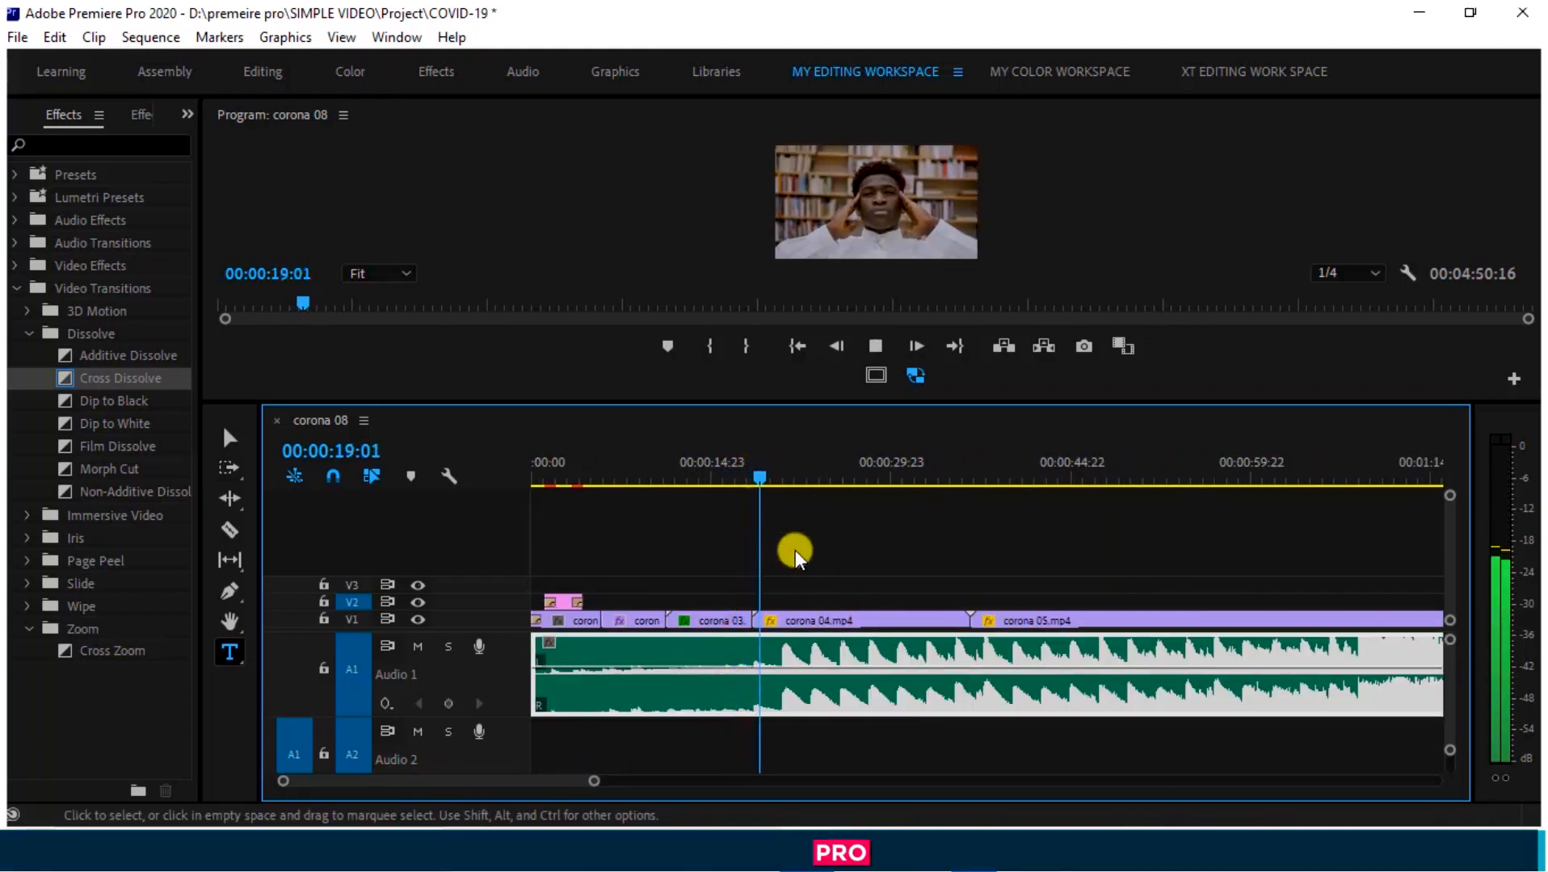
left_click_drag(773, 482, 742, 489)
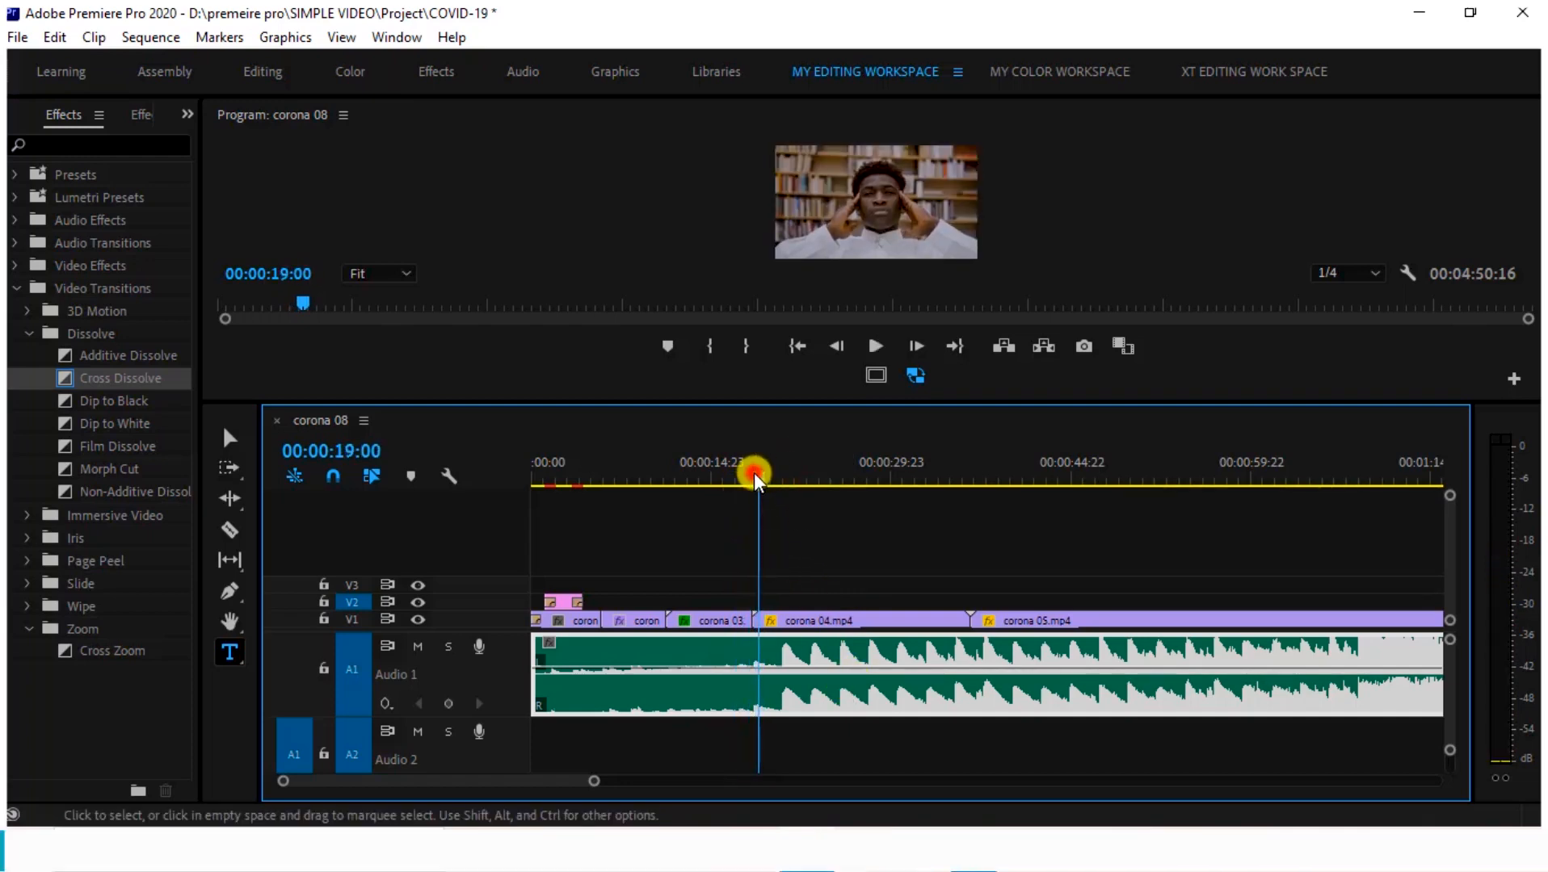
left_click_drag(754, 473, 744, 494)
key("space")
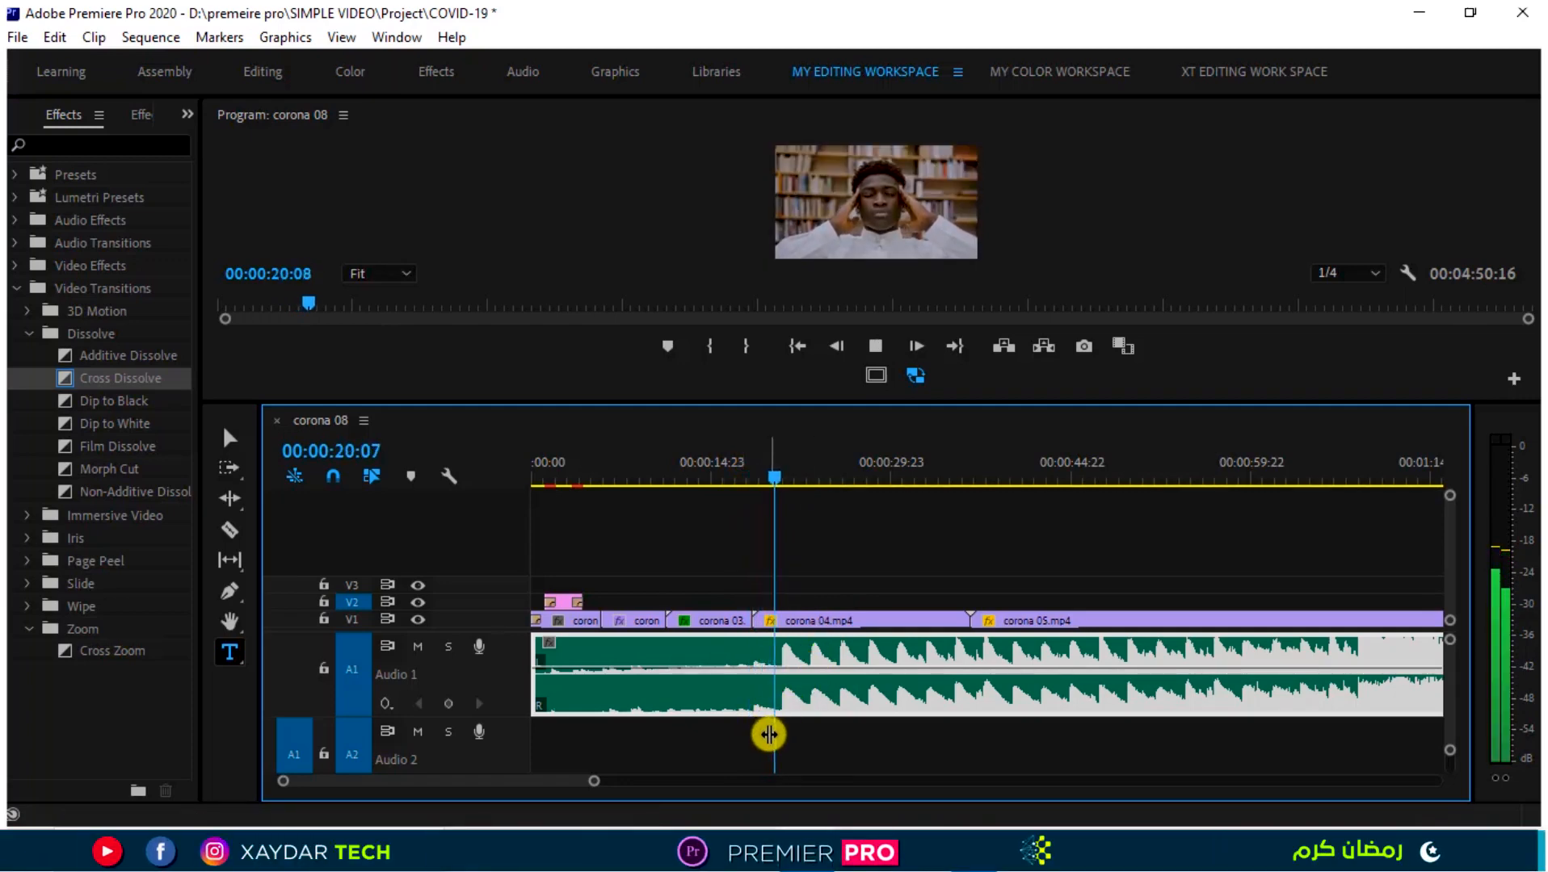
Split corona 04.mp4 at 00:00:20:22, where the first strong beat starts, and ripple-delete the part after the cut.
left_click_drag(595, 783, 493, 783)
left_click(989, 618)
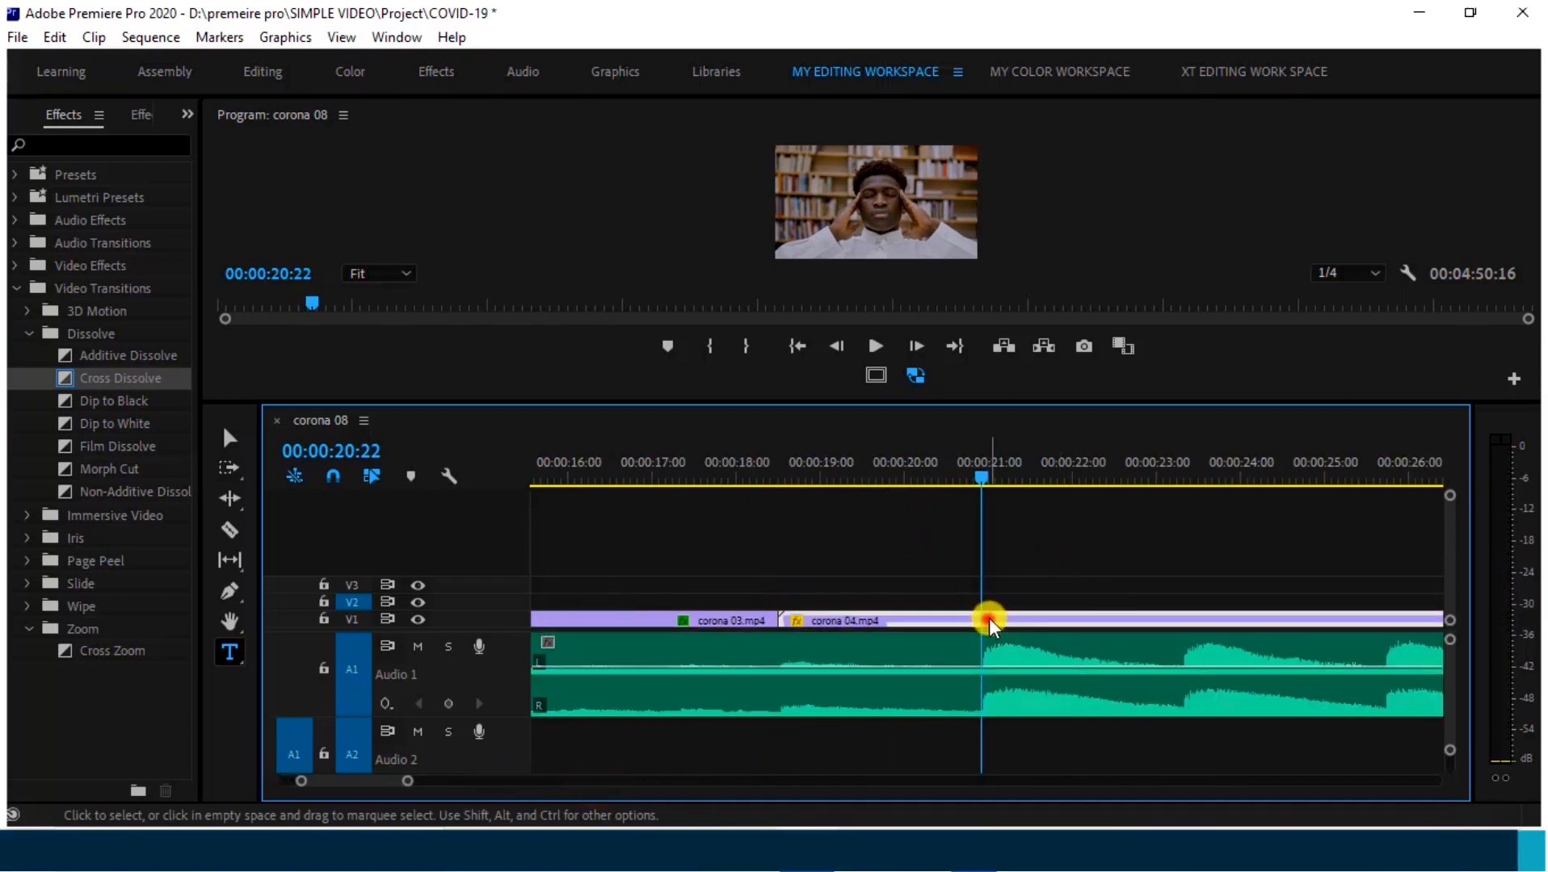
key("ctrl+k")
left_click(1030, 614)
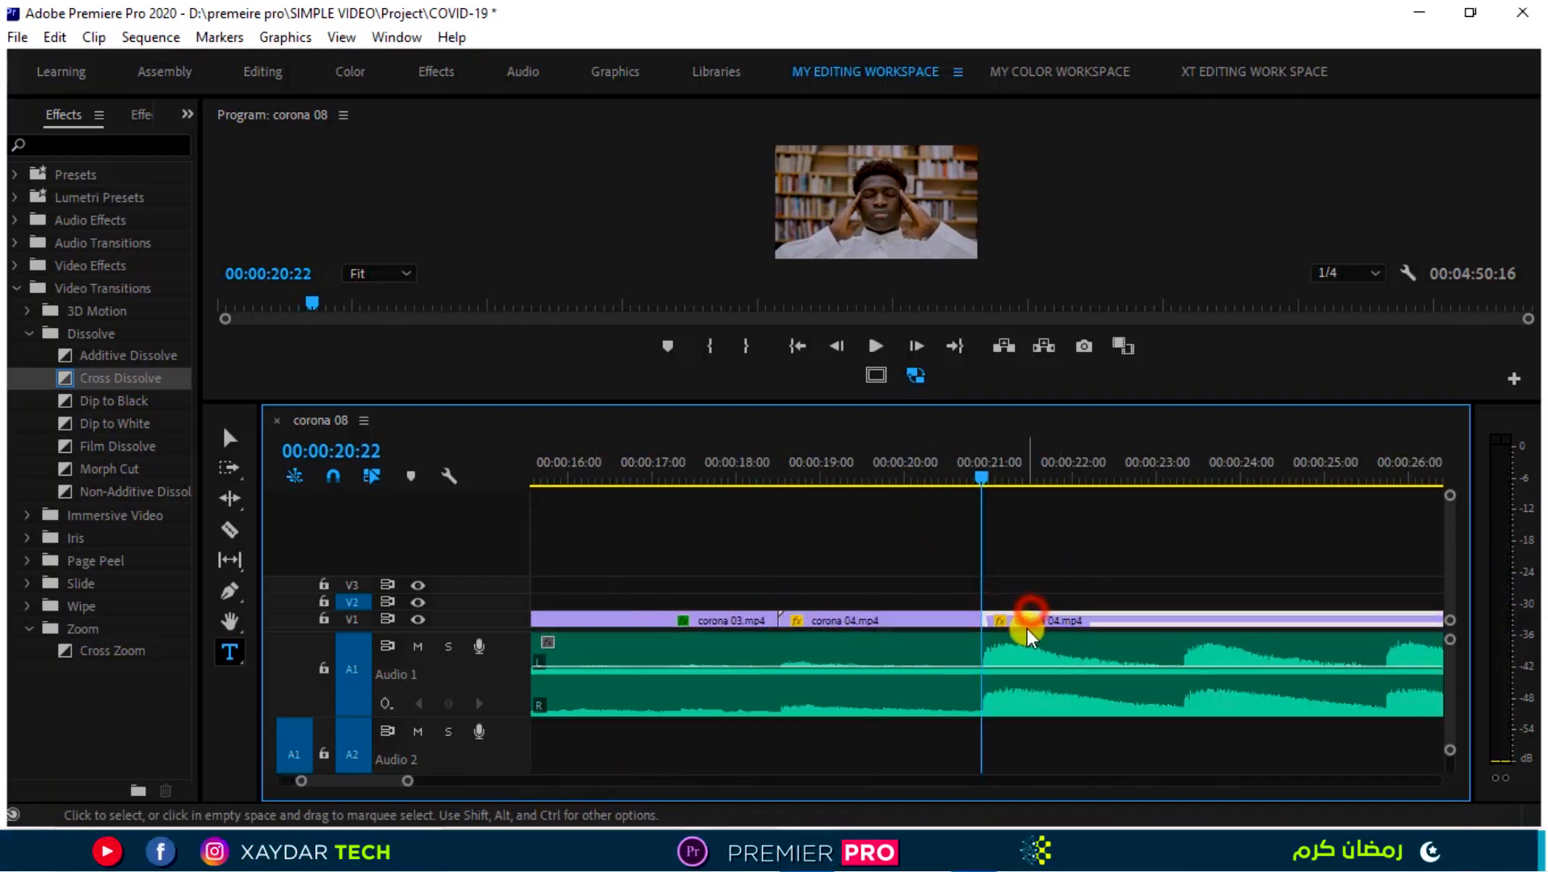
key("shift+Delete")
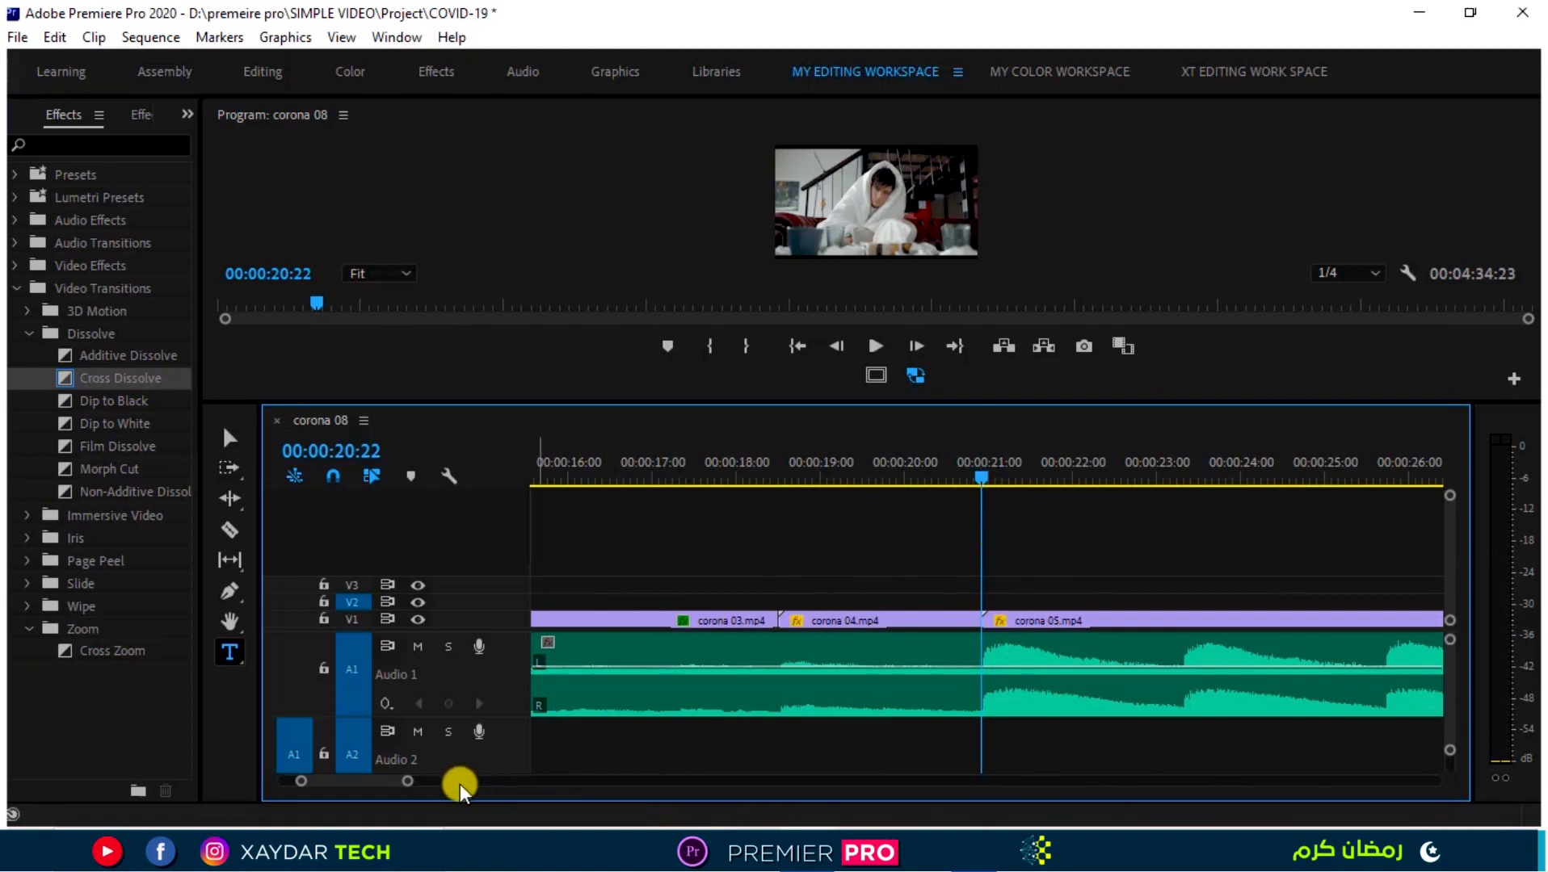
Play back the clips around the cut to corona 05.mp4 to check the timing and listen for the next cut point.
left_click_drag(407, 782, 559, 781)
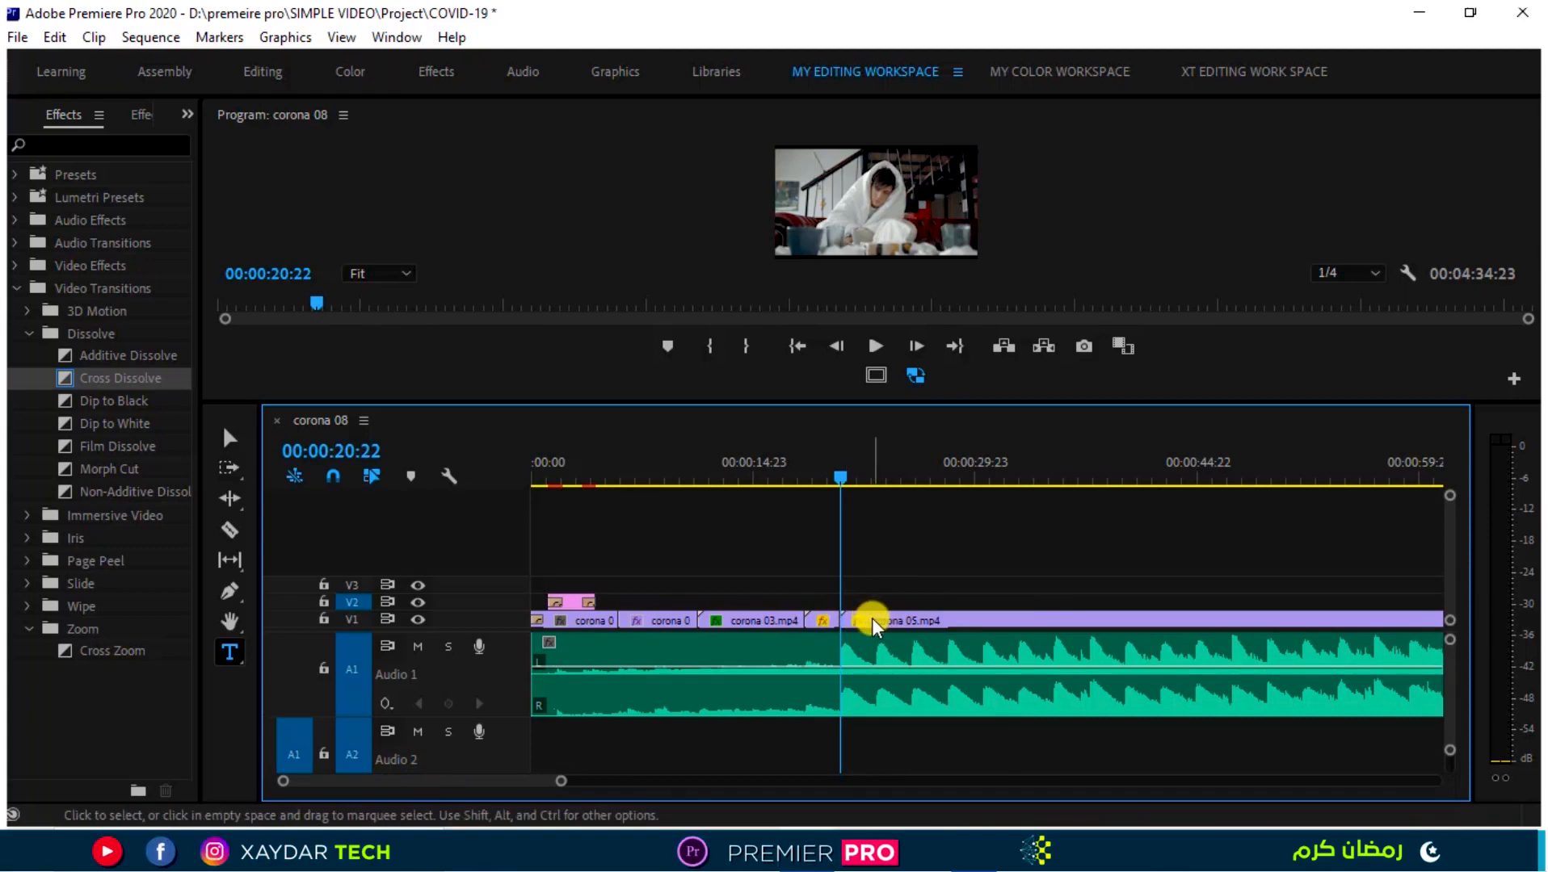
key("space")
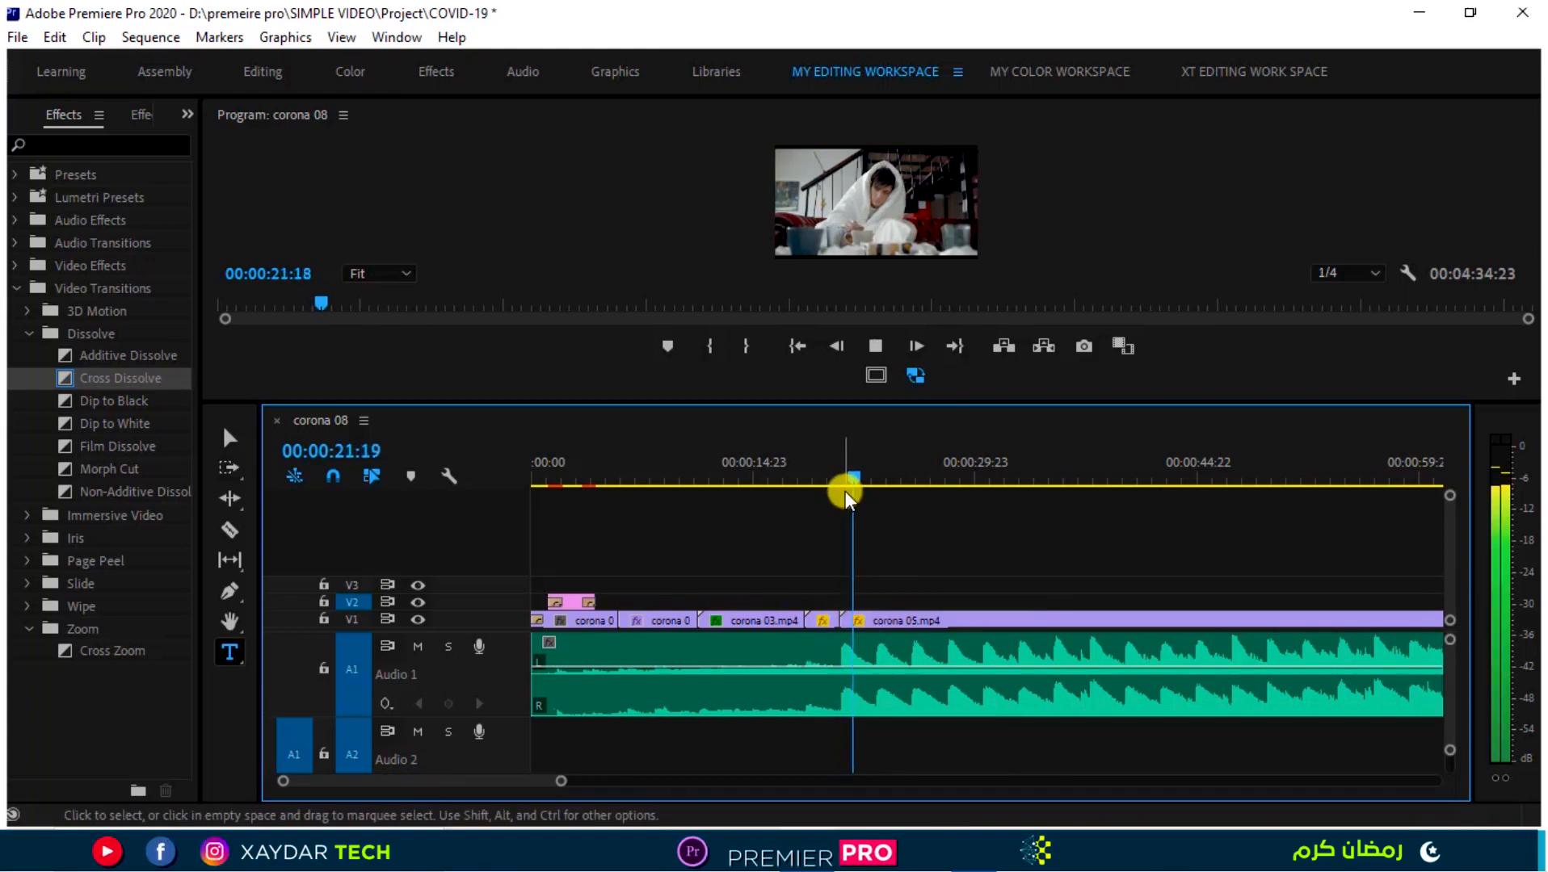
left_click_drag(845, 489, 817, 488)
key("space")
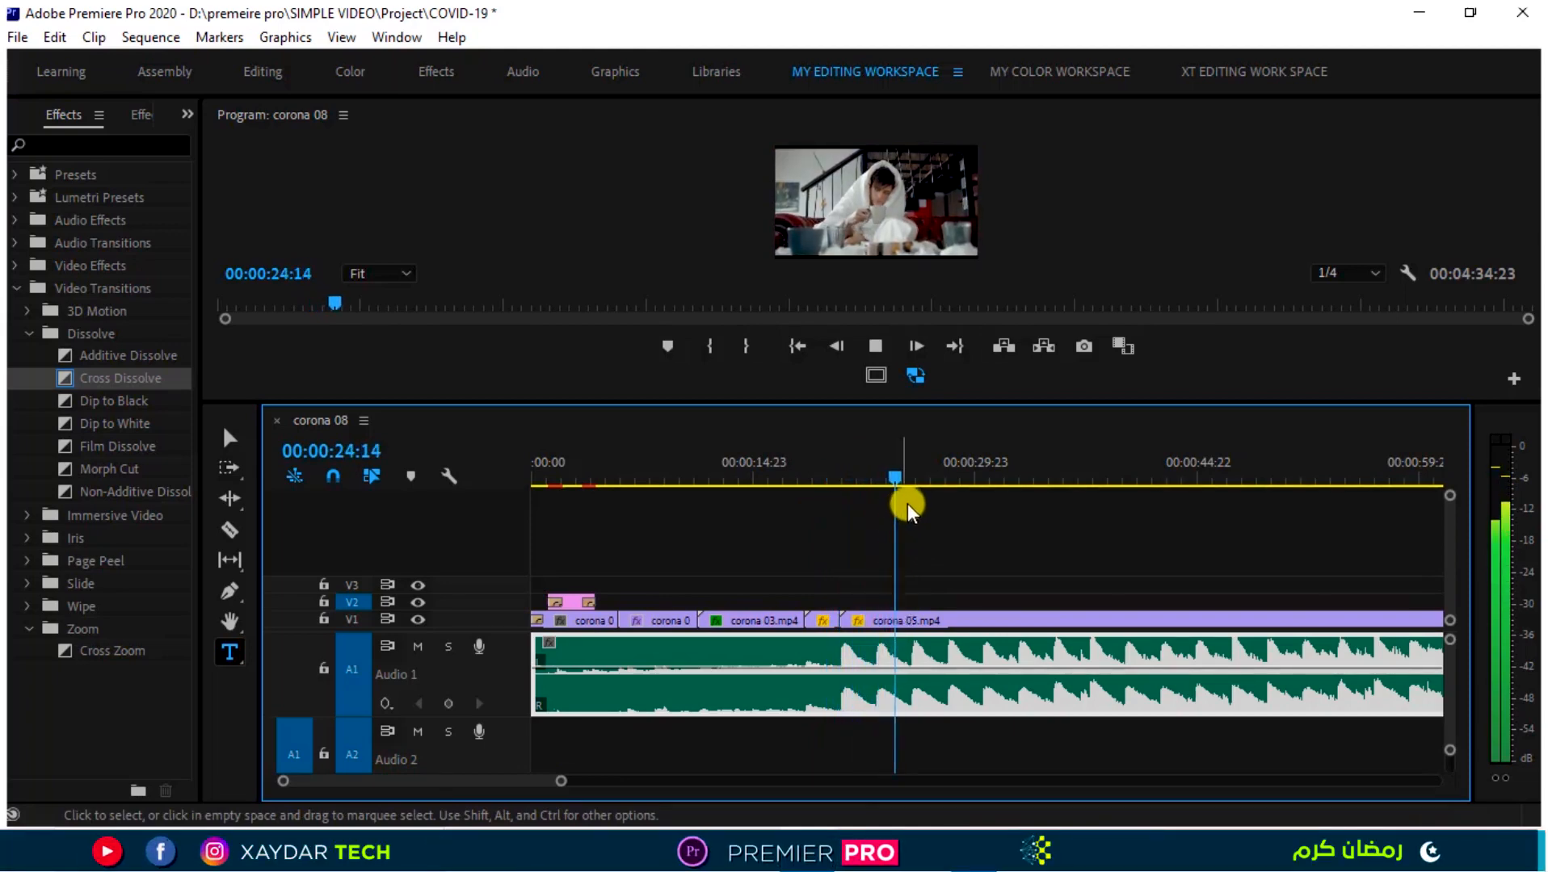
key("space")
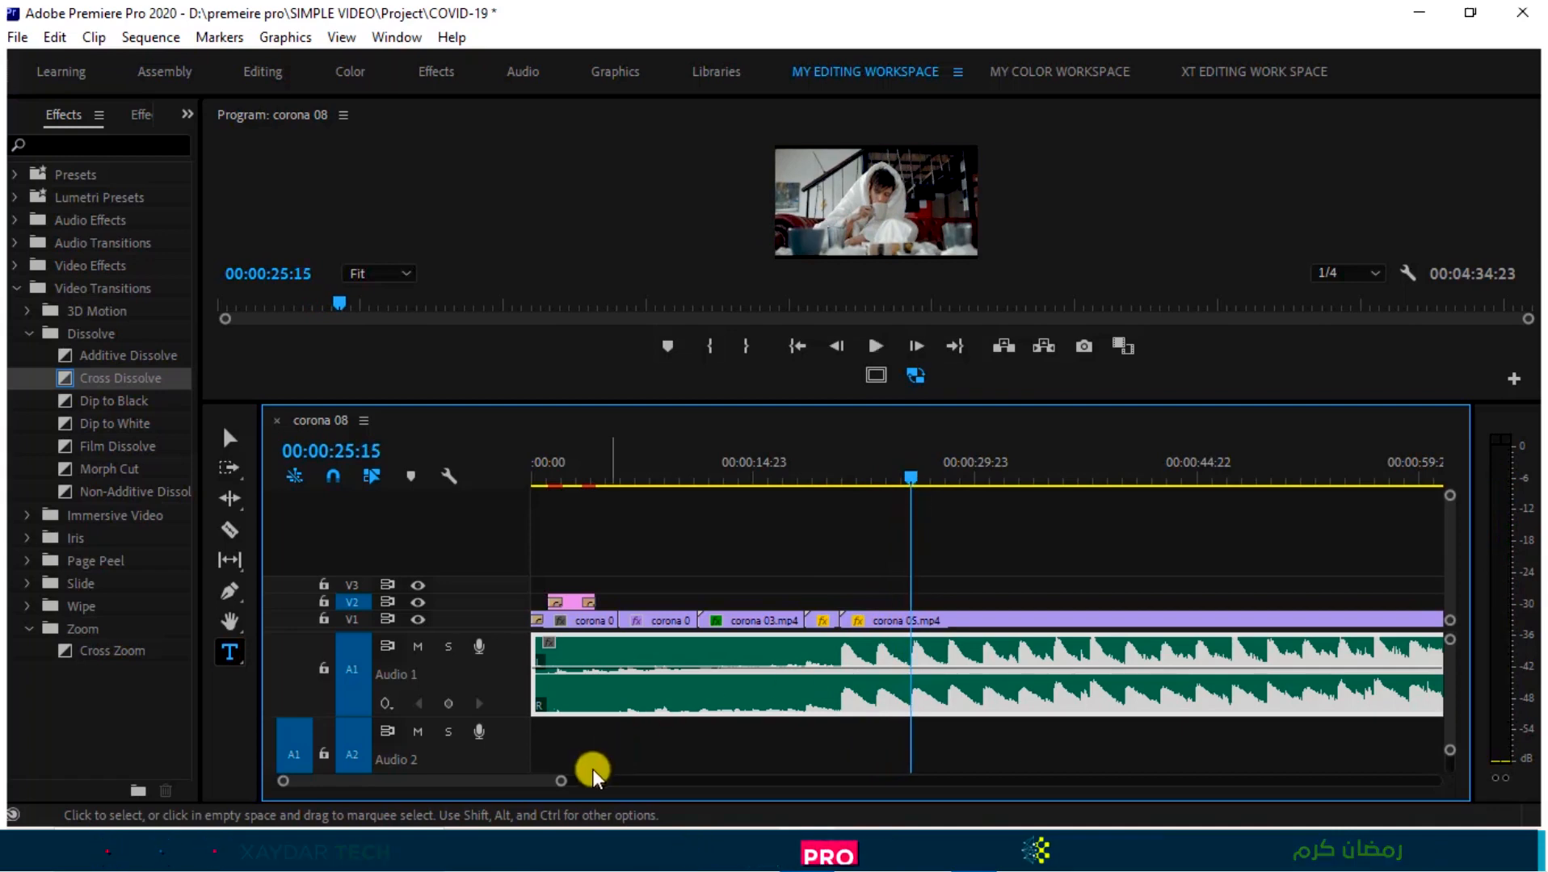
left_click(559, 773)
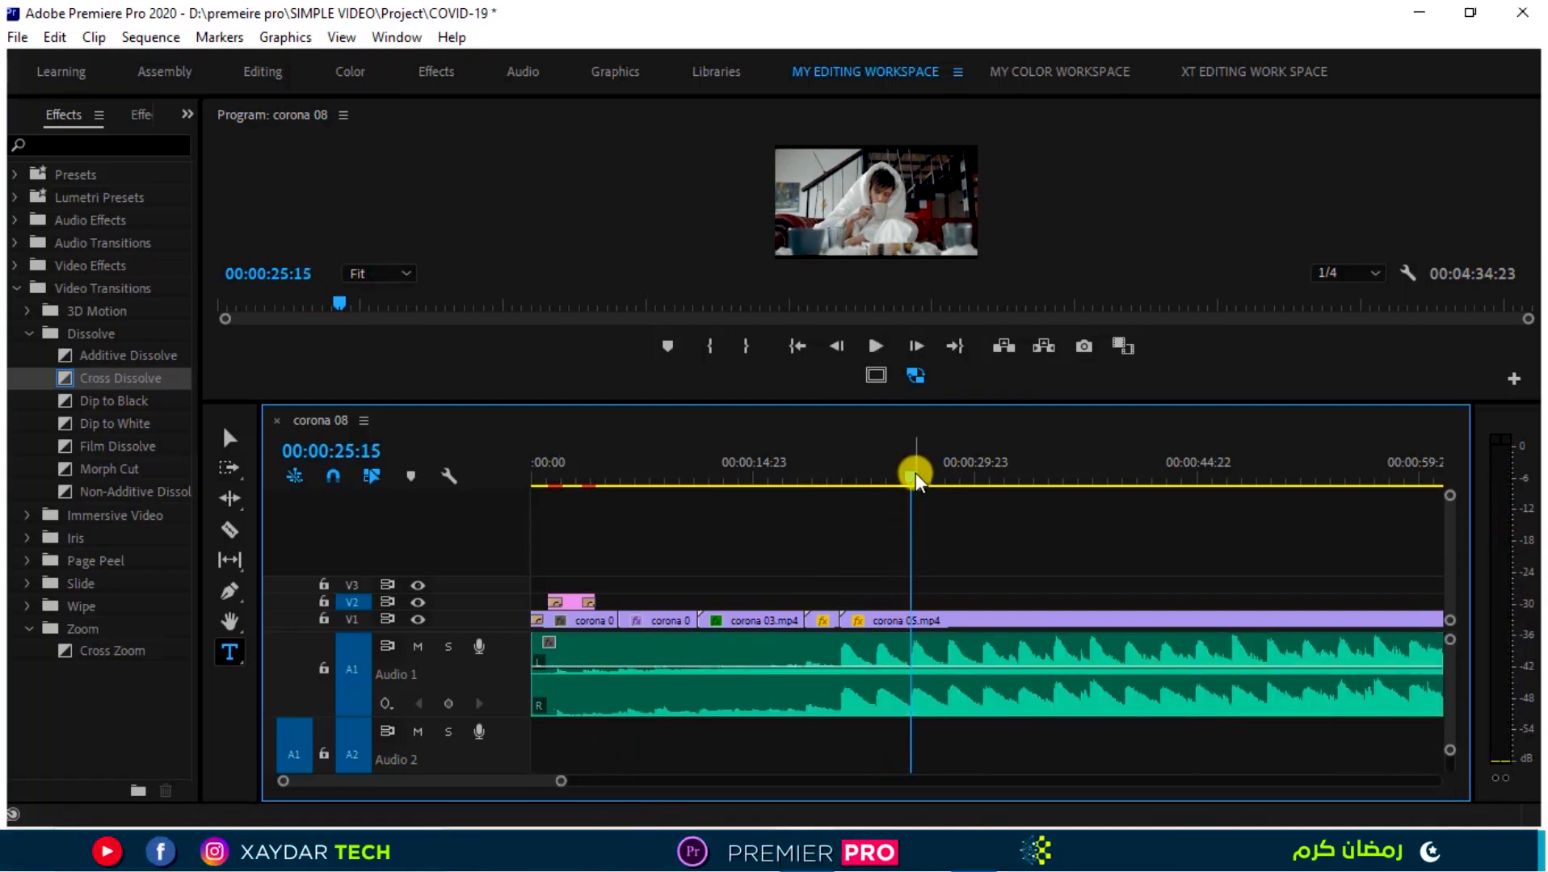
left_click_drag(913, 475, 742, 564)
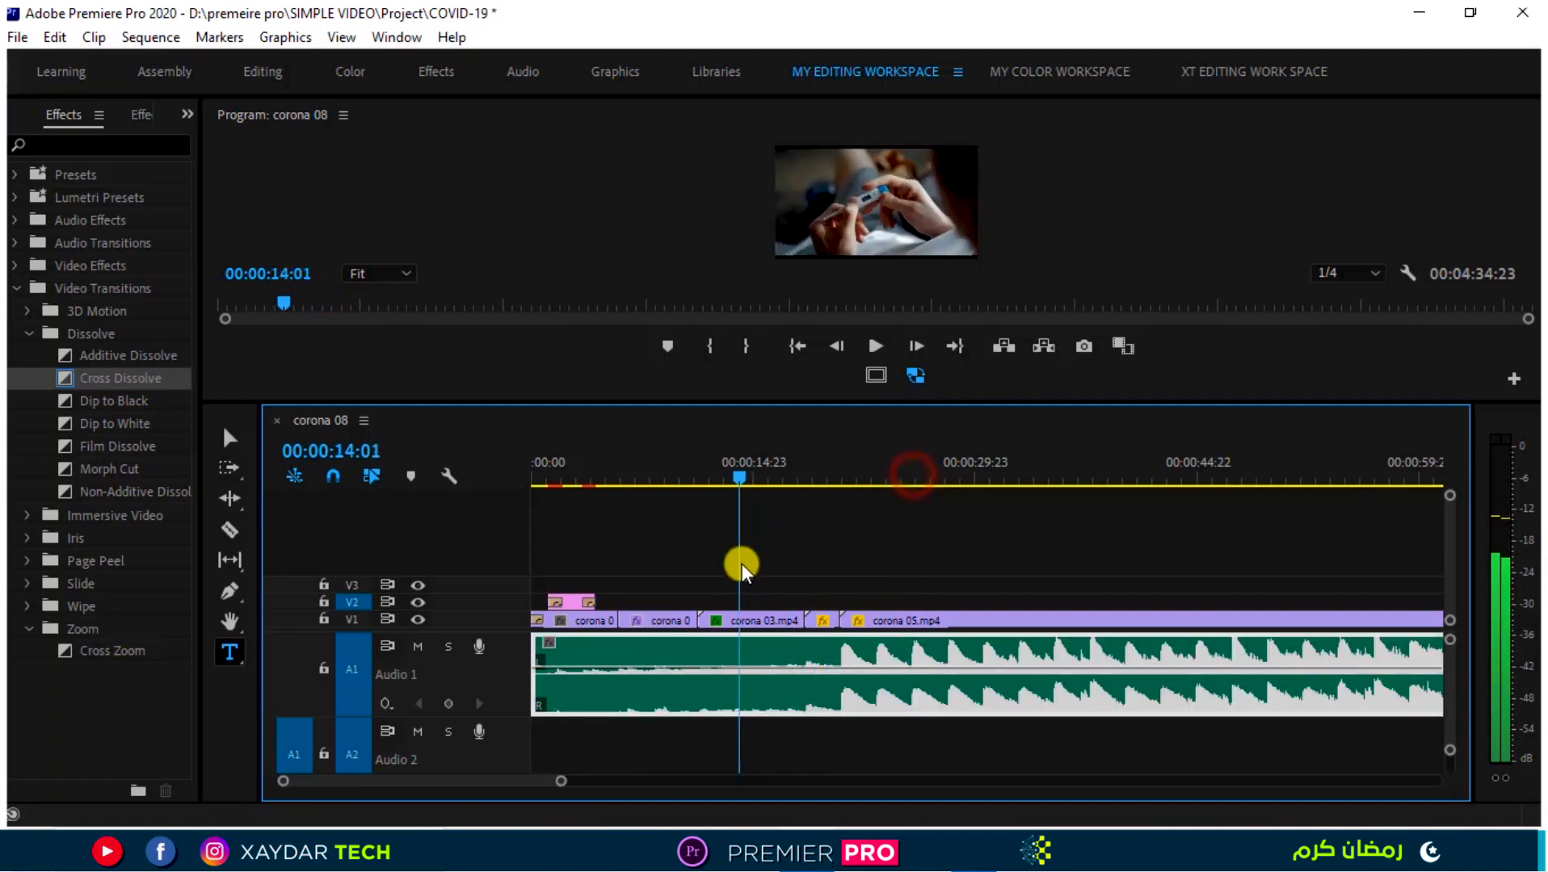
key("space")
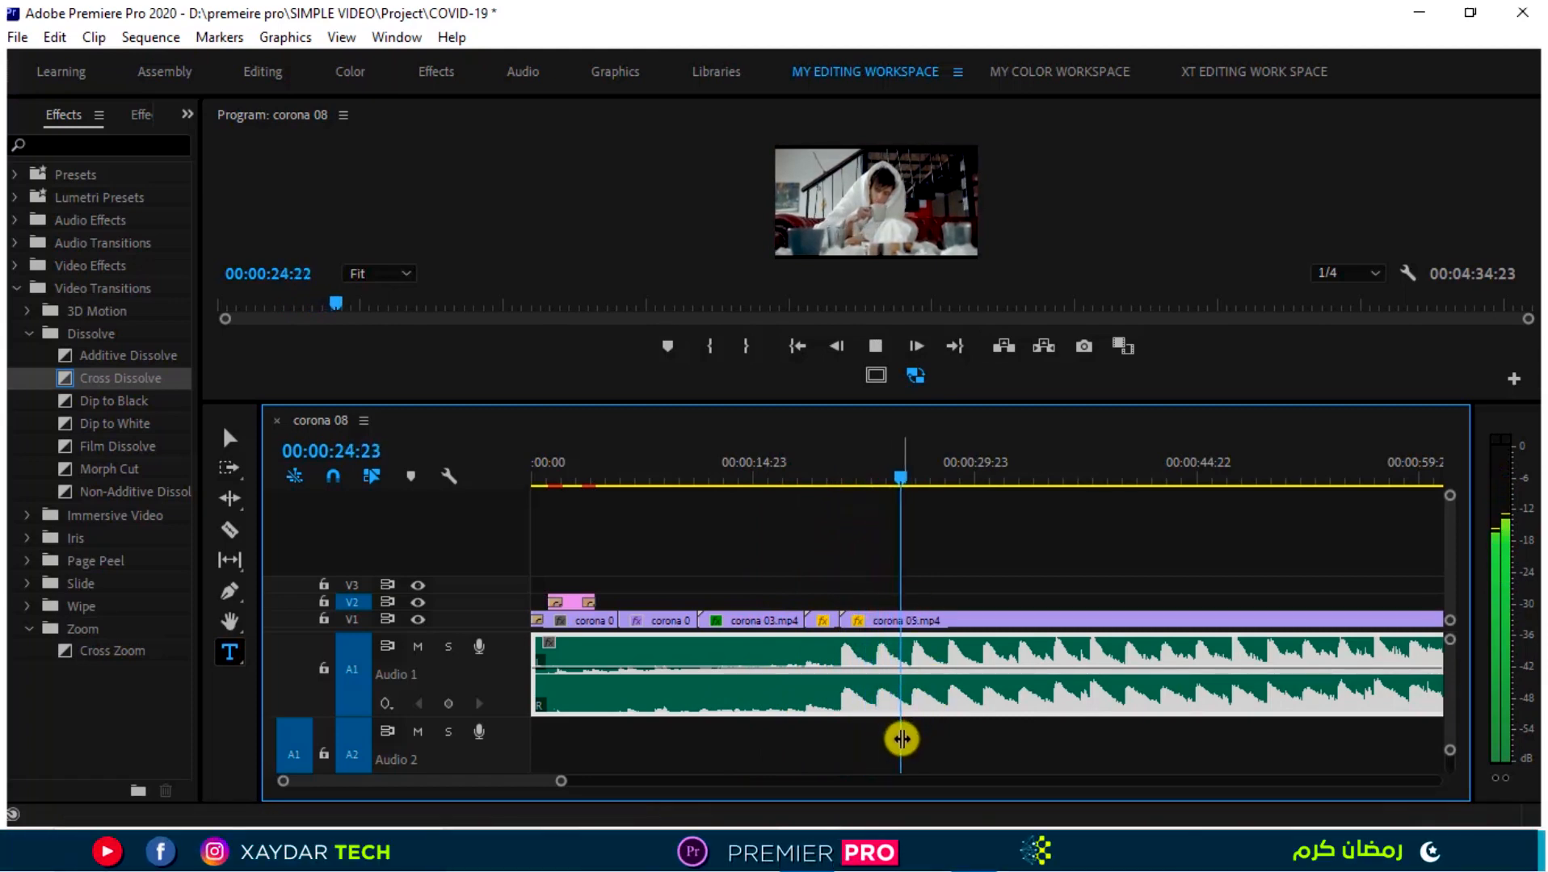
key("space")
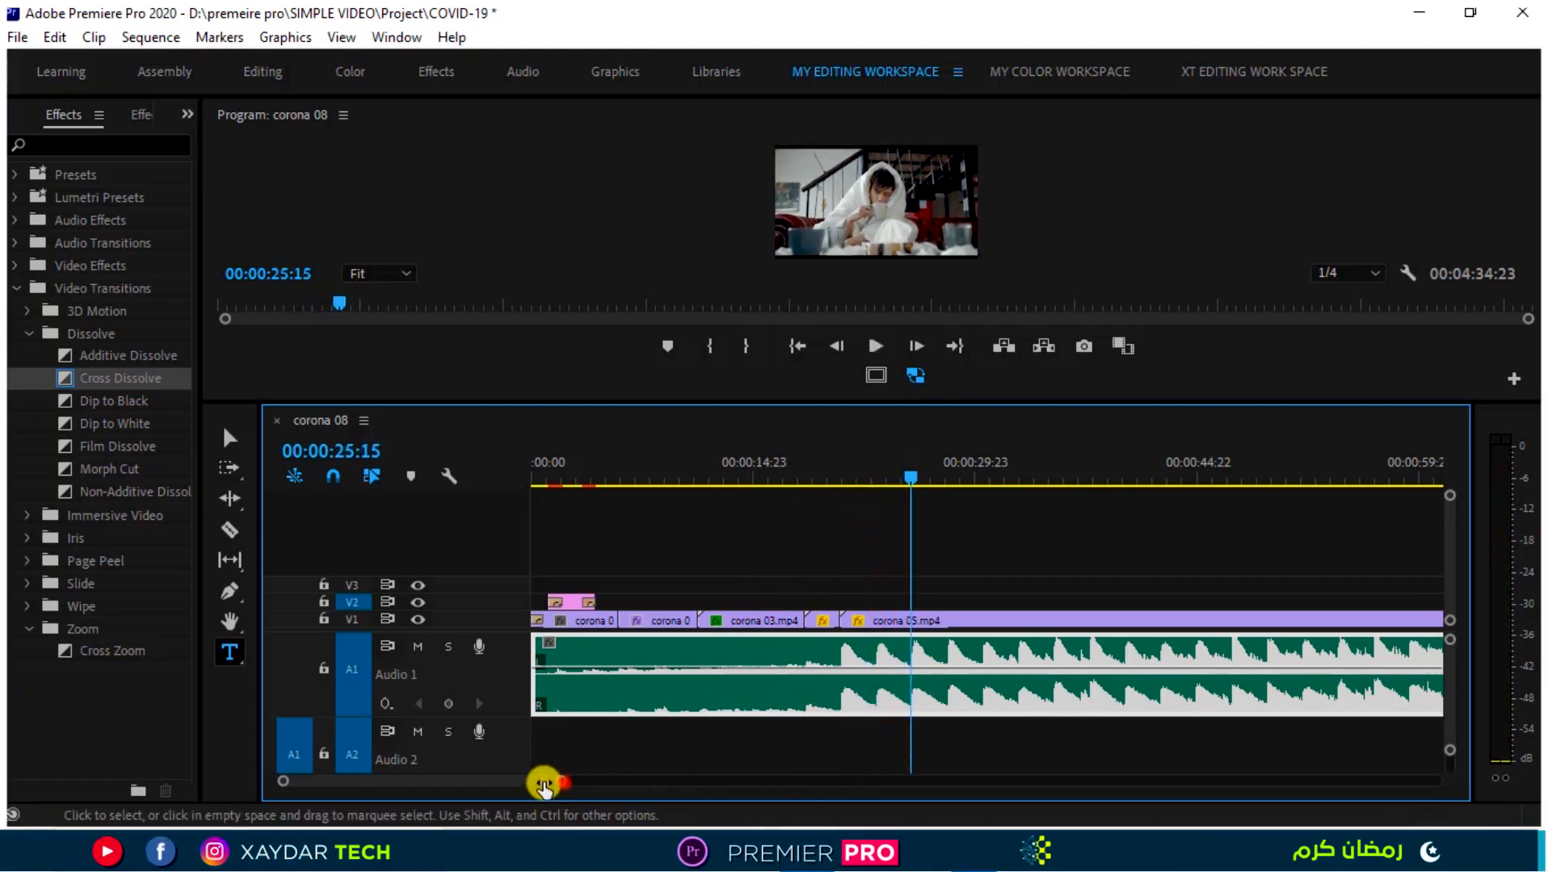
Split corona 05.mp4 on the beat at 00:00:25:17 and ripple-delete the part after the cut.
left_click_drag(544, 786, 508, 785)
key("Right")
key("Right")
key("Right")
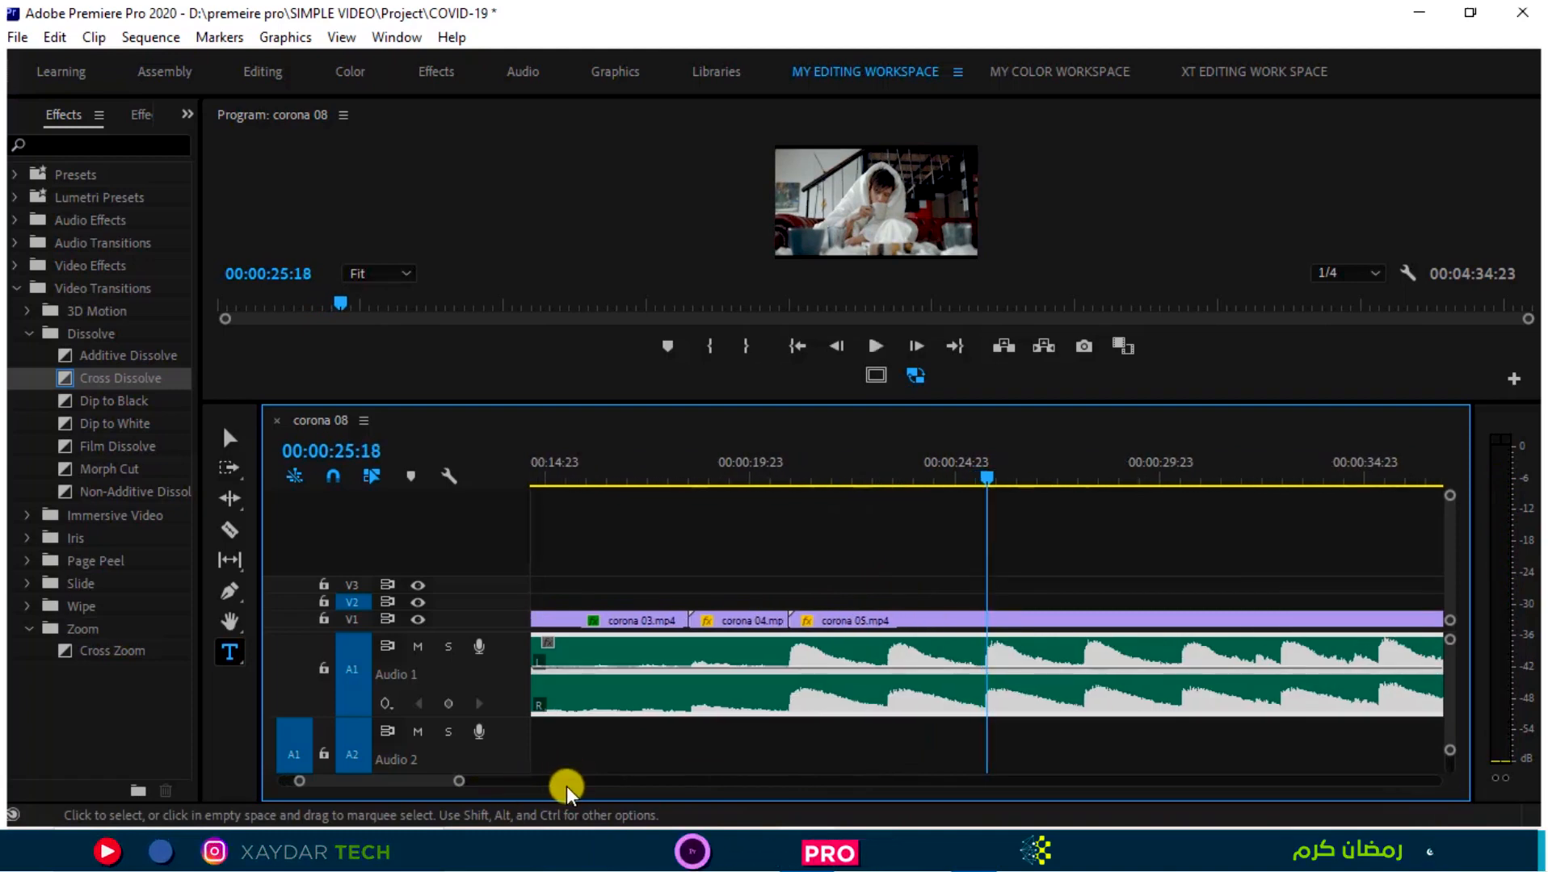
left_click(984, 477)
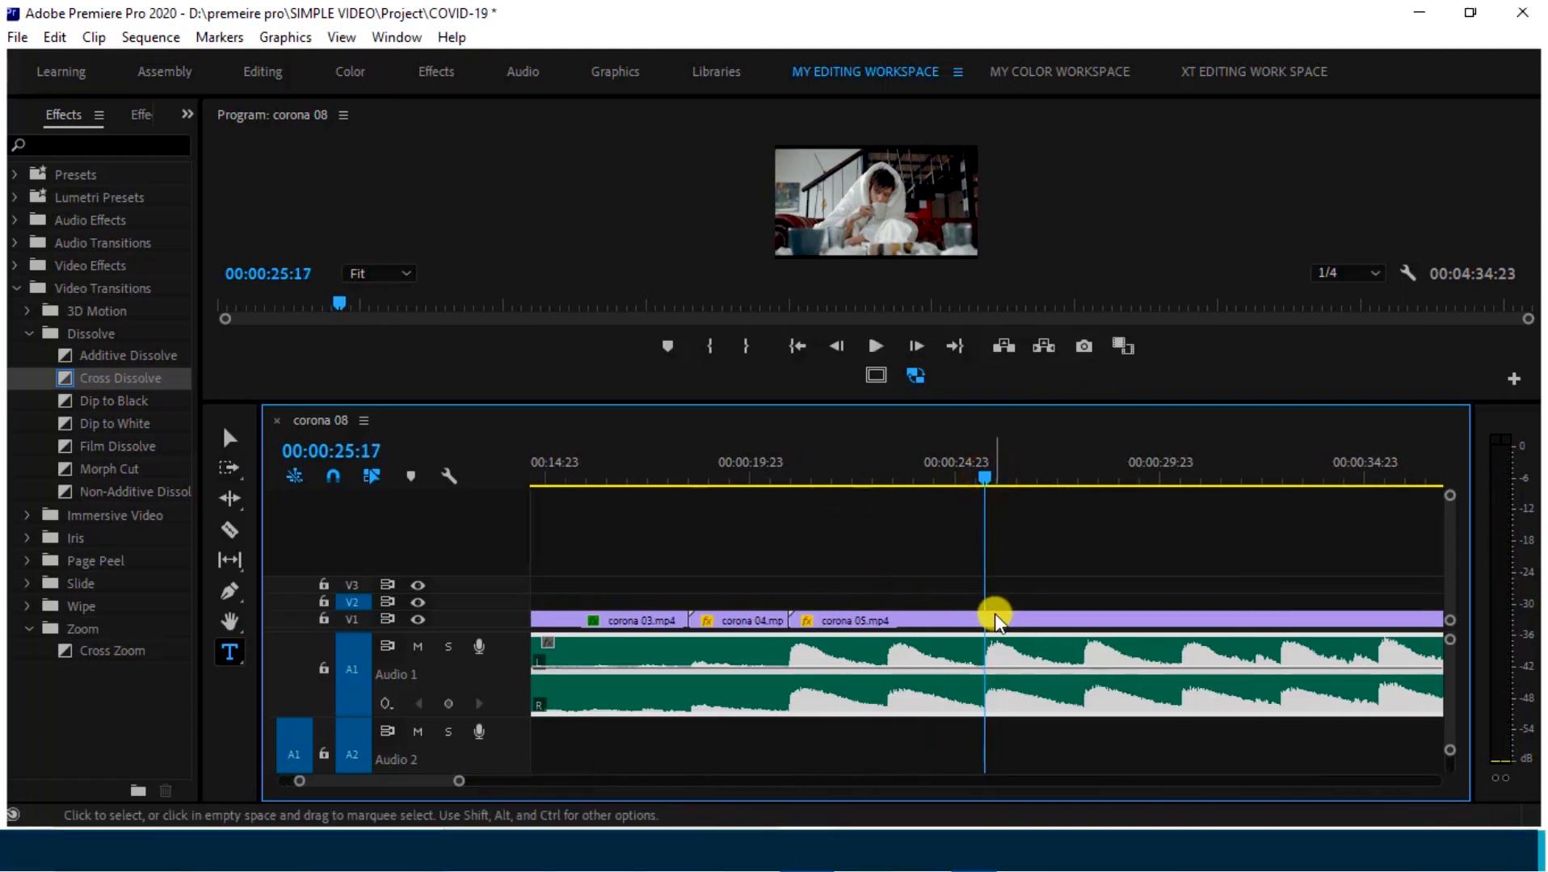
key("ctrl+k")
left_click(1015, 618)
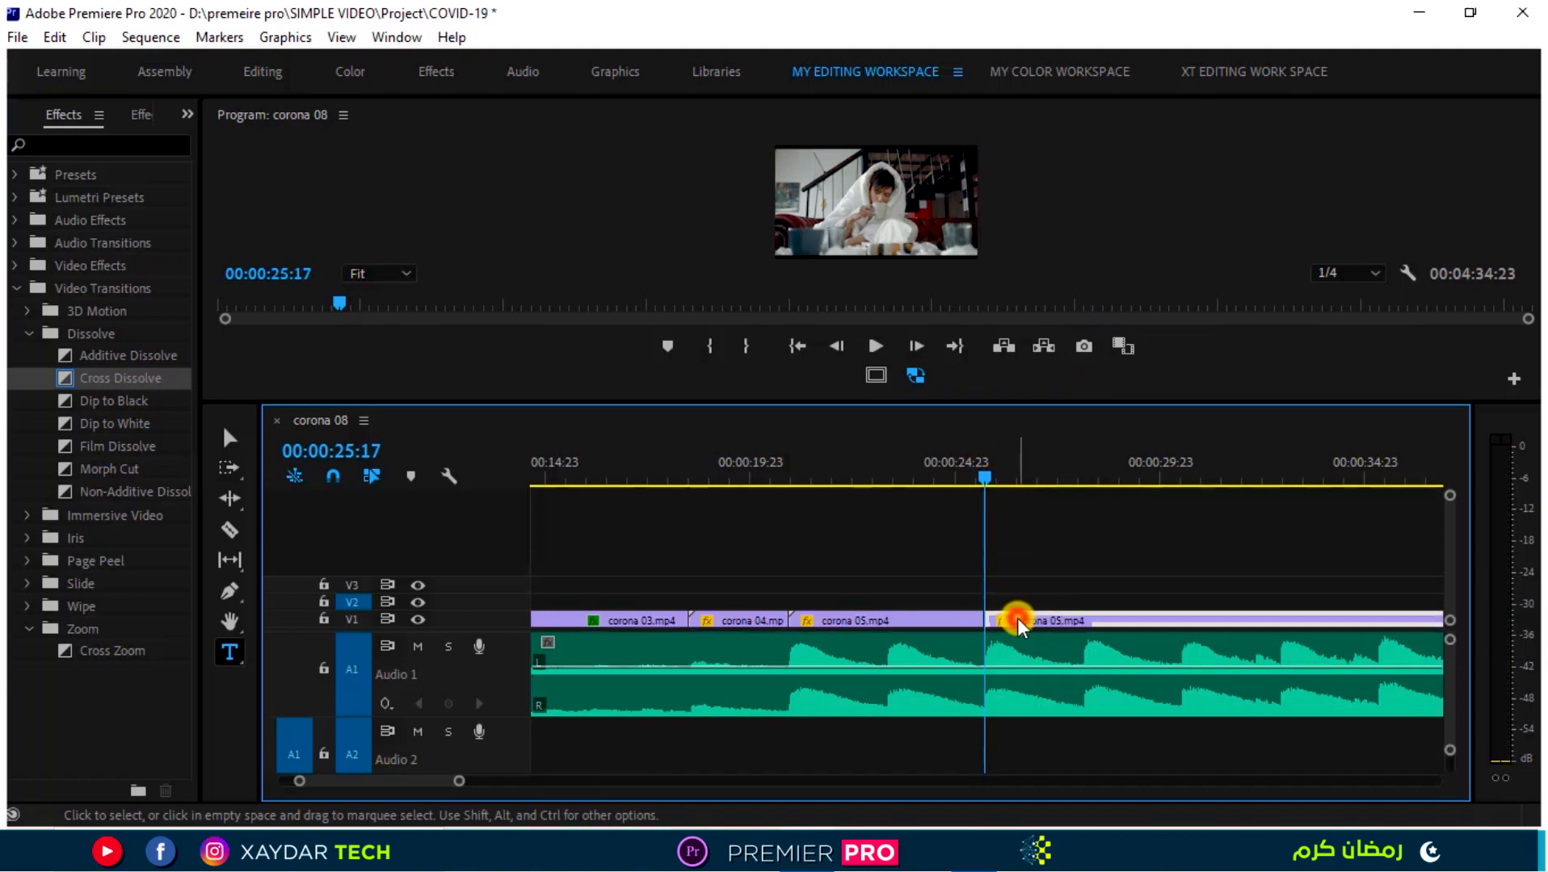
key("shift+Delete")
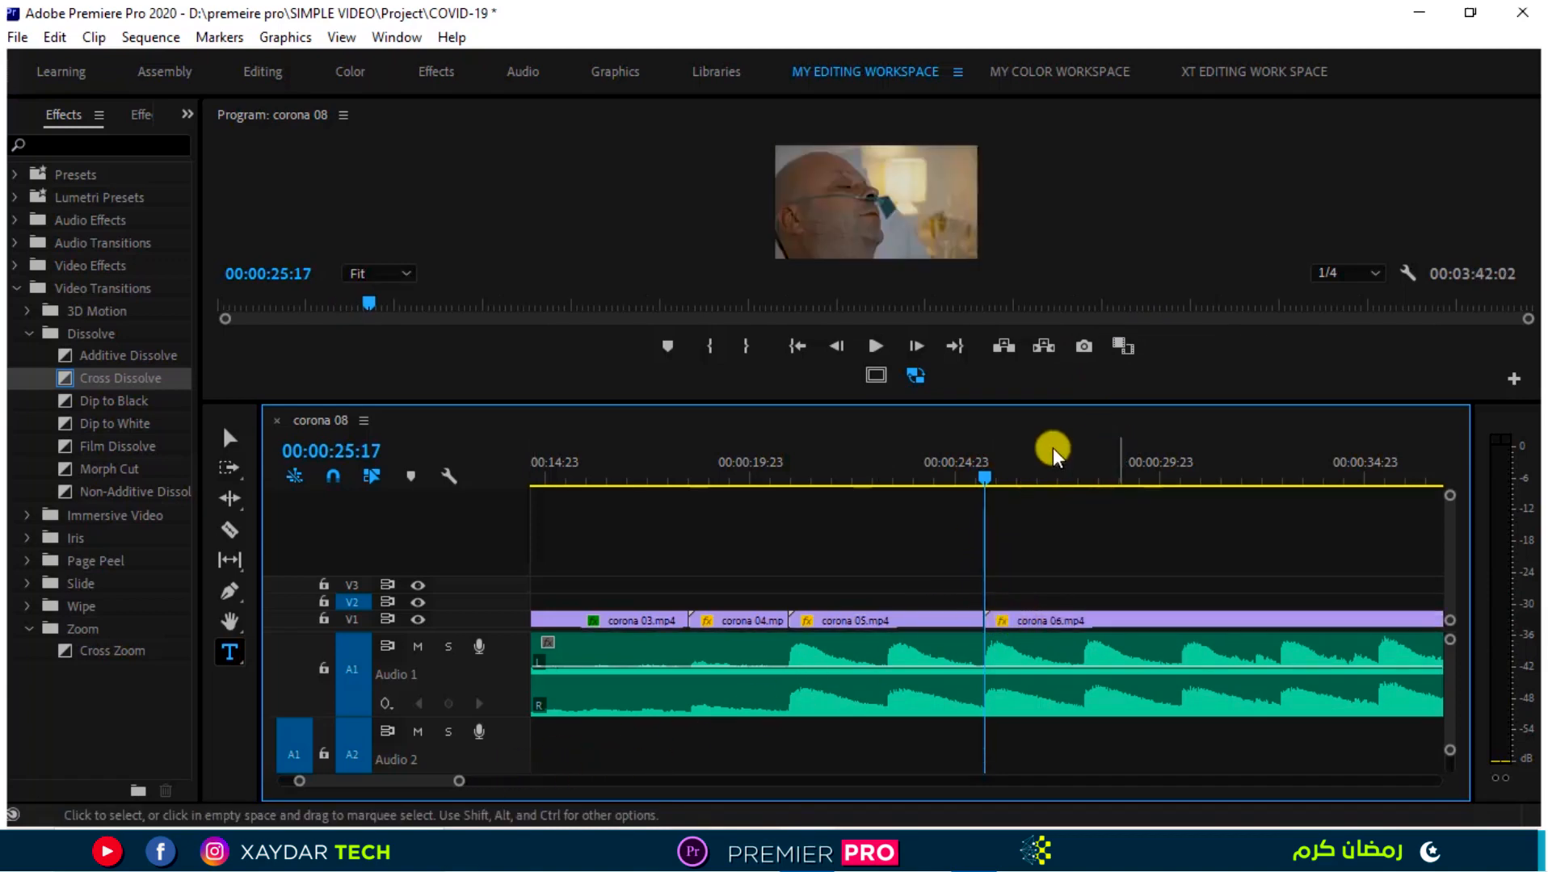
Play across the cut from corona 05.mp4 to corona 06.mp4 to check it against the music.
left_click_drag(982, 477, 822, 528)
key("space")
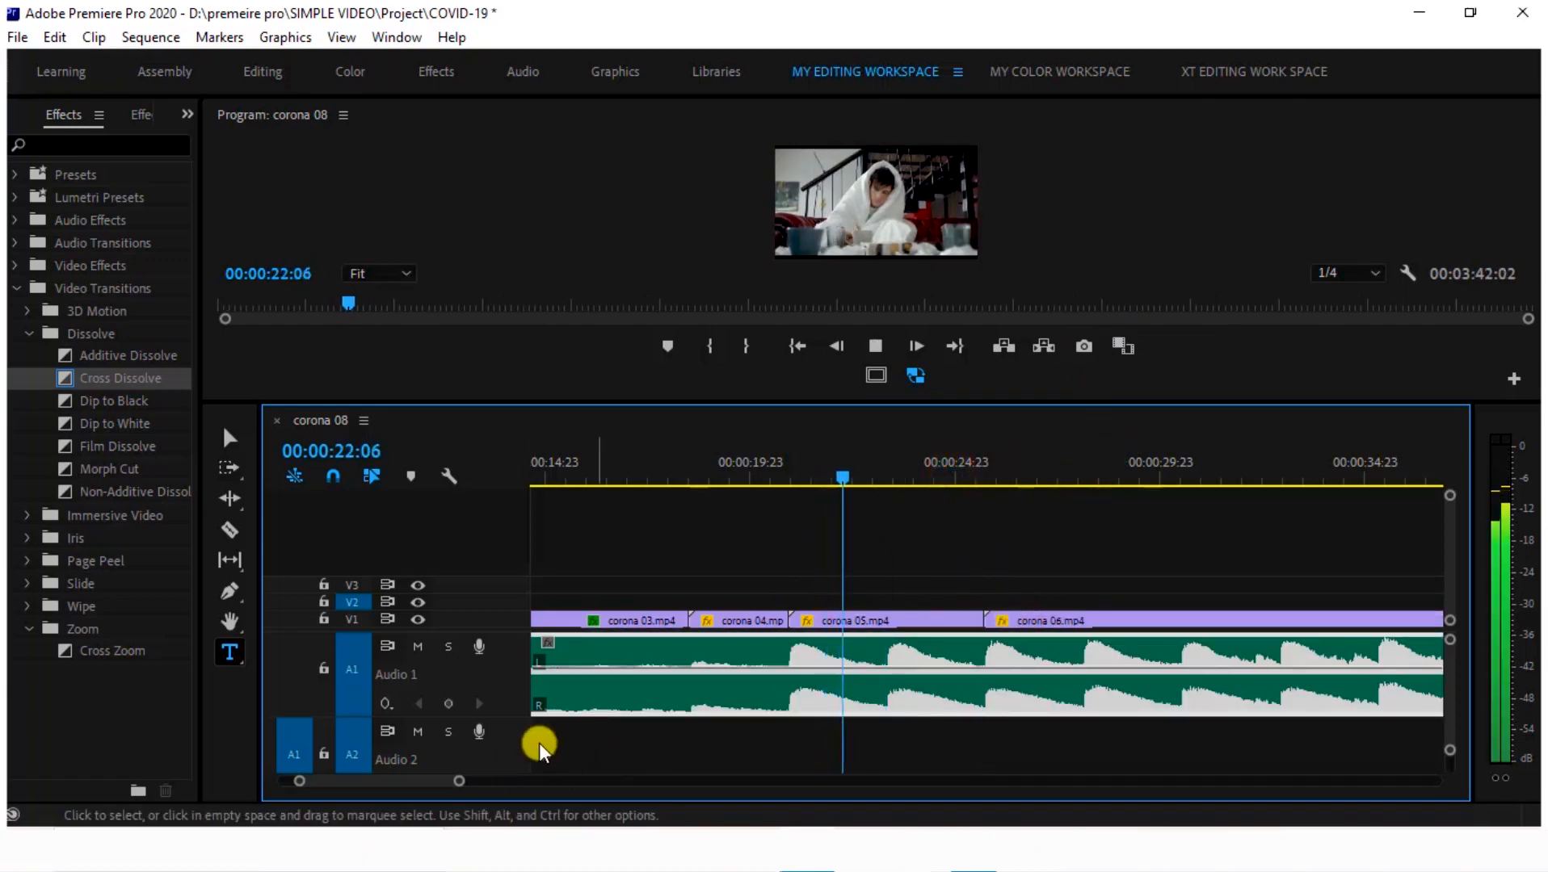
left_click_drag(460, 784, 529, 780)
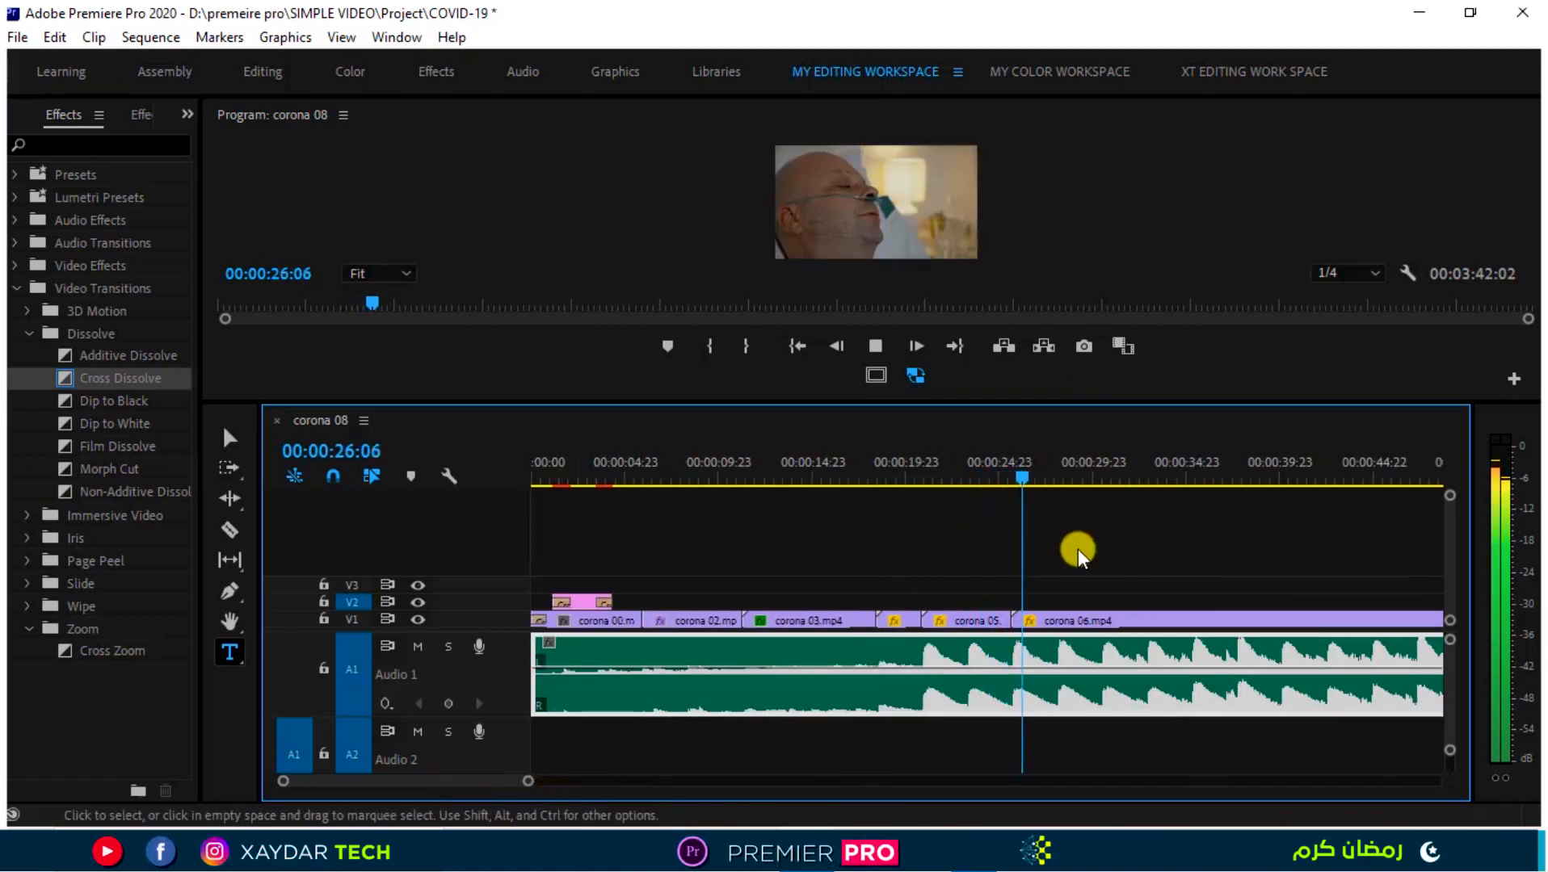
key("space")
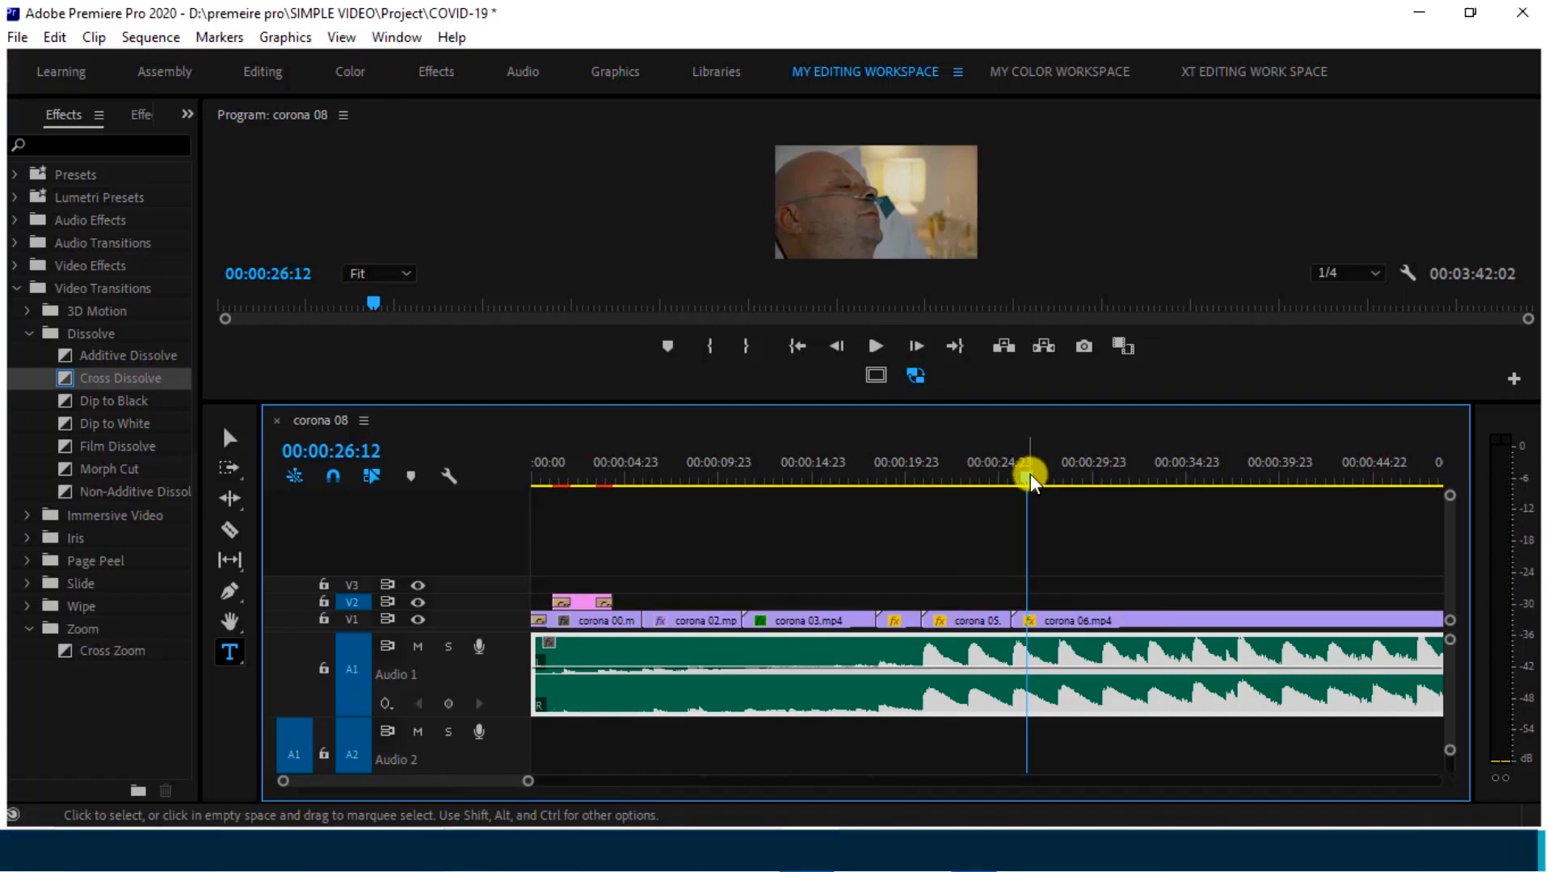
Split corona 06.mp4 instead of the music at 00:00:30:11 and ripple-delete the part after the cut.
left_click_drag(1030, 474, 1103, 481)
key("ctrl+k")
left_click(1126, 619)
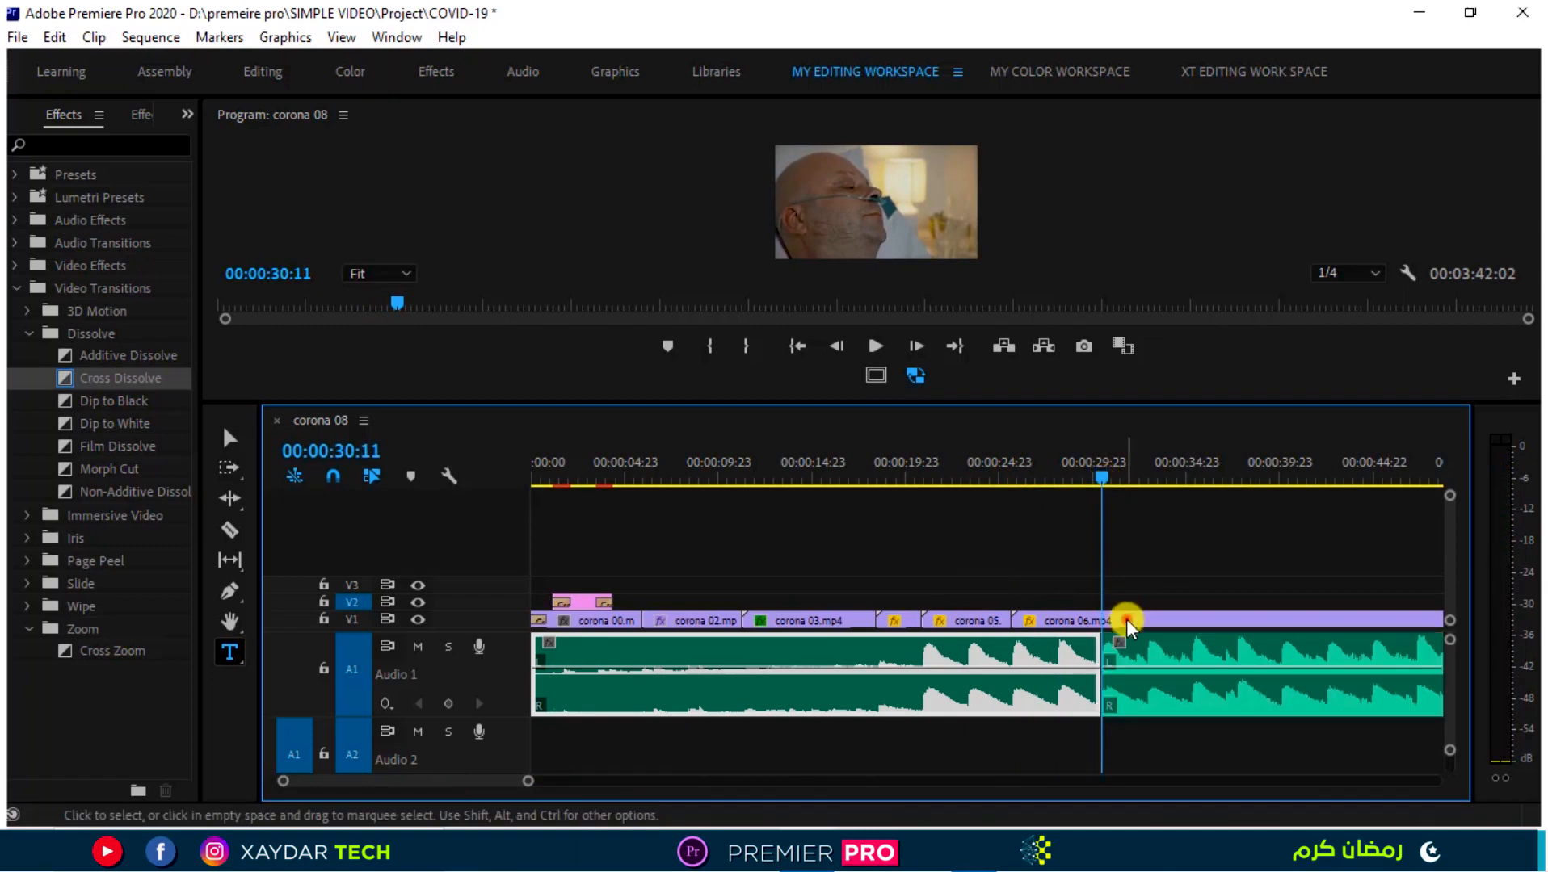
key("ctrl+z")
key("ctrl+k")
left_click(1130, 620)
key("shift+Delete")
Play through corona 07.mp4 and examine the audio waveform closely for the next beat.
key("space")
left_click(1135, 469)
key("equal")
key("equal")
key("equal")
key("equal")
key("equal")
key("equal")
key("space")
key("space")
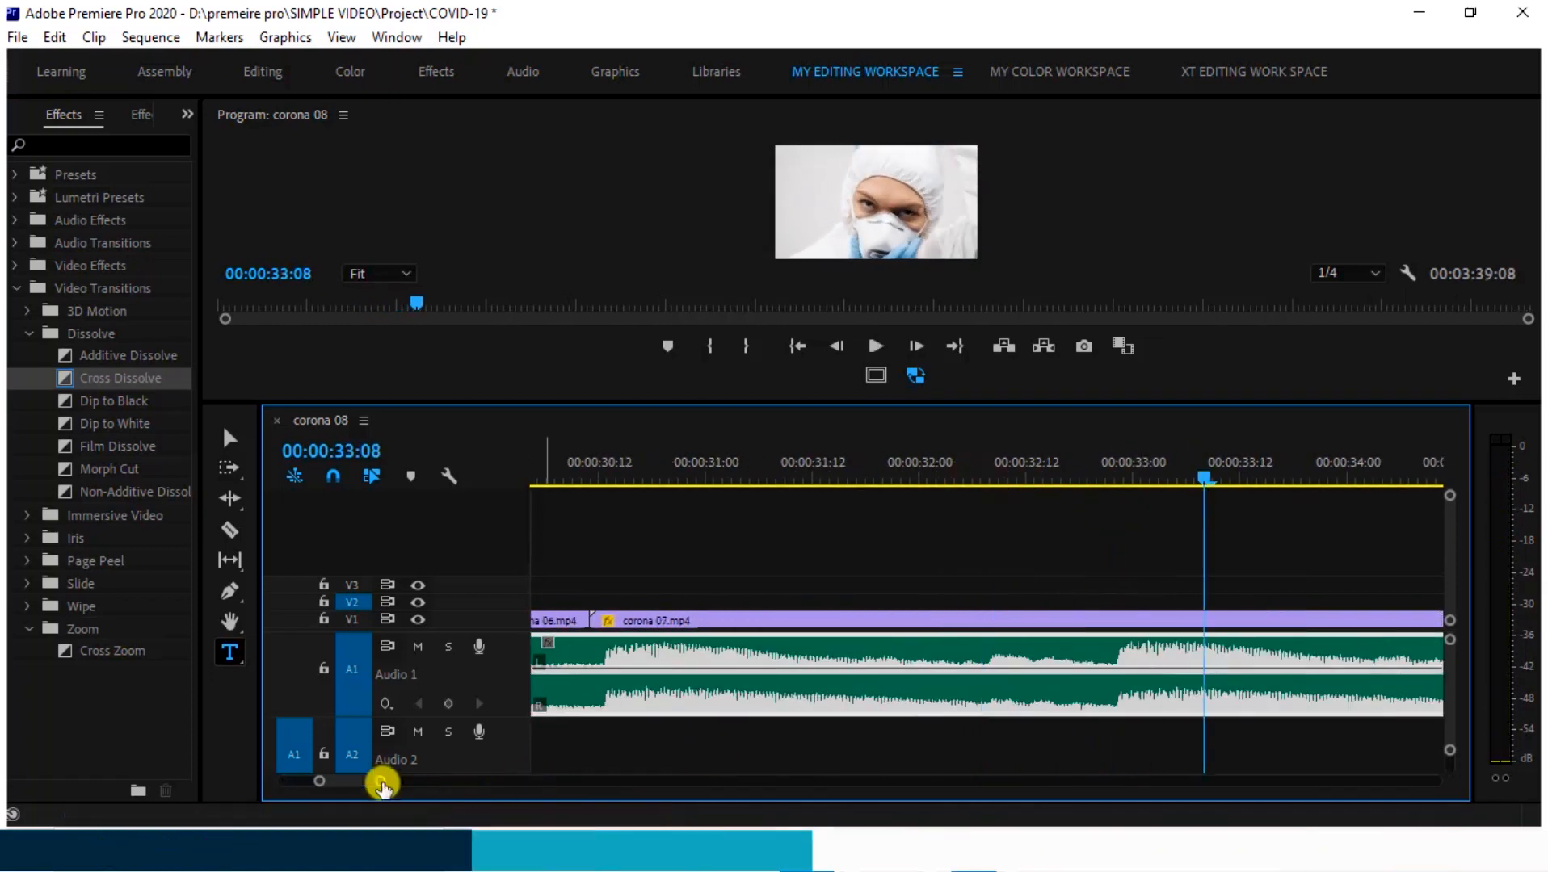
Cut the clip between corona 07.mp4 and corona 09.mp4 on the beat and ripple-delete its remainder.
left_click_drag(382, 782, 535, 782)
left_click(1047, 476)
key("equal")
key("equal")
key("ctrl+k")
left_click(998, 621)
key("shift+Delete")
key("space")
key("space")
key("ctrl+k")
left_click(1075, 619)
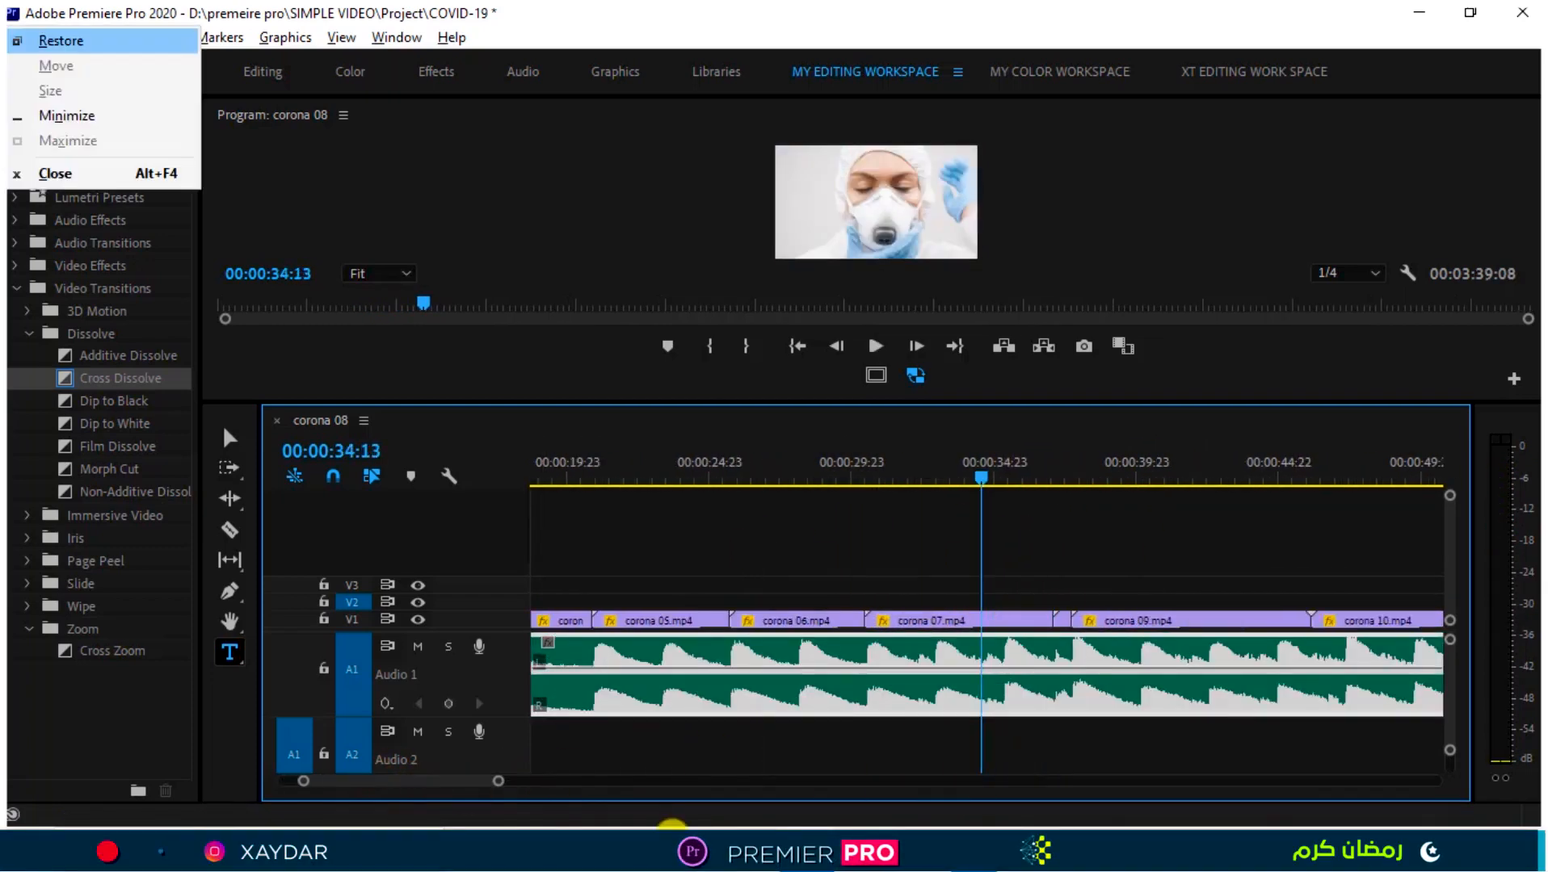
Split corona 09.mp4 on the beat at 00:00:40:05 and ripple-delete the part after the cut.
key("Escape")
left_click(1139, 472)
left_click(1145, 477)
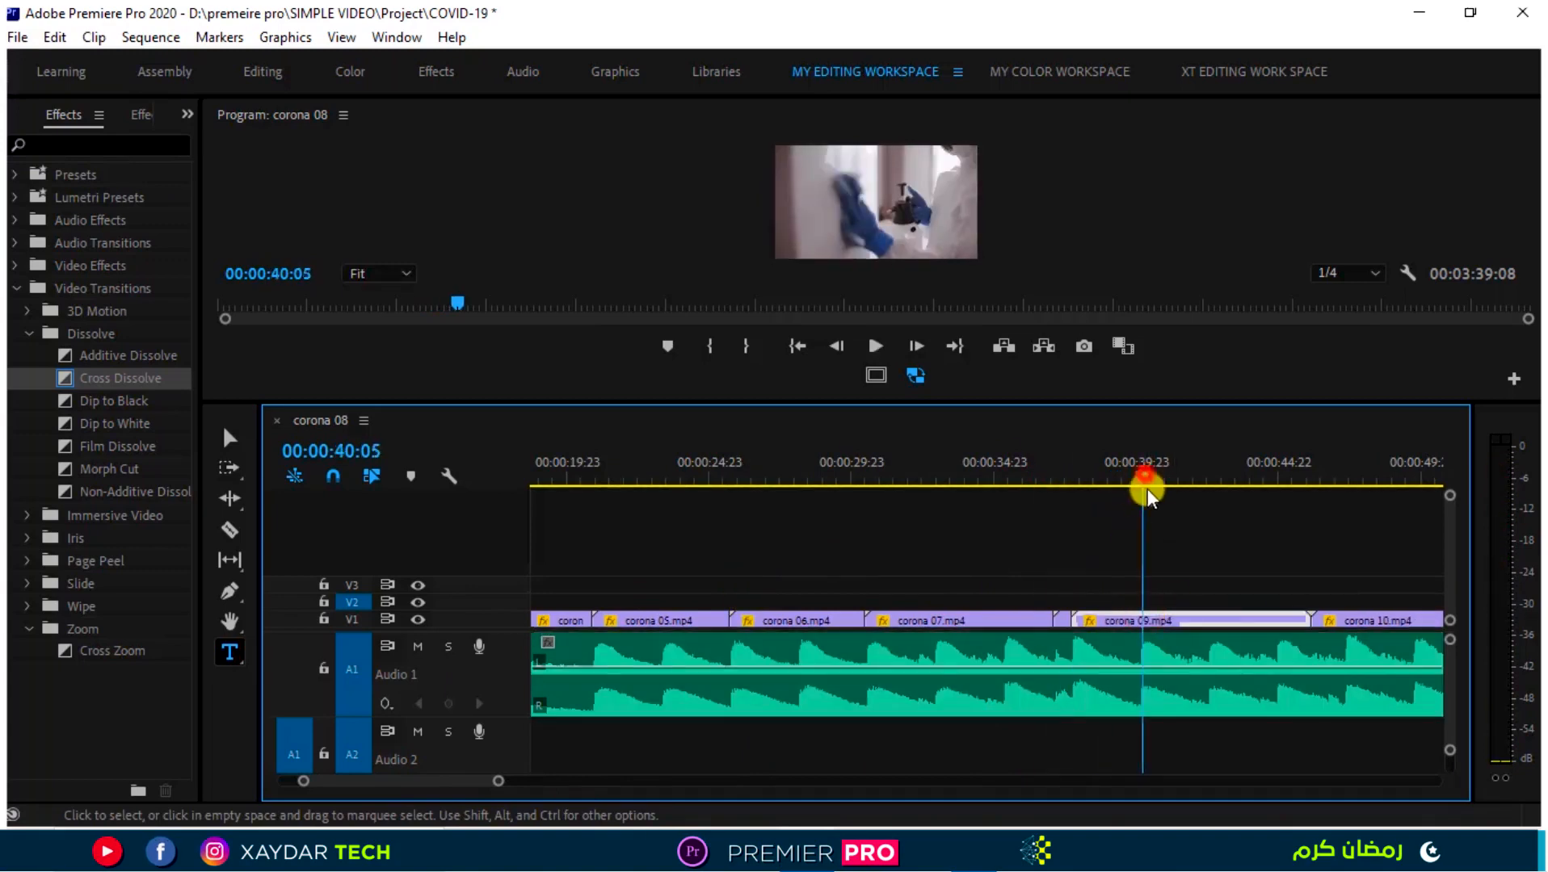
key("ctrl+k")
left_click(1211, 621)
key("shift+Delete")
Play on to the next beat, split corona 10.mp4 at 00:00:42:12, and ripple-delete the part after the cut.
left_click(1141, 472)
key("space")
key("space")
key("ctrl+k")
left_click(1296, 617)
key("shift+Delete")
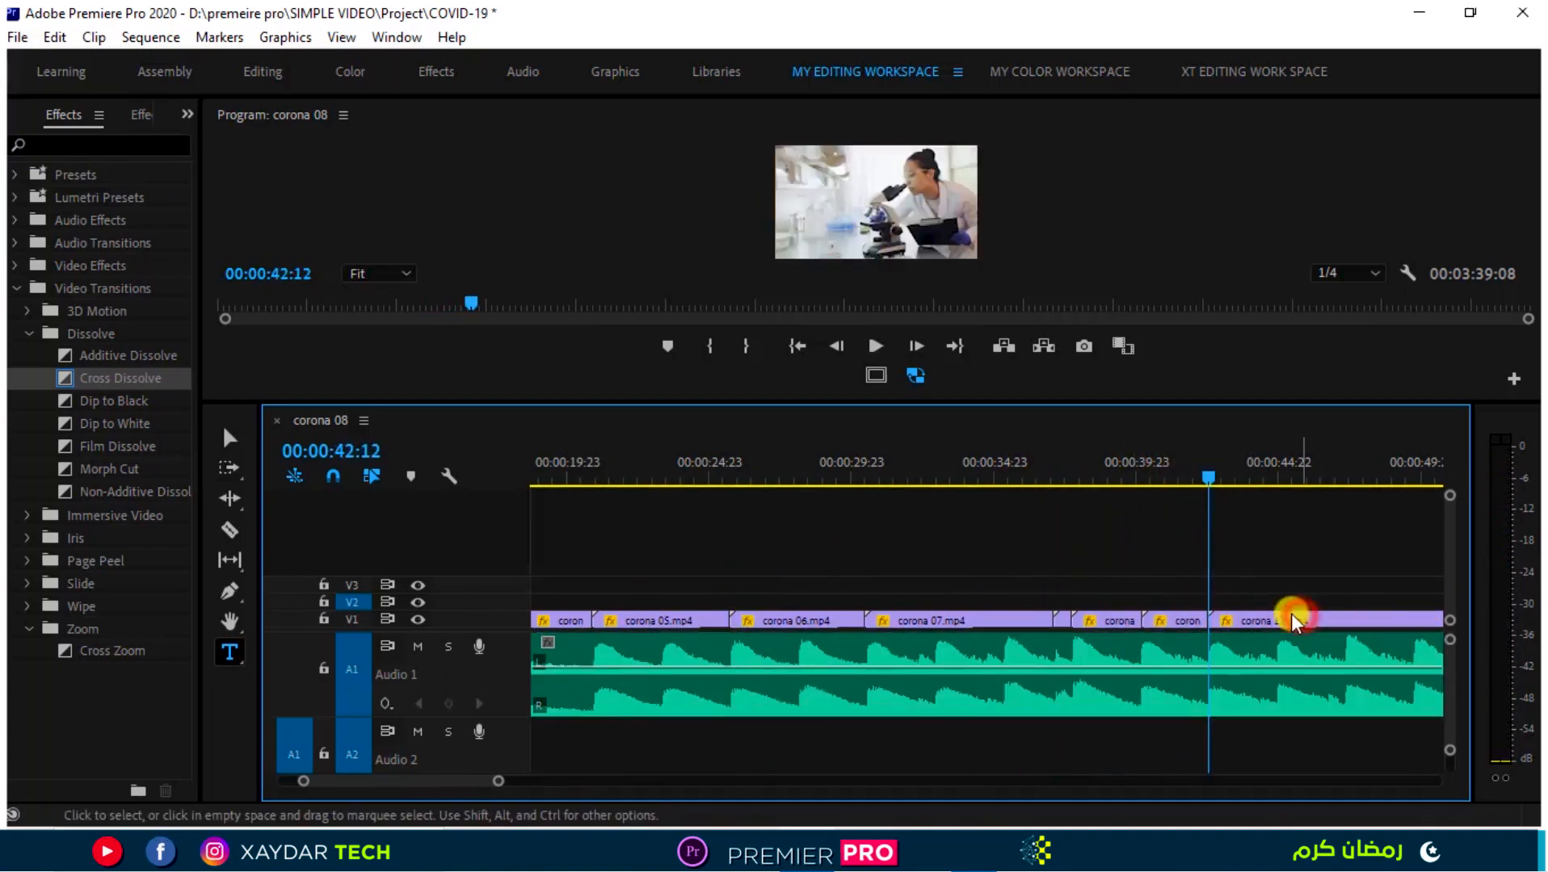
Play on to 00:00:49:15, split corona 13.mp4 there, and ripple-delete the part after the cut.
key("space")
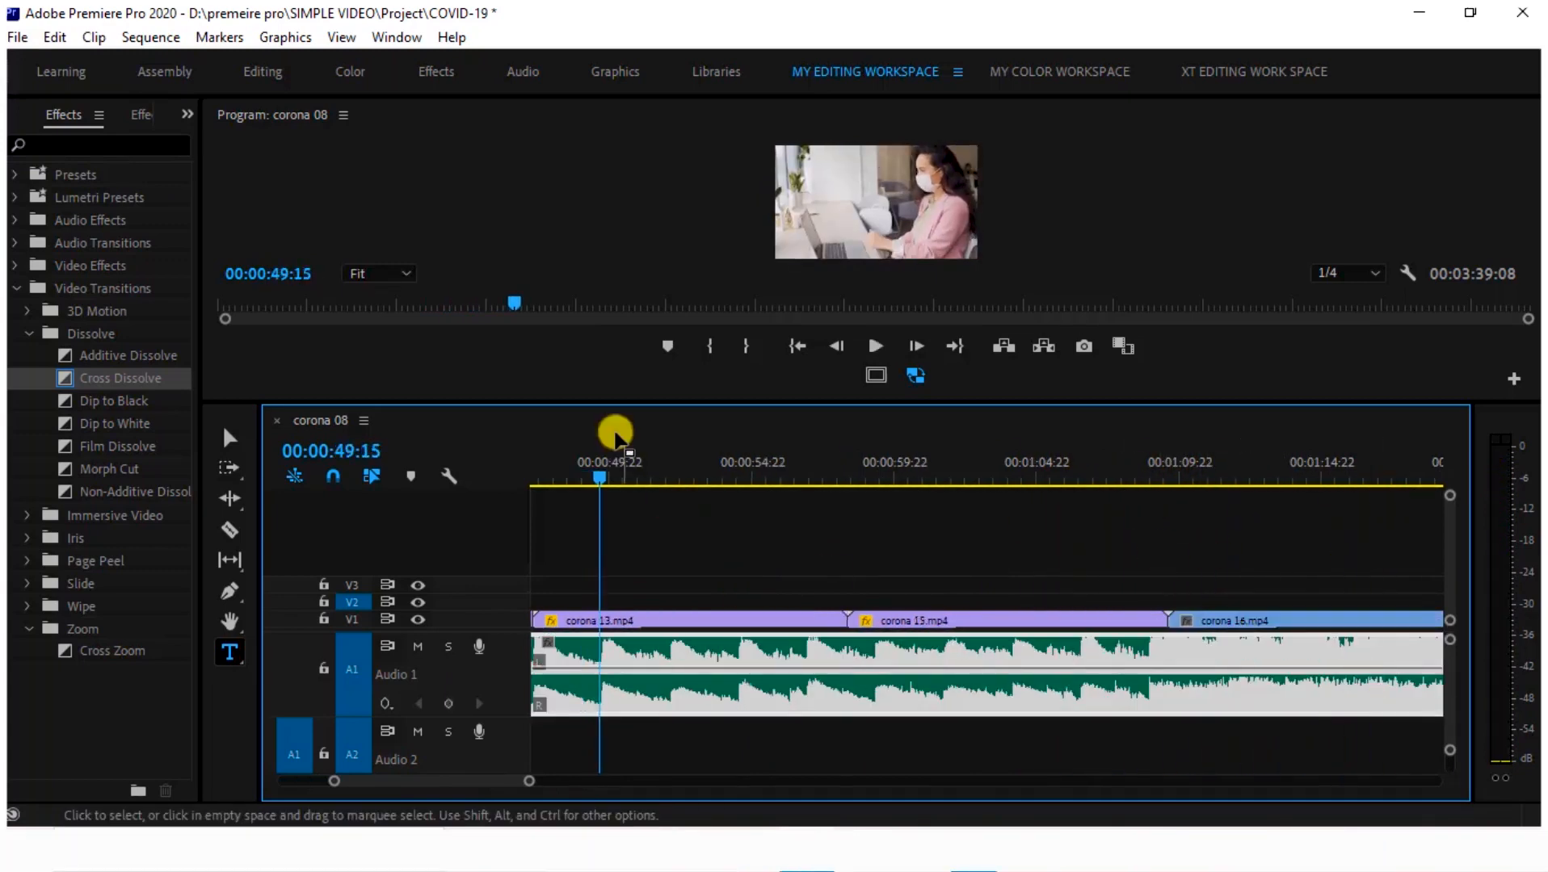
key("ctrl+k")
left_click(624, 620)
key("shift+Delete")
Play across the start of corona 15.mp4, split it near the next beat, and ripple-delete the part after the cut.
left_click(589, 475)
key("space")
key("space")
key("ctrl+k")
left_click(693, 620)
key("shift+Delete")
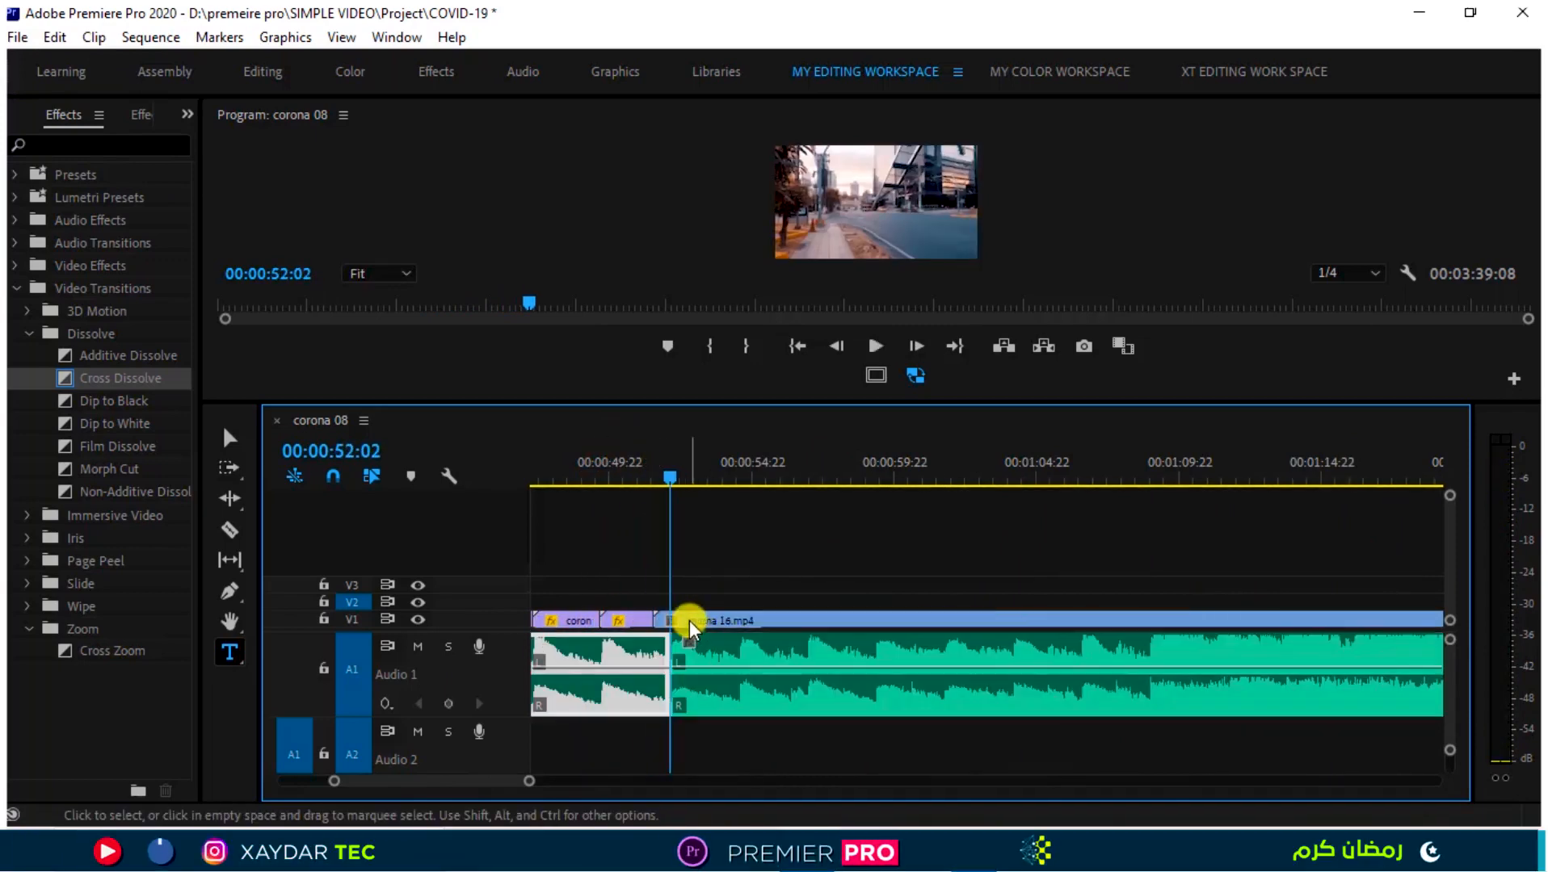
Ripple-delete the rest of corona 16.mp4 after 00:00:52:02 and play on to the beat at 00:00:54:12.
left_click(691, 621)
key("shift+Delete")
left_click(698, 476)
key("space")
key("space")
Delete all remaining video clips and music after 00:00:54:12 so the sequence ends there.
mouse_move(529, 781)
left_mouse_down()
mouse_move(743, 800)
mouse_move(527, 781)
left_mouse_up()
key("a")
left_click(1052, 629)
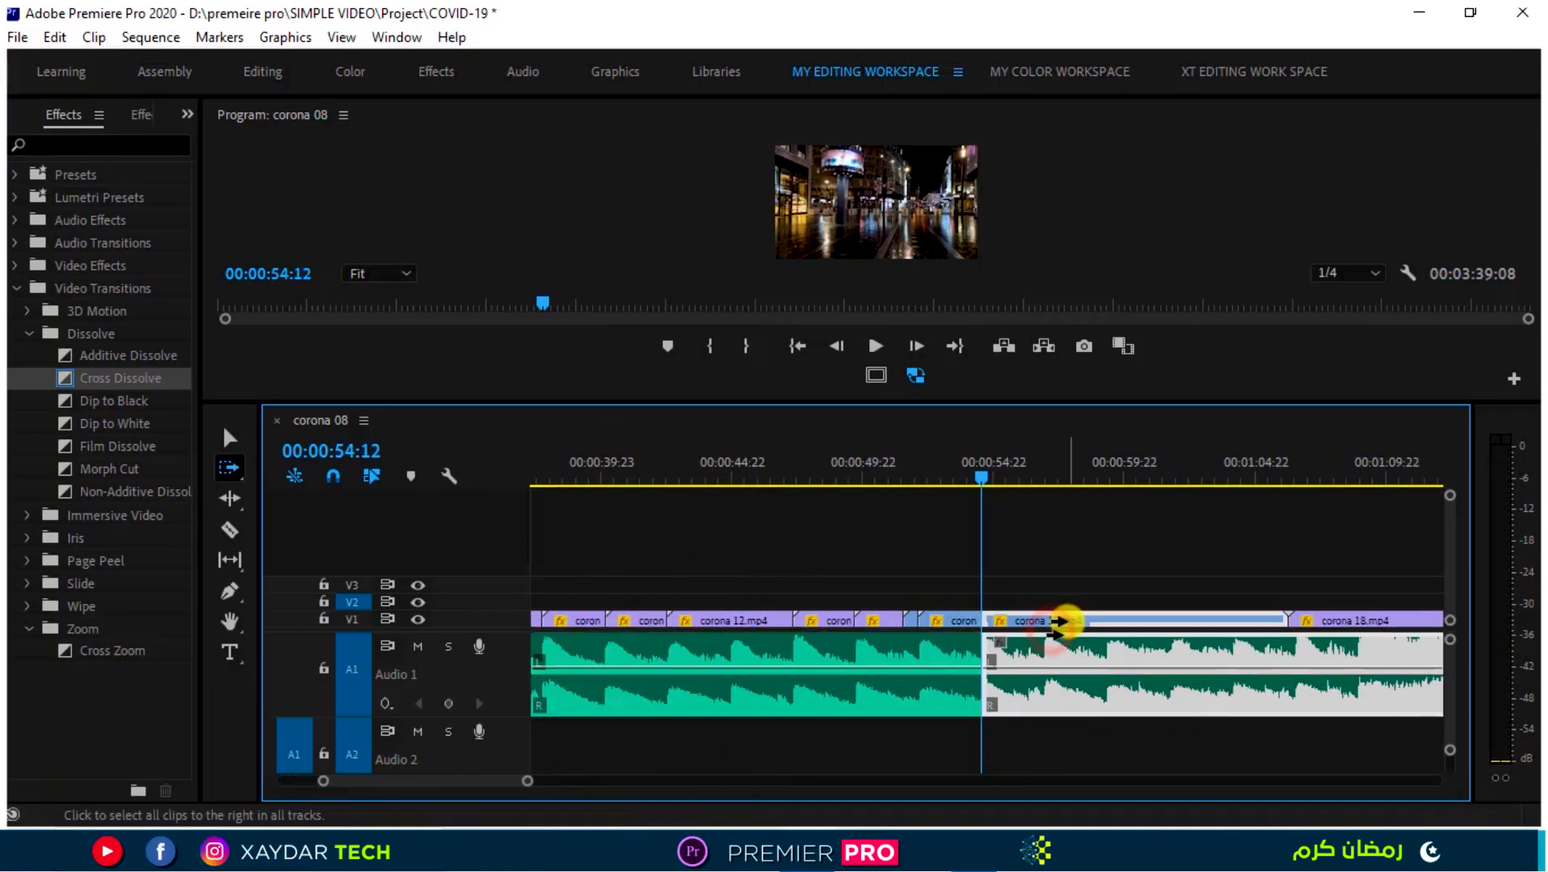
key("shift+Delete")
left_click(1048, 619)
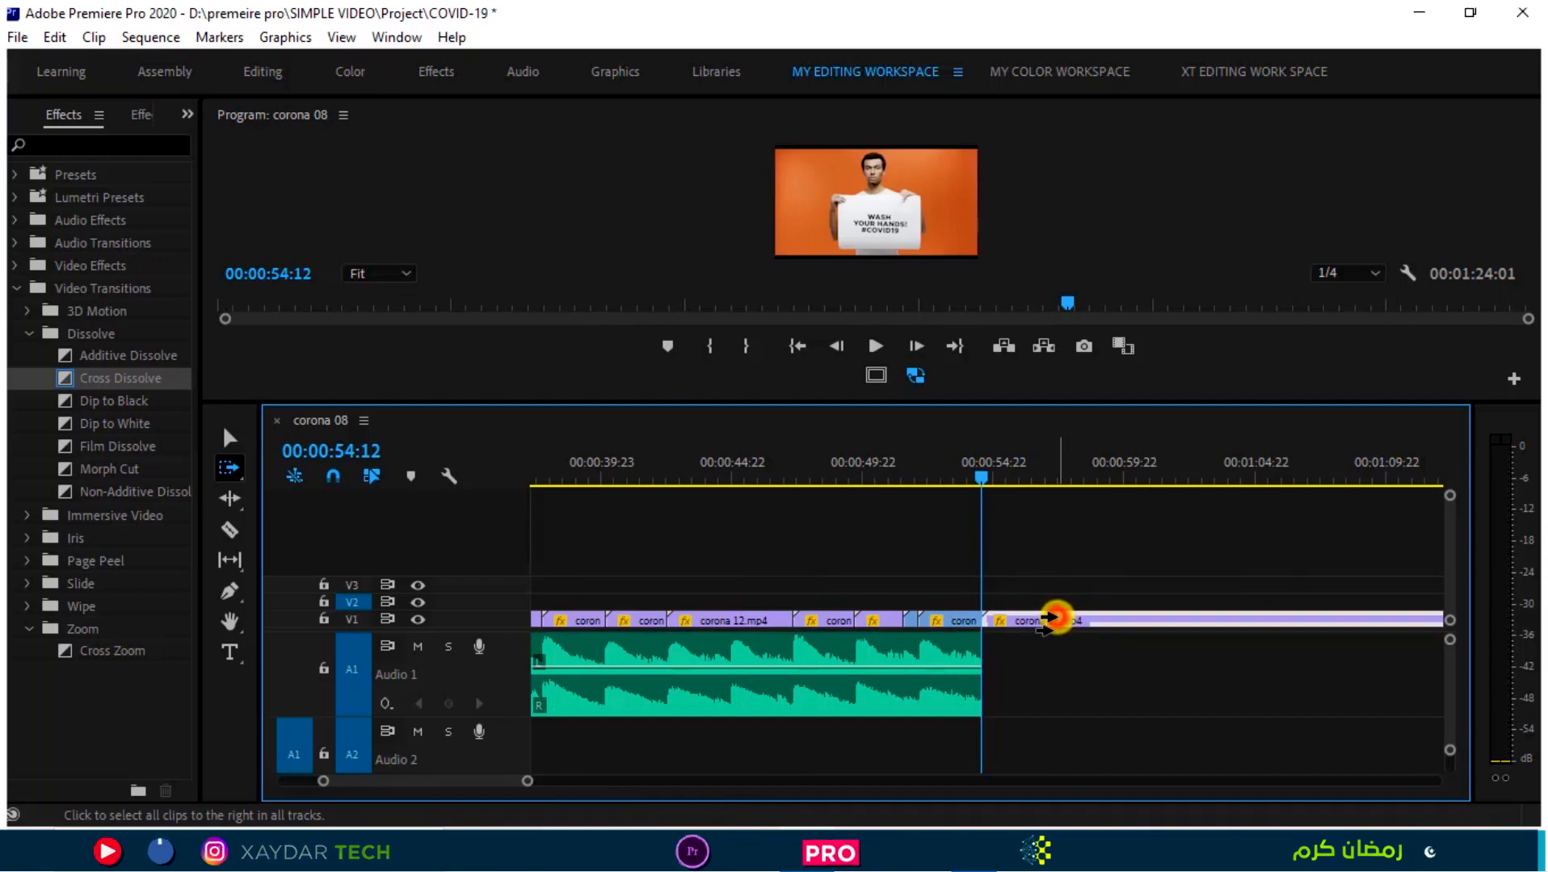
key("shift+Delete")
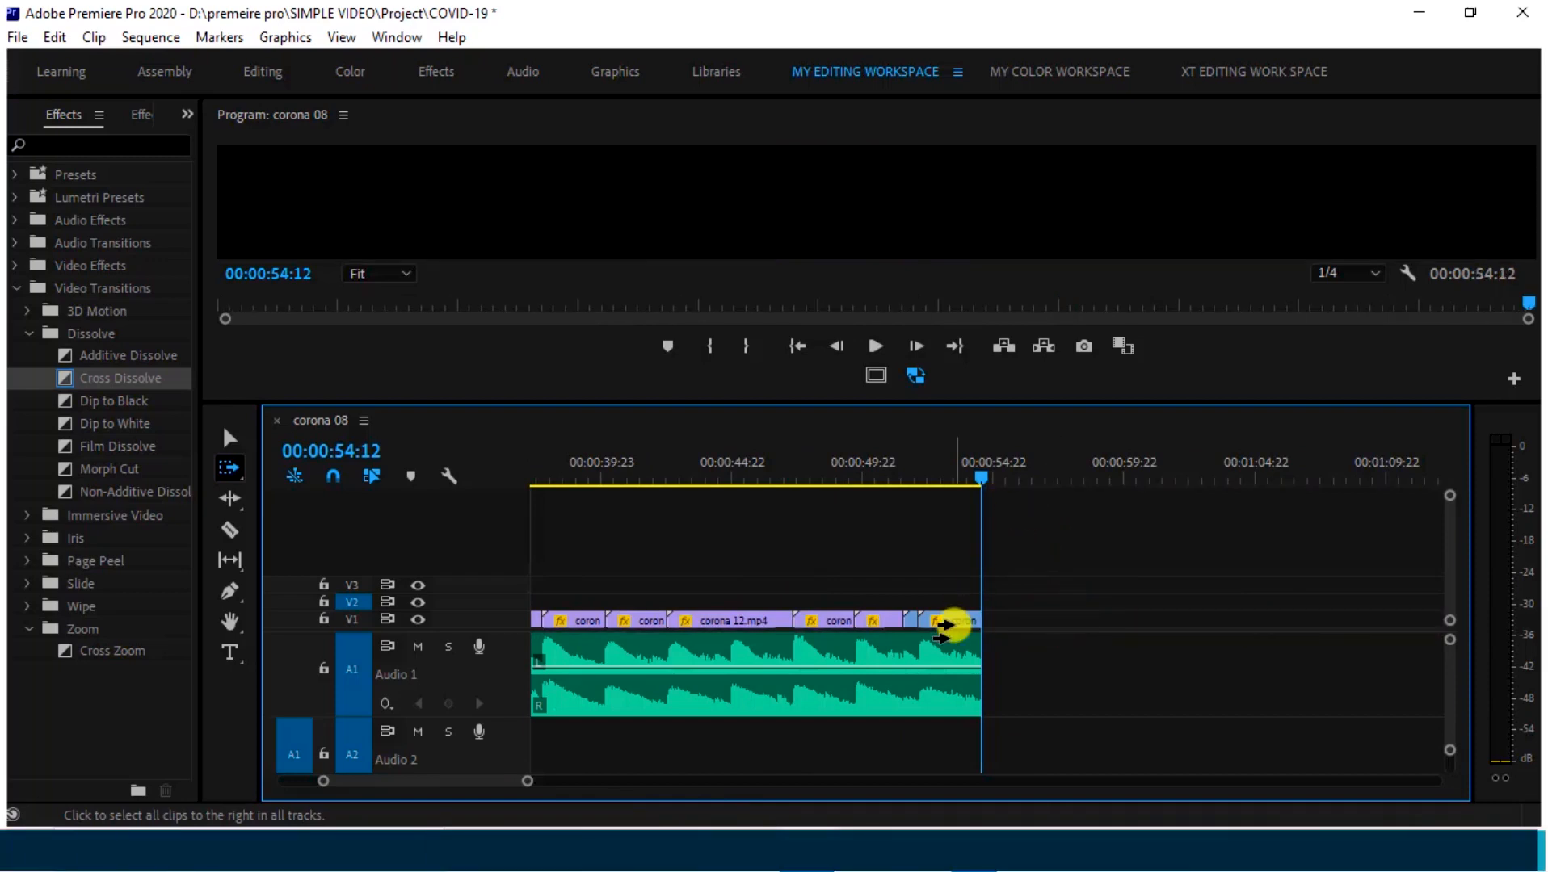
Fit the whole edit in the timeline and play it from the beginning in a maximized Program monitor.
key("v")
key("Home")
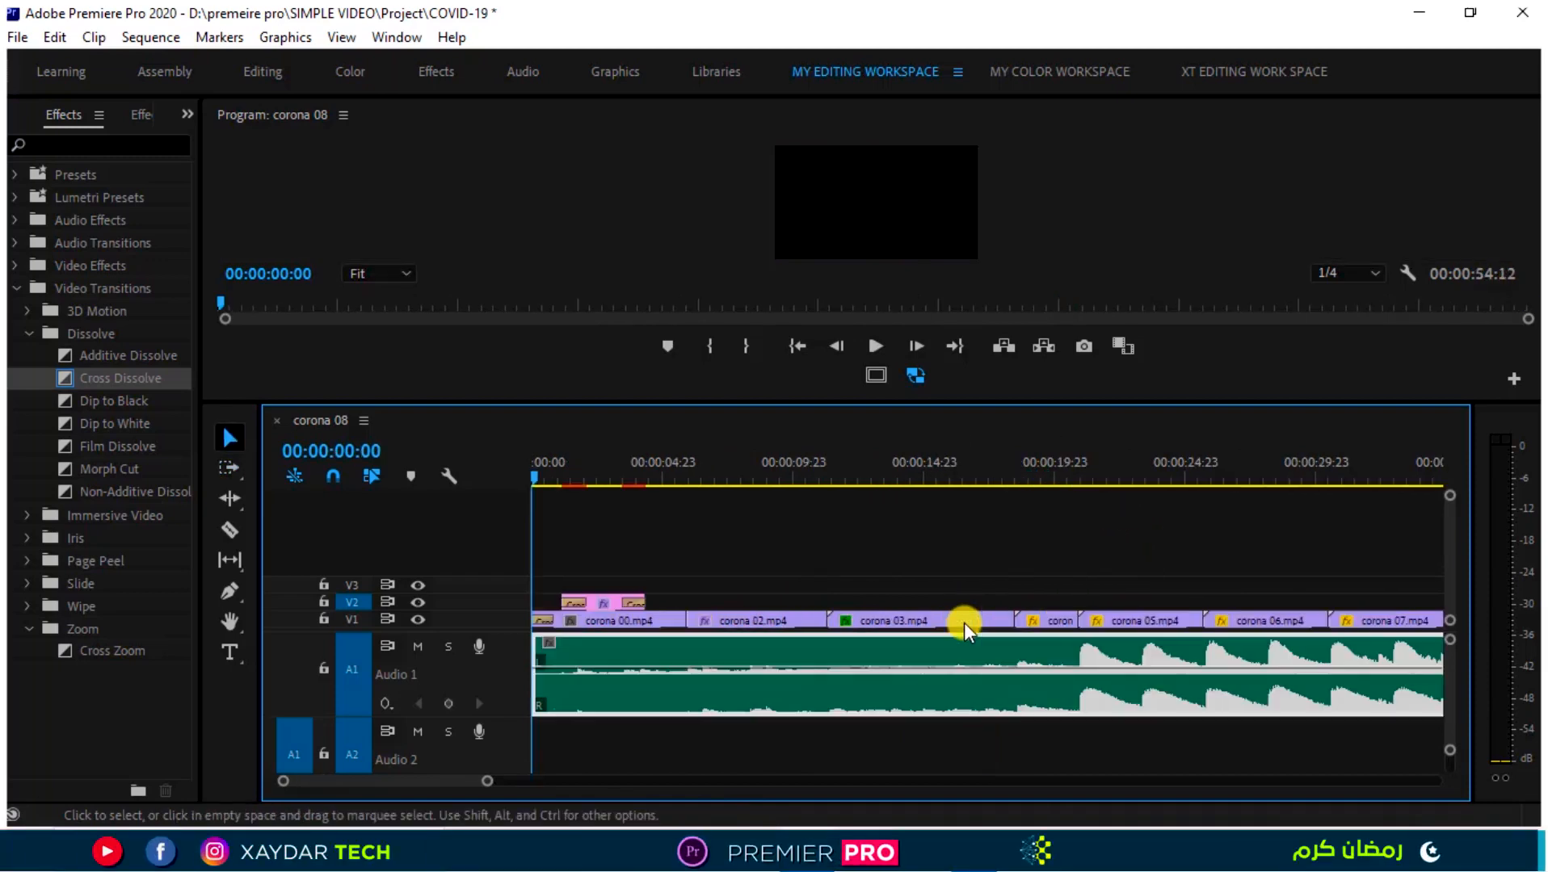
left_click_drag(490, 781, 739, 782)
key("space")
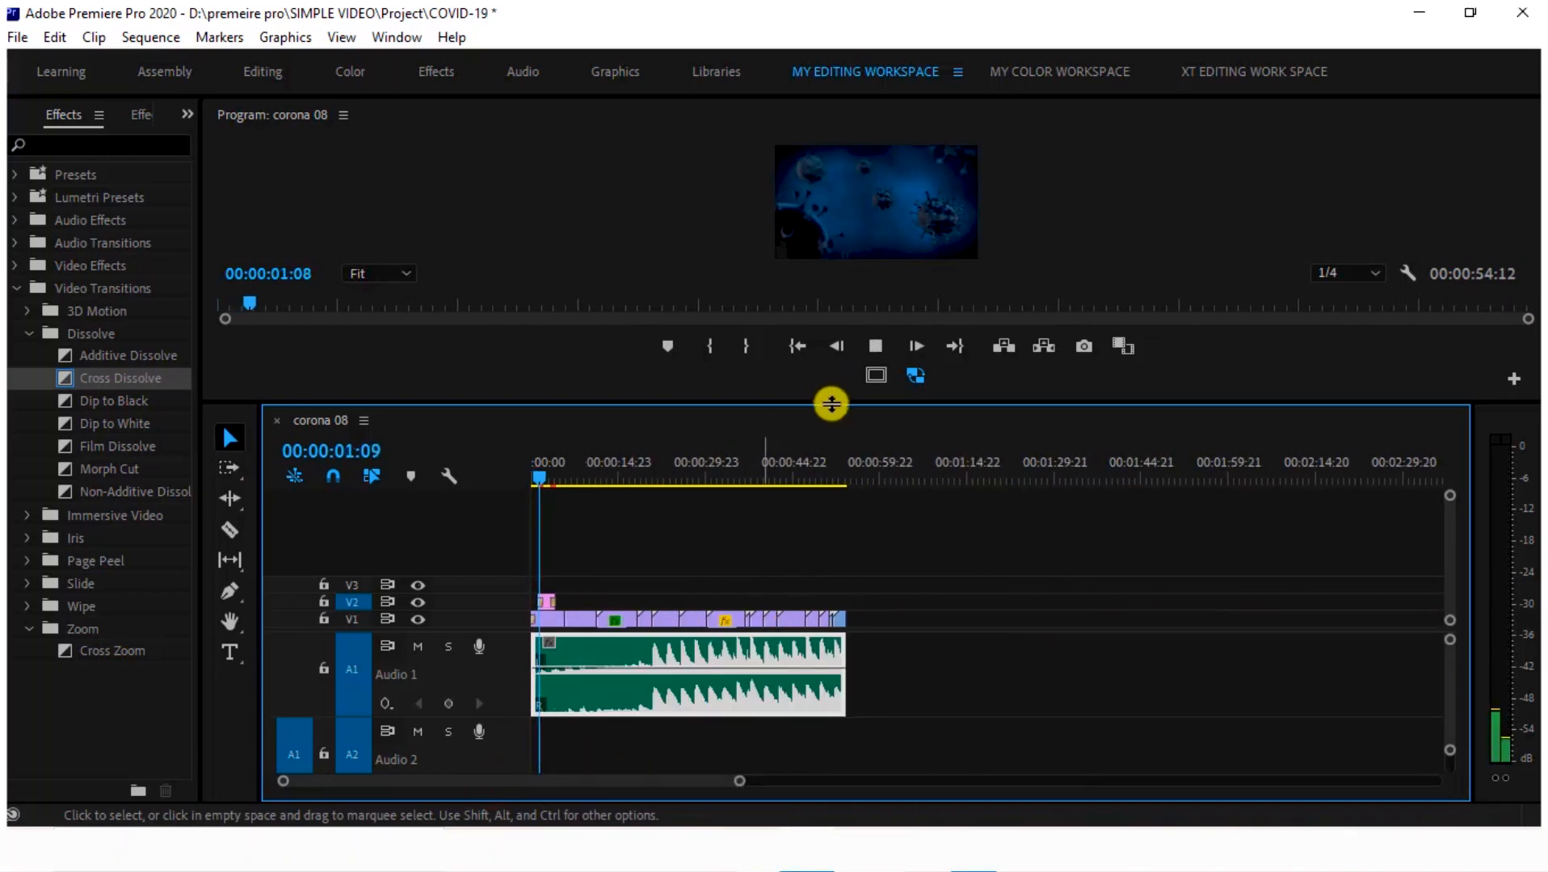
key("grave")
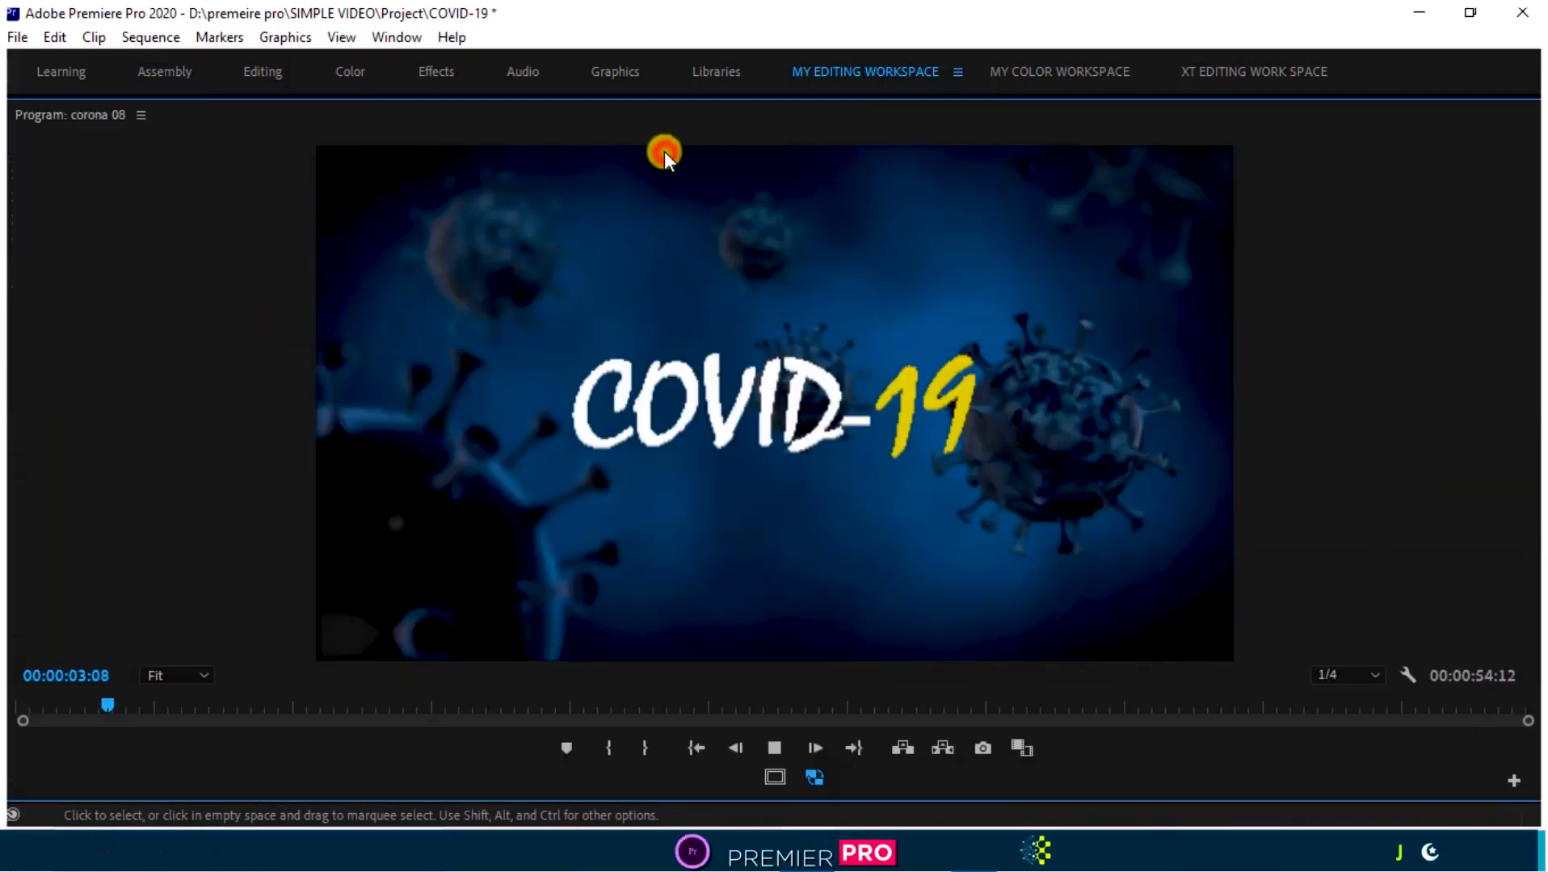
Replay the COVID-19 title opening from the start of the sequence, stop after the title, and restore the normal panel layout.
left_click_drag(170, 704, 18, 706)
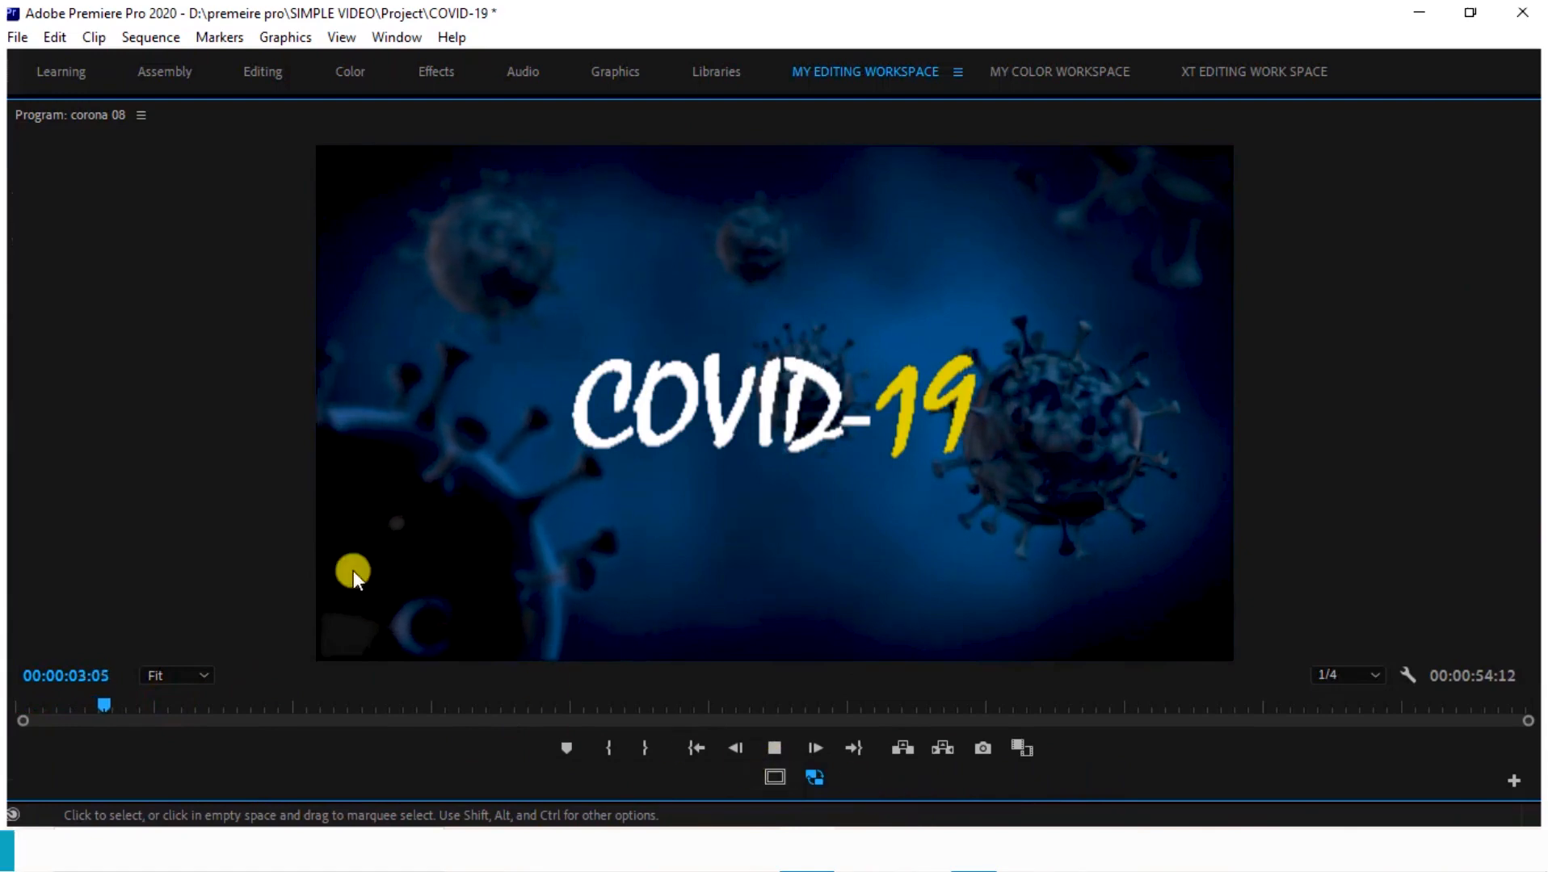
key("space")
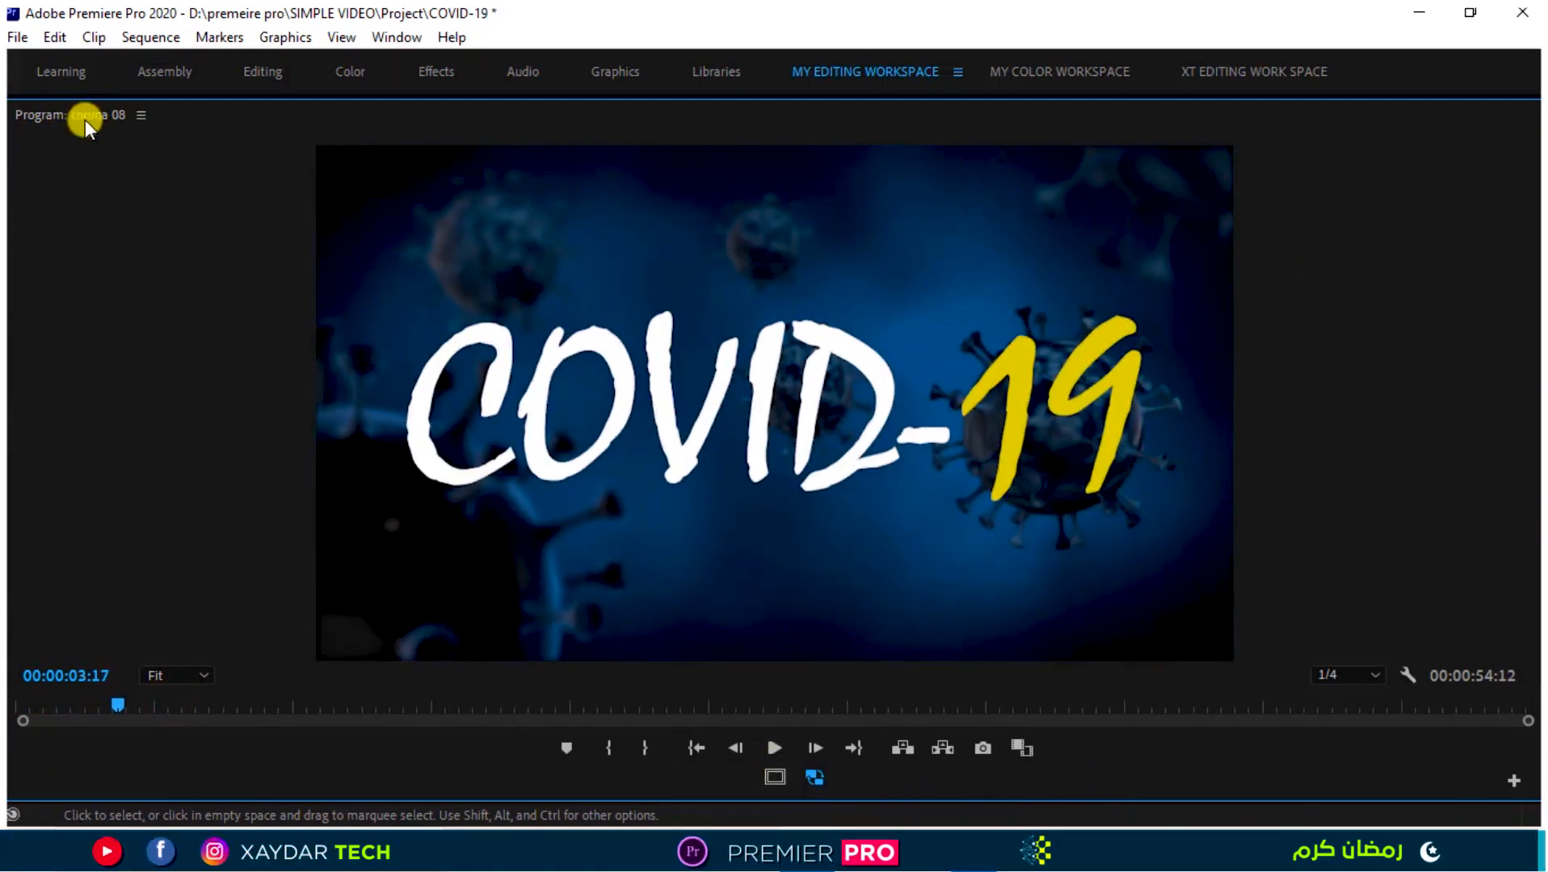
double_click(29, 123)
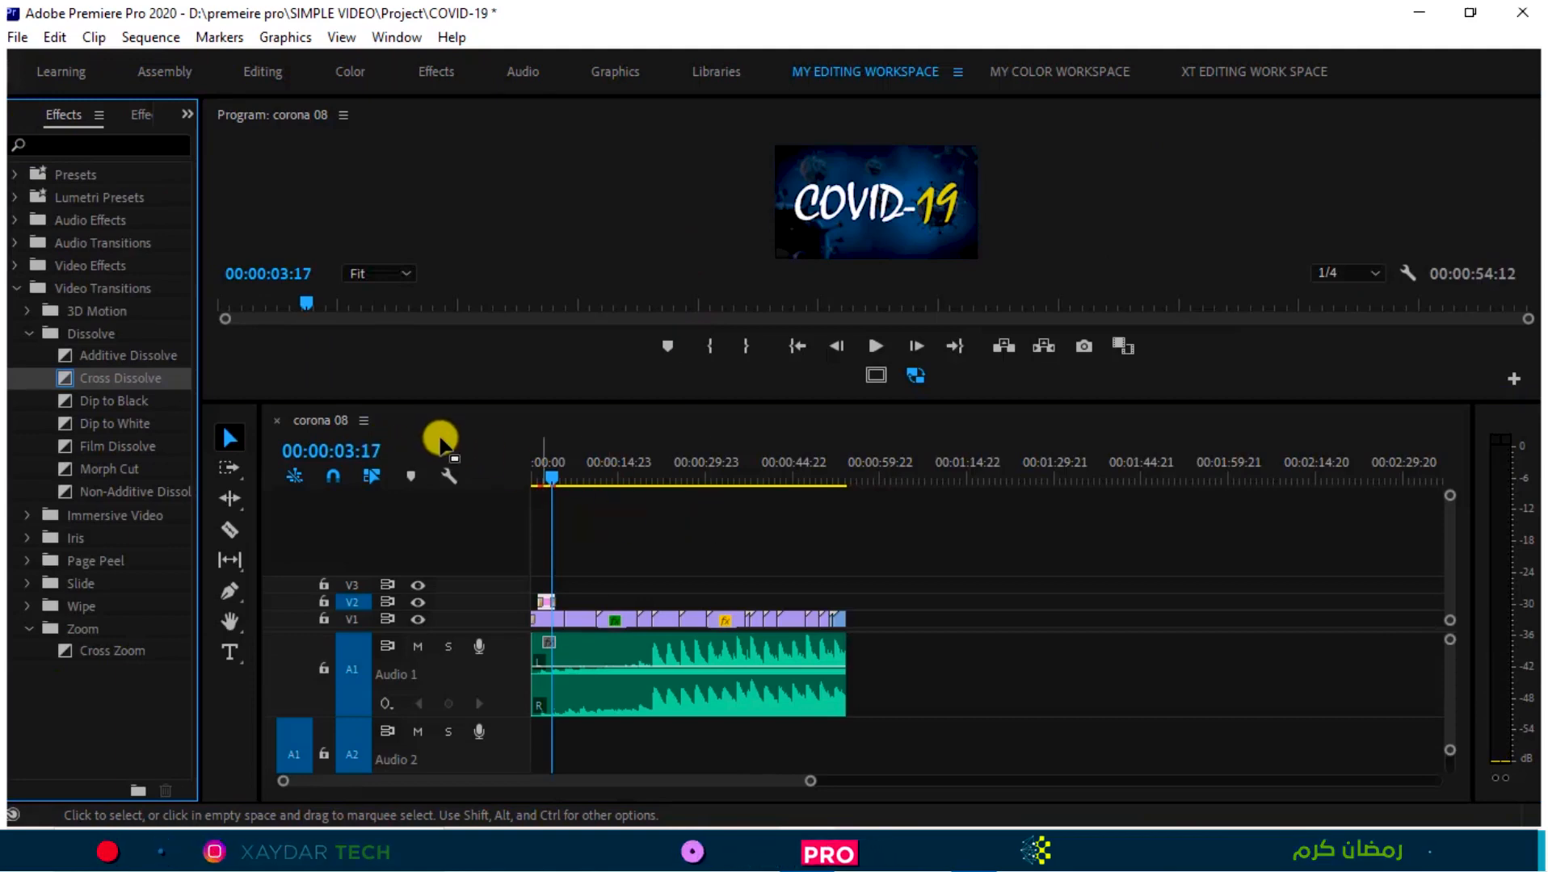
Maximize the Program monitor again and play the finished sequence from the beginning.
key("grave")
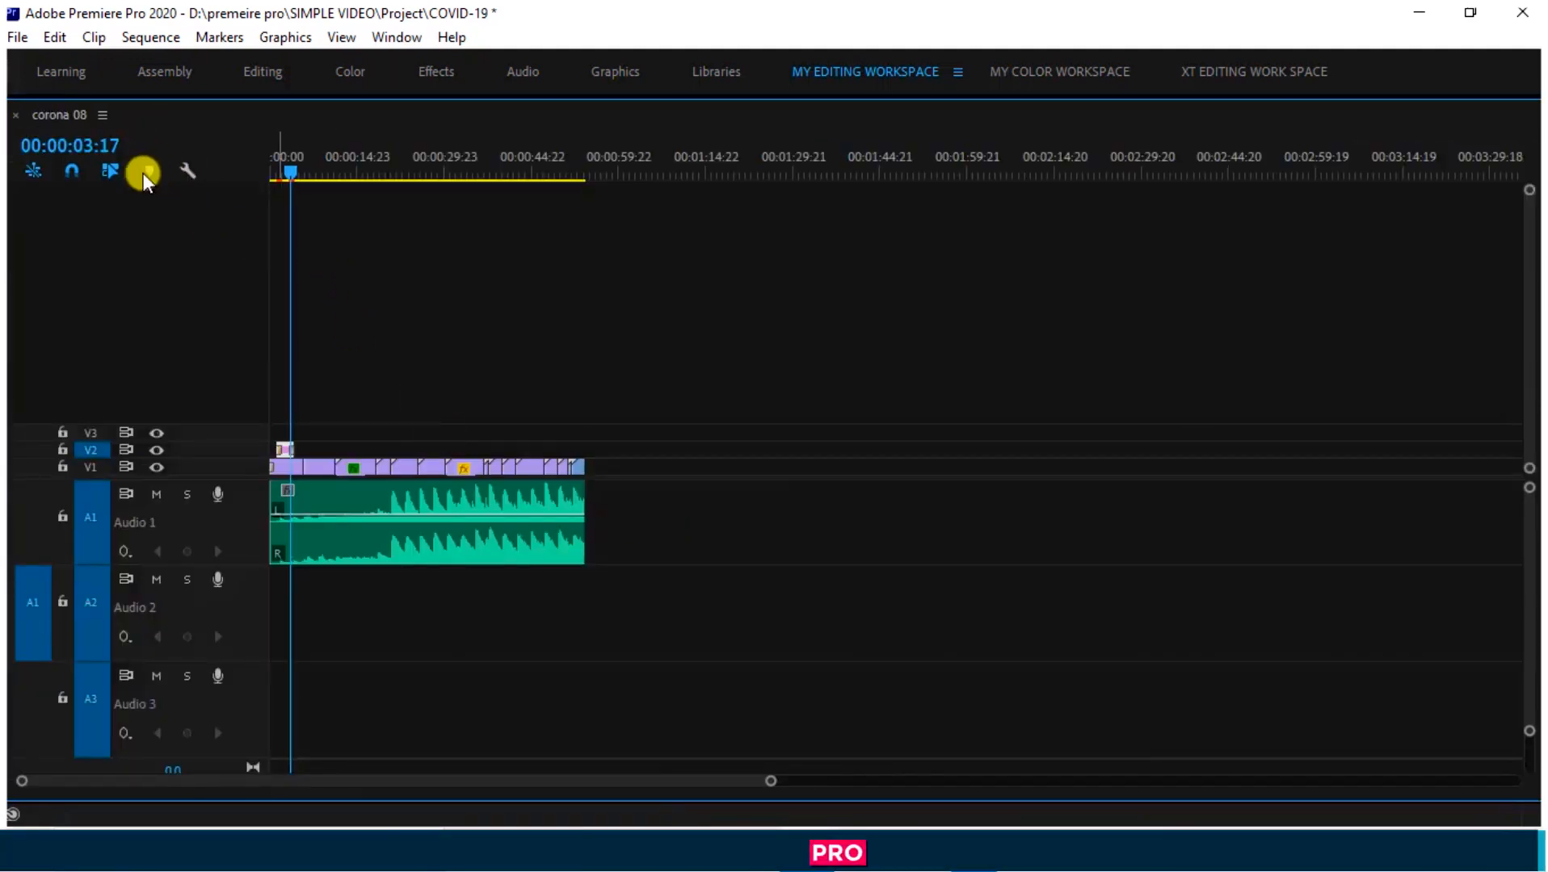
key("grave")
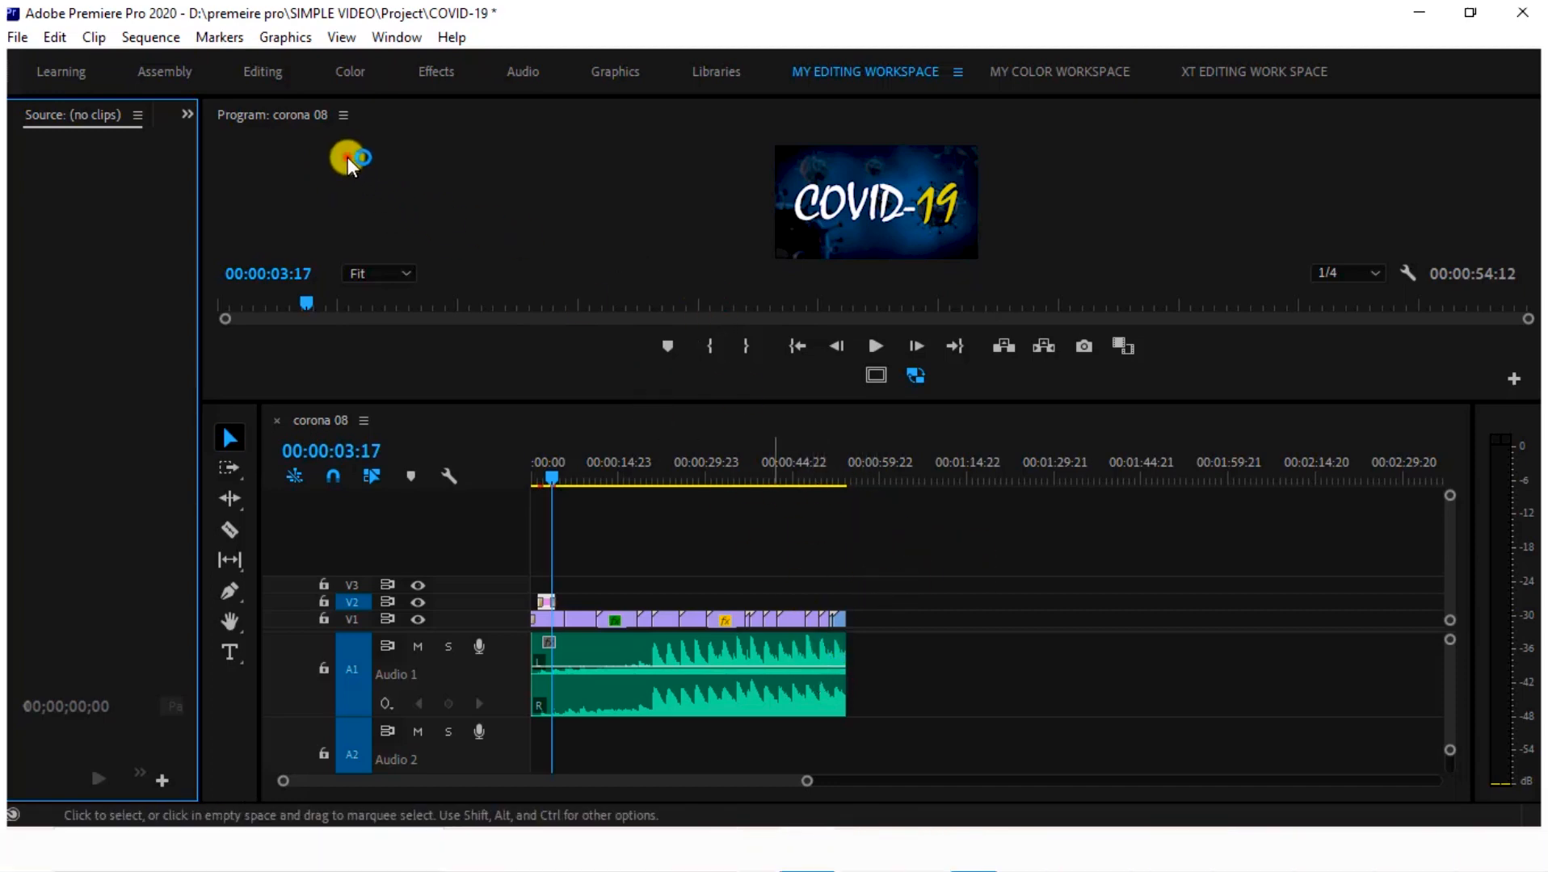
left_click(347, 157)
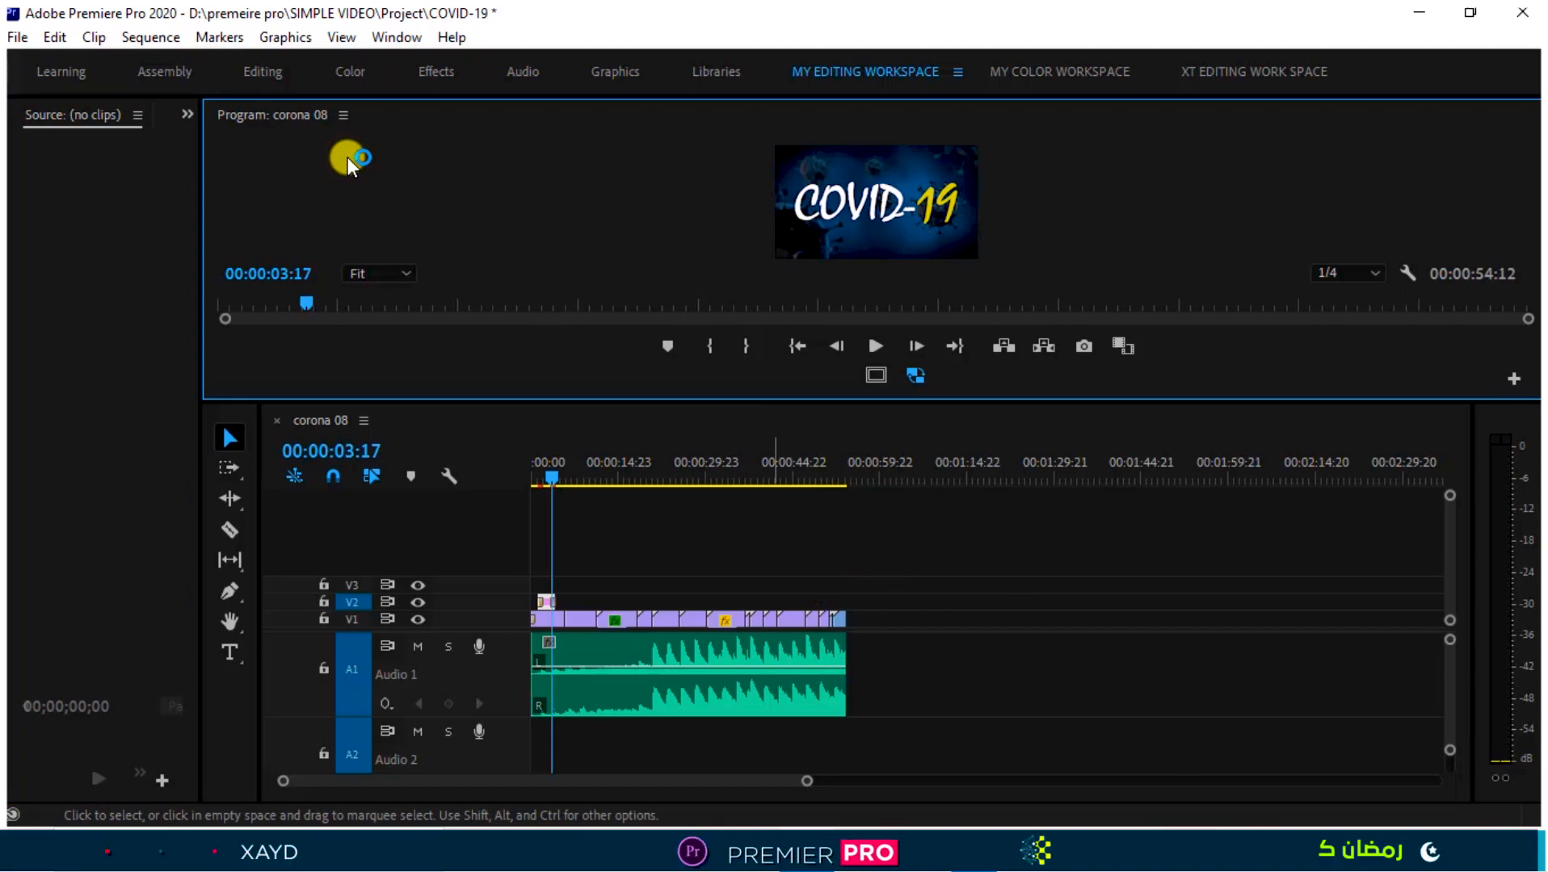
key("grave")
key("Home")
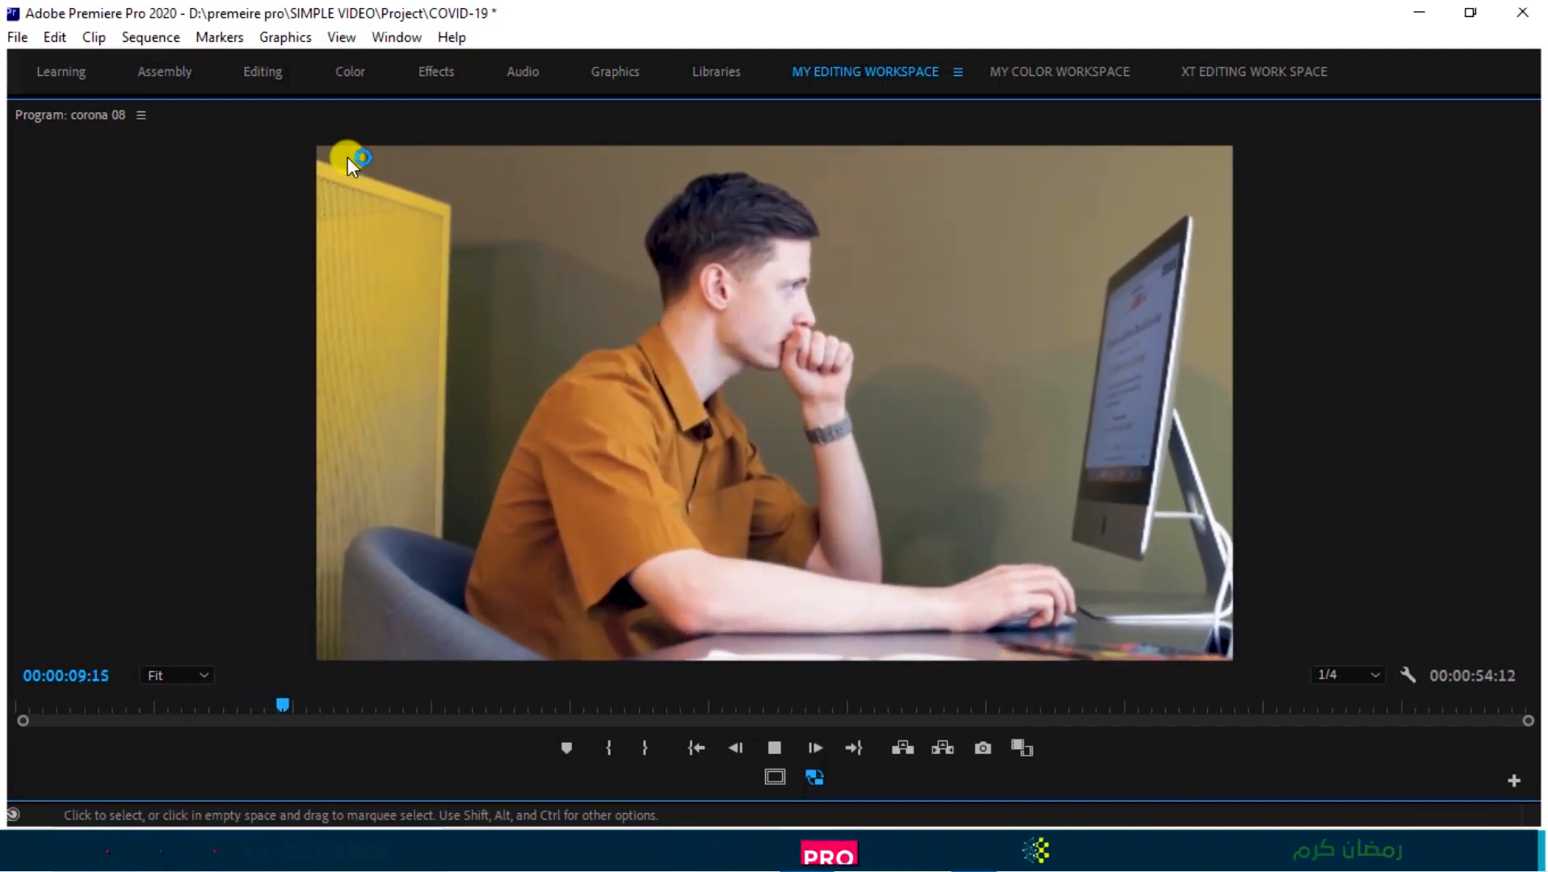
Review the corona 08 sequence, checking the clips on the timeline from the opening to 00:00:29:16.
key("XF86AudioRaiseVolume")
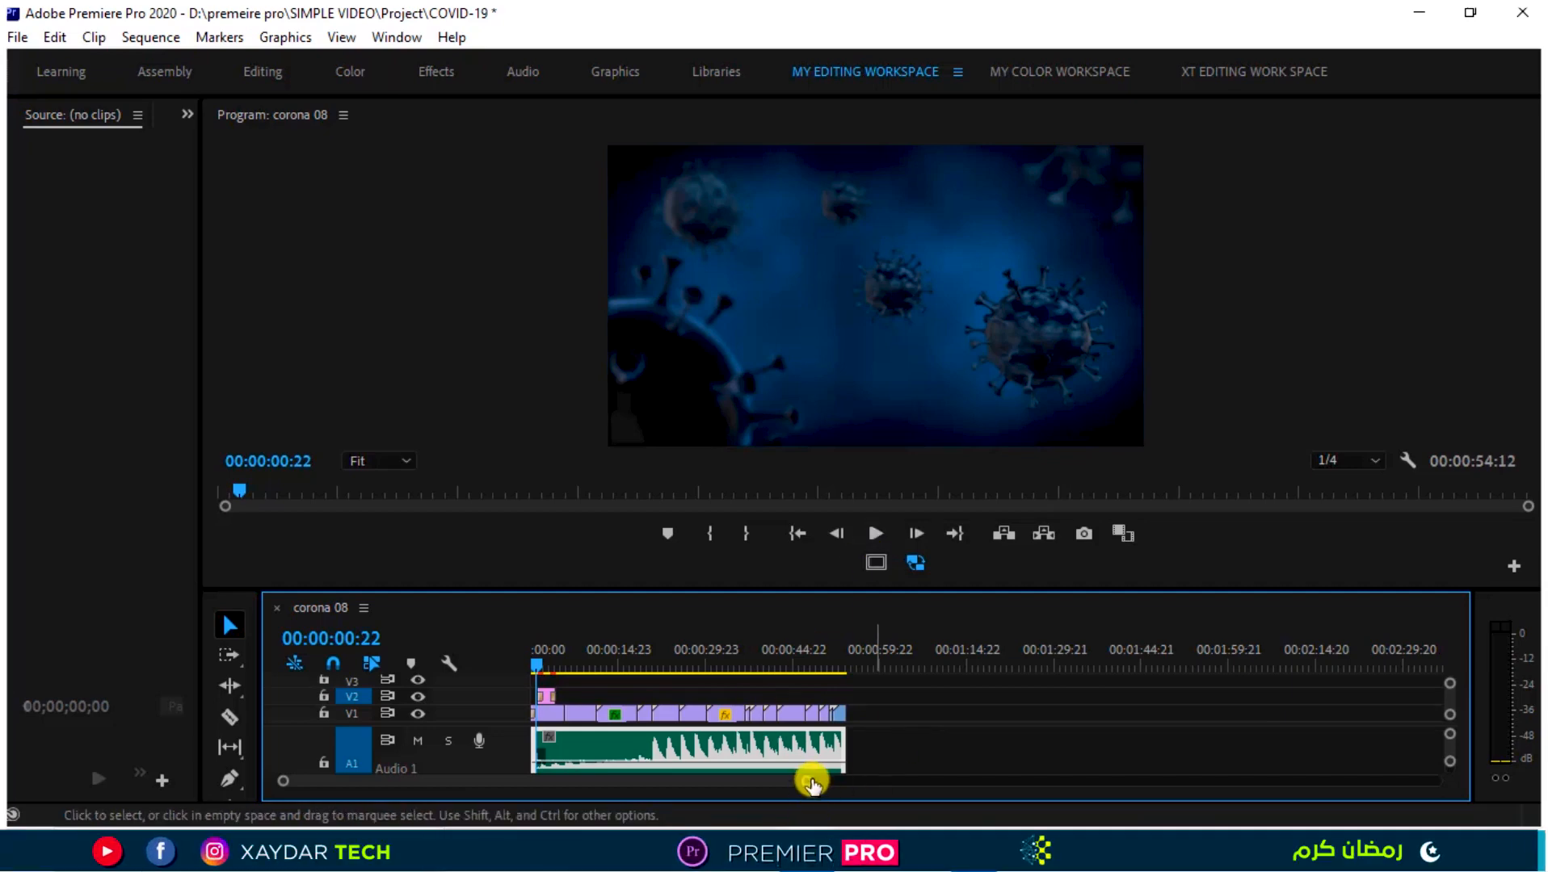
left_click_drag(807, 780, 639, 798)
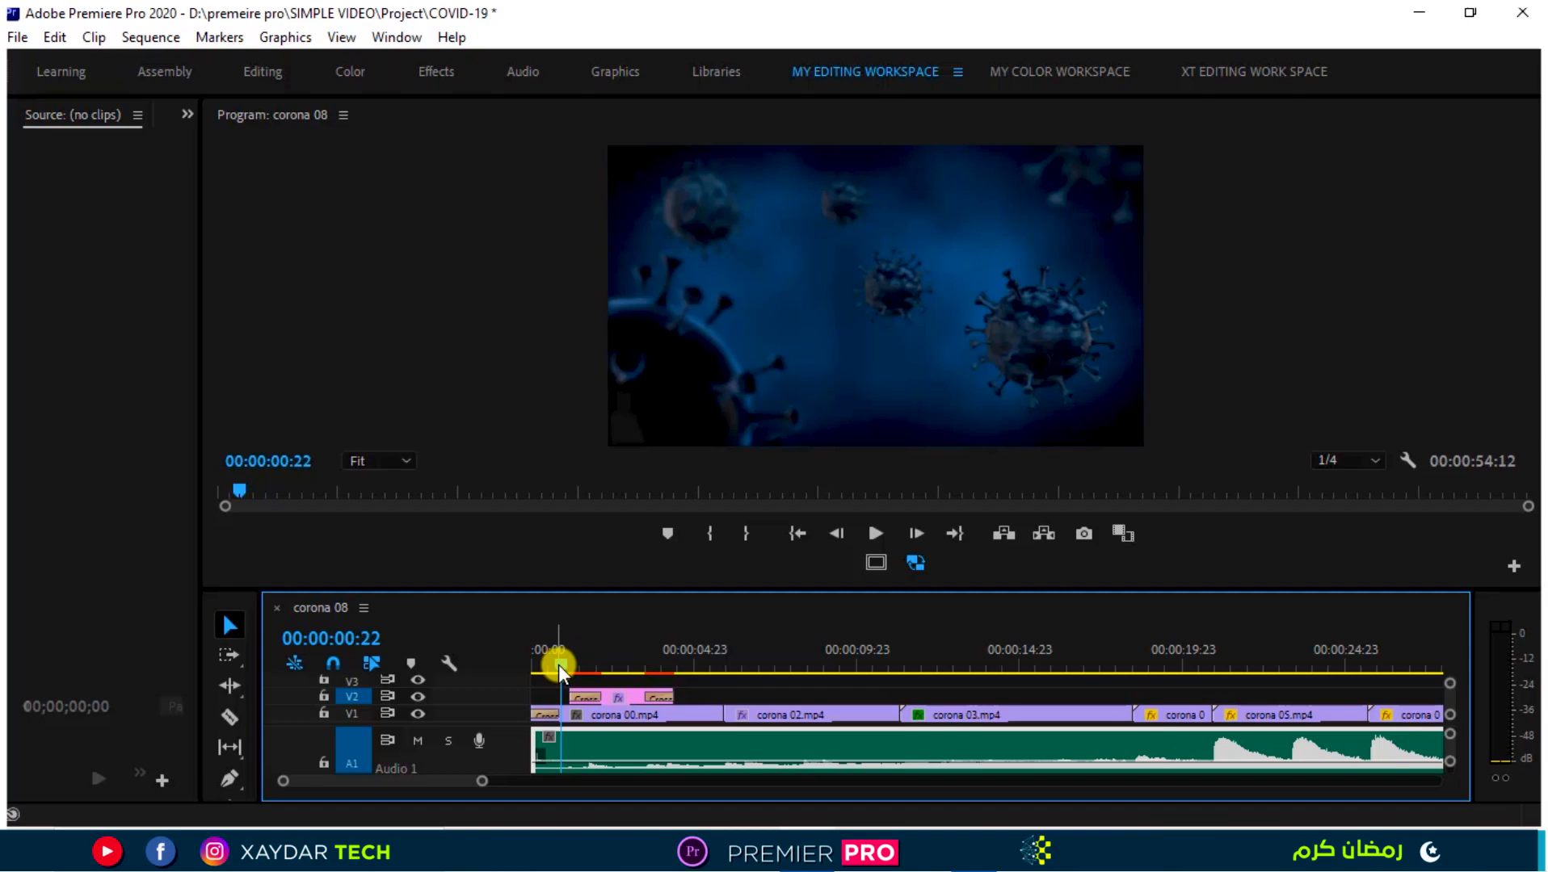
left_click_drag(560, 670, 564, 668)
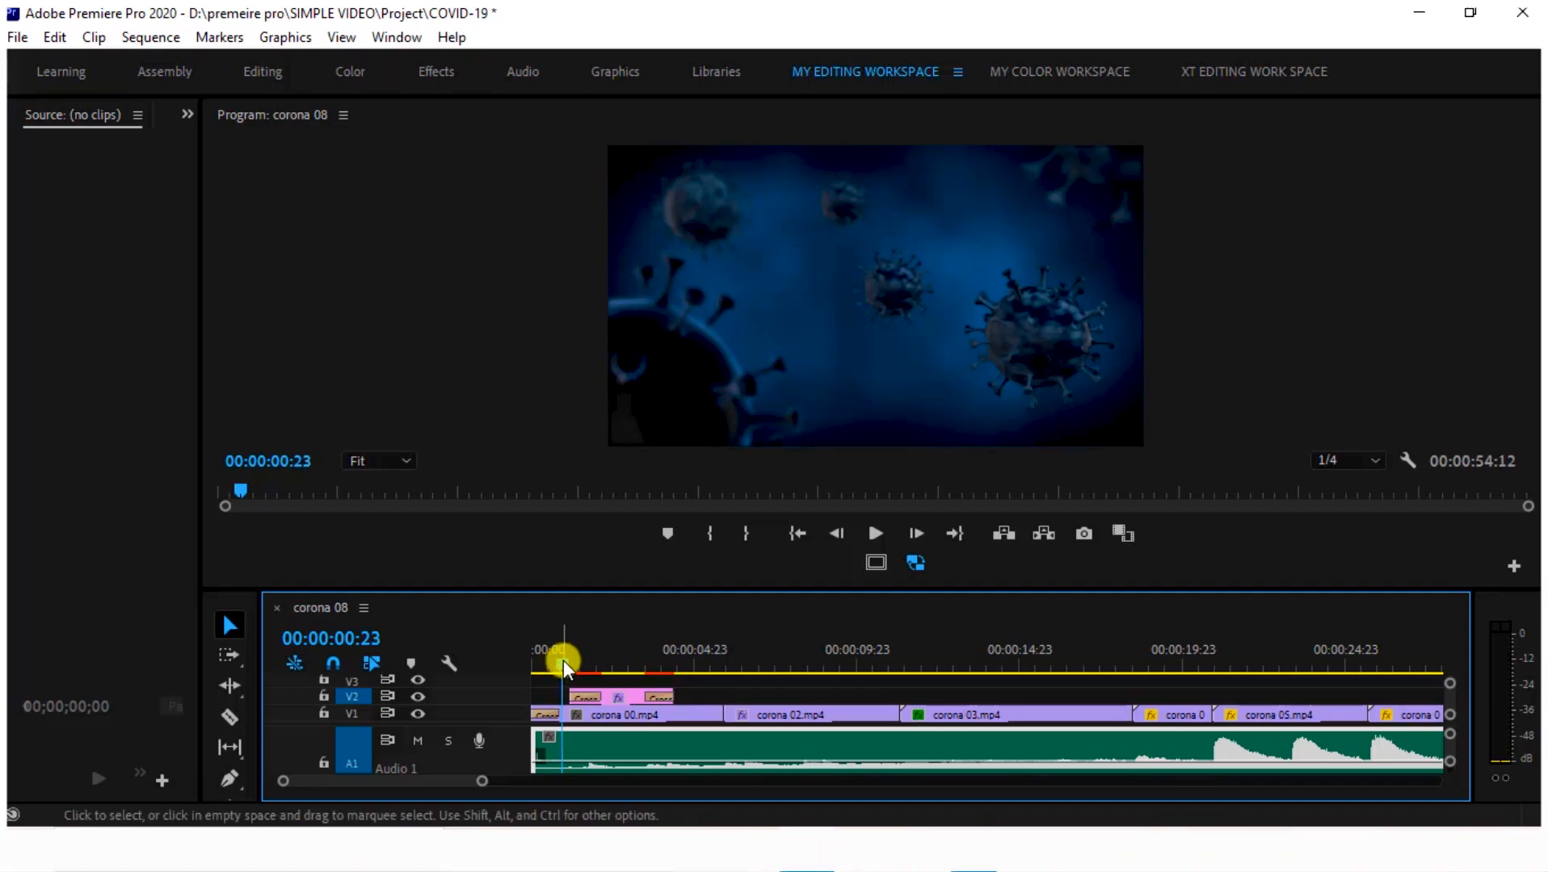
left_click_drag(483, 781, 572, 779)
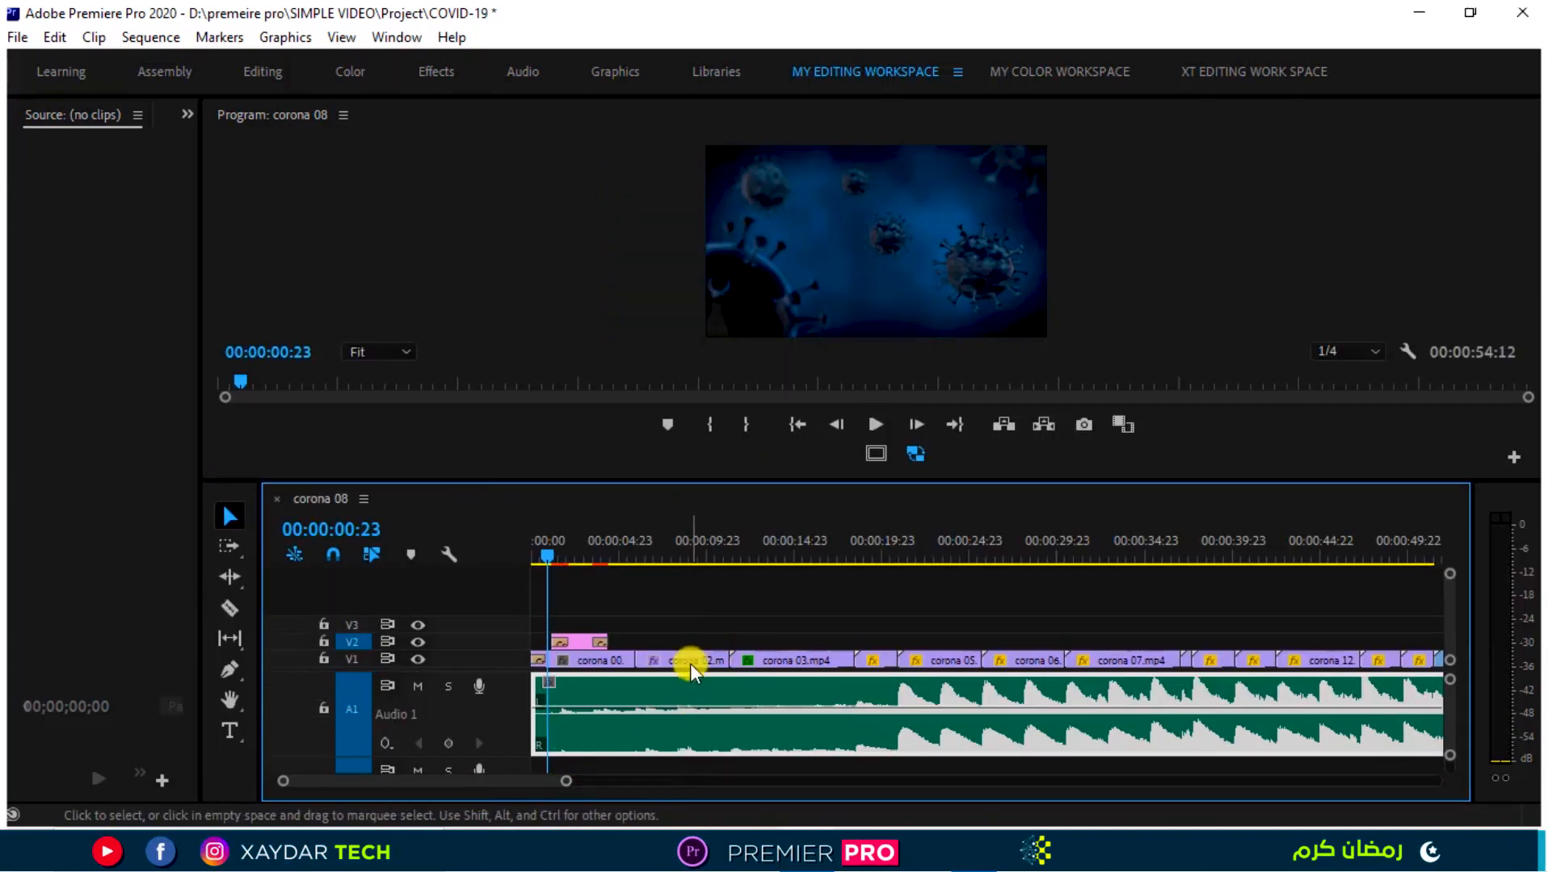
left_click(689, 664)
left_click(784, 604)
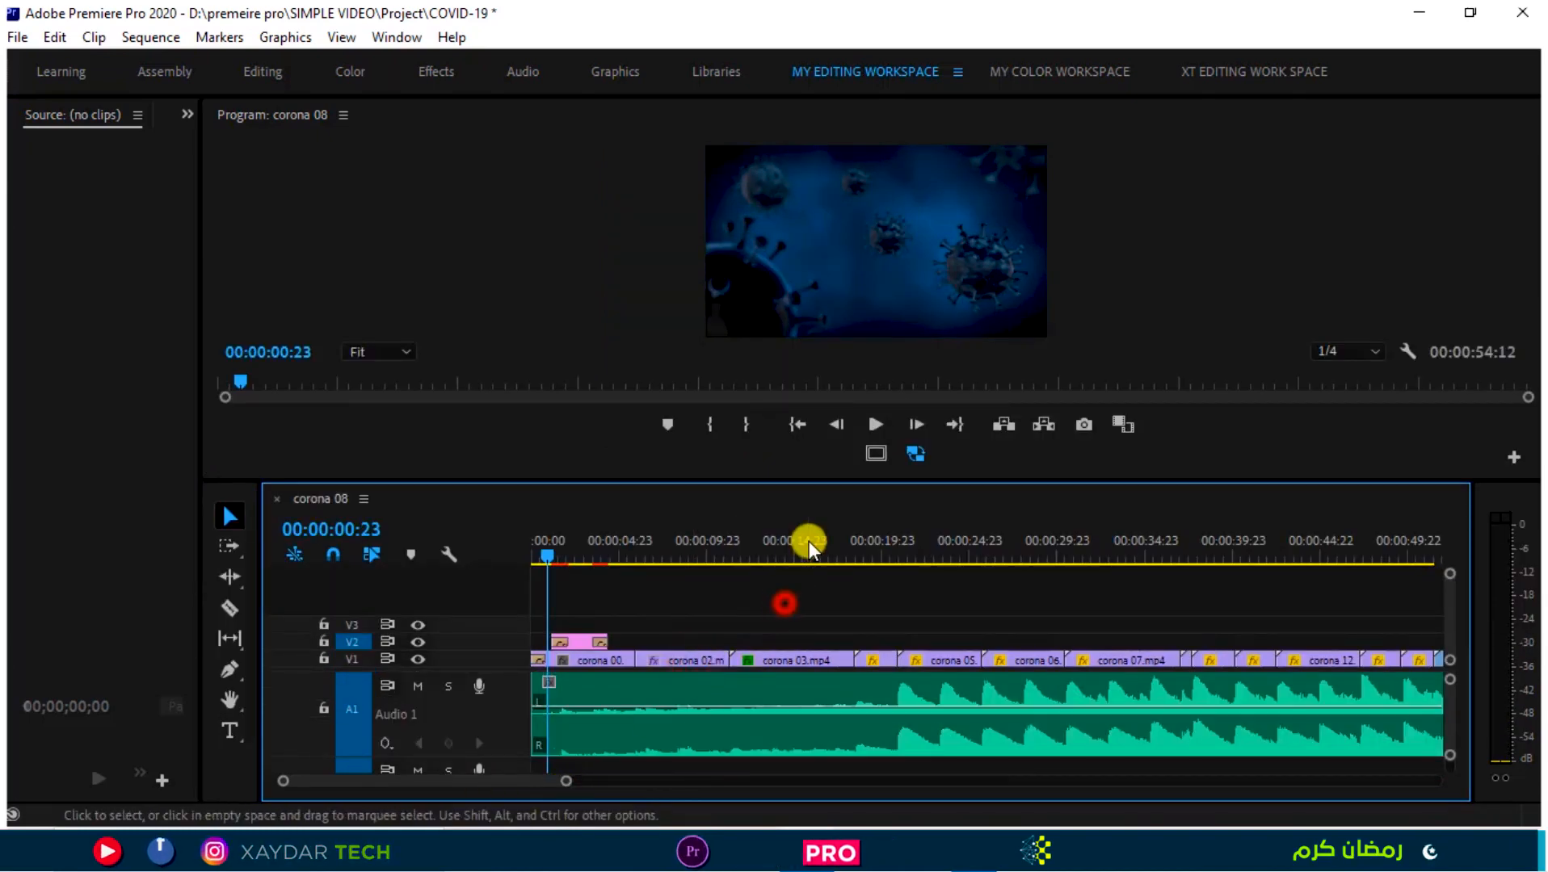
left_click(809, 542)
left_click(941, 536)
left_click(1054, 533)
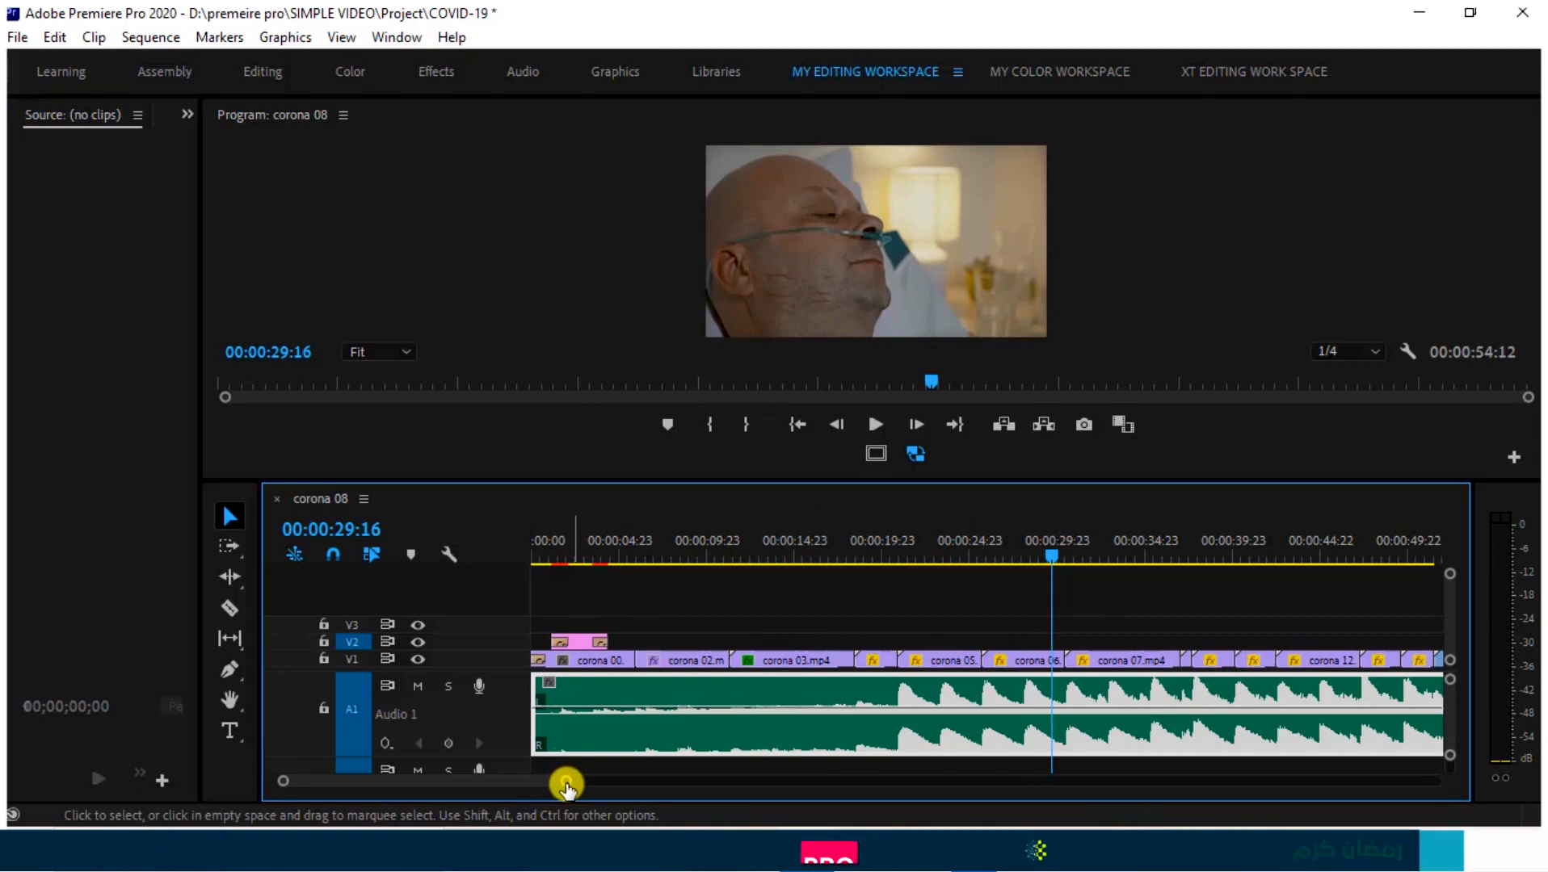
Move the pink clip near the sequence start from track V2 up to track V3.
left_click(578, 642)
left_click_drag(579, 640, 578, 629)
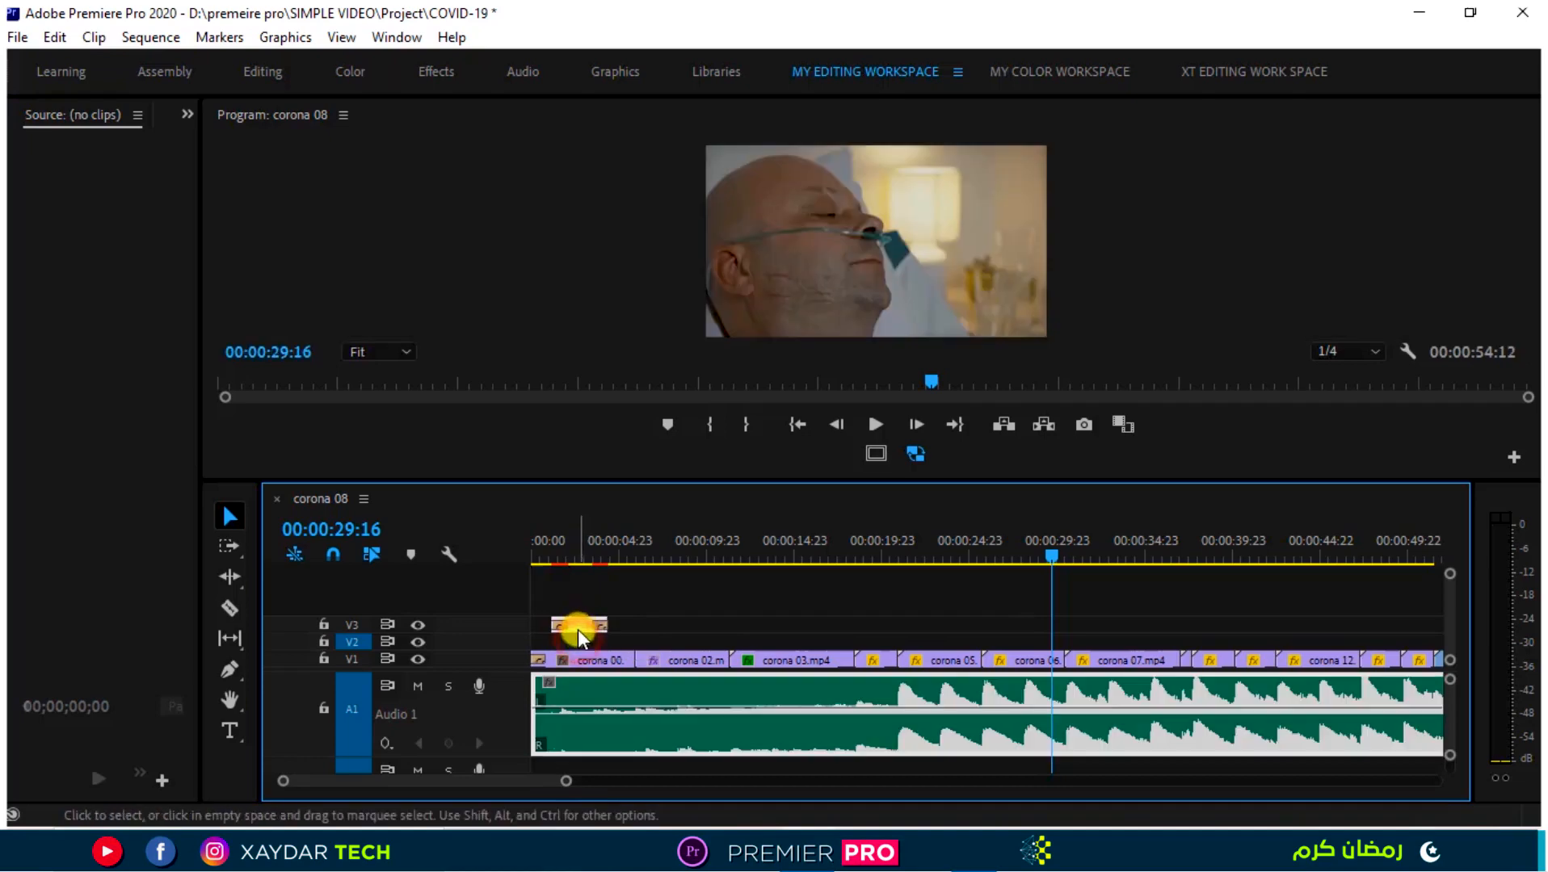
left_click(477, 641)
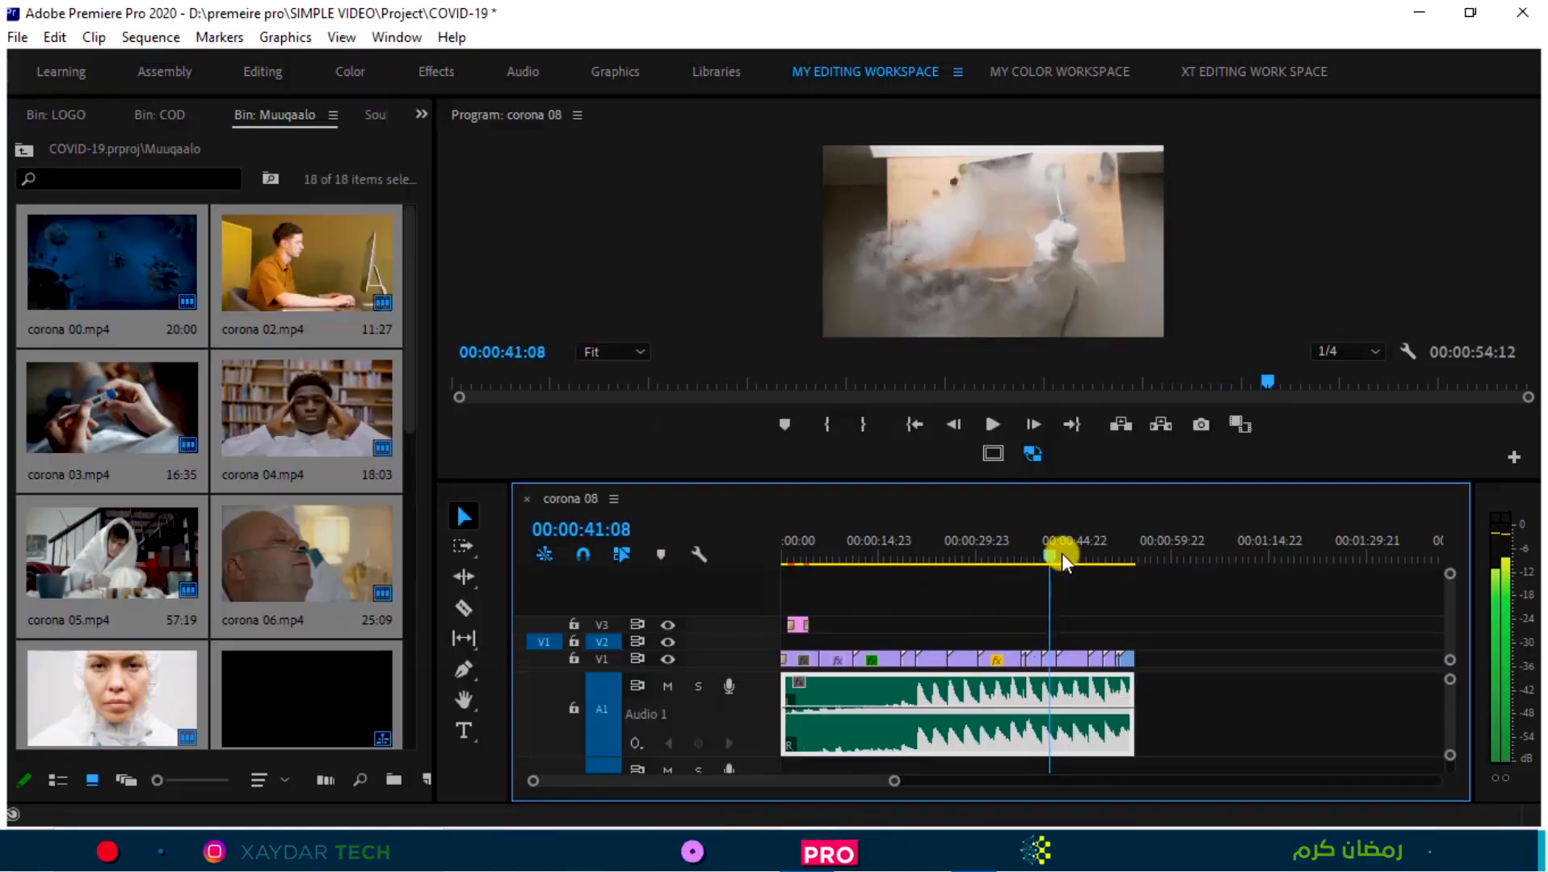
Select the corona 15.mp4 clip at 00:00:50:01 and switch to the MY COLOR WORKSPACE layout.
left_click_drag(1061, 554, 1112, 548)
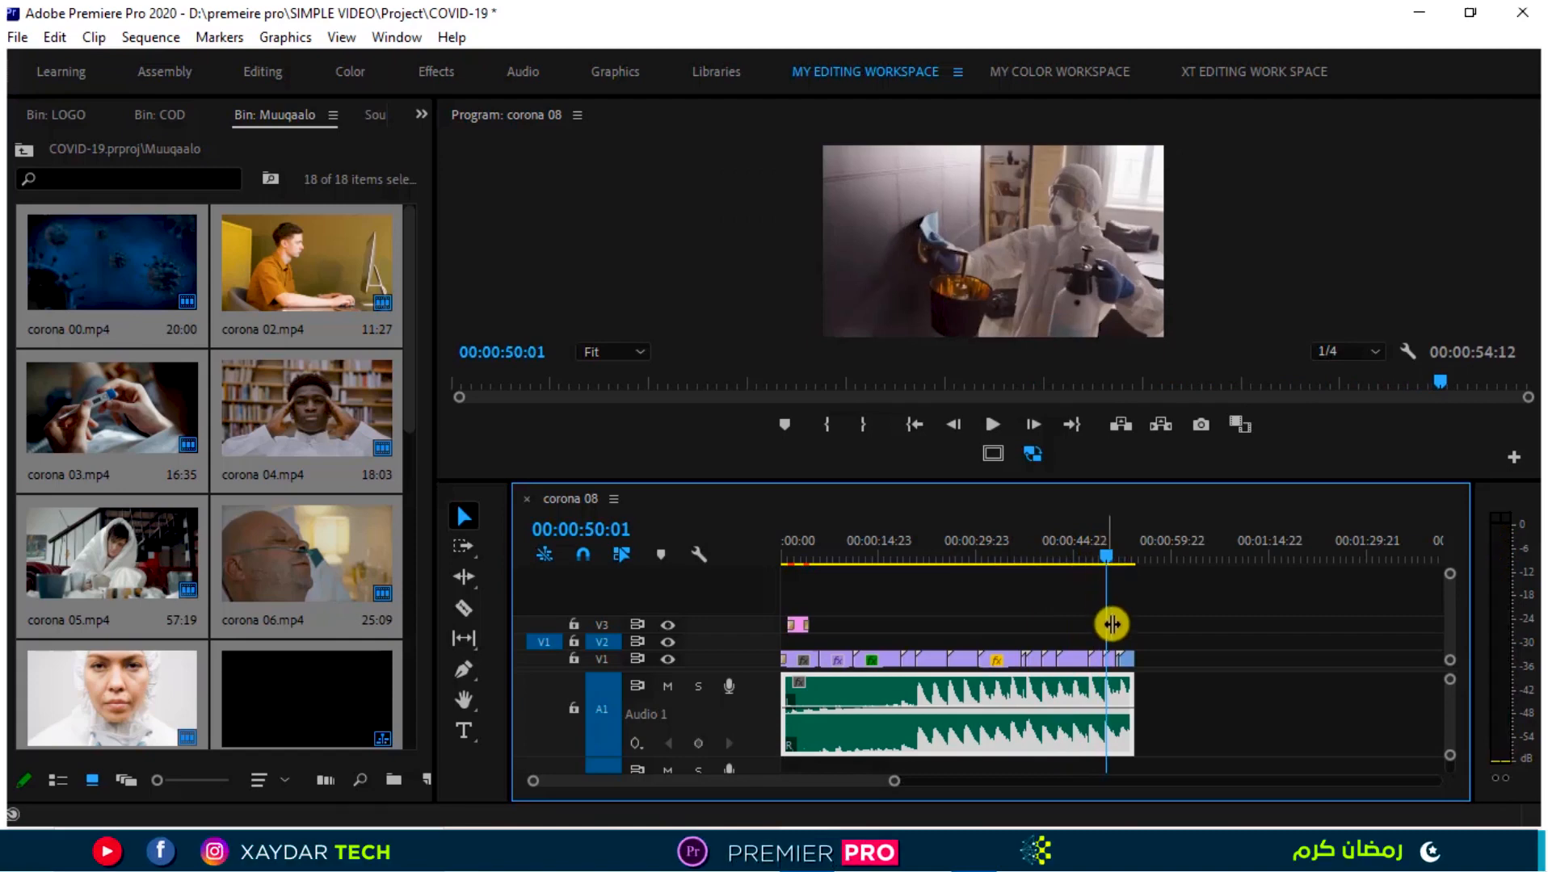
left_click(1114, 661)
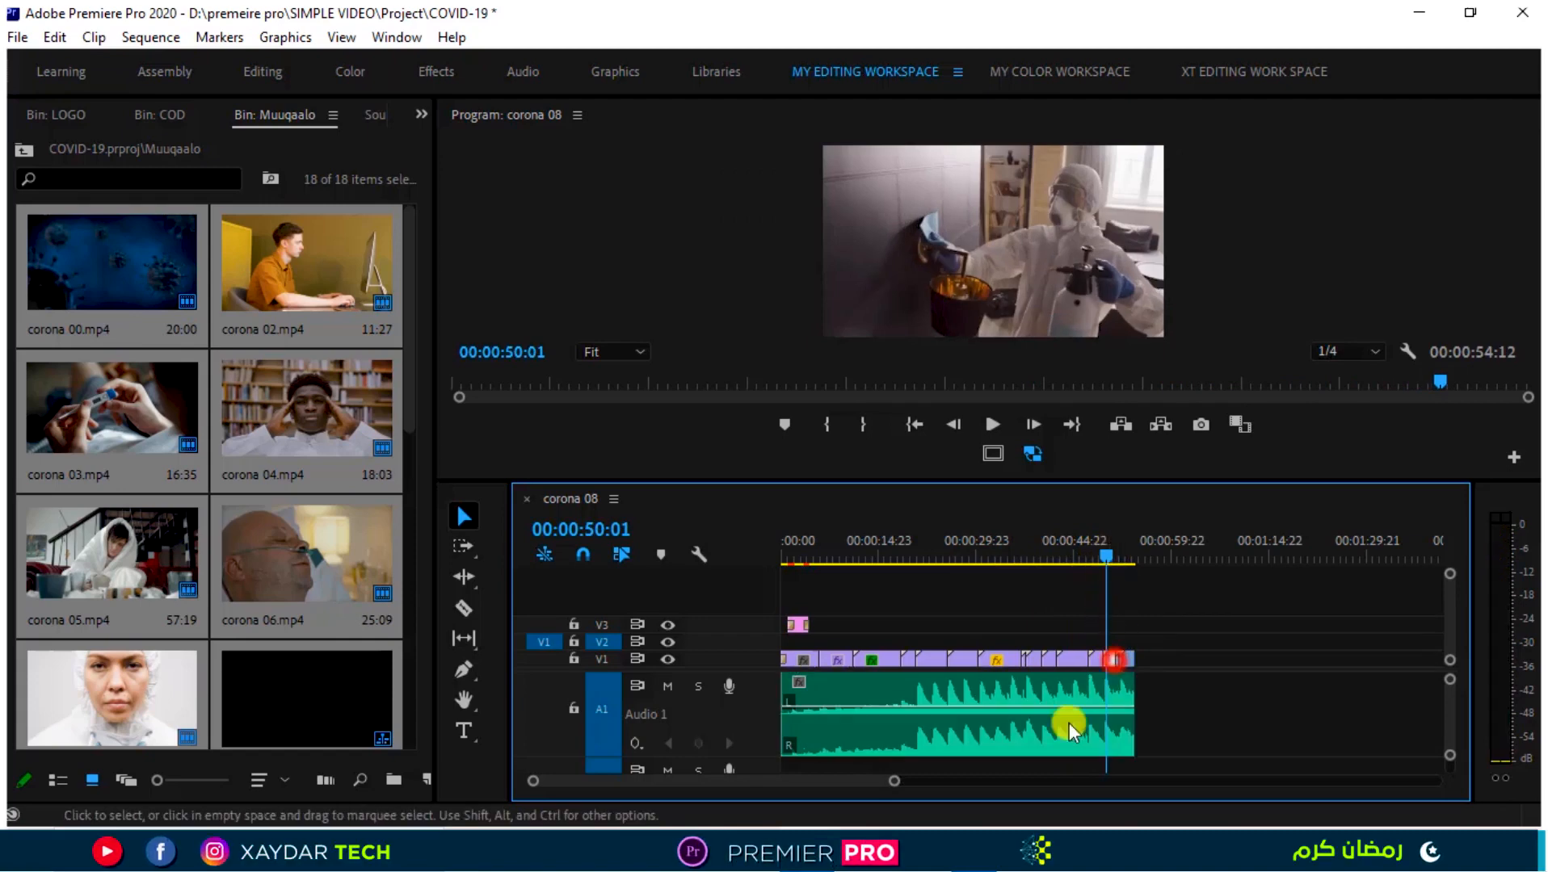
left_click_drag(899, 788, 766, 782)
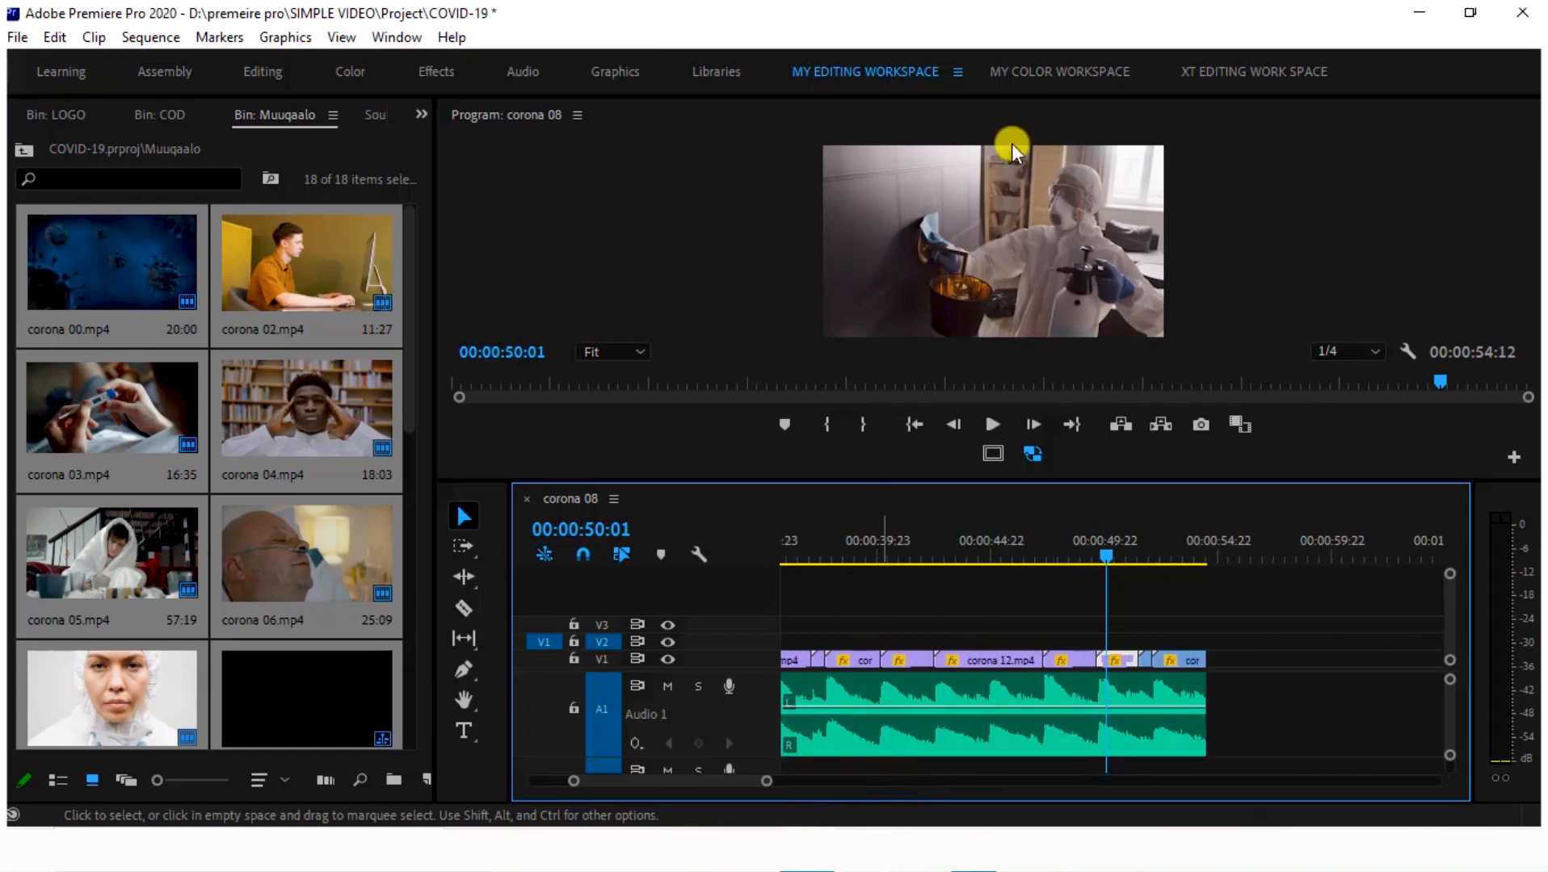
left_click(1030, 80)
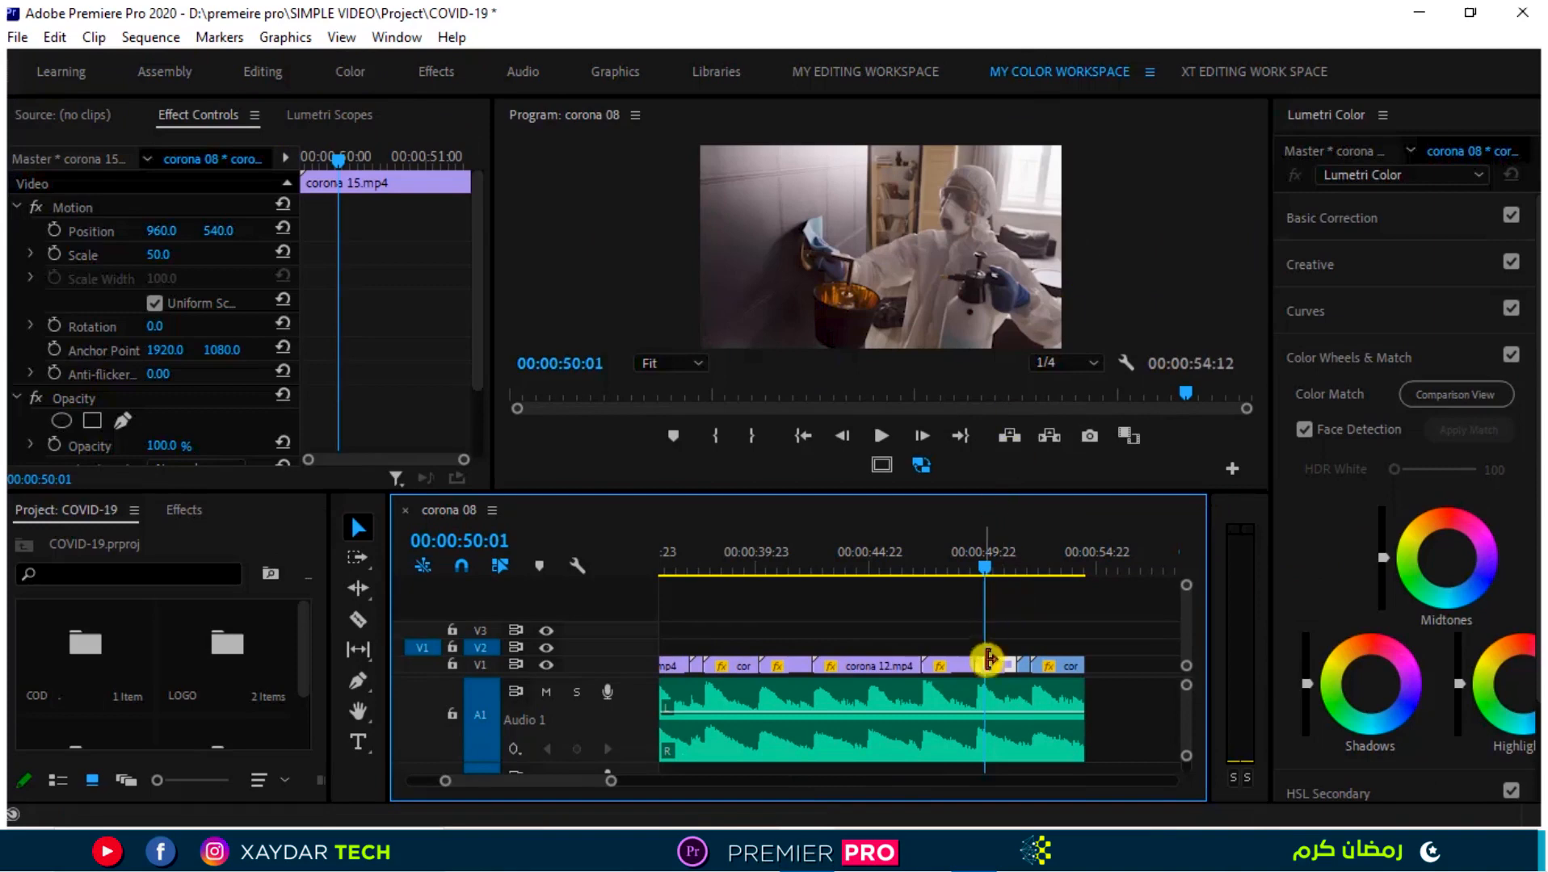
Duplicate the corona 15.mp4 clip onto track V2 directly above the original.
left_click_drag(611, 781, 699, 799)
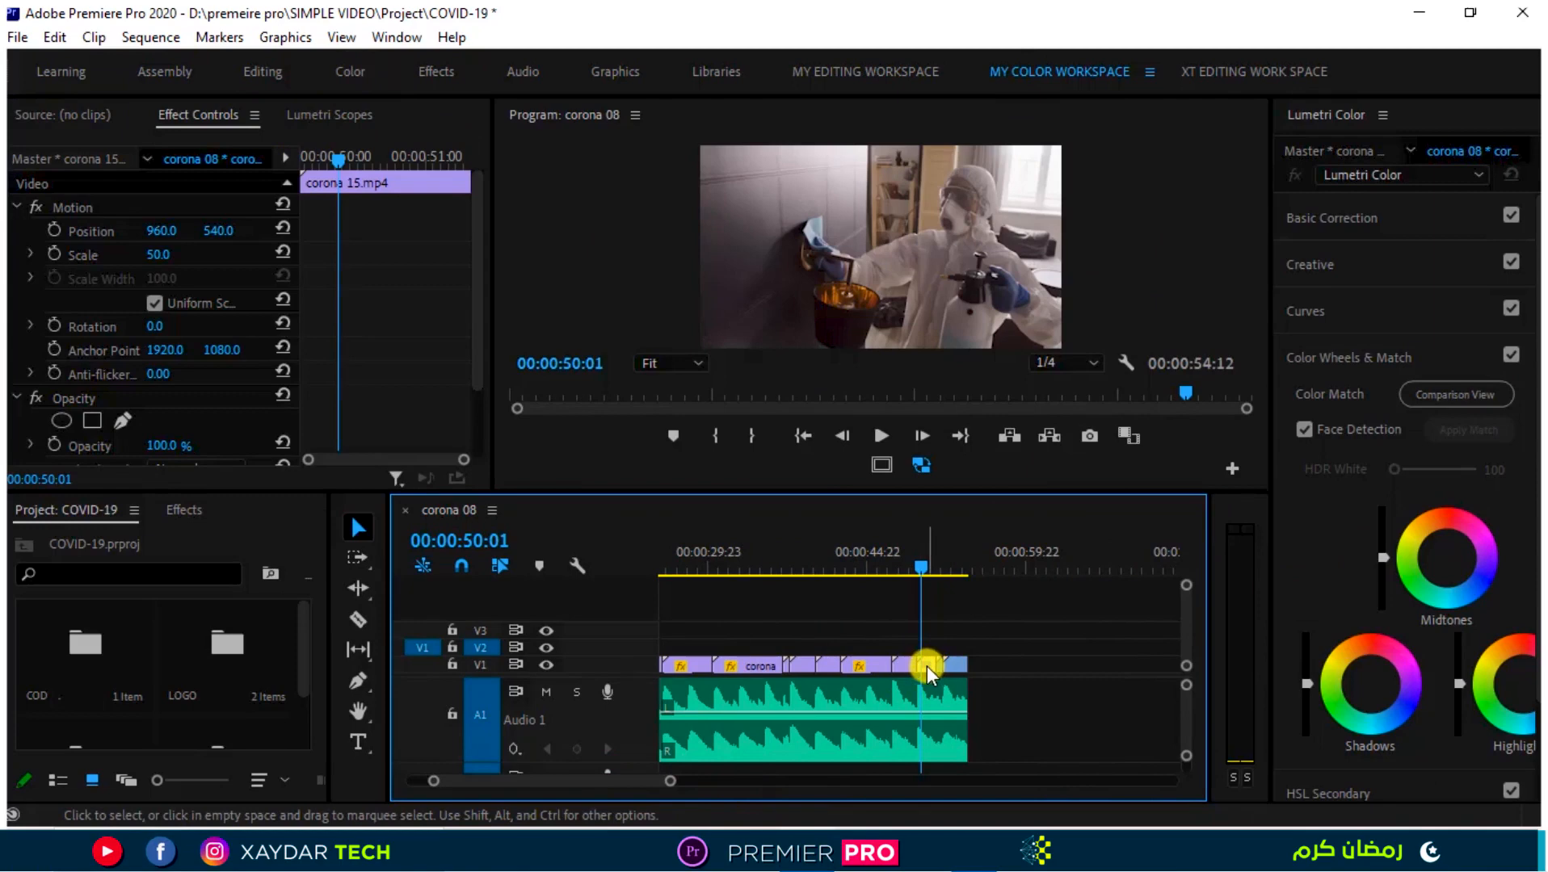
left_click_drag(926, 665, 911, 653)
left_click_drag(677, 782, 590, 781)
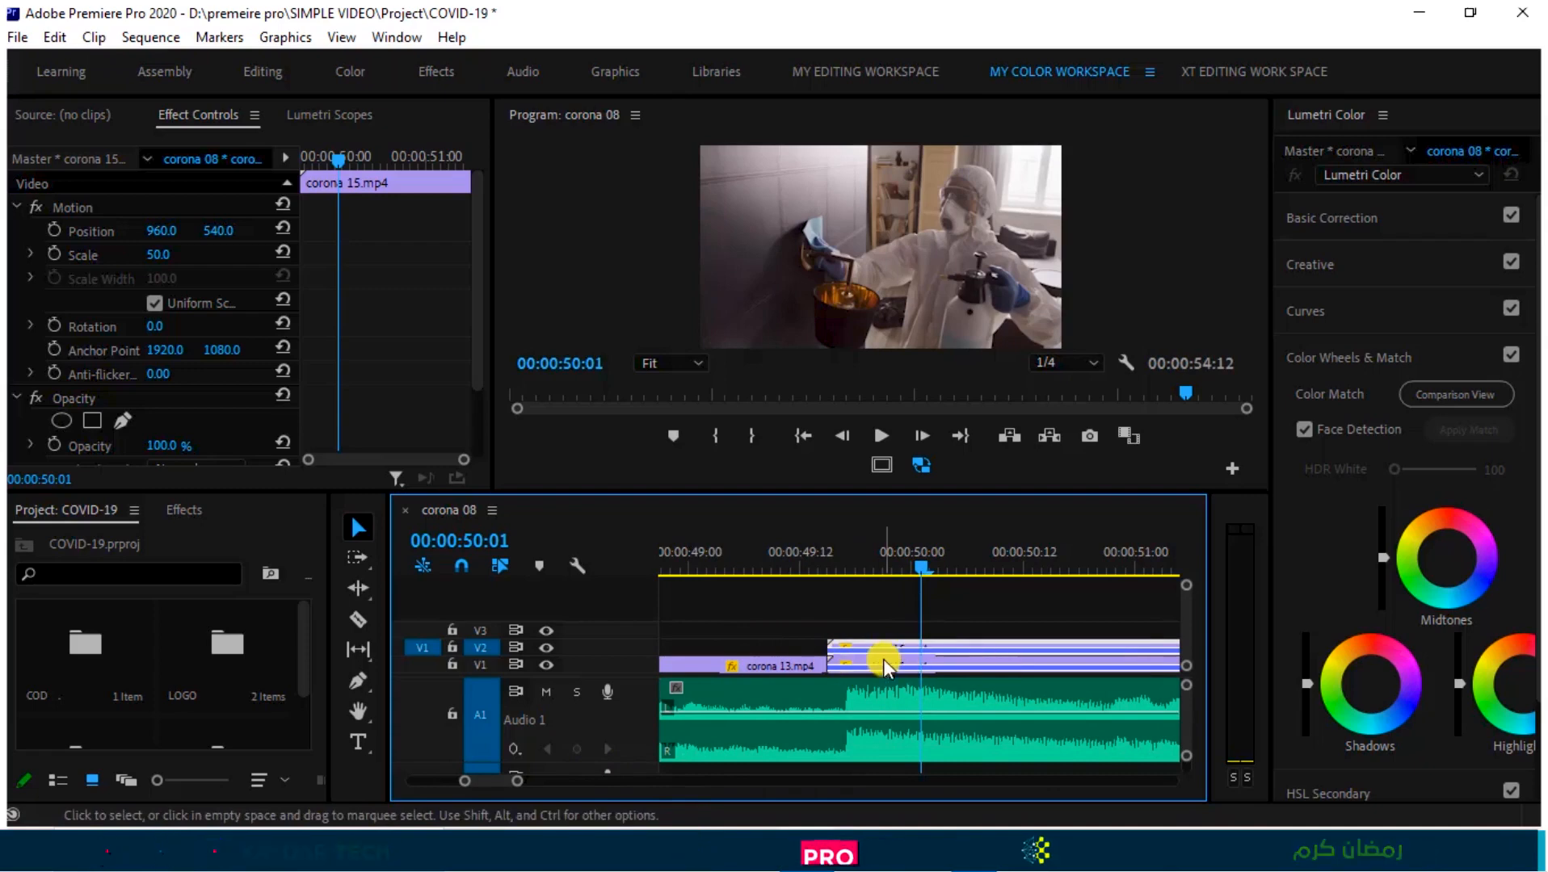
Turn off the timeline's Show Duplicate Frame Markers display option.
left_click(586, 571)
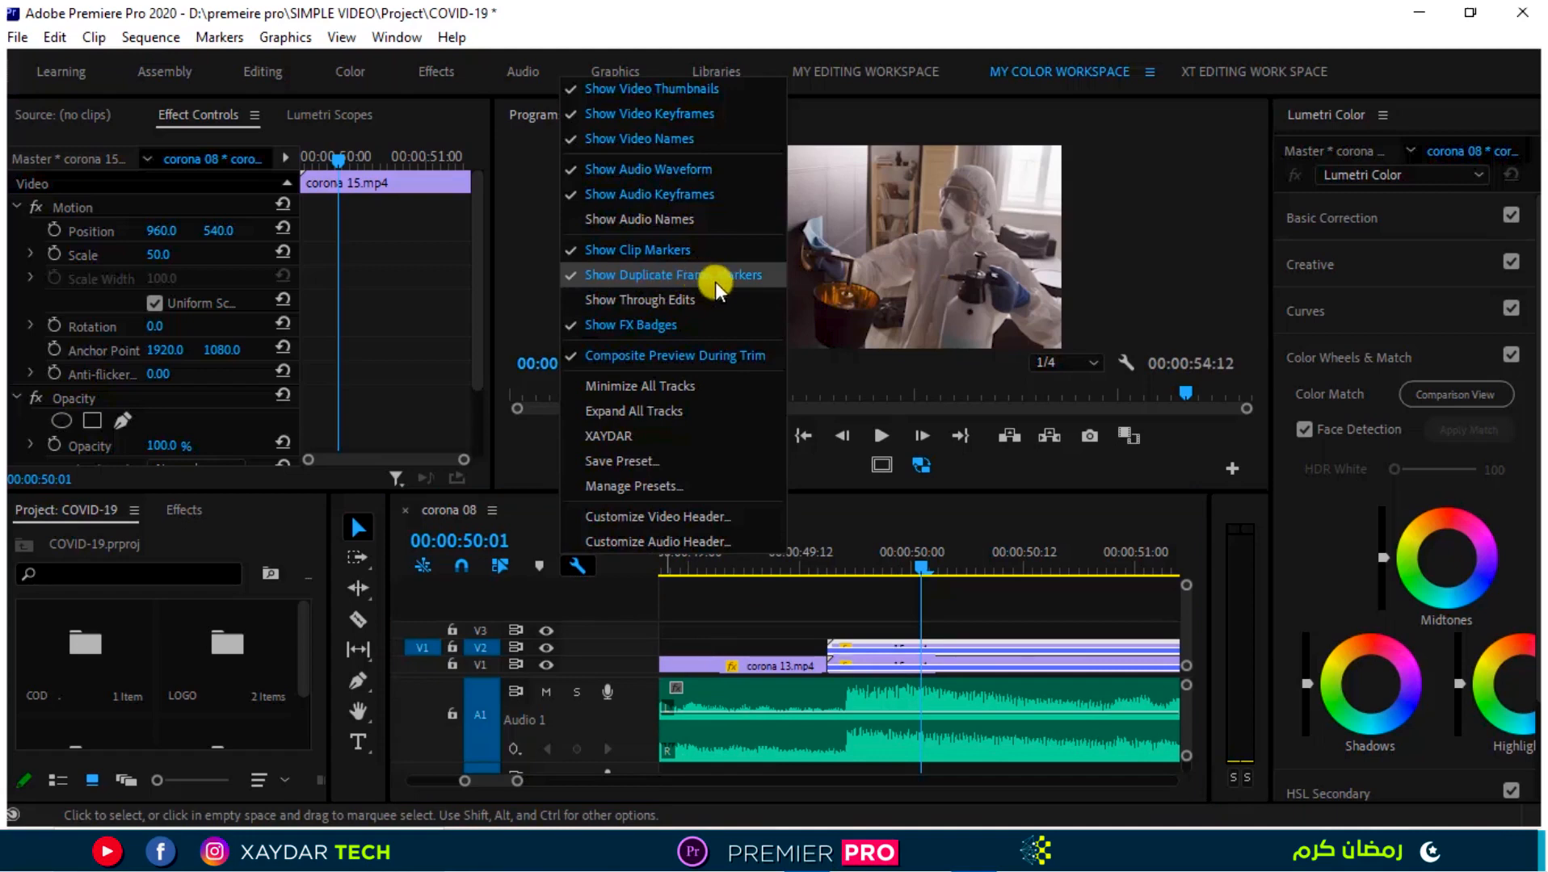
left_click(935, 606)
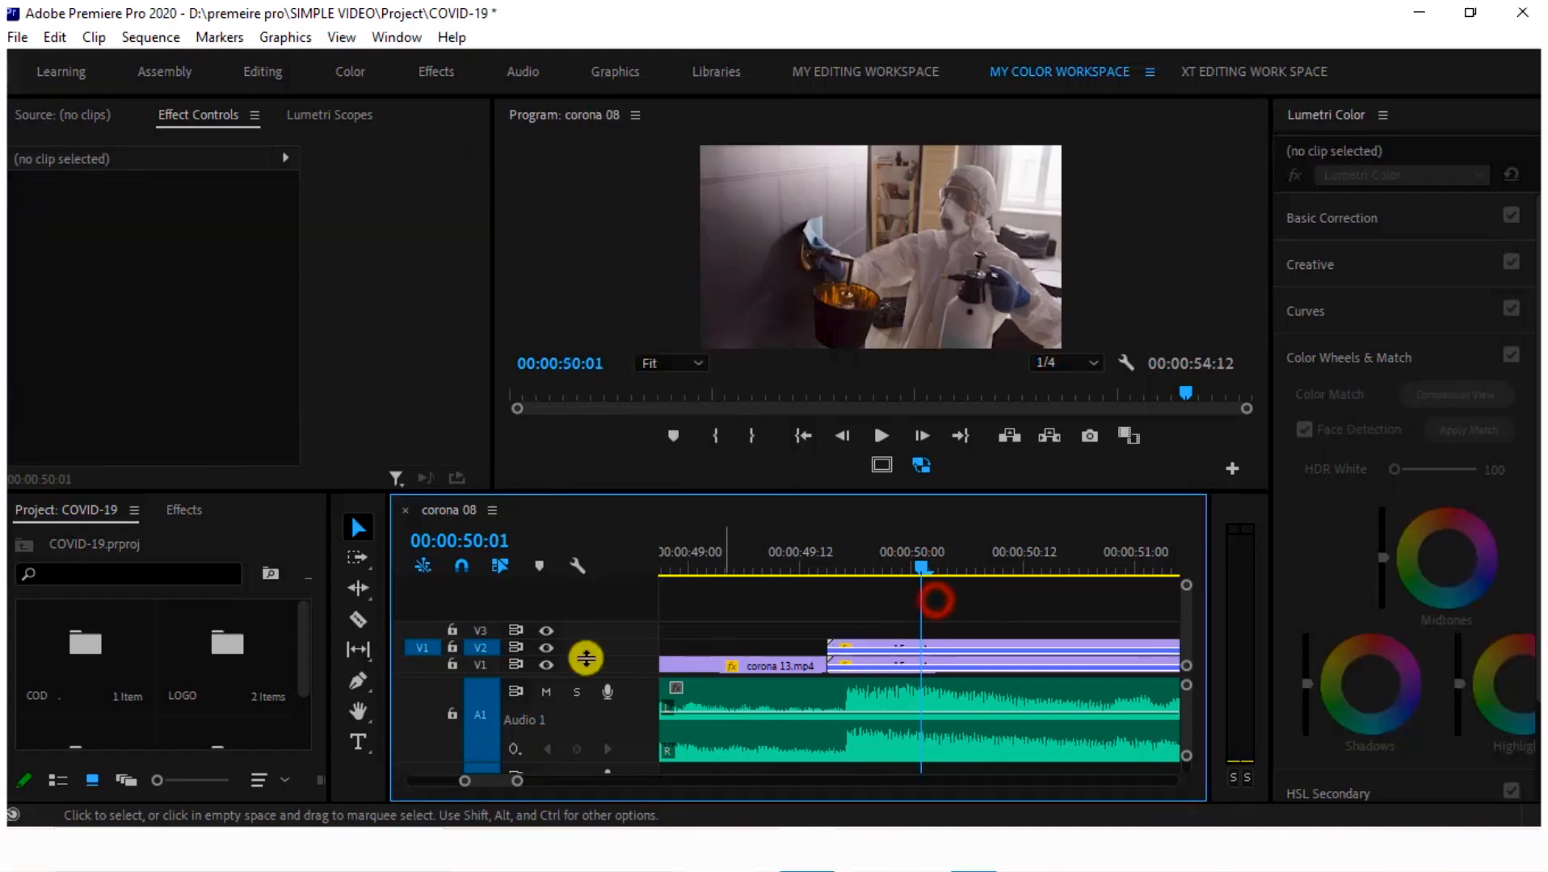
left_click(585, 569)
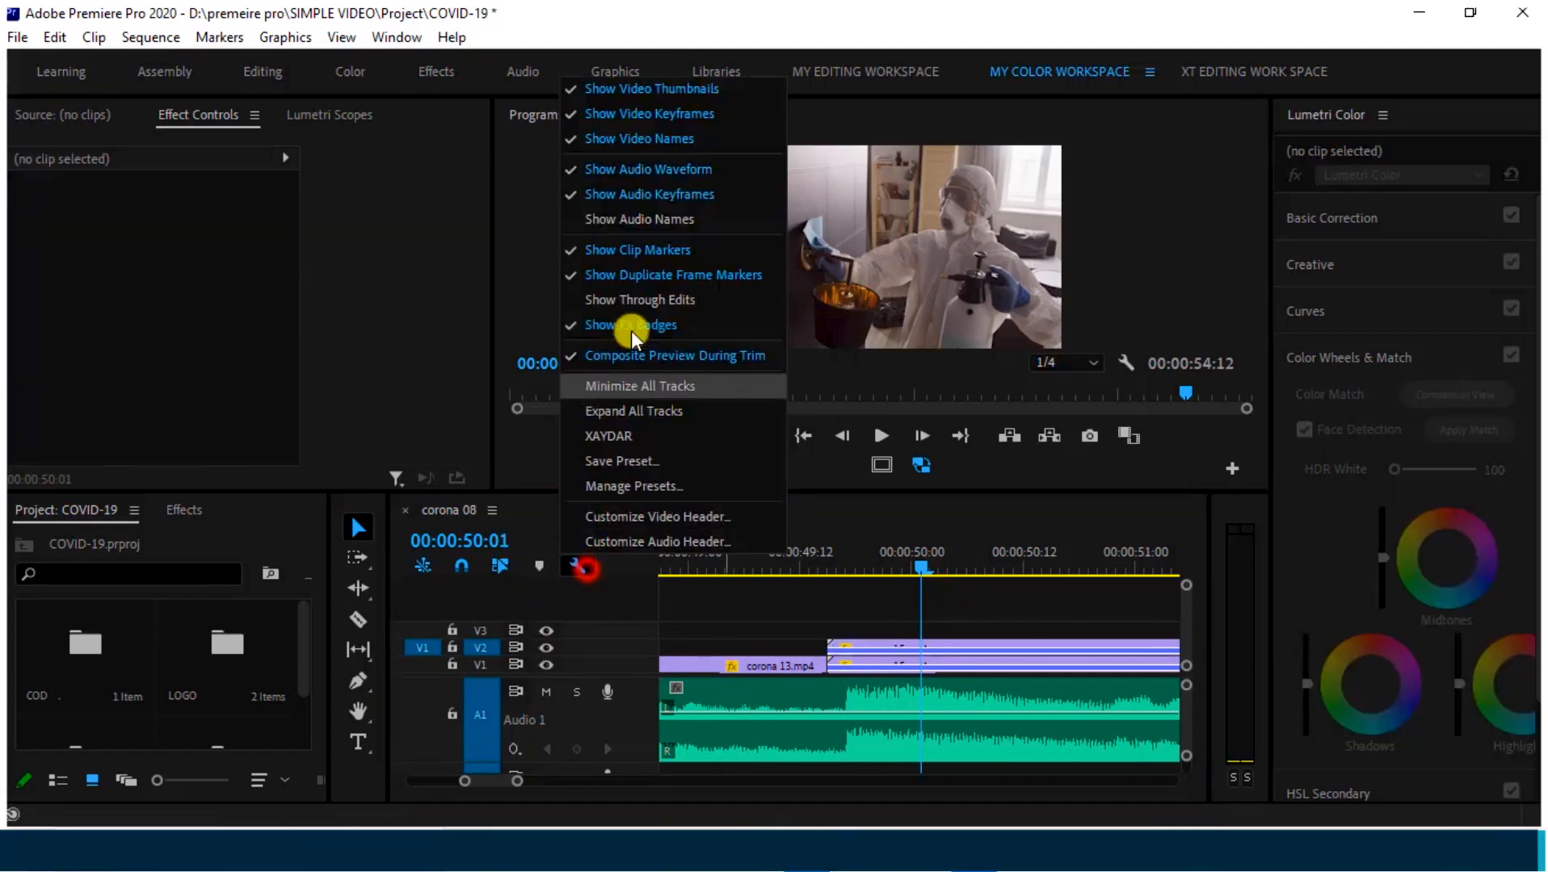
left_click(646, 277)
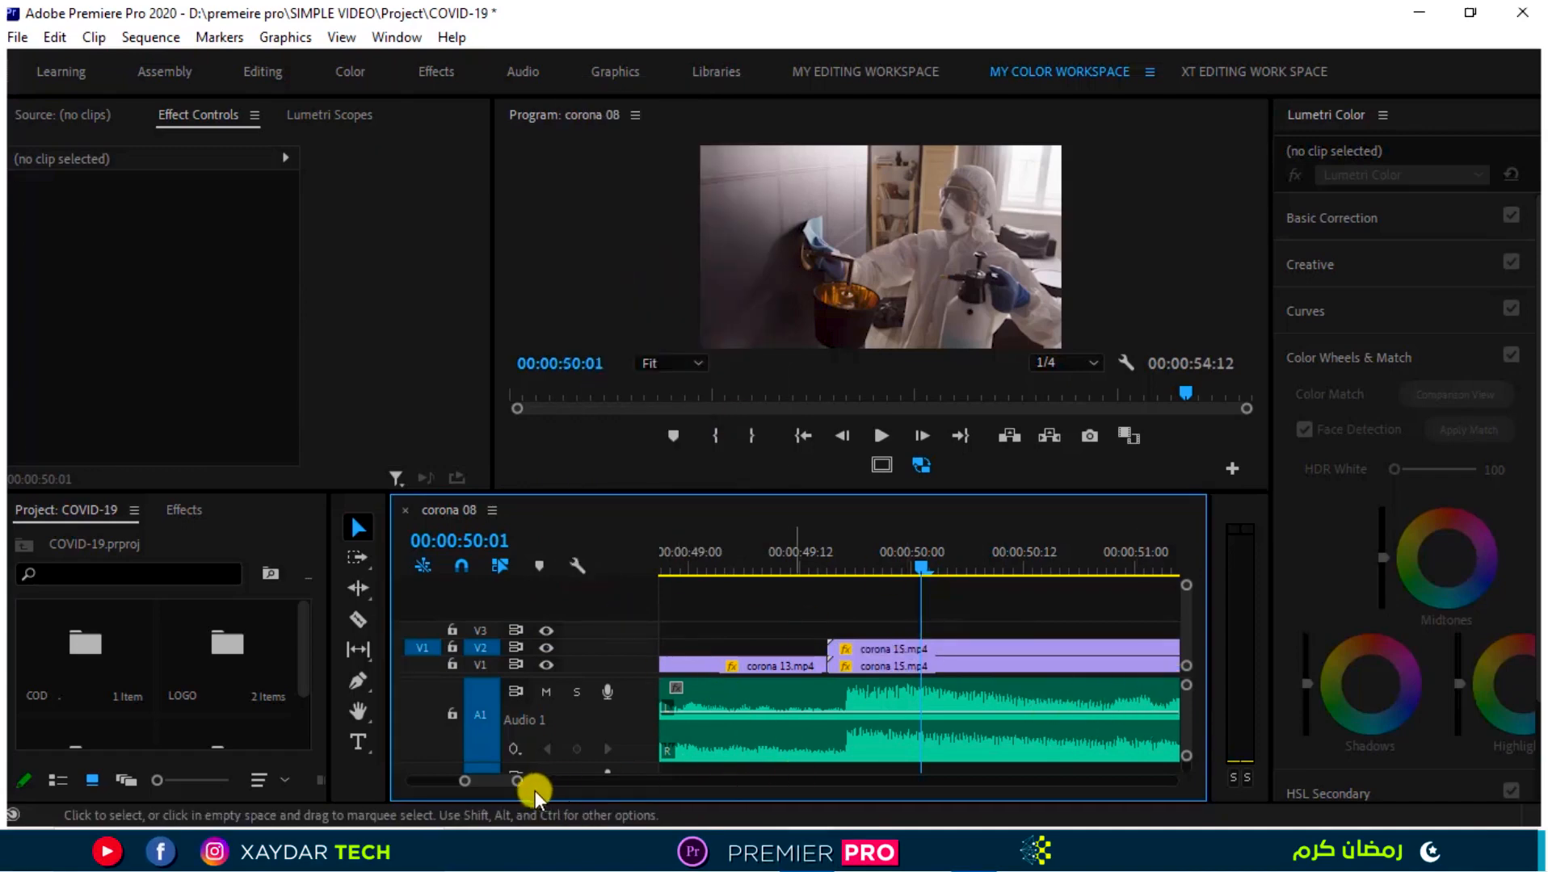
Move the corona 15.mp4 copy on track V2 to the very start of the sequence.
left_click_drag(517, 782, 635, 803)
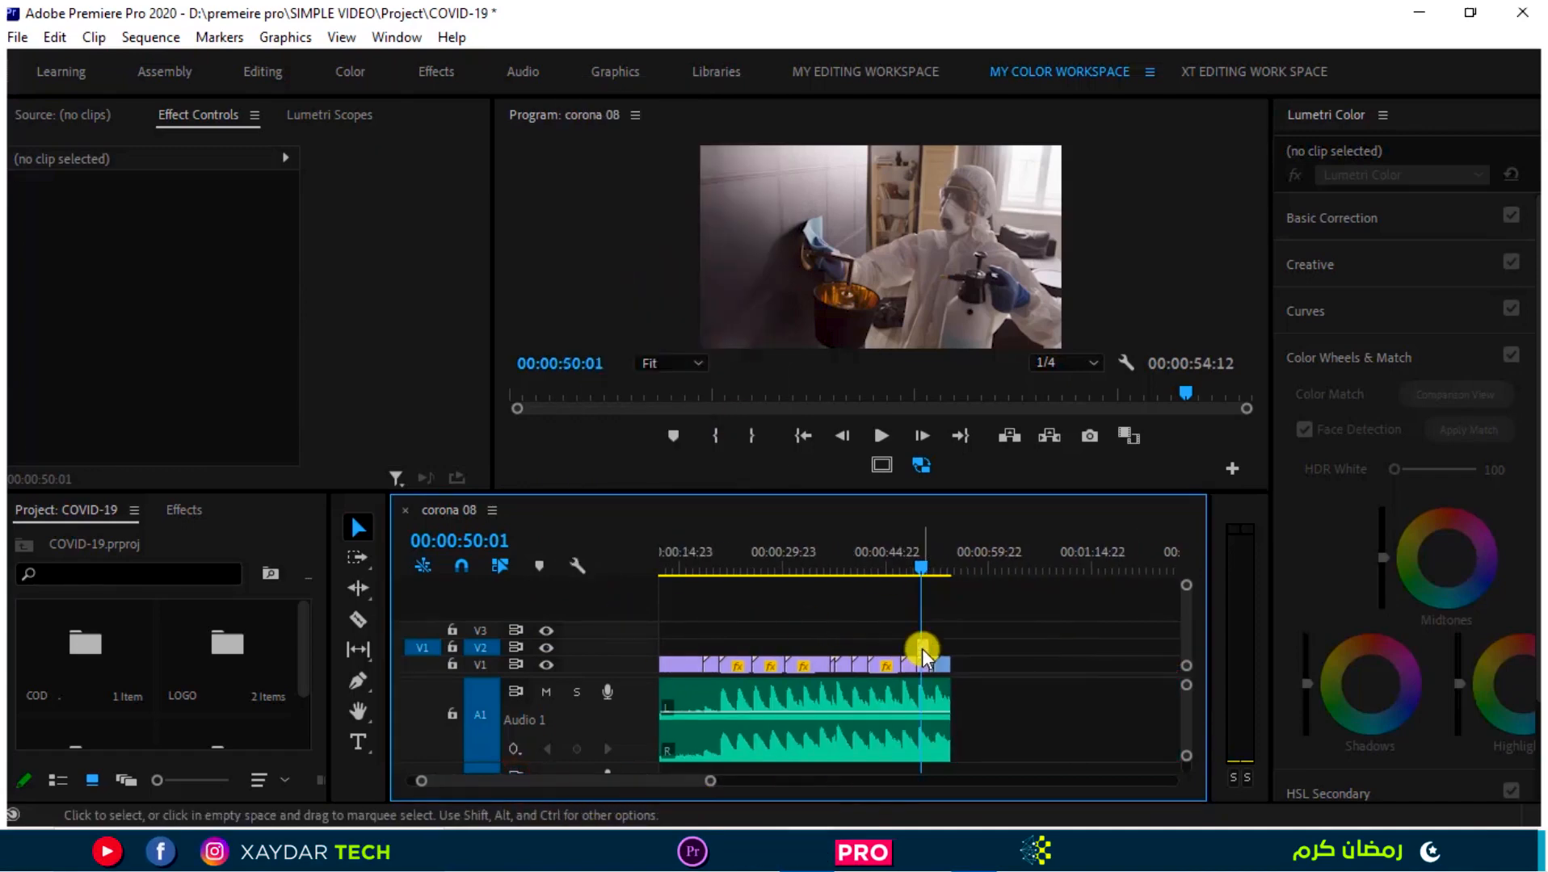
left_click_drag(924, 656, 743, 658)
left_click_drag(710, 781, 749, 780)
key("Home")
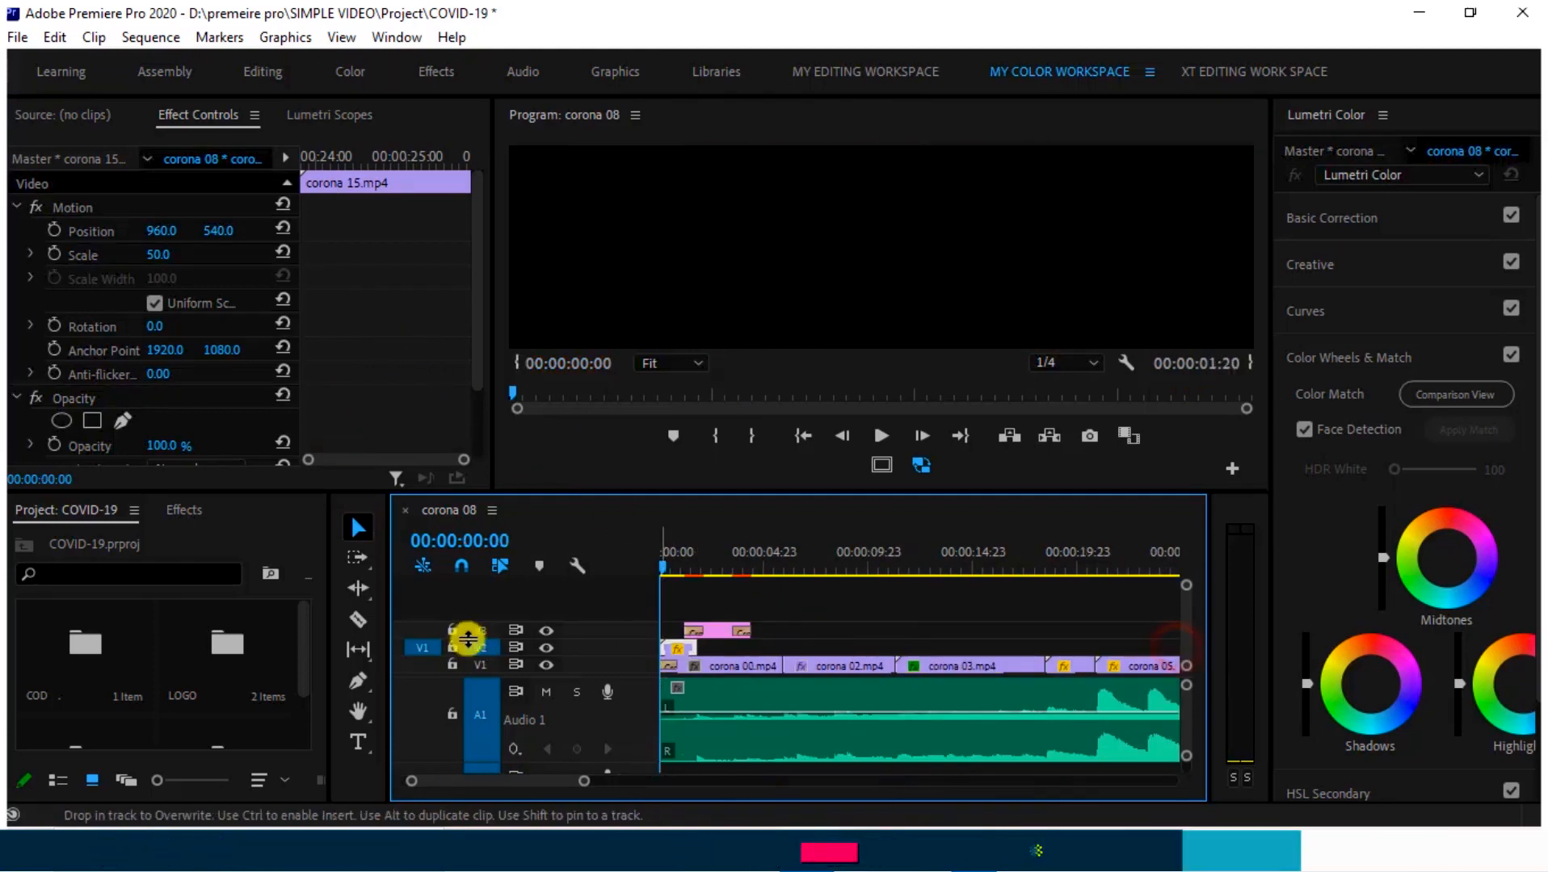
Hide track V3, select the corona 15.mp4 copy on V2 and put the playhead at 00:00:01:09.
left_click_drag(661, 576, 669, 576)
left_click(547, 630)
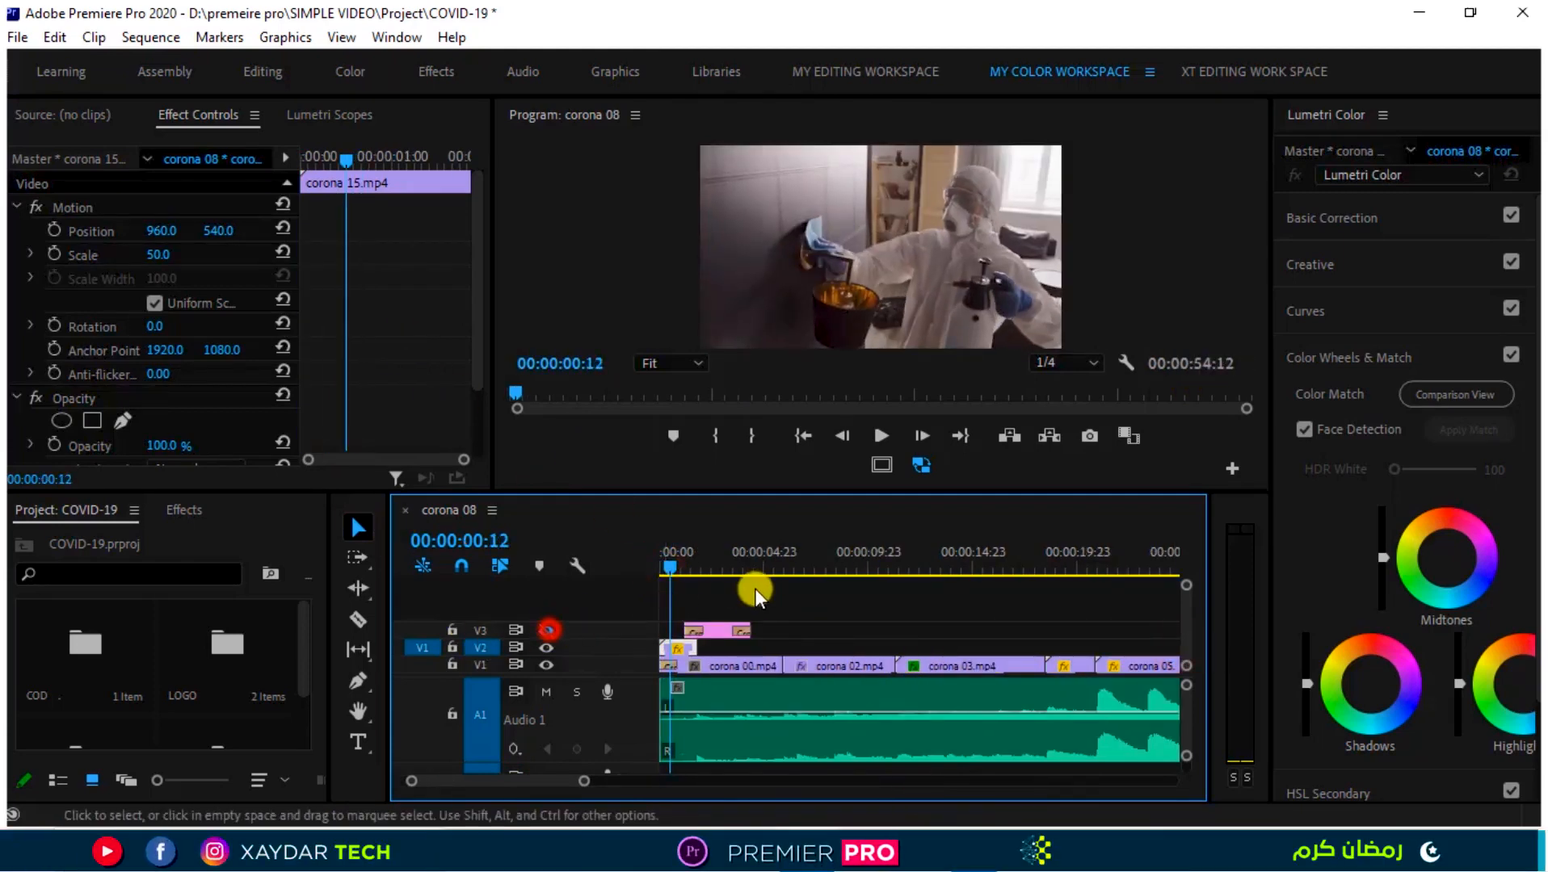
left_click(676, 647)
left_click_drag(668, 566, 676, 569)
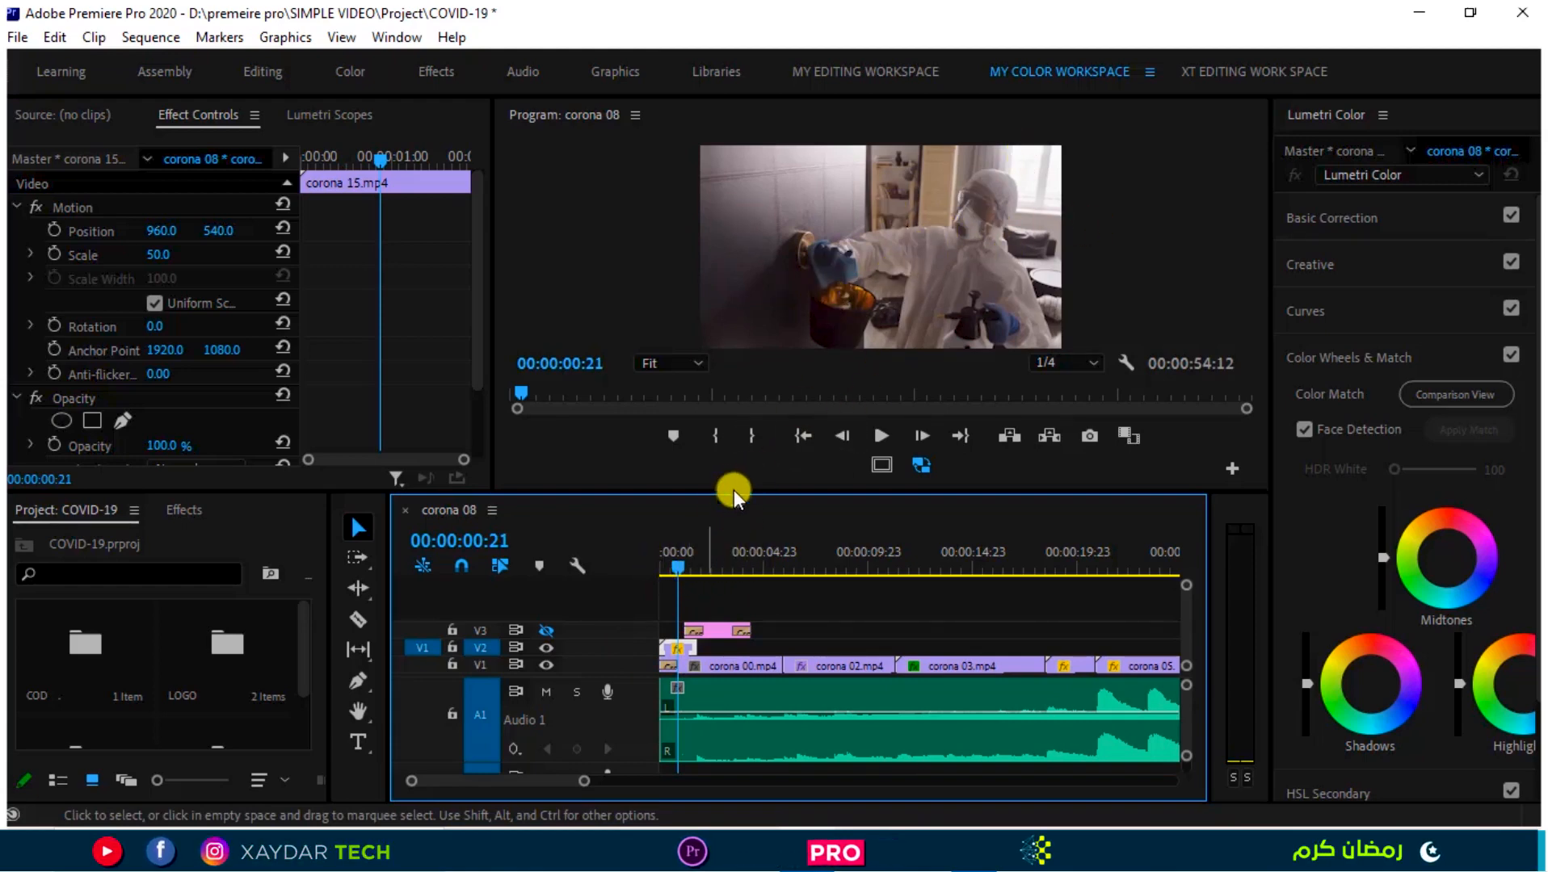
mouse_move(681, 562)
left_mouse_down()
mouse_move(874, 571)
mouse_move(689, 576)
left_mouse_up()
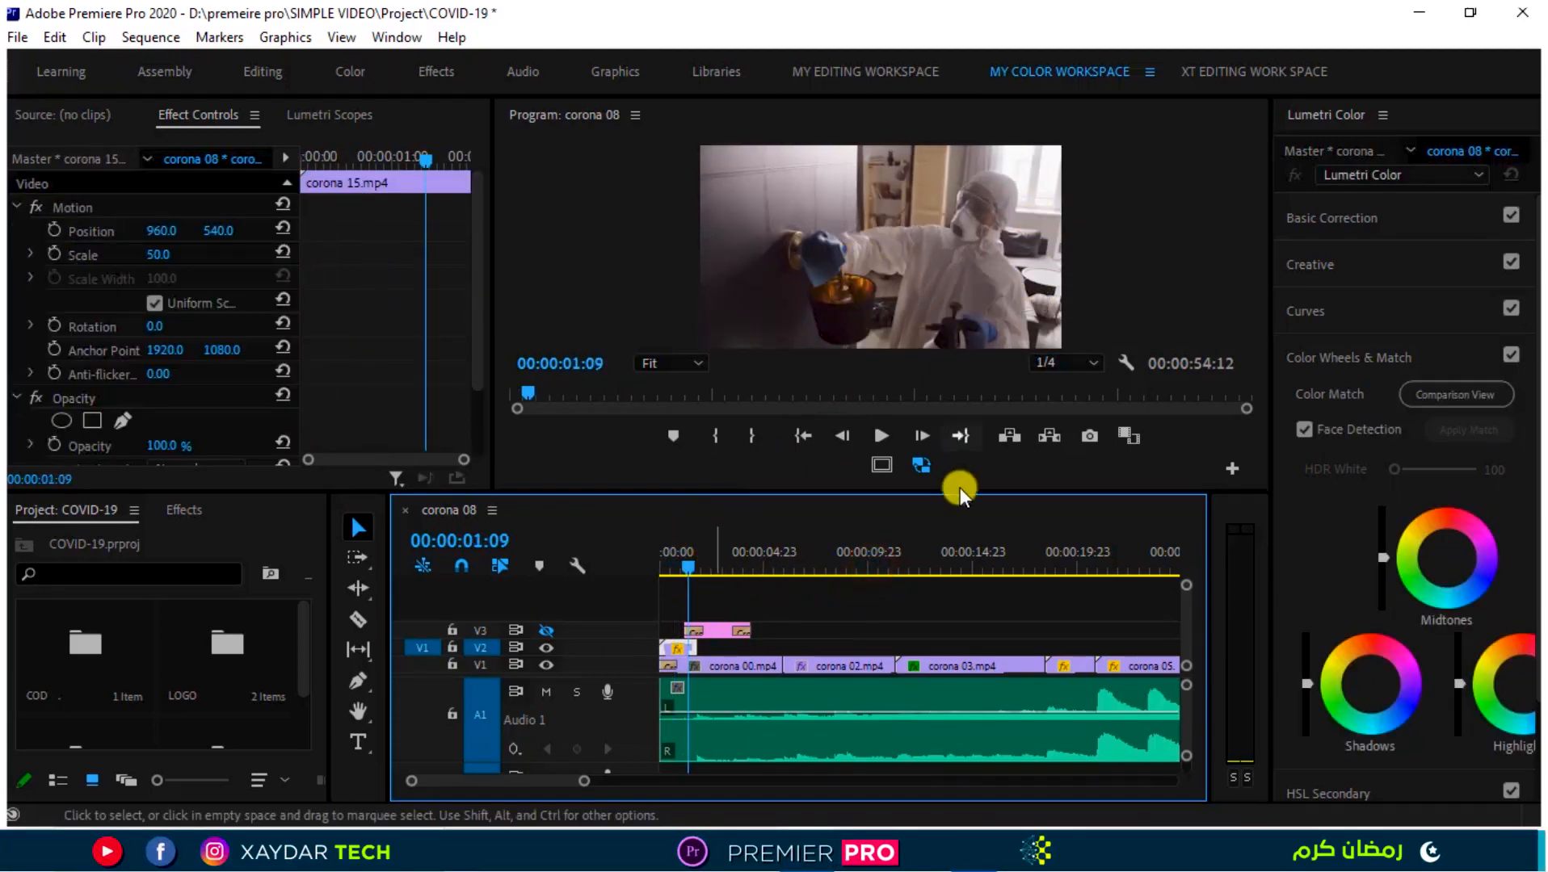
Expand Color Wheels & Match in Lumetri Color and turn on Comparison View for the corona 15.mp4 copy.
left_click(1325, 217)
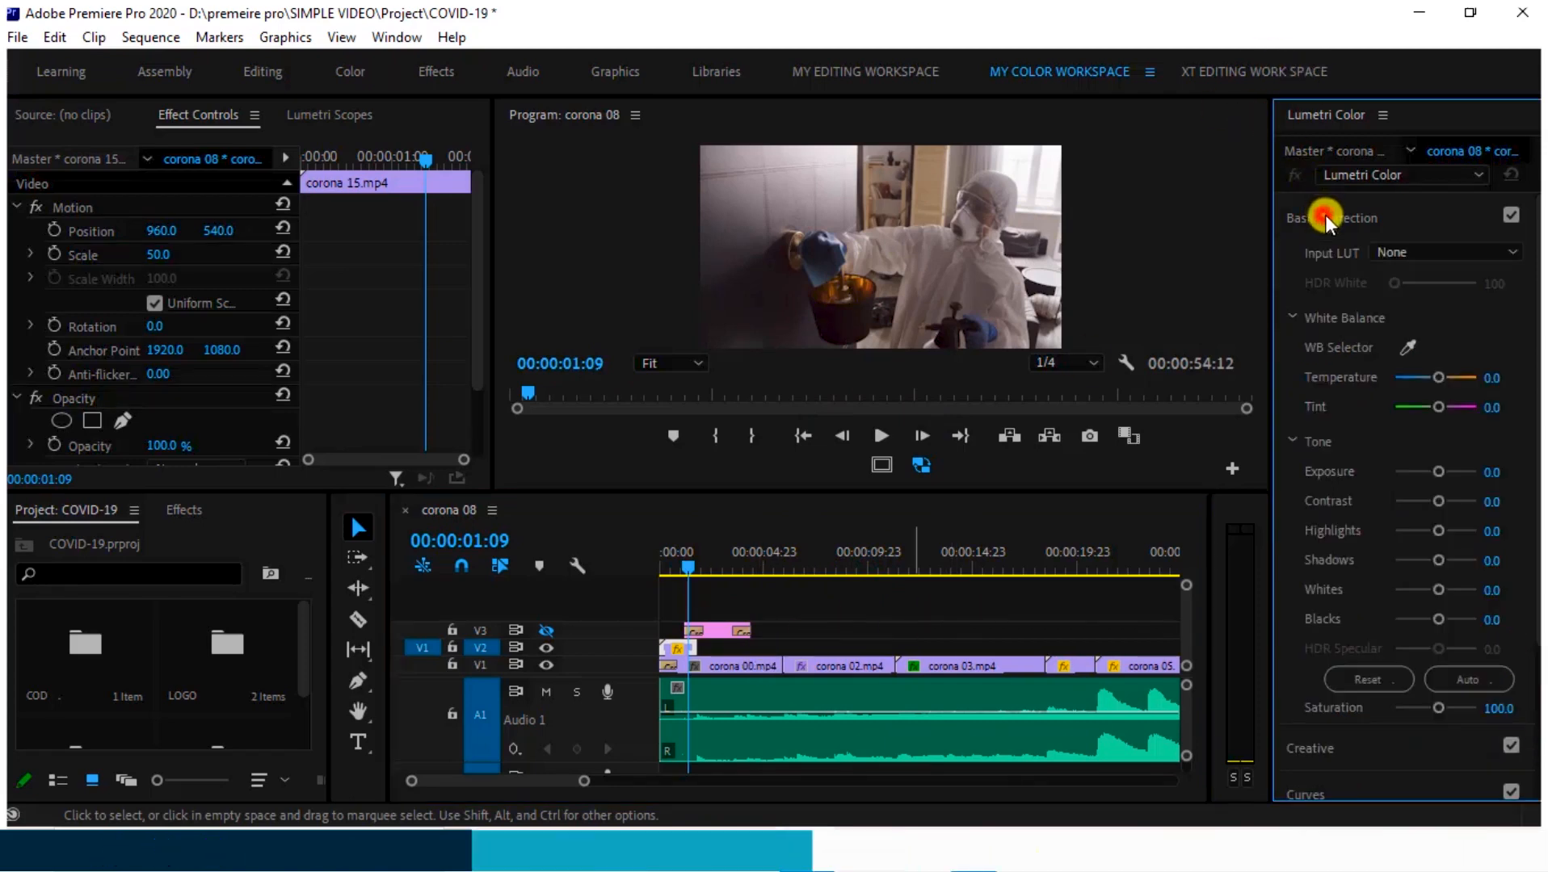
left_click(1321, 220)
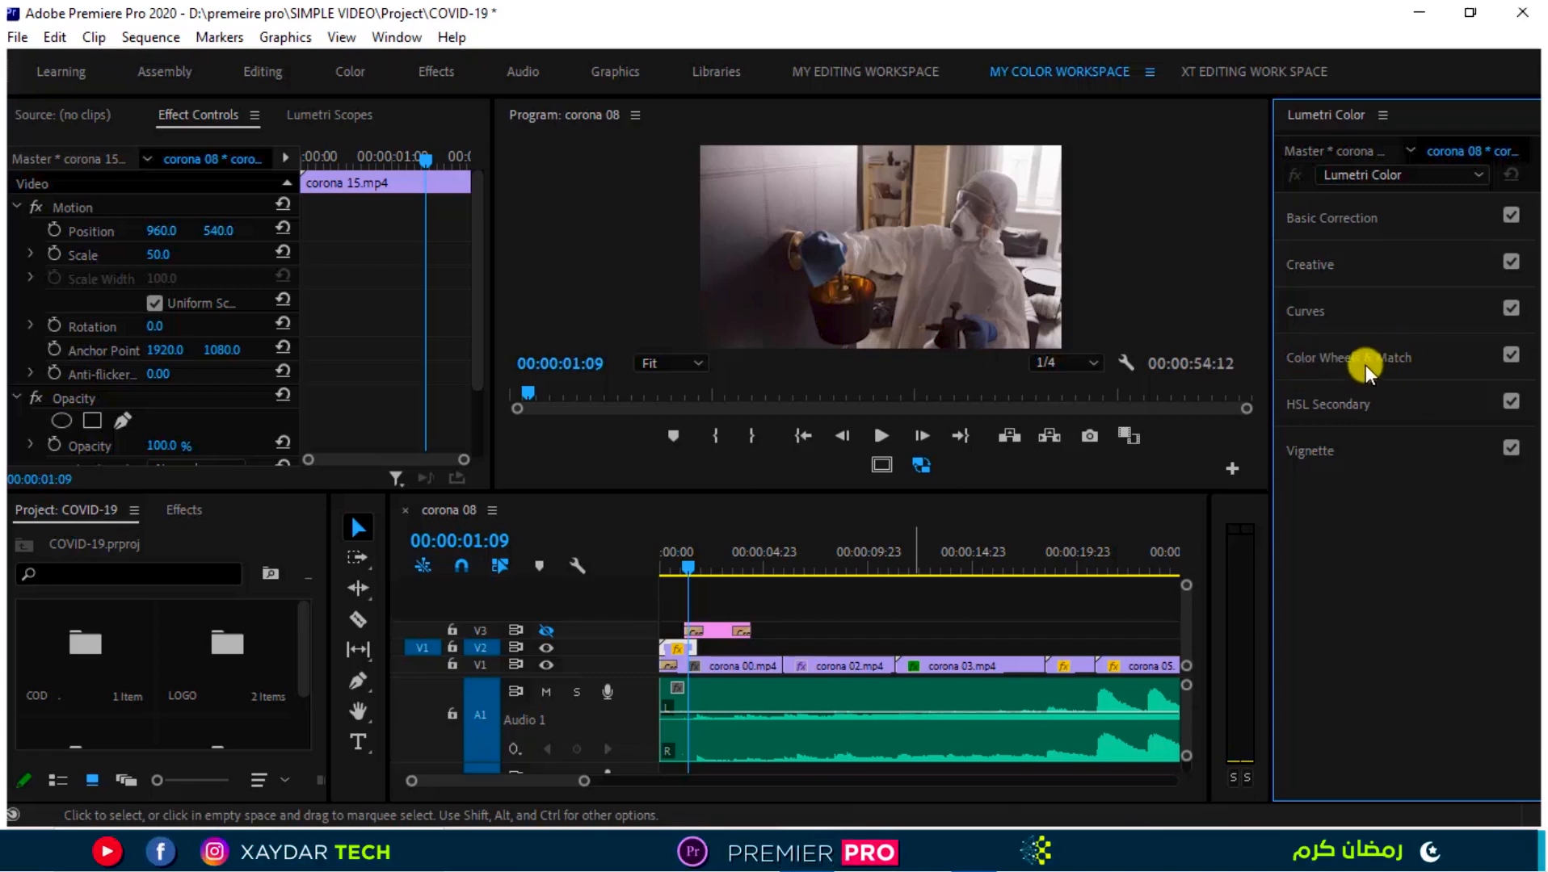
left_click(1388, 365)
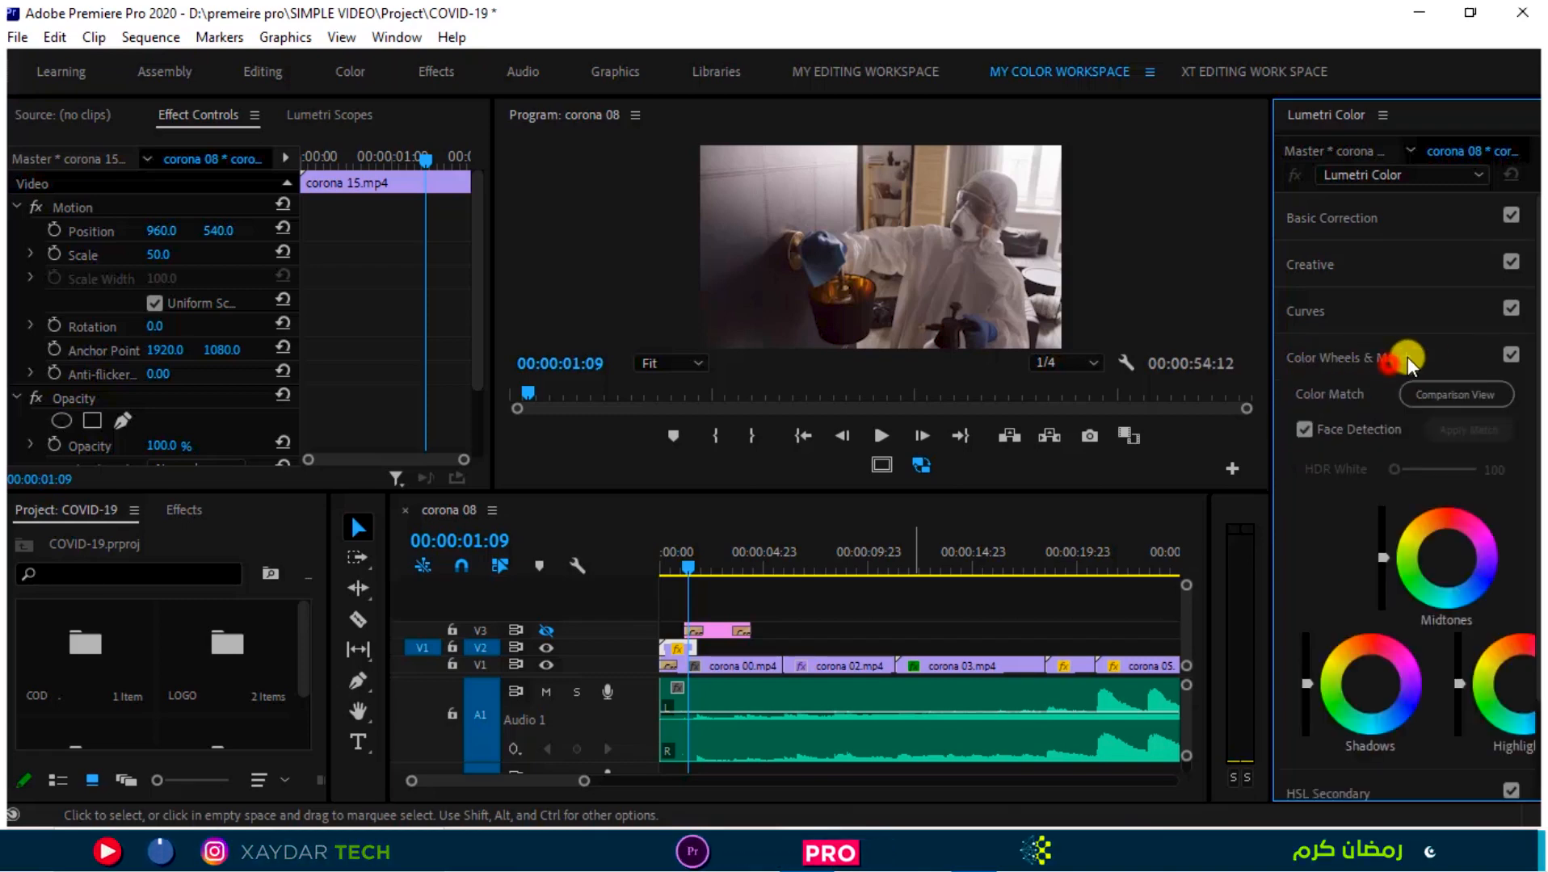
left_click(1437, 396)
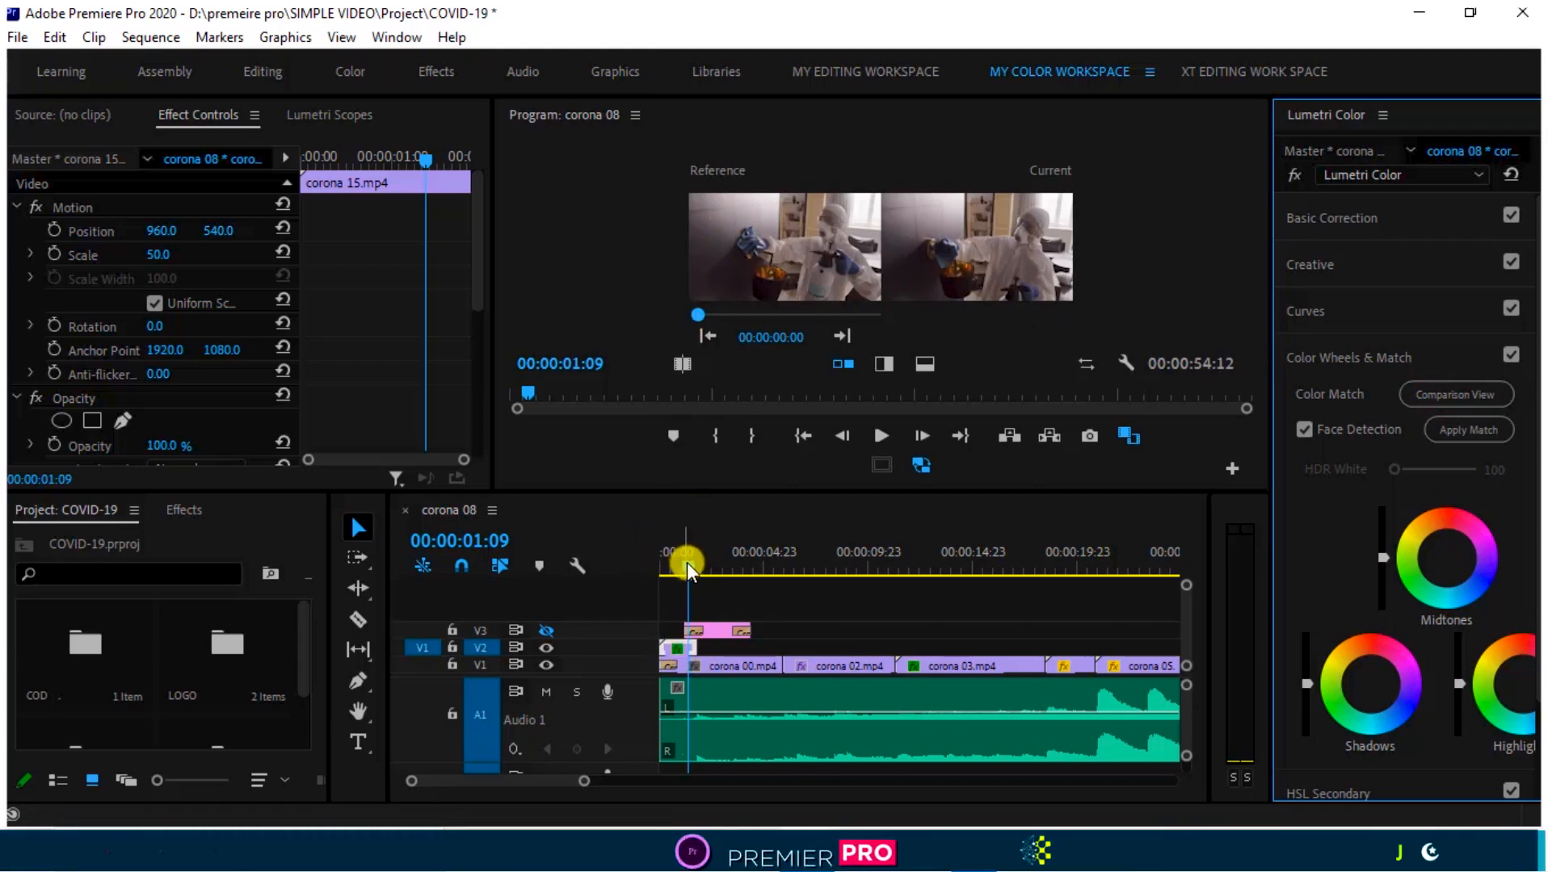
Apply the color match from the corona 15.mp4 reference frame to corona 00.mp4 at 00:00:04:01.
left_click_drag(687, 562, 745, 561)
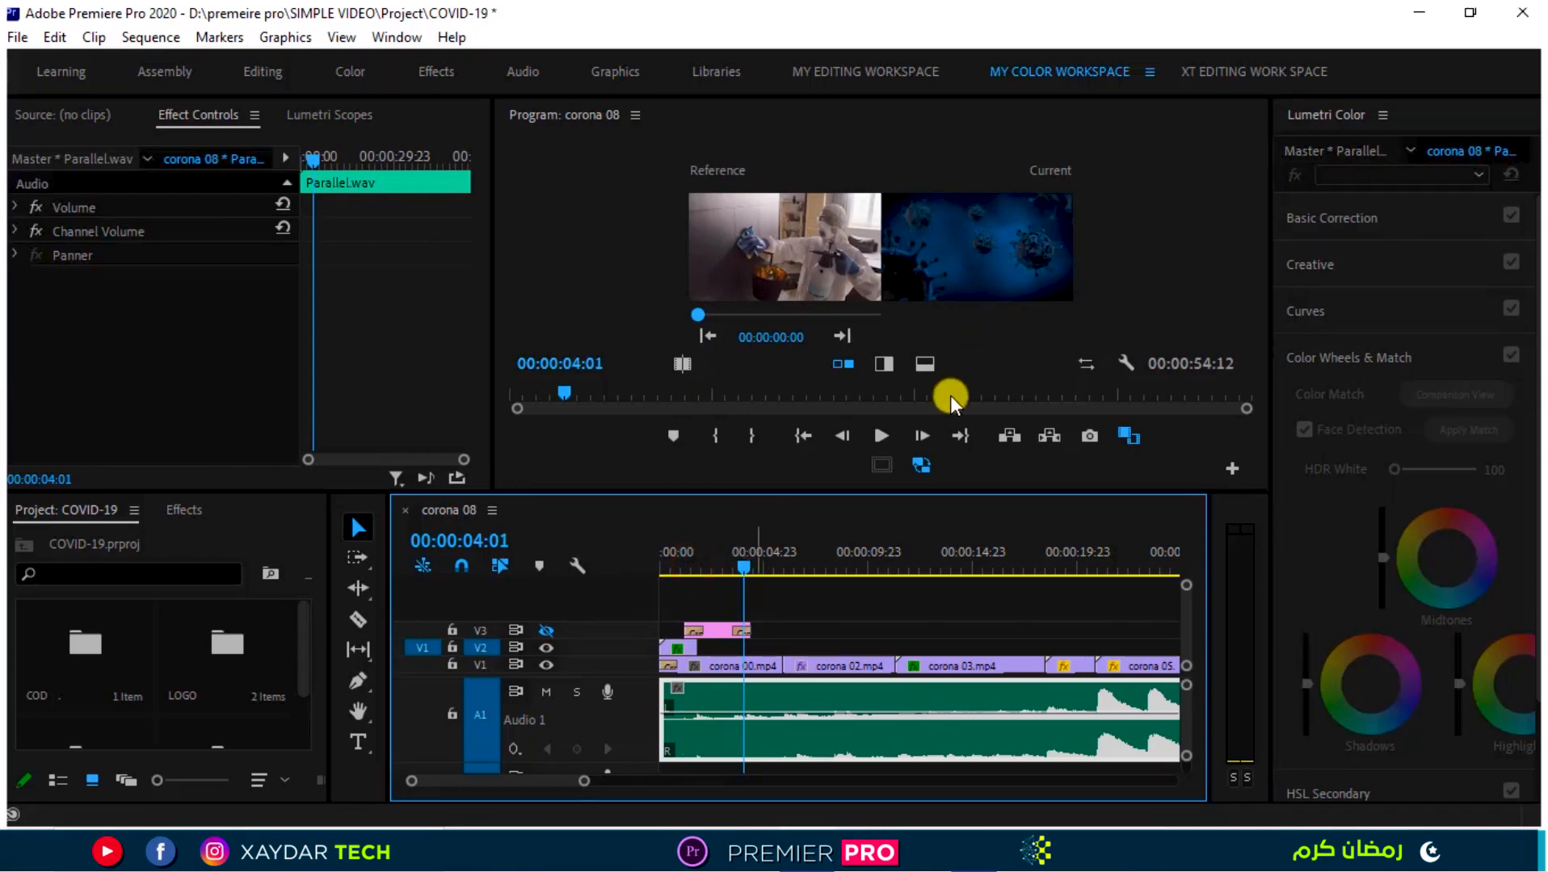
left_click(683, 647)
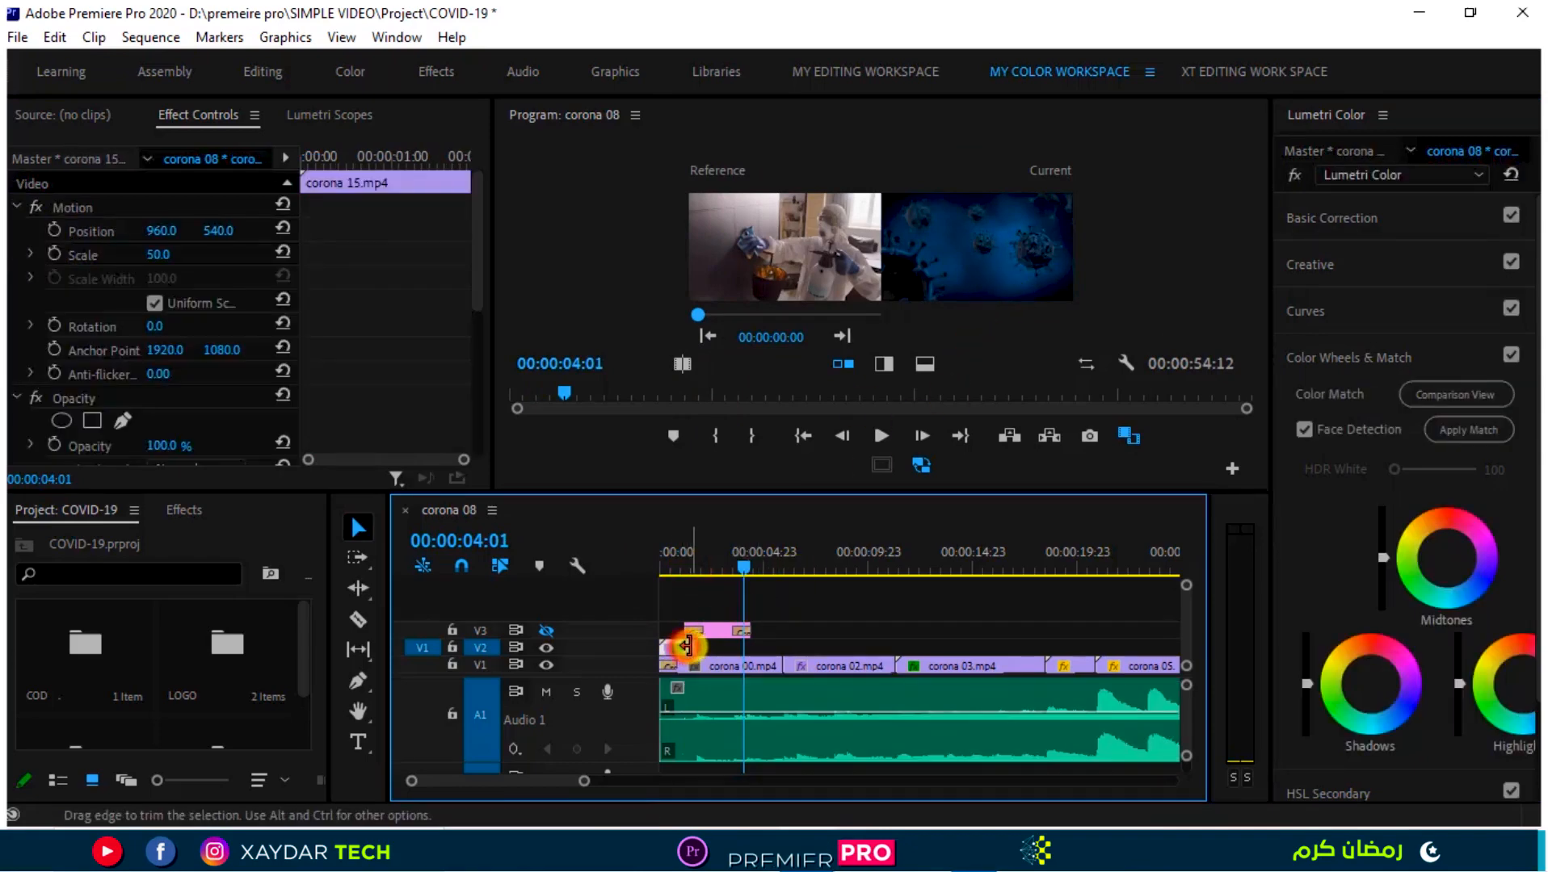
left_click(1468, 436)
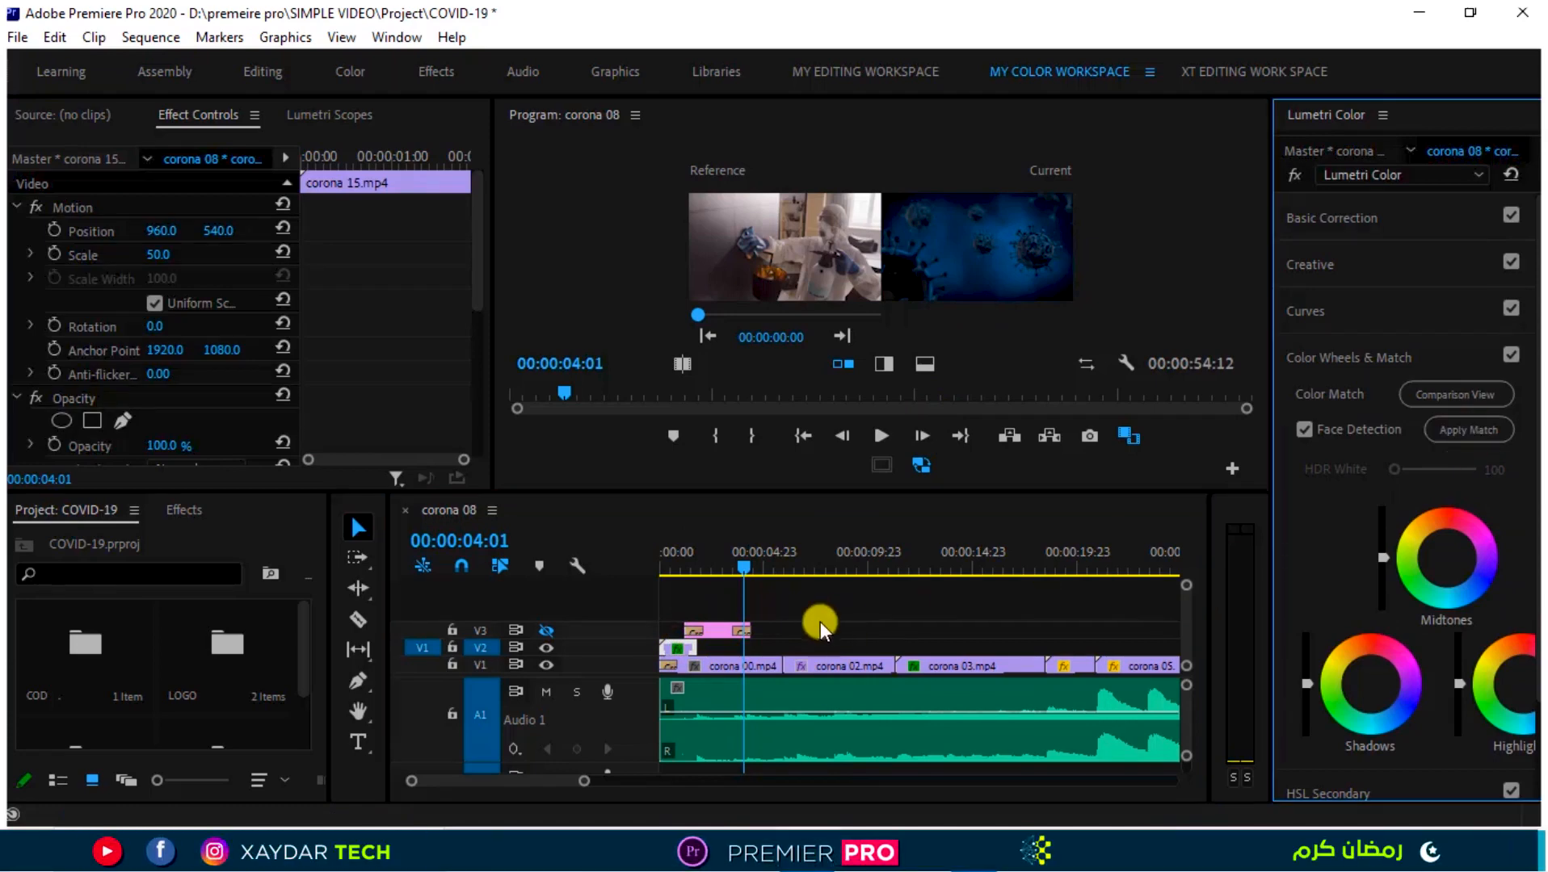
left_click(761, 664)
left_click(1468, 430)
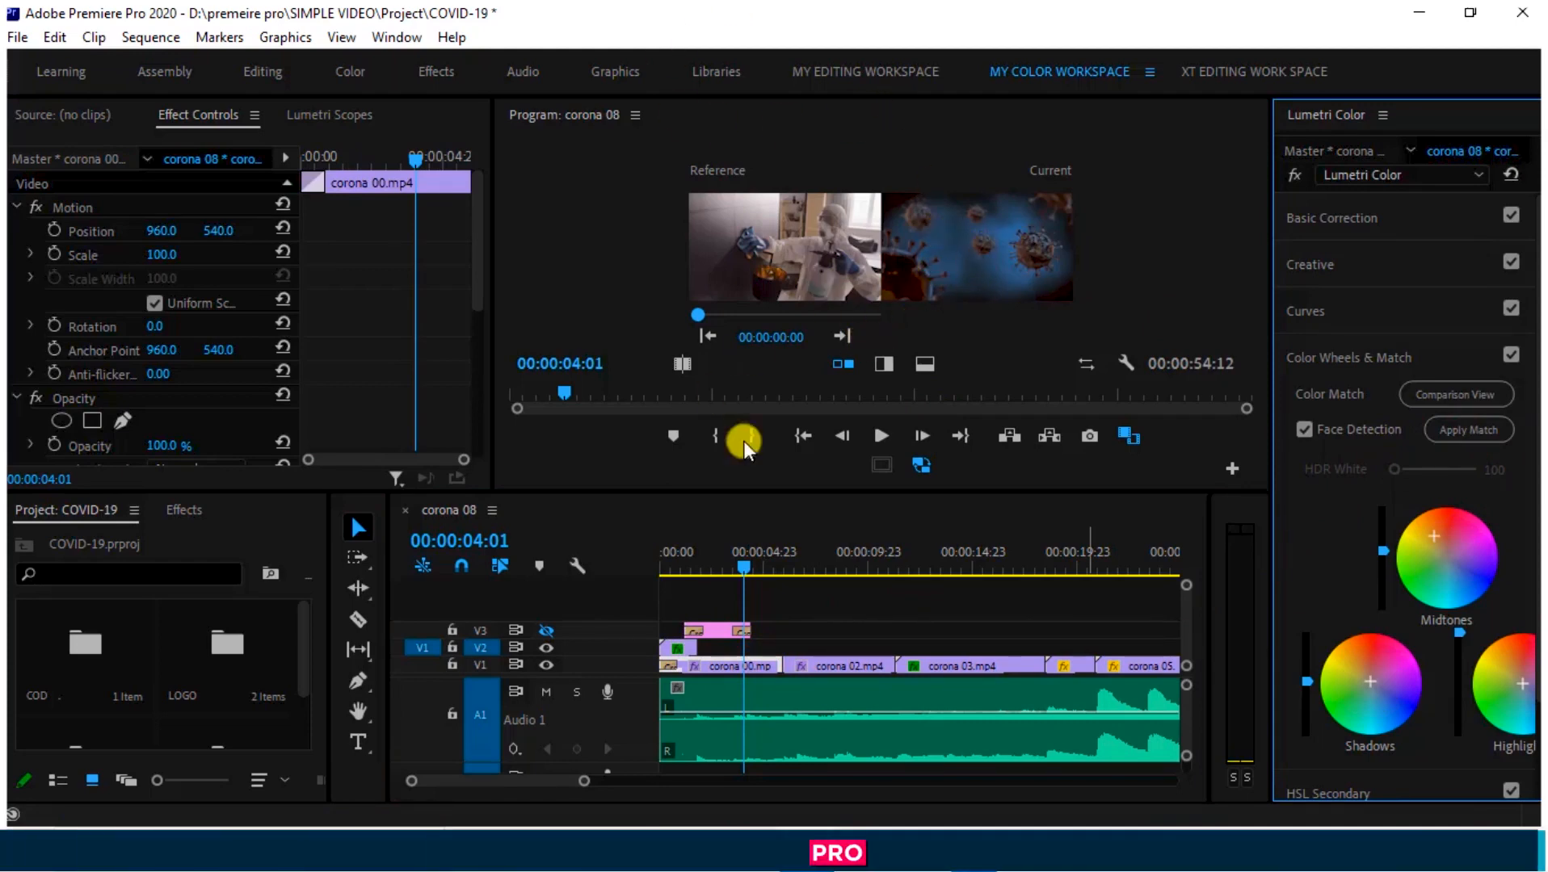
Apply the color match from the same reference frame to corona 02.mp4 at 00:00:07:07.
left_click_drag(753, 553, 815, 553)
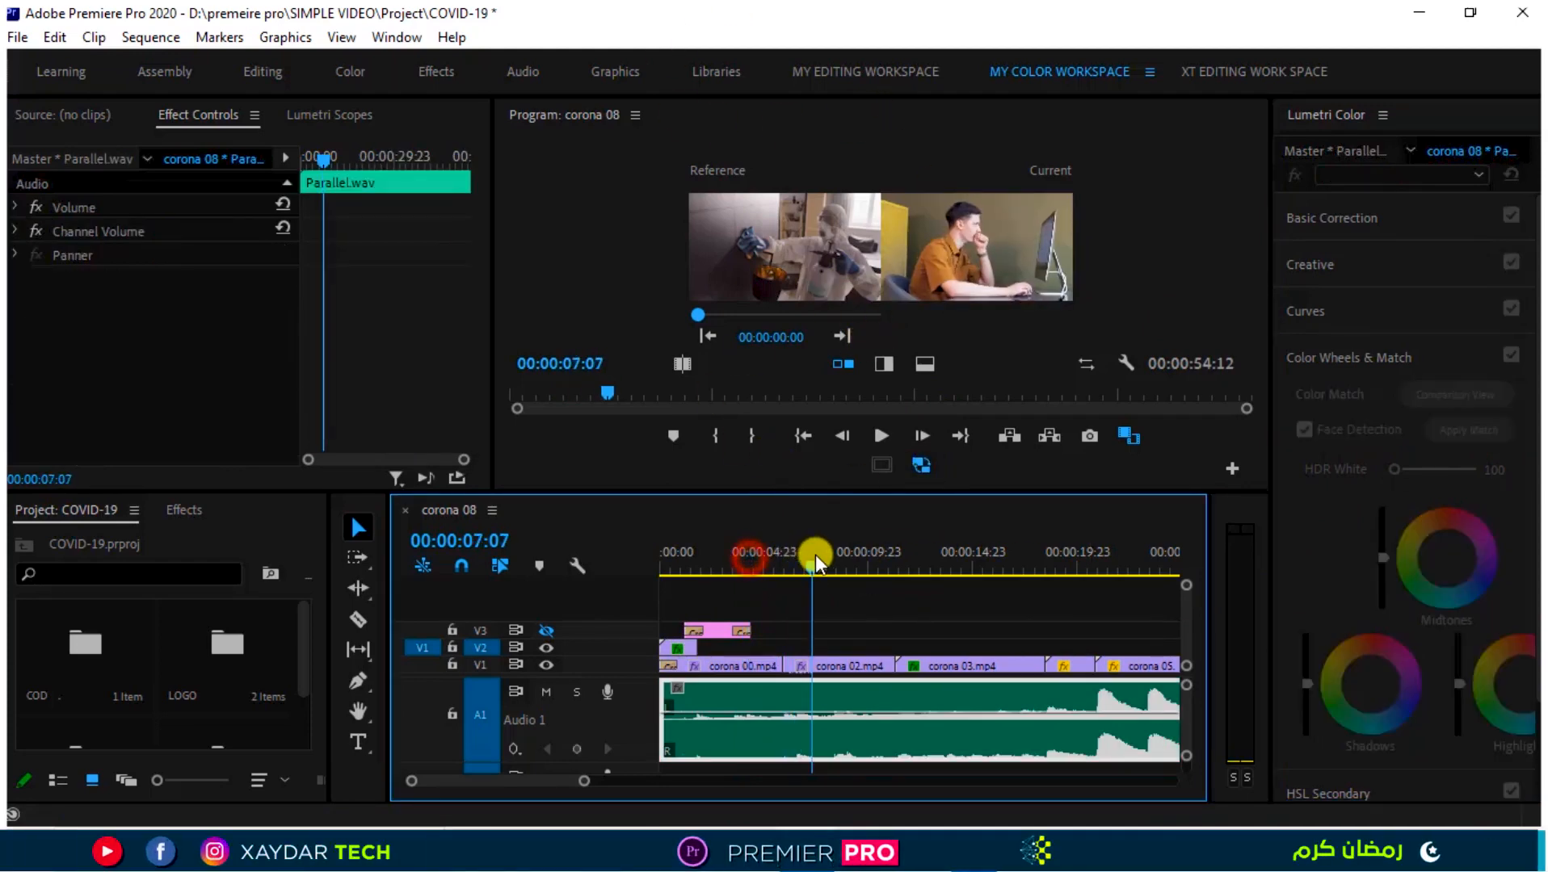
left_click(822, 661)
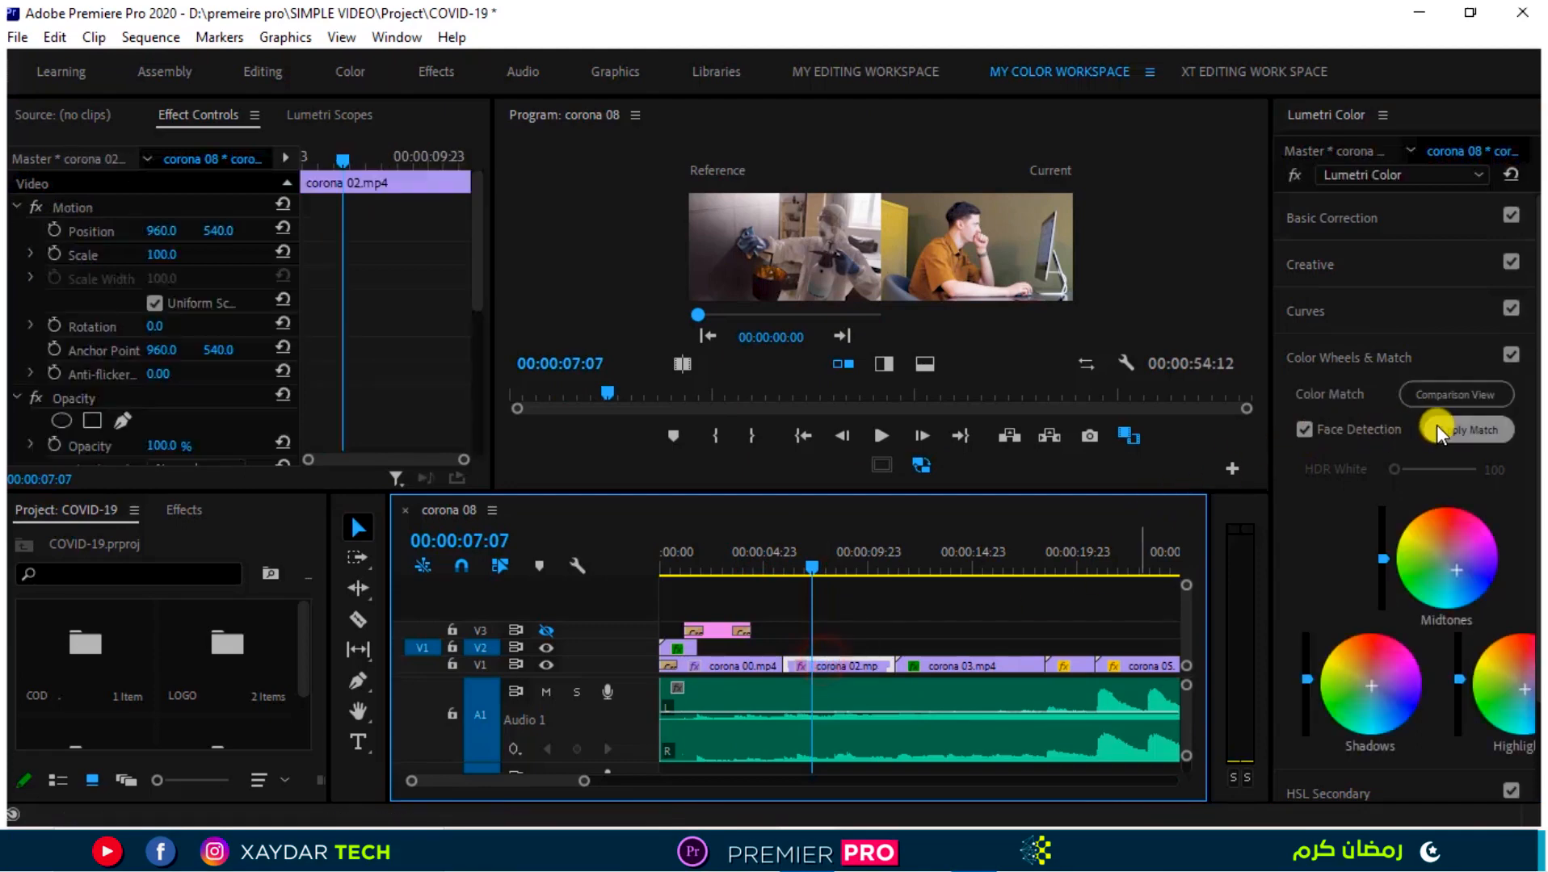
left_click(1467, 430)
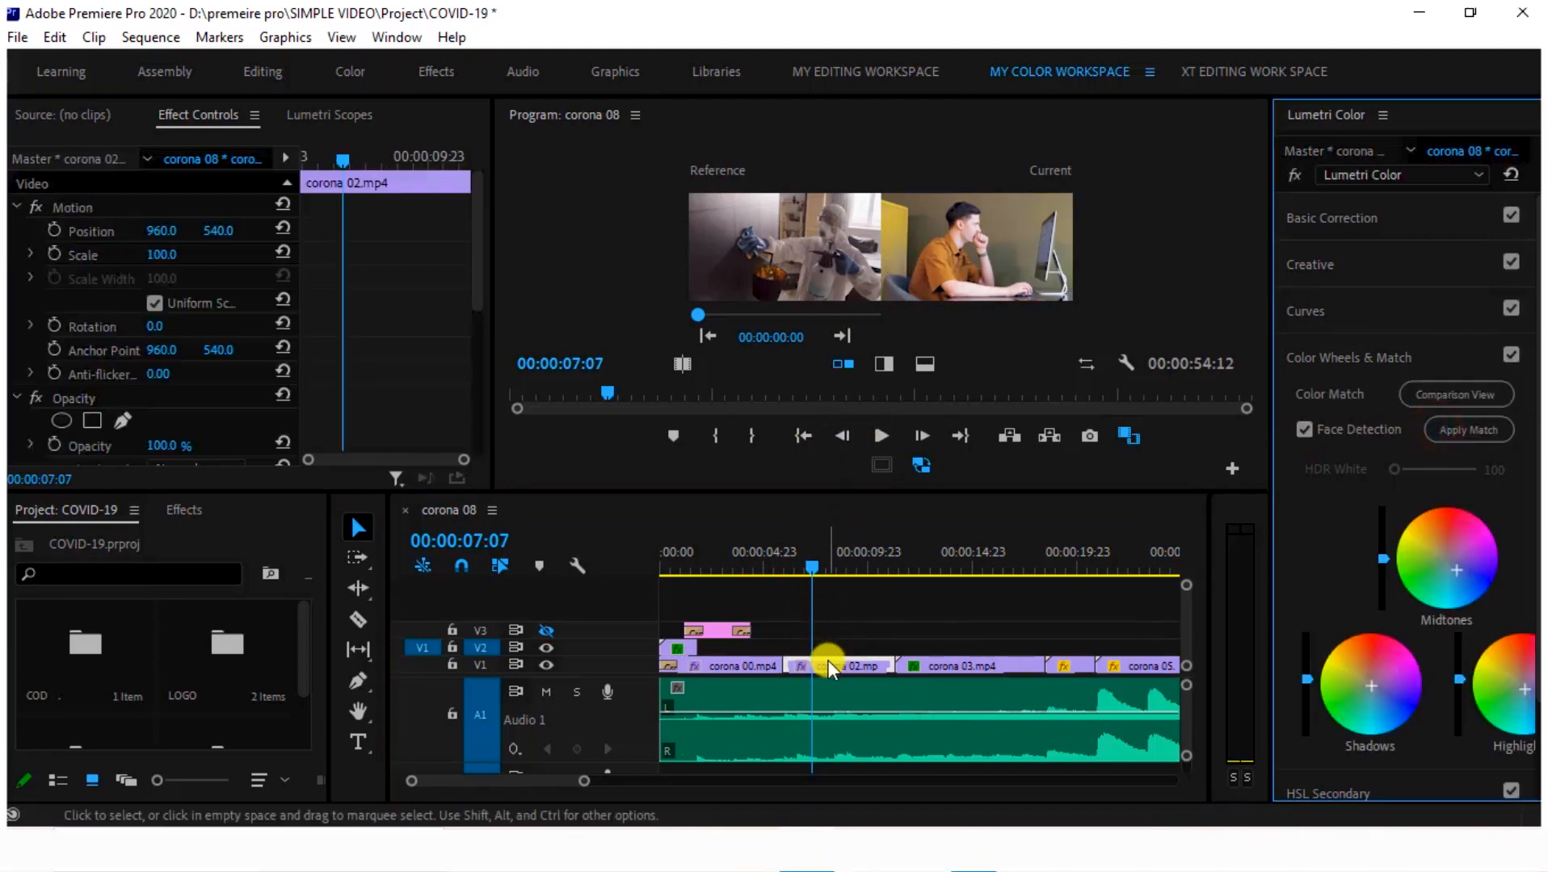
Apply the color match from the corona 15.mp4 reference frame to corona 03.mp4 at 00:00:13:13.
left_click_drag(810, 565, 942, 576)
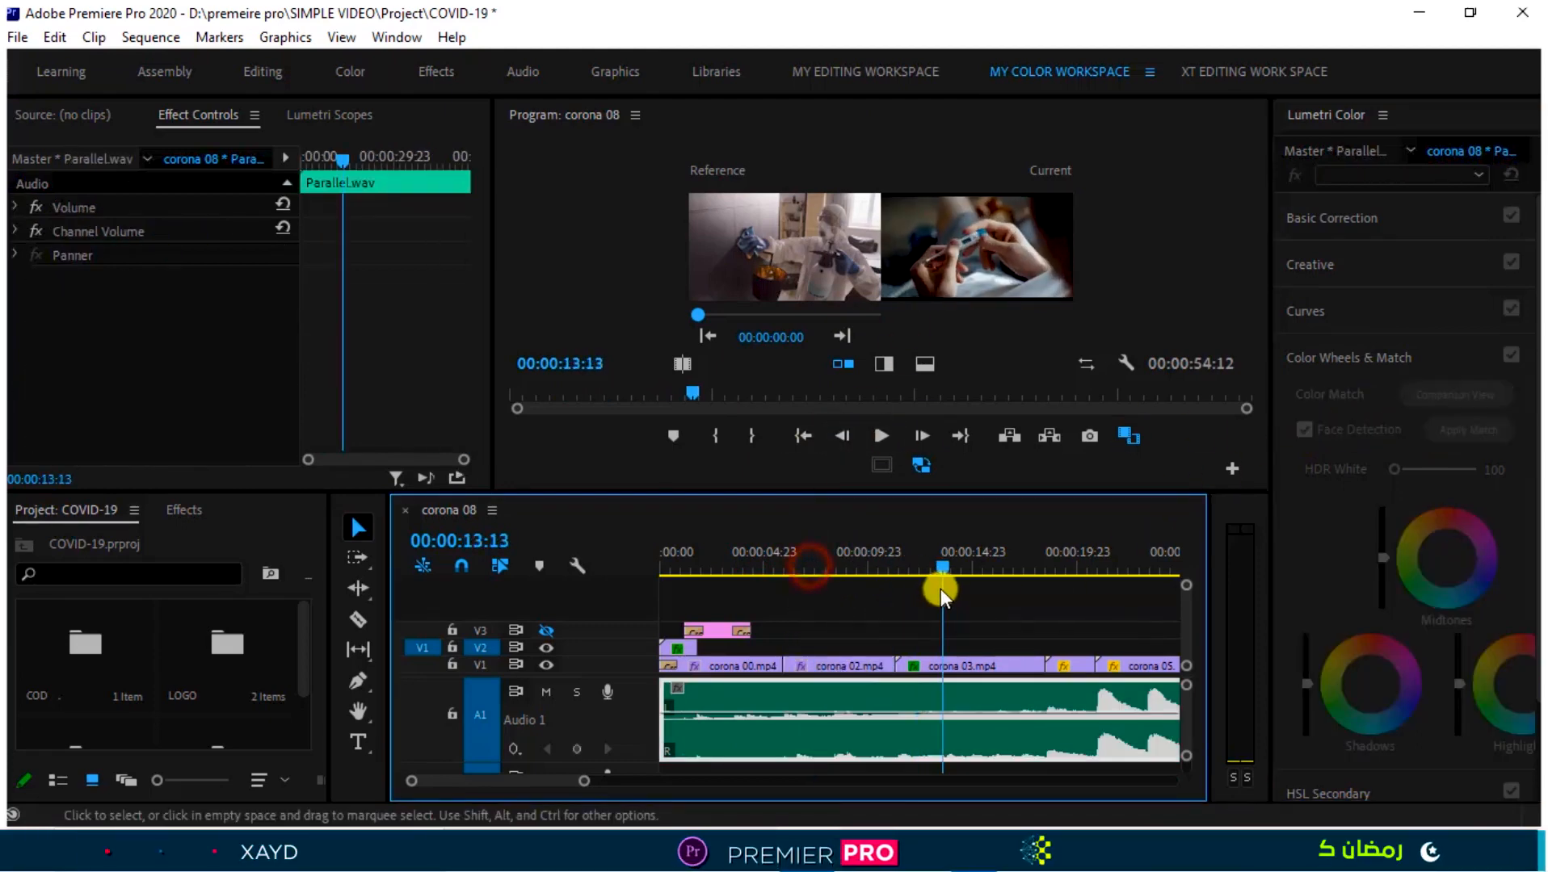
left_click(959, 667)
left_click(1462, 430)
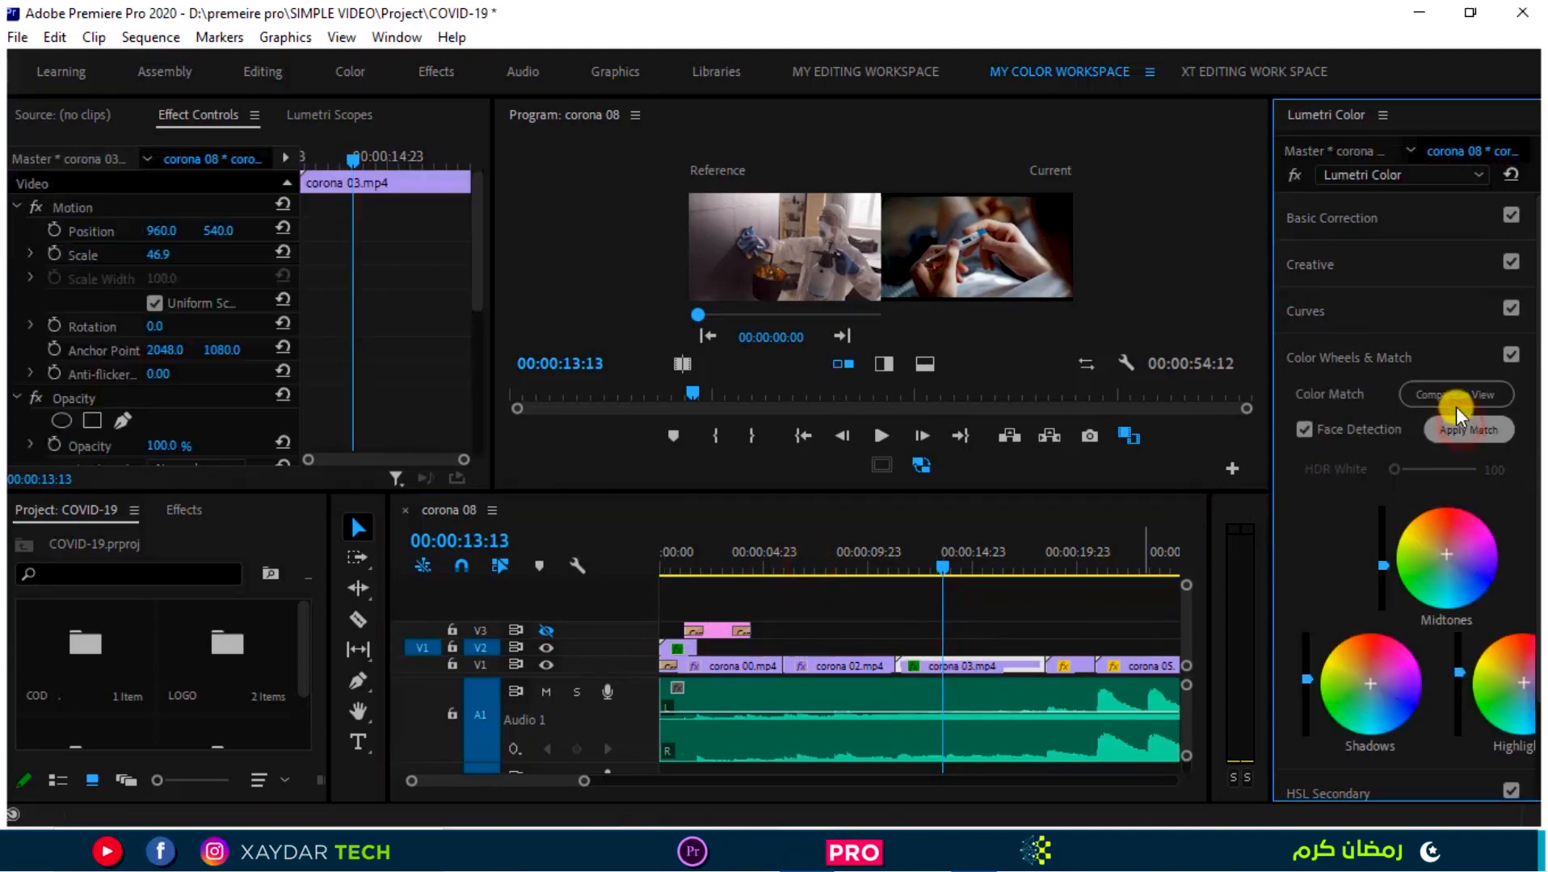
Apply the color match from the same reference frame to corona 04.mp4 at 00:00:19:16.
left_click(956, 565)
left_click_drag(1082, 581, 1071, 576)
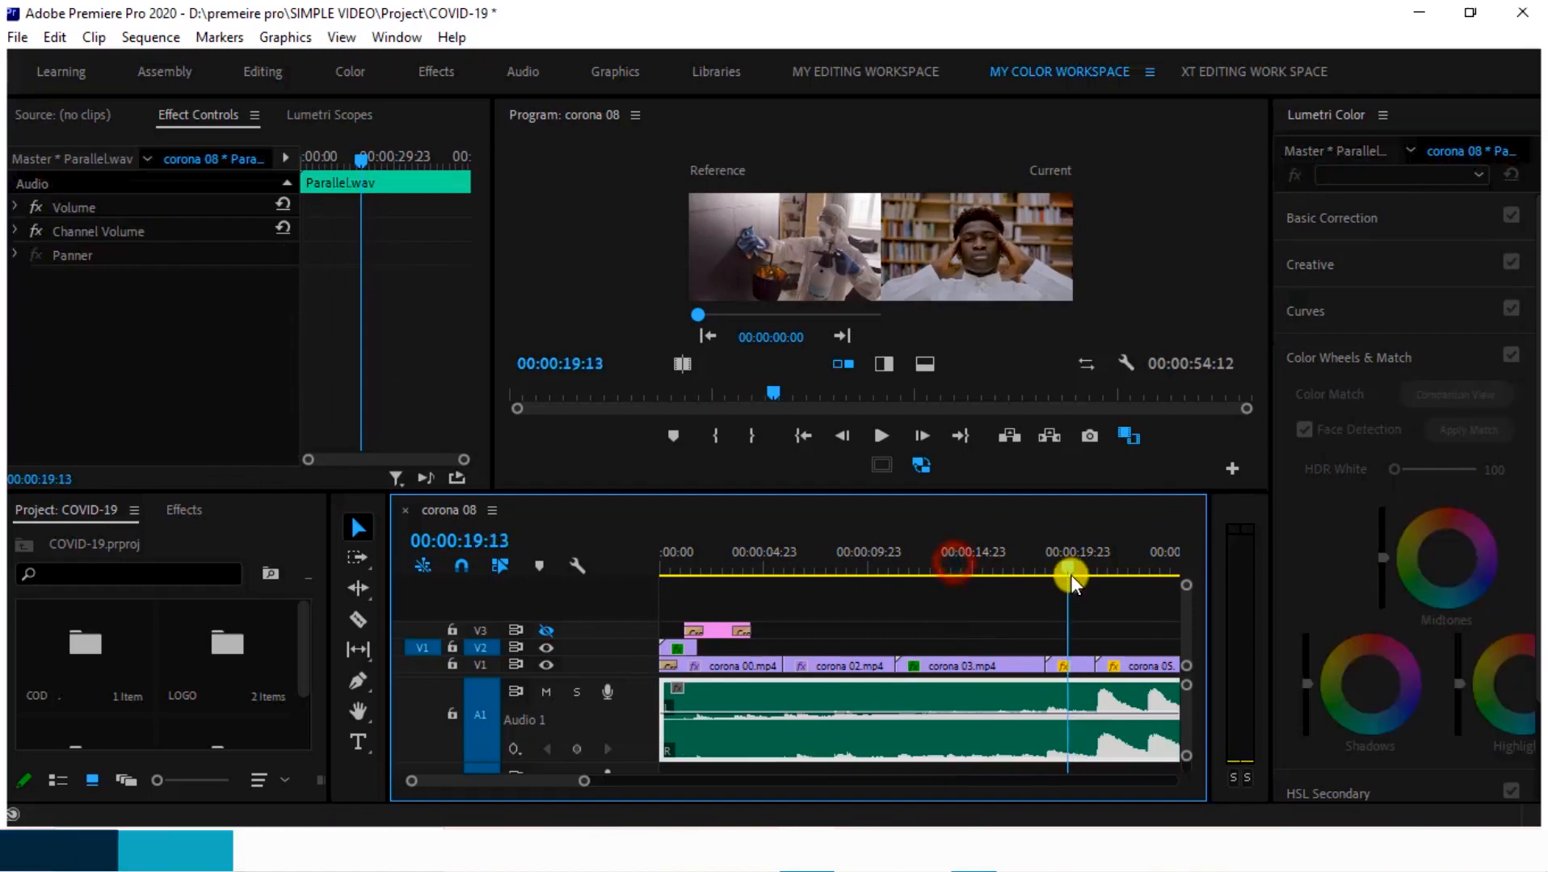
left_click(1073, 665)
left_click(1423, 437)
left_click(1423, 436)
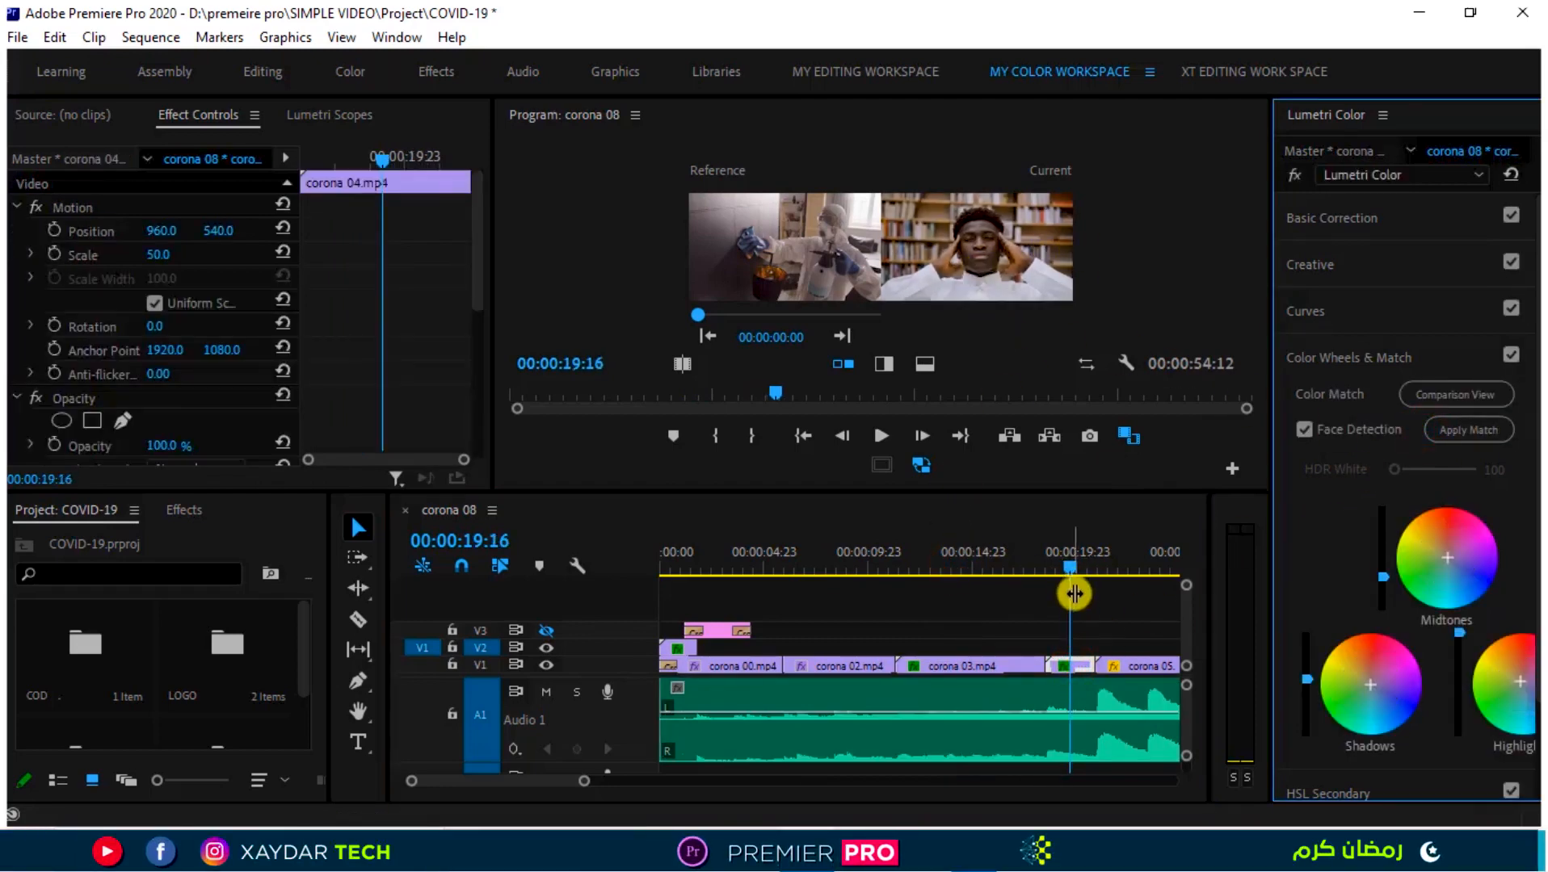
Apply the color match from the same reference frame to corona 05.mp4 at 00:00:22:12.
left_click_drag(1075, 569, 1135, 575)
left_click(1139, 661)
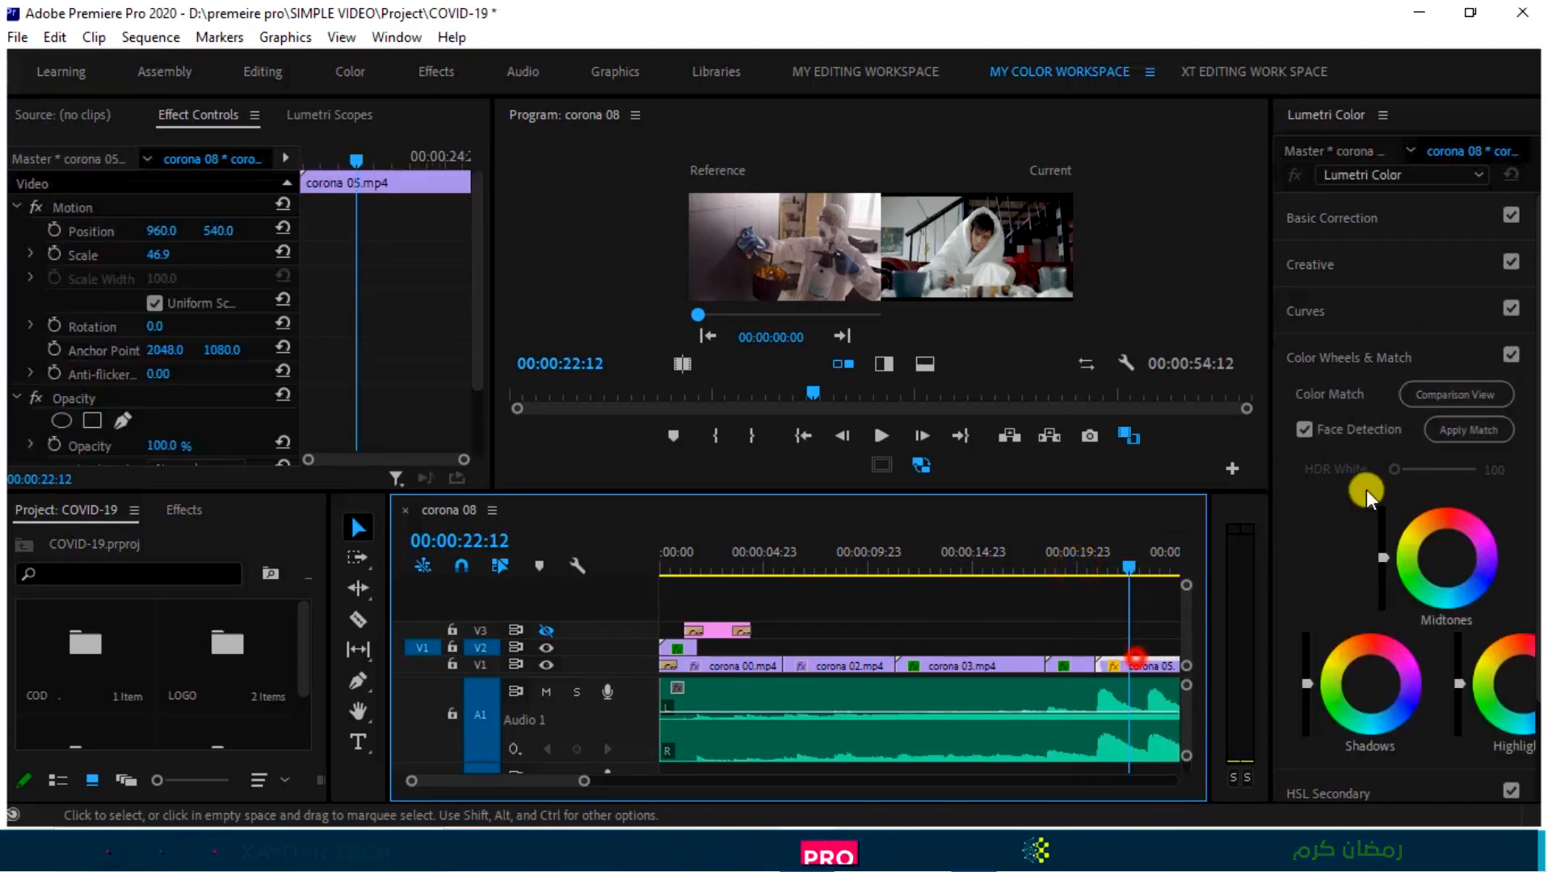
left_click(1431, 430)
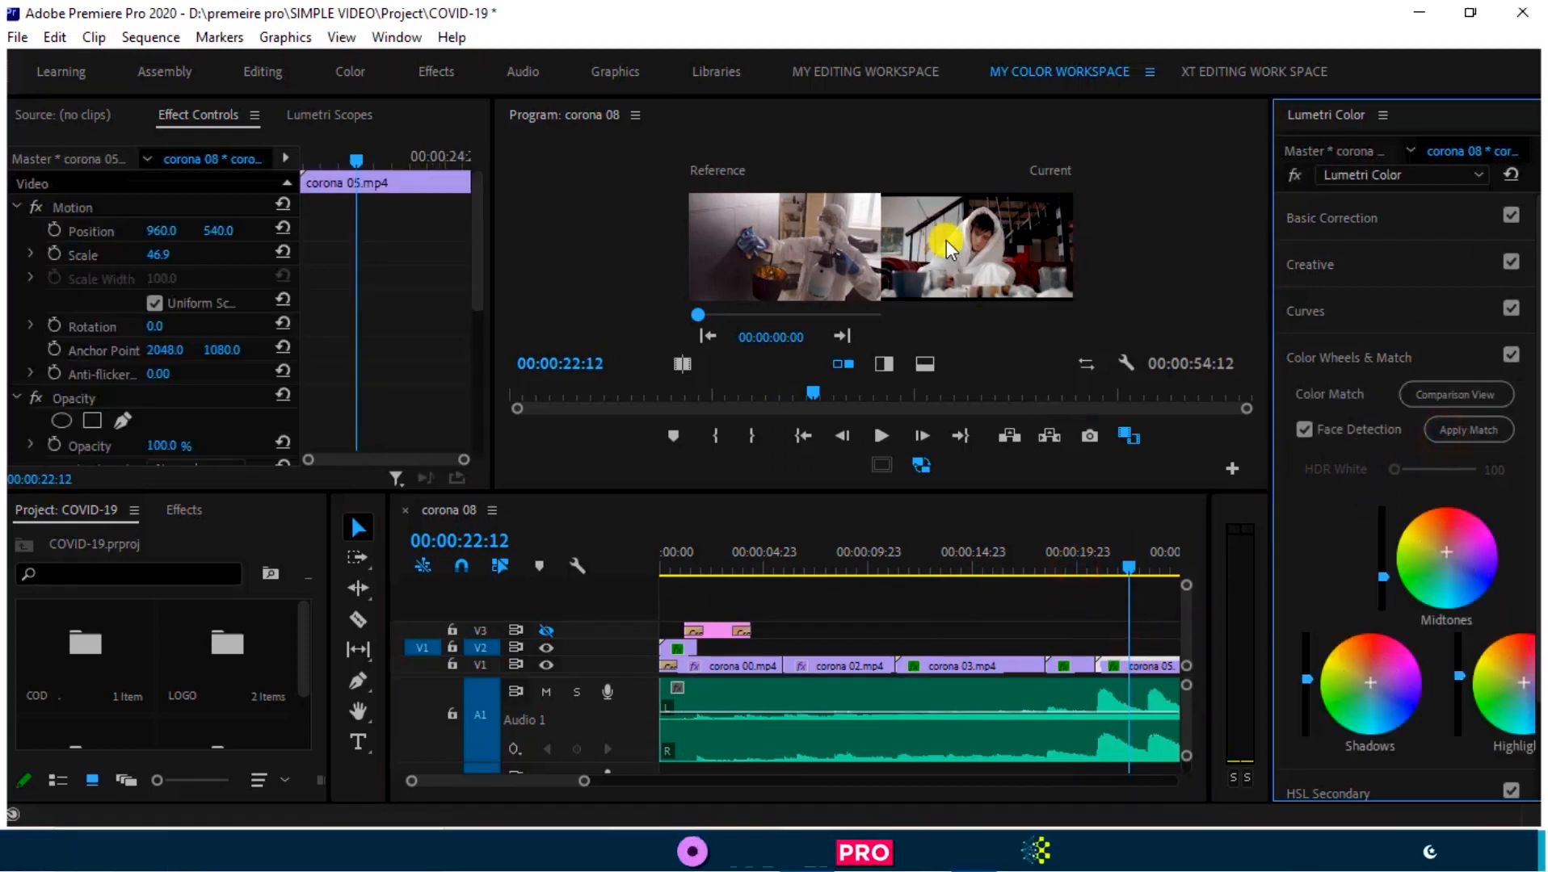
Apply the color match to corona 06.mp4, keeping the playhead at 00:00:22:12.
left_click_drag(584, 781, 669, 782)
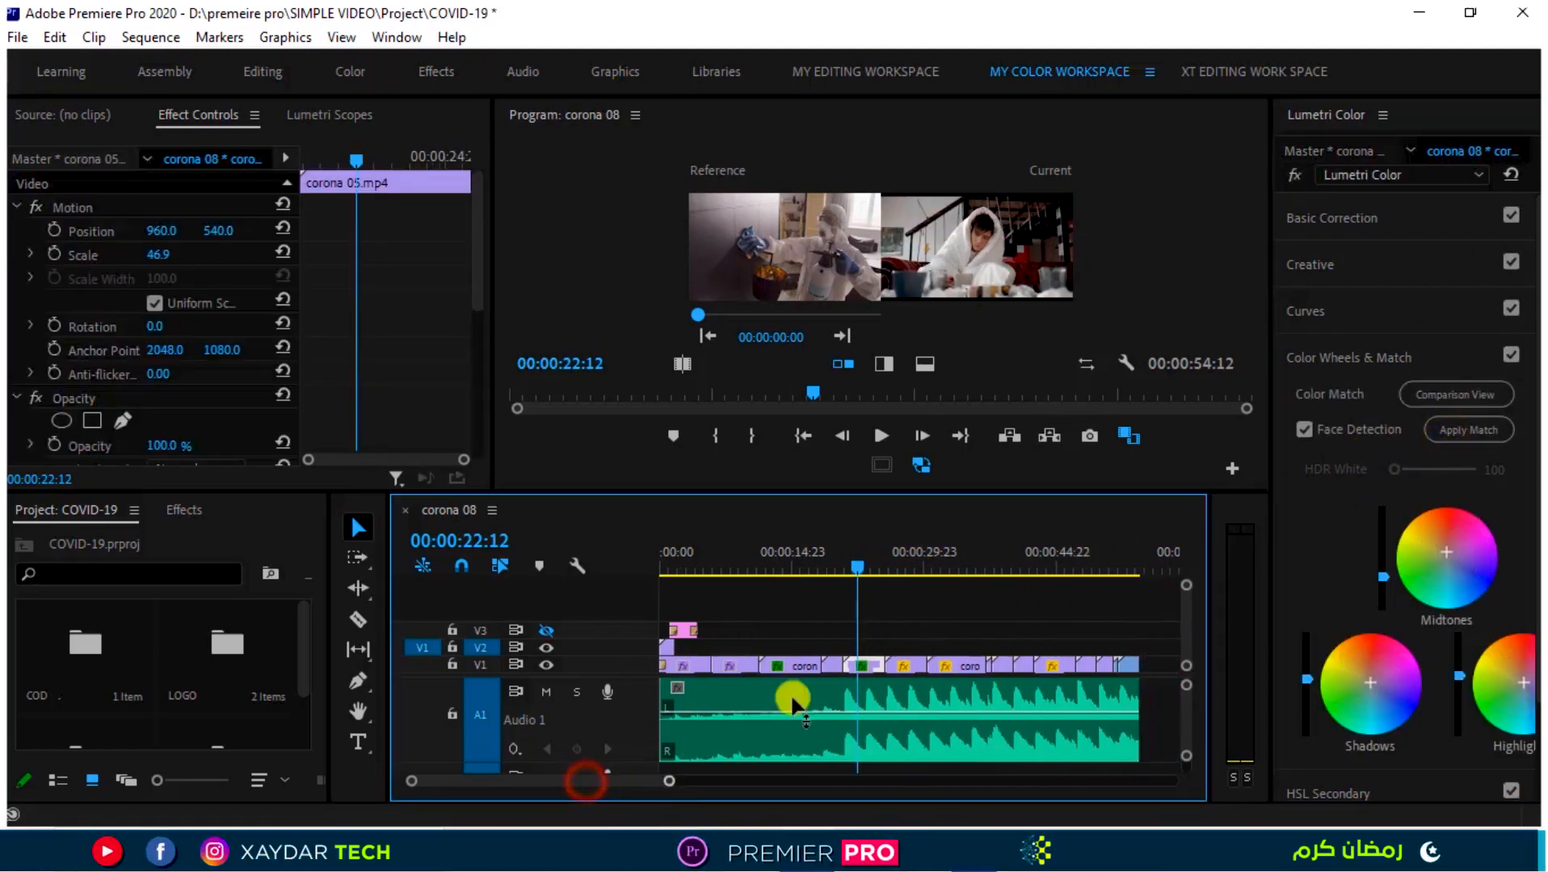
left_click(912, 658)
left_click(1485, 431)
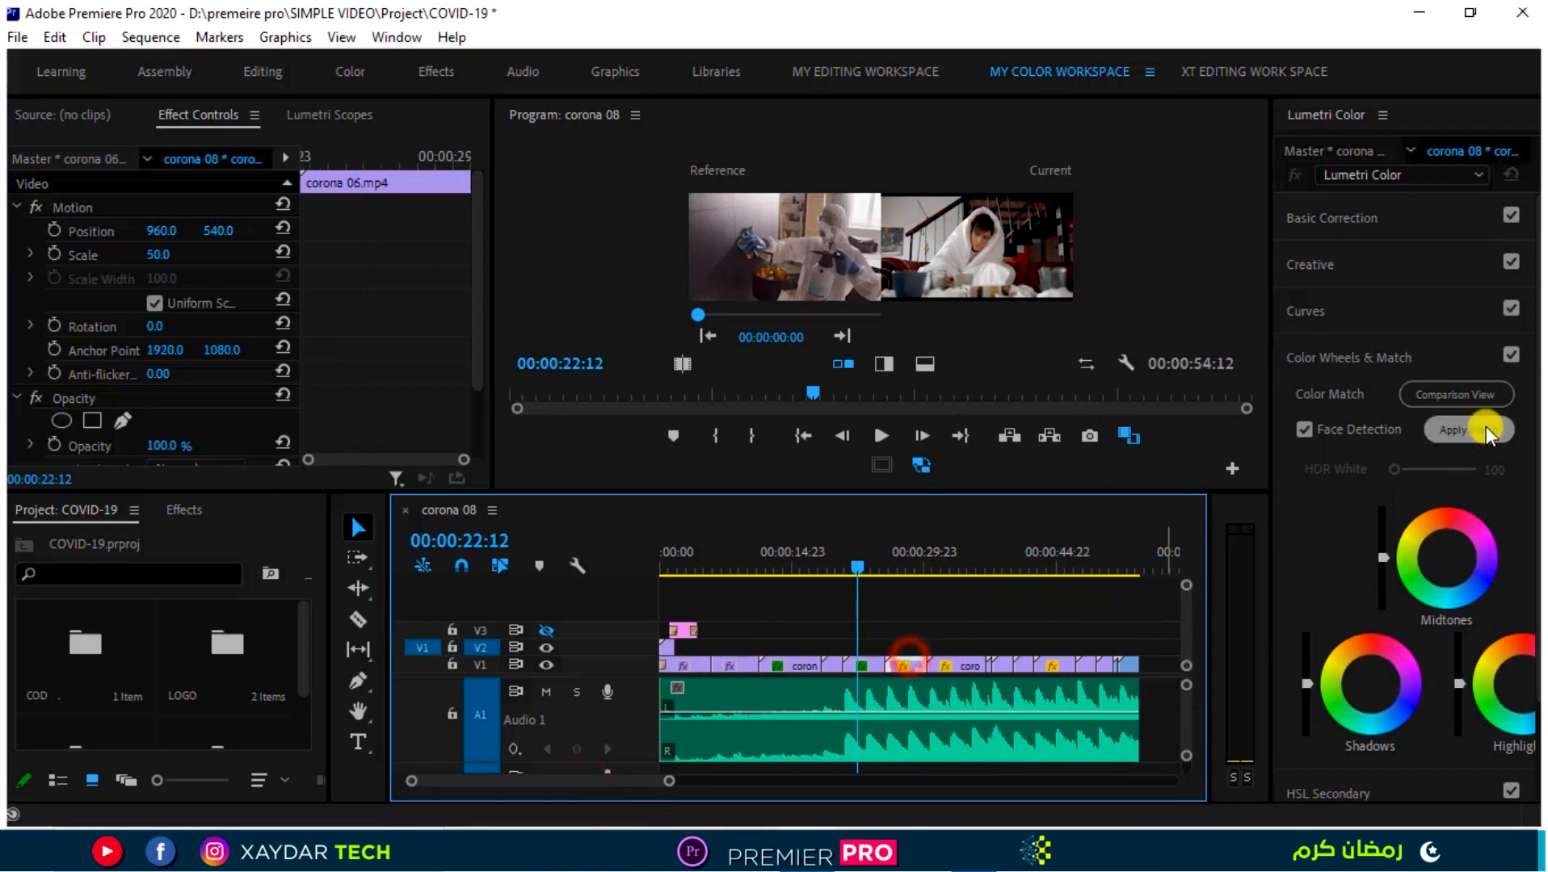
Apply the color match from the same reference frame to corona 07.mp4 at 00:00:33:23.
left_click(960, 569)
left_click(947, 659)
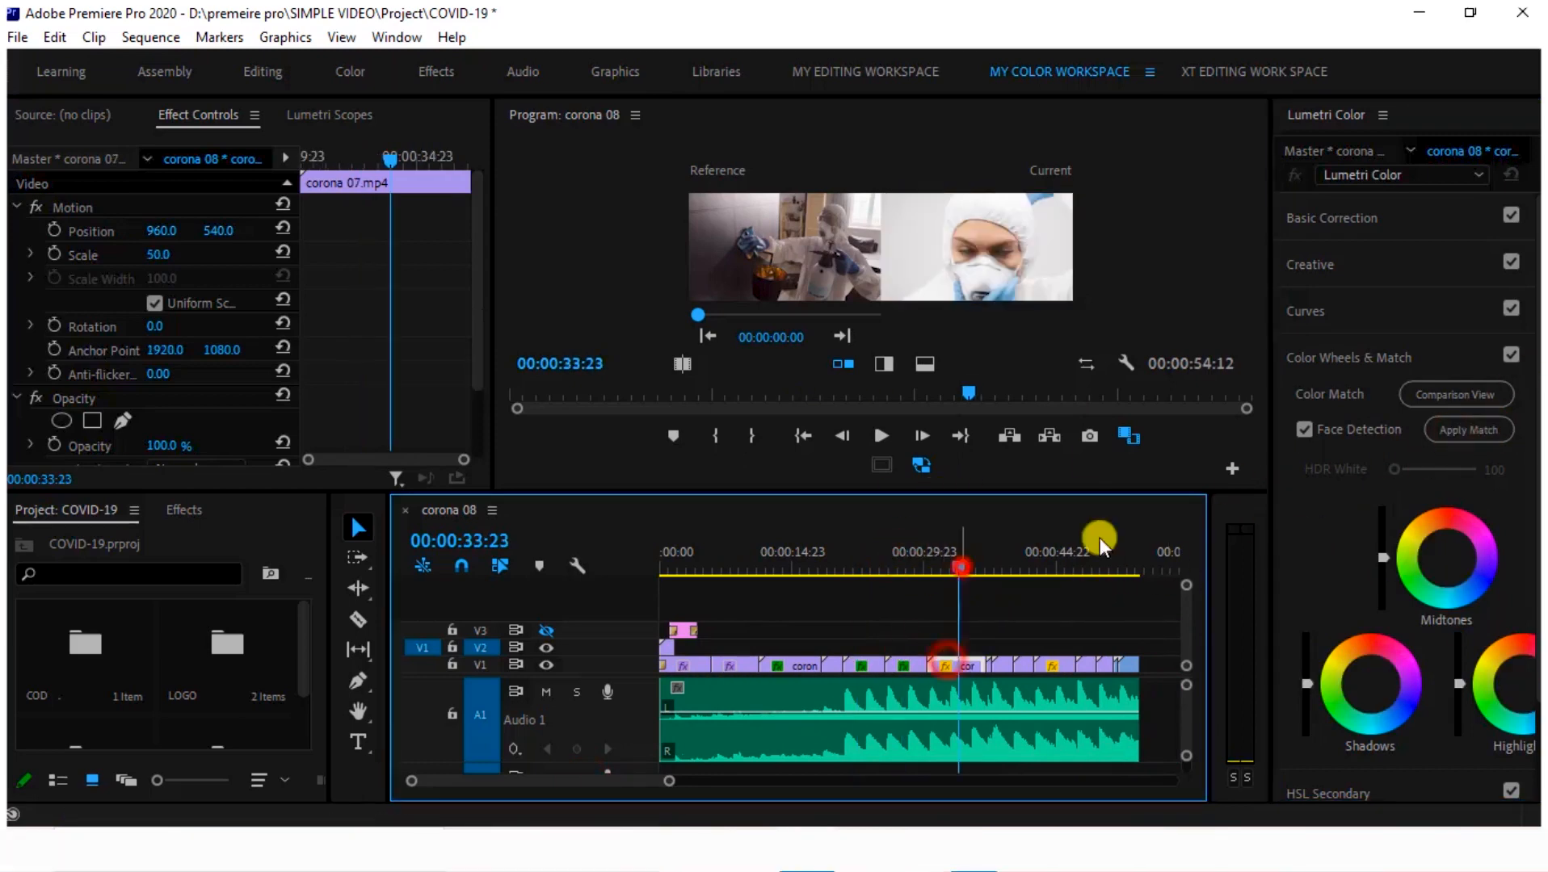
left_click(1468, 430)
Step through the short V1 clips following corona 07.mp4 and apply the color match to corona 12.mp4 at 00:00:45:07.
left_click_drag(978, 570, 1000, 570)
left_click(1003, 665)
left_click(1019, 569)
left_click(1022, 665)
left_click(1059, 568)
left_click(1053, 664)
left_click(1471, 430)
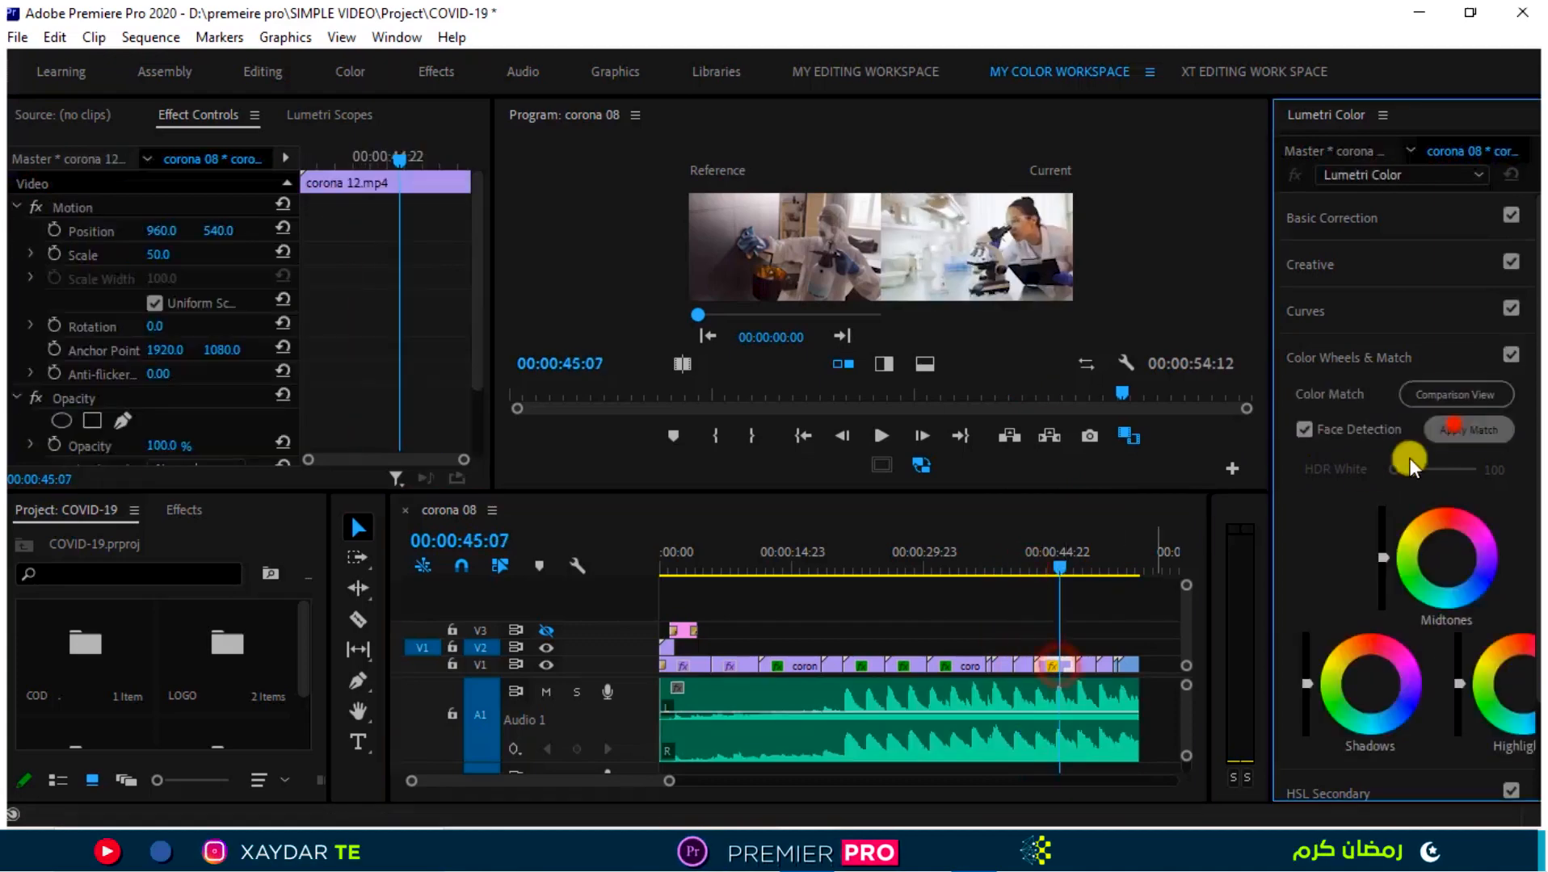
Step through the closing V1 clips and apply the color match to the last one at the sequence end.
left_click(1103, 568)
left_click(1117, 663)
left_click(1114, 565)
left_click(1127, 665)
left_click(1468, 430)
Place the masked-woman photo from the Sawiro bin at the start of V2 and hide track V4, with the playhead at 00:00:01:10.
left_click_drag(998, 558, 672, 570)
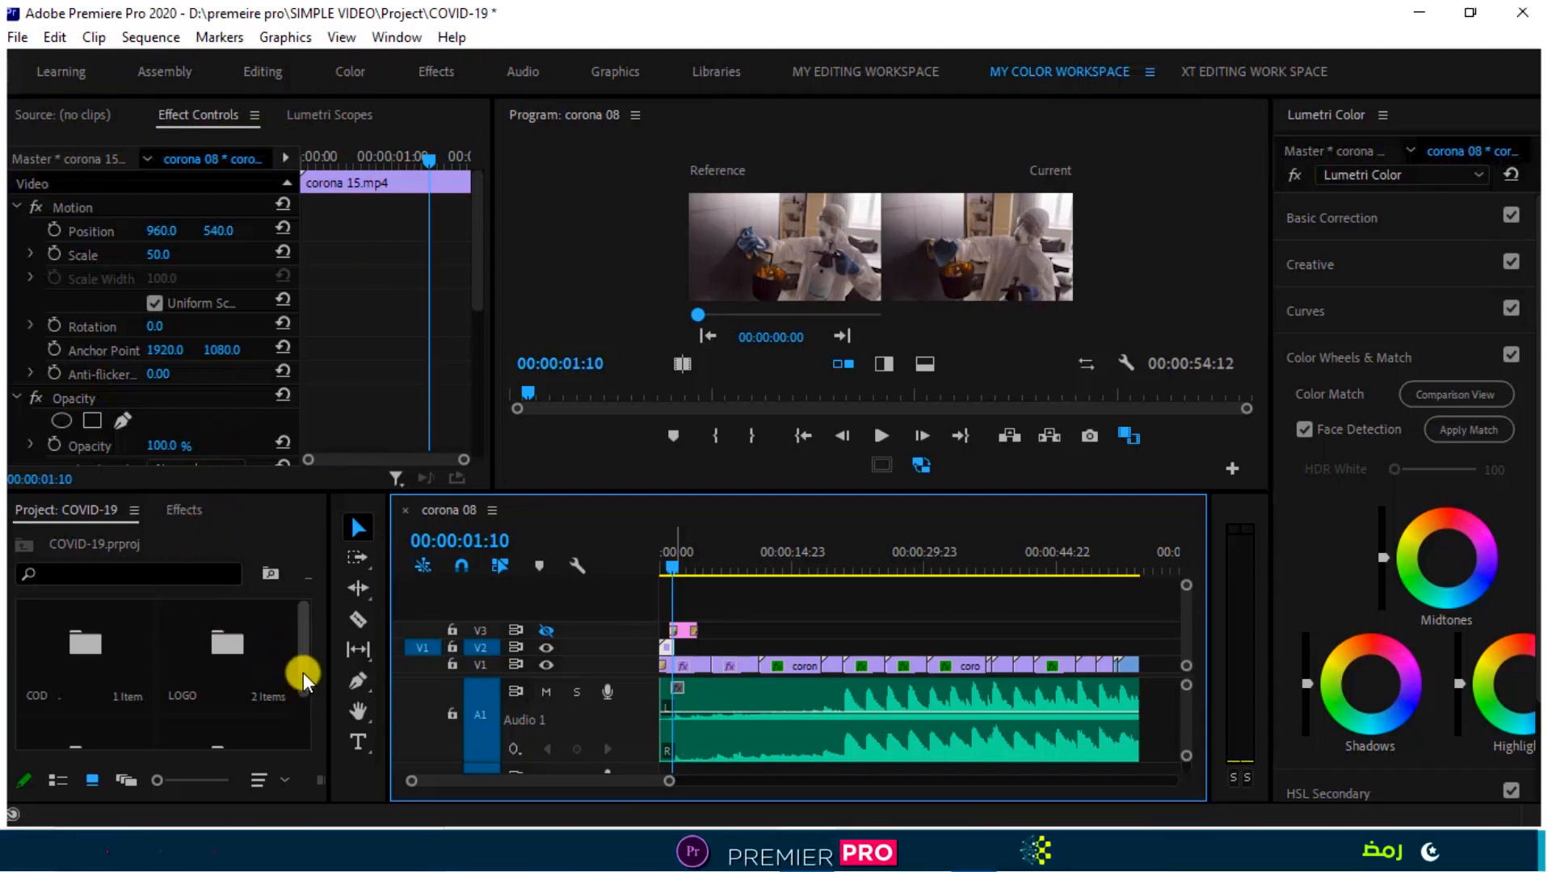
left_click_drag(300, 674, 307, 739)
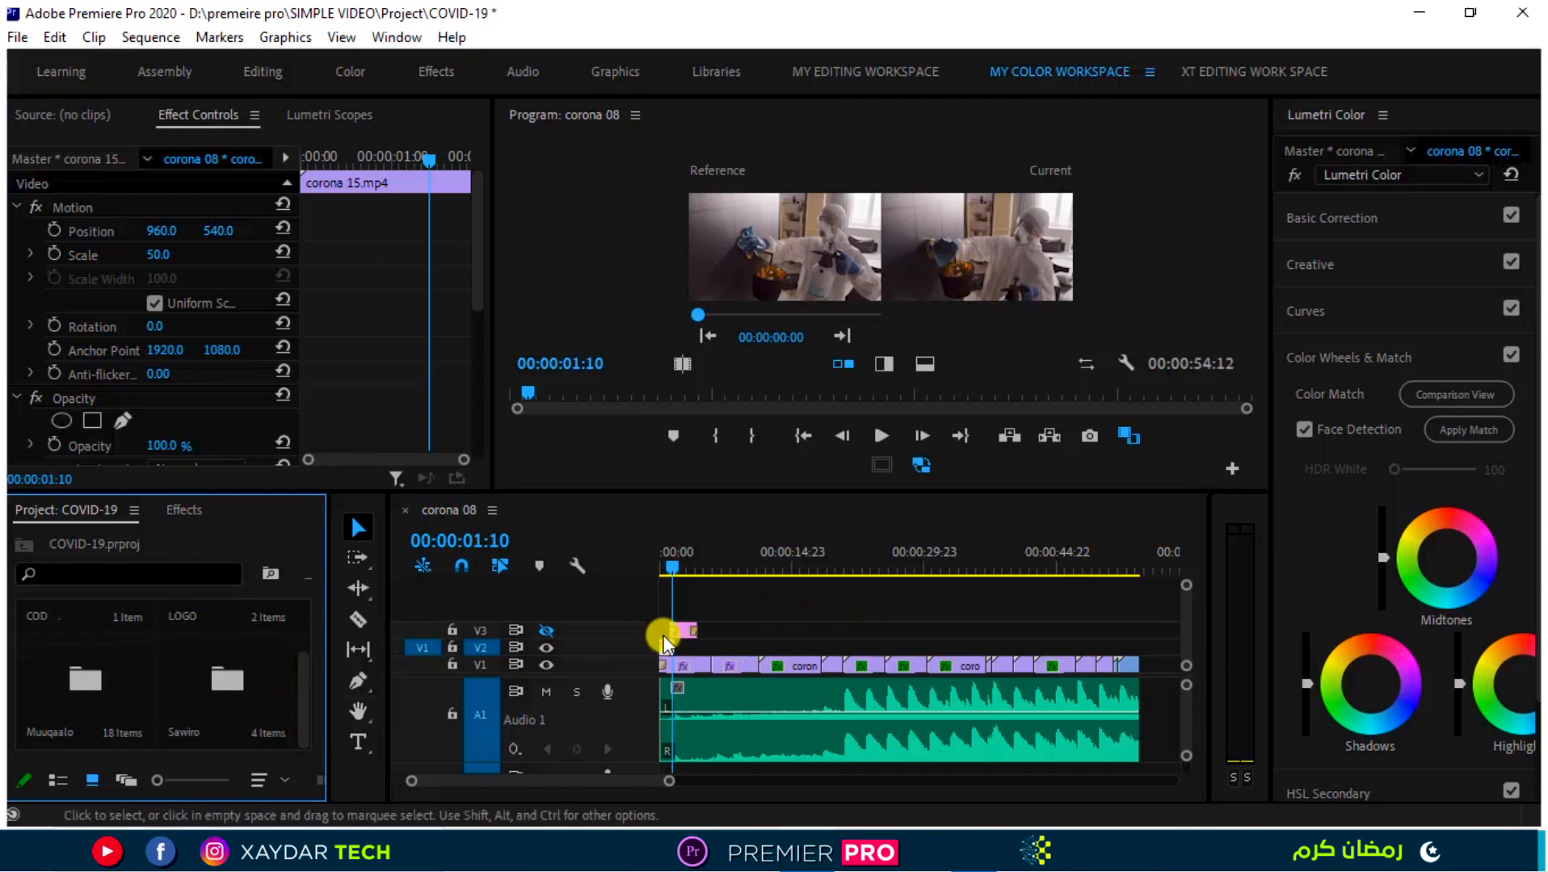
double_click(222, 683)
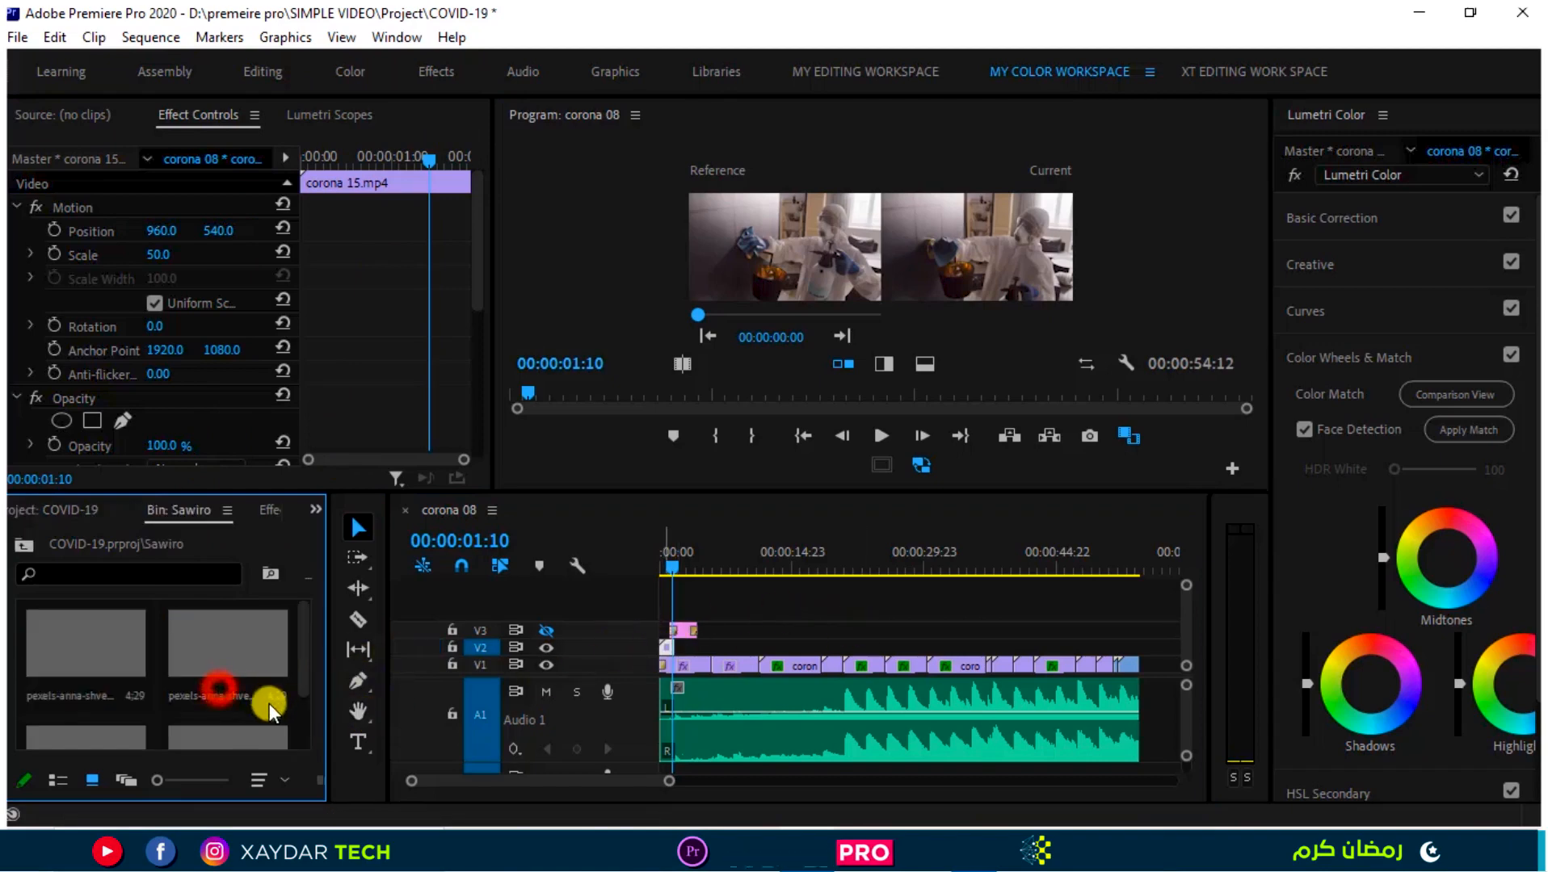
scroll(208, 717, "down", 2)
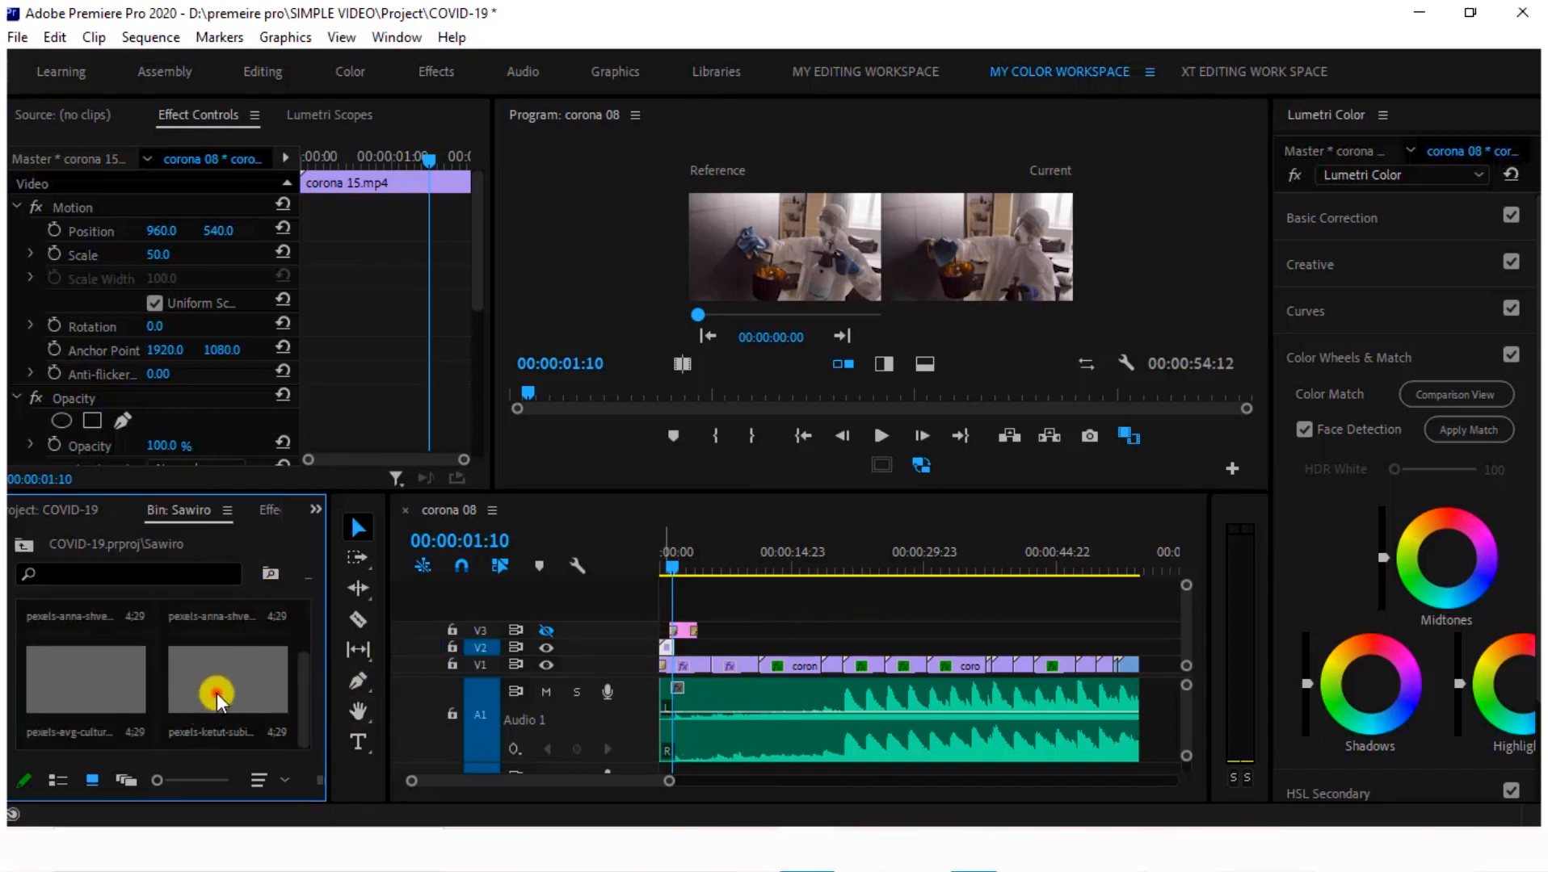
left_click_drag(216, 693, 666, 612)
left_click_drag(745, 651, 681, 637)
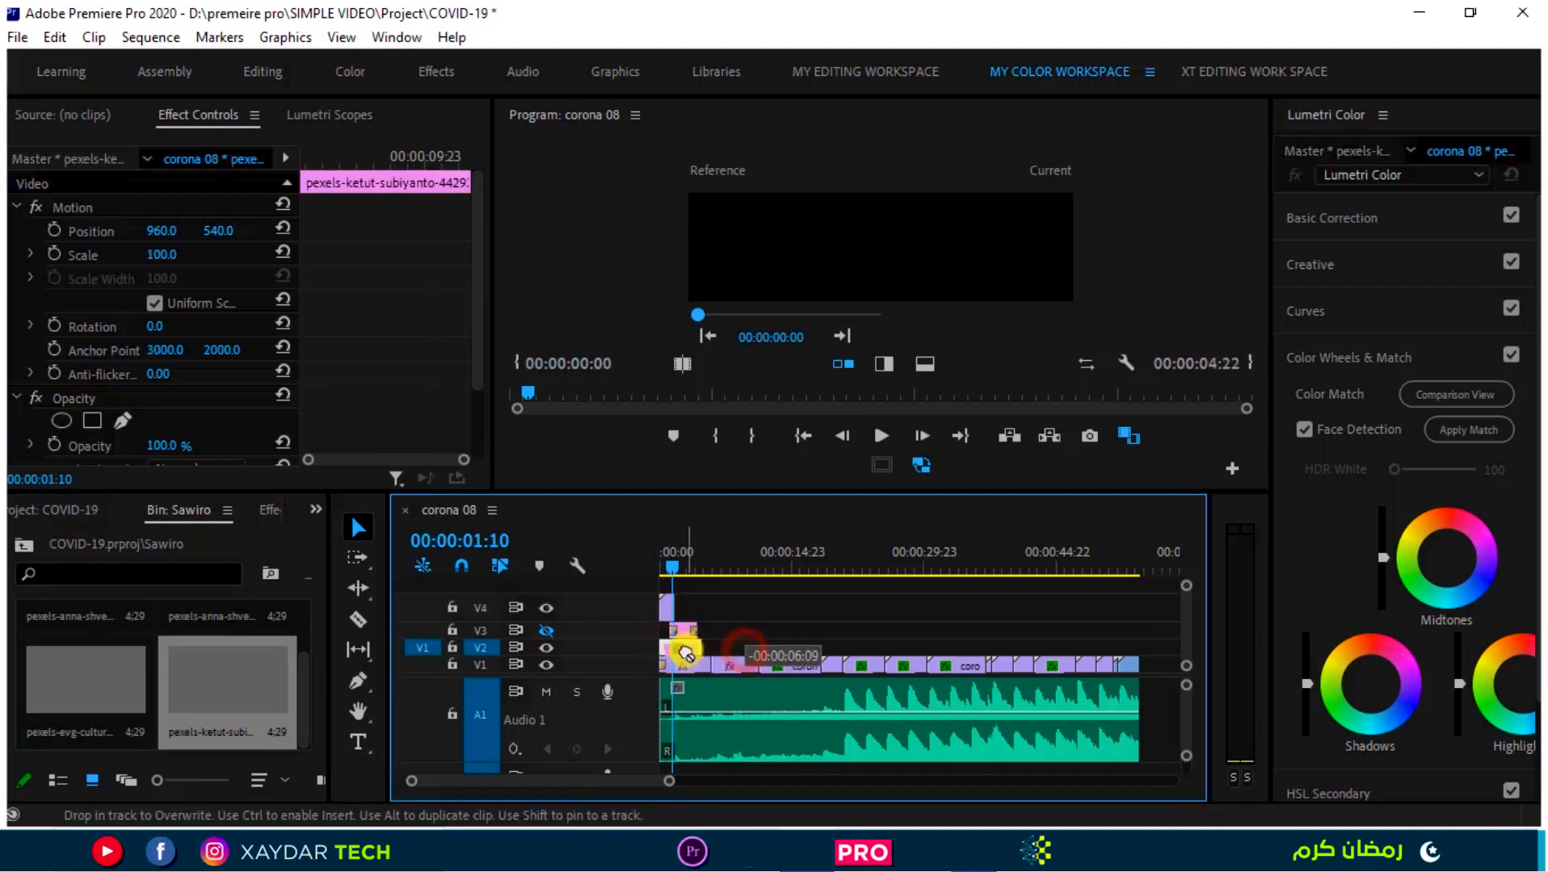
left_click(546, 607)
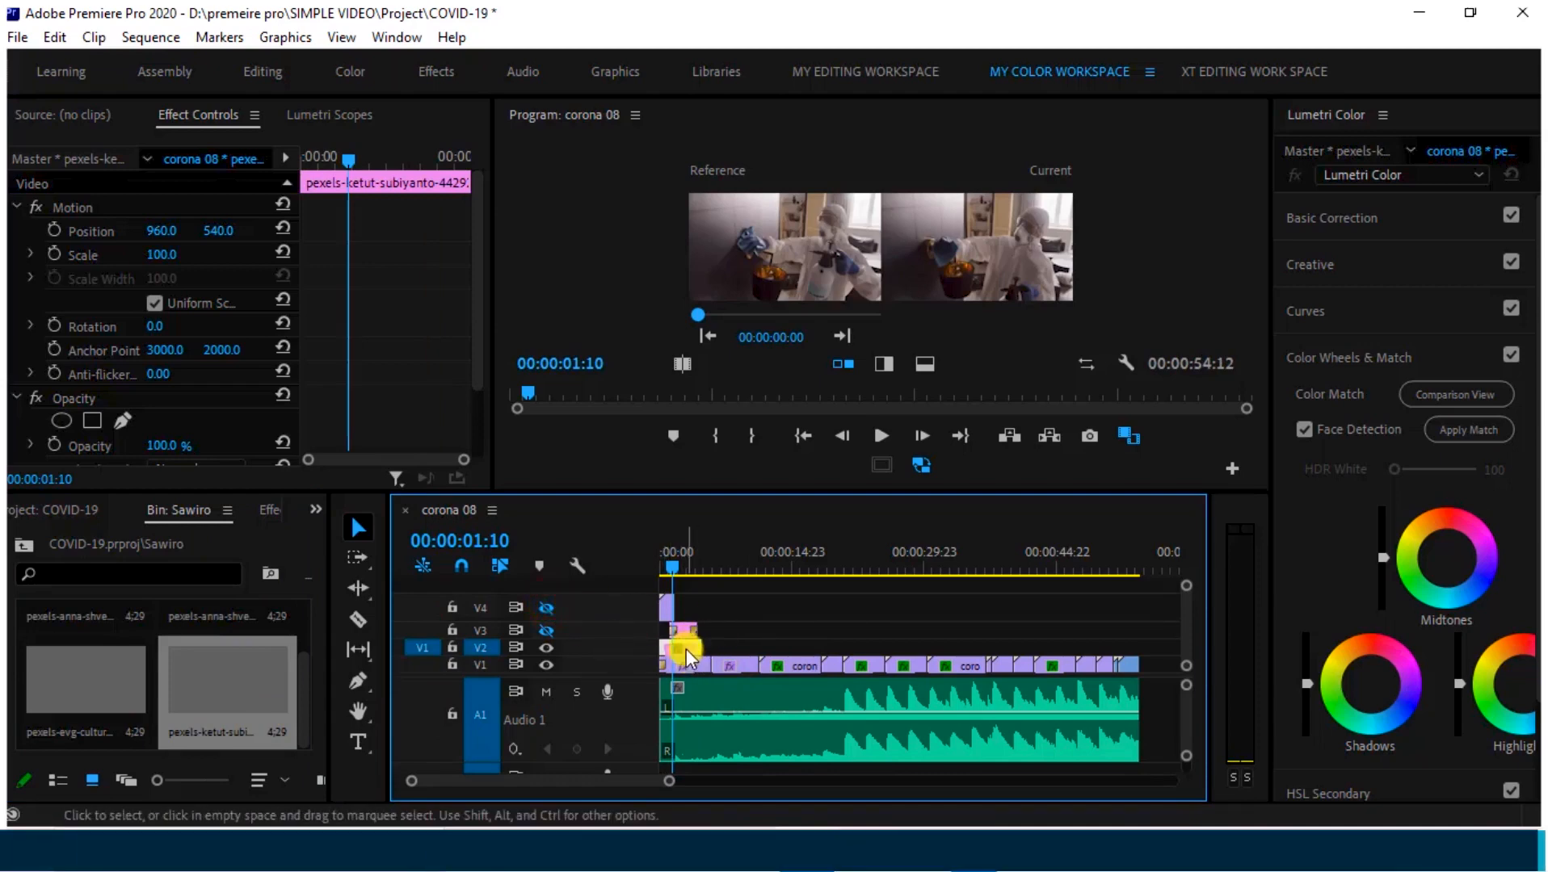
left_click(679, 656)
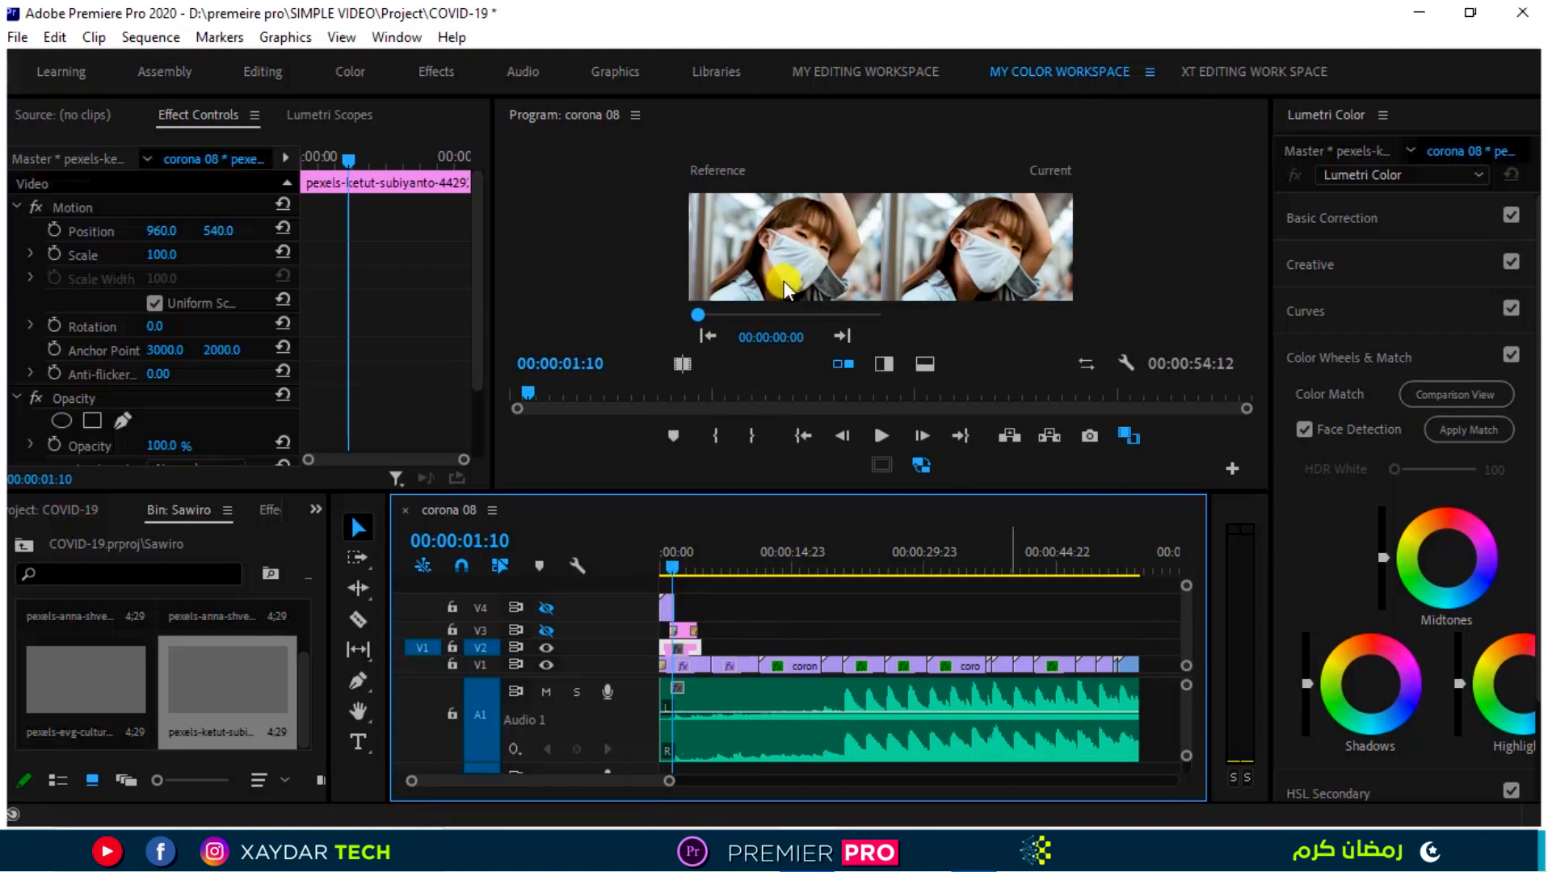
Select the masked-woman photo on V2 as reference for Comparison View and put the playhead at 00:00:02:17.
left_click_drag(707, 563, 743, 664)
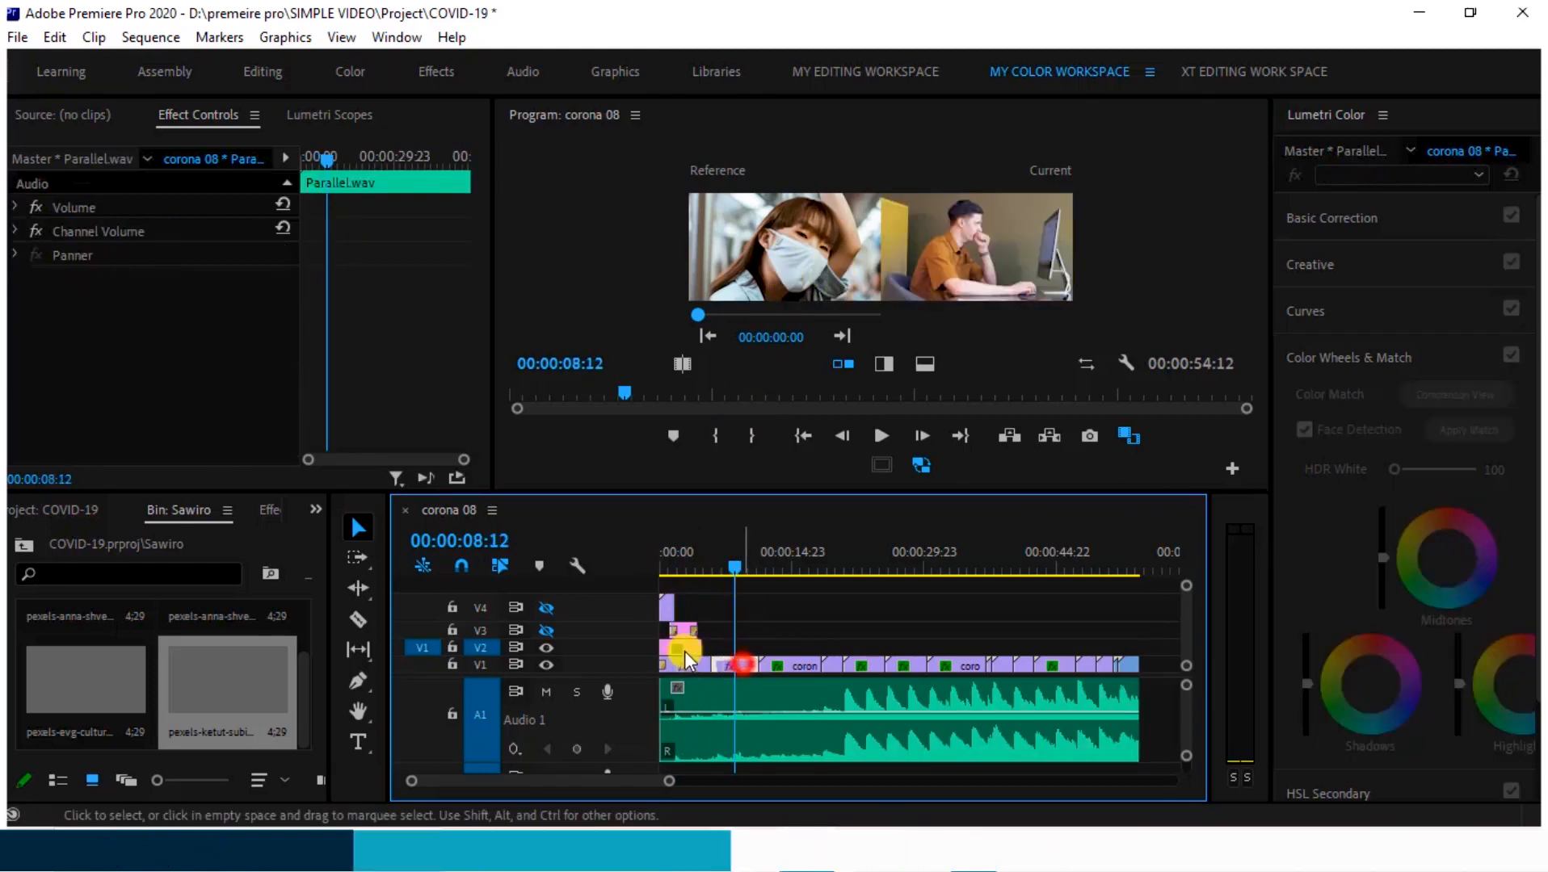
left_click(682, 650)
left_click(674, 554)
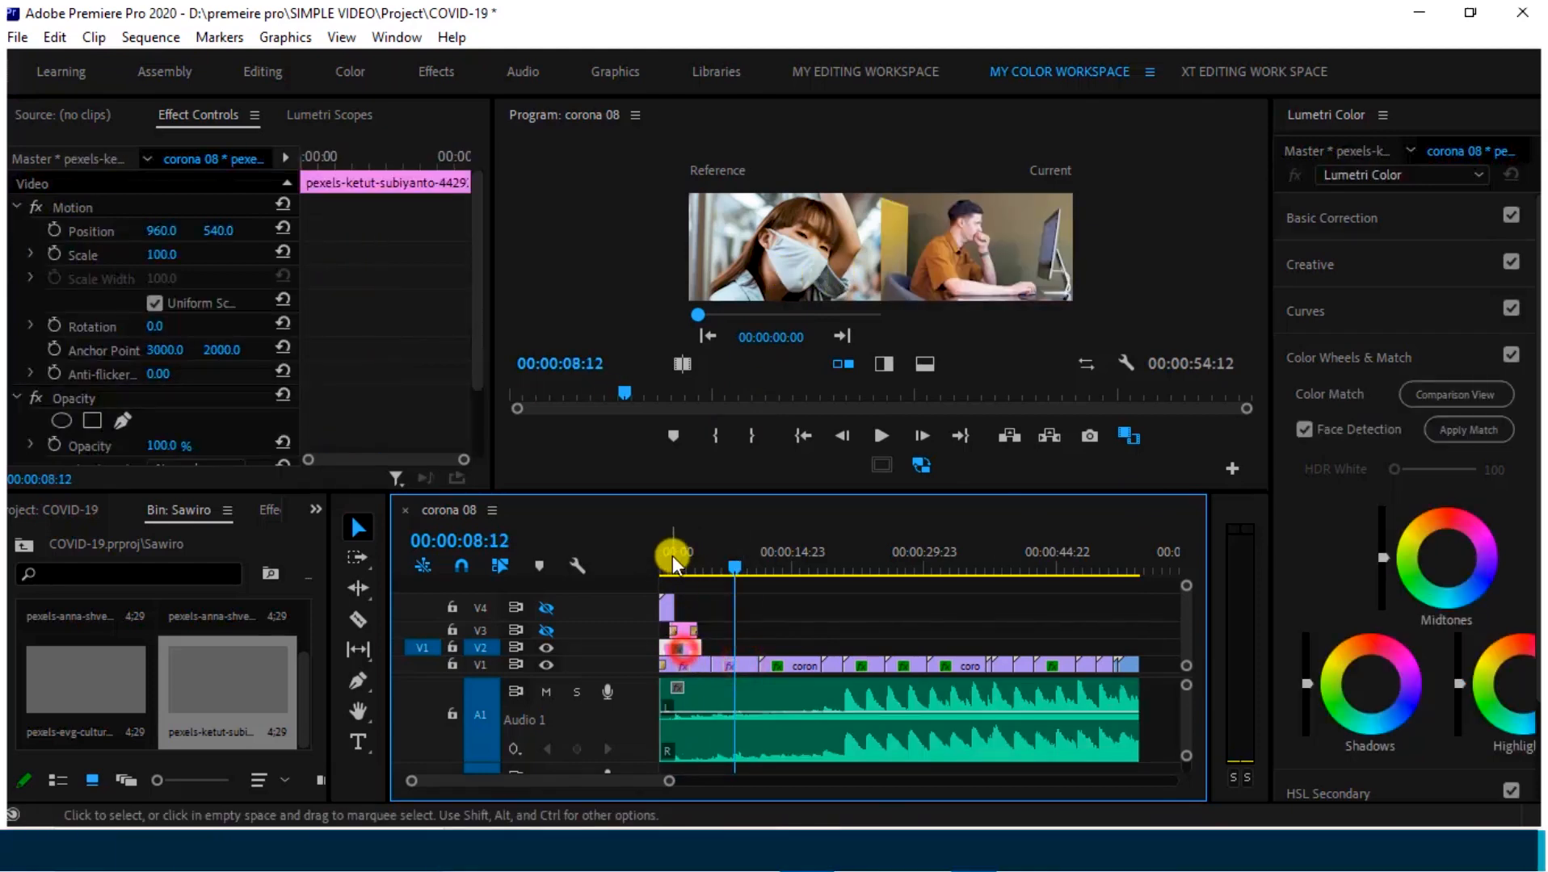
left_click(1432, 395)
left_click(683, 559)
Apply the color match from the masked-woman photo reference to corona 02.mp4 at 00:00:10:07.
left_click(757, 562)
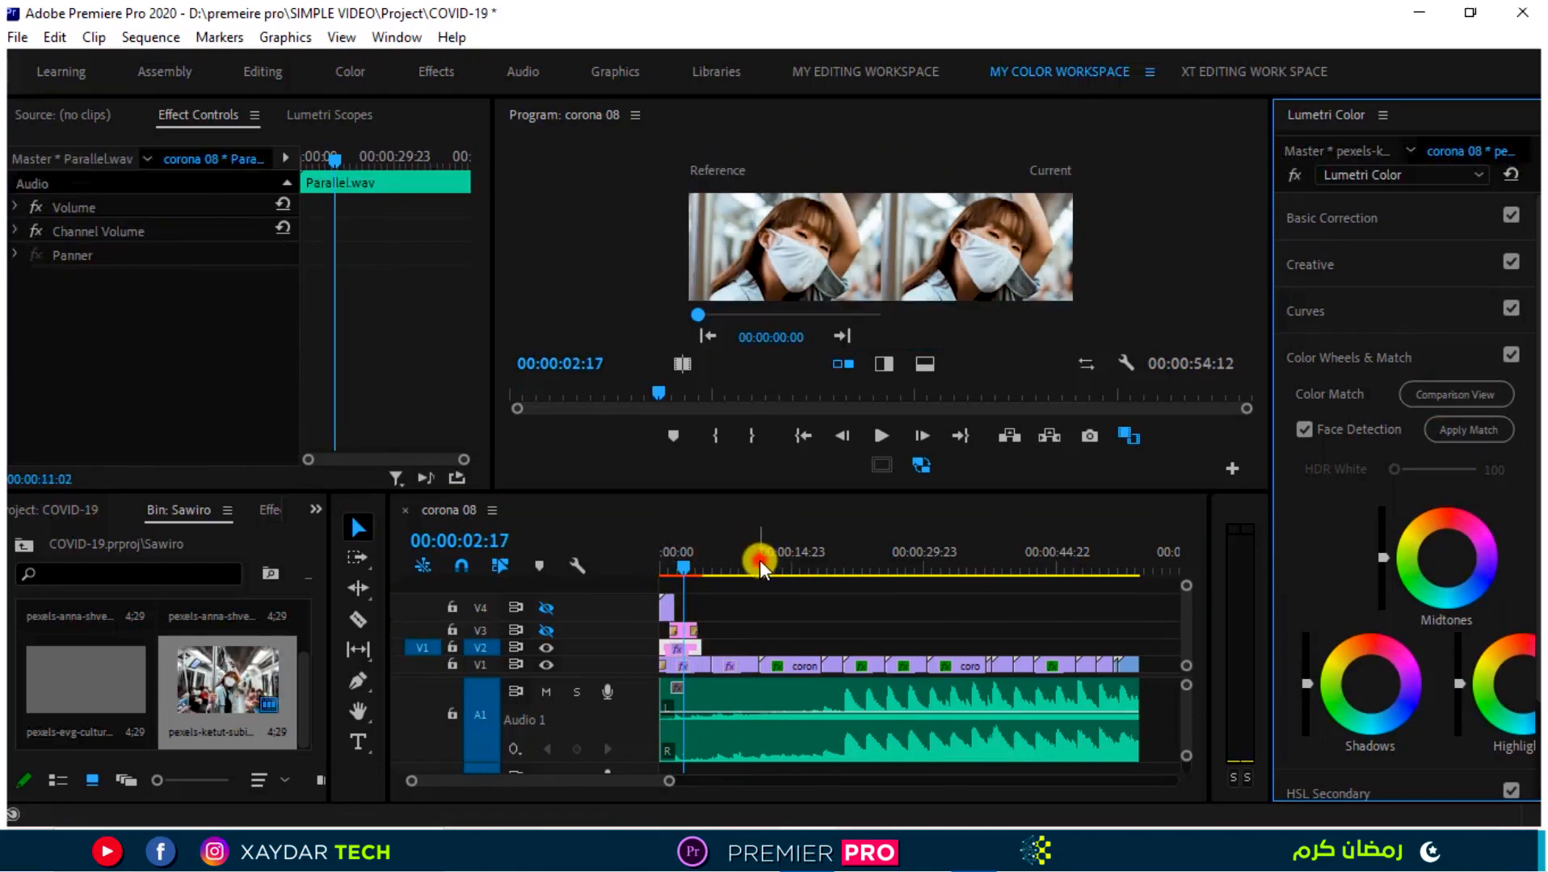
left_click(735, 664)
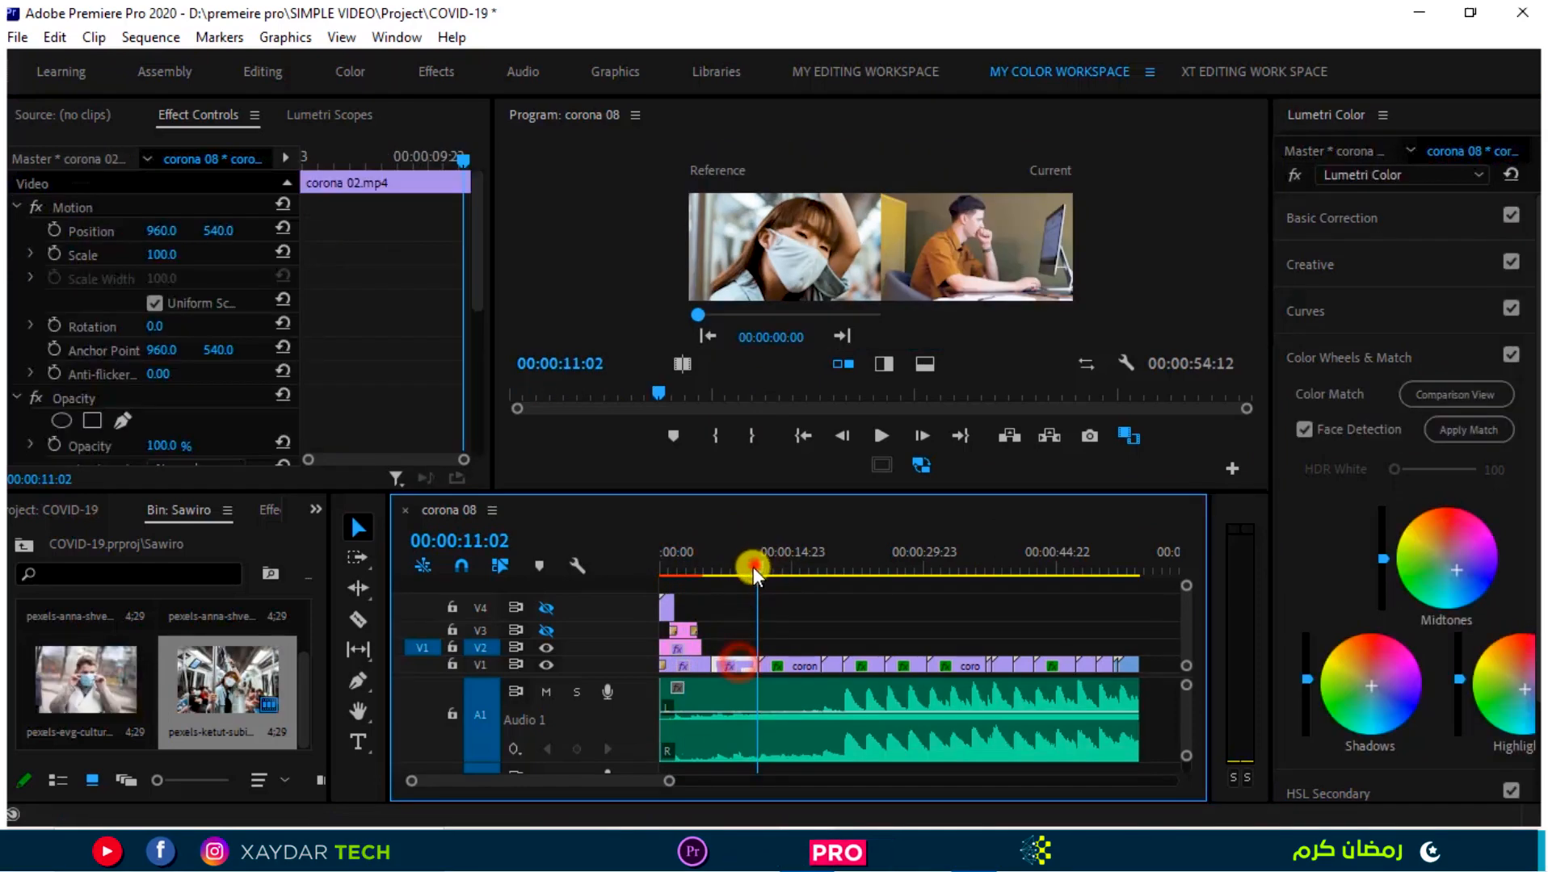
left_click(751, 567)
left_click(1452, 433)
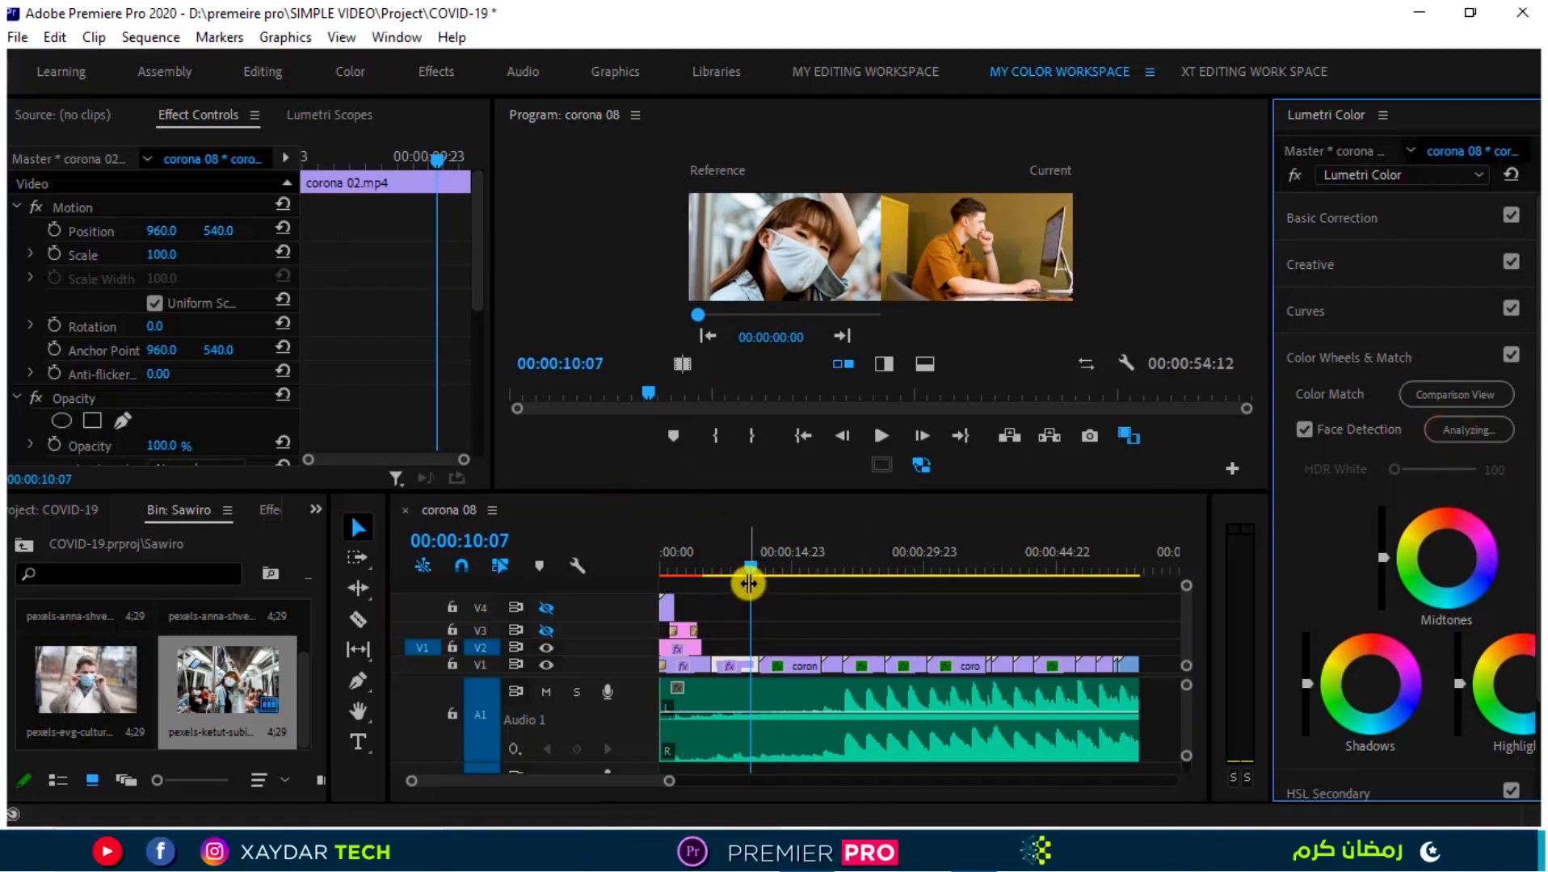
Apply the color match from the masked-woman photo reference to corona 04.mp4 at 00:00:19:13, then reselect the photo on V2.
left_click_drag(749, 583, 830, 595)
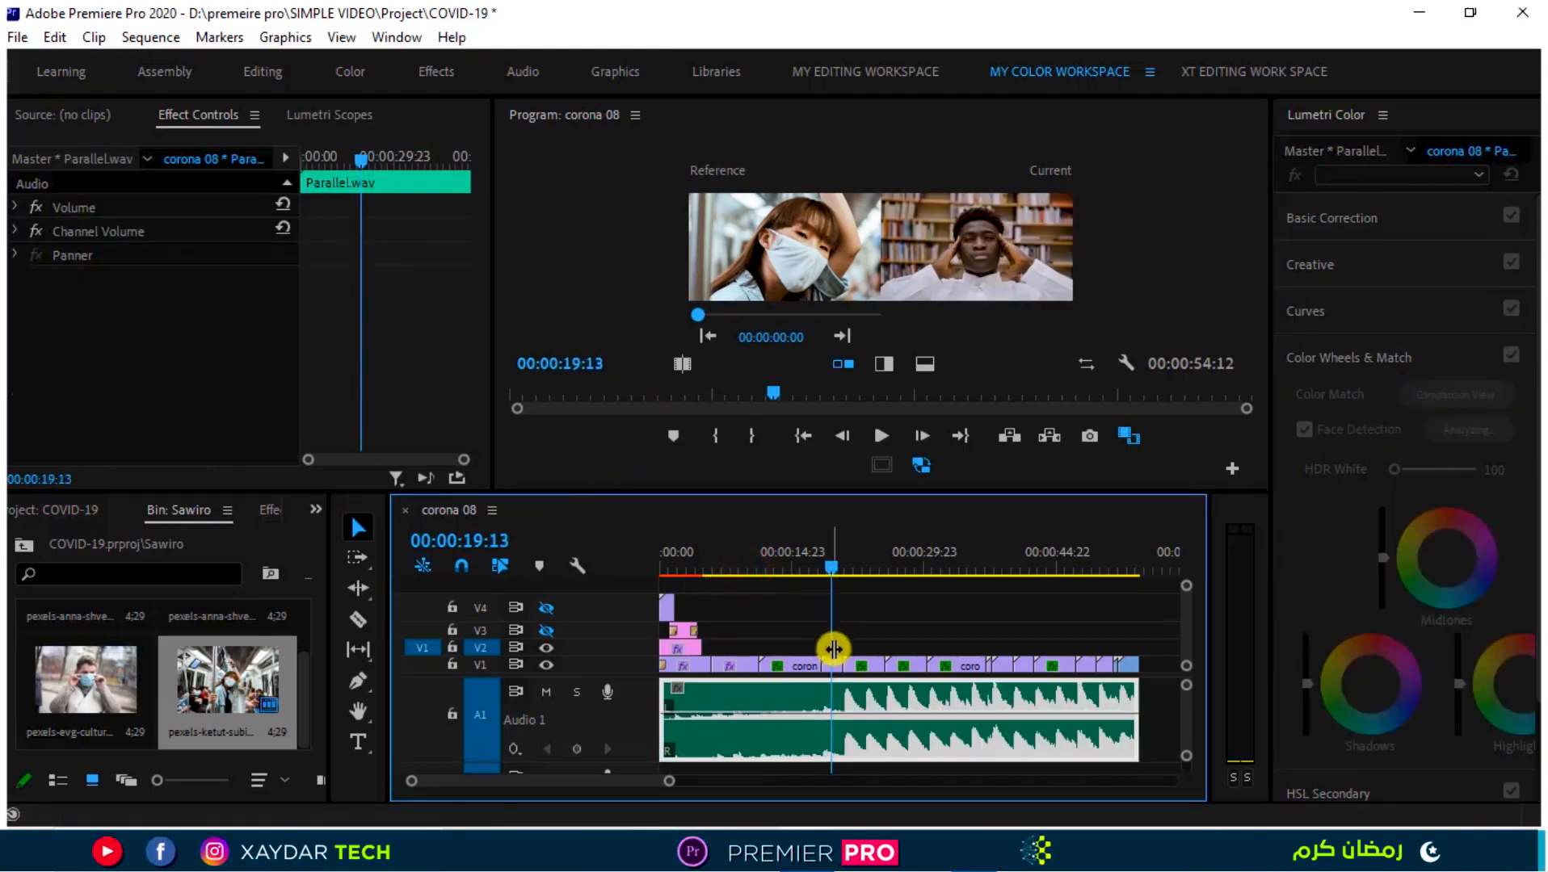
left_click(833, 660)
left_click(1446, 430)
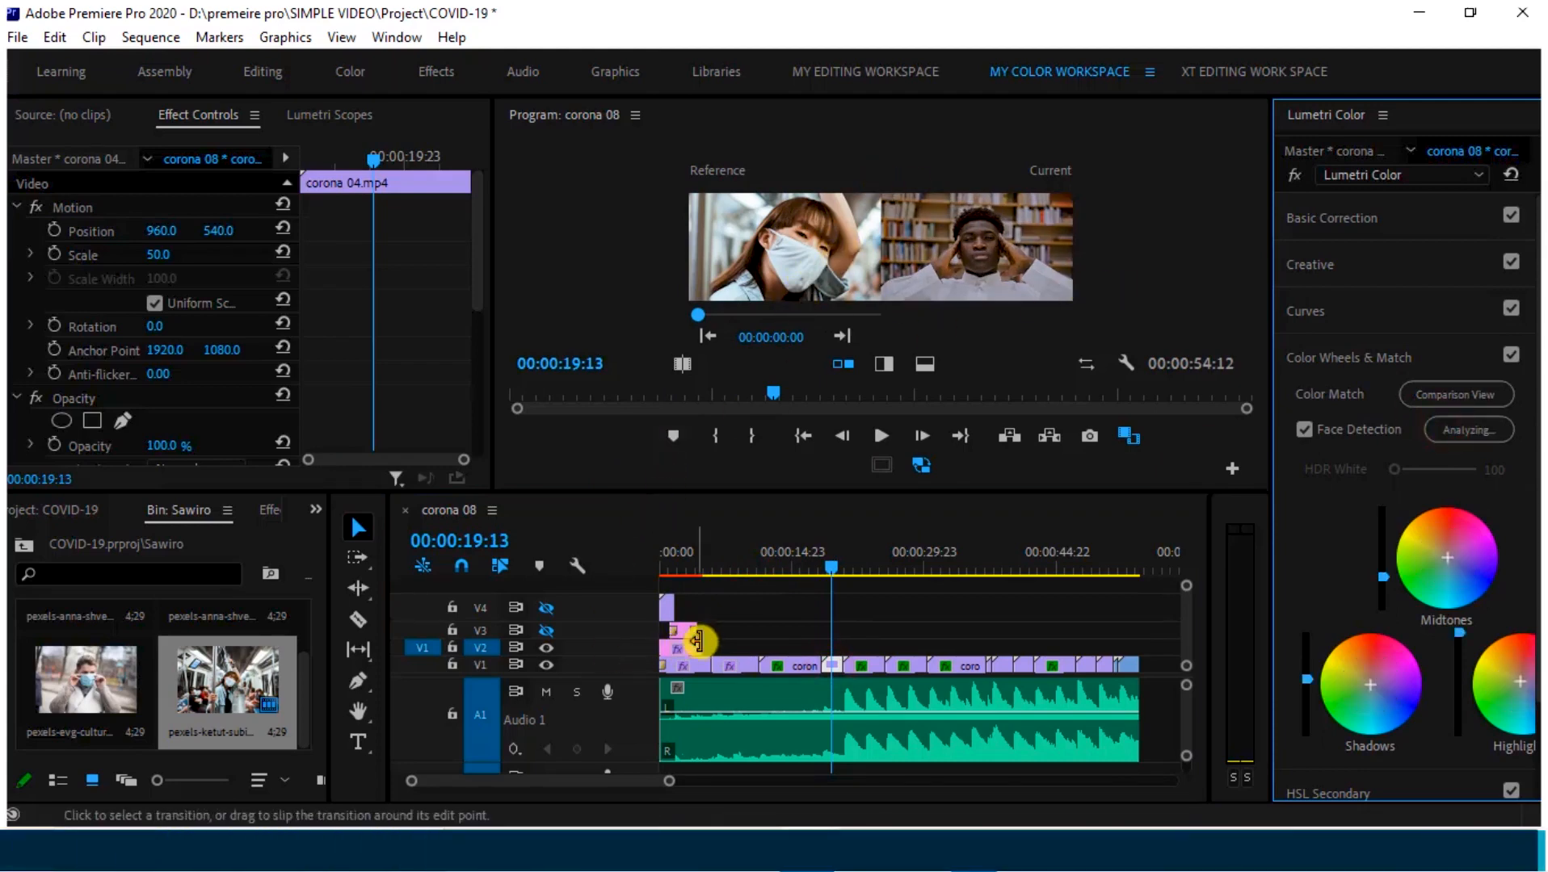
left_click(711, 644)
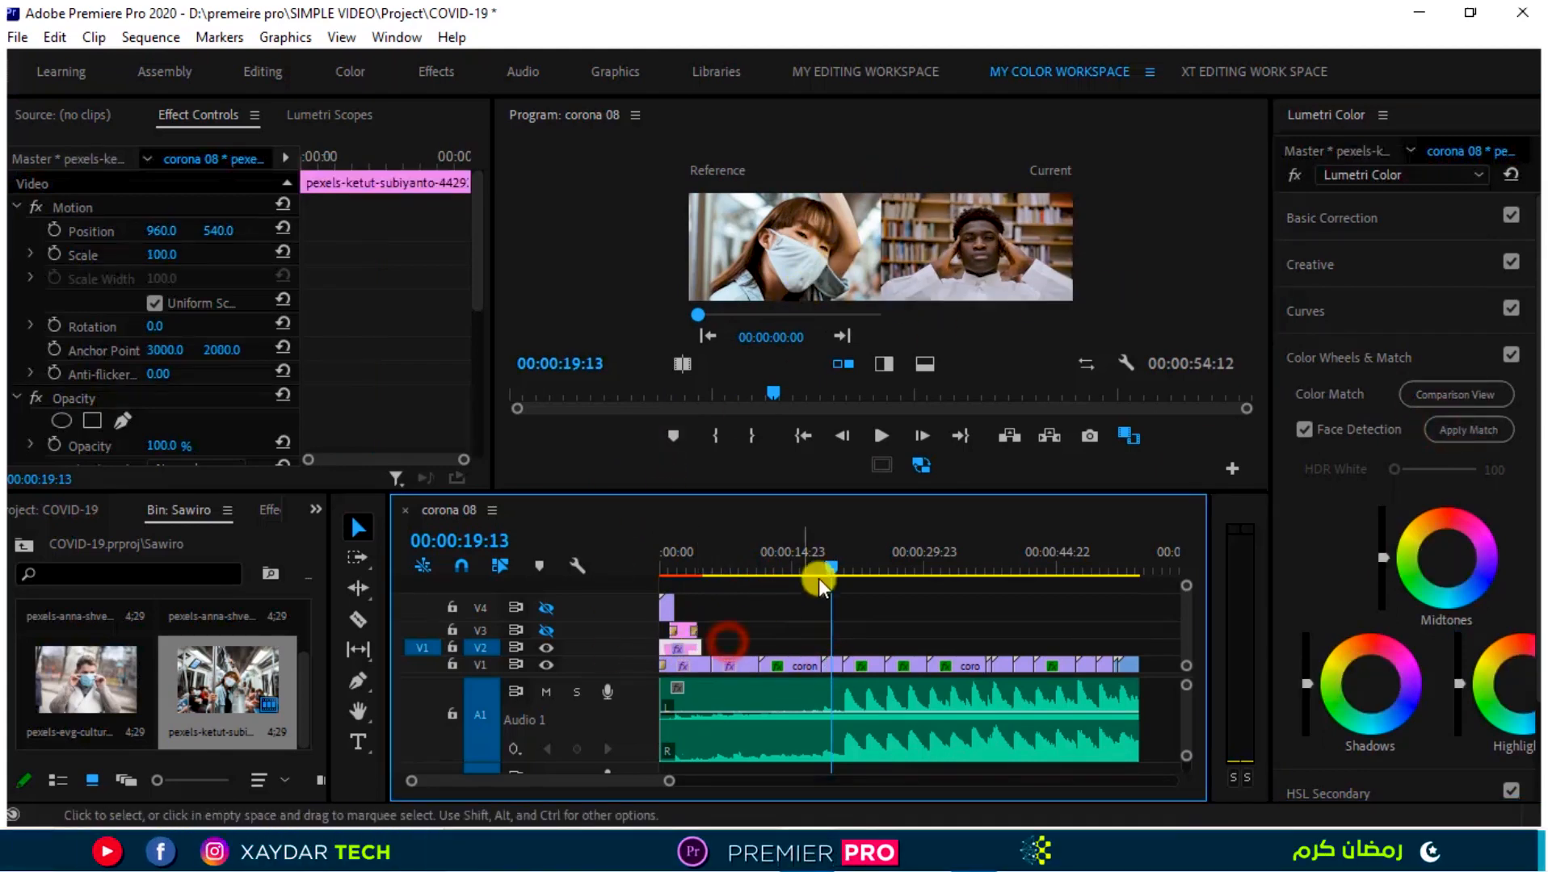
Undo the color matches made from the masked-woman photo and its placement on V2.
key("ctrl+z")
key("ctrl+z")
key("ctrl+z")
key("ctrl+z")
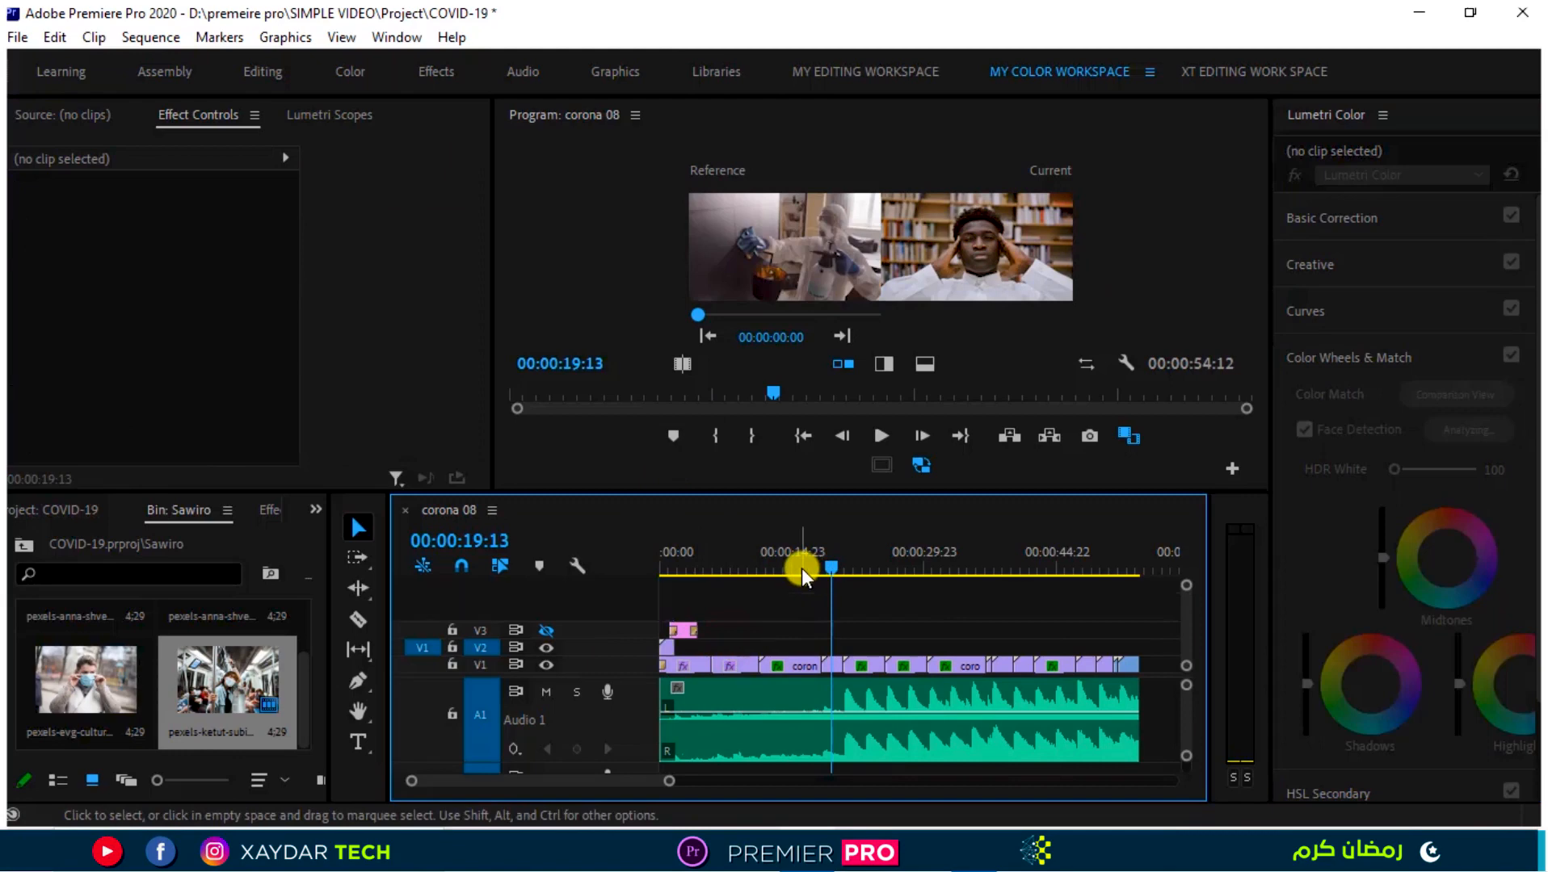
Delete the corona 15.mp4 copy from V2, return the playhead to 00:00:00:00 and turn off Comparison View.
left_click(671, 650)
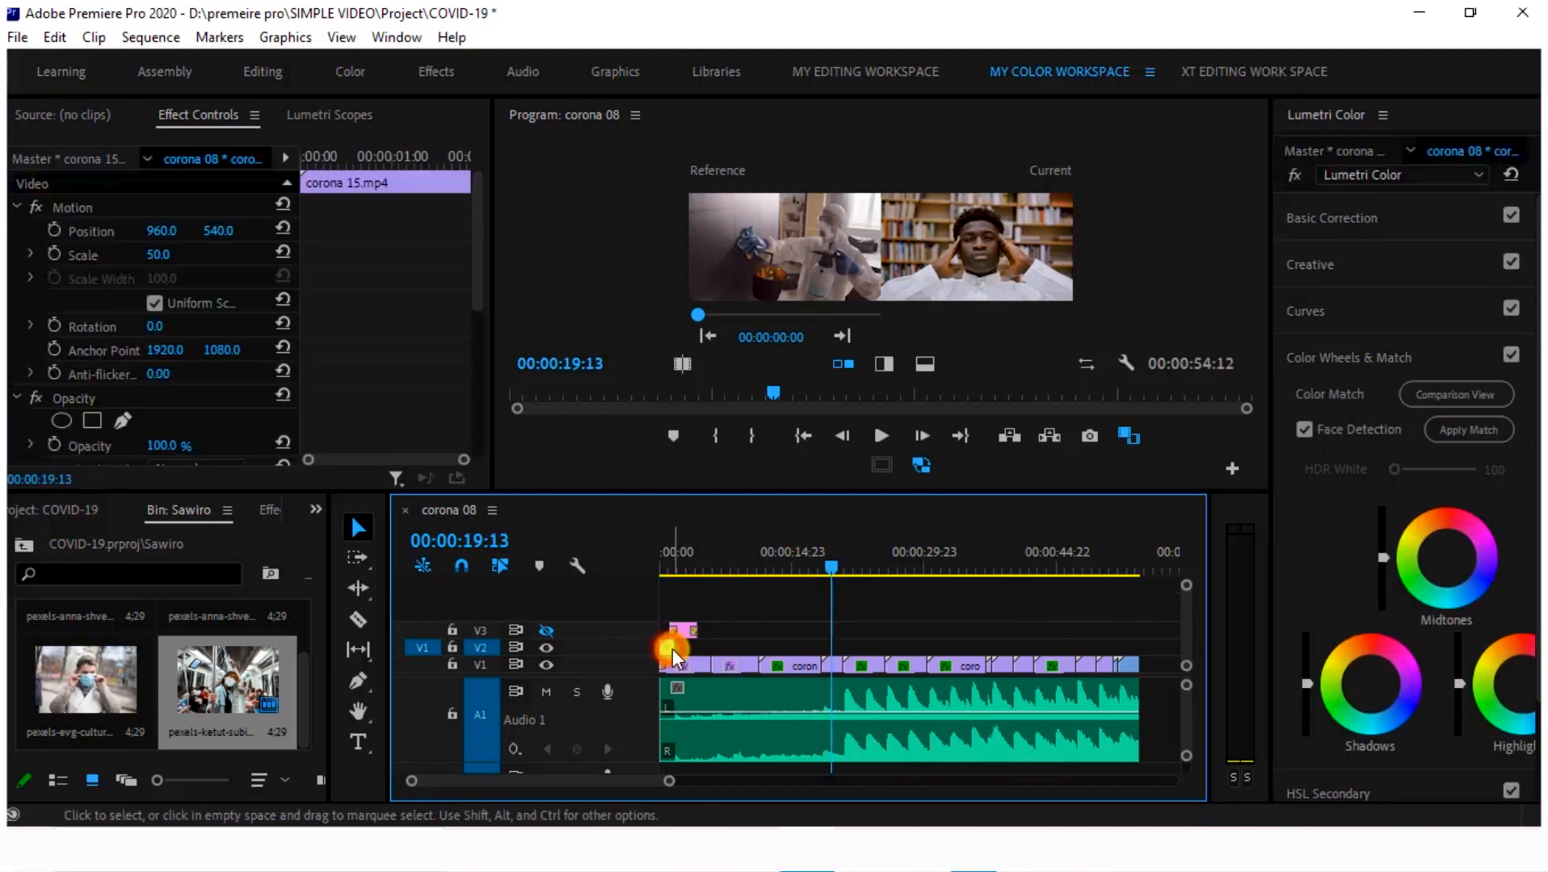
left_click_drag(830, 565, 608, 615)
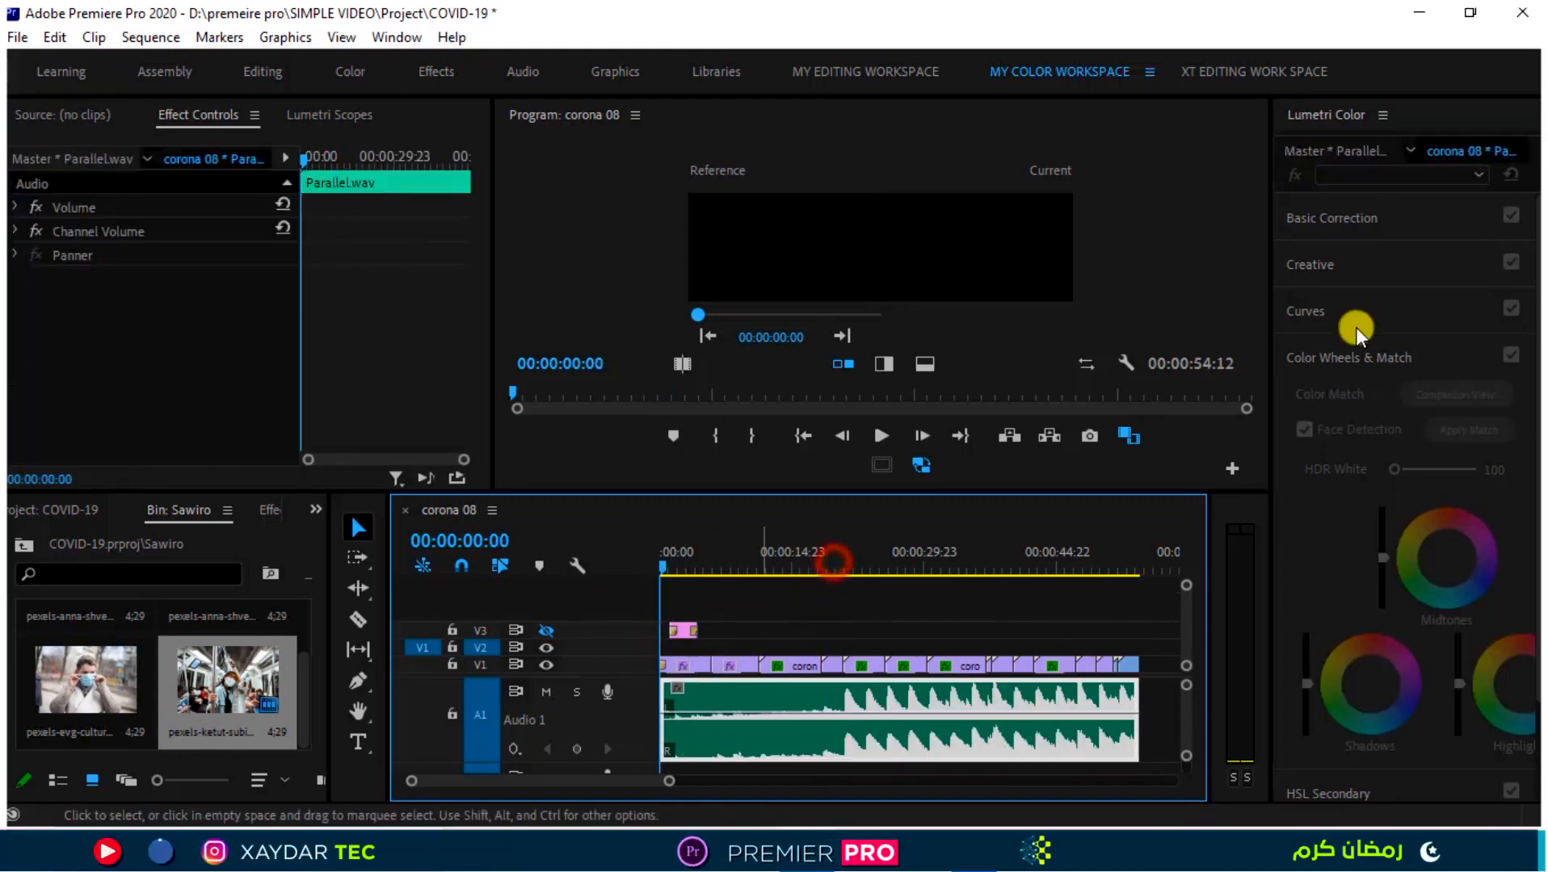
left_click(1431, 395)
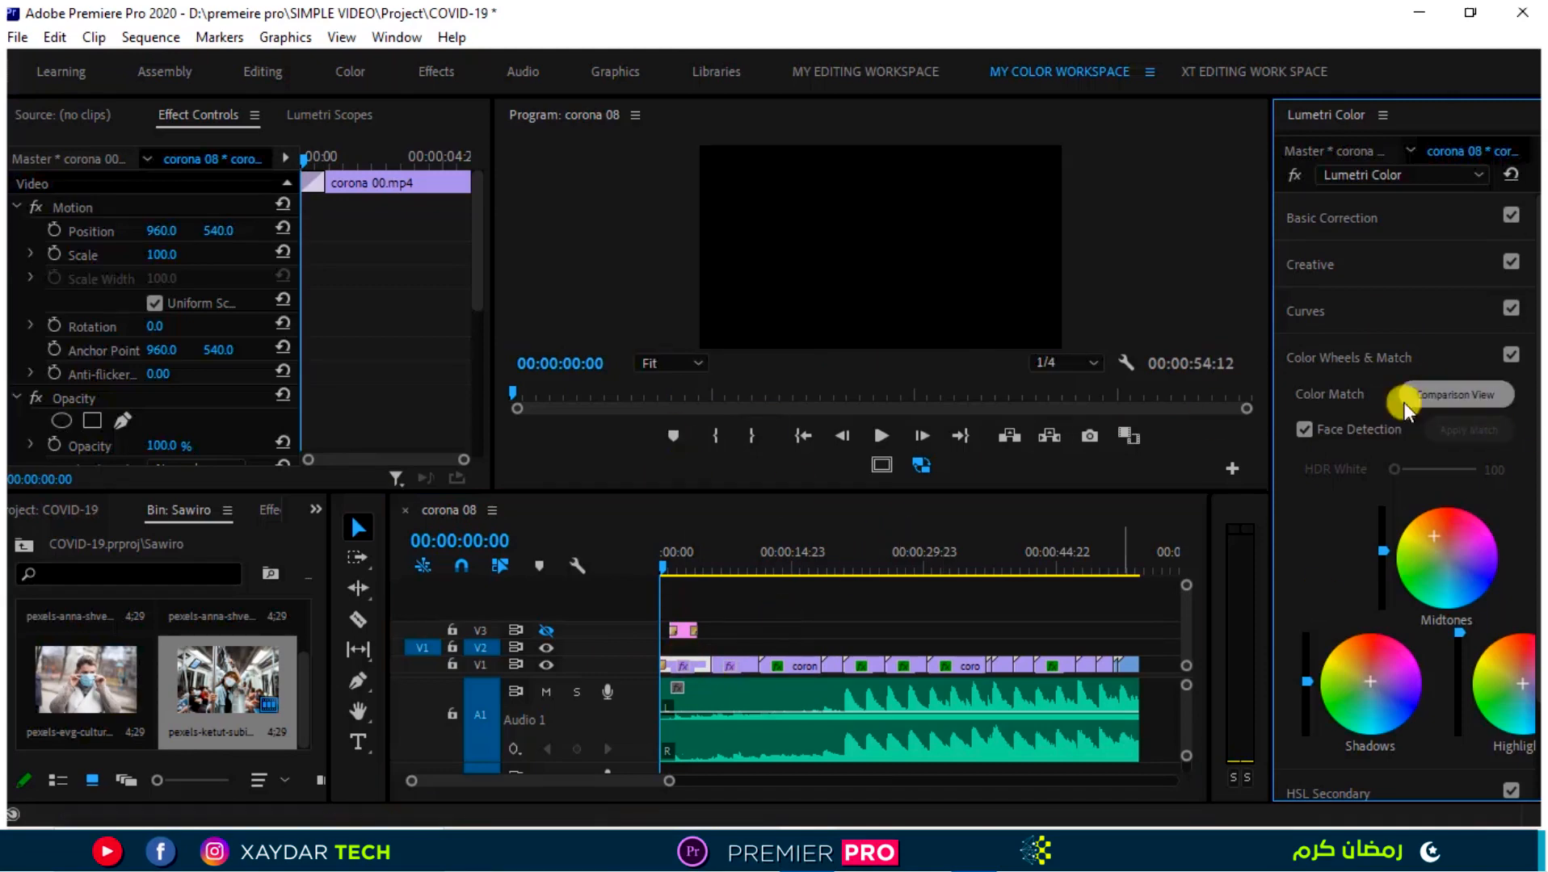
Make track V3 visible again and switch to MY EDITING WORKSPACE.
left_click(1331, 217)
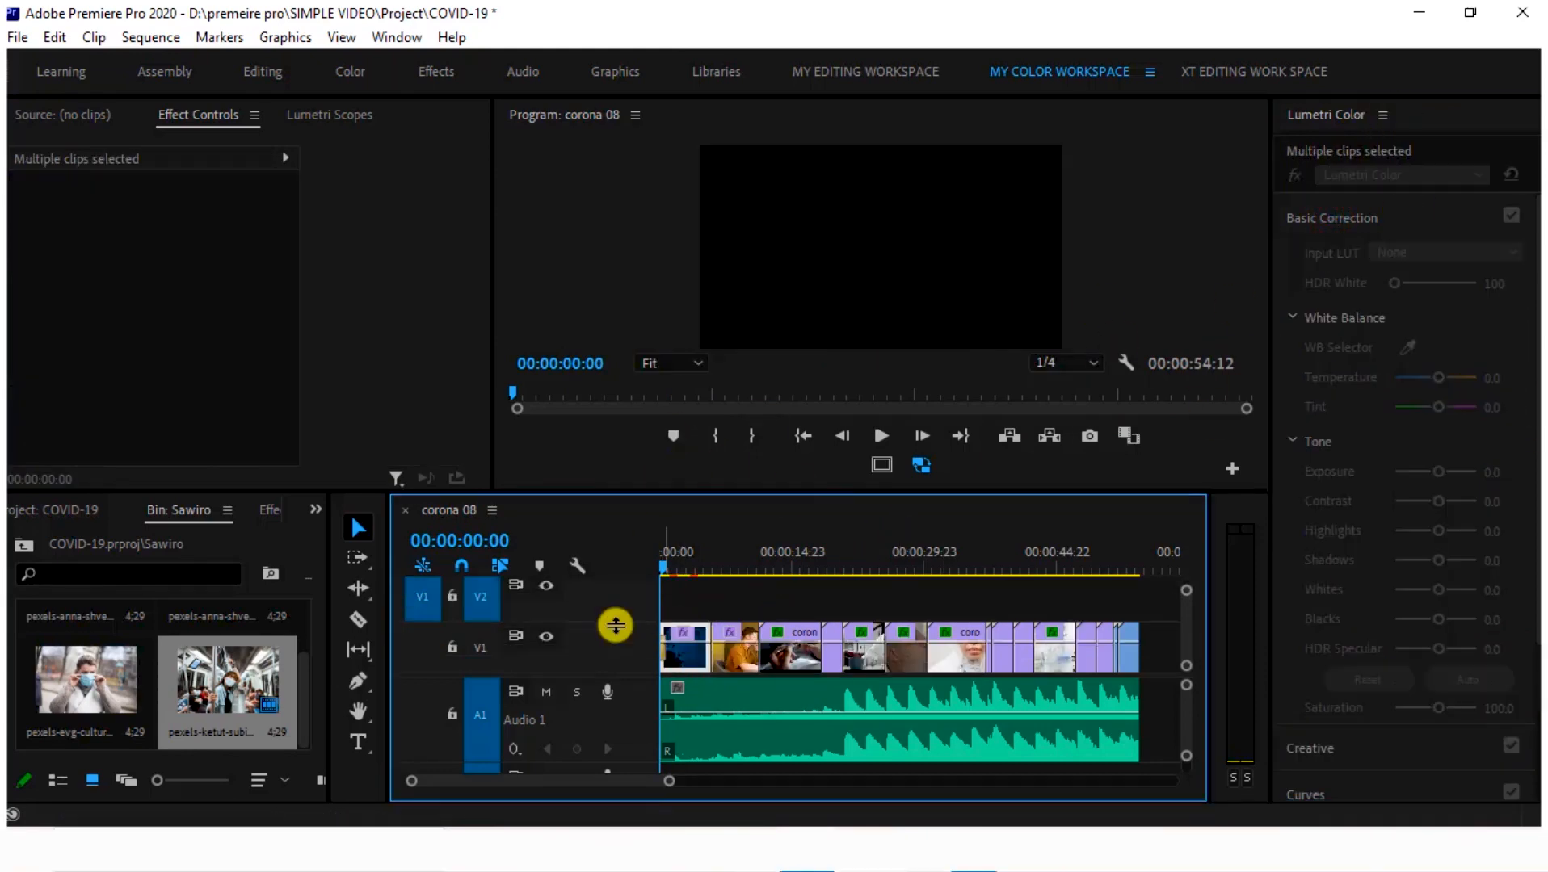
left_click_drag(616, 625, 615, 615)
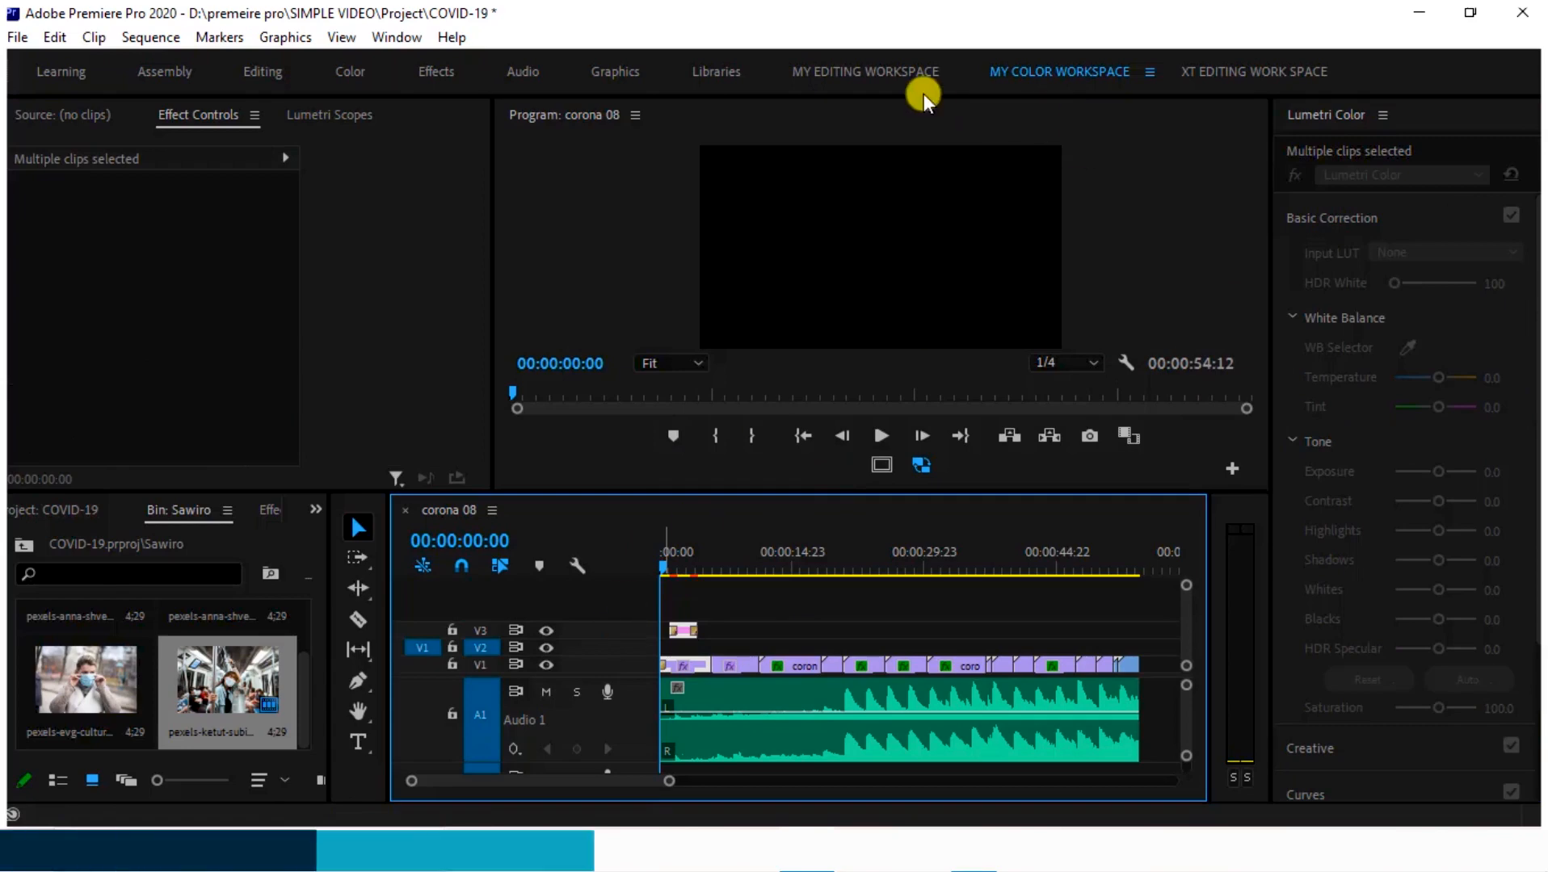
left_click(871, 72)
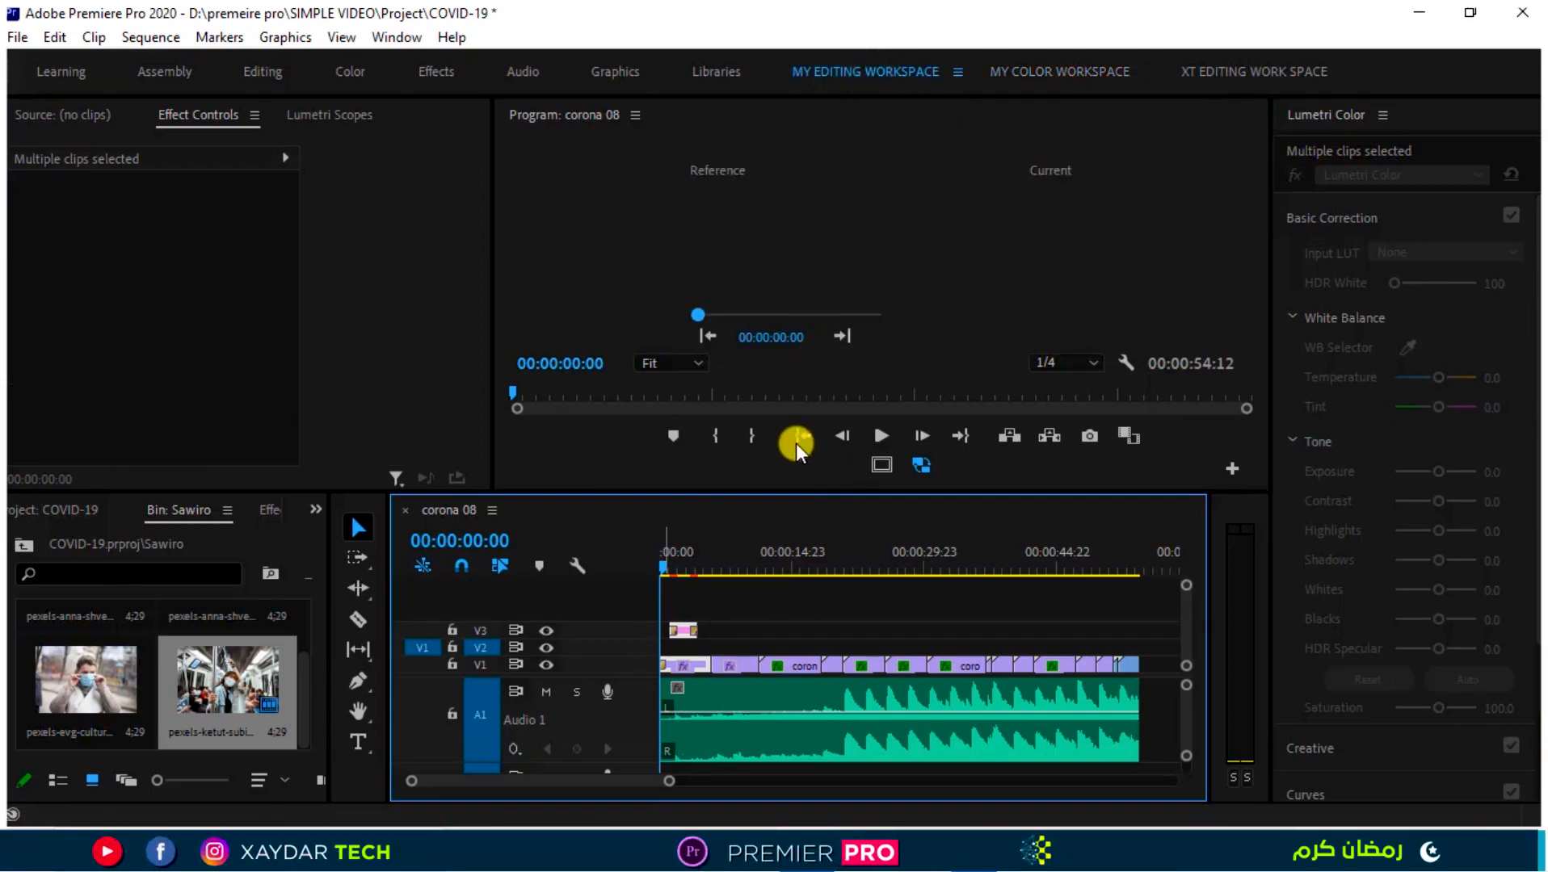
left_click(850, 71)
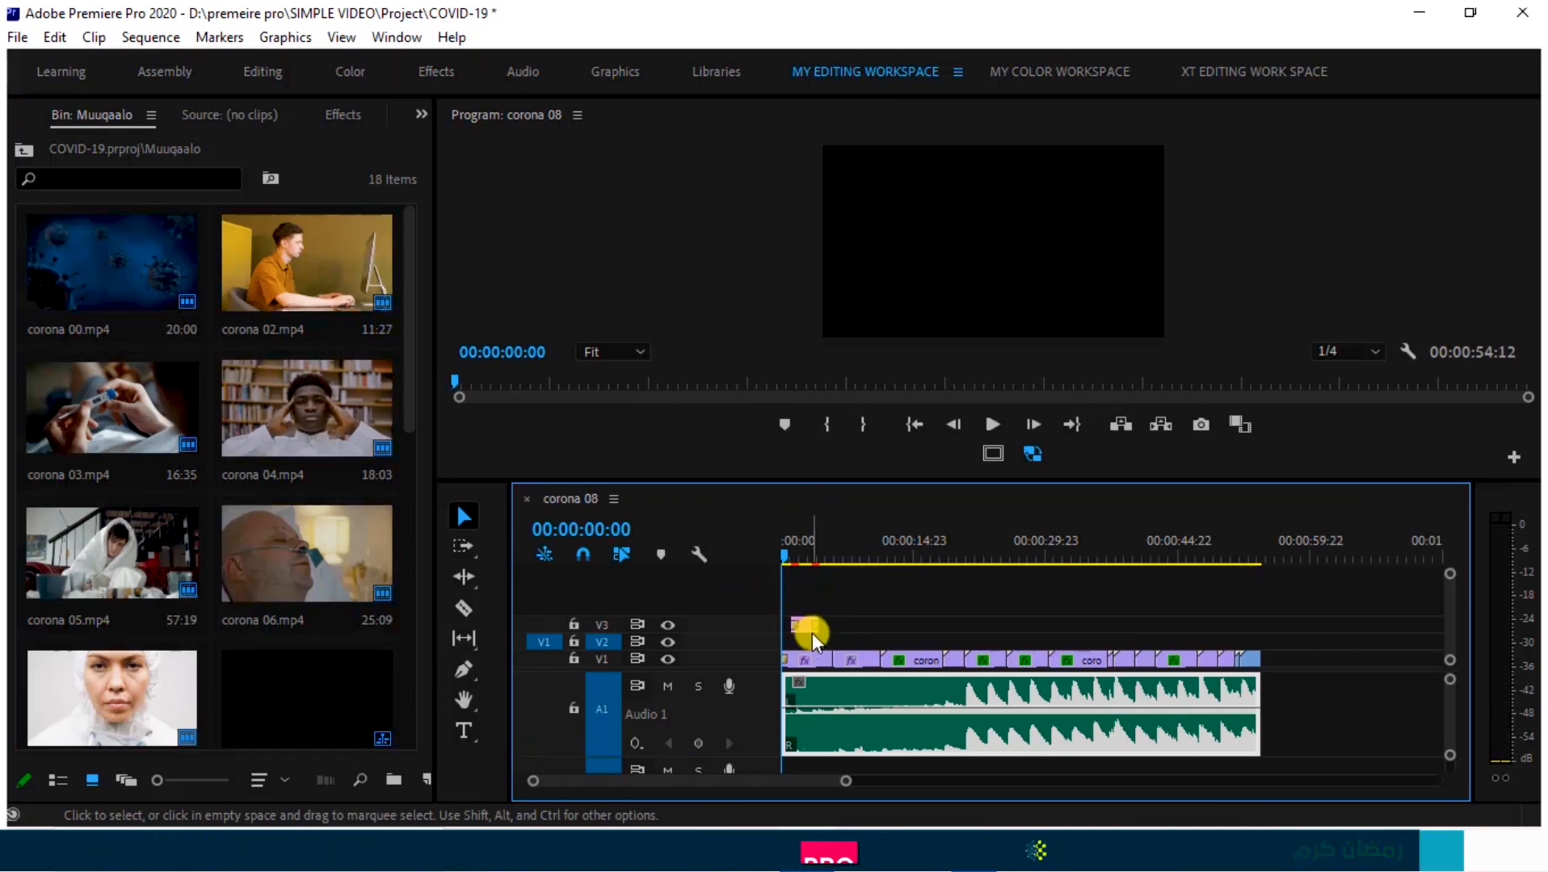
Move the pink clip with its transitions from V3 straight down to V2 near the sequence start.
left_click(807, 637)
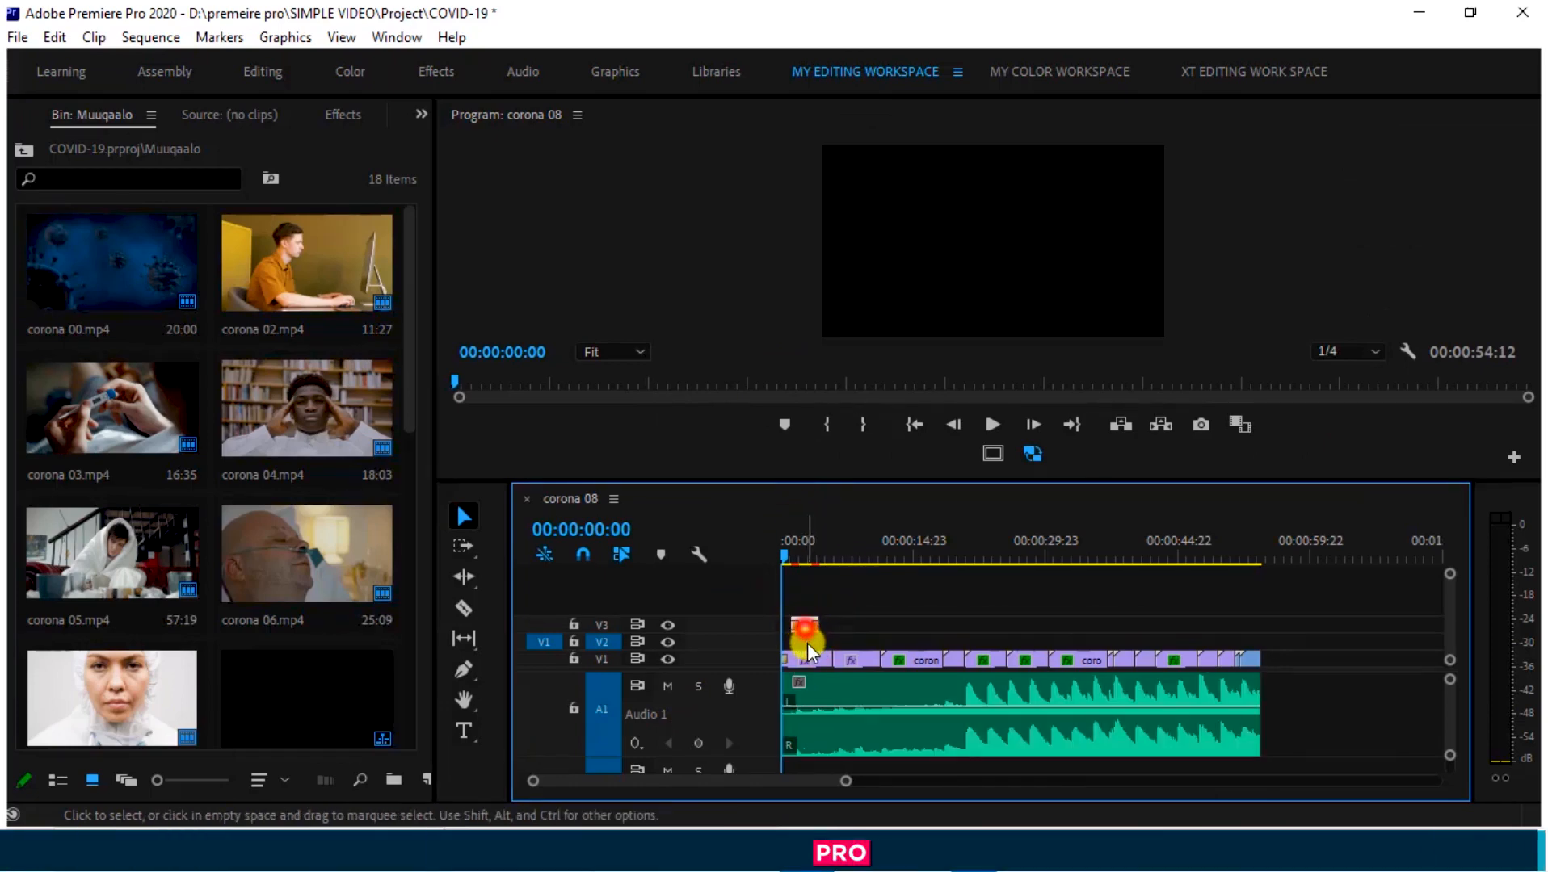
left_click_drag(804, 630, 805, 649)
mouse_move(845, 781)
left_mouse_down()
mouse_move(894, 784)
mouse_move(809, 789)
mouse_move(874, 788)
left_mouse_up()
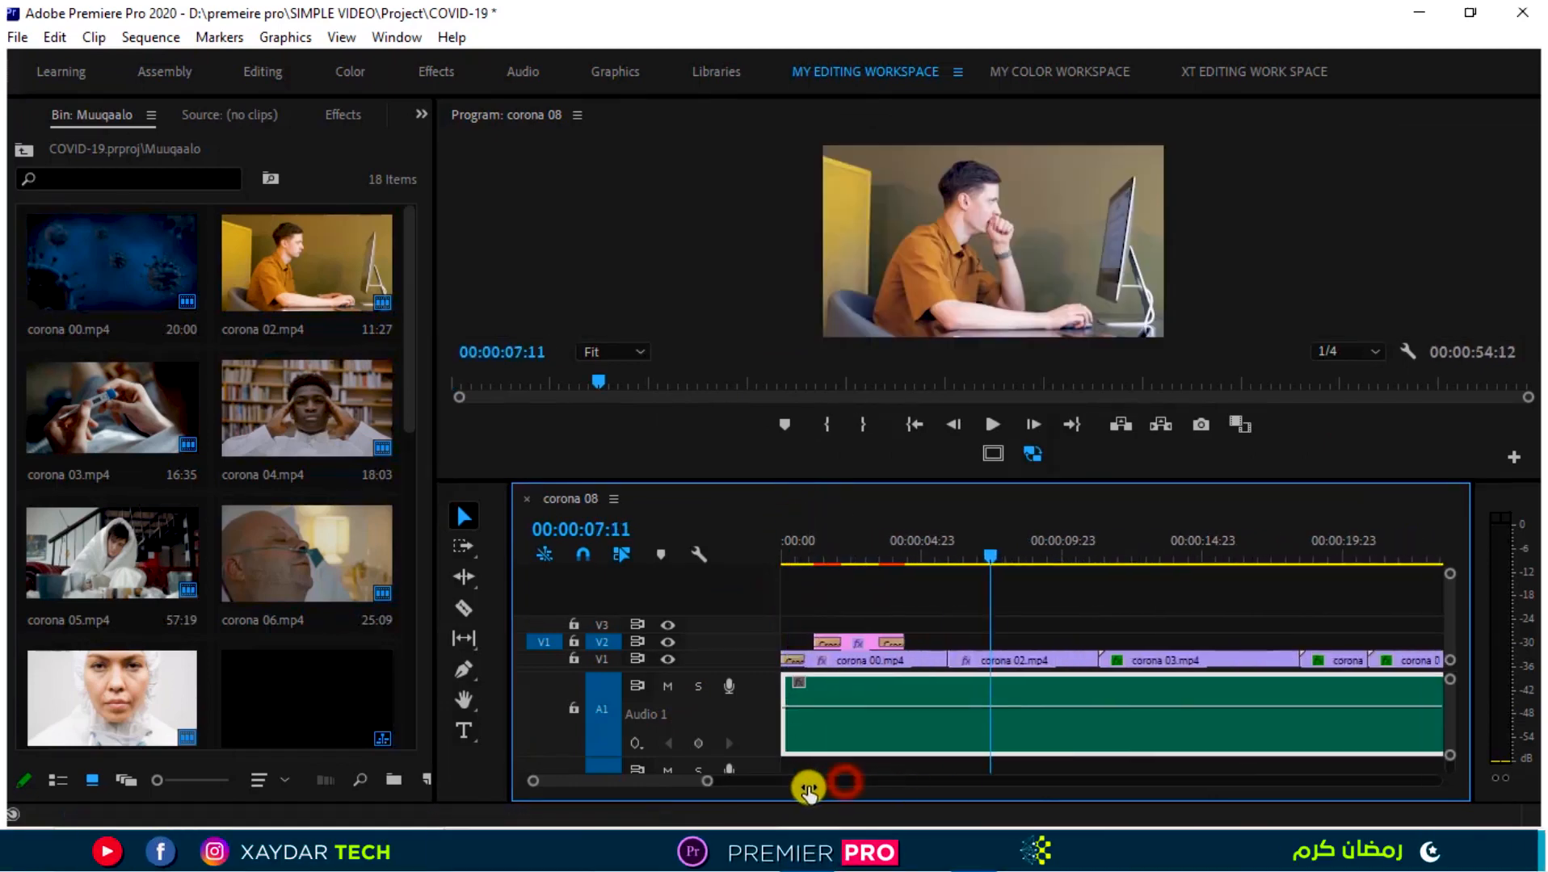
Save the project and show the top level of the COVID-19 project's items.
key("ctrl+s")
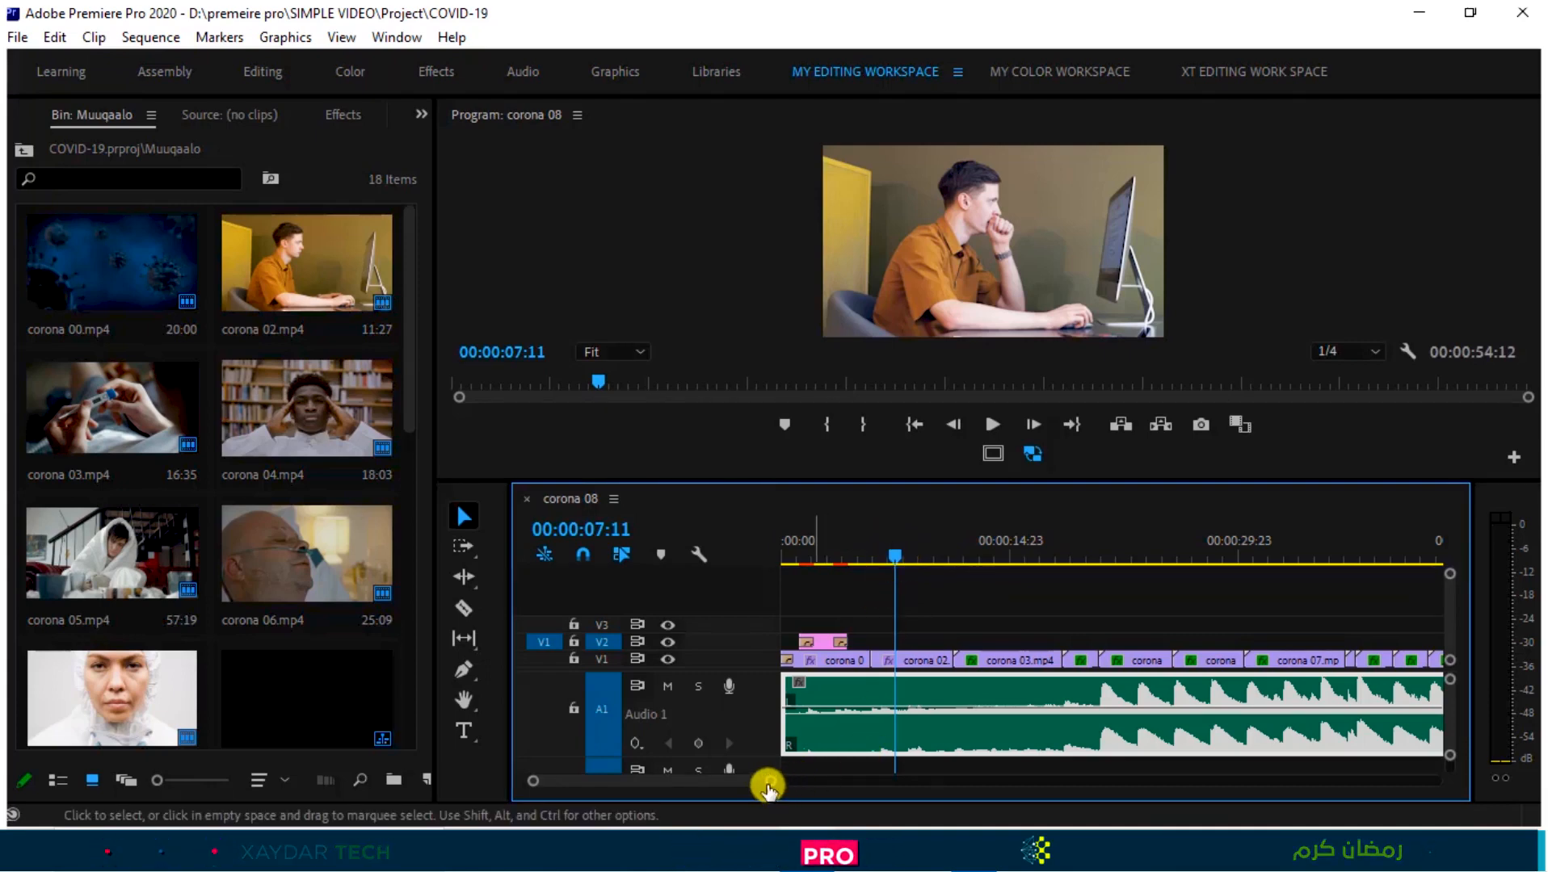
left_click_drag(770, 781, 853, 784)
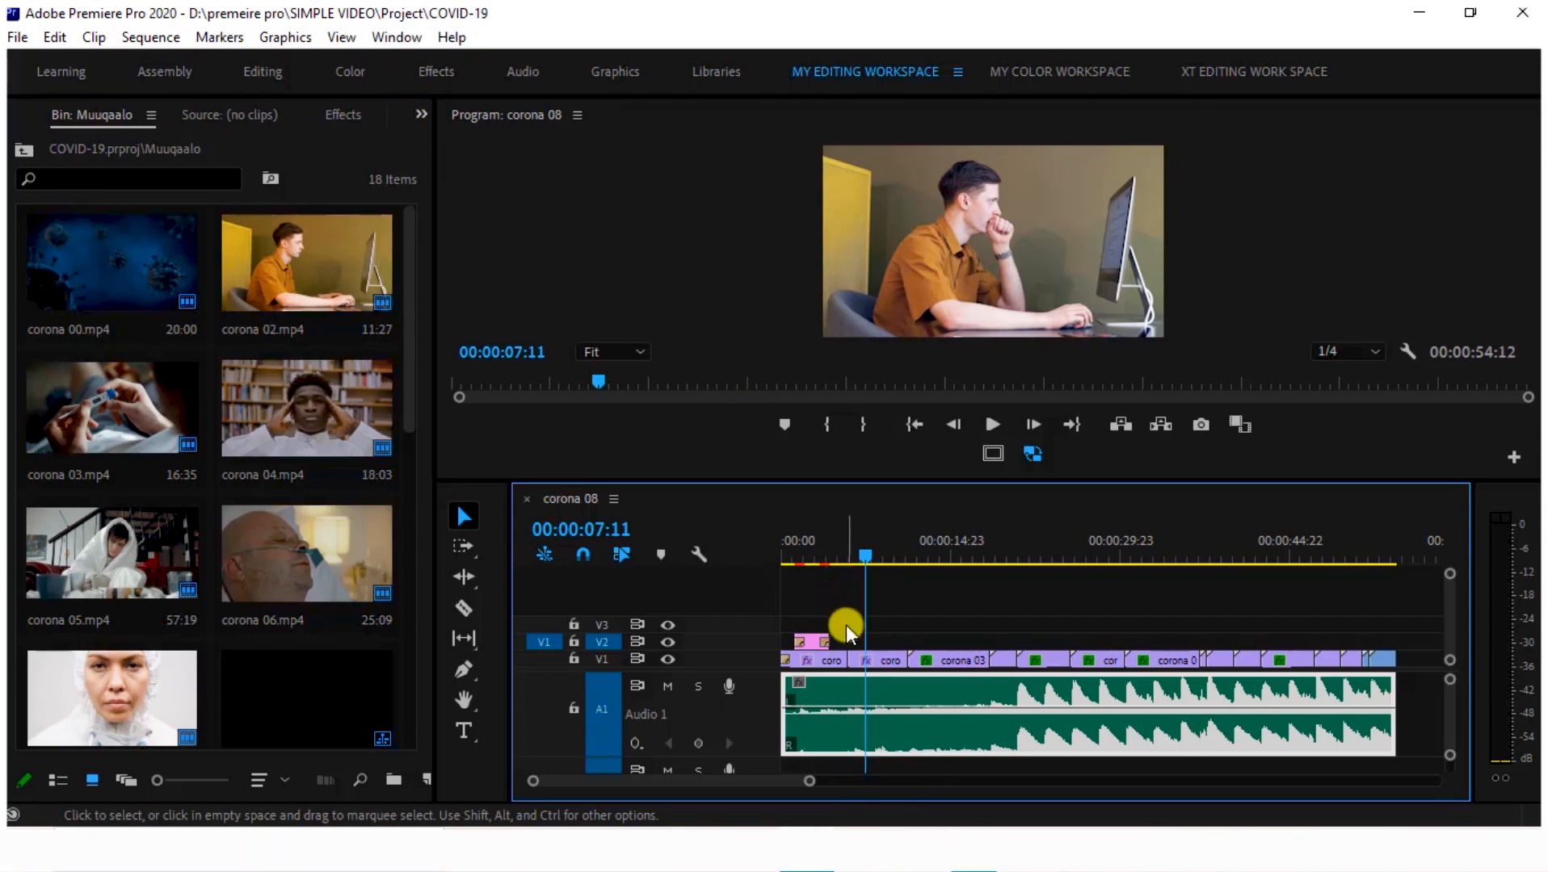
left_click(427, 121)
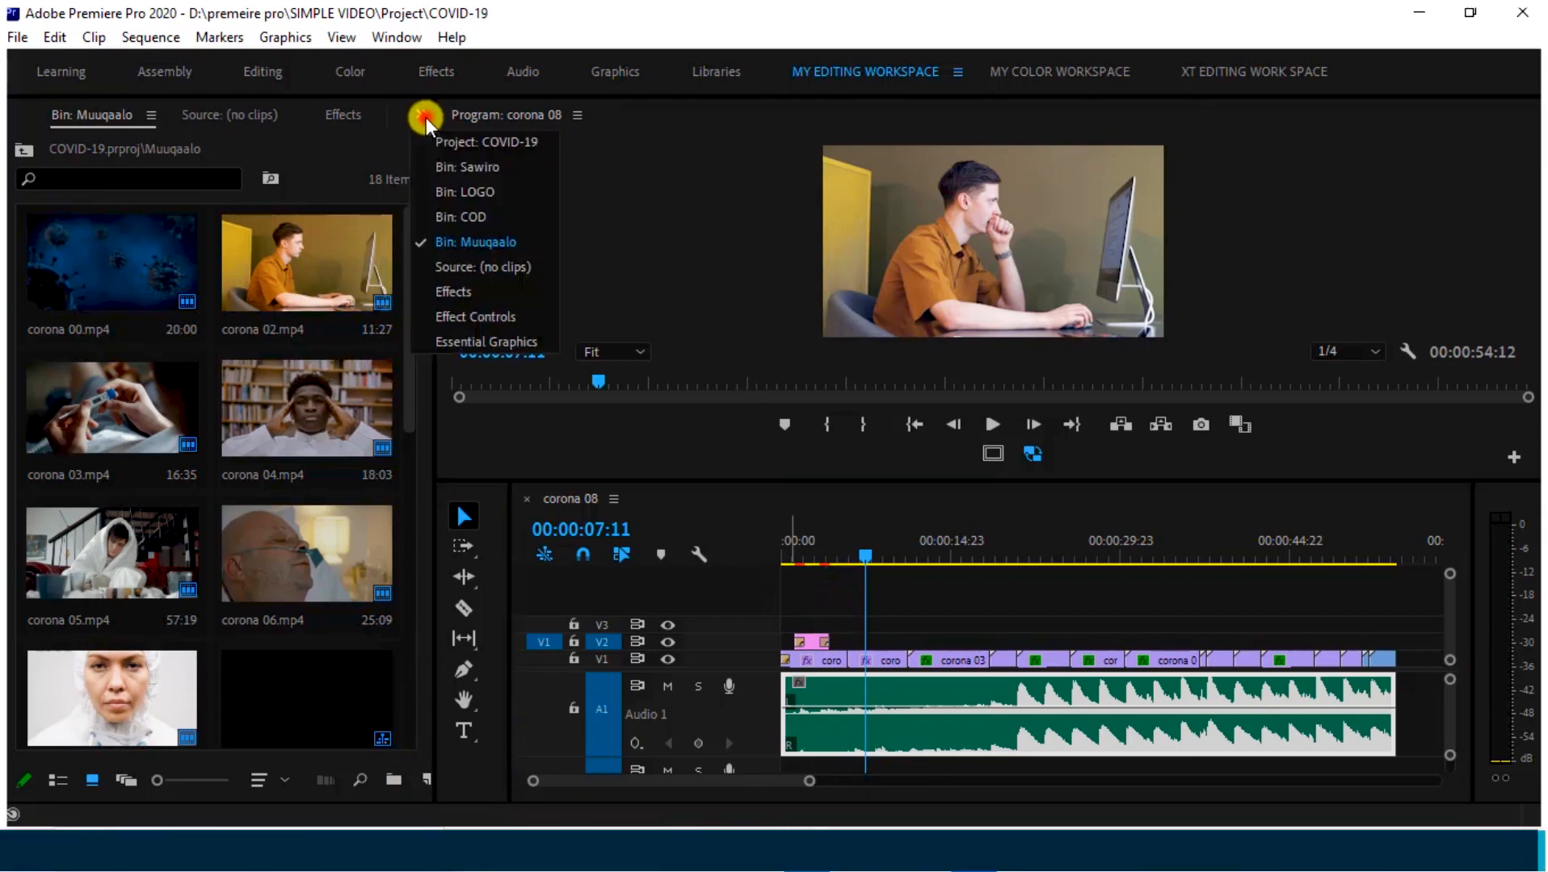
left_click(465, 142)
Create a new 1920 × 1080 adjustment layer at 23.976 fps with square pixels in the COVID-19 project.
right_click(283, 580)
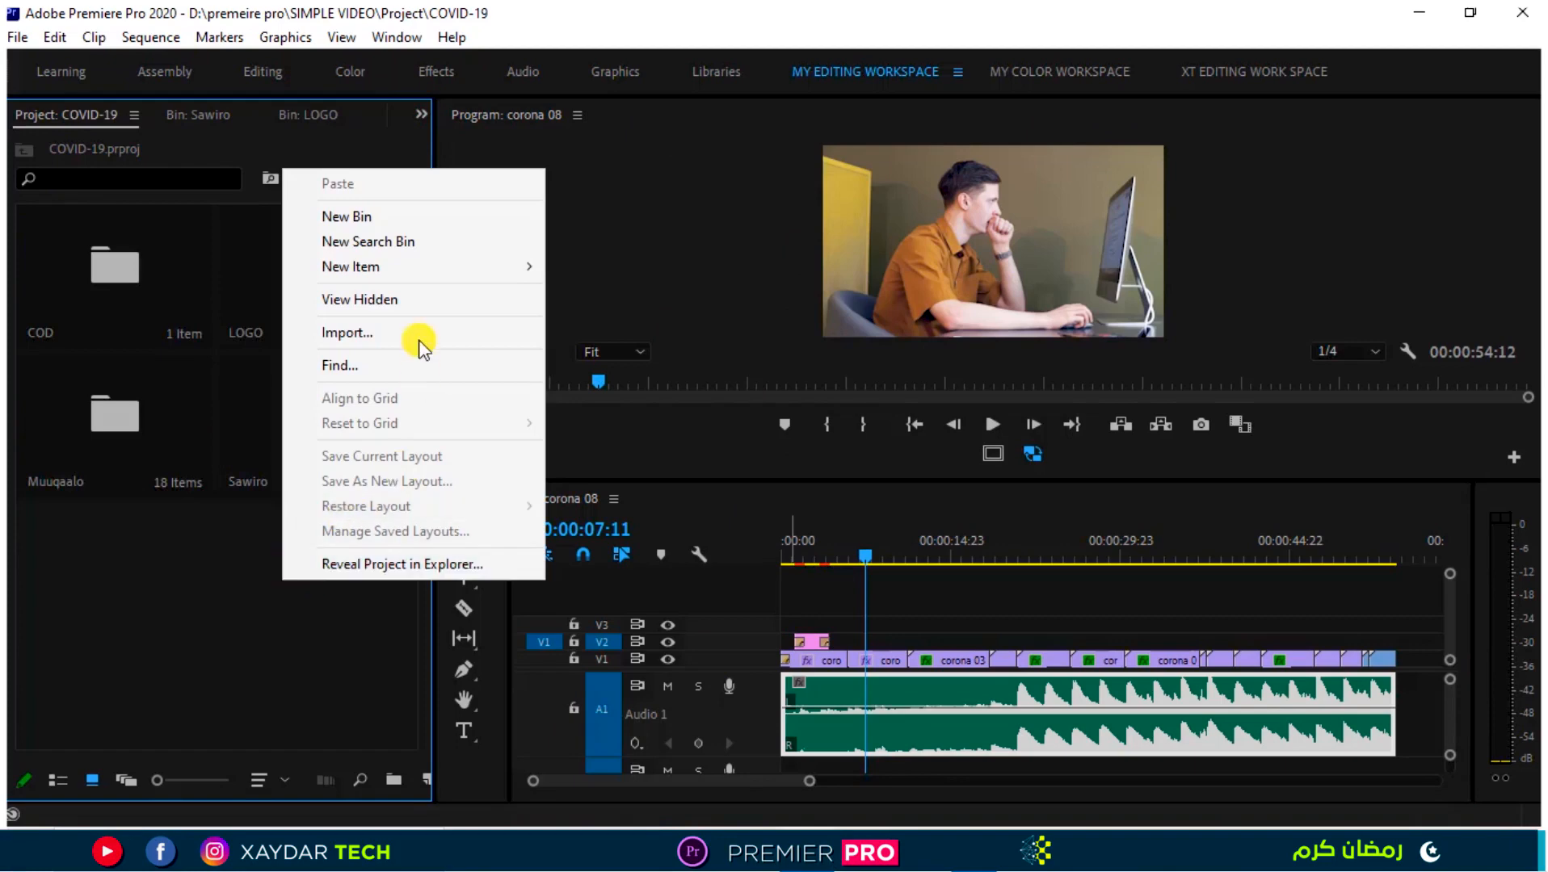
mouse_move(420, 267)
left_click(224, 642)
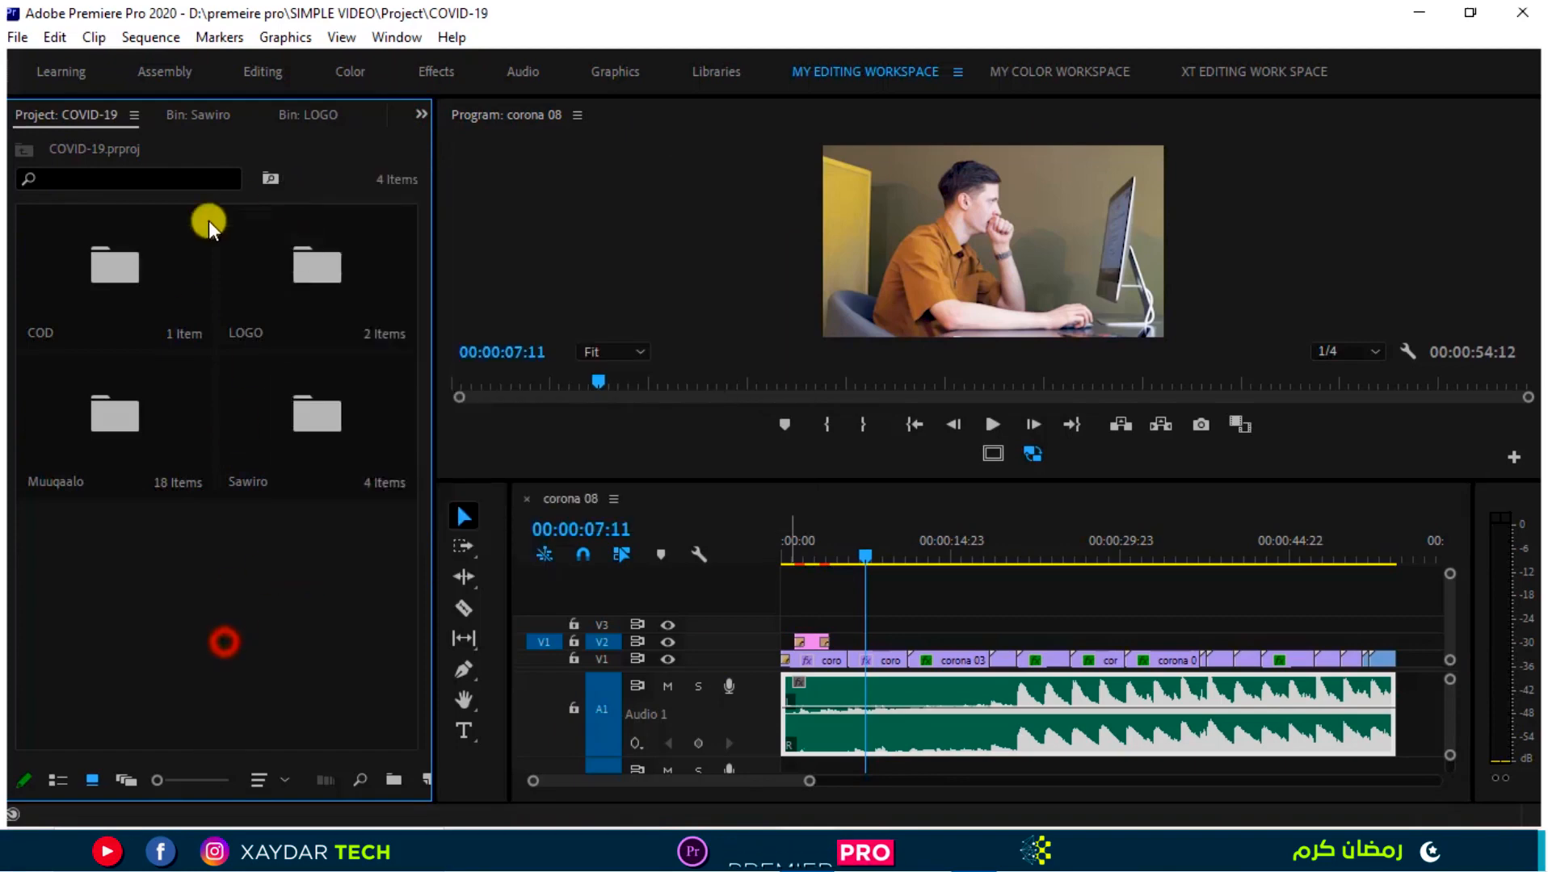
right_click(172, 541)
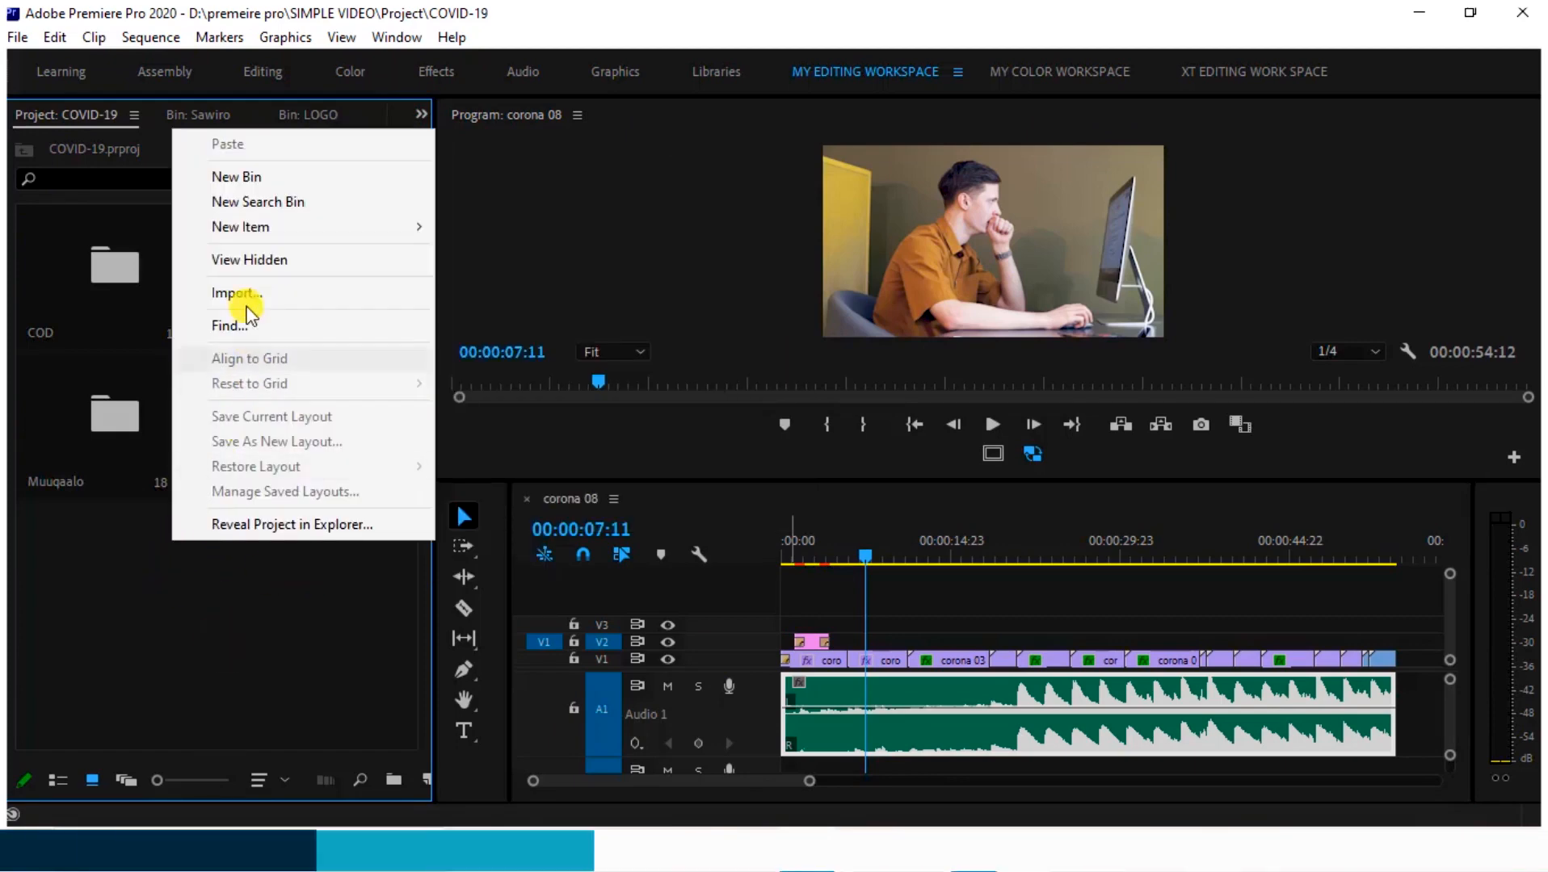
left_click(287, 227)
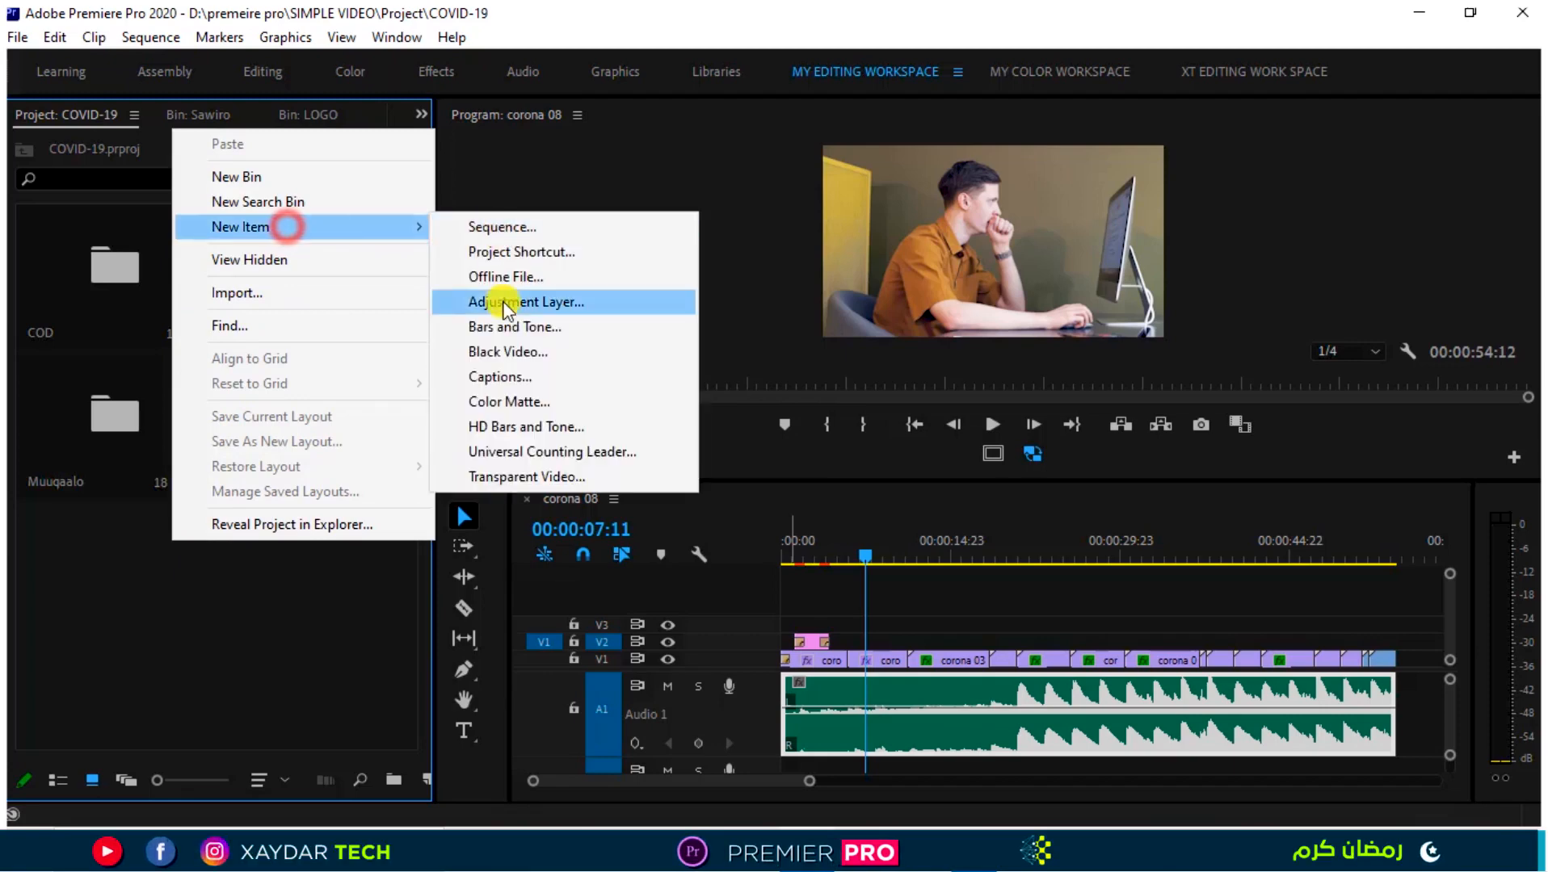
left_click(505, 304)
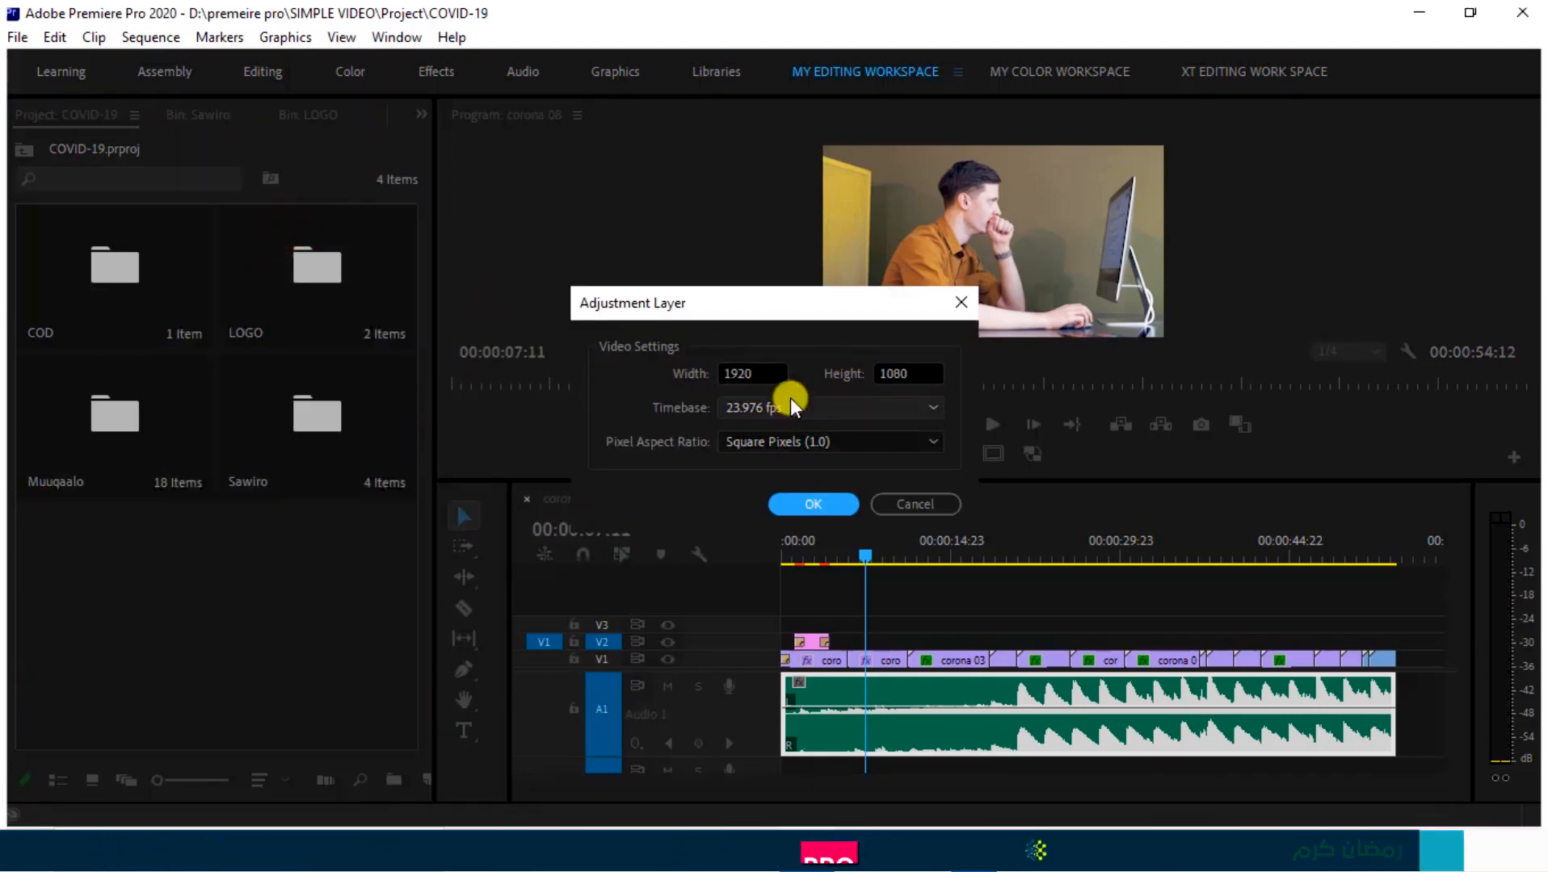
left_click(810, 502)
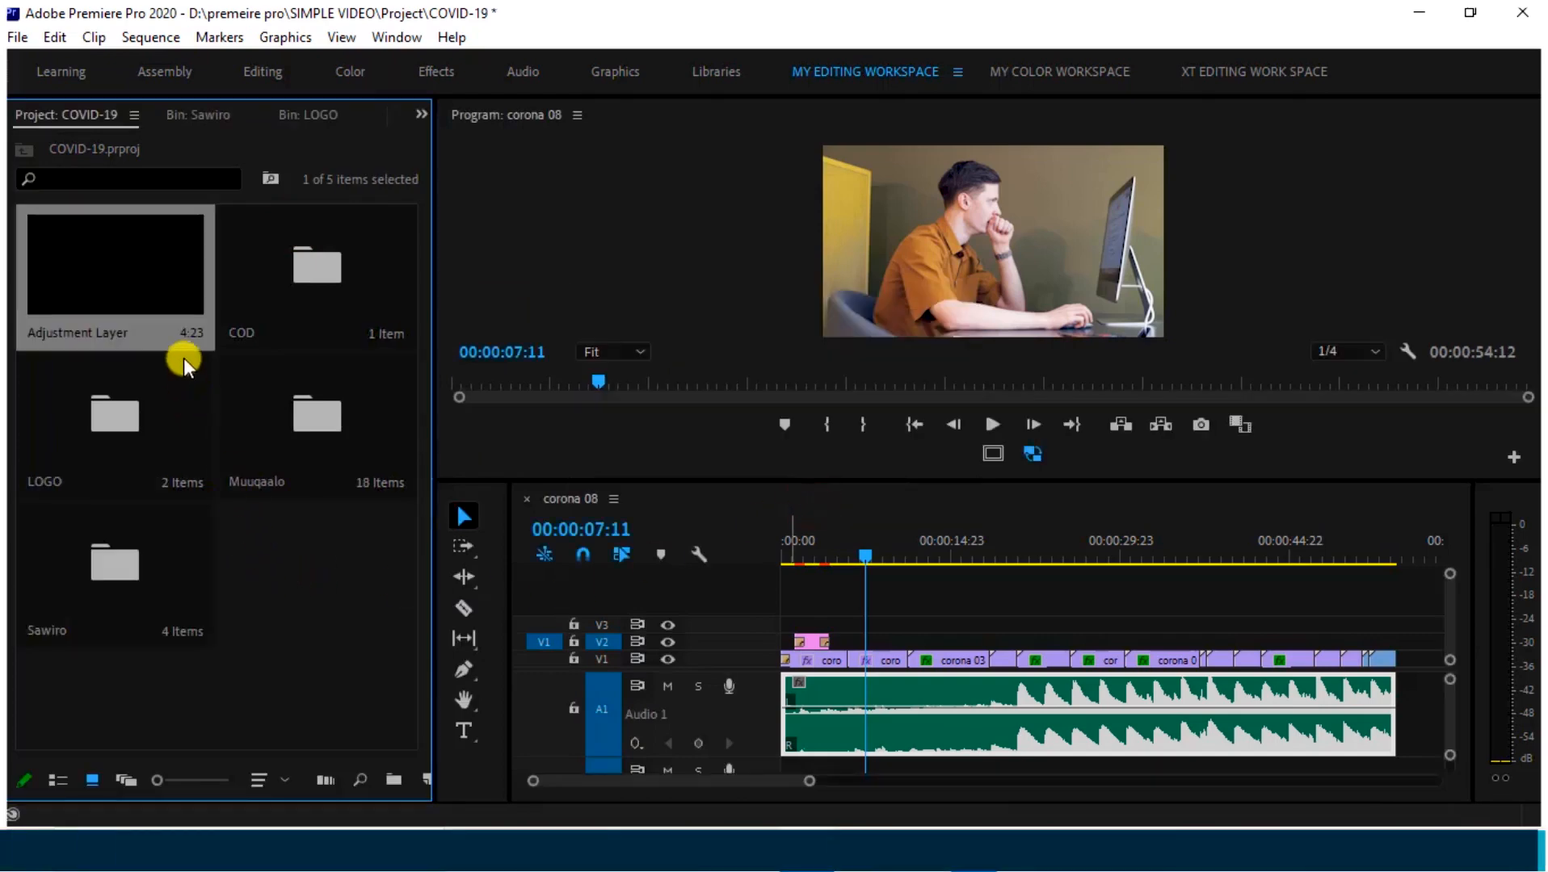
Place the adjustment layer on a new track V4 at the sequence start and extend it to the end of the clips.
left_click_drag(160, 261, 780, 606)
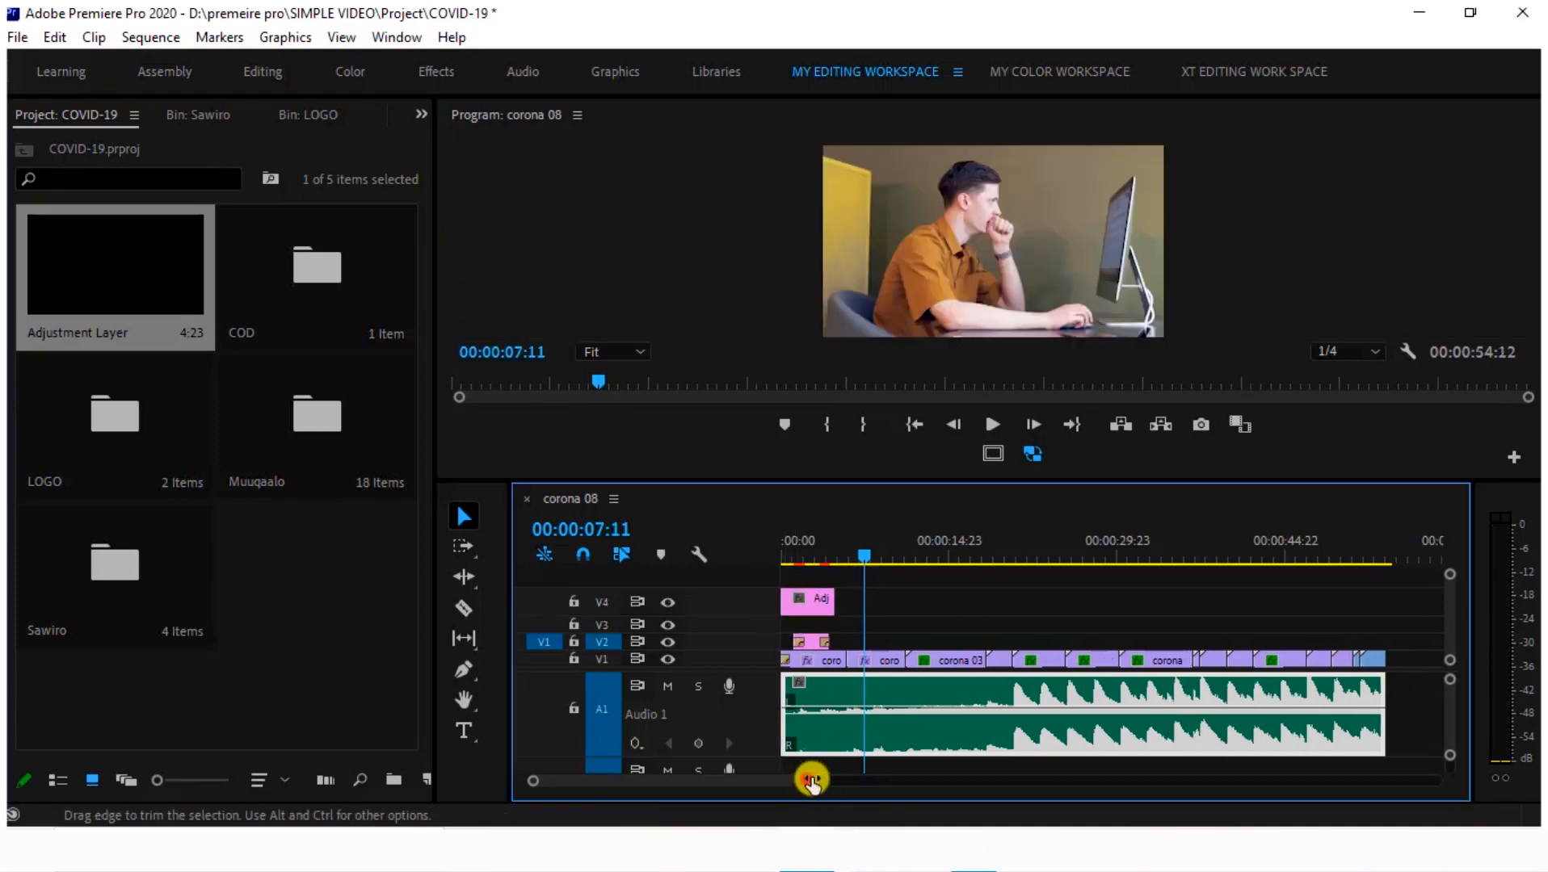
left_click_drag(808, 781, 997, 781)
left_click_drag(805, 598, 1000, 605)
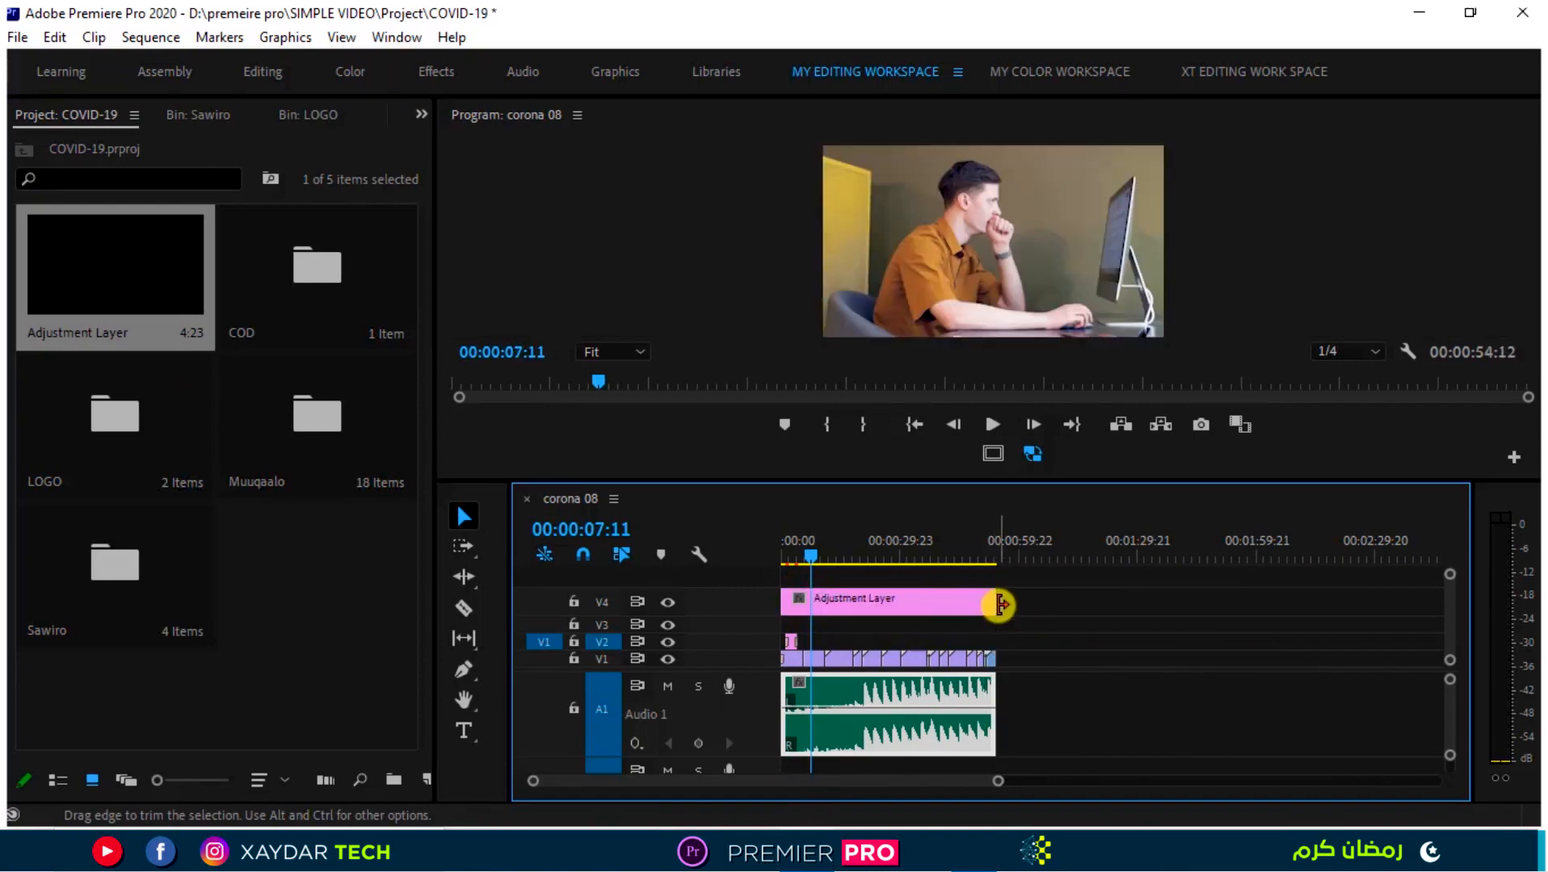
Select the adjustment layer on V4 and move the playhead to 00:00:01:04.
left_click(954, 564)
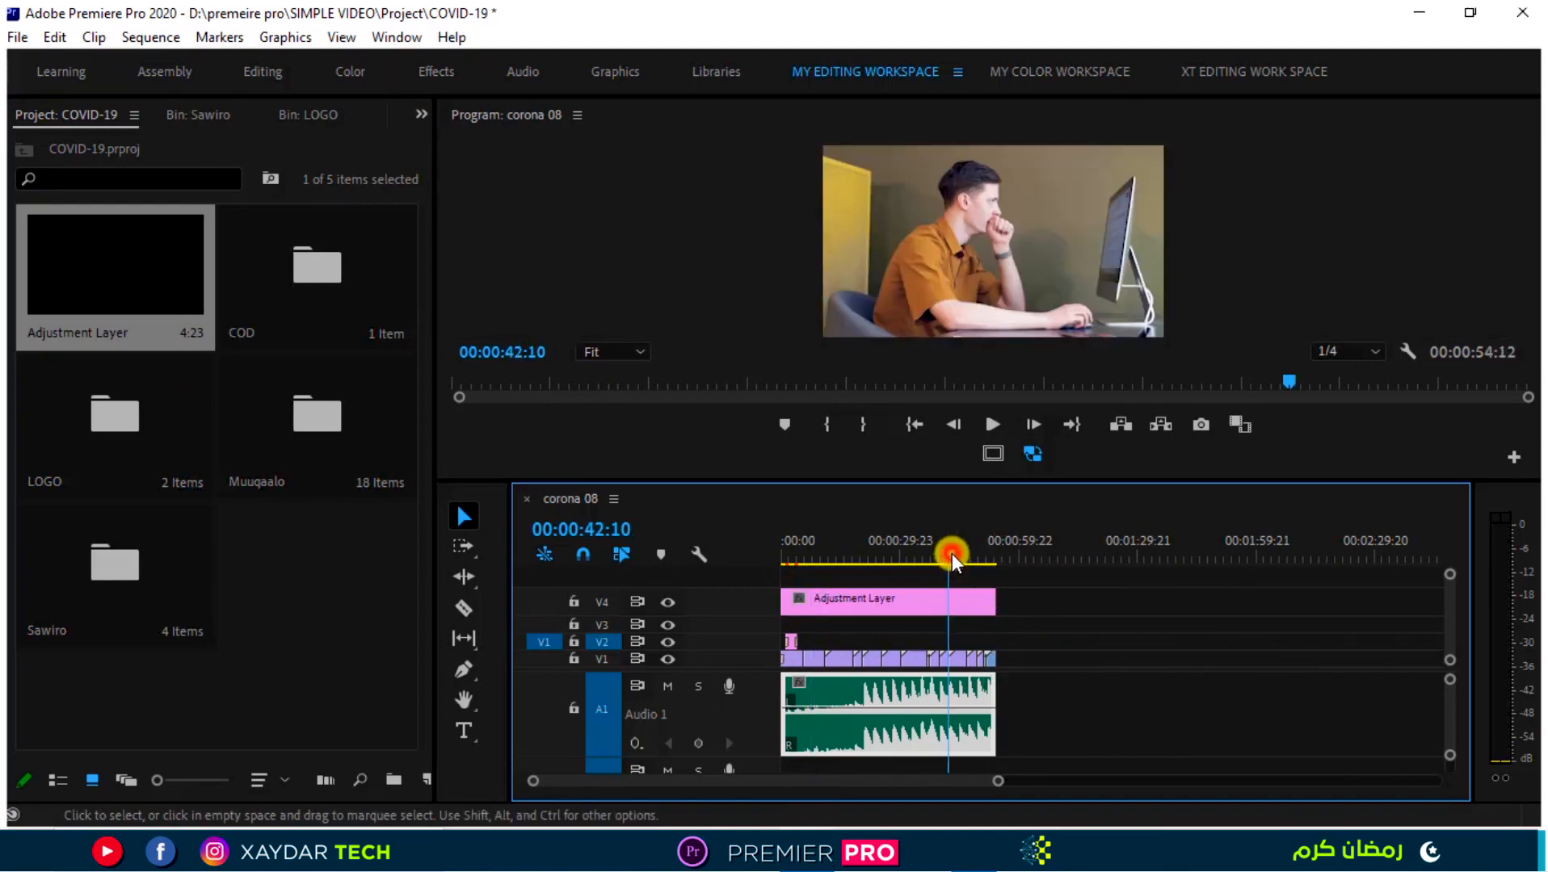
left_click(970, 602)
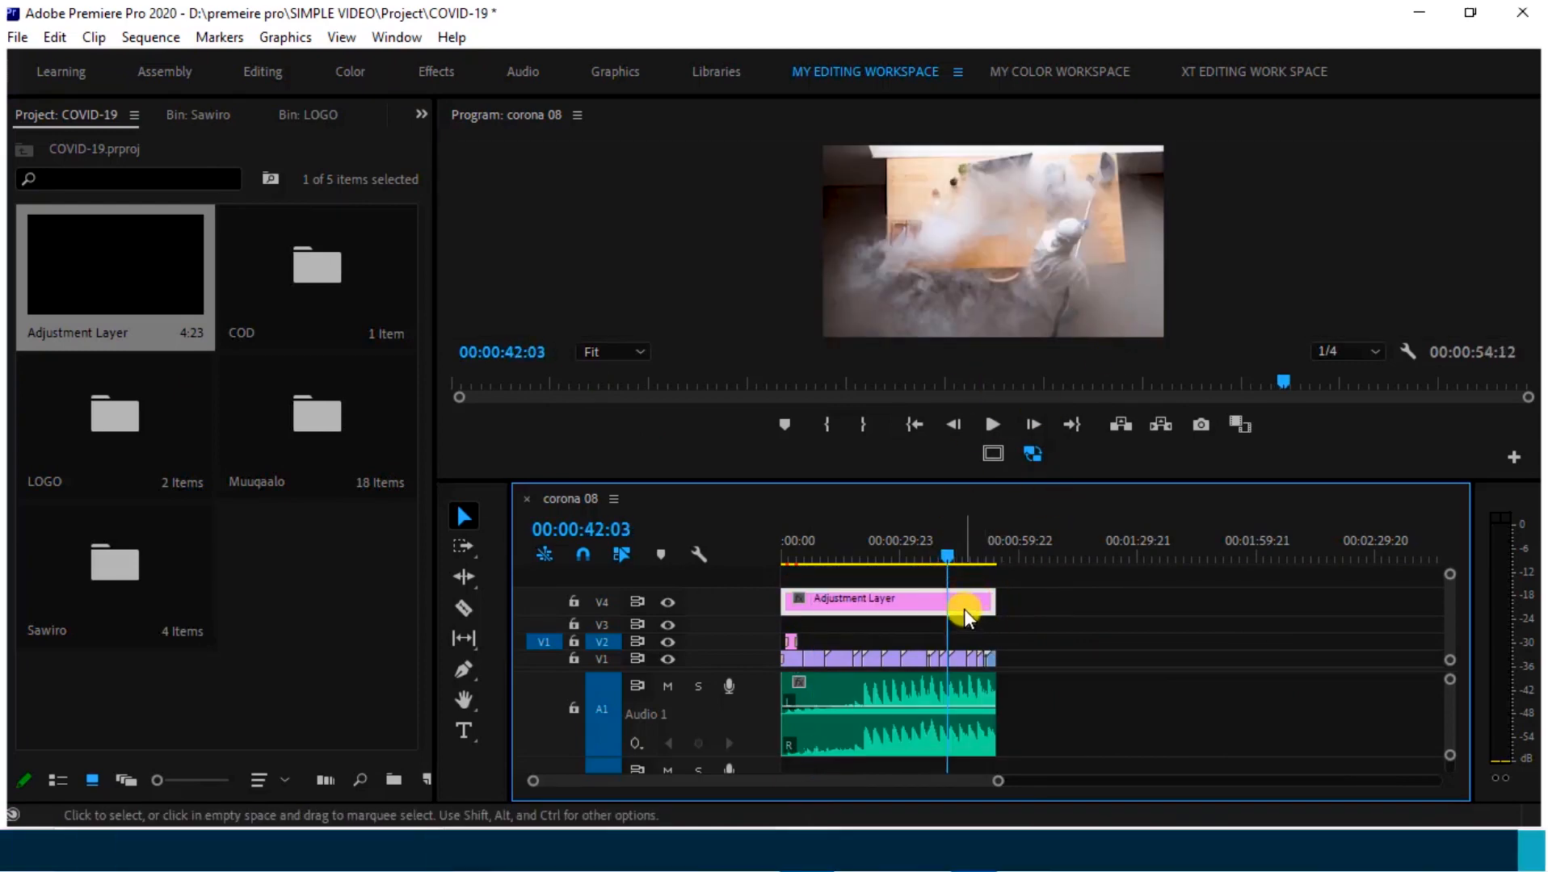
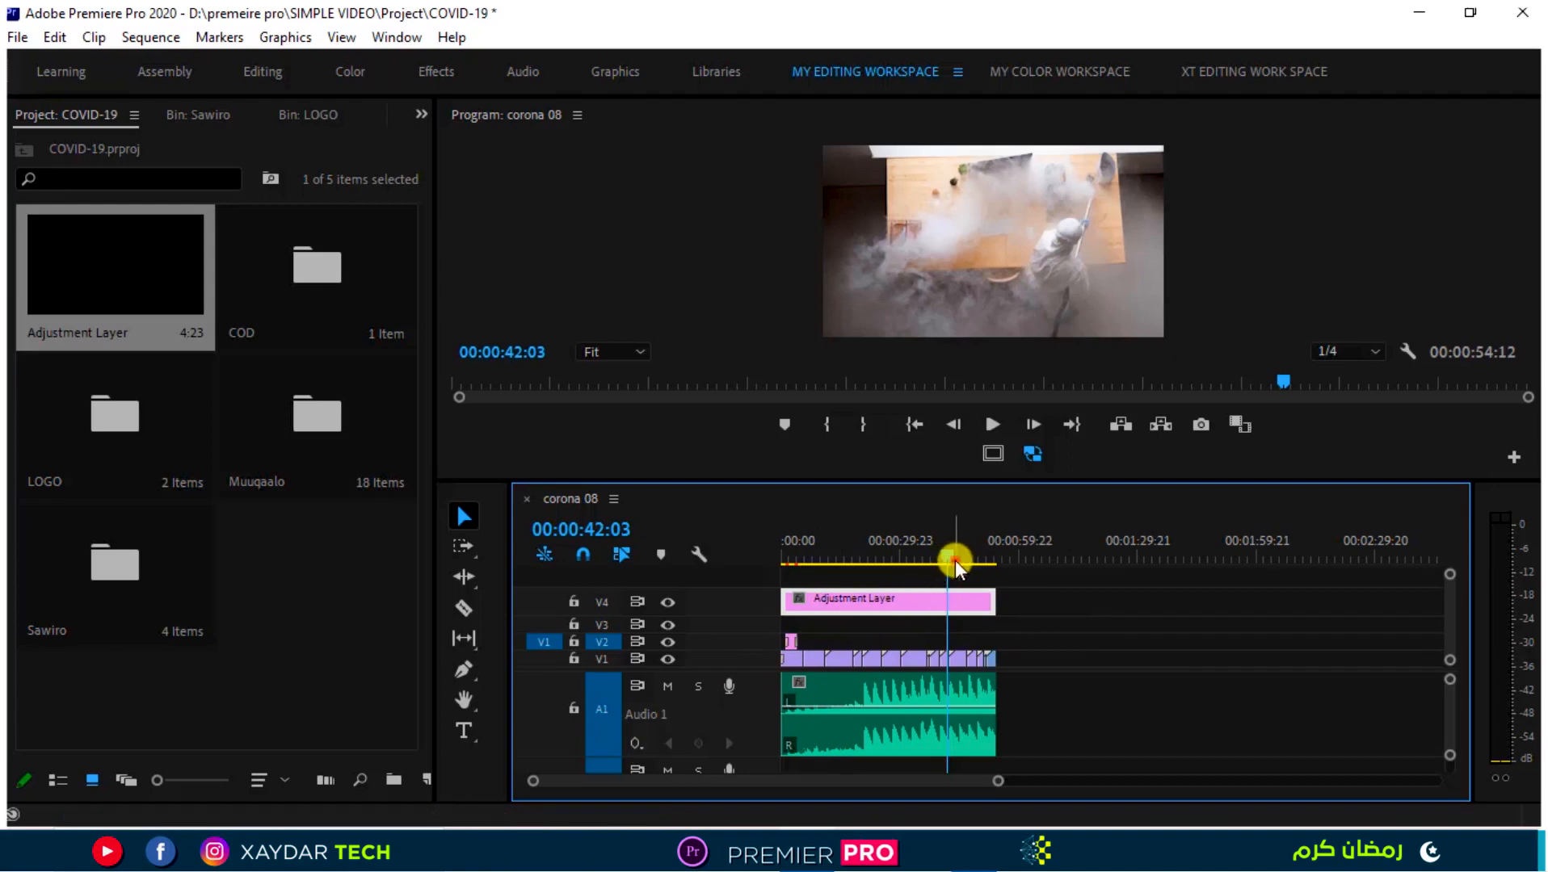
left_click_drag(955, 559, 801, 571)
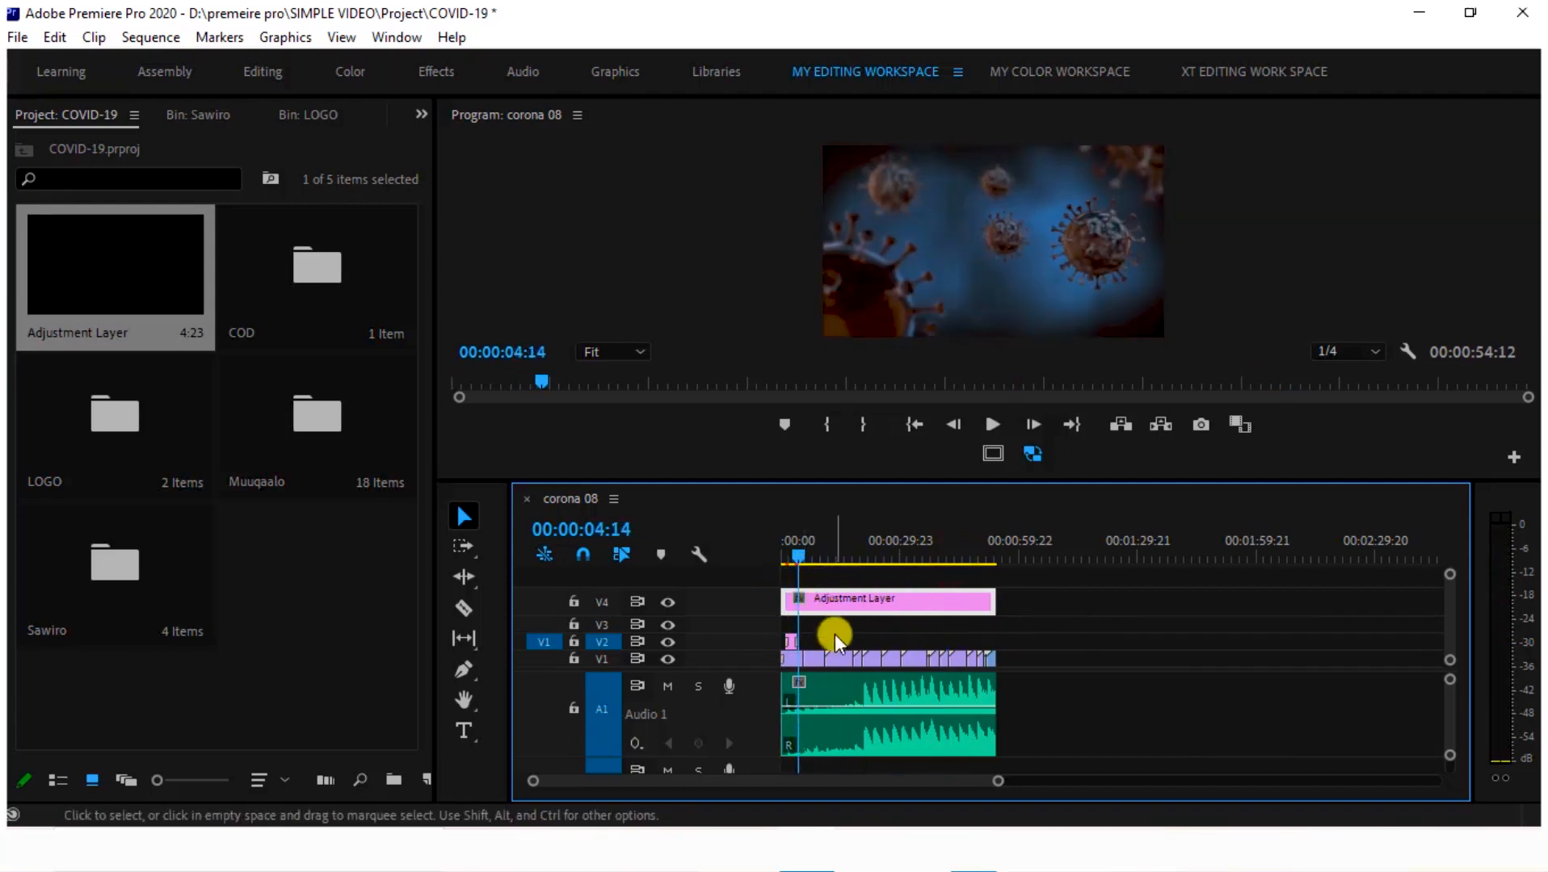
mouse_move(994, 607)
left_mouse_down()
mouse_move(804, 610)
mouse_move(996, 589)
left_mouse_up()
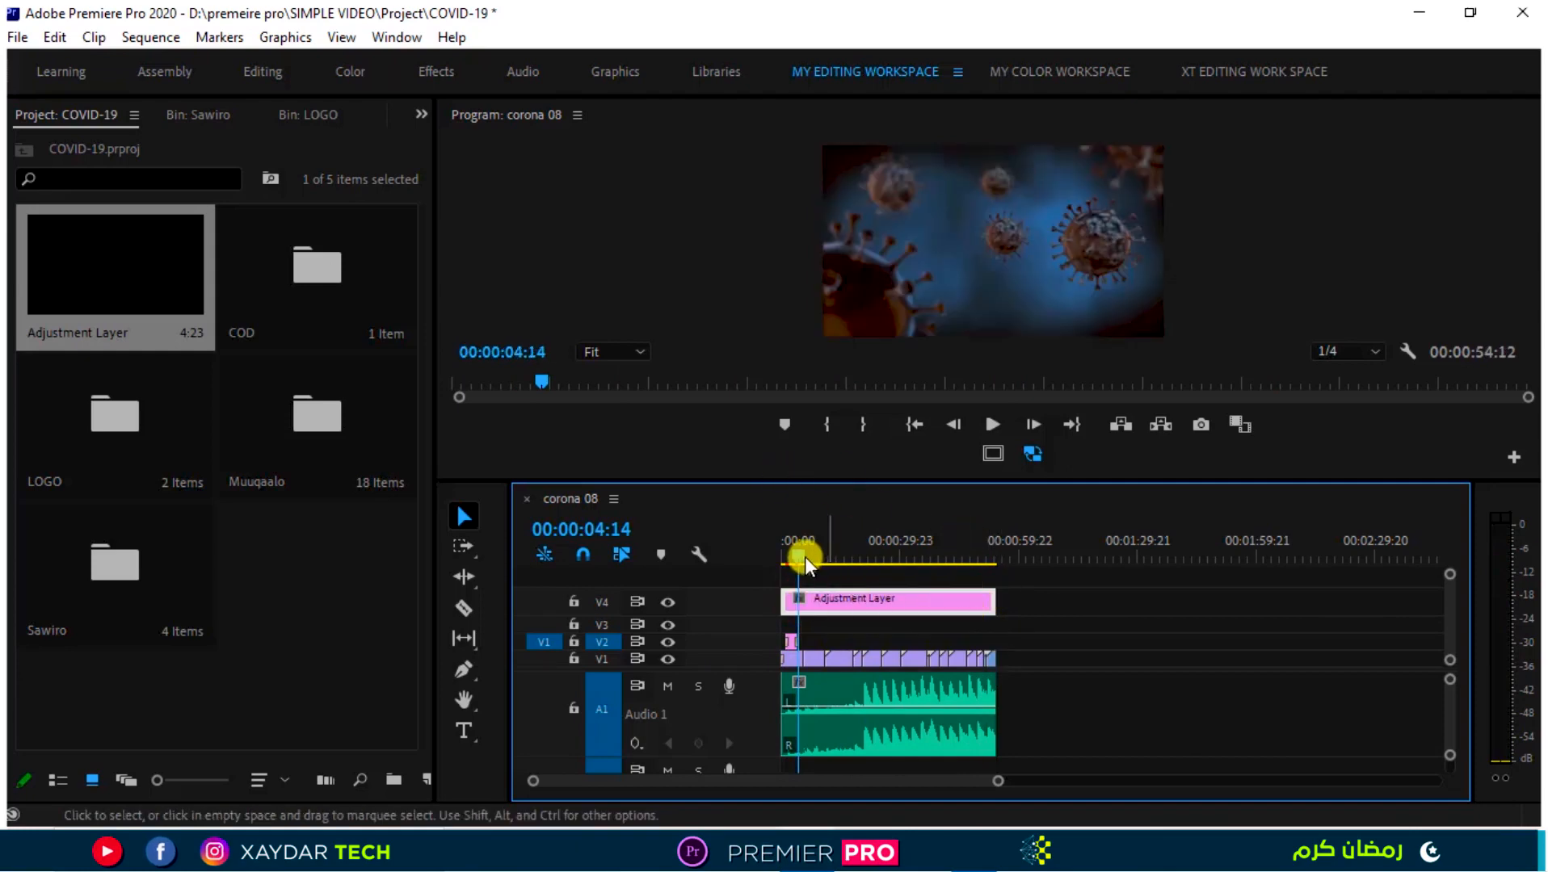
left_click_drag(797, 559, 784, 564)
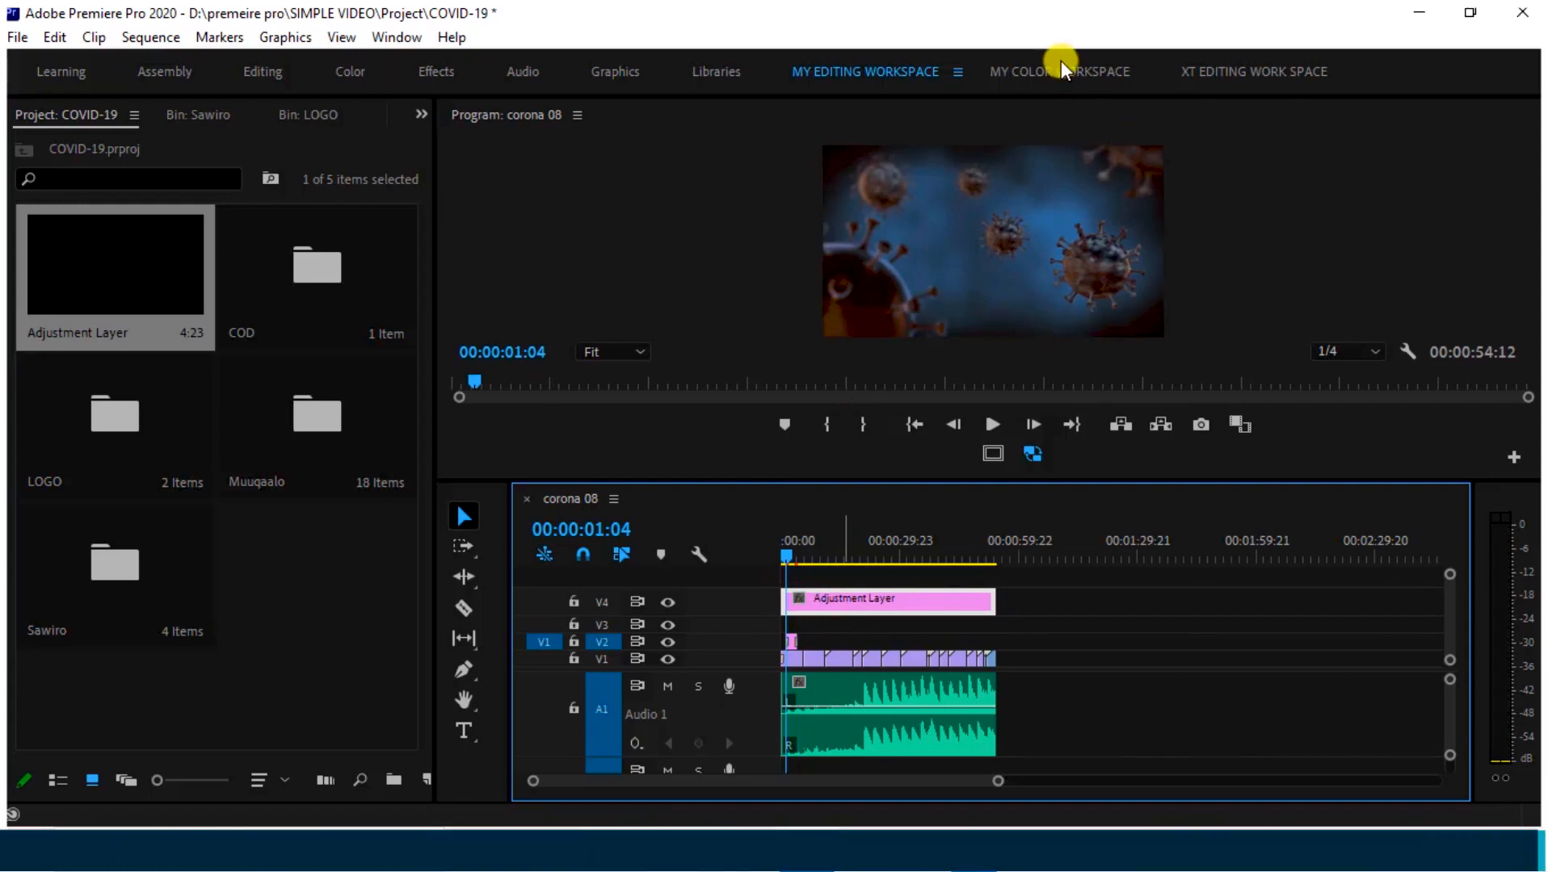
Search the effects for GRID and apply the Grid video effect to the adjustment layer on V4.
left_click(419, 112)
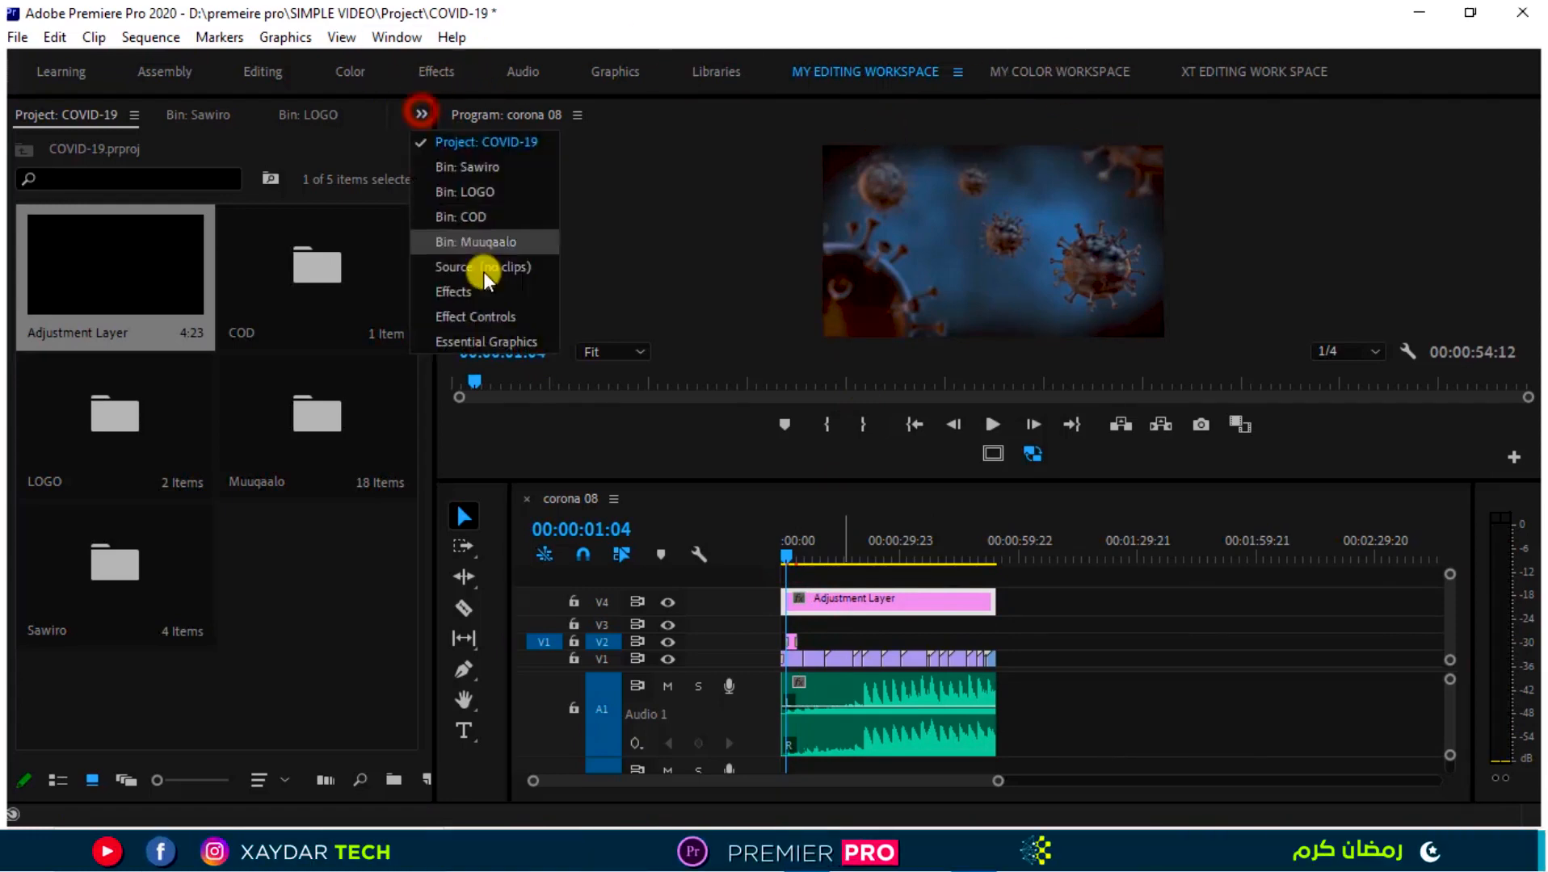
left_click(479, 273)
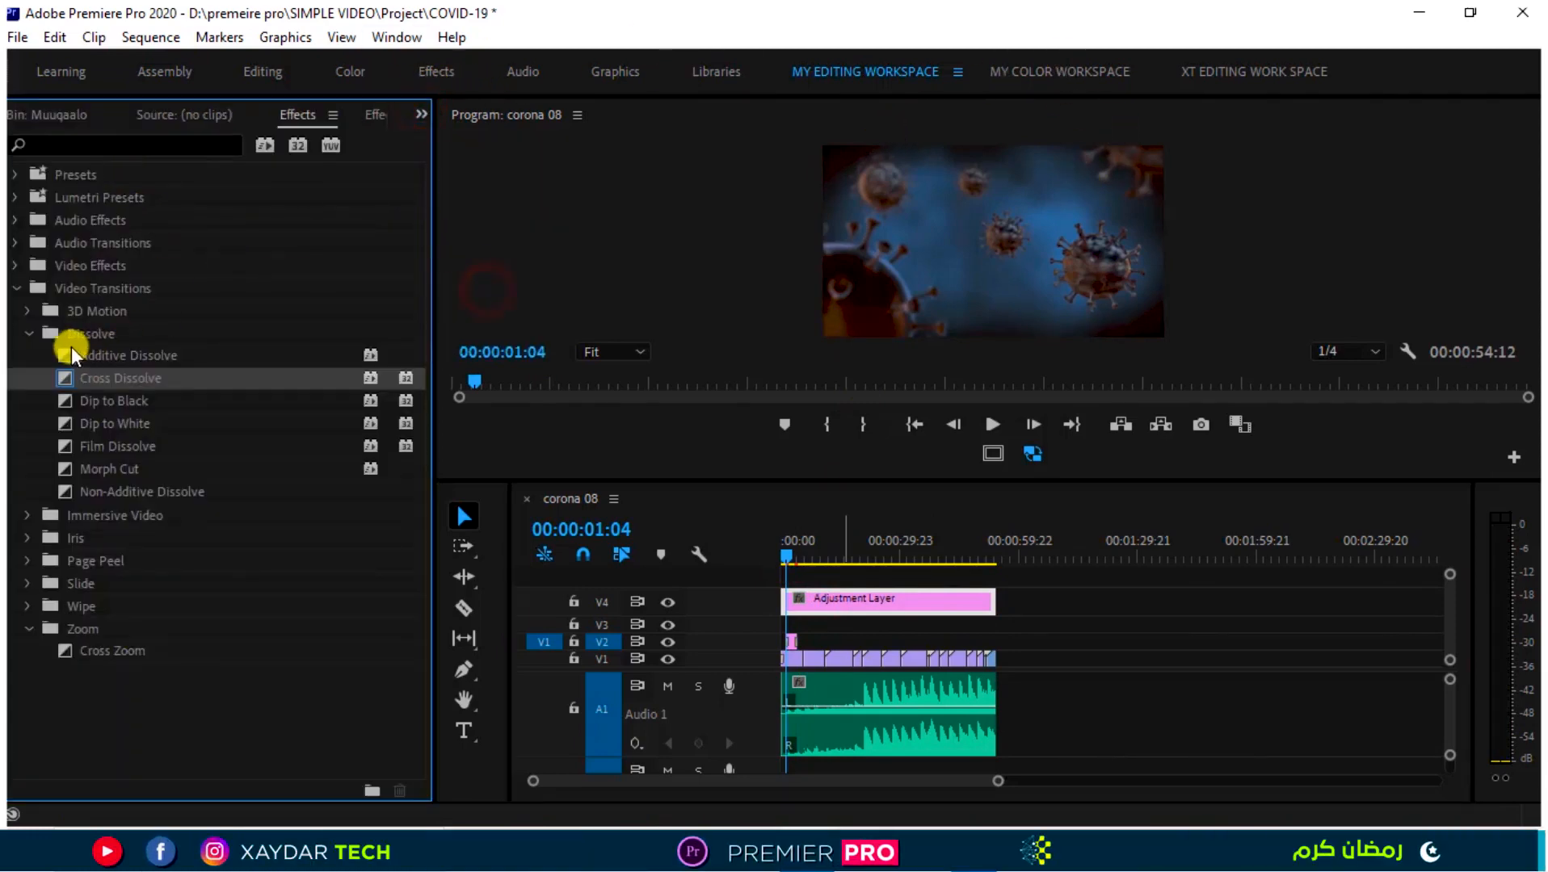
left_click(30, 334)
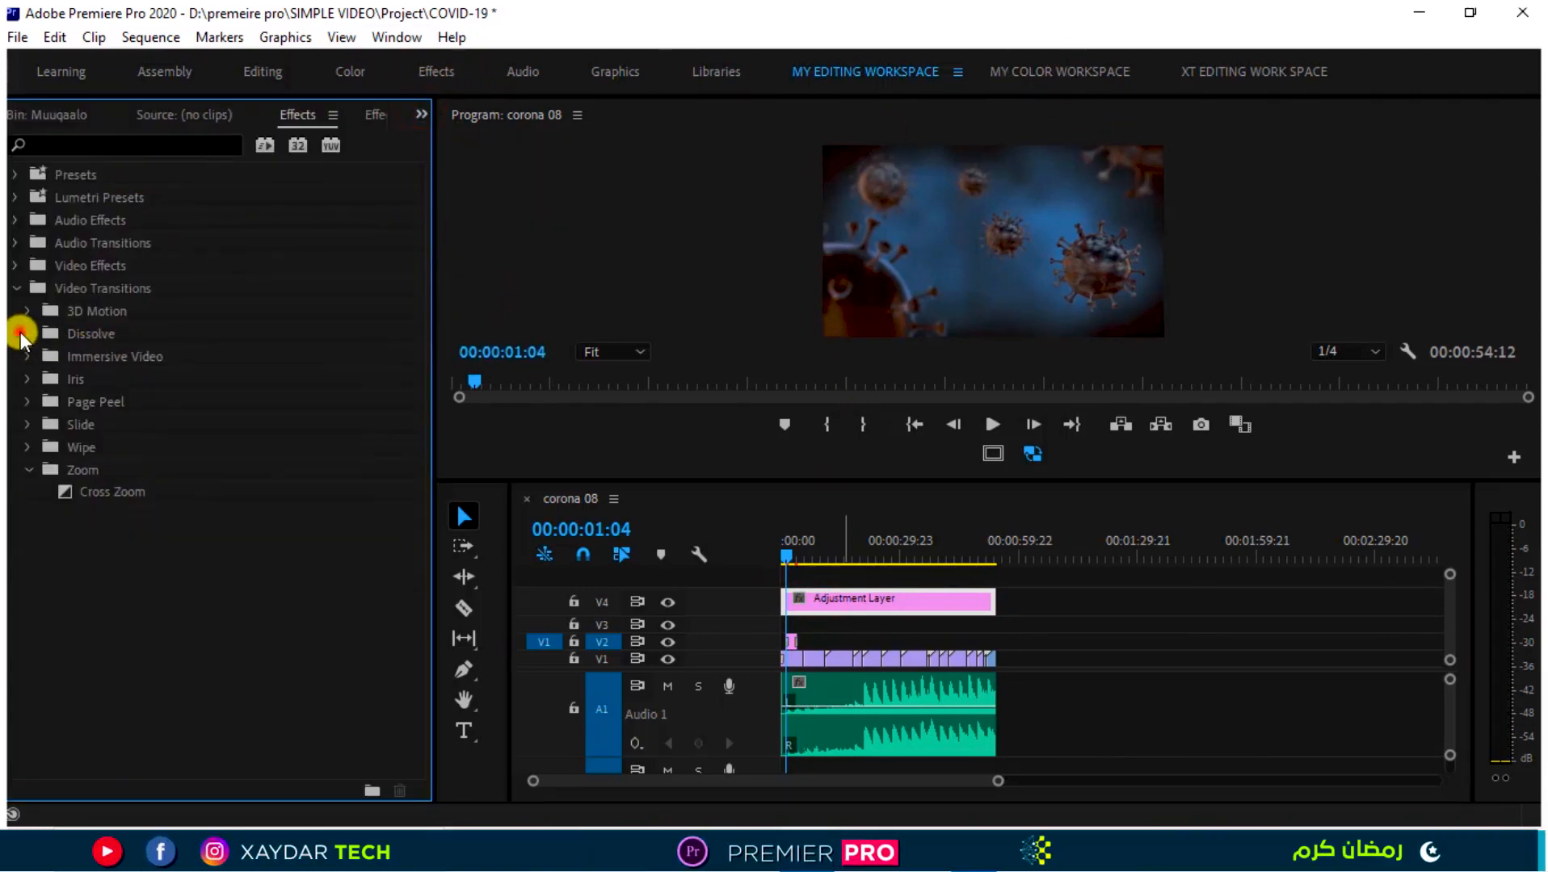
left_click(16, 289)
left_click(74, 149)
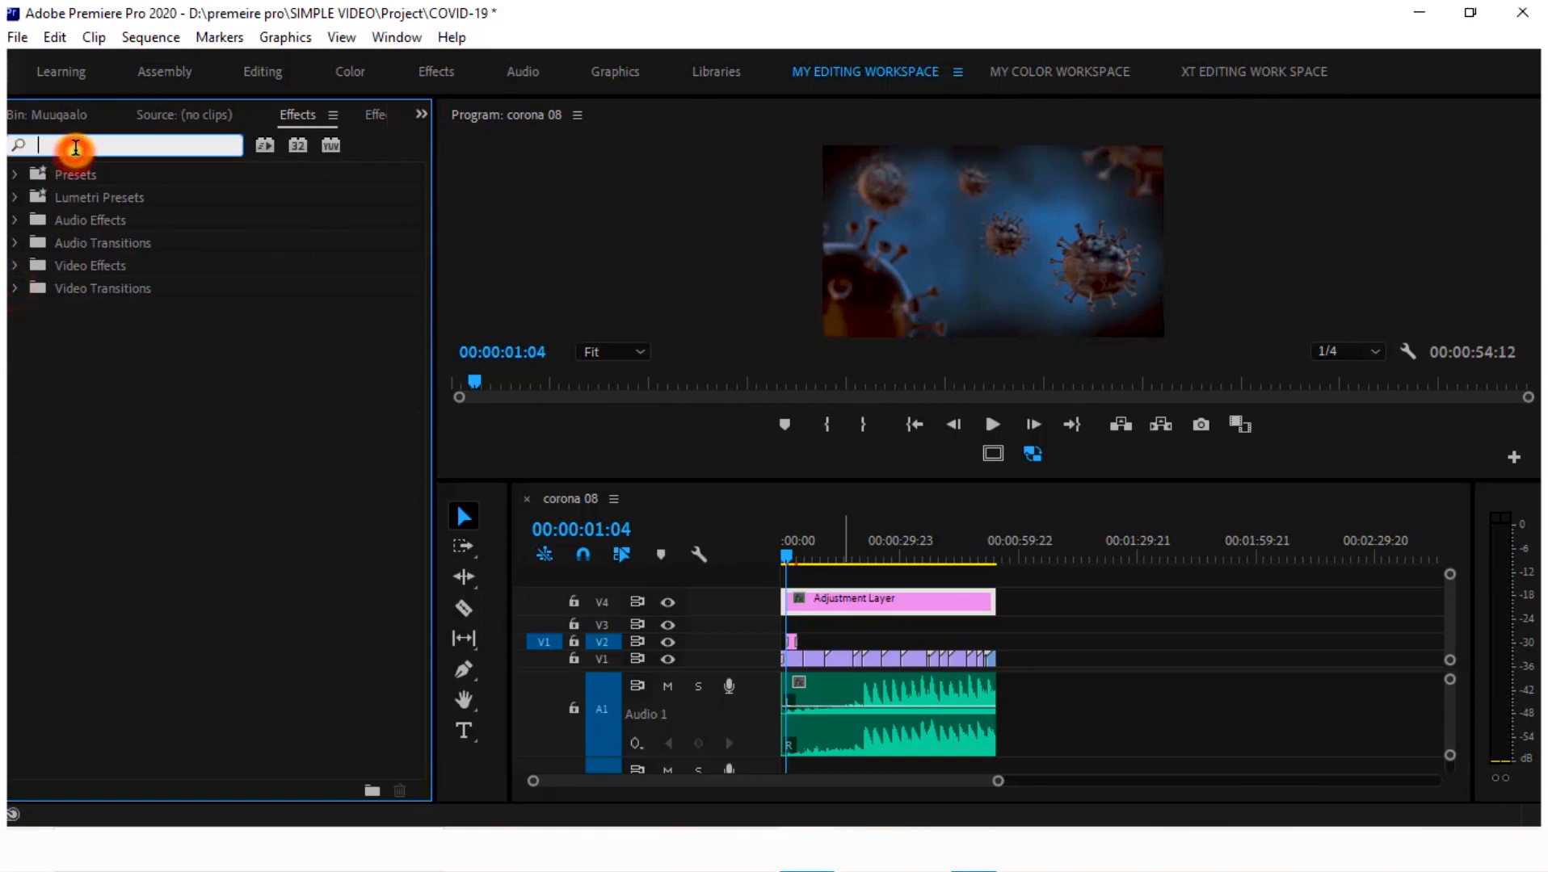
type("GRID")
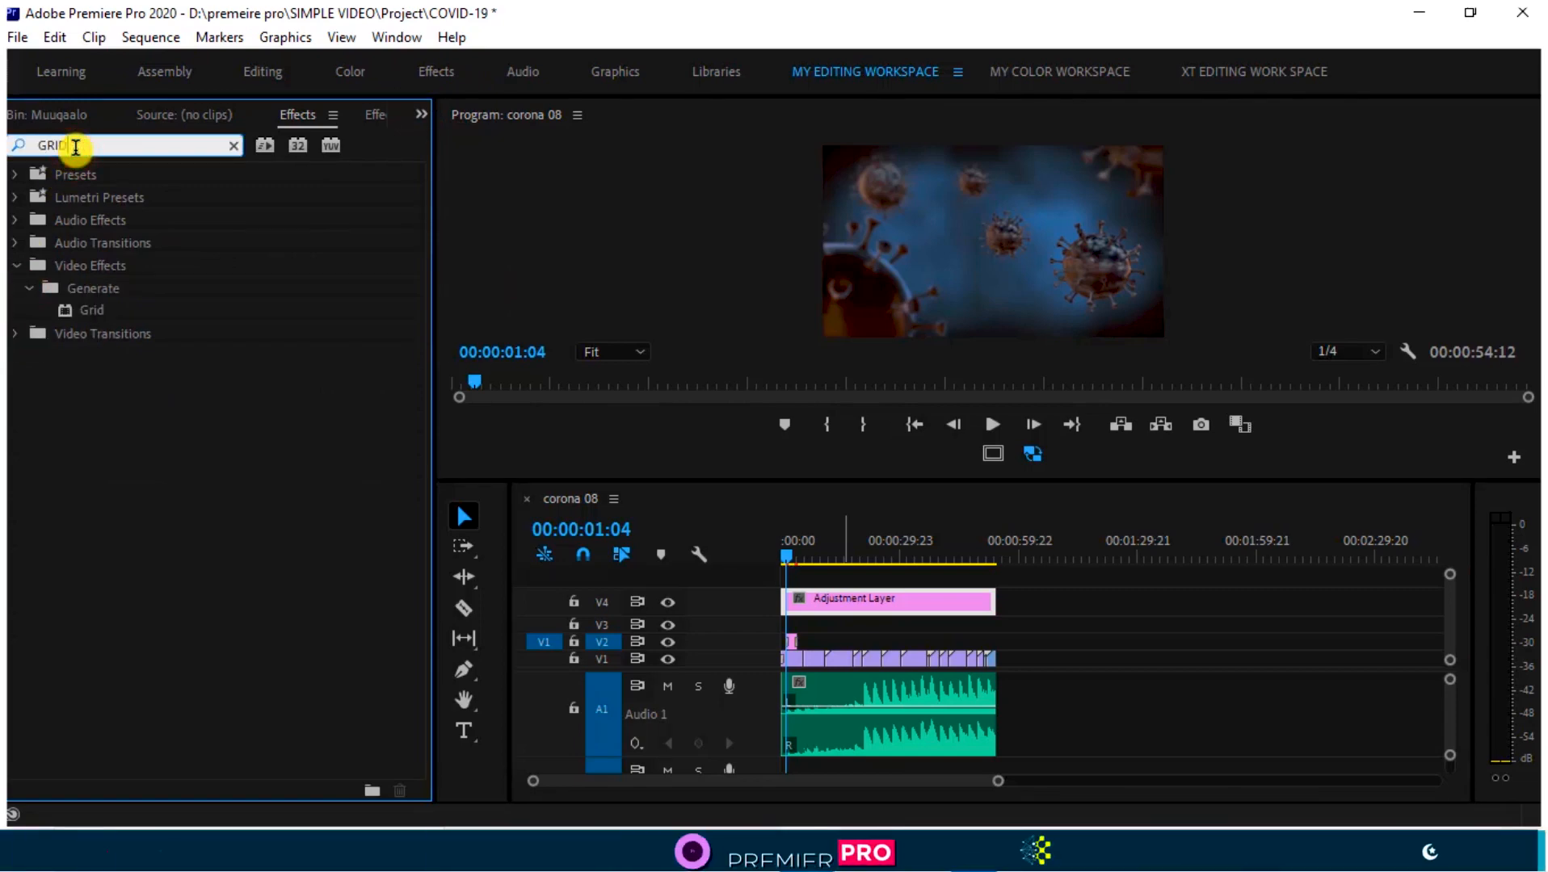
left_click(103, 309)
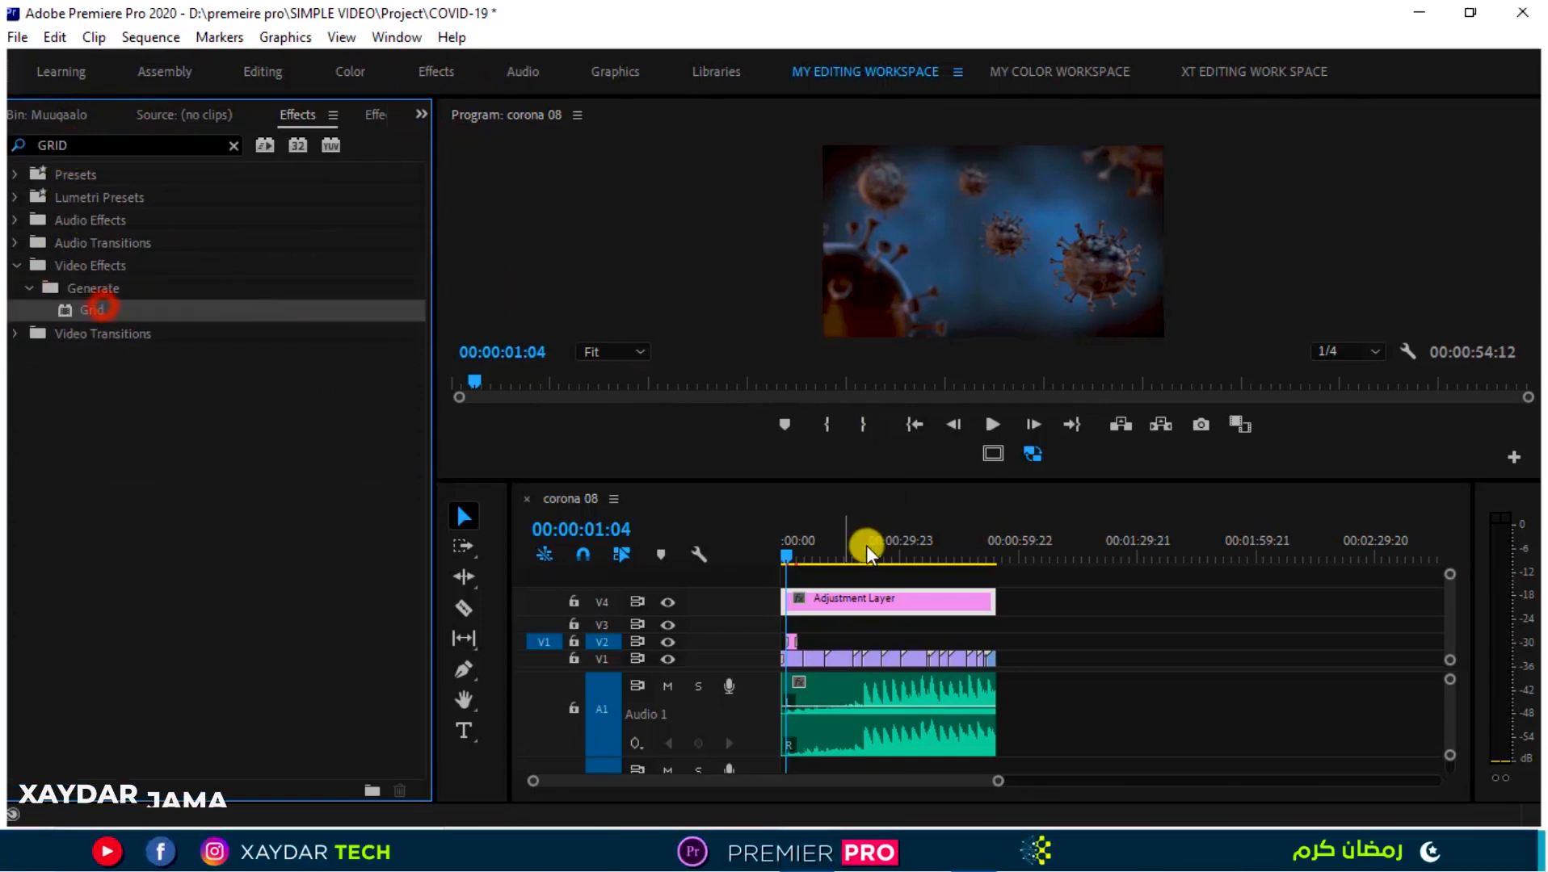
left_click_drag(829, 604, 832, 610)
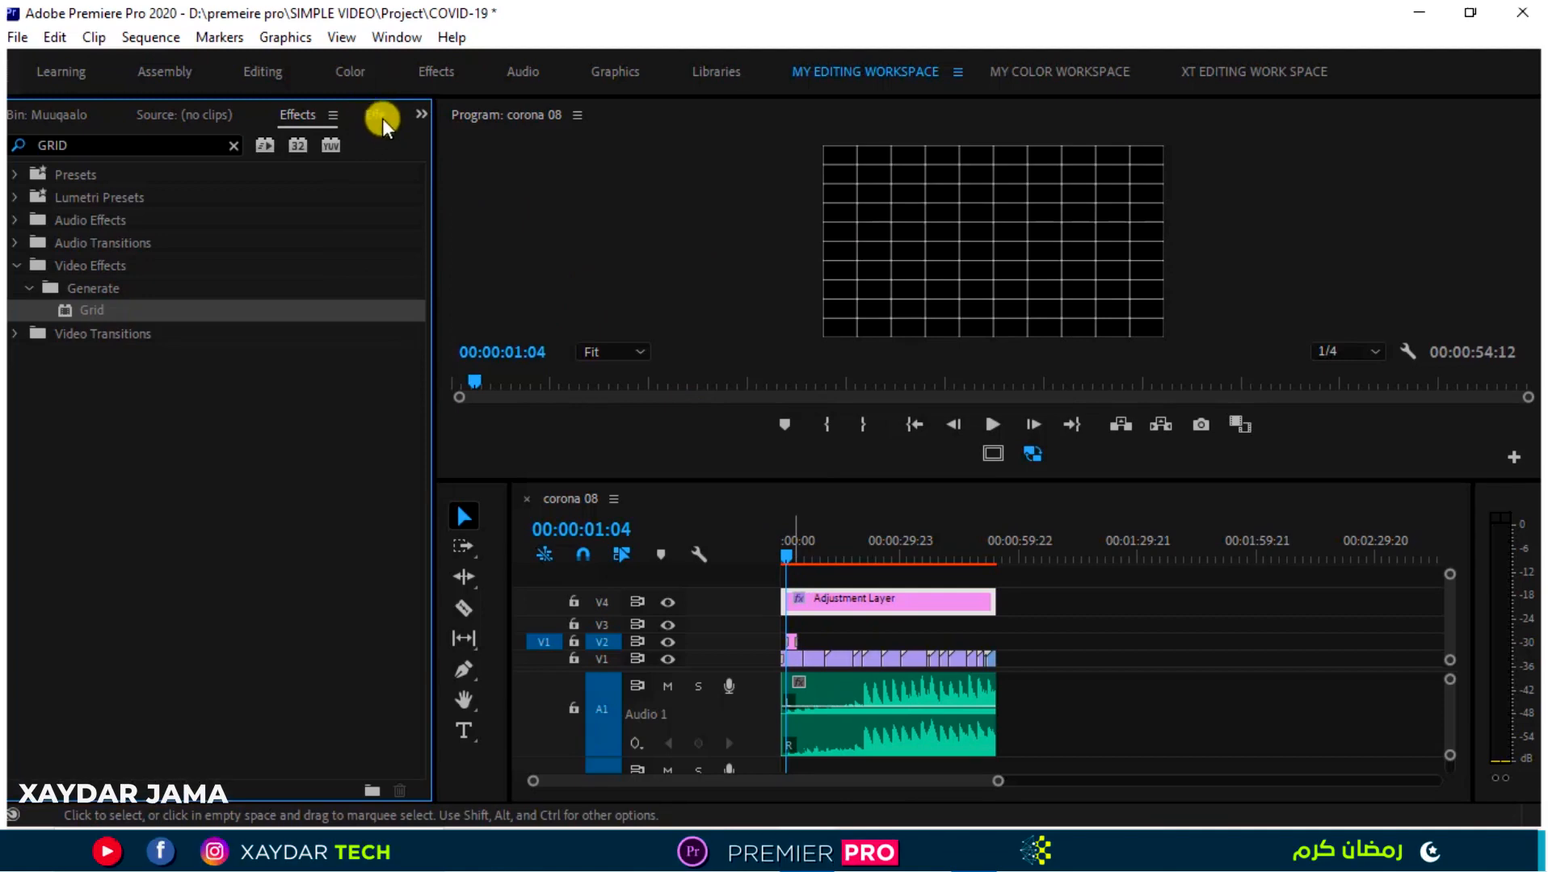
Set the anchor of the adjustment layer's Grid effect to 0, 0.
left_click(421, 114)
left_click(495, 319)
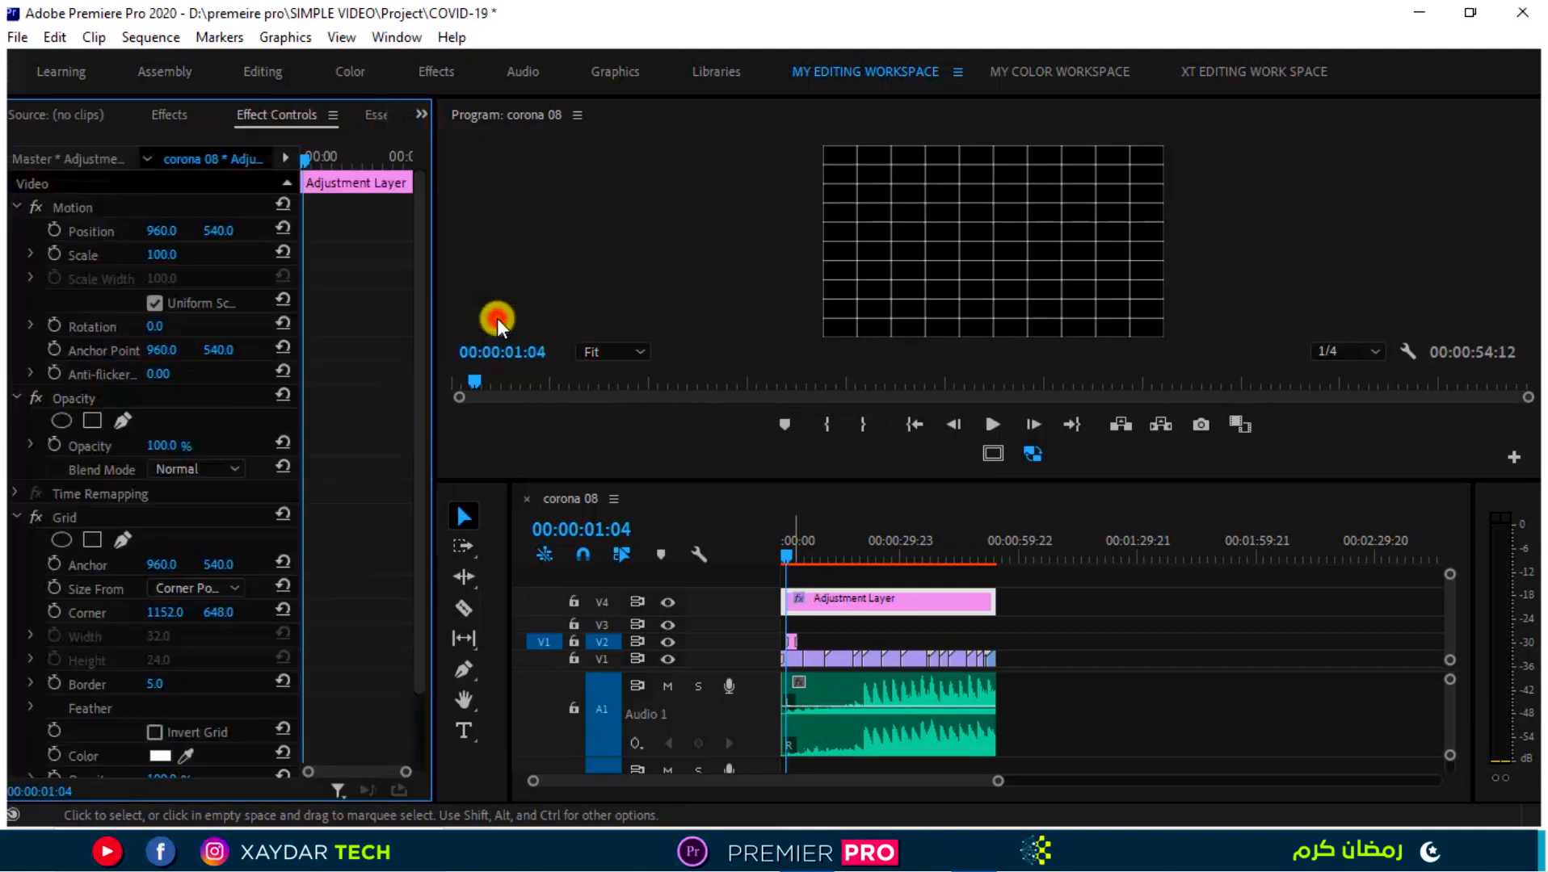
scroll(167, 564, "down", 3)
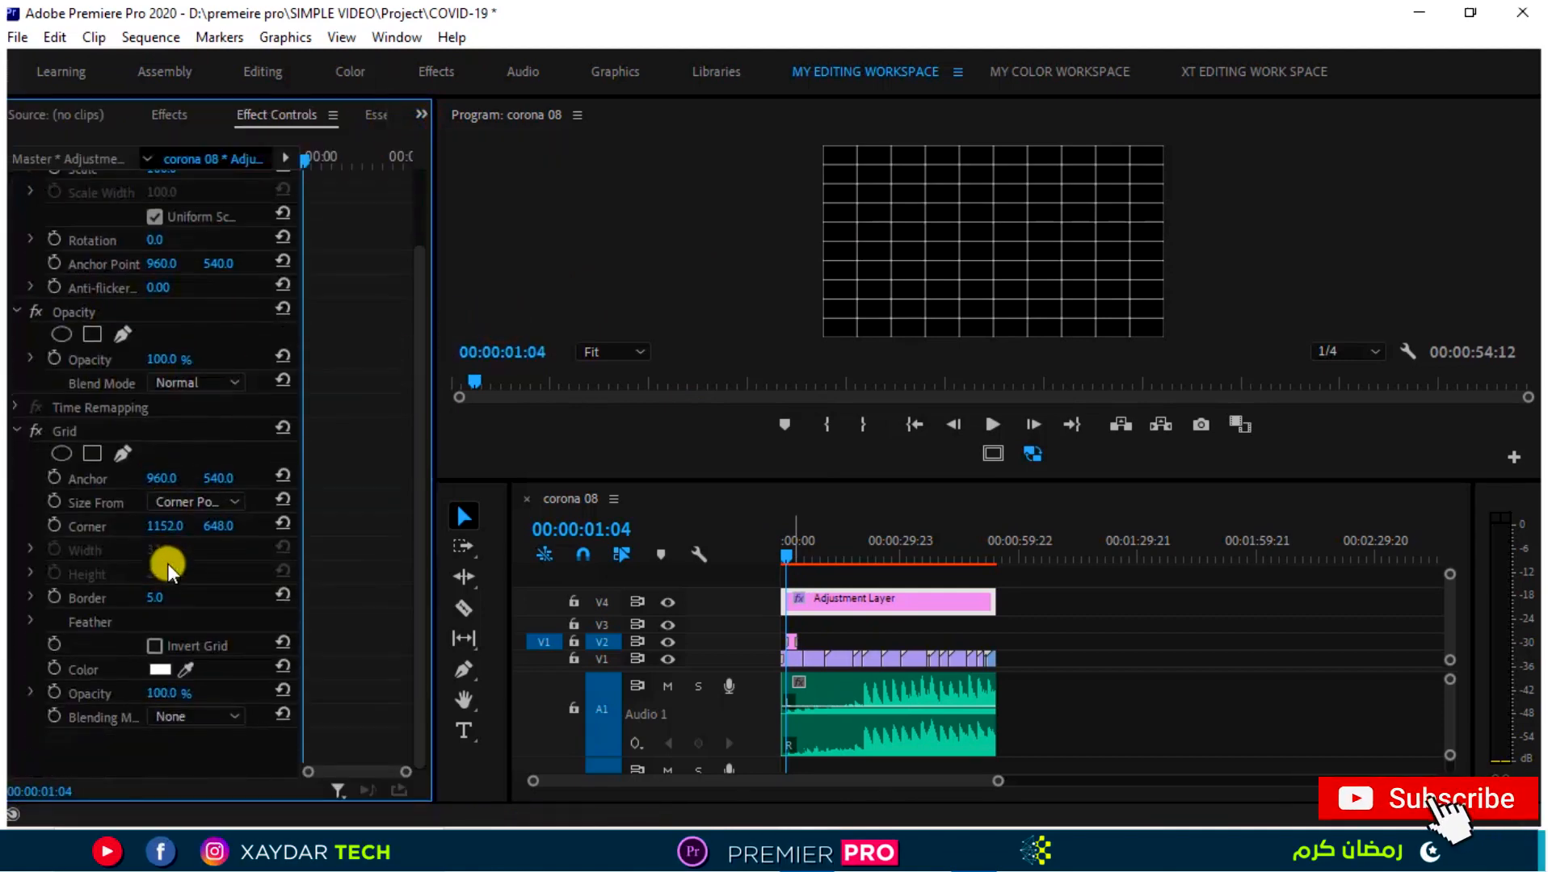
left_click(69, 431)
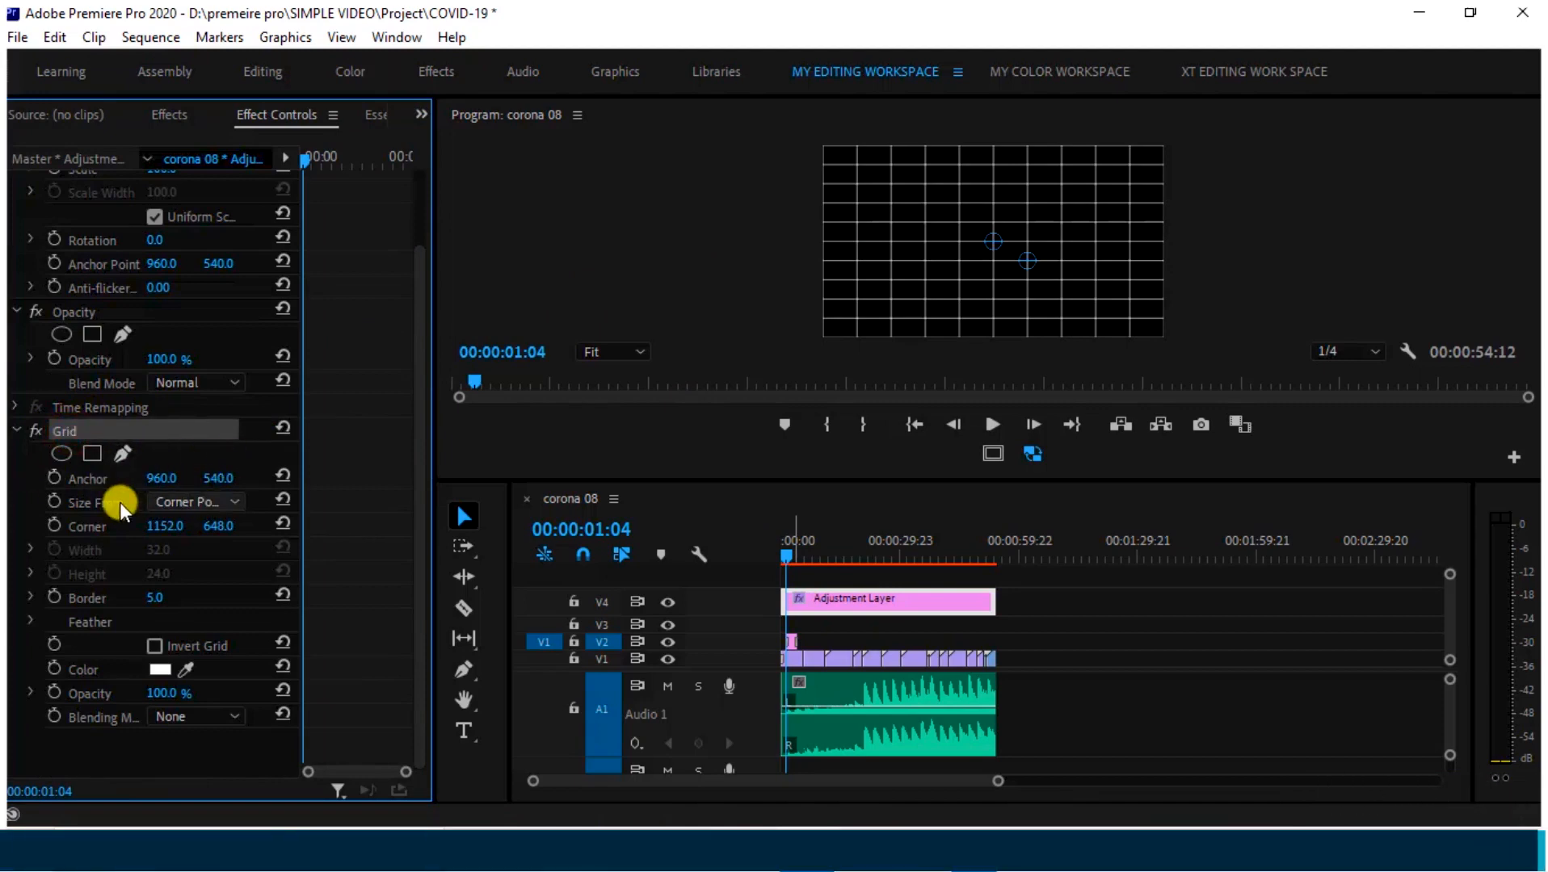
left_click(156, 477)
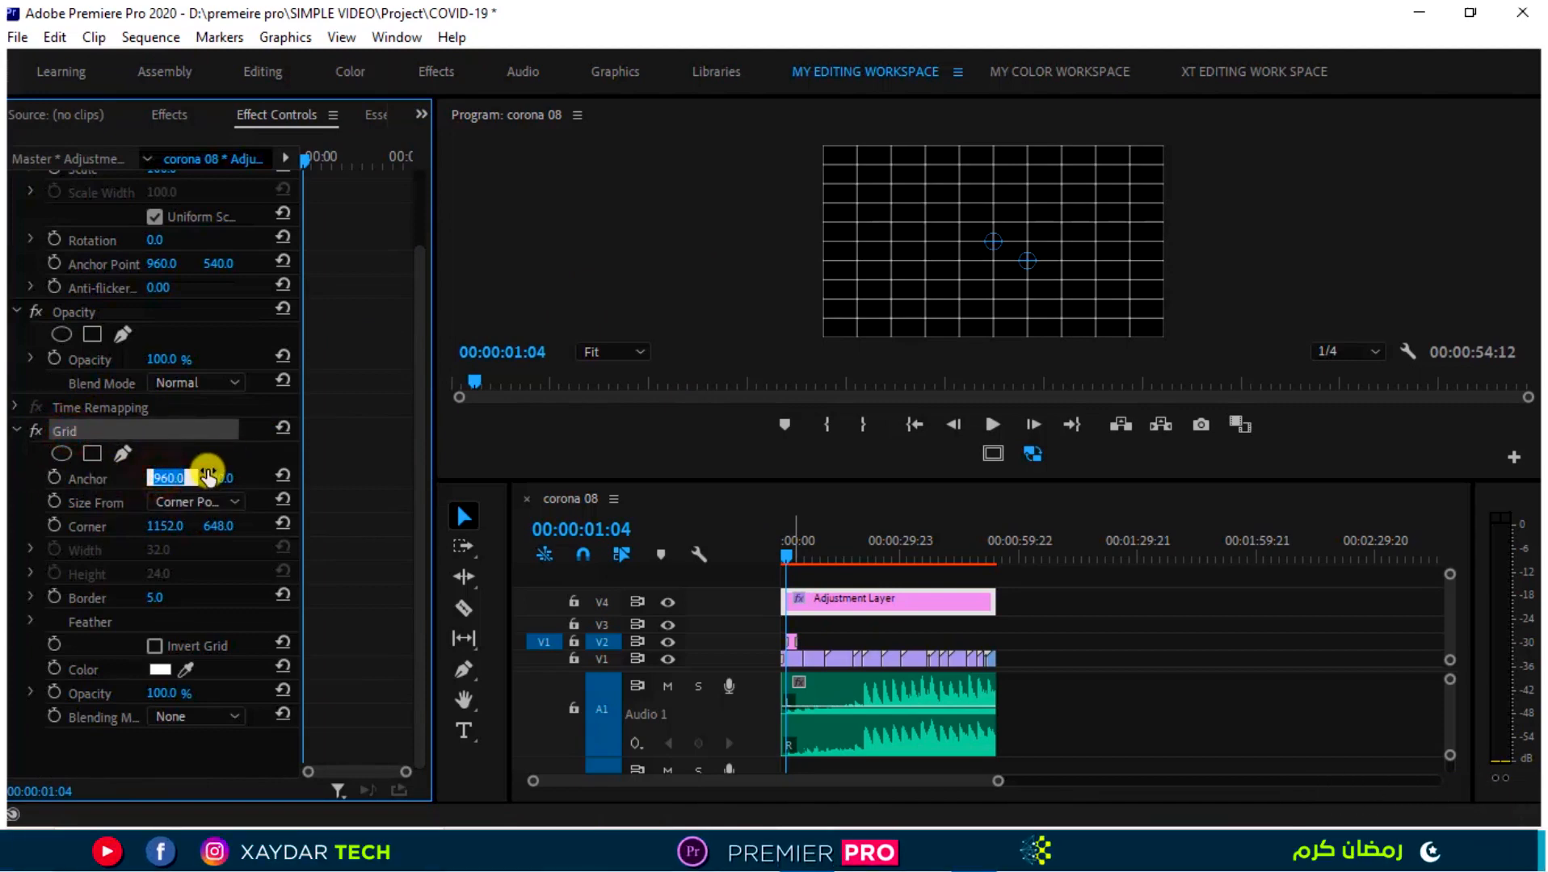
type("0")
left_click(223, 478)
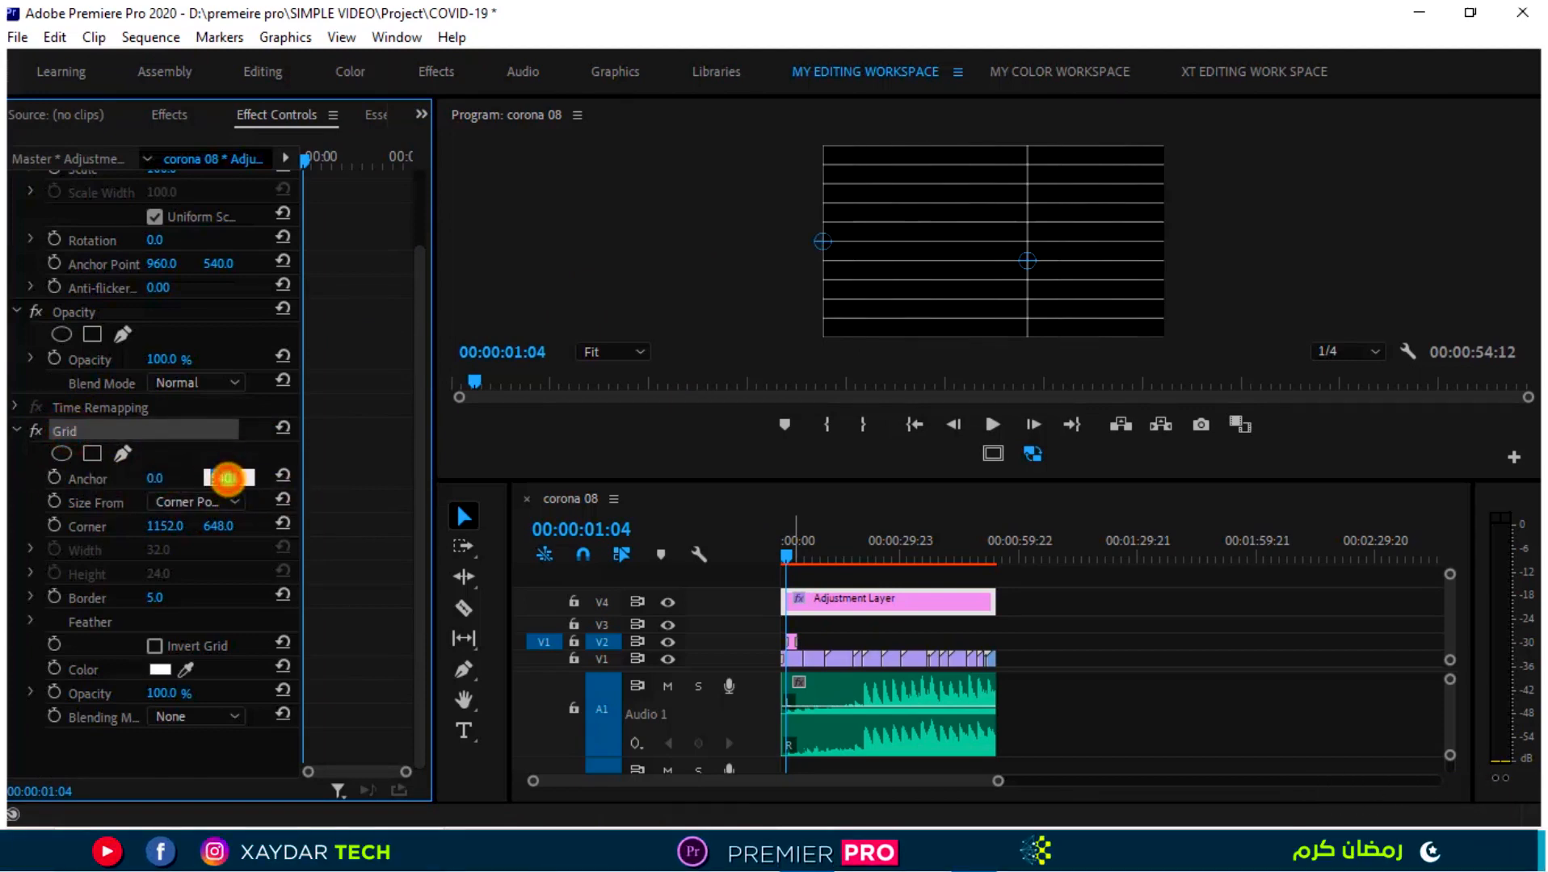
type("0")
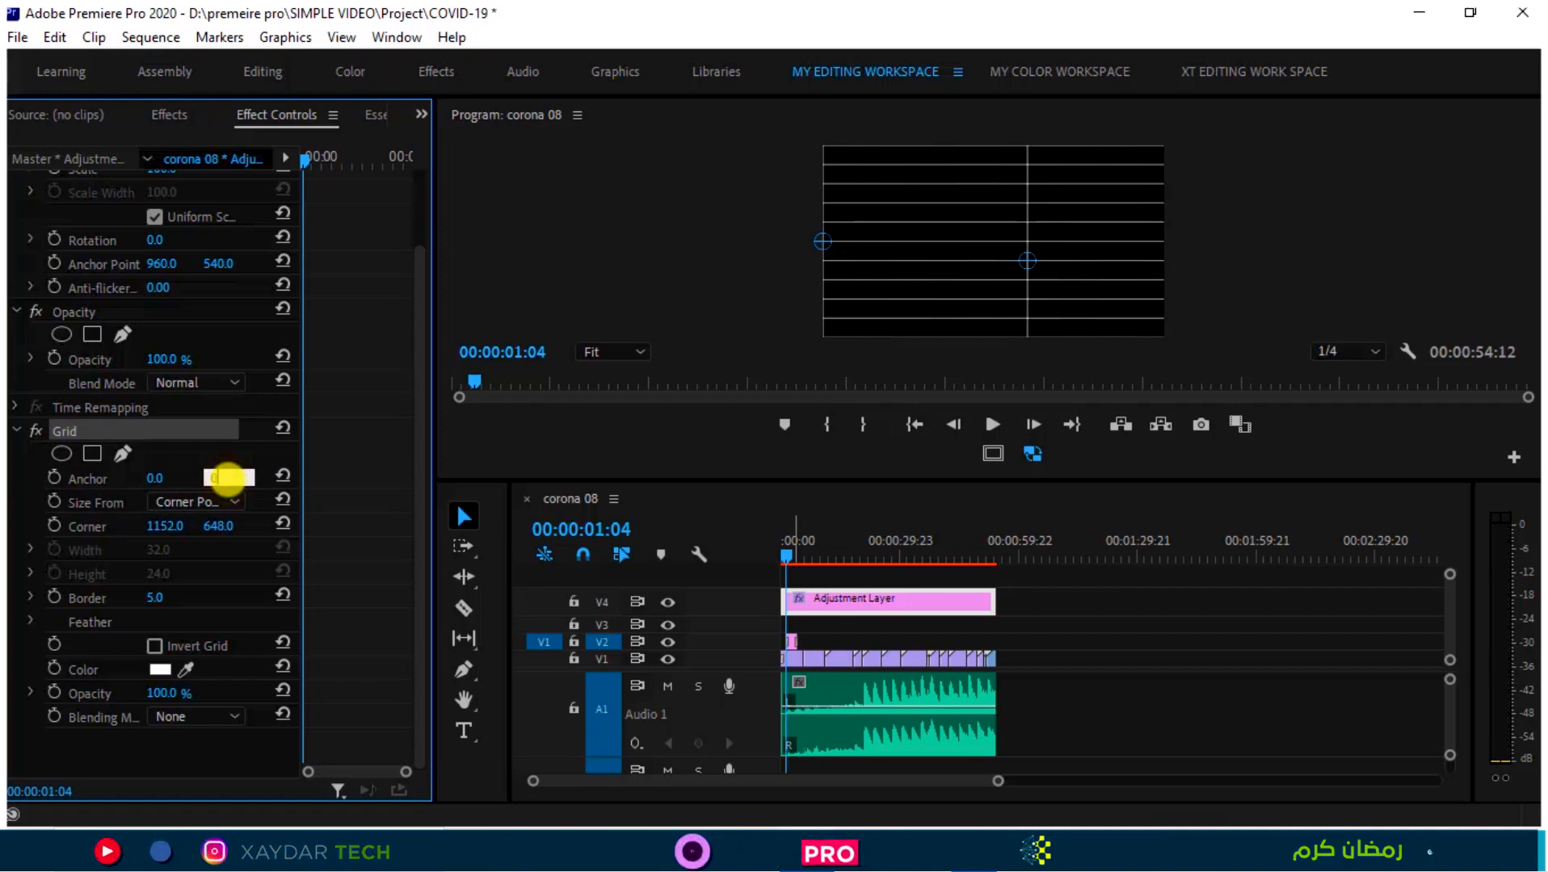
left_click(258, 463)
Size the grid from Width & Height Sliders, with a width of 1920 and a height of 1080.
left_click(210, 501)
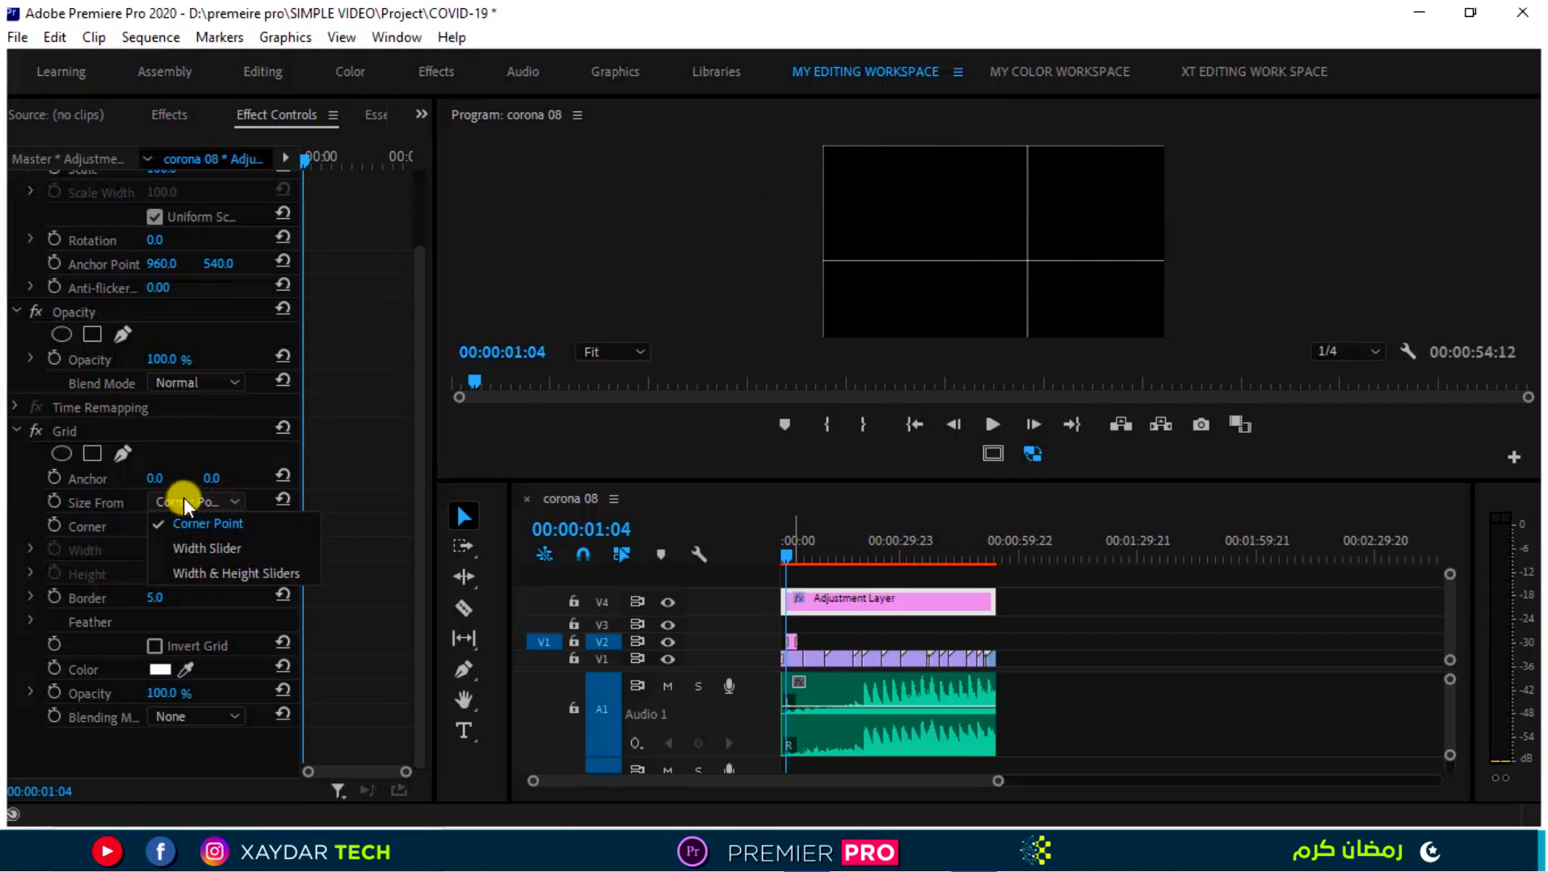
left_click(252, 574)
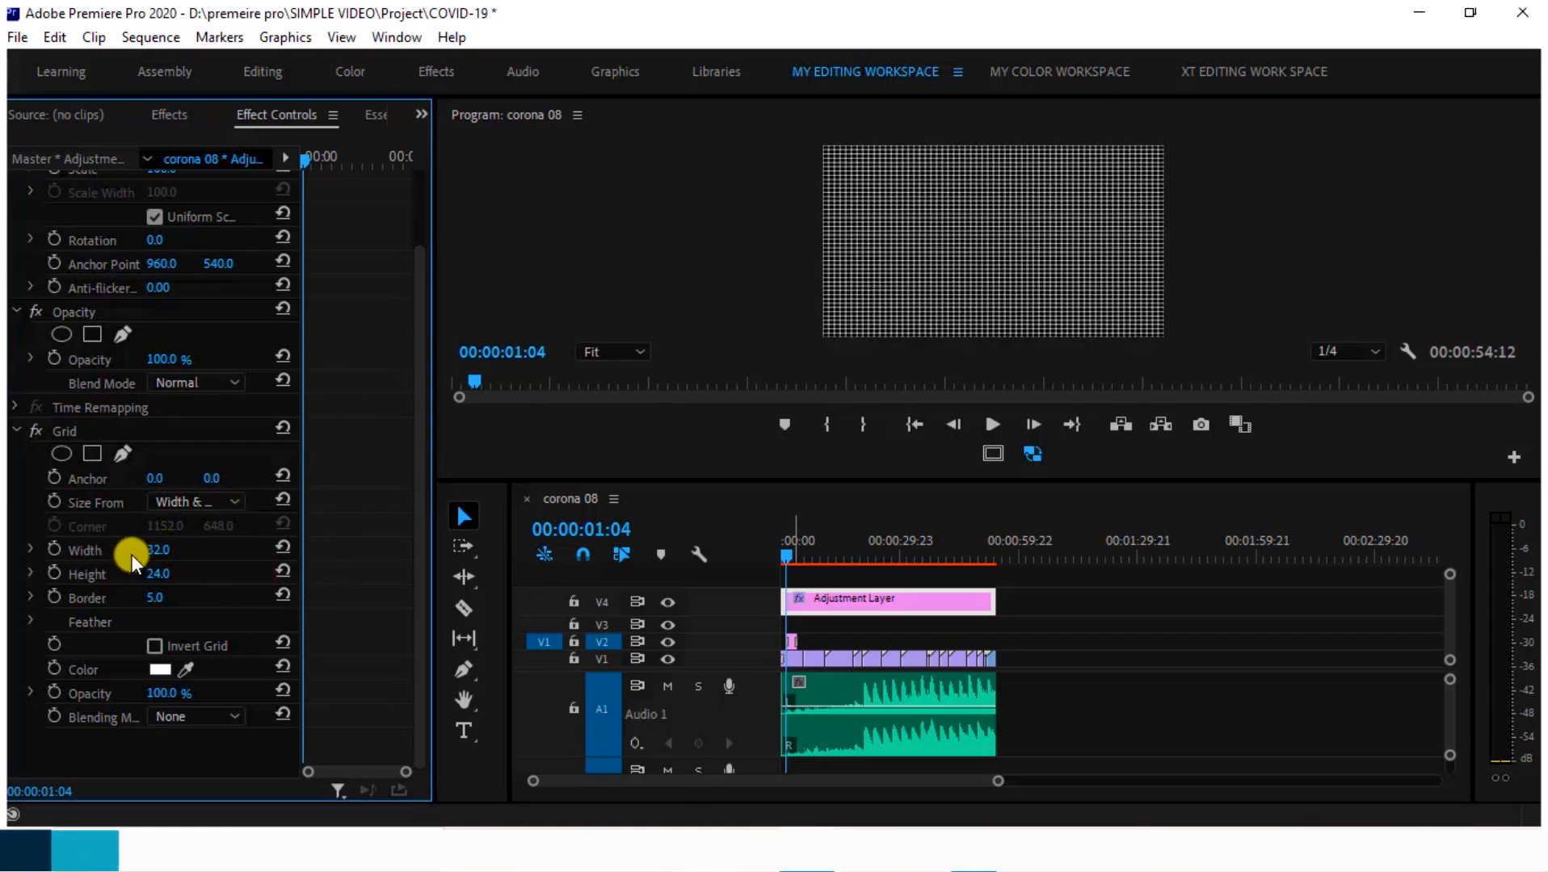
left_click(158, 550)
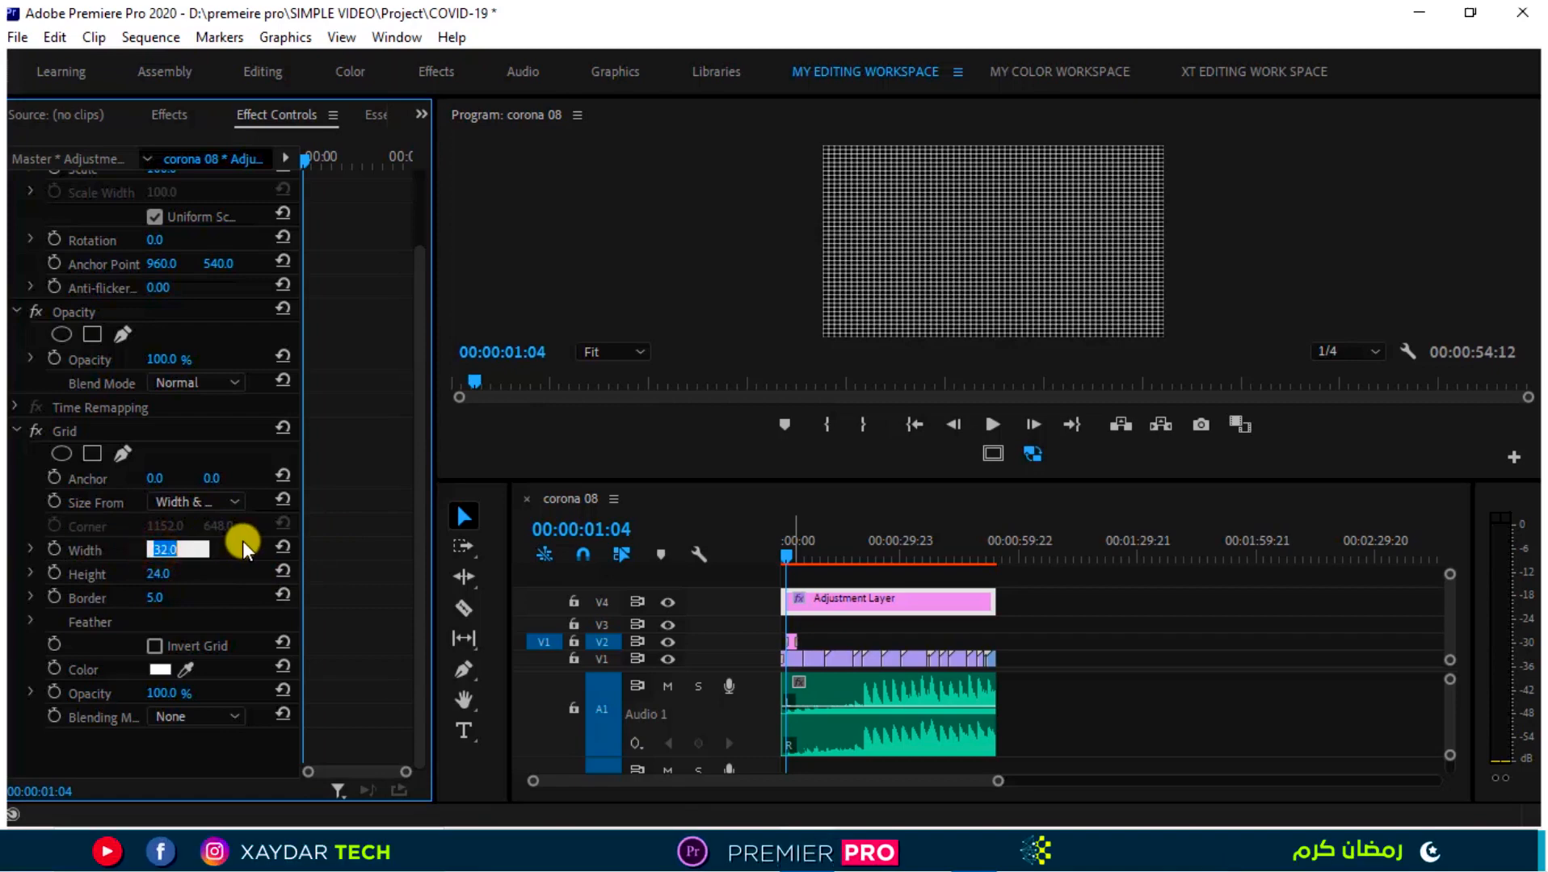
type("1920")
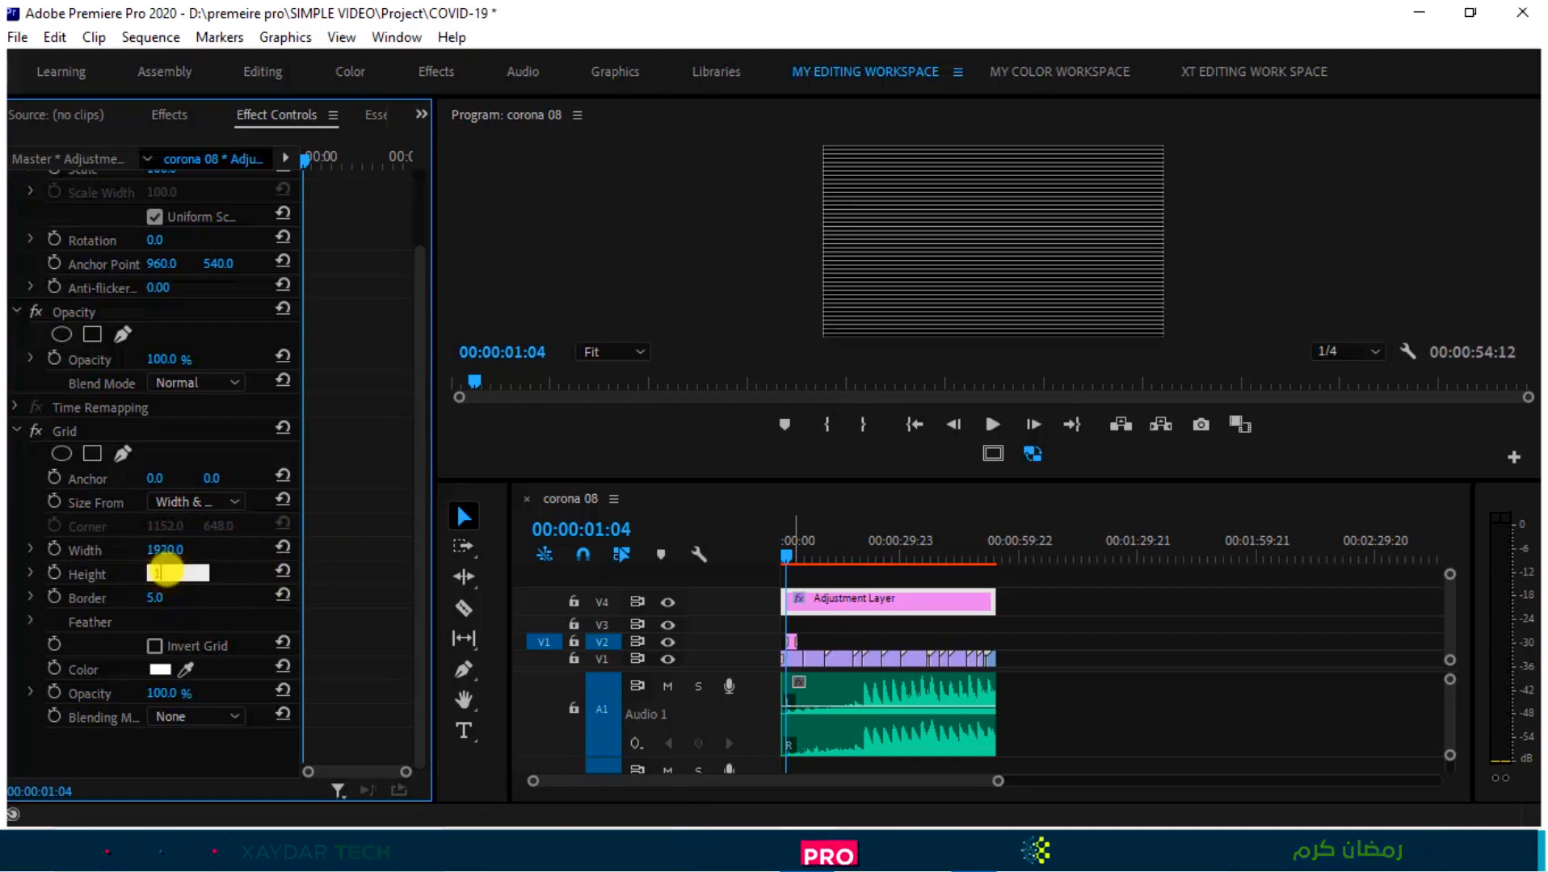
type("1080")
left_click(241, 574)
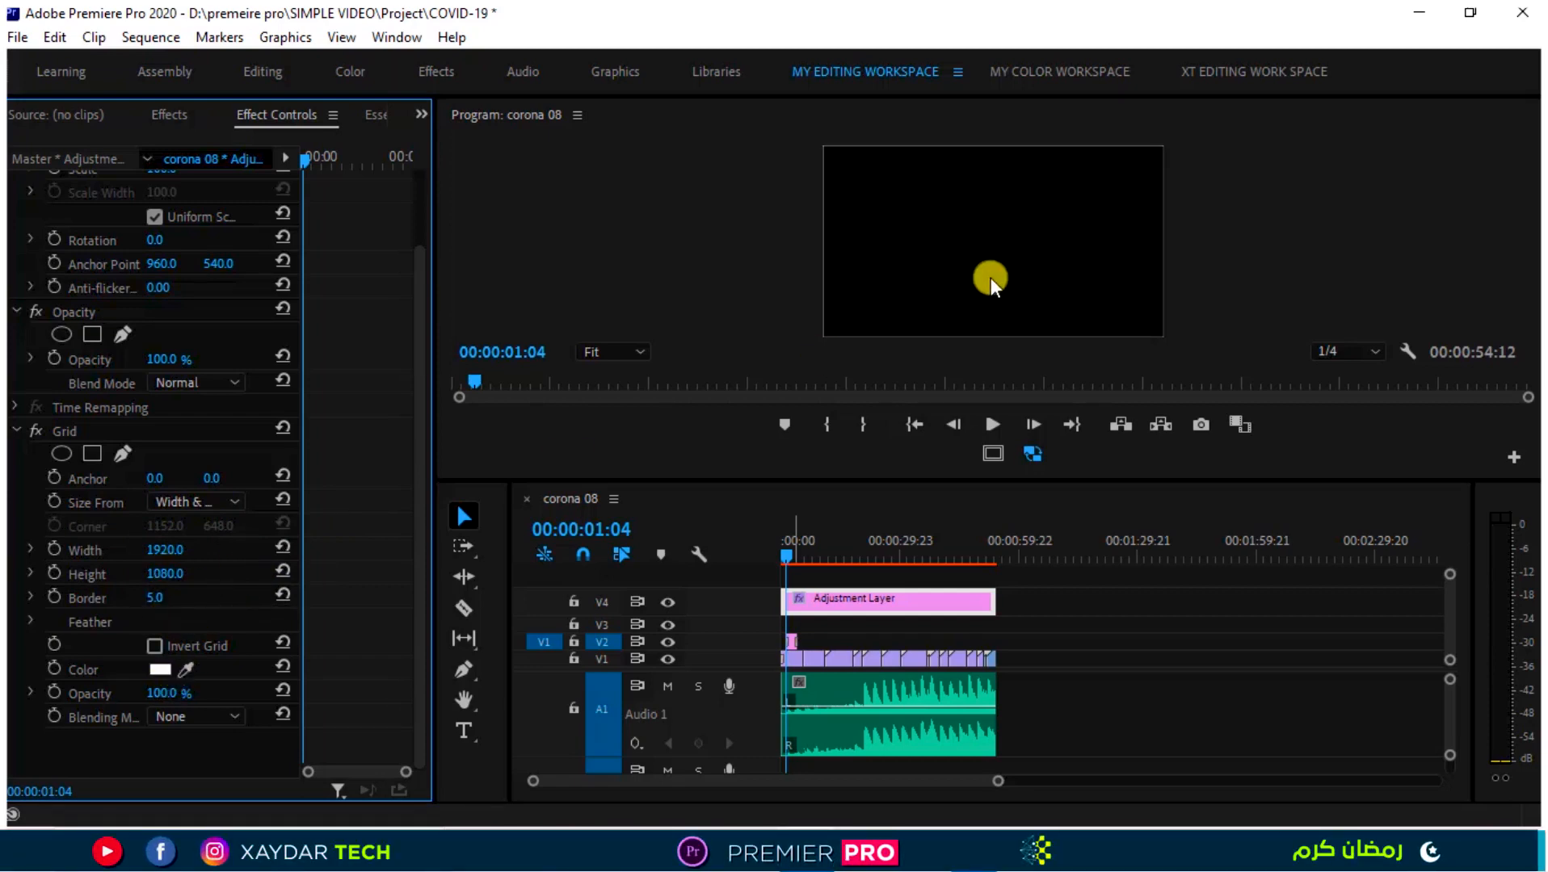
Set the Grid effect's blending mode to Normal and its border to 14, and check the frame across the sequence.
left_click(197, 717)
left_click(213, 244)
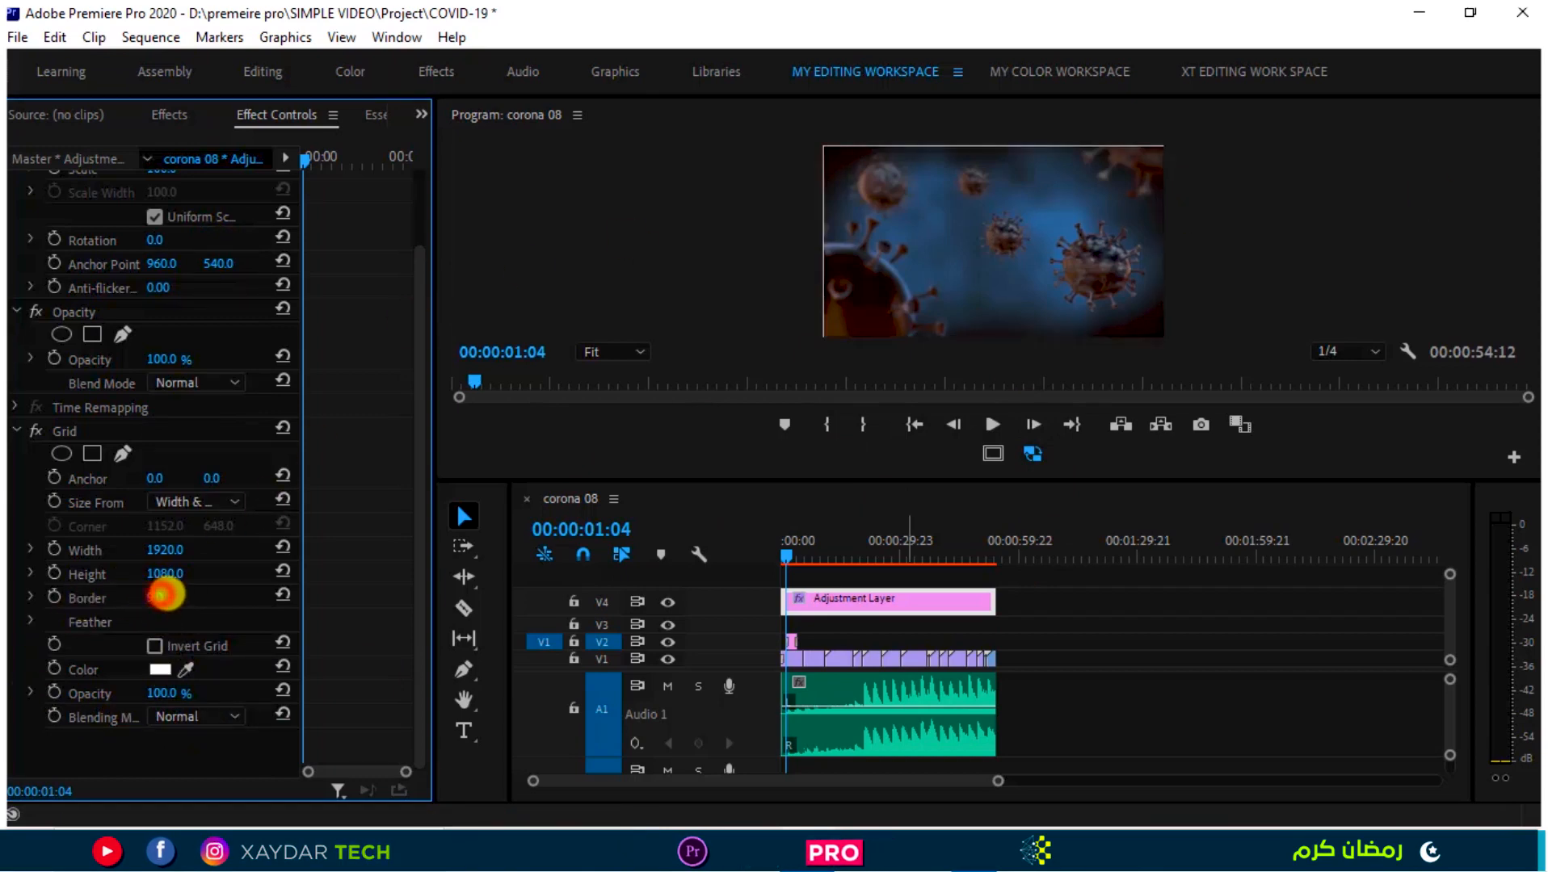
mouse_move(160, 598)
left_mouse_down()
mouse_move(202, 582)
mouse_move(179, 595)
left_mouse_up()
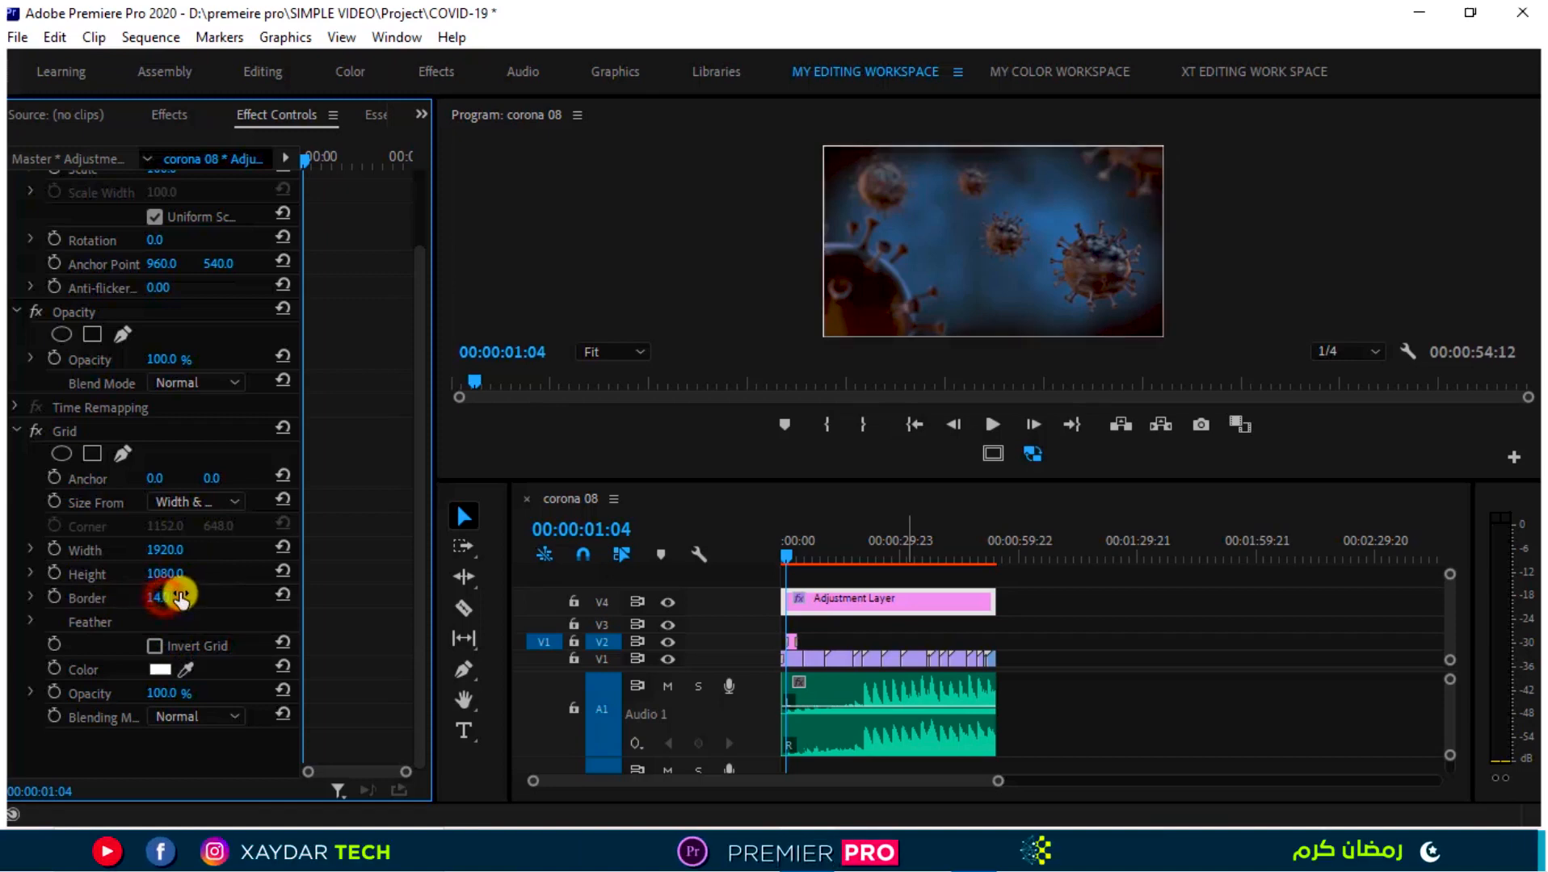
left_click_drag(915, 478, 915, 498)
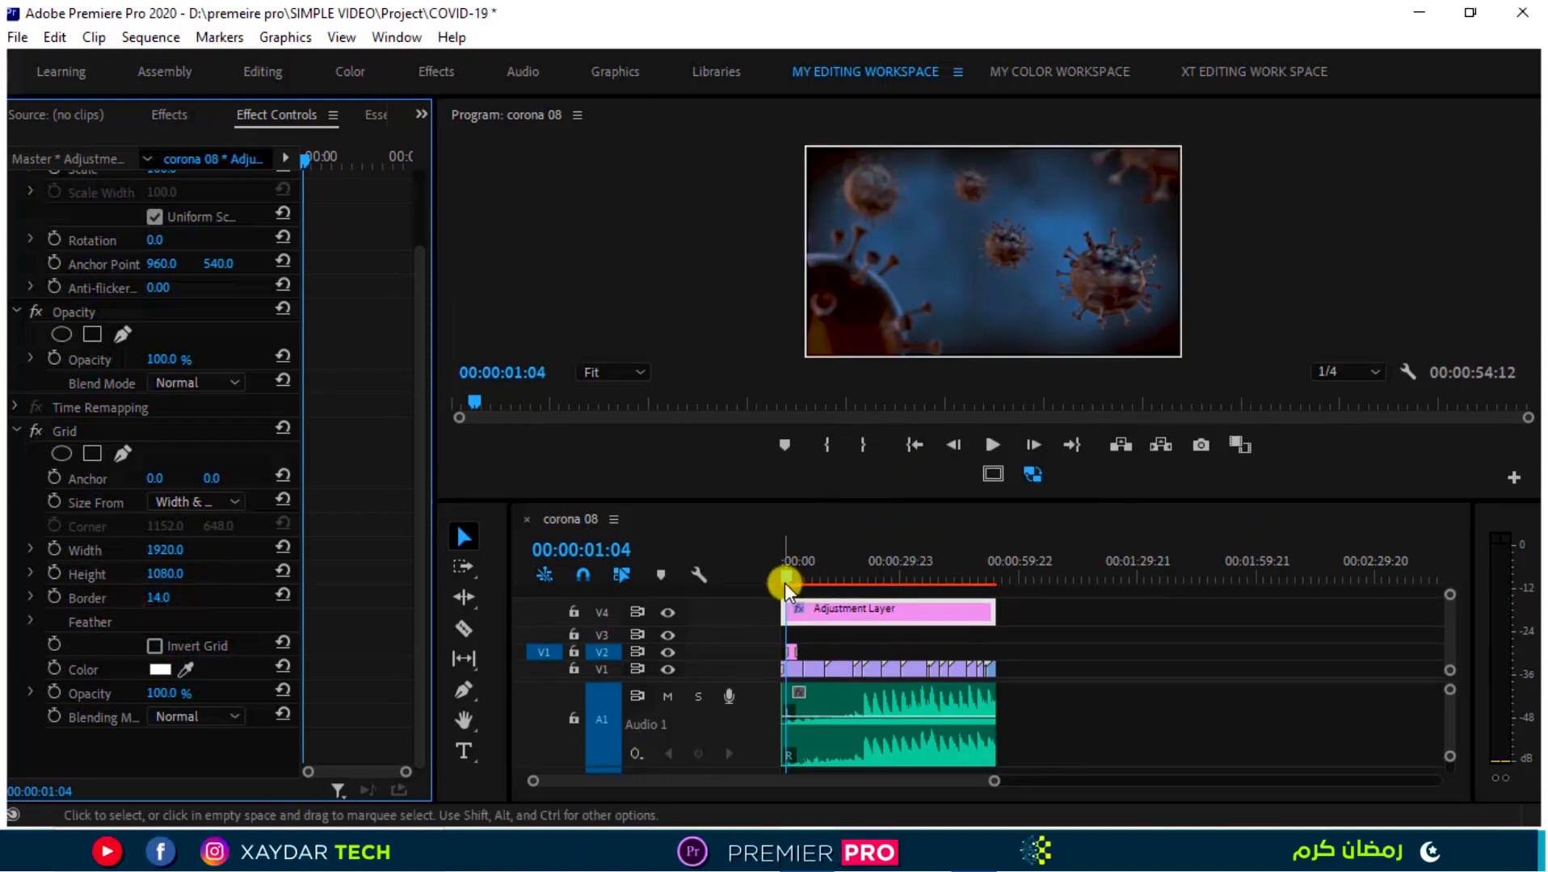
left_click_drag(788, 584, 940, 578)
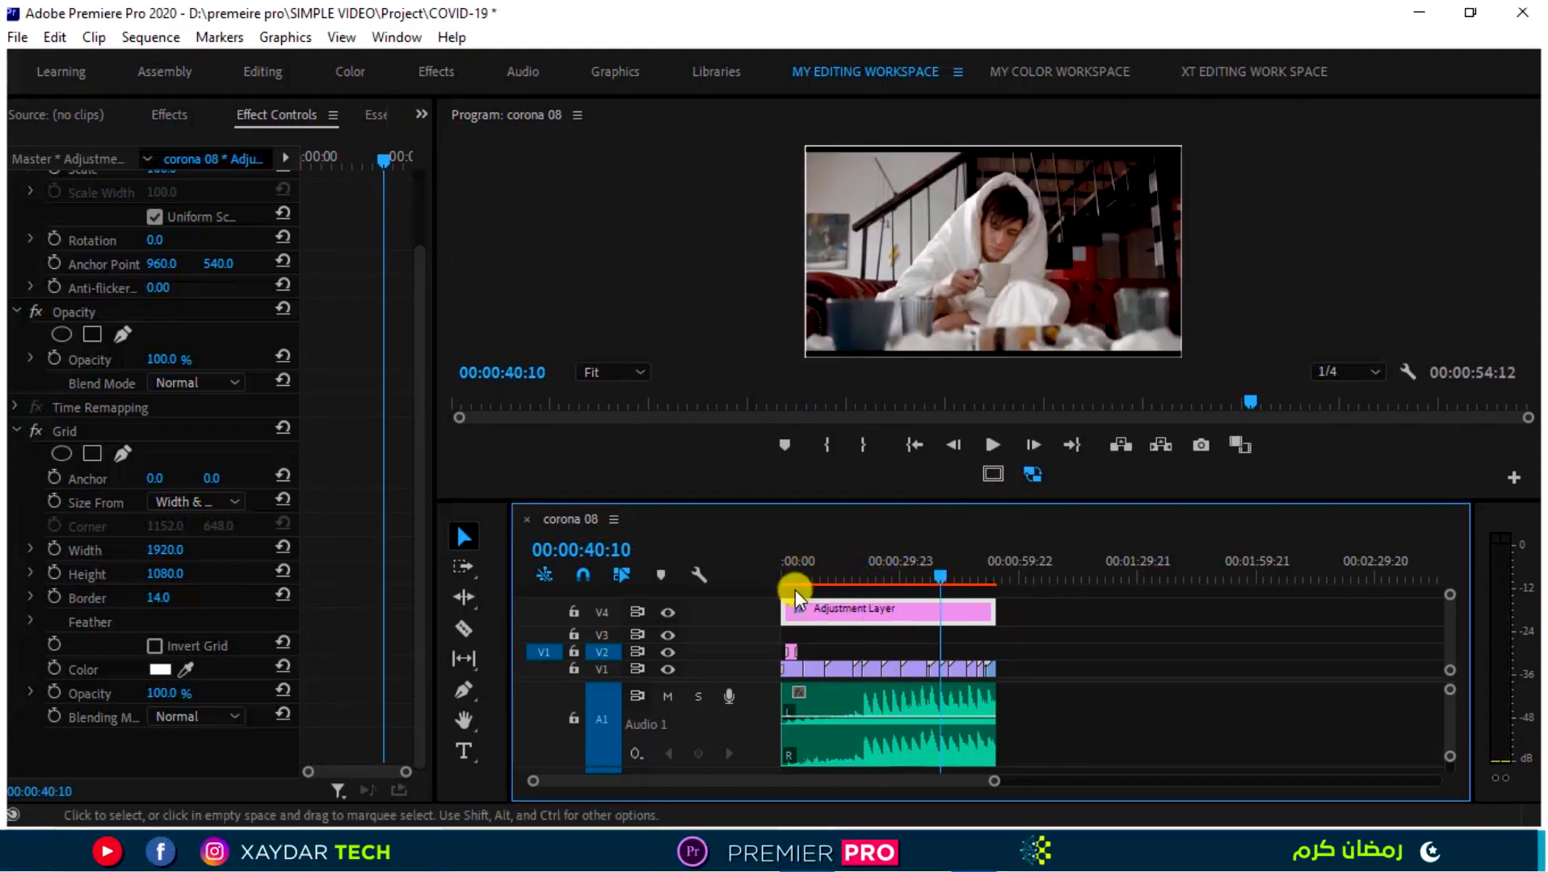
Change the Grid effect's color to yellow, E7FF1F.
left_click(161, 670)
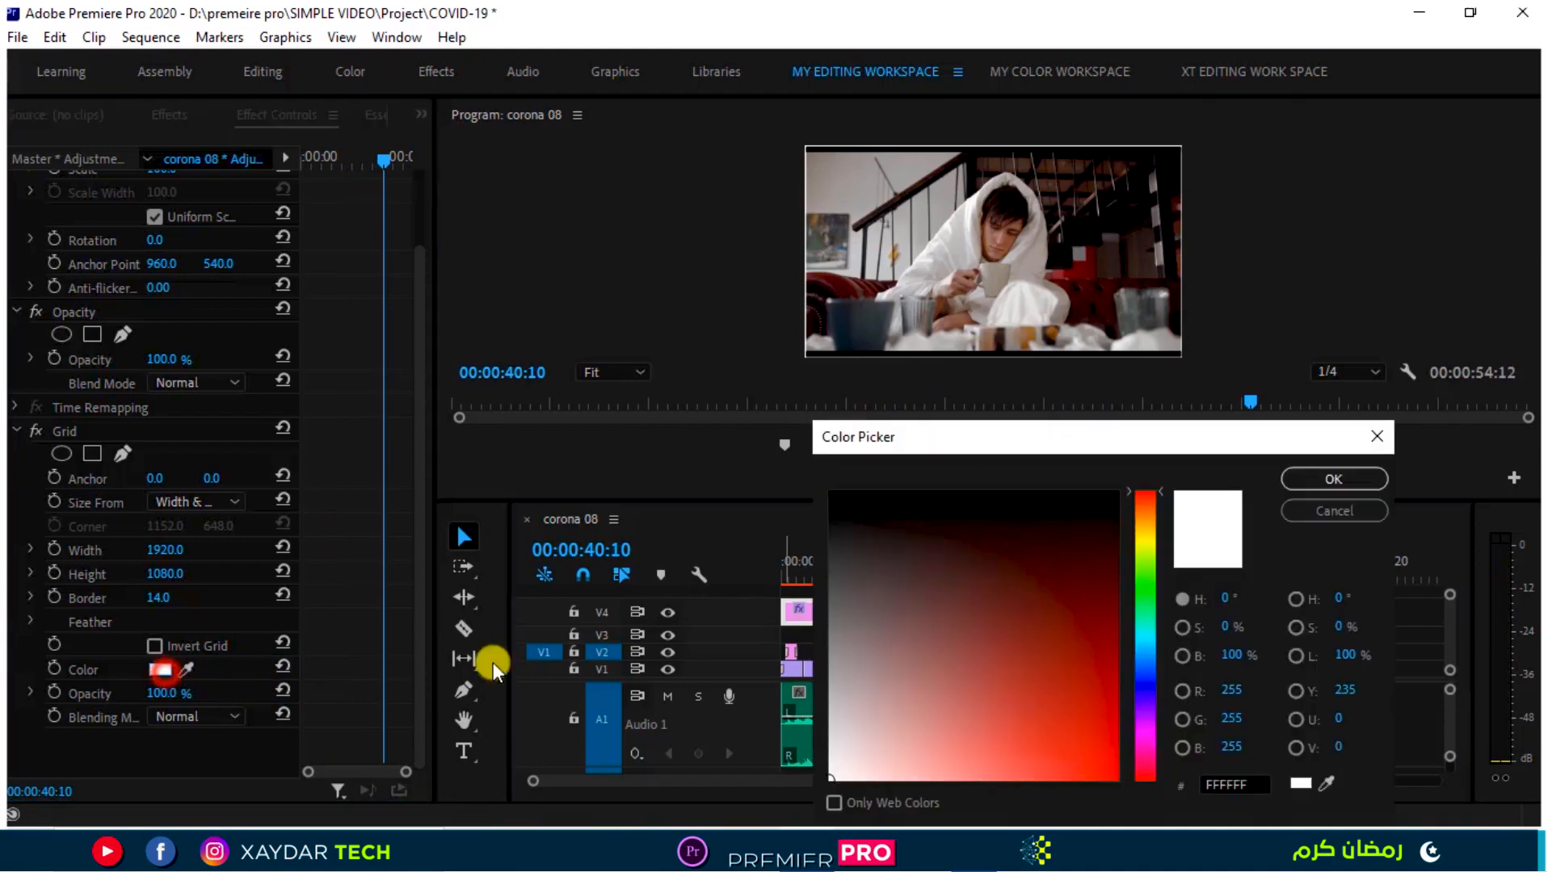
left_click(1145, 545)
left_click_drag(1074, 724, 1082, 779)
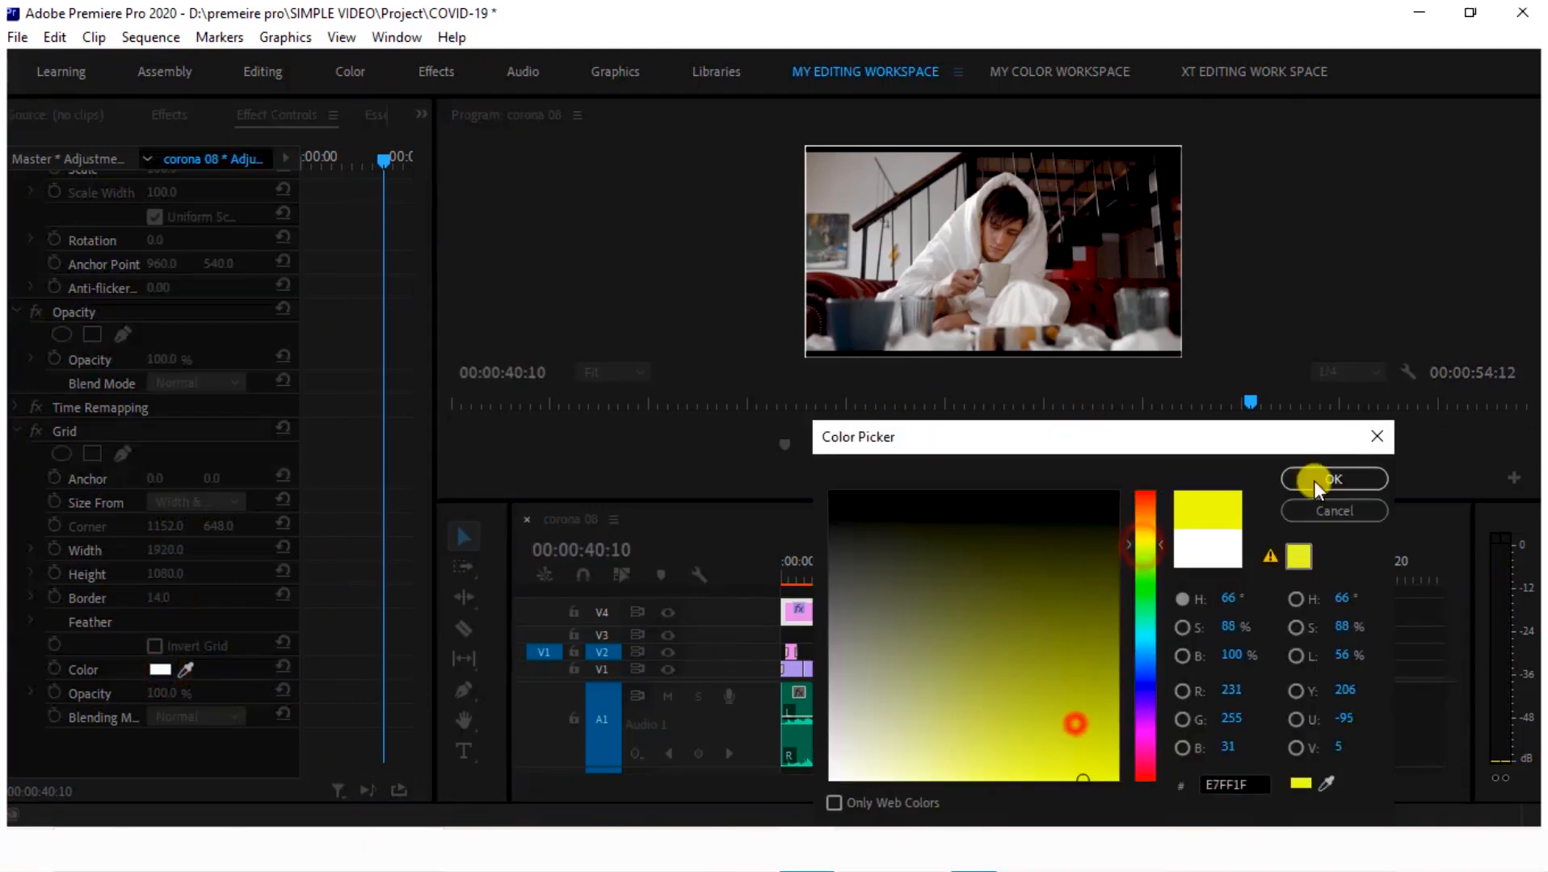
left_click(1316, 482)
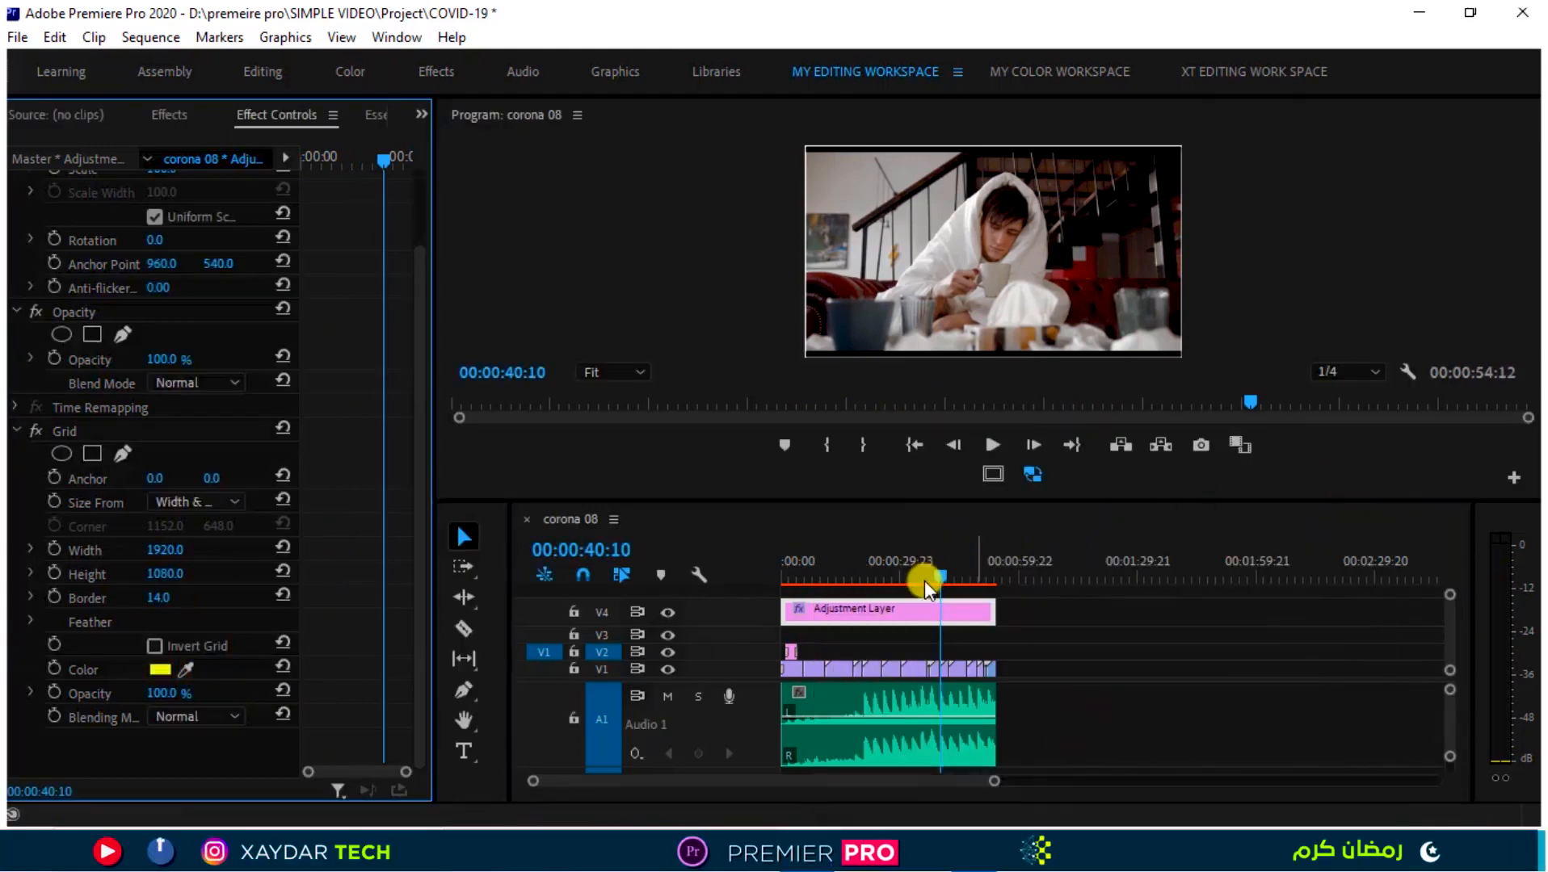
Play the sequence from 00:00:21:05 in the maximized Program monitor to check the grid border.
left_click_drag(925, 588, 865, 615)
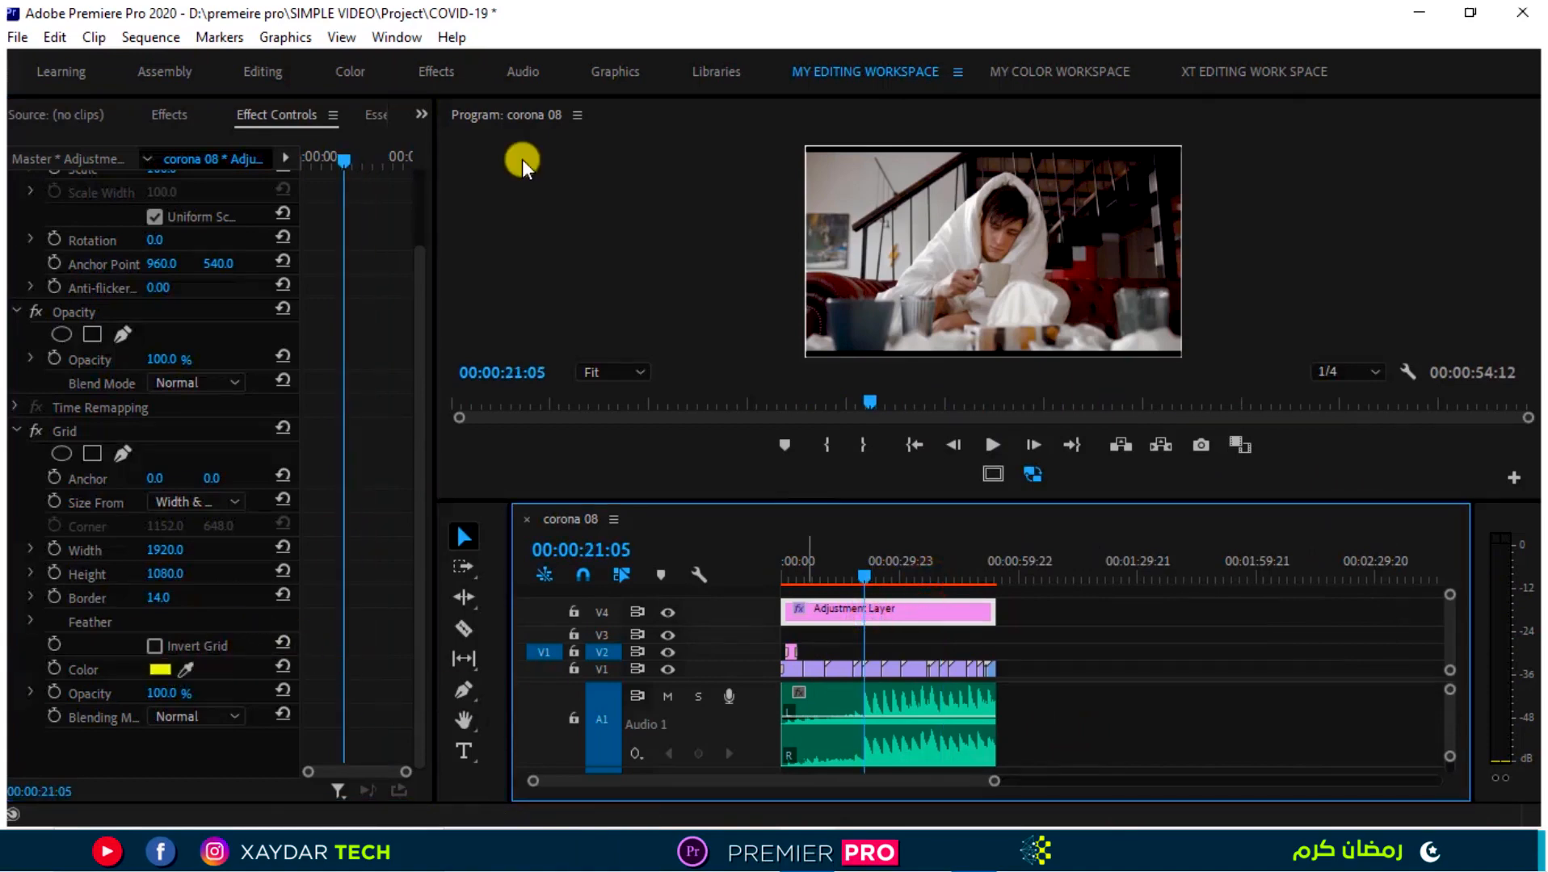
key("grave")
key("space")
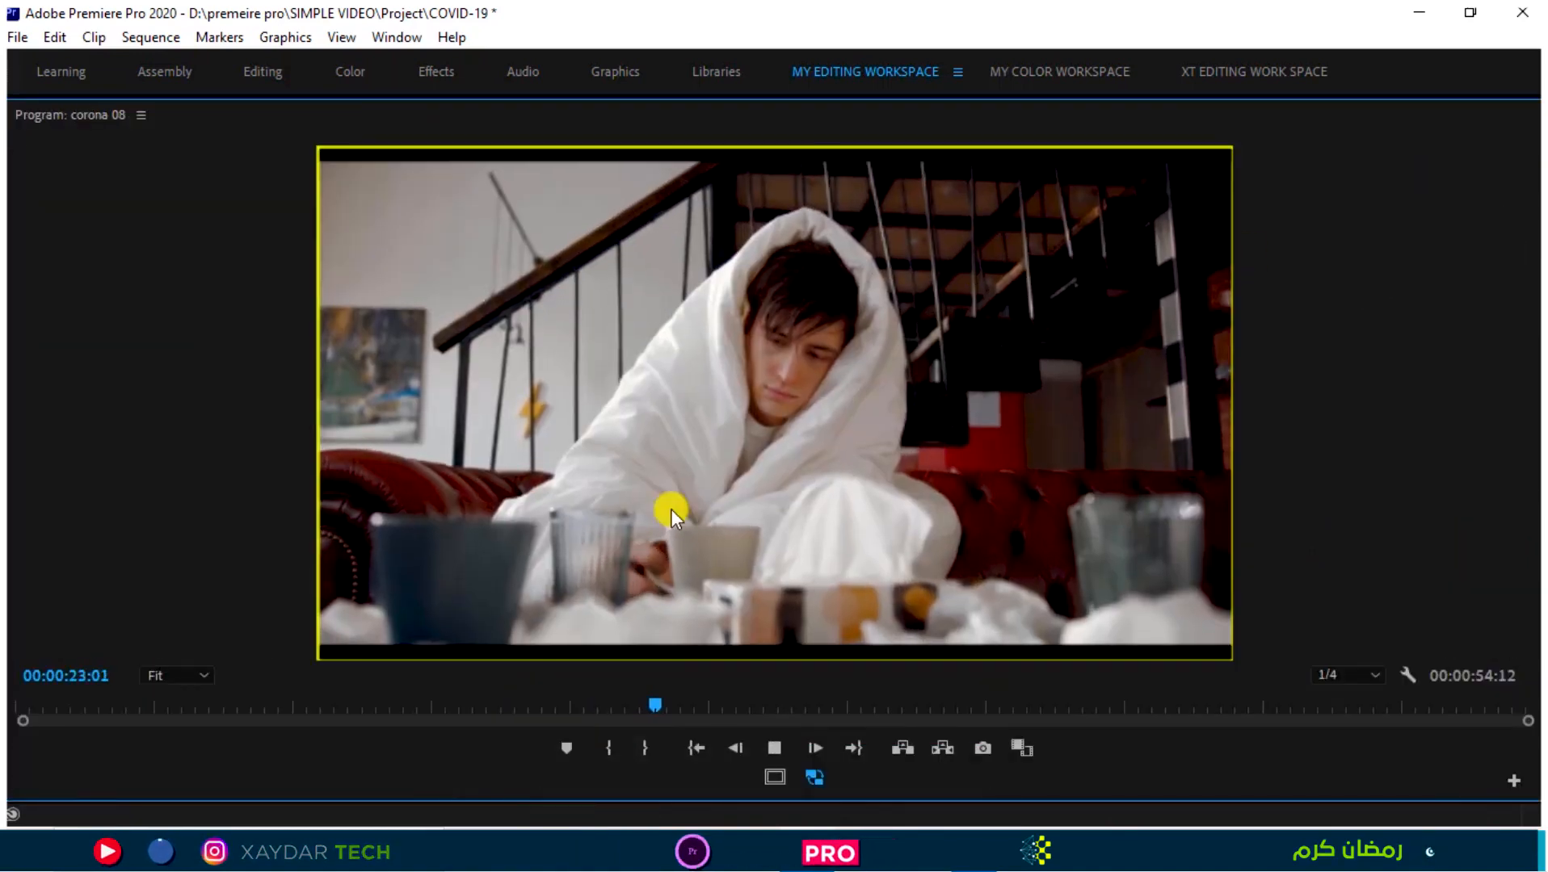
key("space")
key("grave")
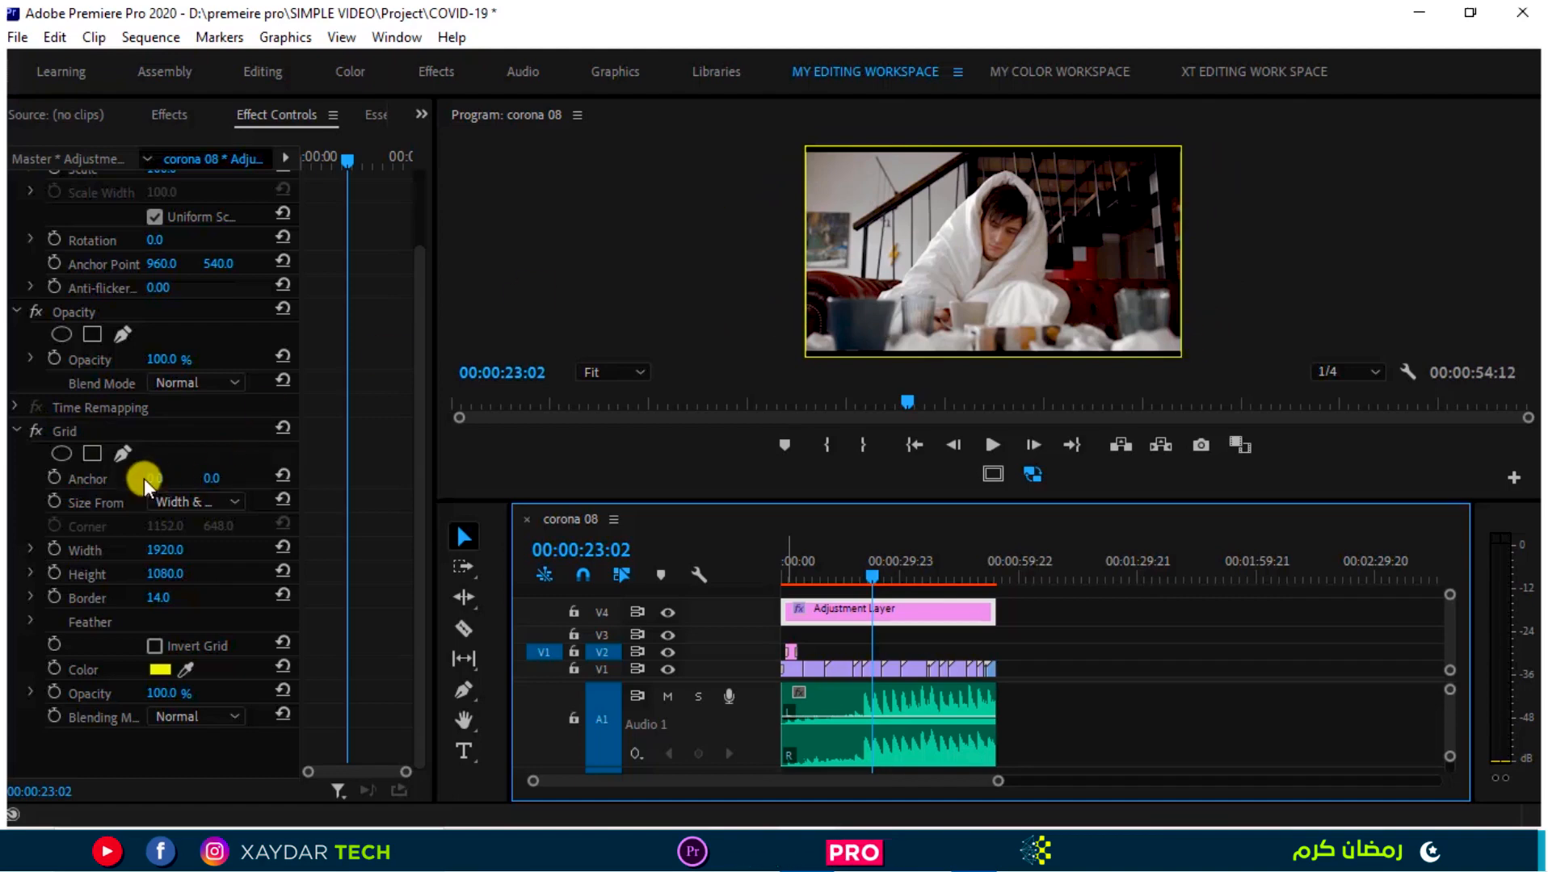
Switch off the Grid effect and delete it from the adjustment layer.
double_click(50, 434)
left_click(34, 433)
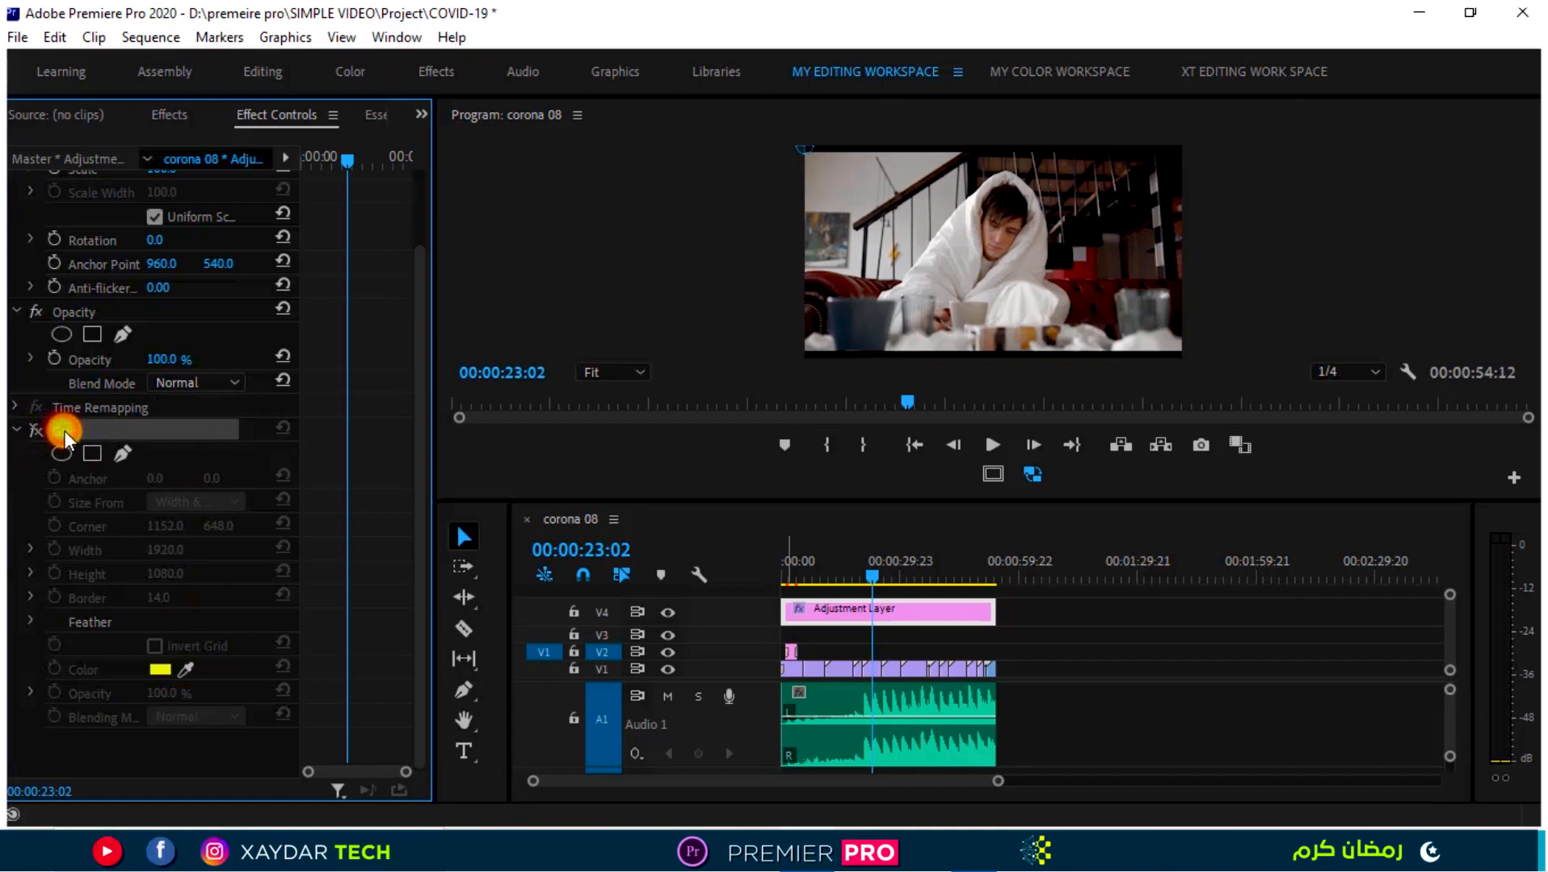
key("Delete")
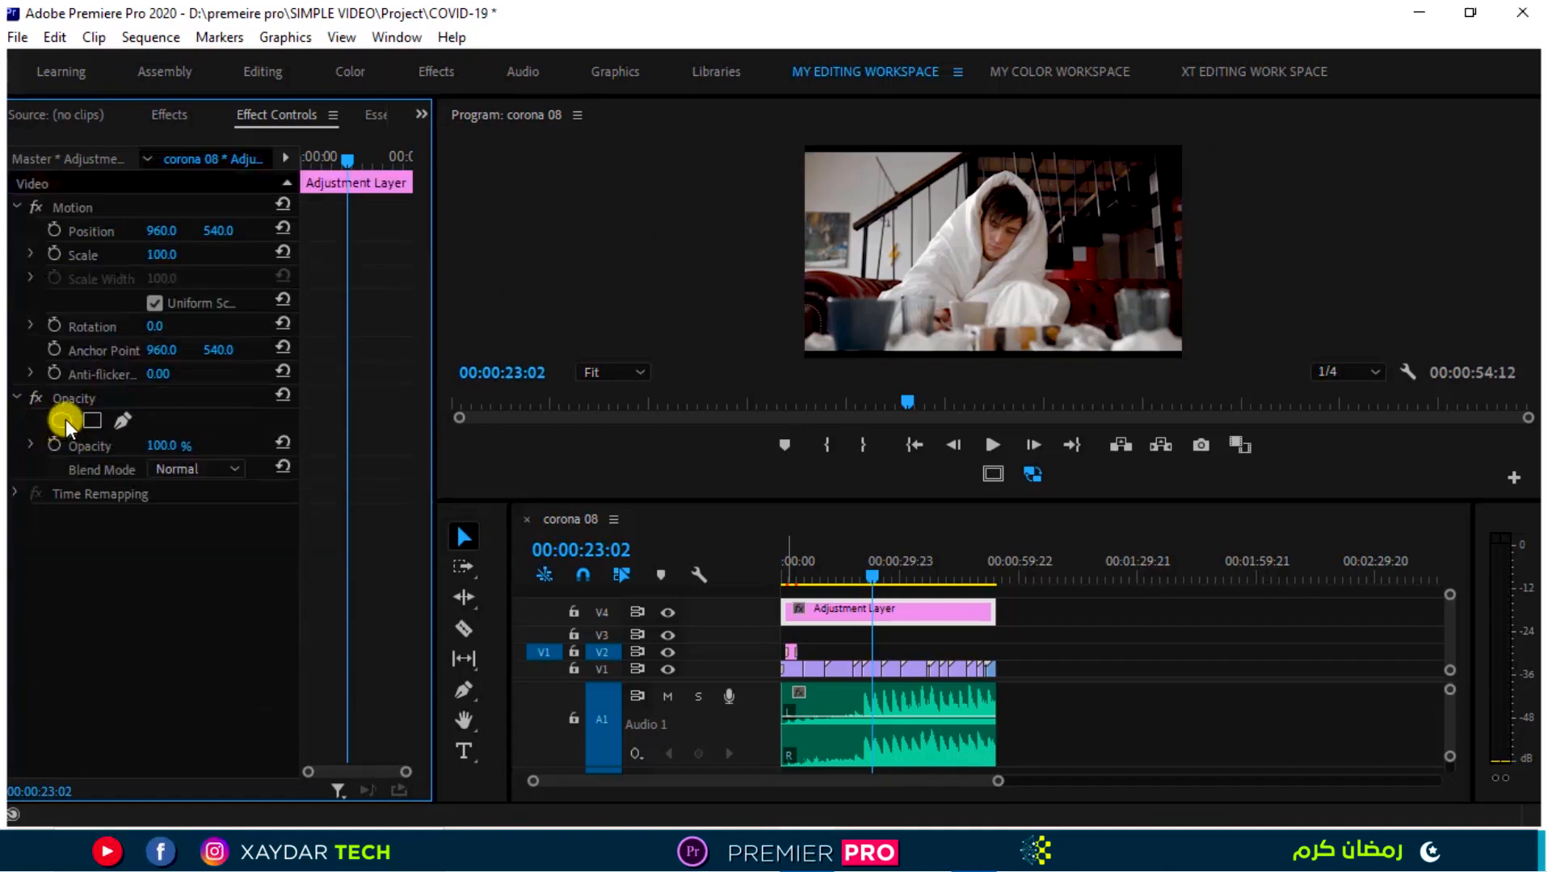
Search the effects for CROP and apply the Crop video effect to the adjustment layer on V4.
left_click(858, 619)
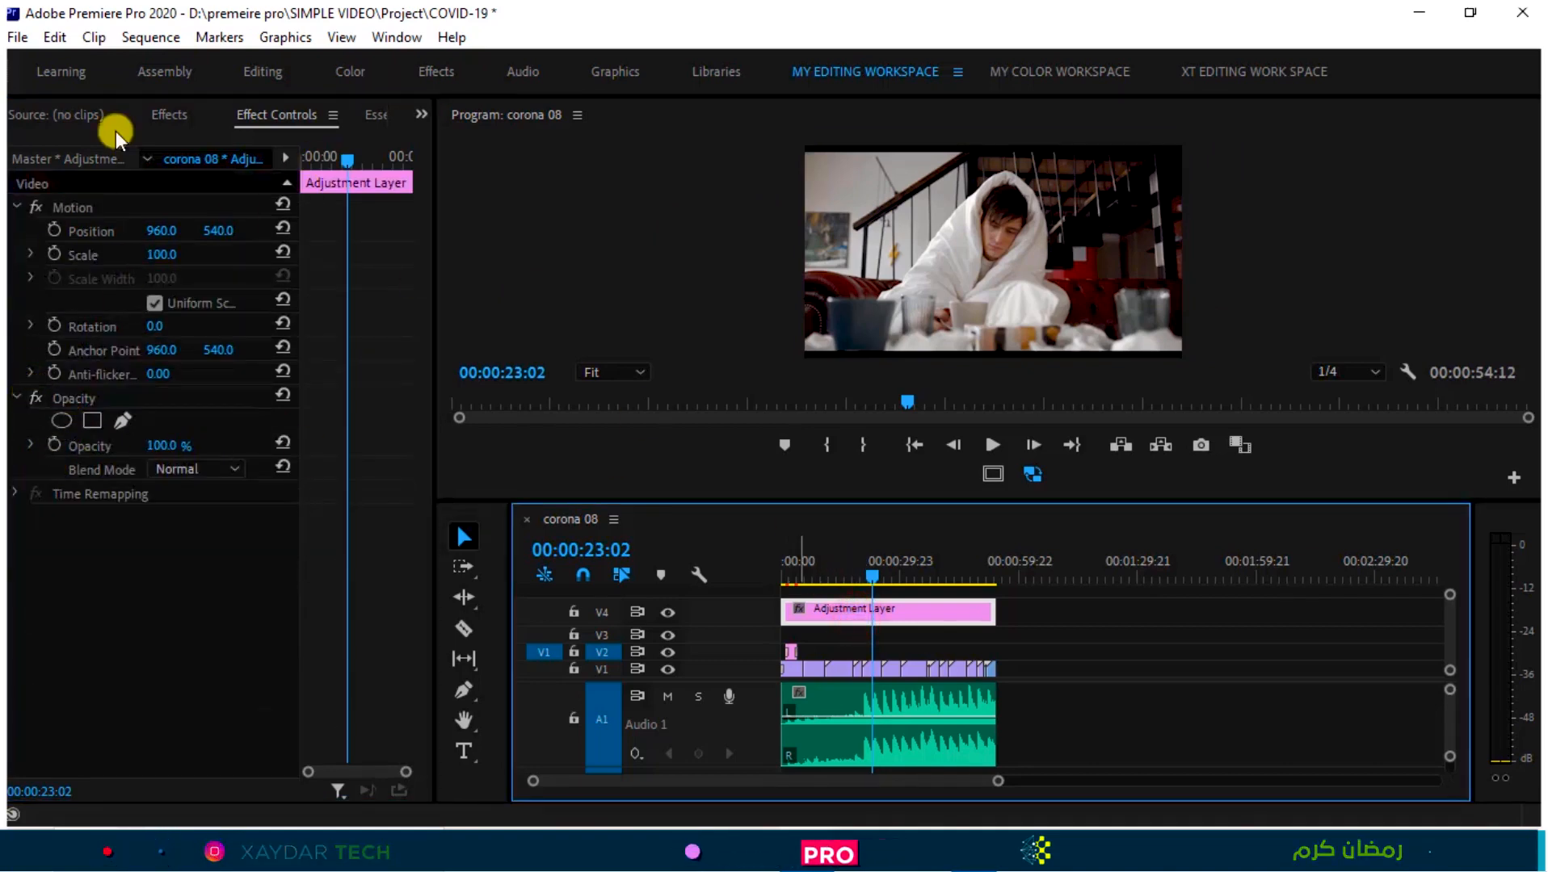
left_click(169, 120)
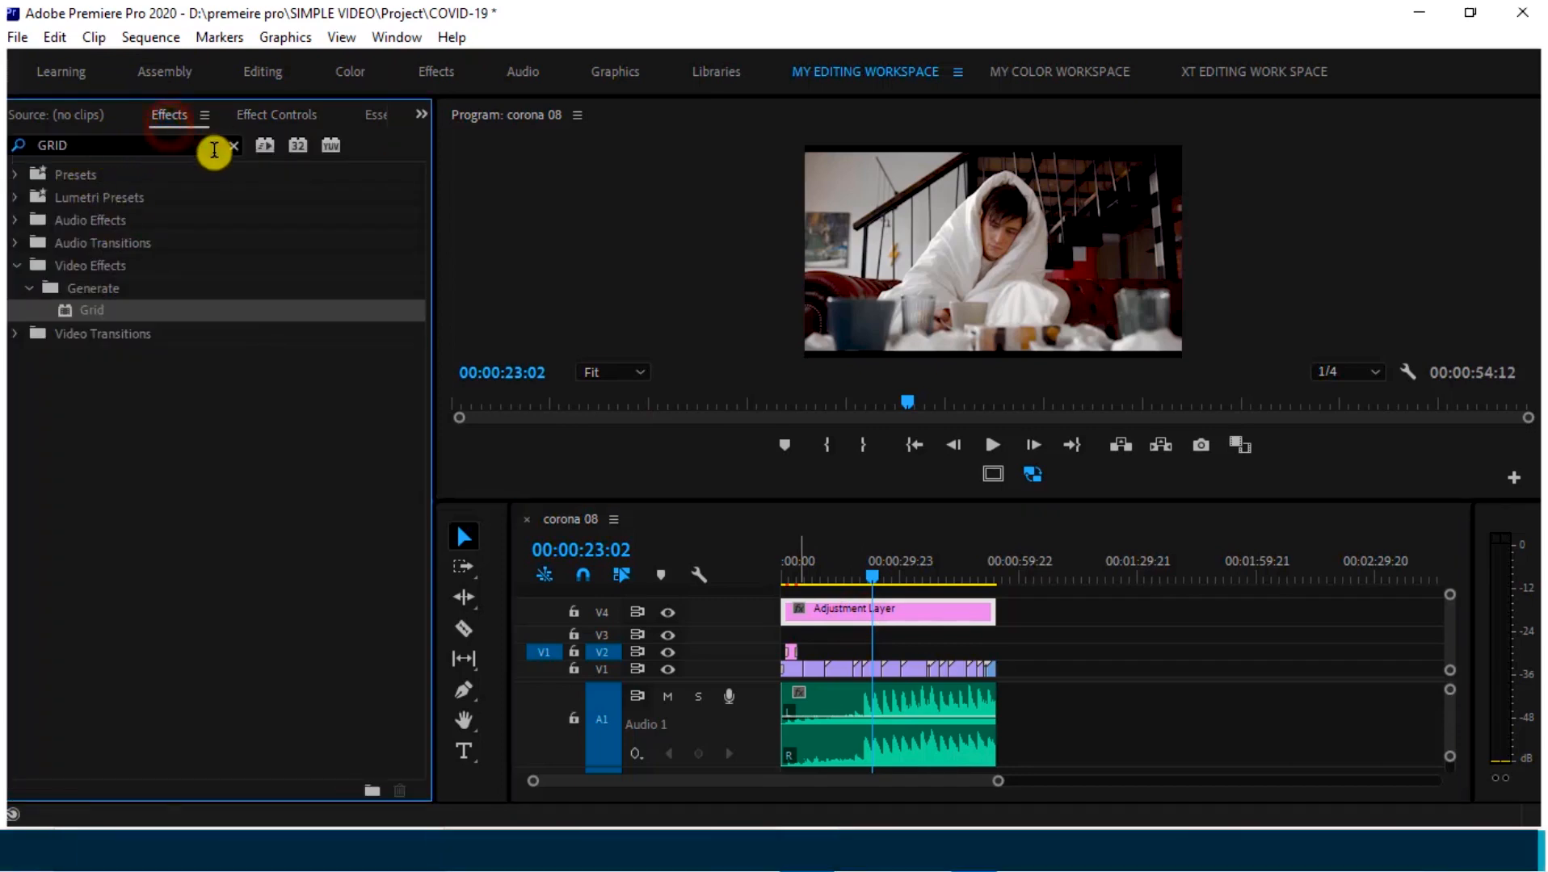
left_click(233, 146)
left_click(129, 144)
type("CROP")
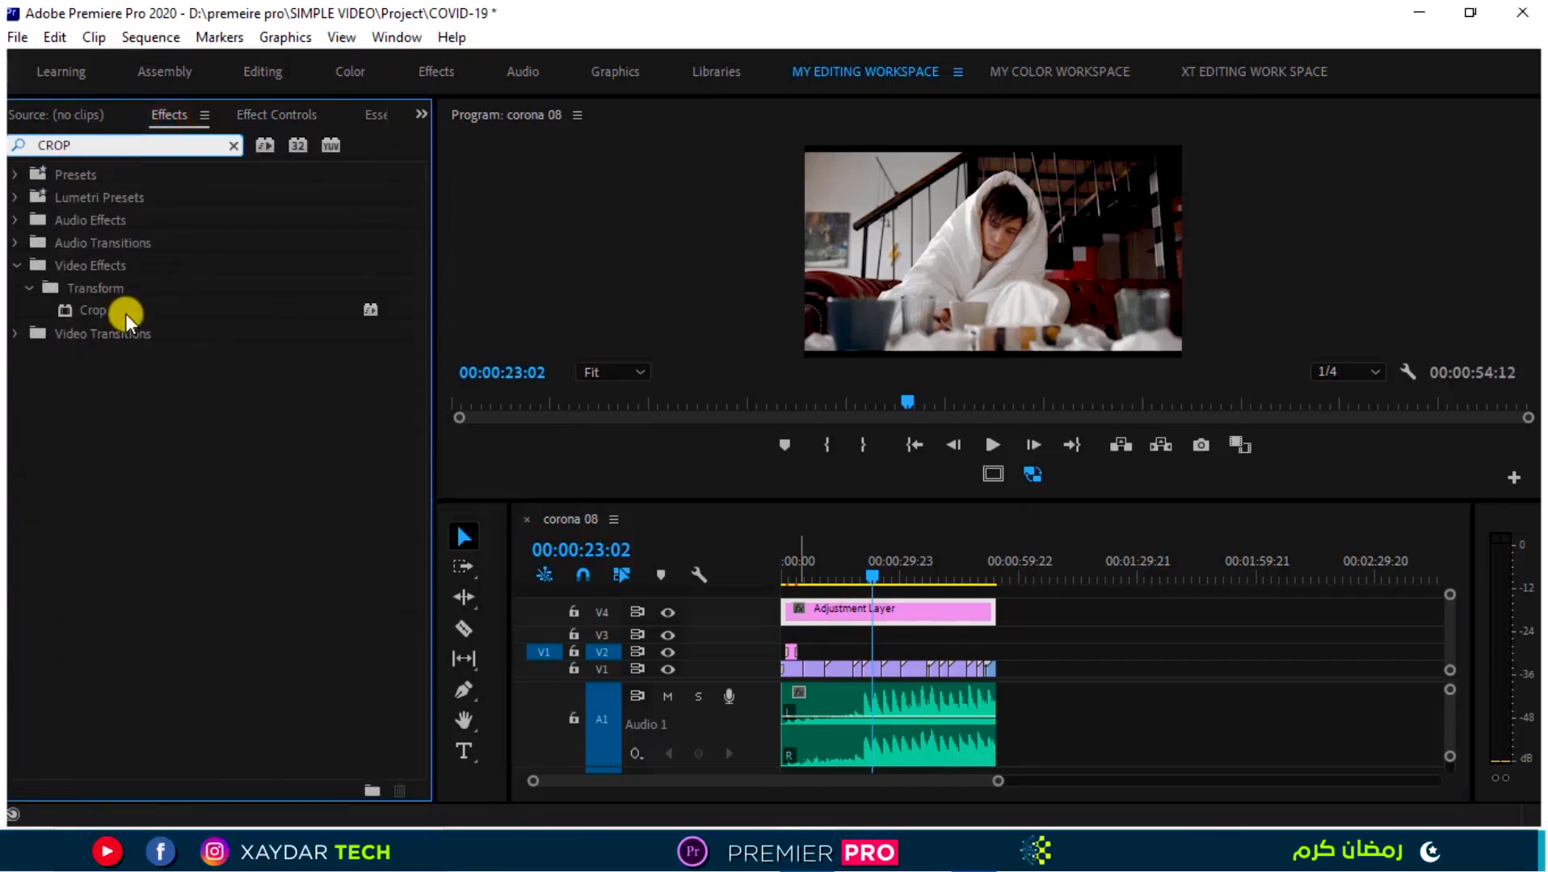
left_click_drag(125, 314, 863, 575)
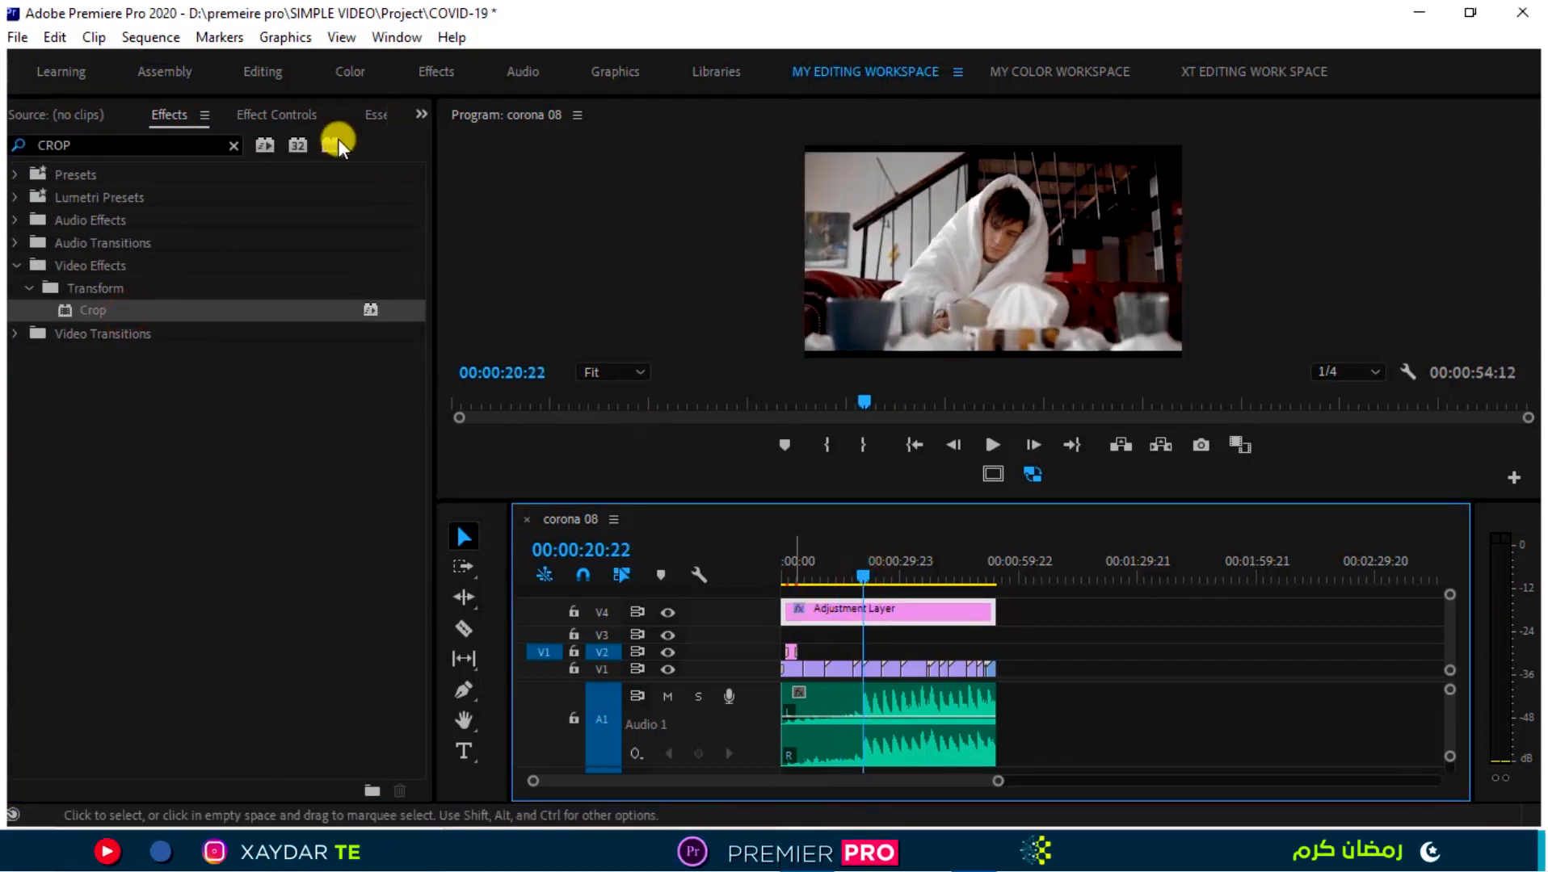
Set the adjustment layer's Crop effect to 11.8 % for both Top and Bottom.
left_click(276, 115)
left_click(68, 518)
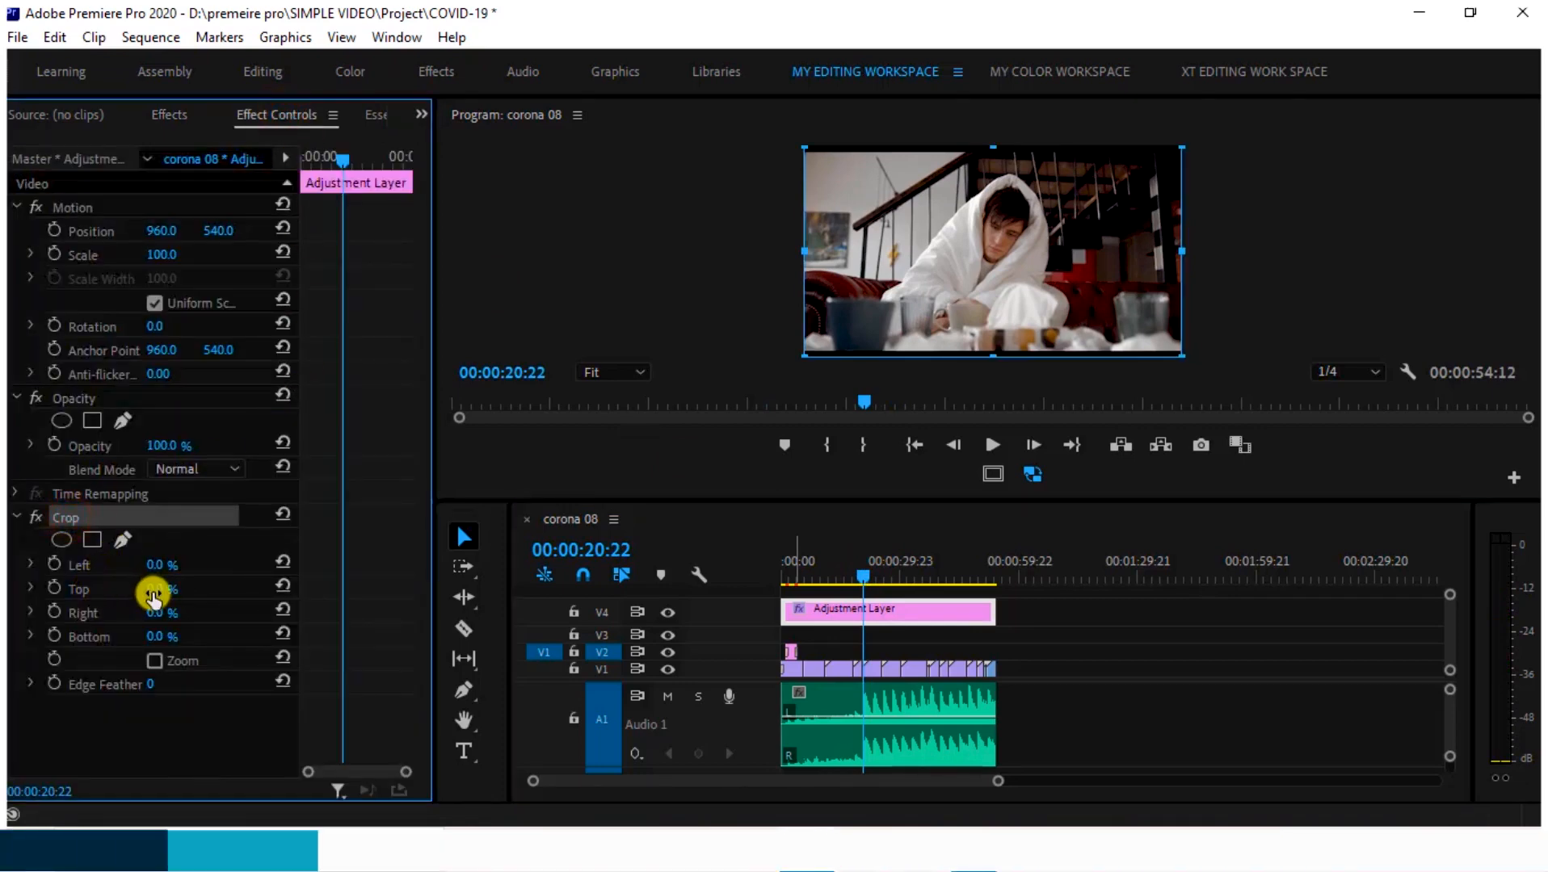
left_click(153, 590)
left_click(159, 636)
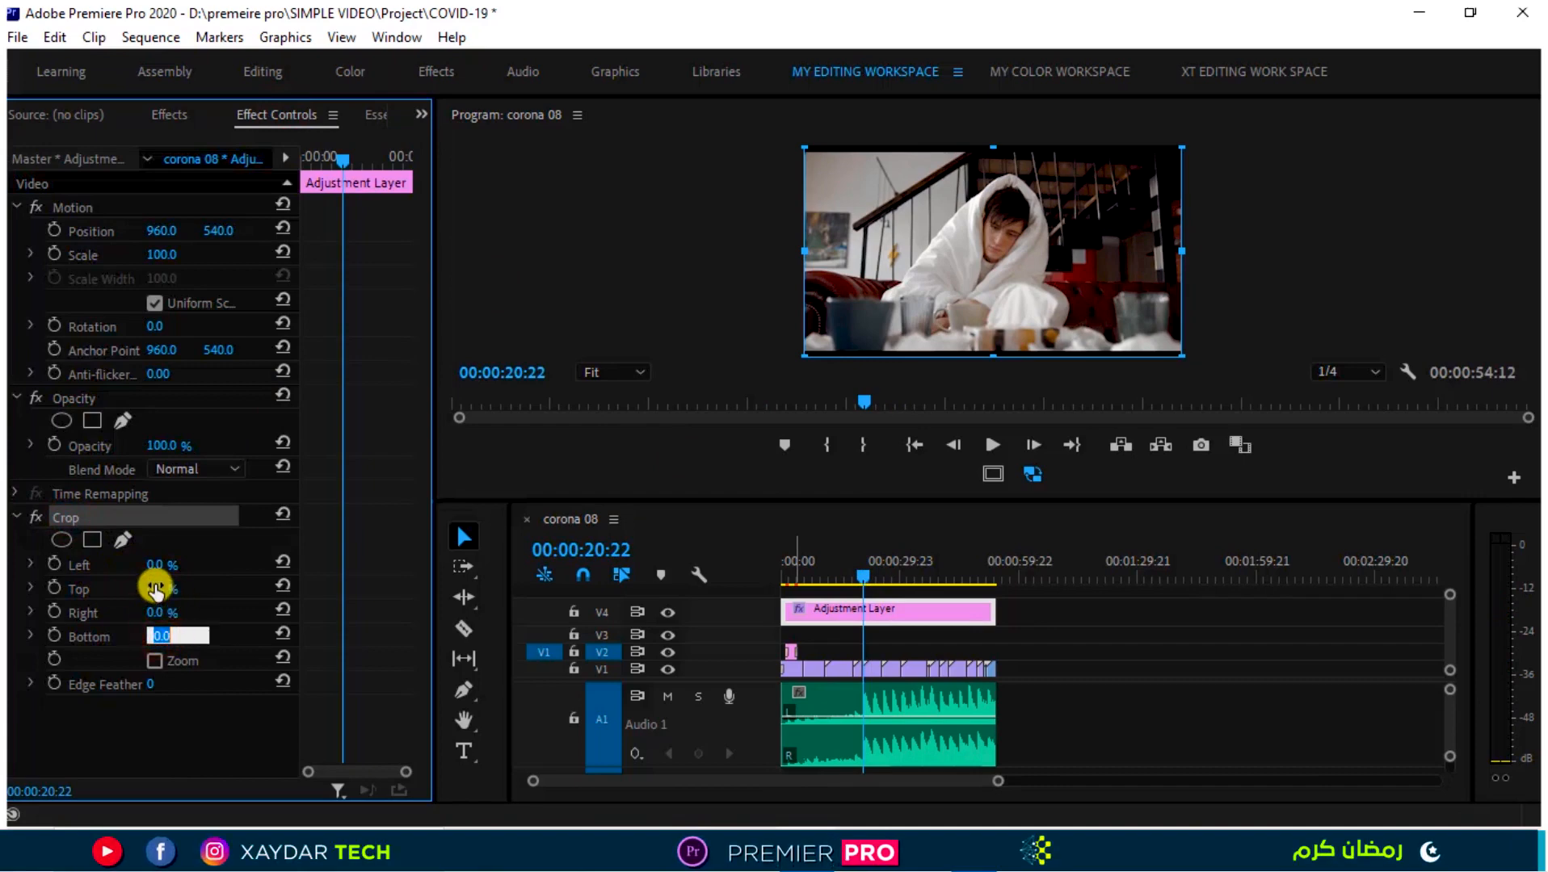
left_click(155, 589)
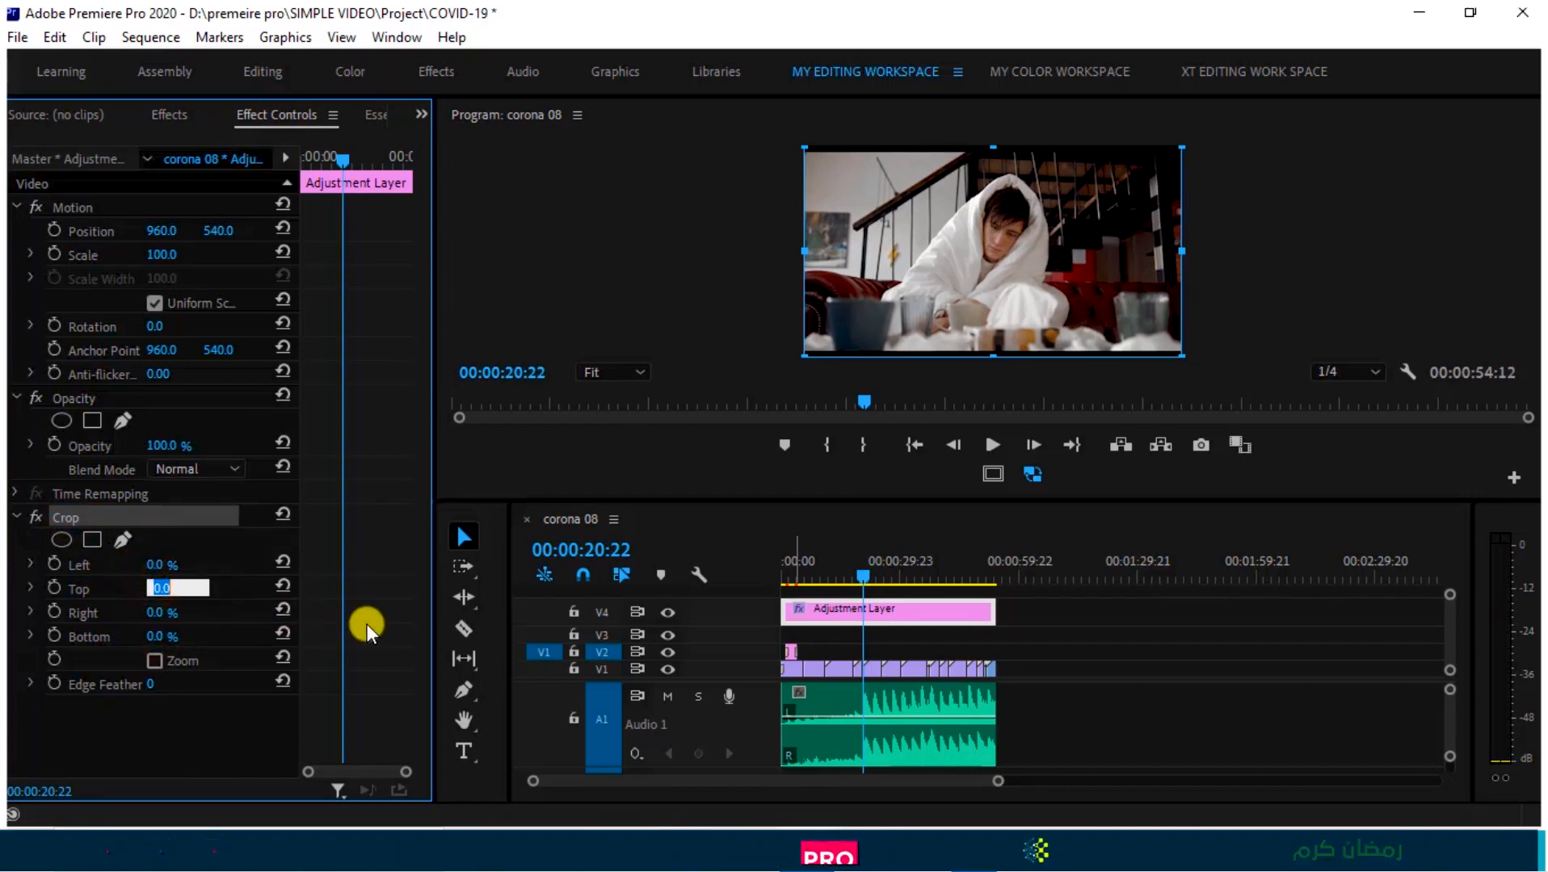
type("11.8")
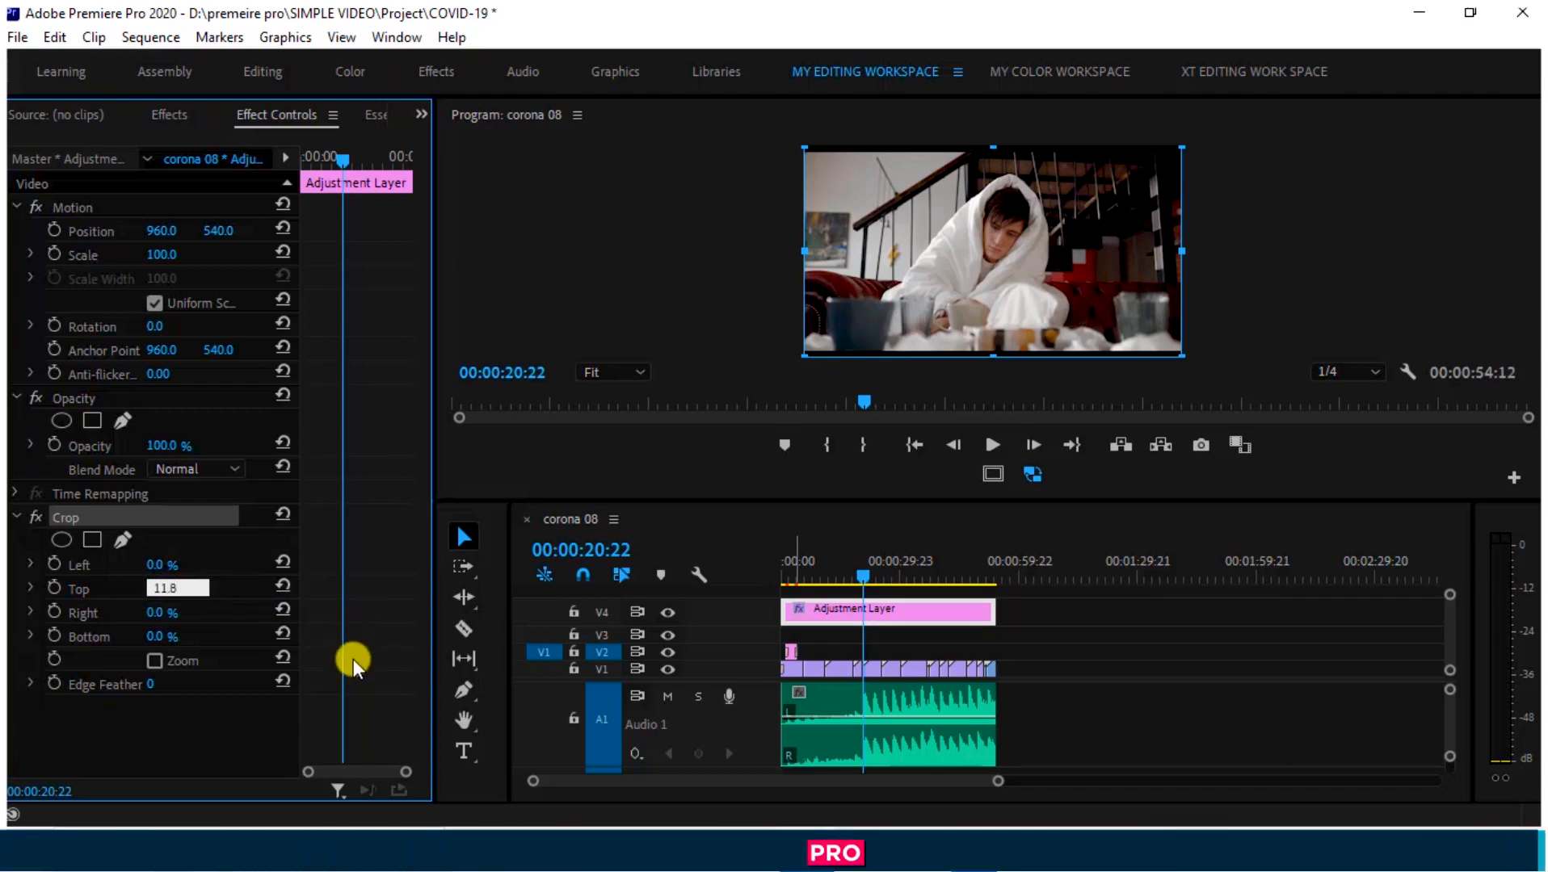
left_click(159, 638)
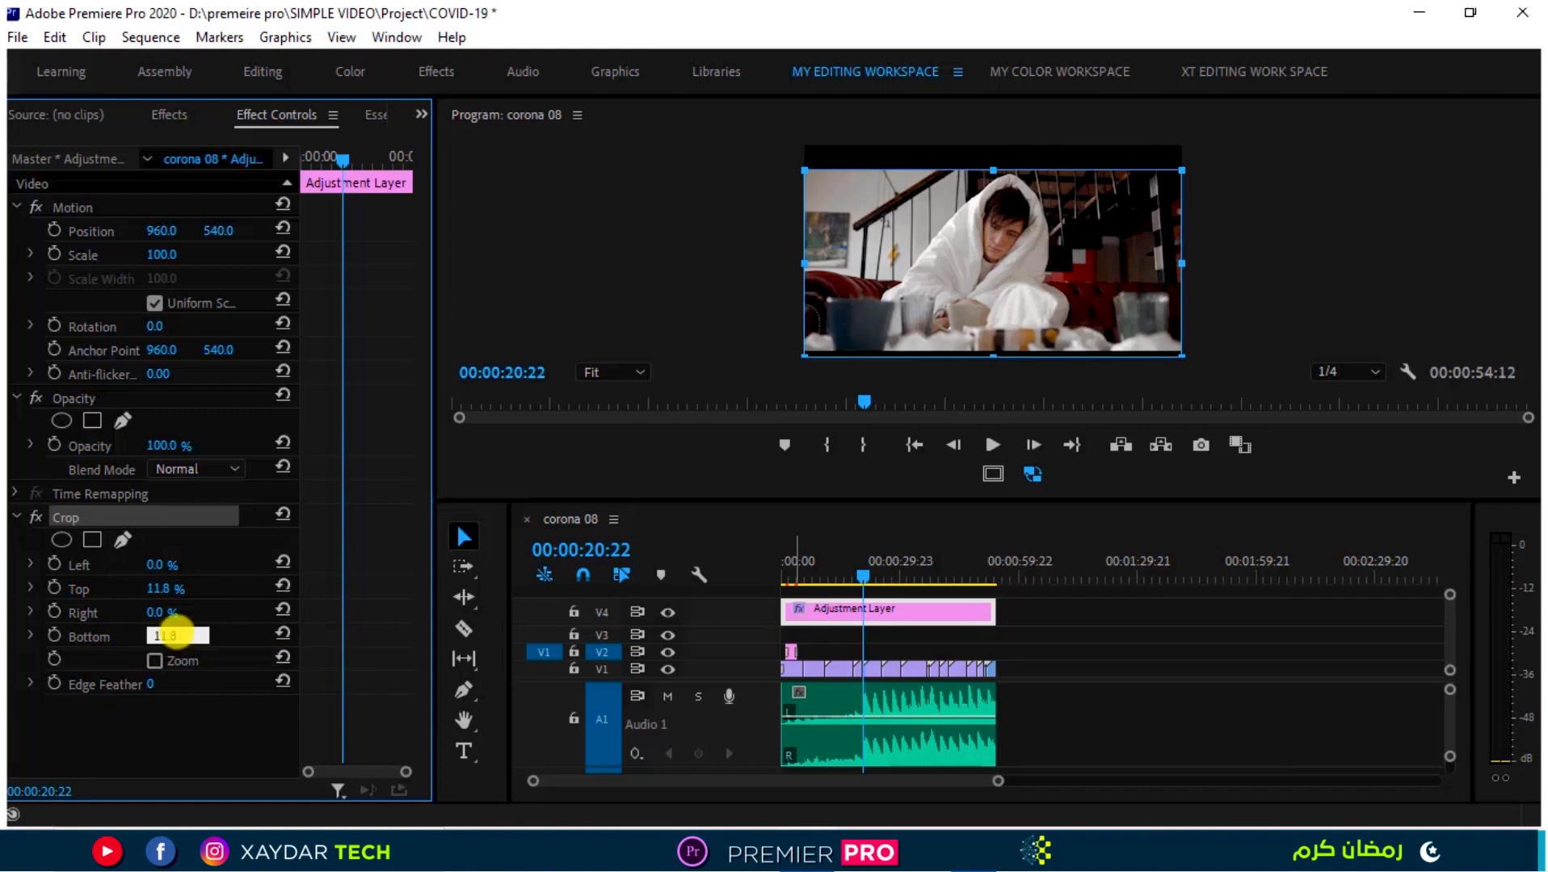
key("Return")
left_click(151, 734)
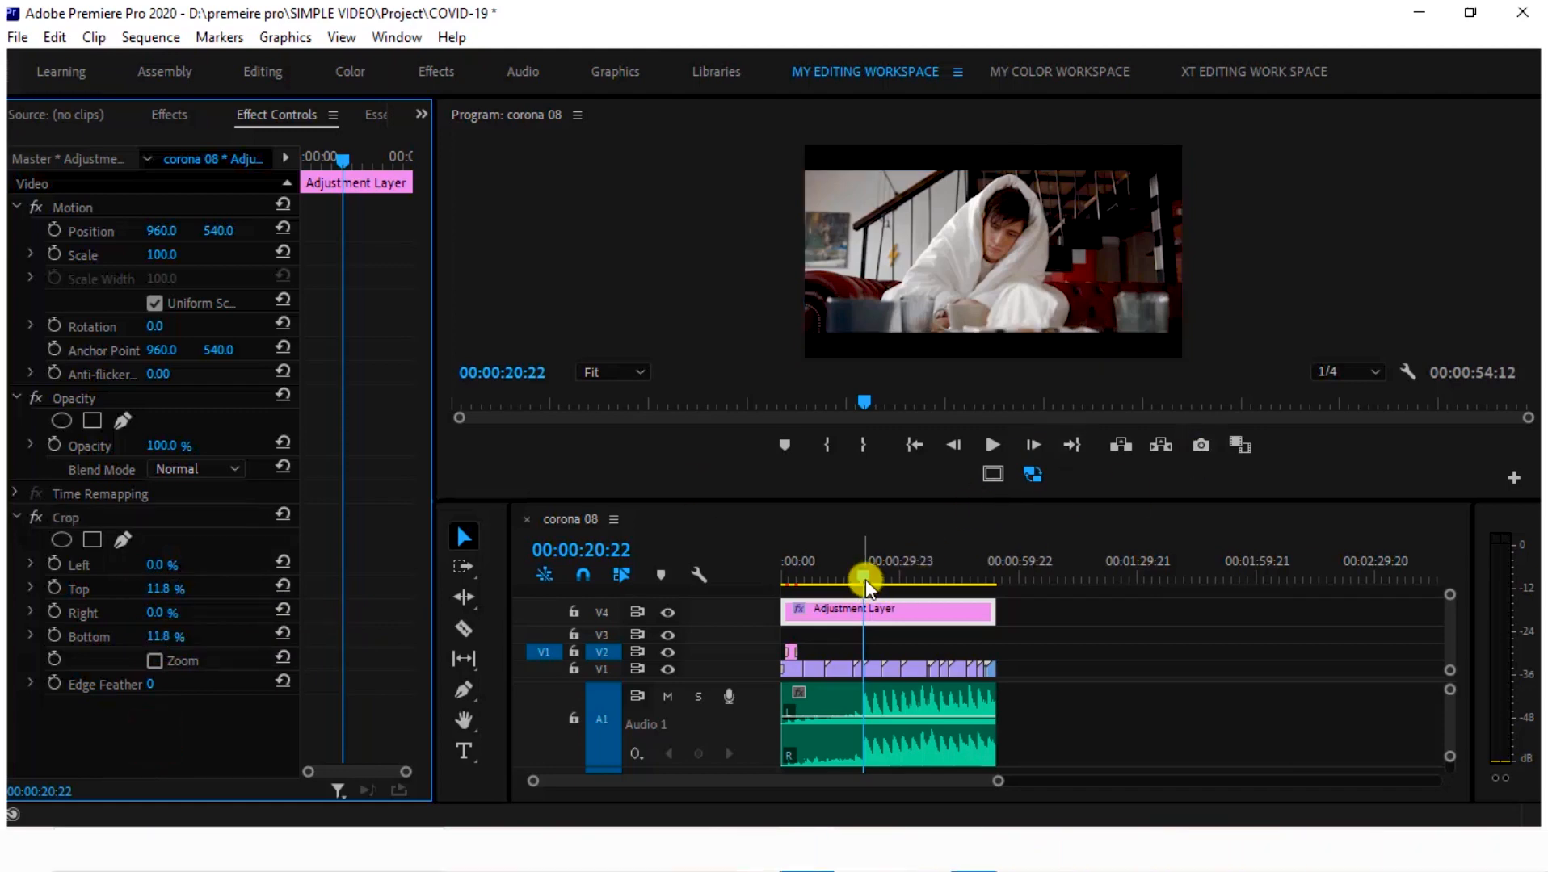
Play the sequence from the start and scrub through it in the maximized Program monitor to check the cropped bars.
left_click_drag(866, 587, 767, 587)
key("space")
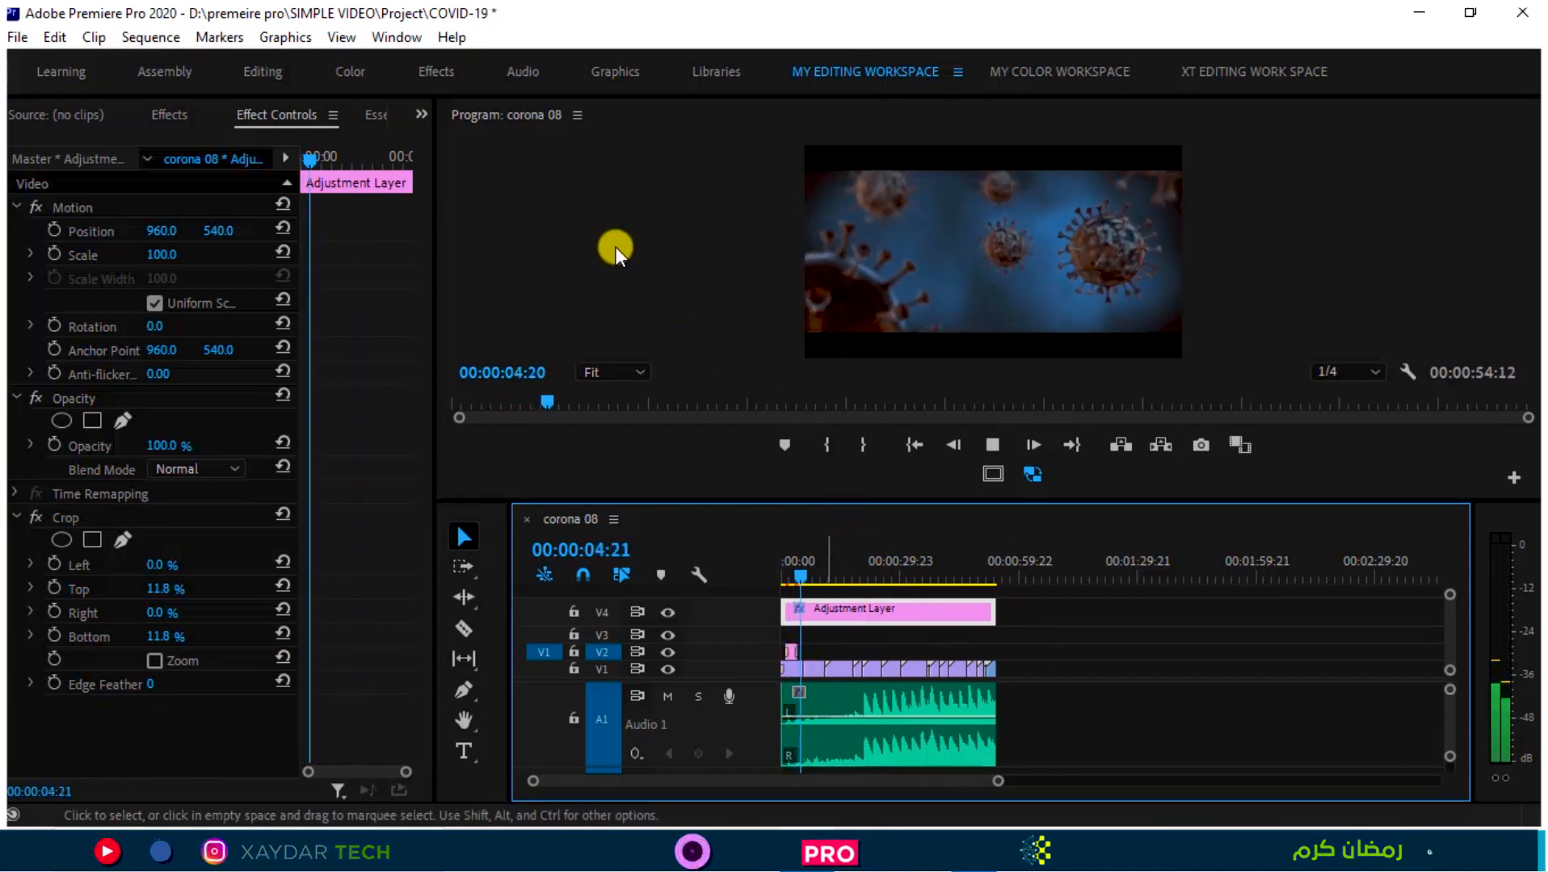
key("grave")
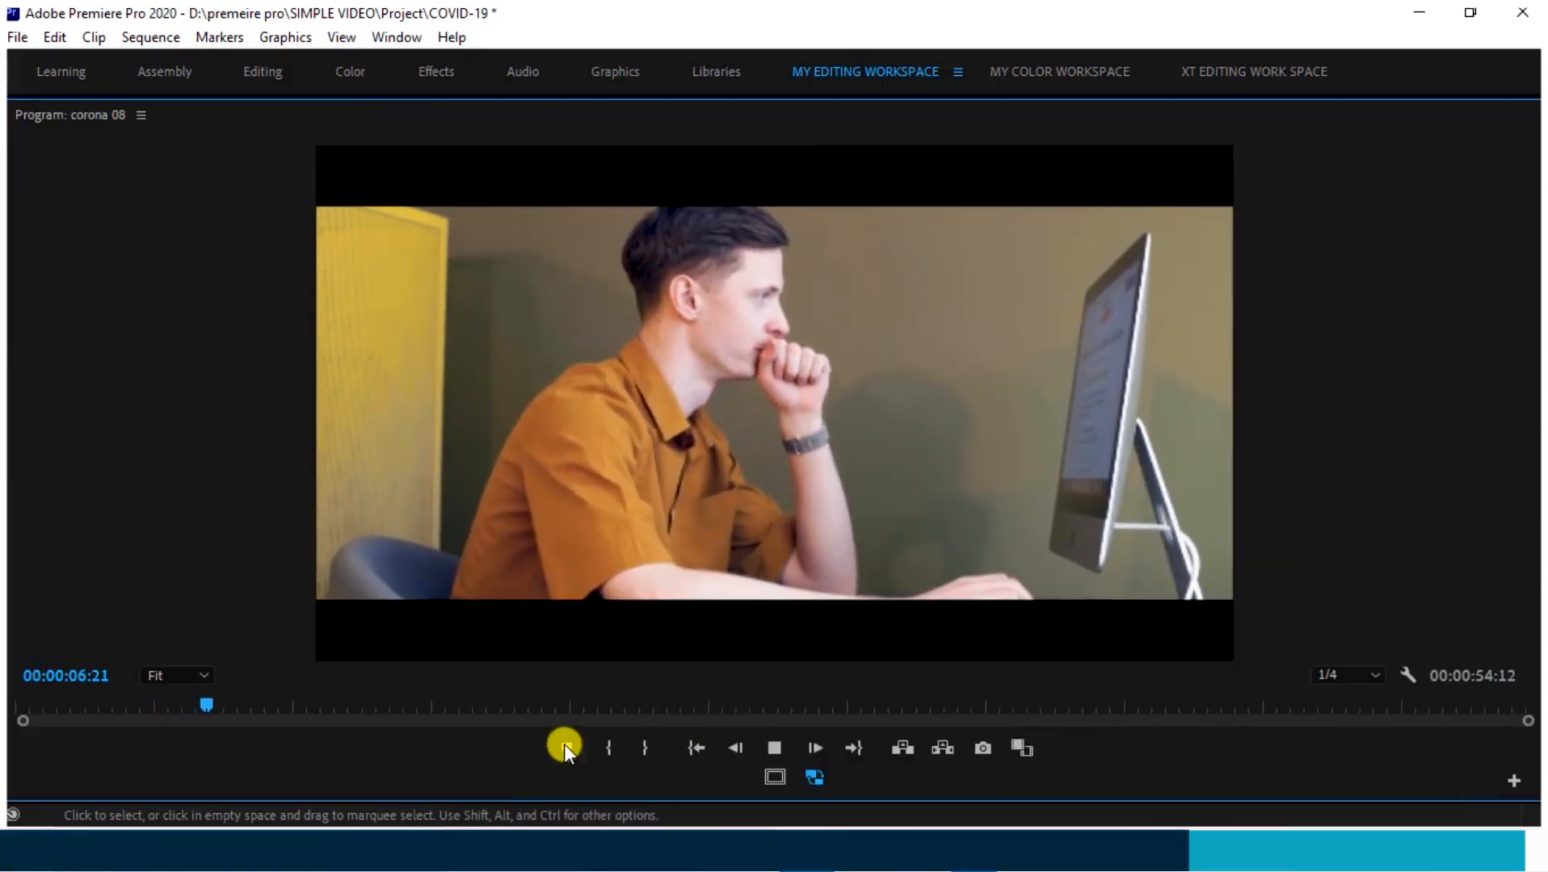
left_click(530, 715)
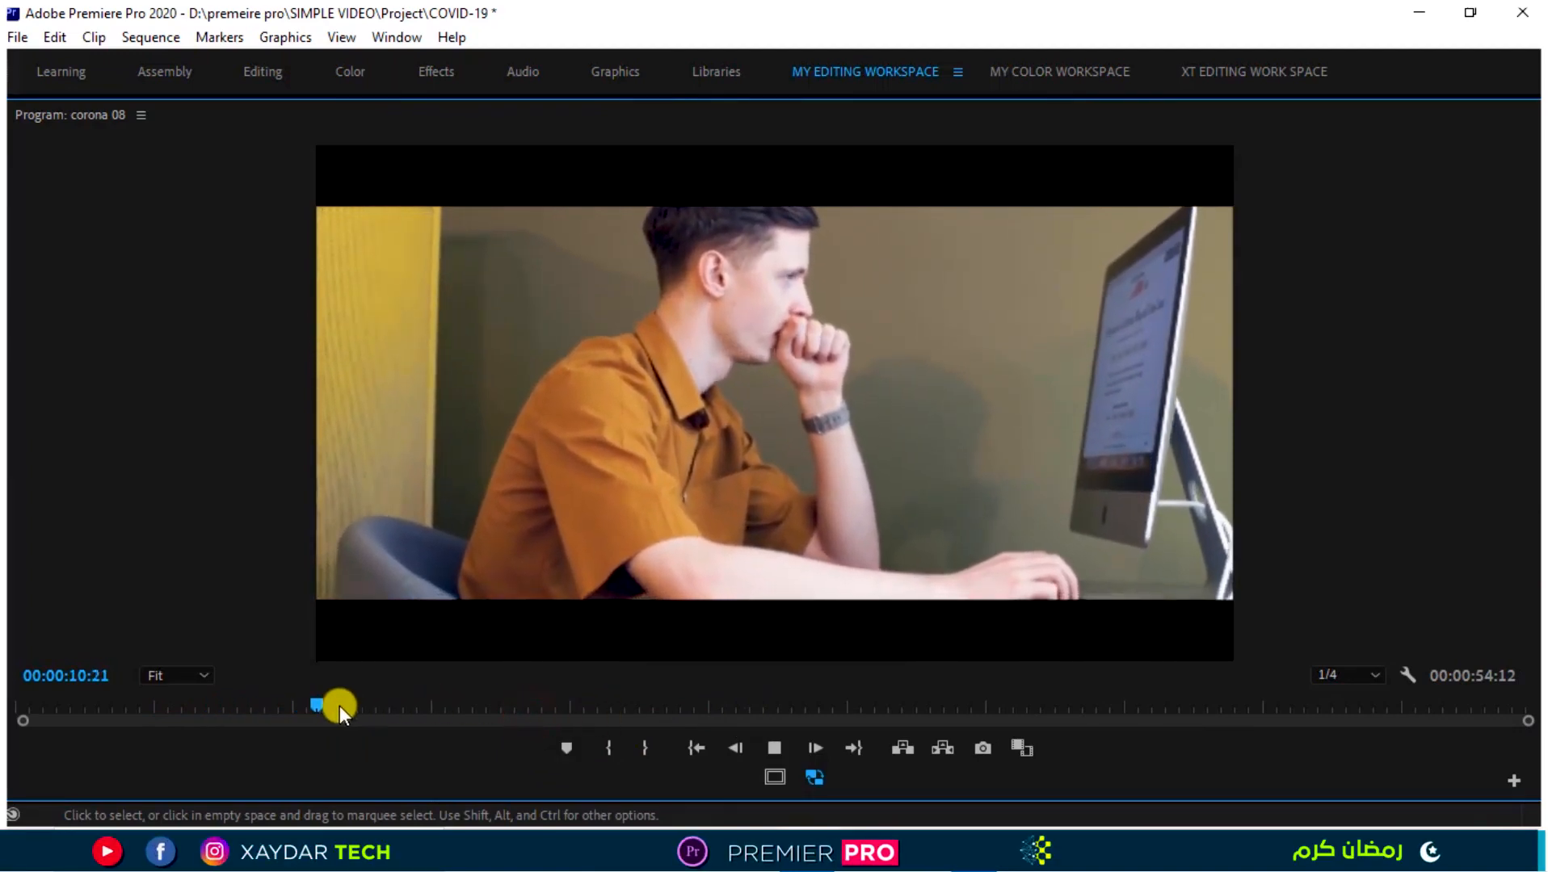
left_click_drag(347, 708, 1259, 710)
key("grave")
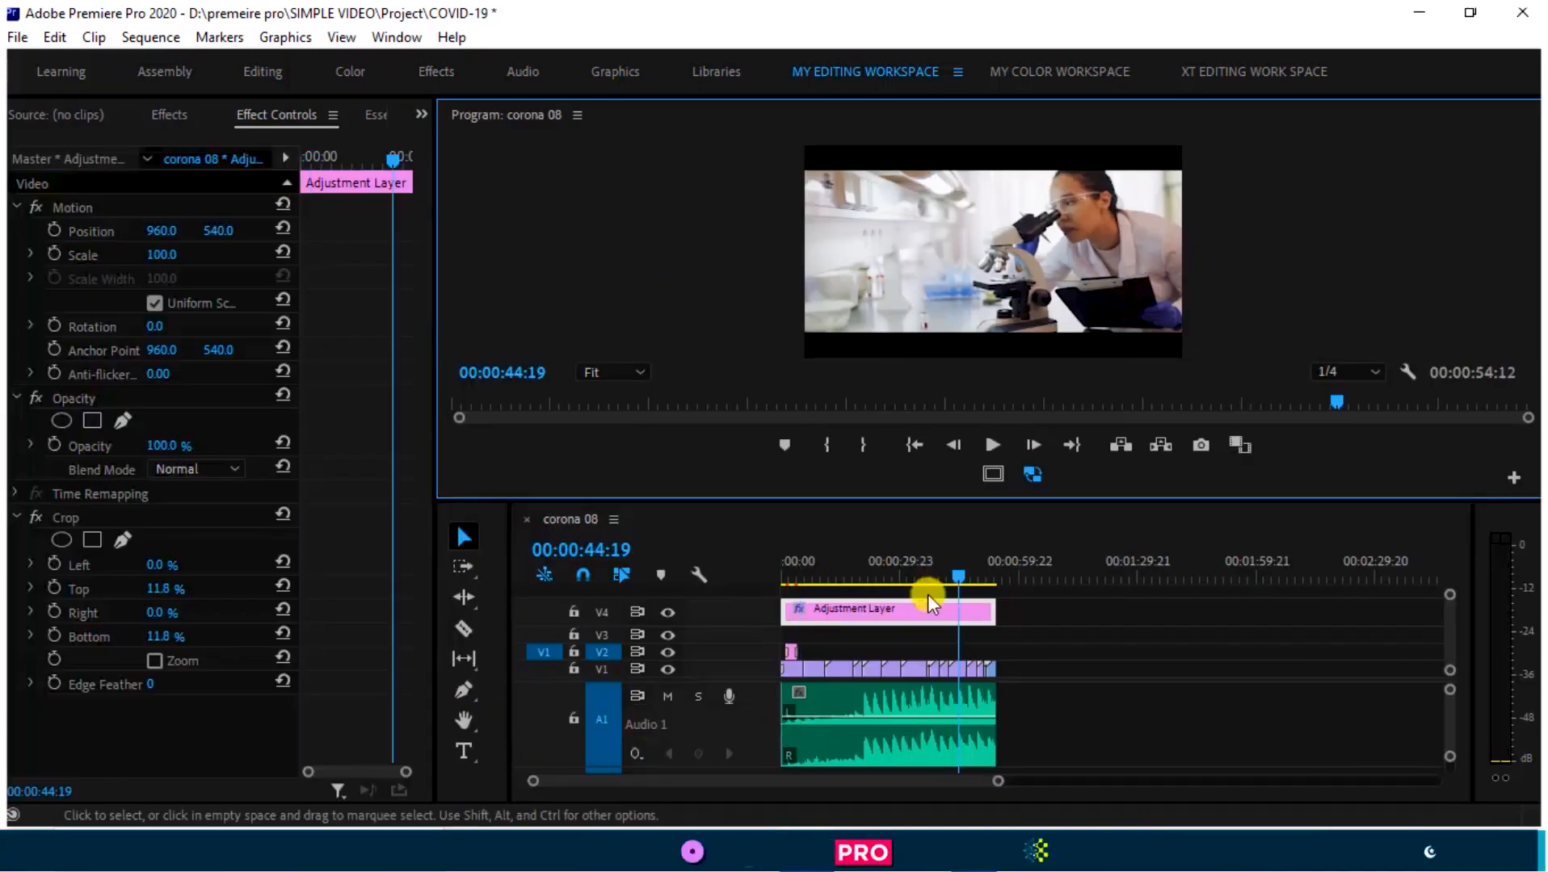
Move the playhead to 00:00:53:17, with the timeline enlarged around the end of the sequence.
left_click_drag(961, 575, 993, 577)
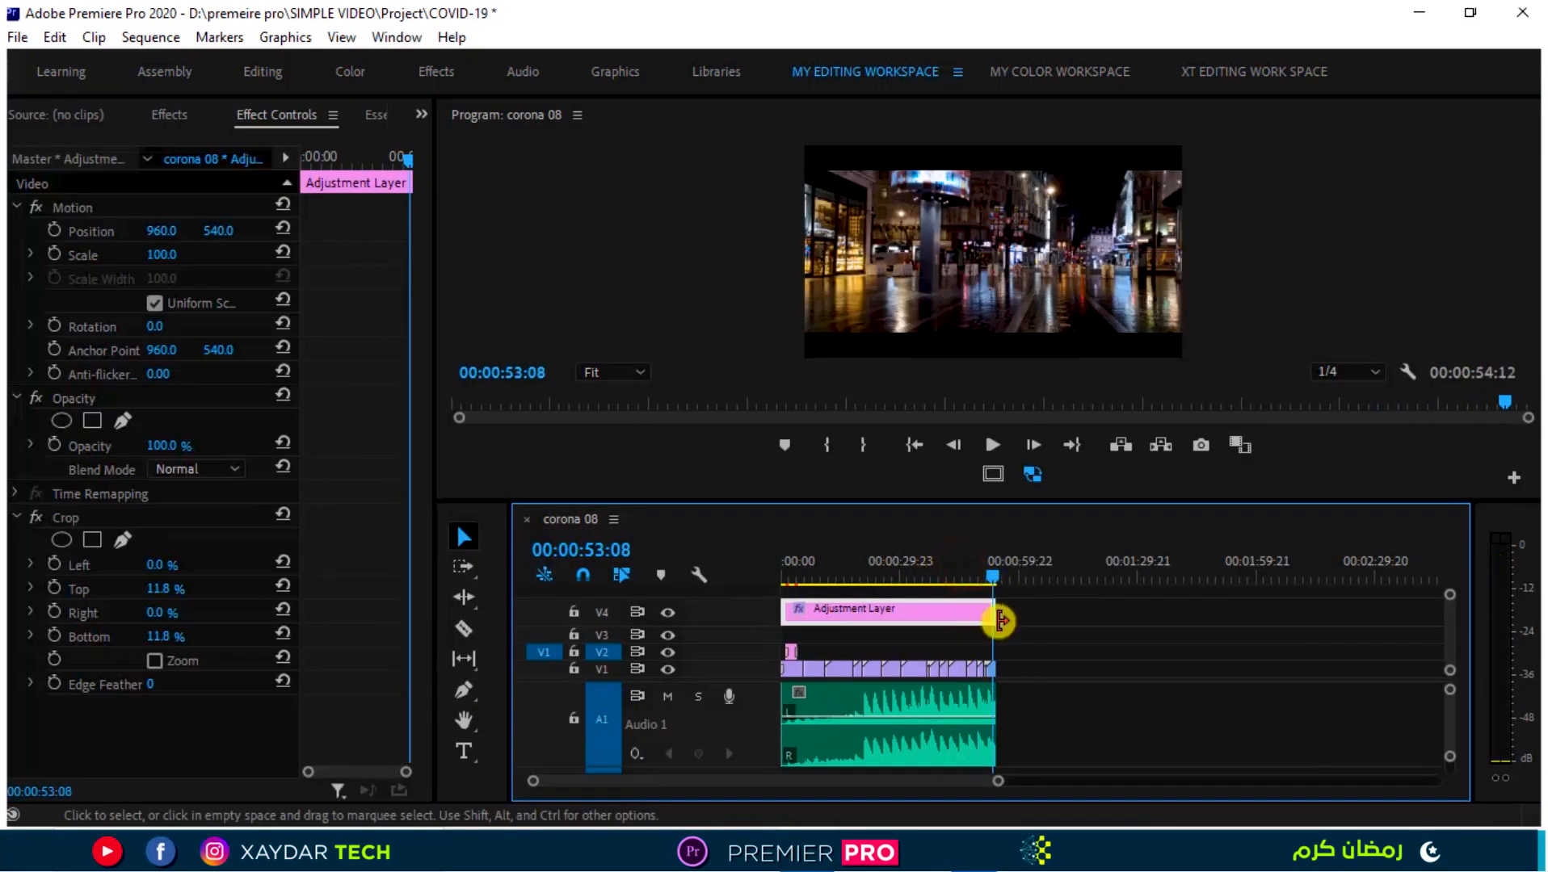
left_click_drag(997, 788, 736, 781)
mouse_move(1117, 583)
left_mouse_down()
mouse_move(1147, 580)
mouse_move(1121, 581)
left_mouse_up()
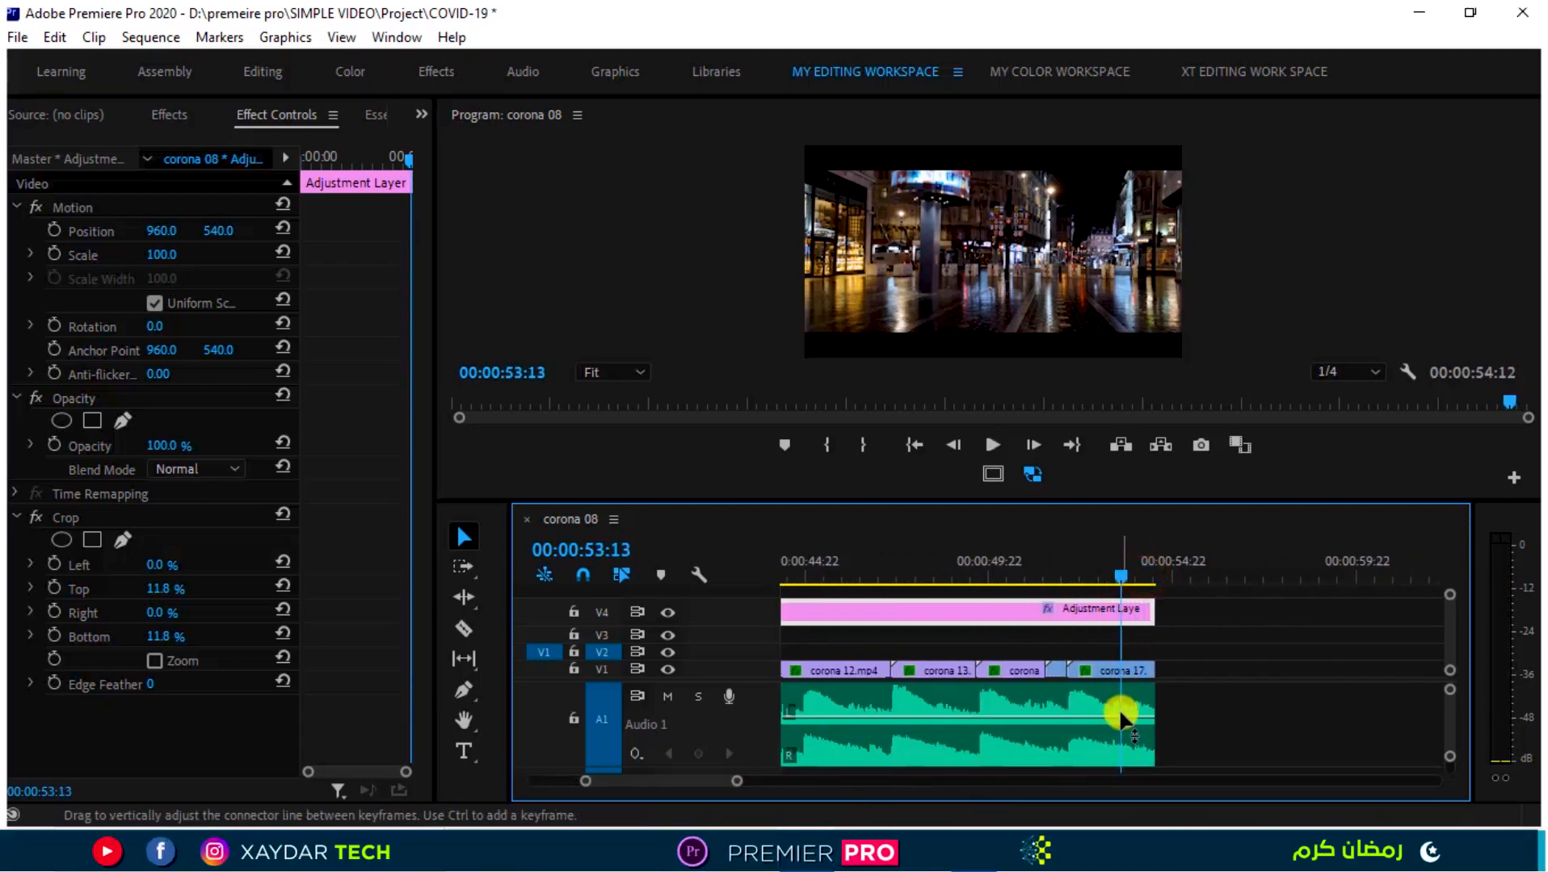
left_click(1126, 580)
key("shift+7")
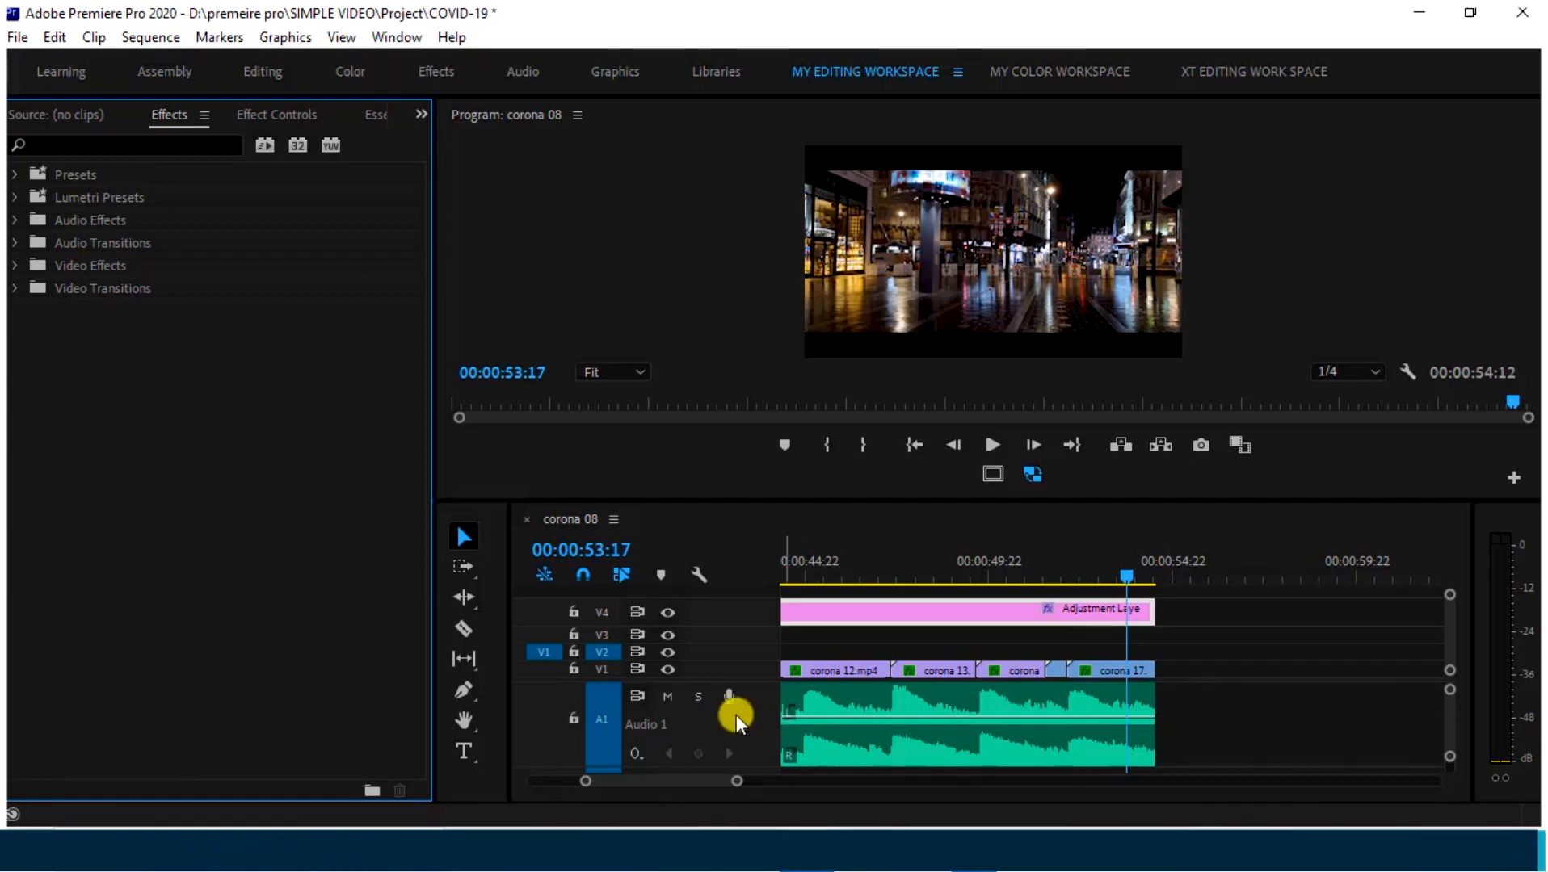
Fade out the audio clip on A1 with two volume keyframes near its end, lowering the last one to about -25.5 dB.
scroll(747, 719, "down", 2)
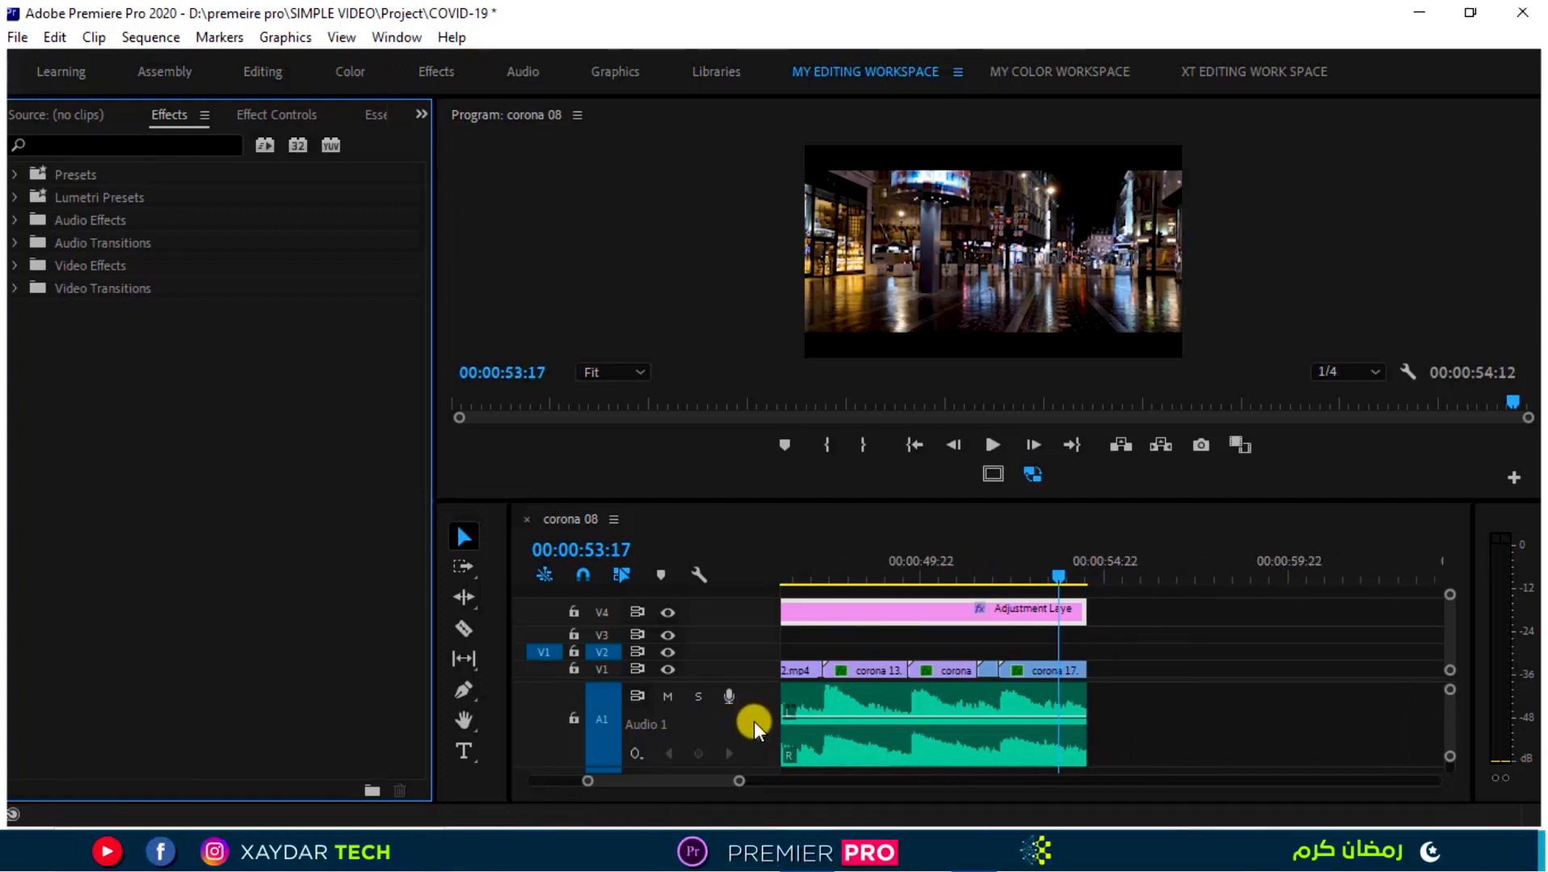
scroll(751, 759, "up", 4)
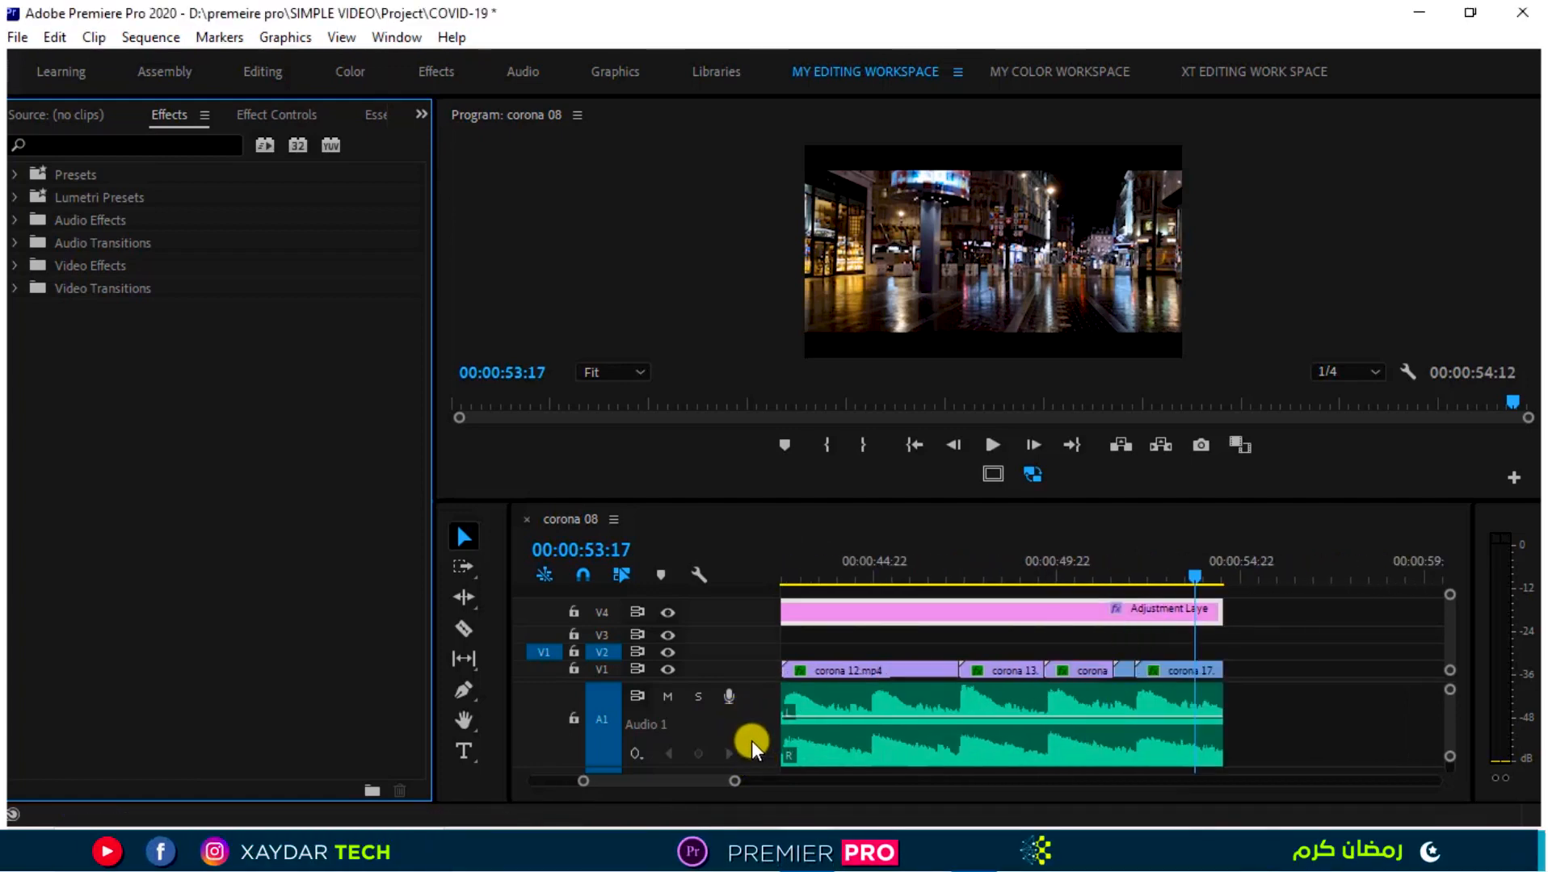
scroll(745, 721, "up", 1)
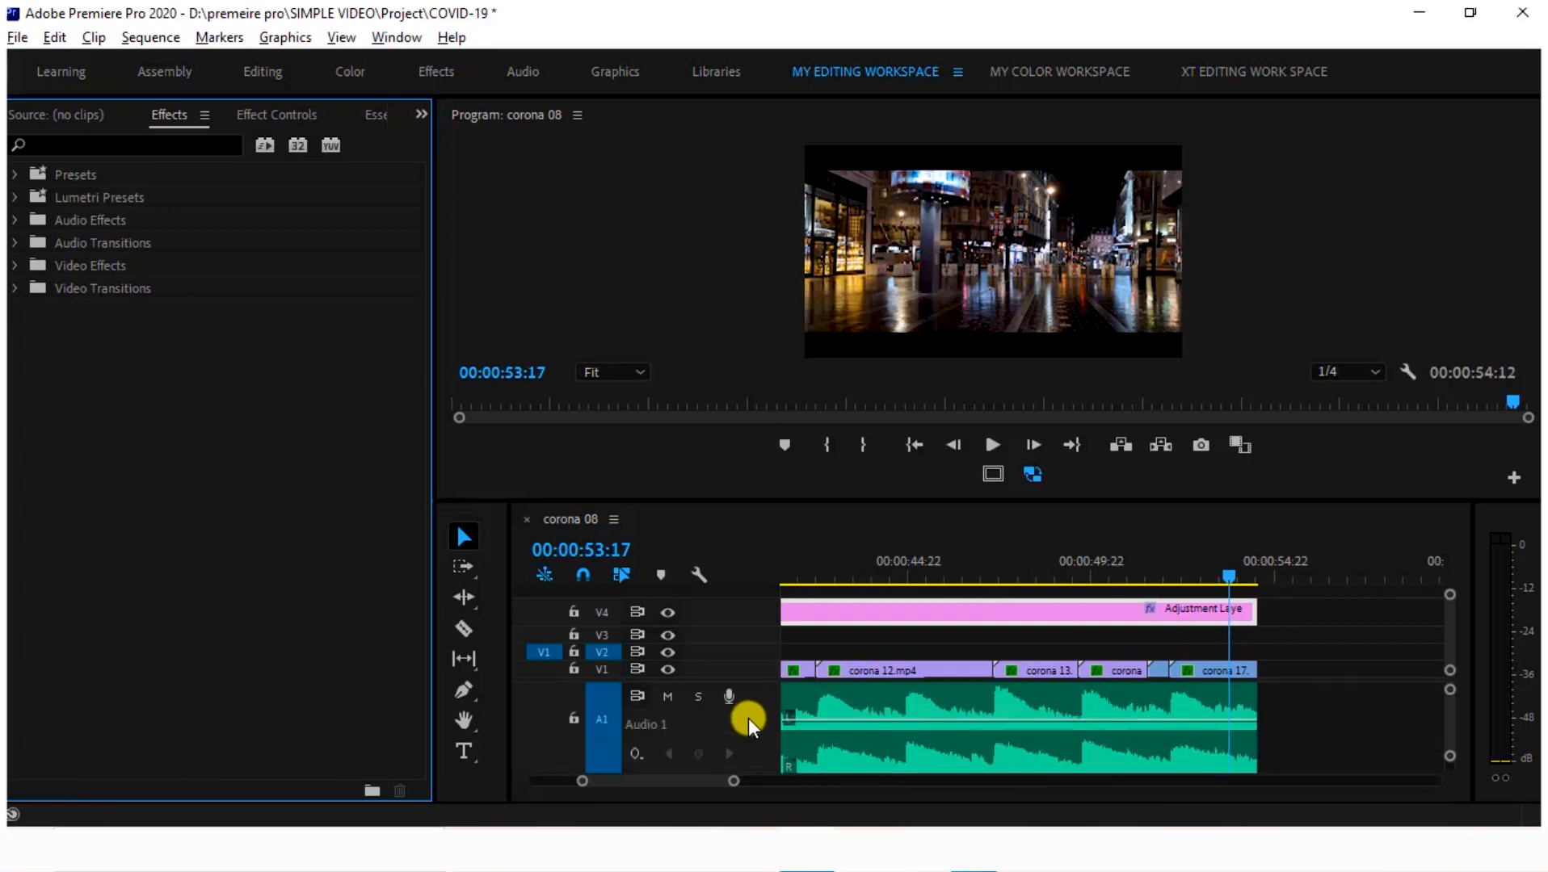
left_click(1236, 727)
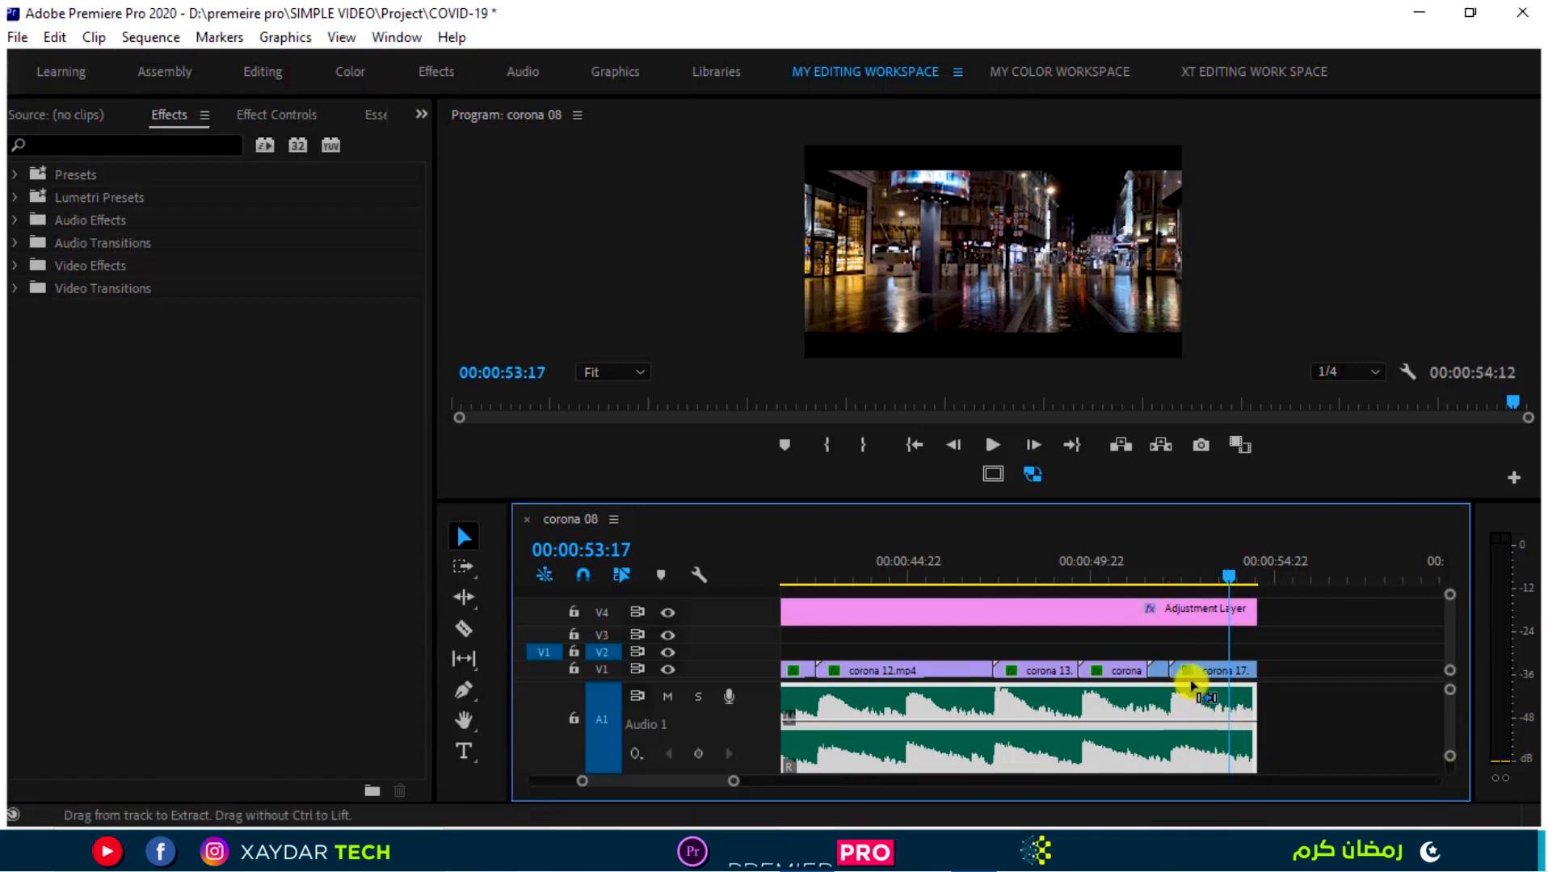
left_click(1225, 724)
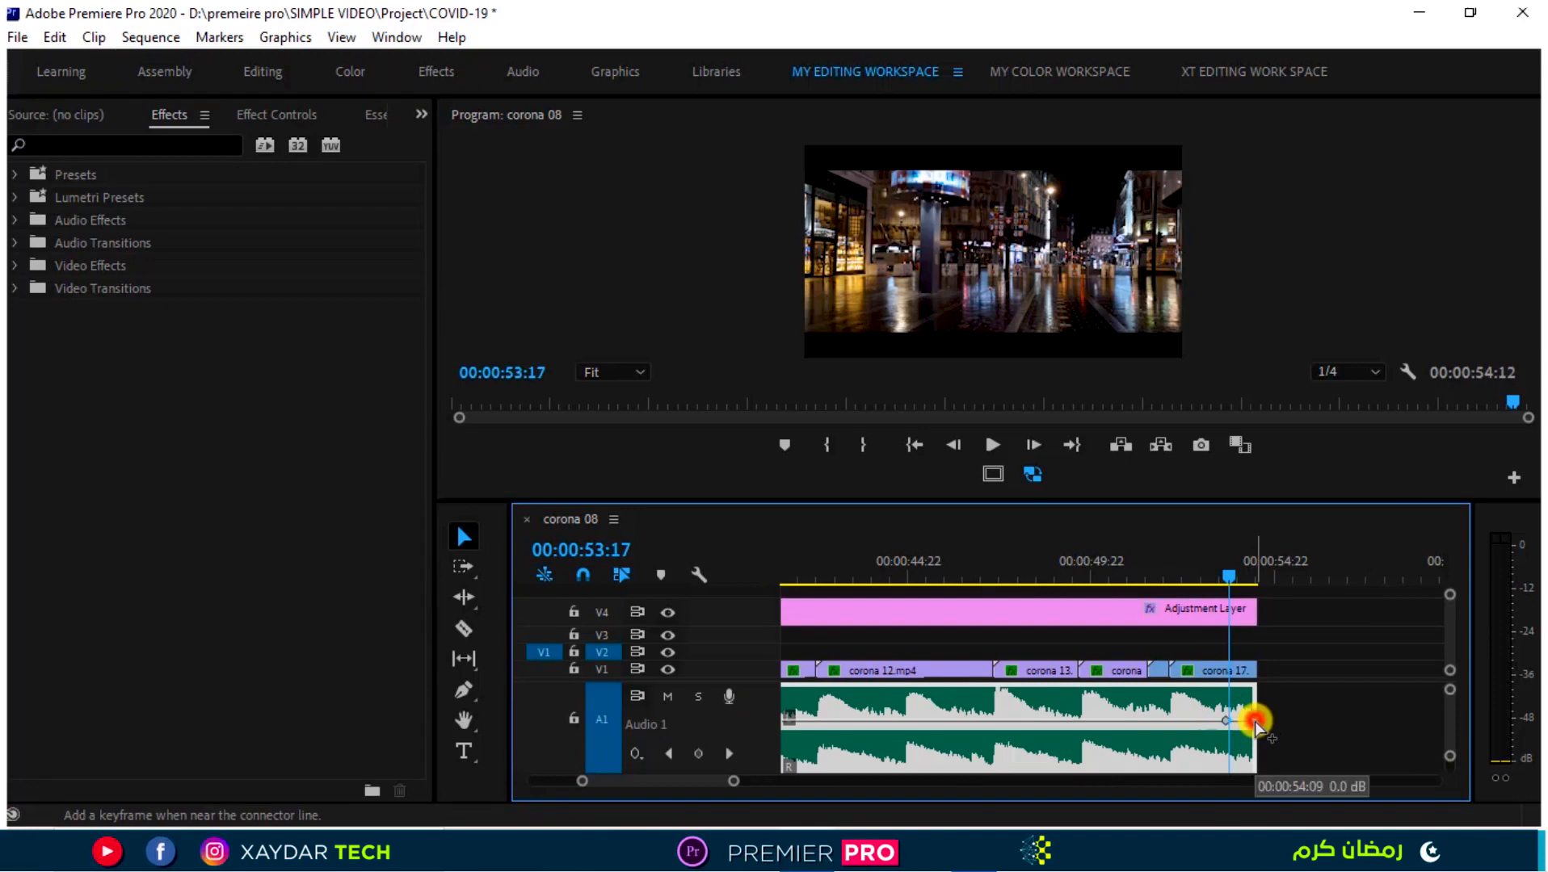
left_click_drag(1254, 724, 1253, 756)
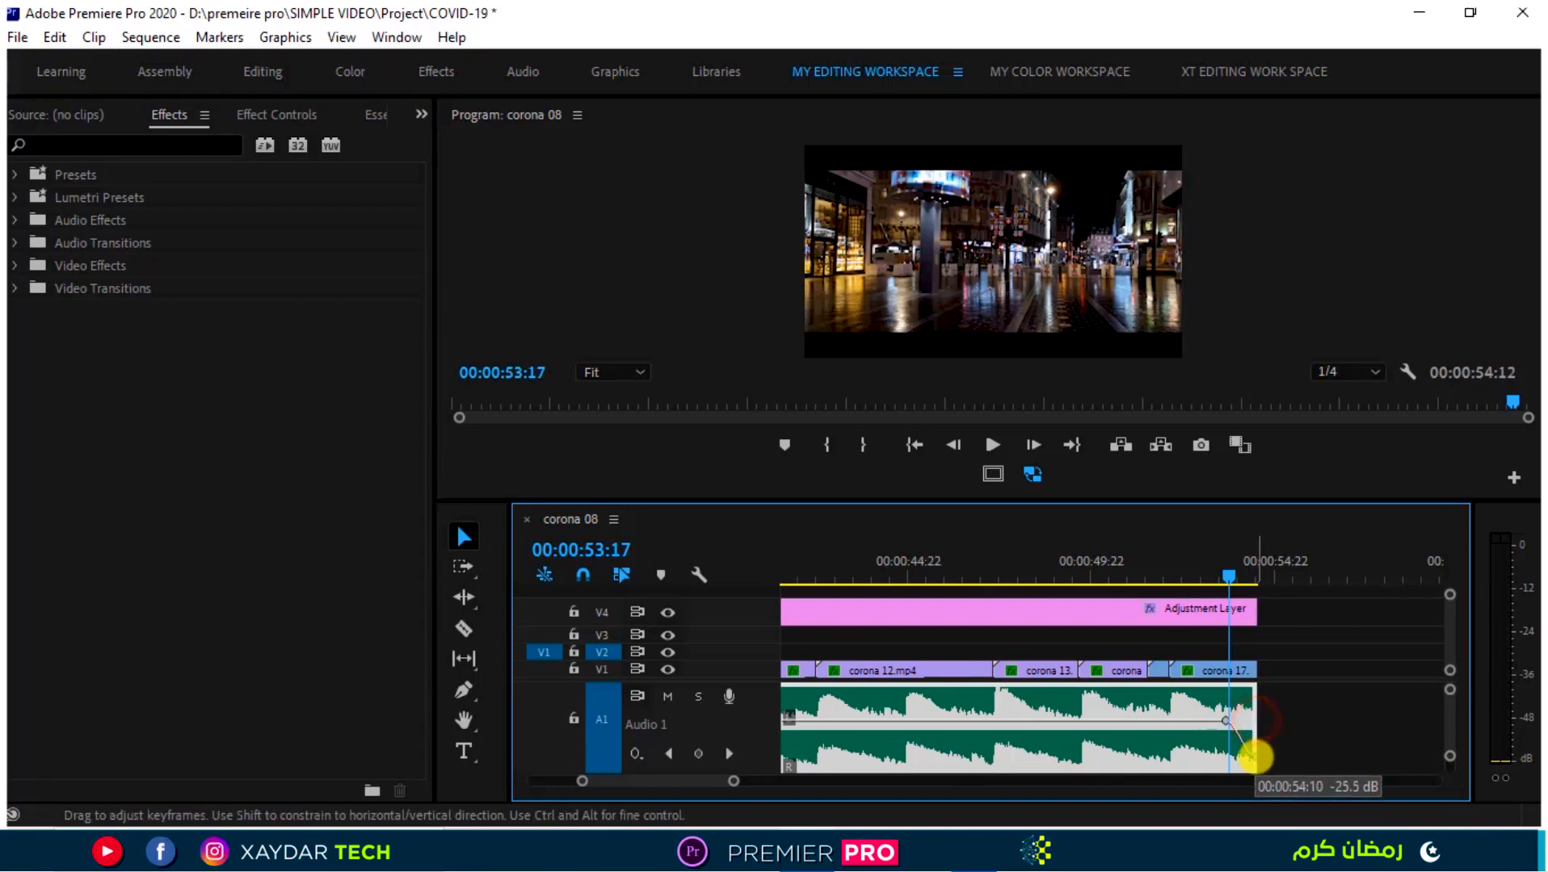
Try to fade out the corona 17.mp4 clip with Opacity keyframes of 100 % at 00:00:54:07 and 0 % at 00:00:54:12.
left_click(1221, 580)
left_click_drag(1221, 580, 1260, 574)
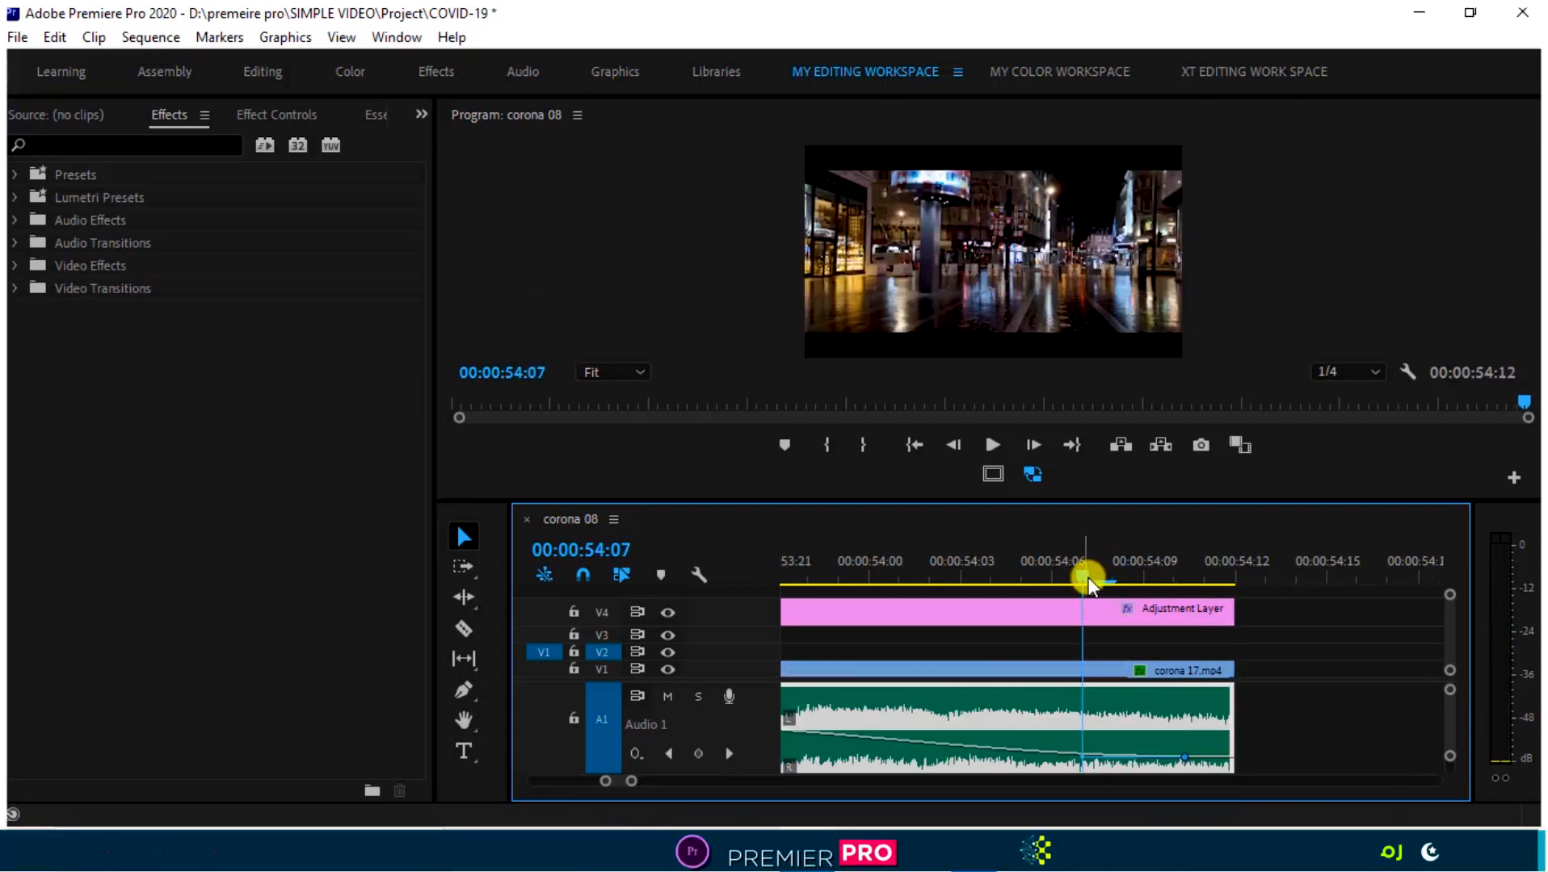
mouse_move(1088, 577)
left_mouse_down()
mouse_move(1226, 576)
mouse_move(1081, 586)
left_mouse_up()
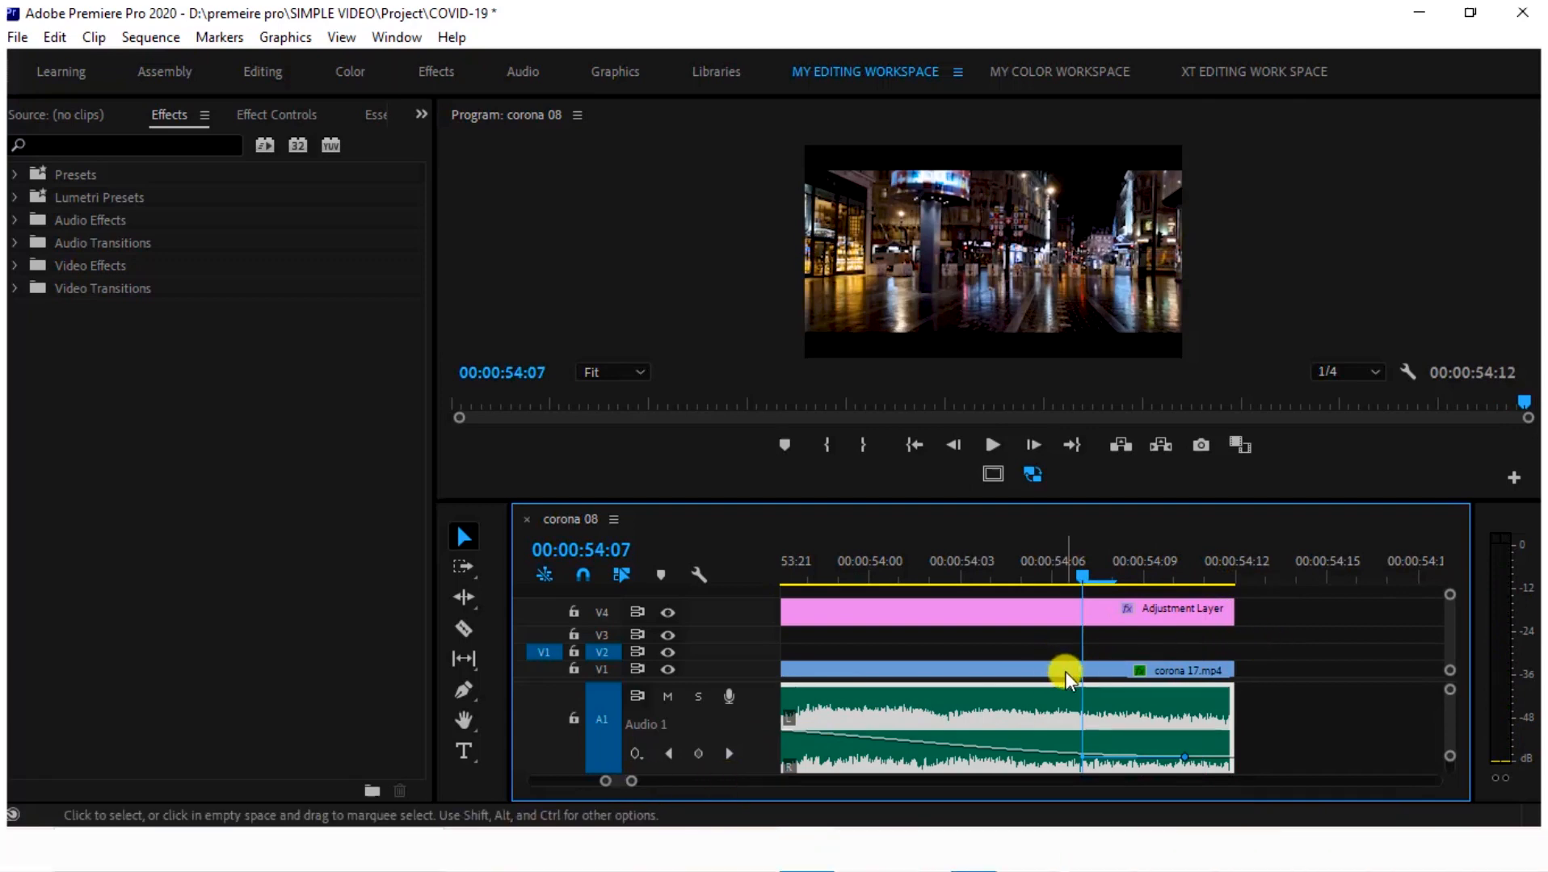
left_click(1085, 674)
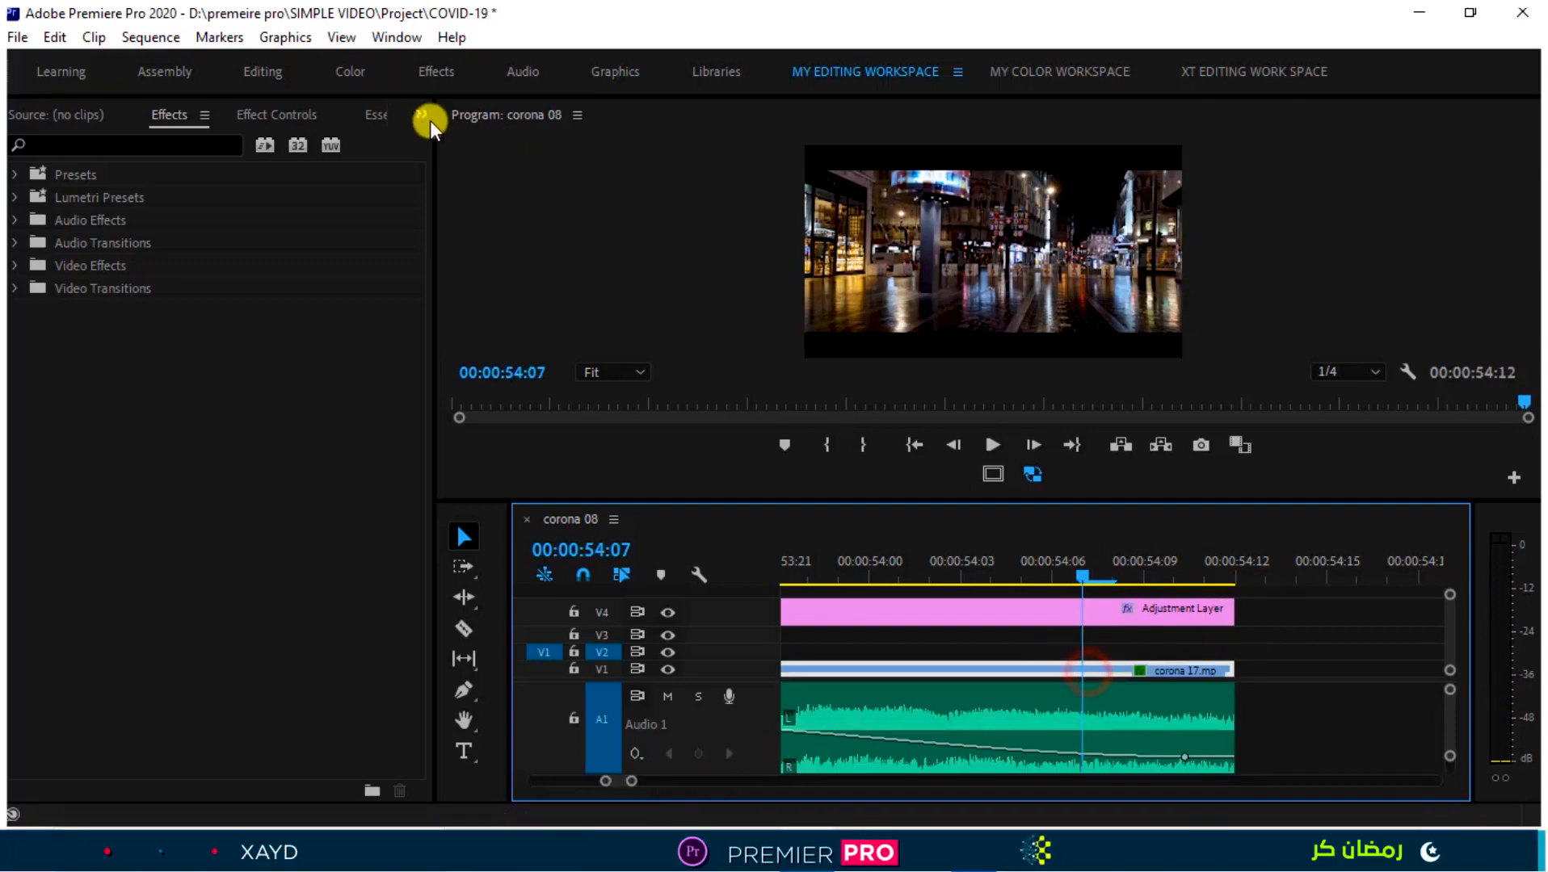
left_click(299, 109)
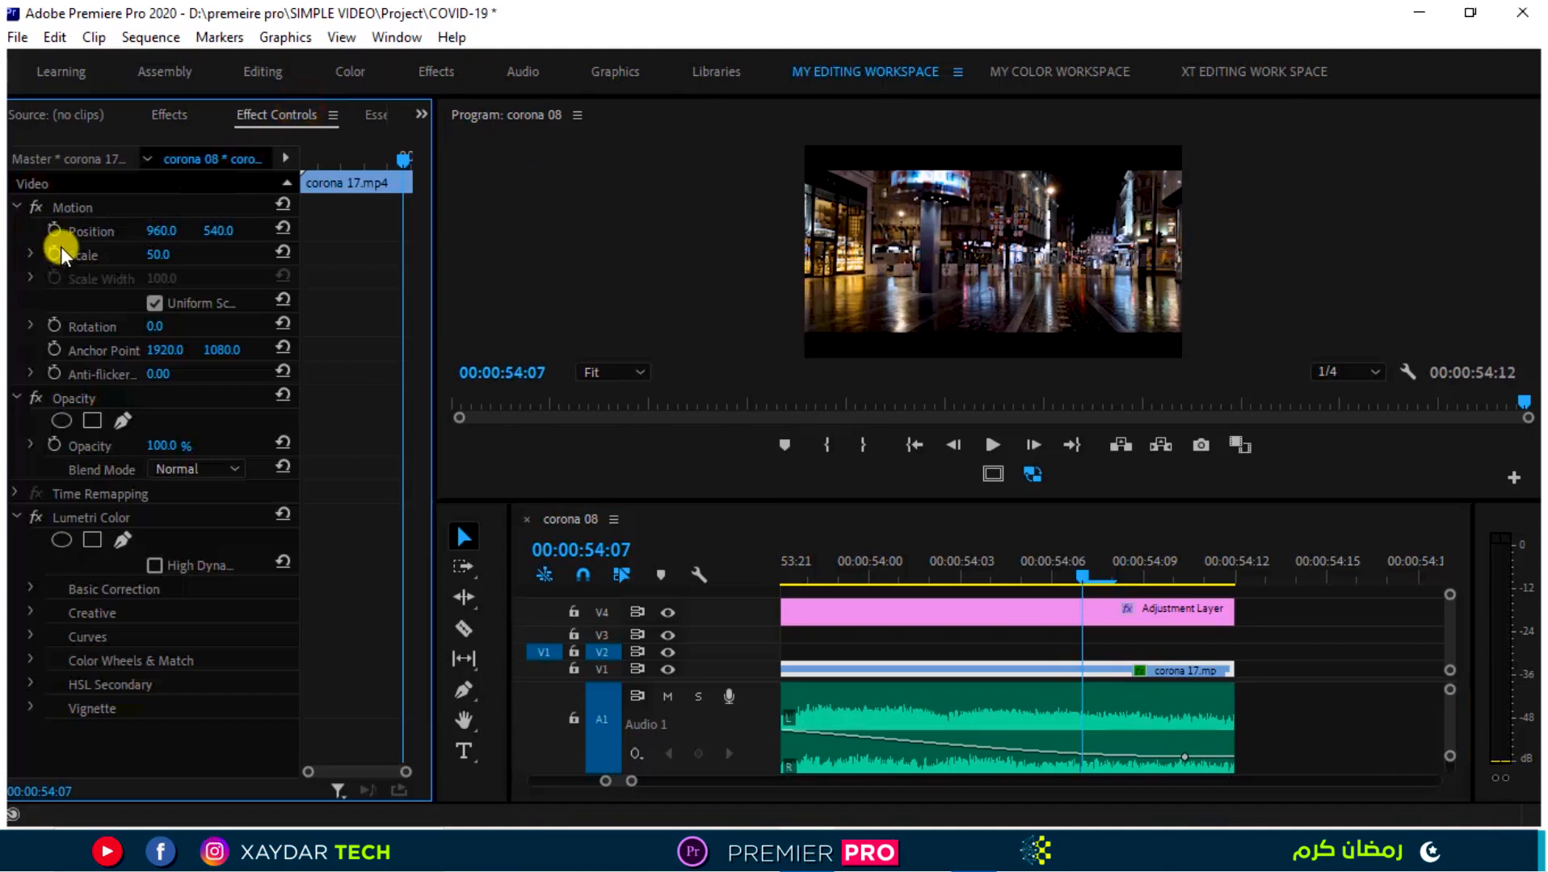
left_click(54, 444)
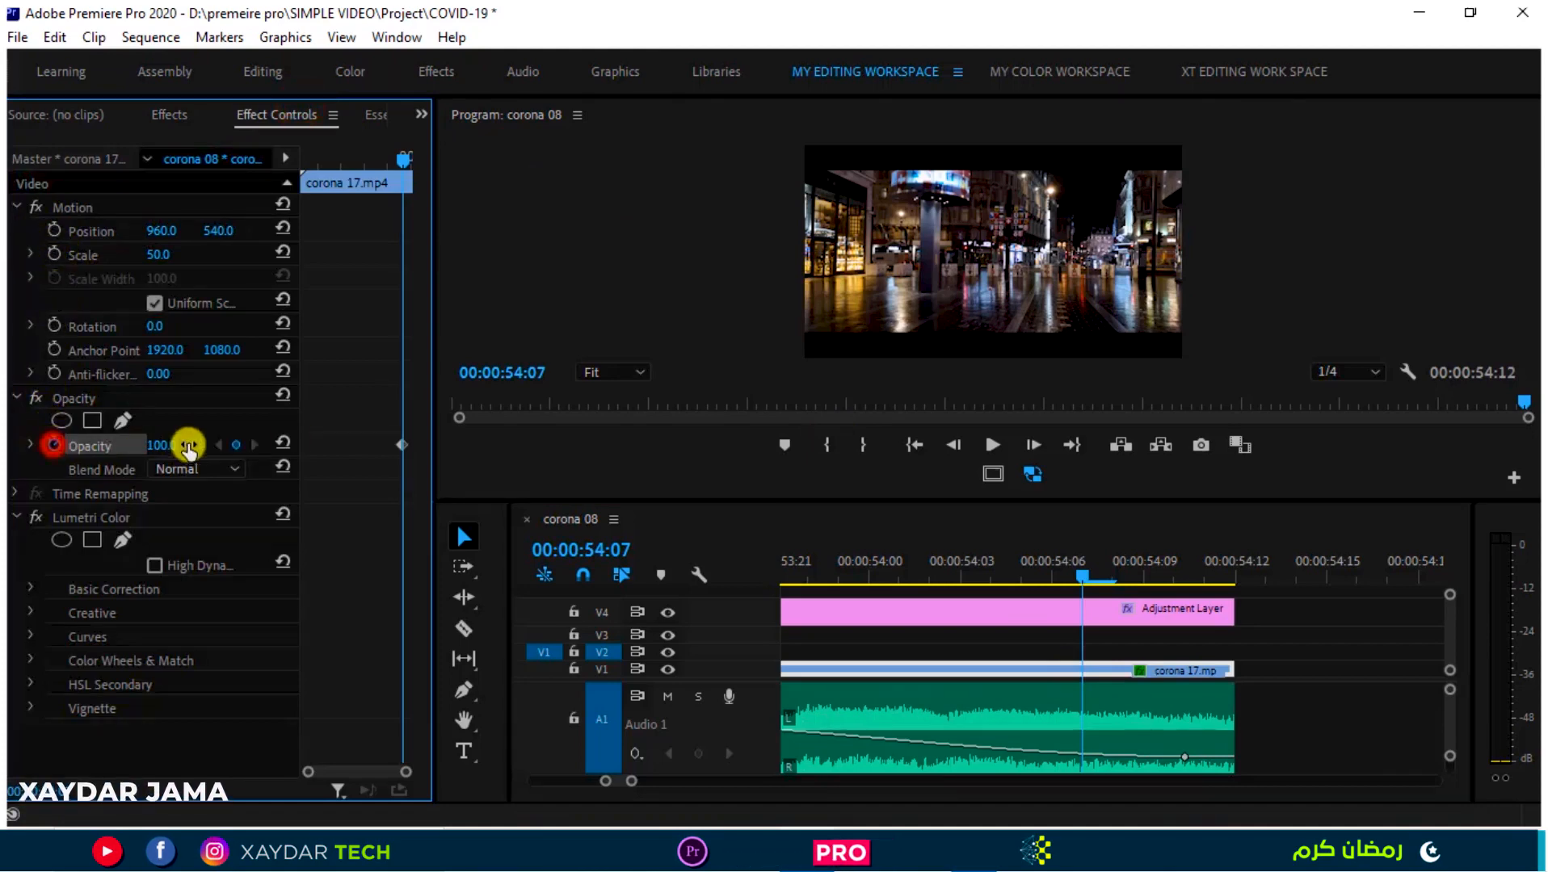
left_click_drag(403, 166, 414, 171)
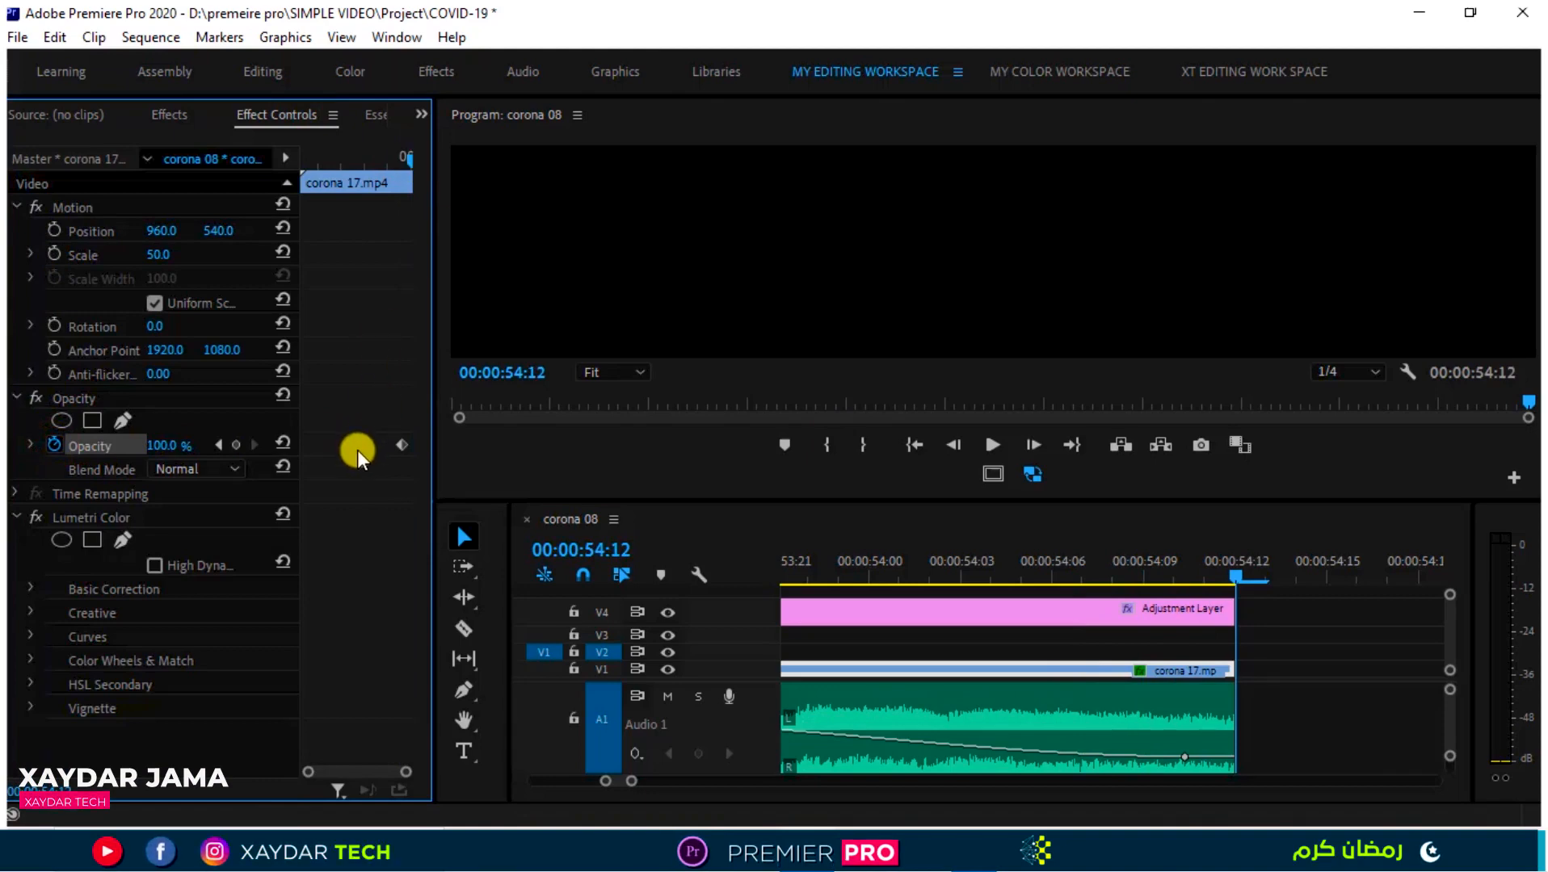
left_click(166, 445)
left_click_drag(195, 442, 65, 445)
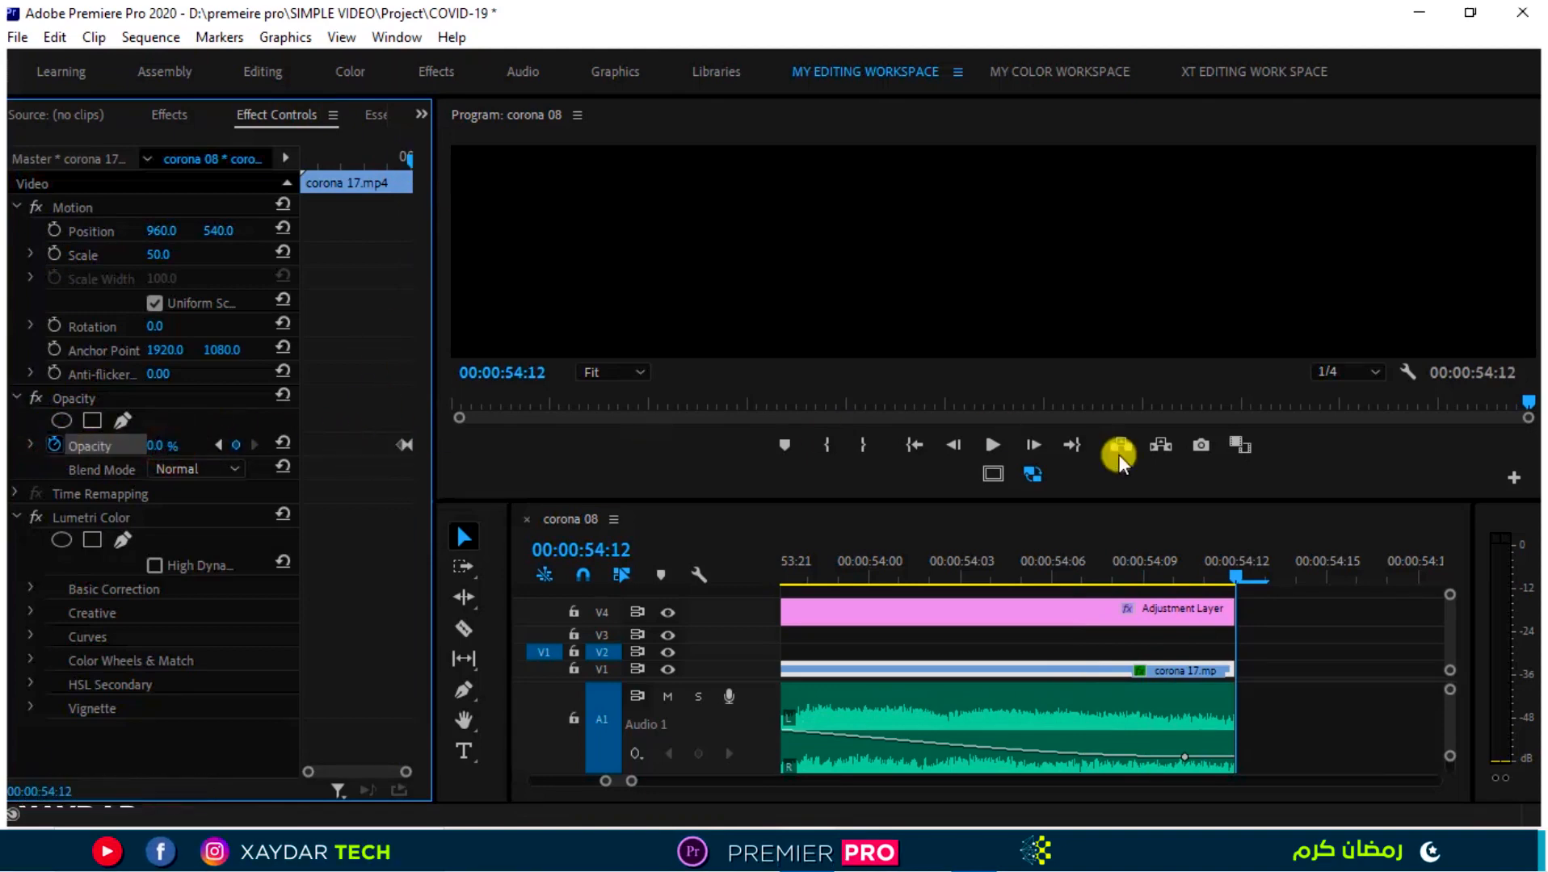
Play the opening of the sequence briefly, and return the playhead to 00:00:52:23, near the end of the sequence.
left_click_drag(1236, 570, 1115, 575)
key("space")
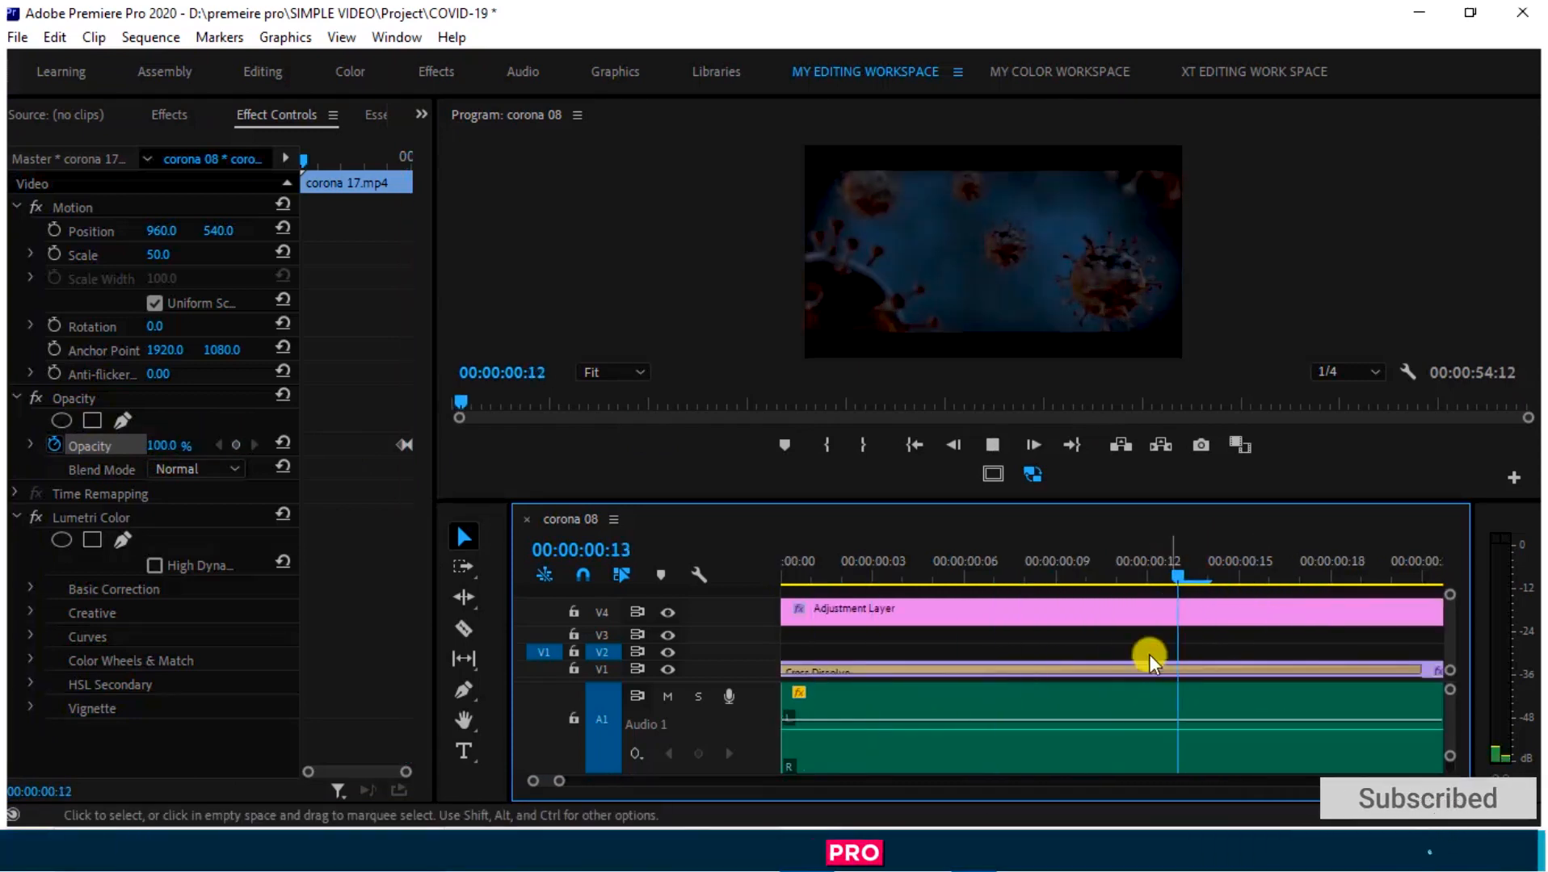
left_click(925, 749)
left_click_drag(563, 782, 866, 814)
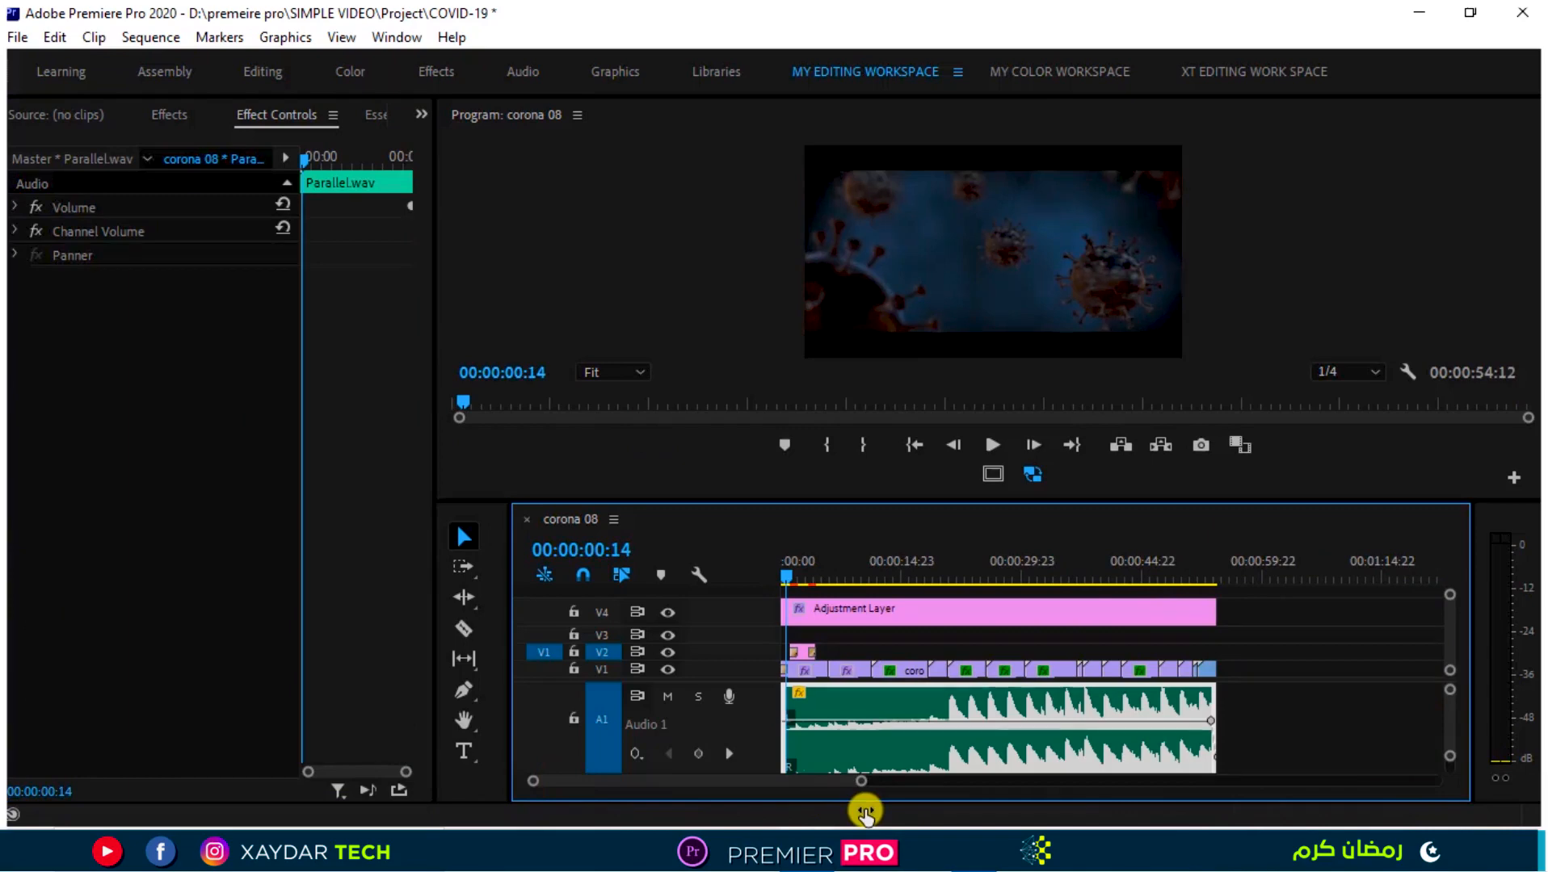
key("End")
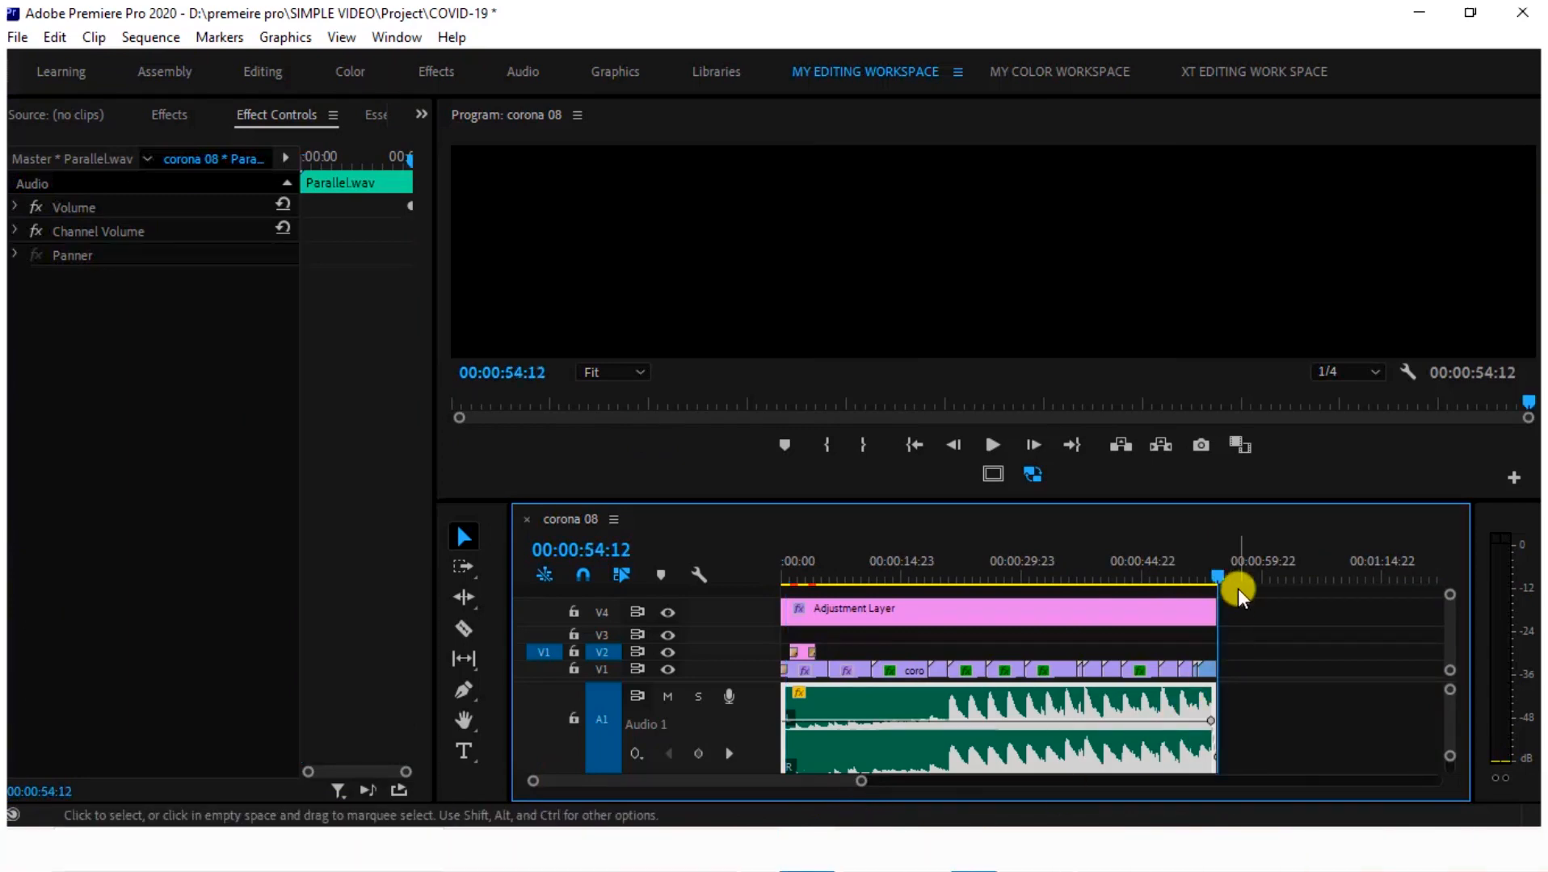
left_click_drag(1215, 580, 1205, 579)
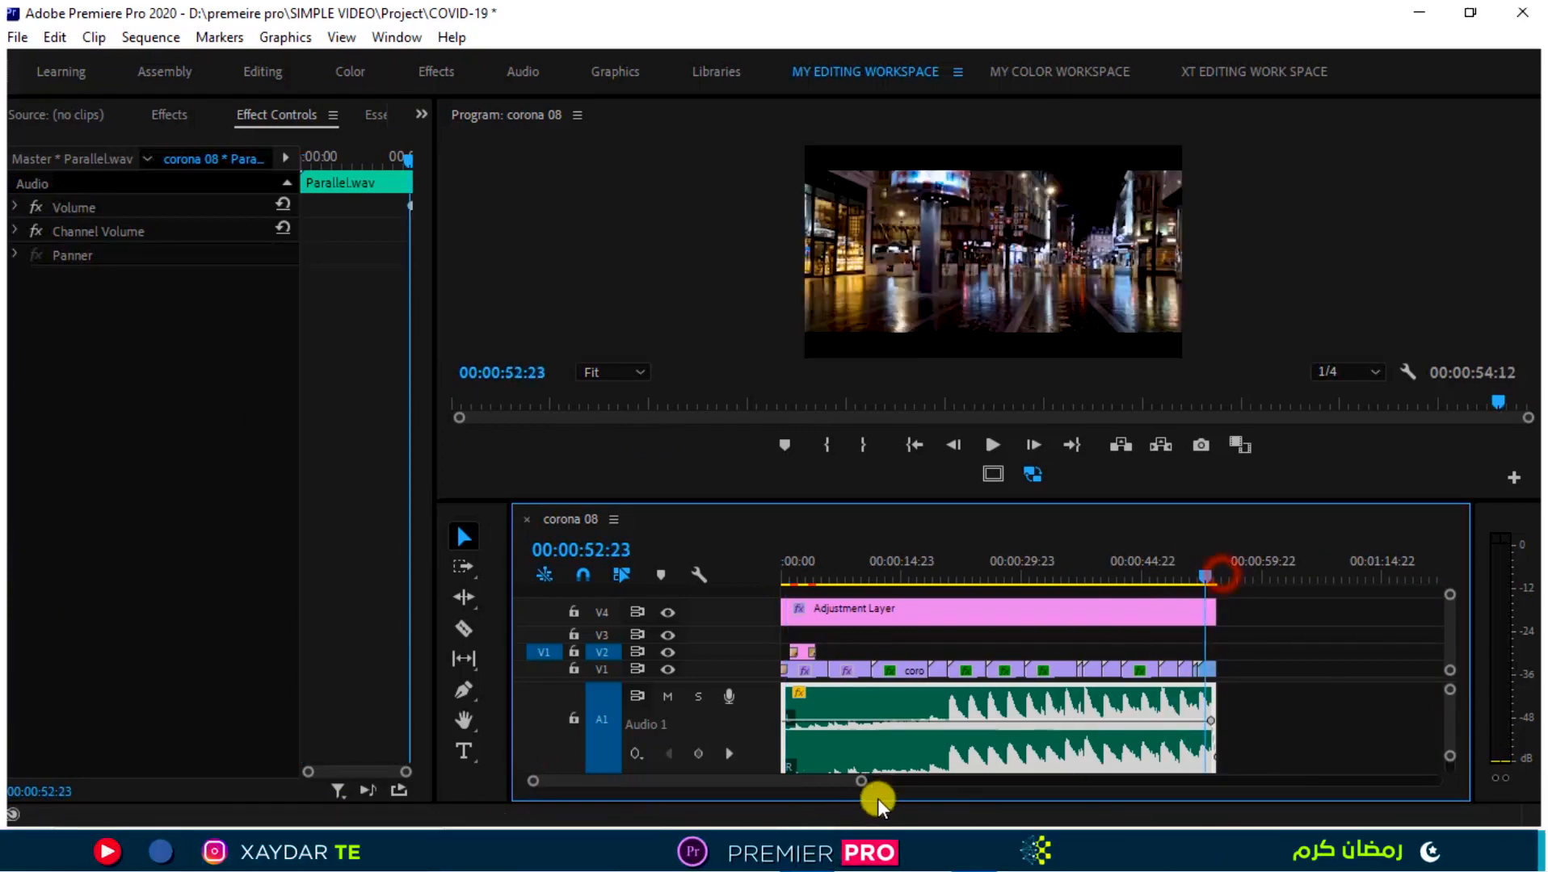
left_click_drag(861, 787, 732, 791)
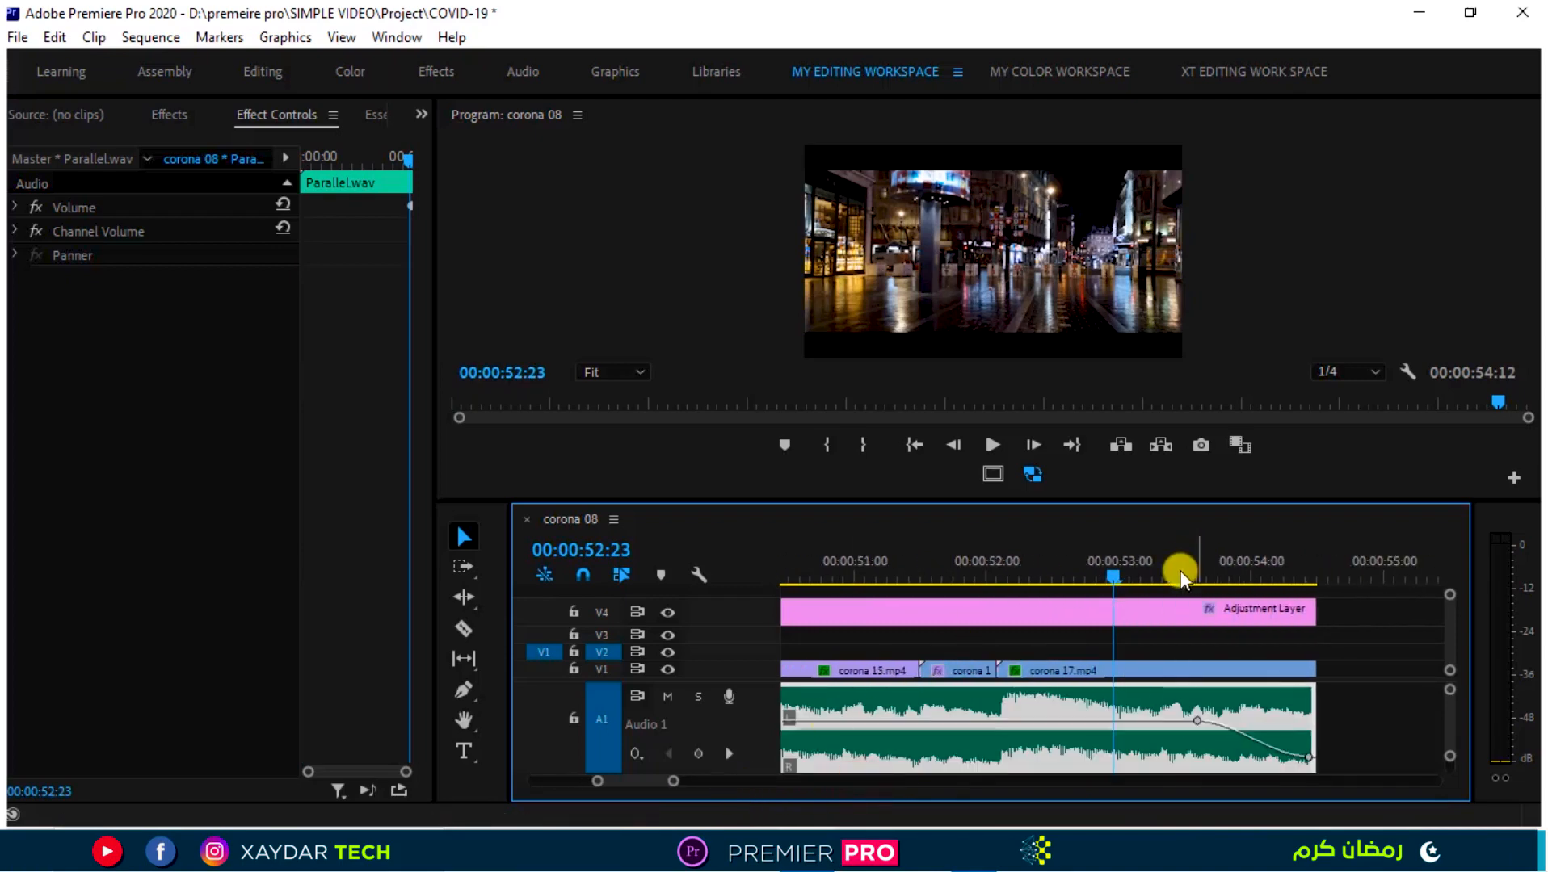
Apply the Cross Dissolve transition to the ends of the corona 17.mp4 clip on V1 and the adjustment layer on V4.
left_click(1220, 670)
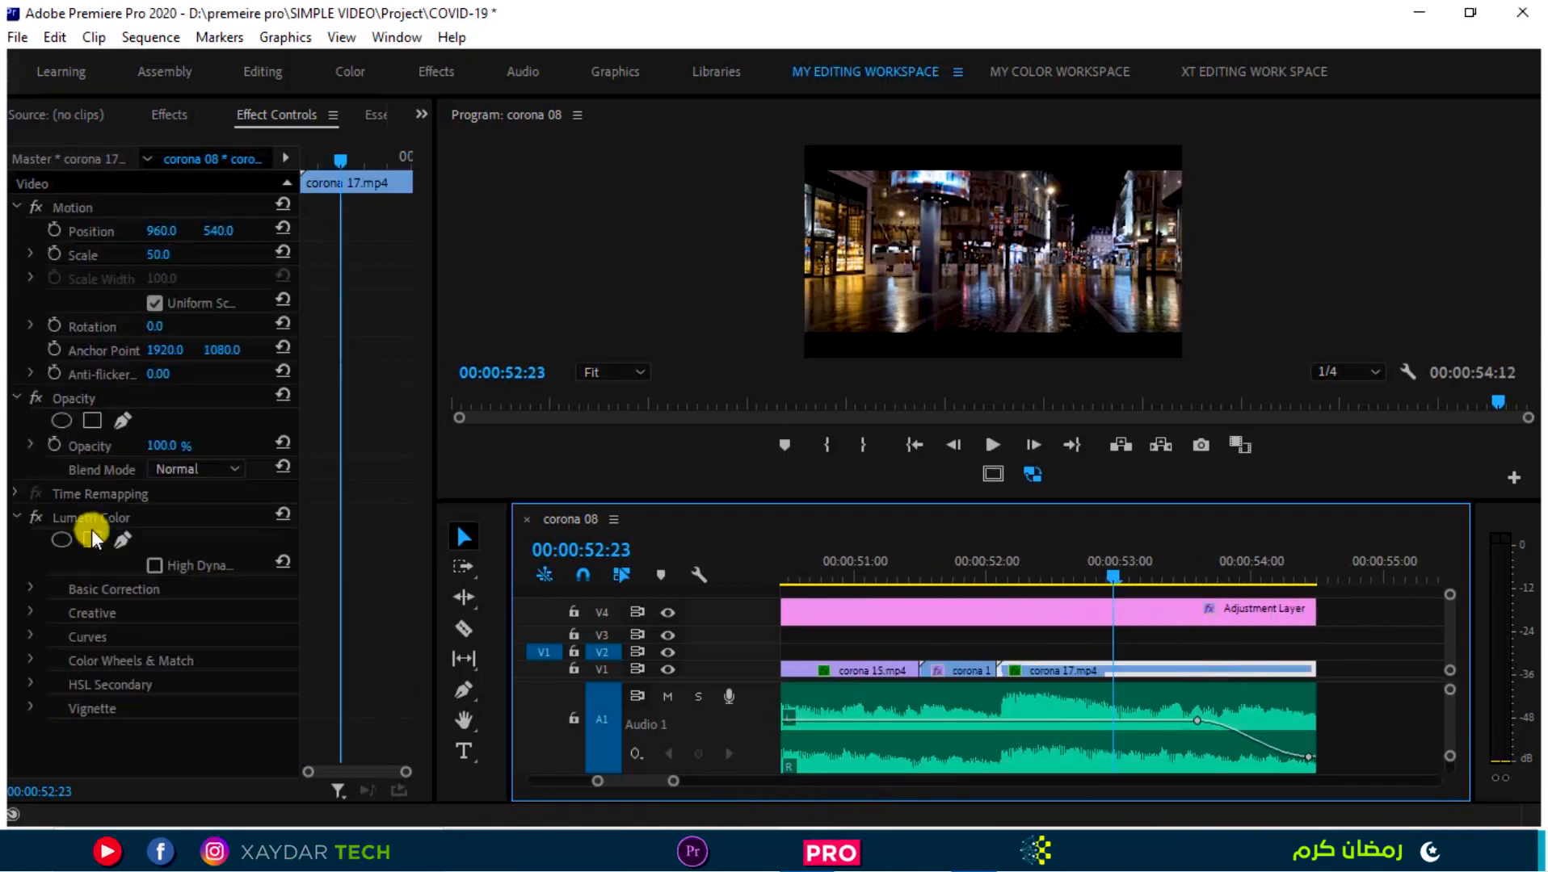
left_click(170, 114)
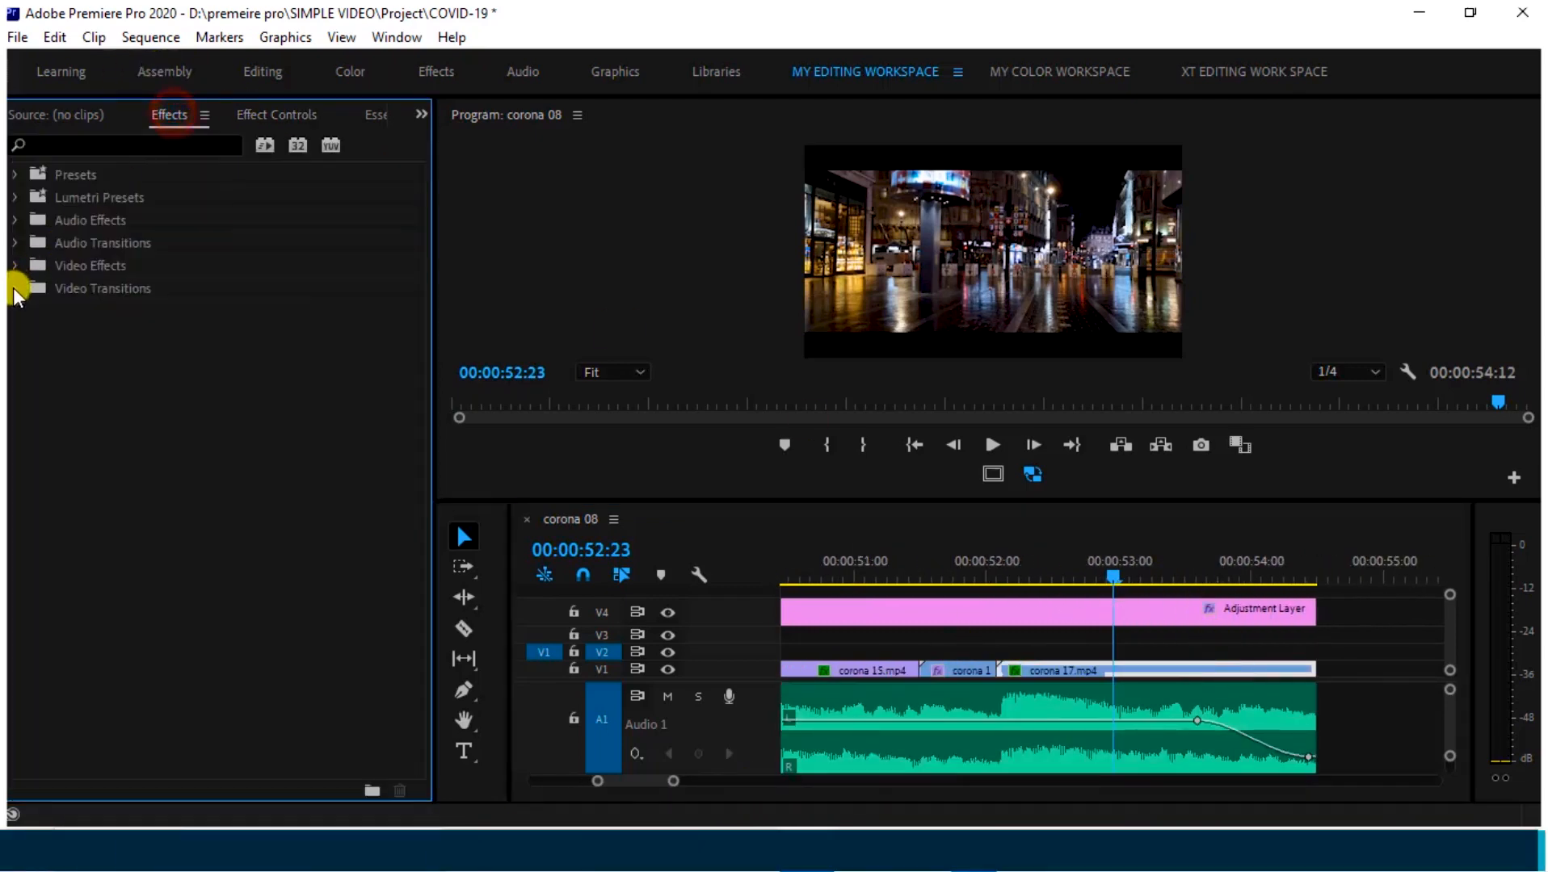
left_click(25, 333)
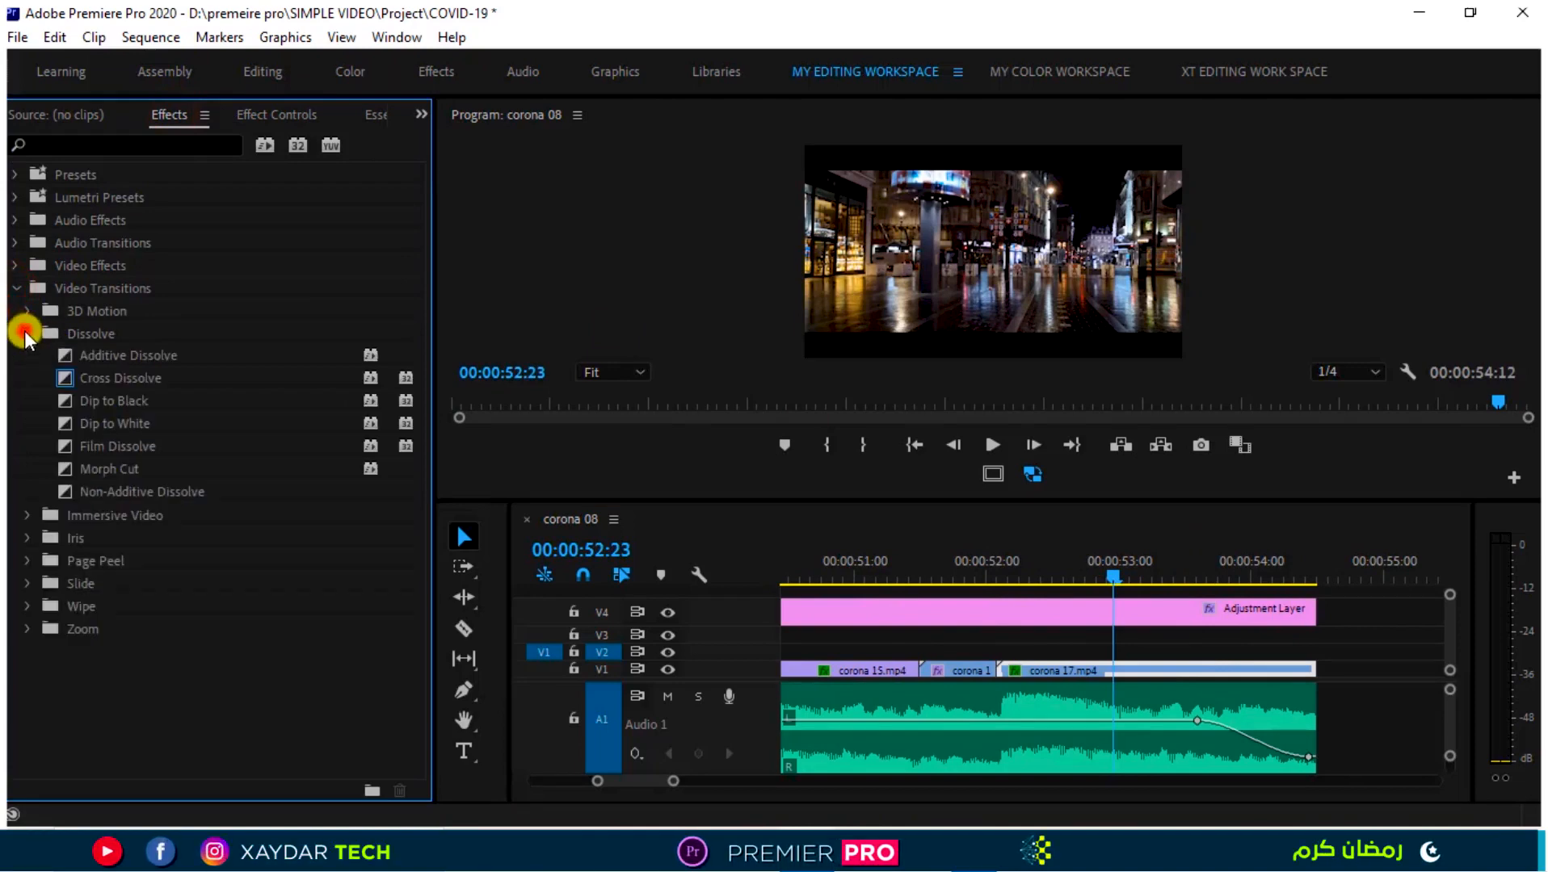
left_click(89, 378)
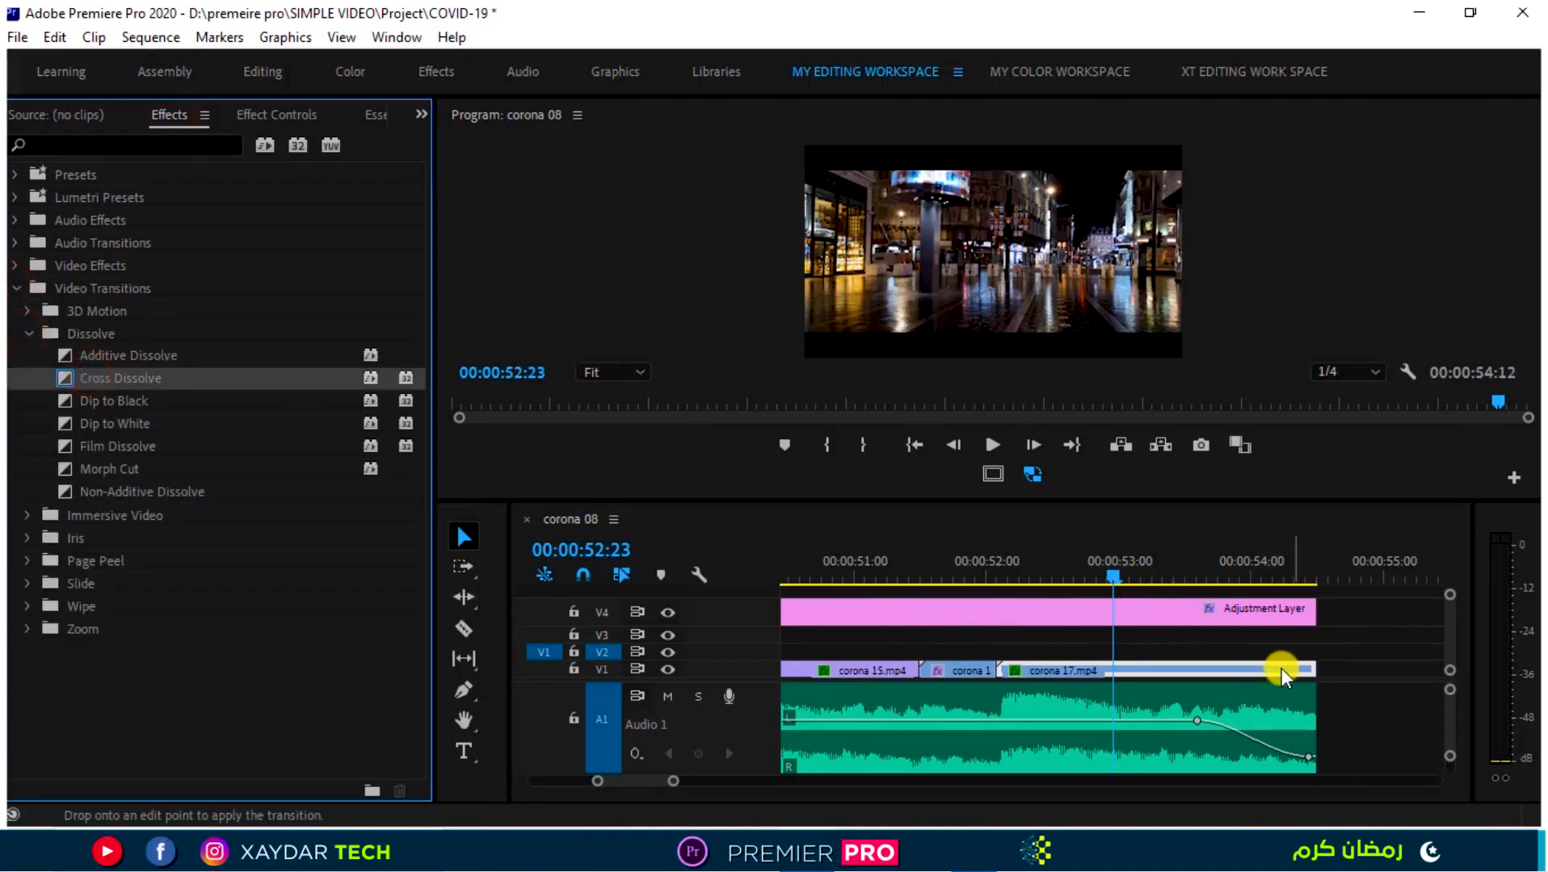
left_click_drag(1295, 669, 1297, 668)
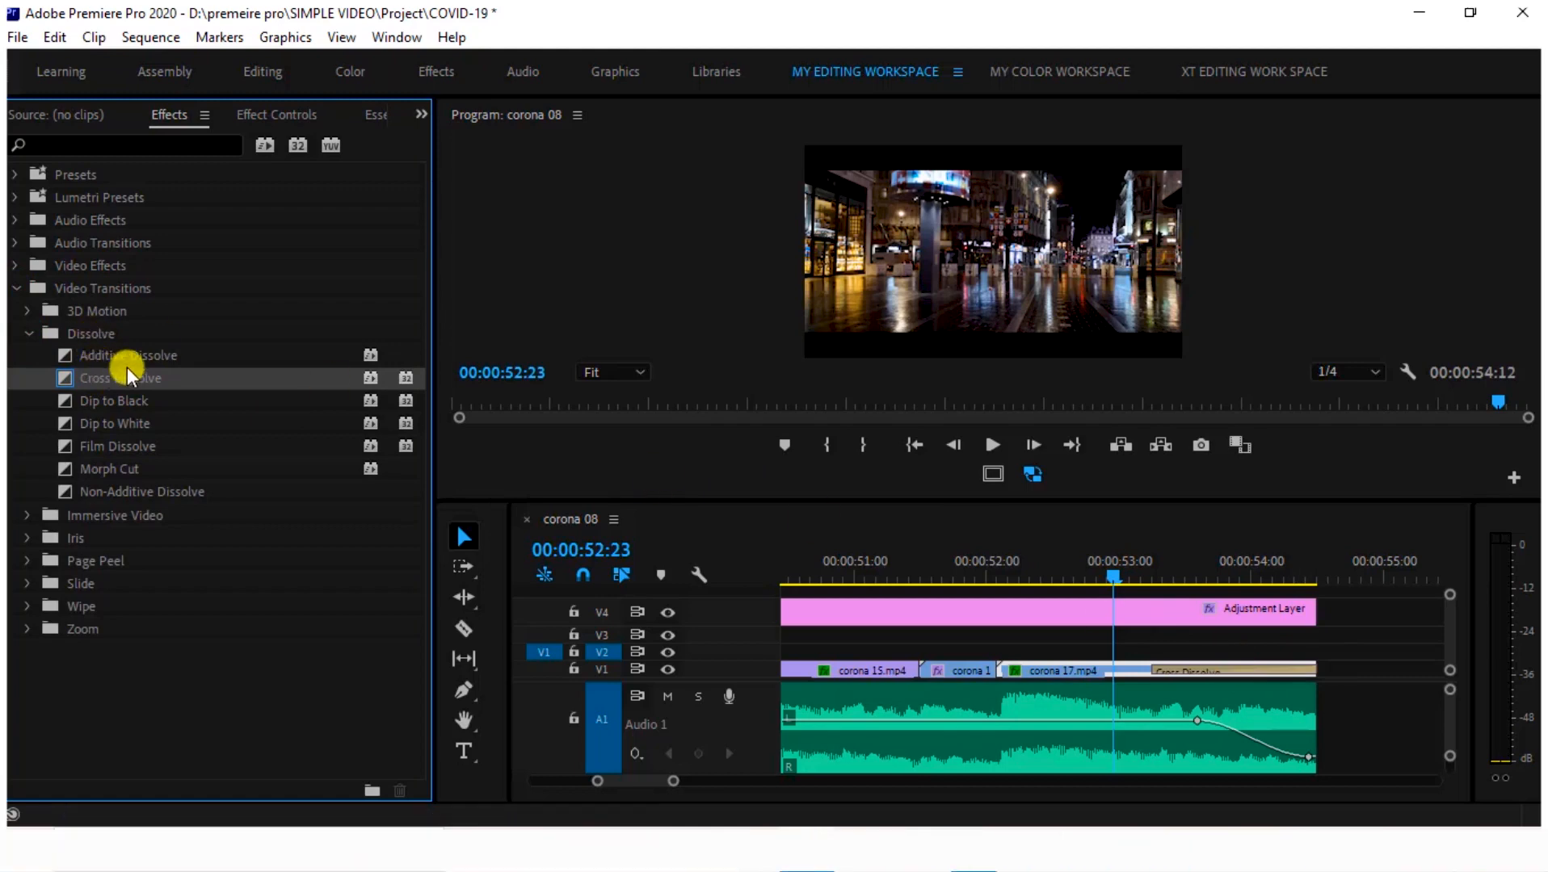
left_click_drag(129, 378, 1306, 613)
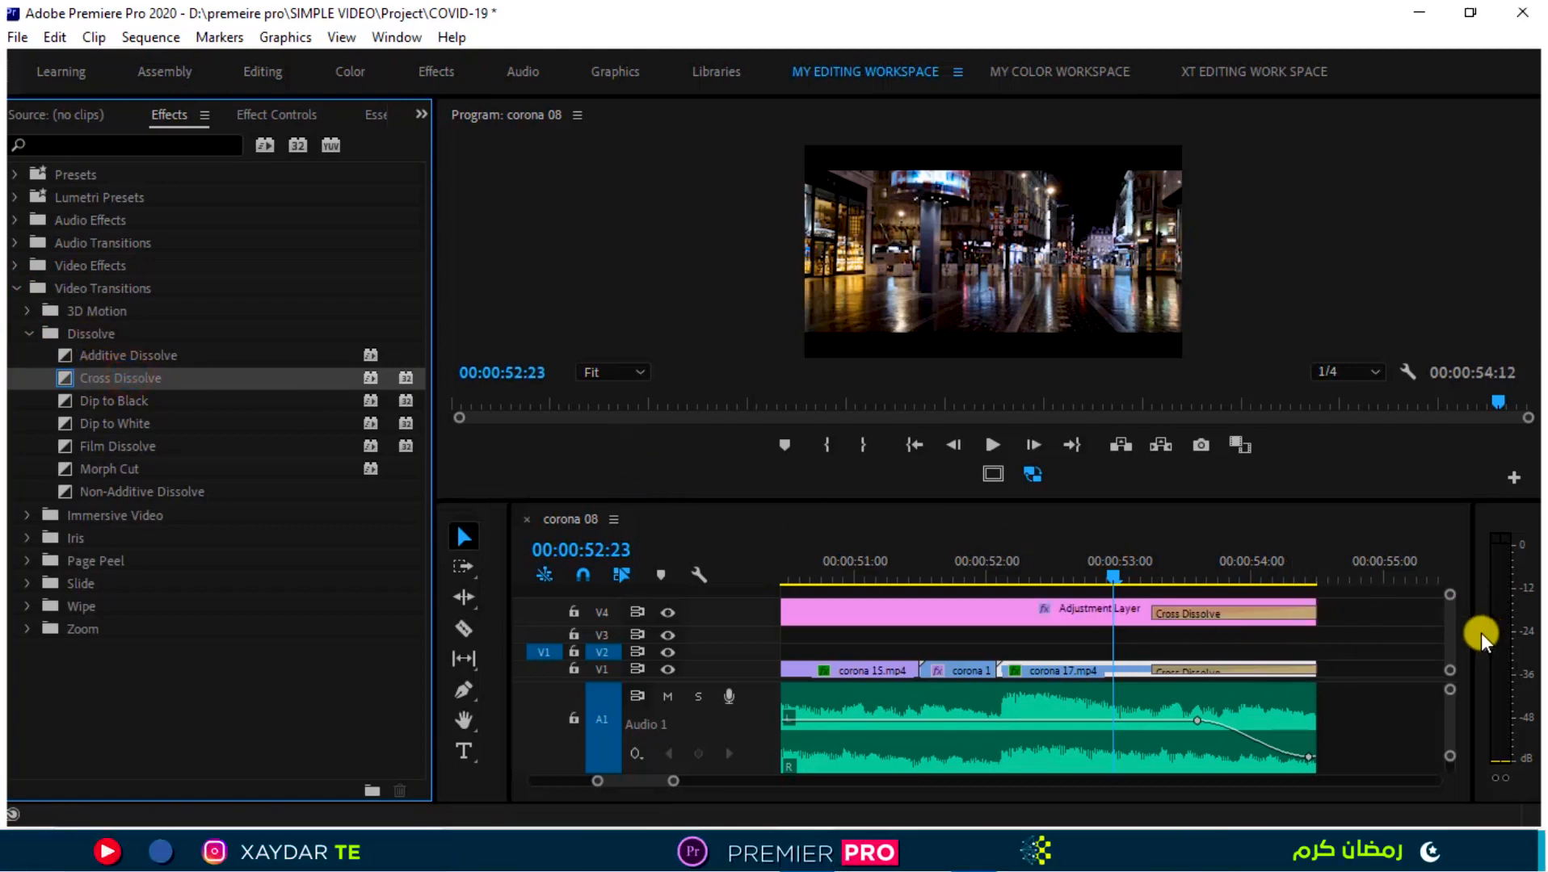
Play and scrub the end of the sequence to check the fade-out, and move the playhead back to 00:00:17:16.
key("space")
key("space")
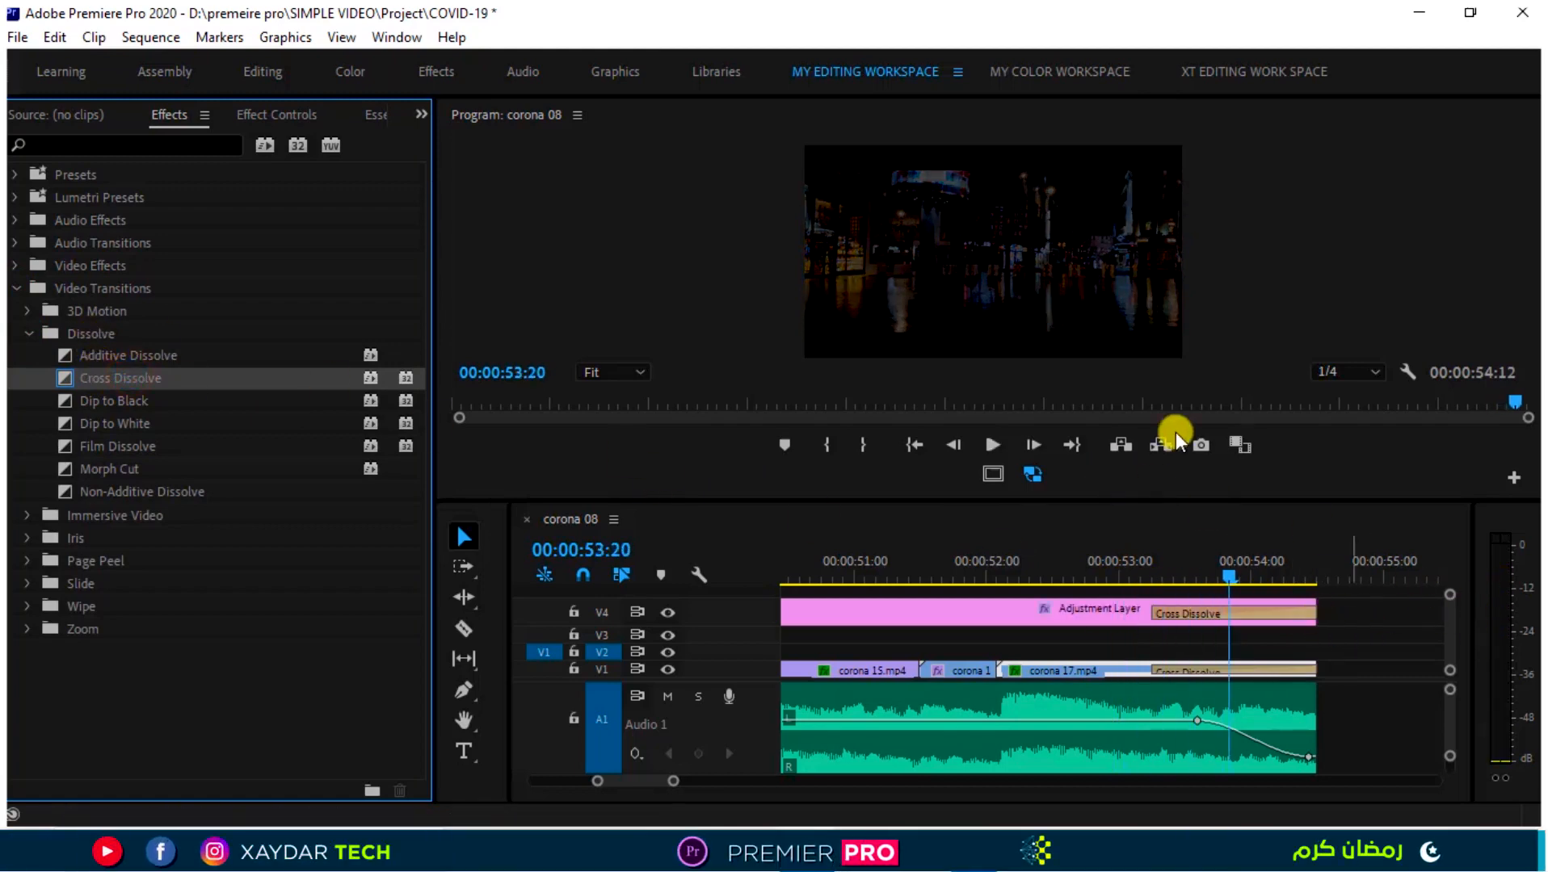
left_click_drag(1275, 583, 1313, 575)
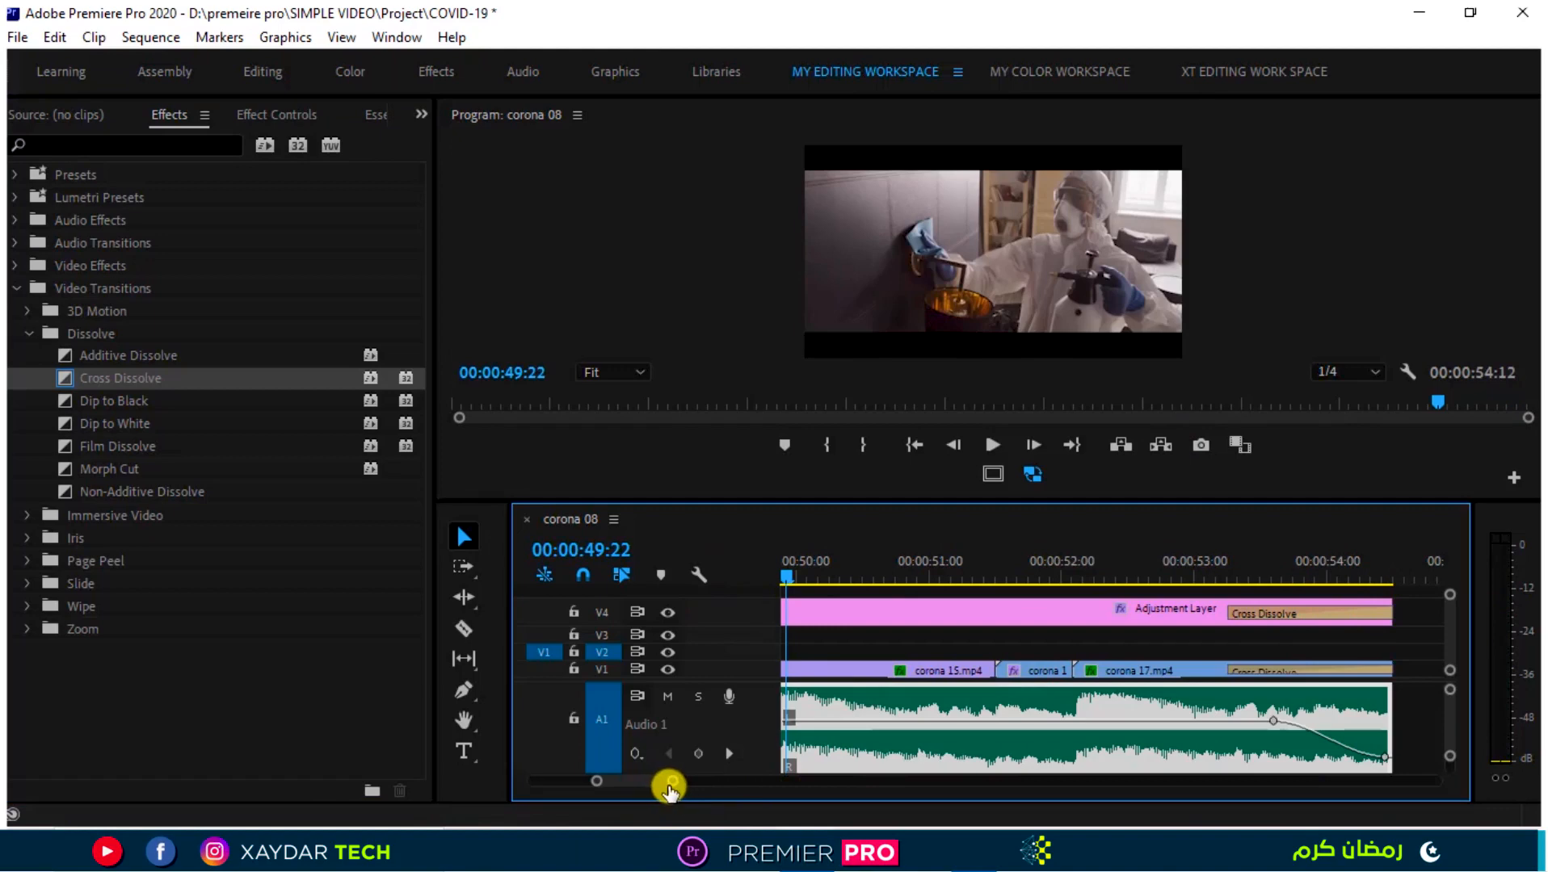
left_click_drag(666, 787, 896, 800)
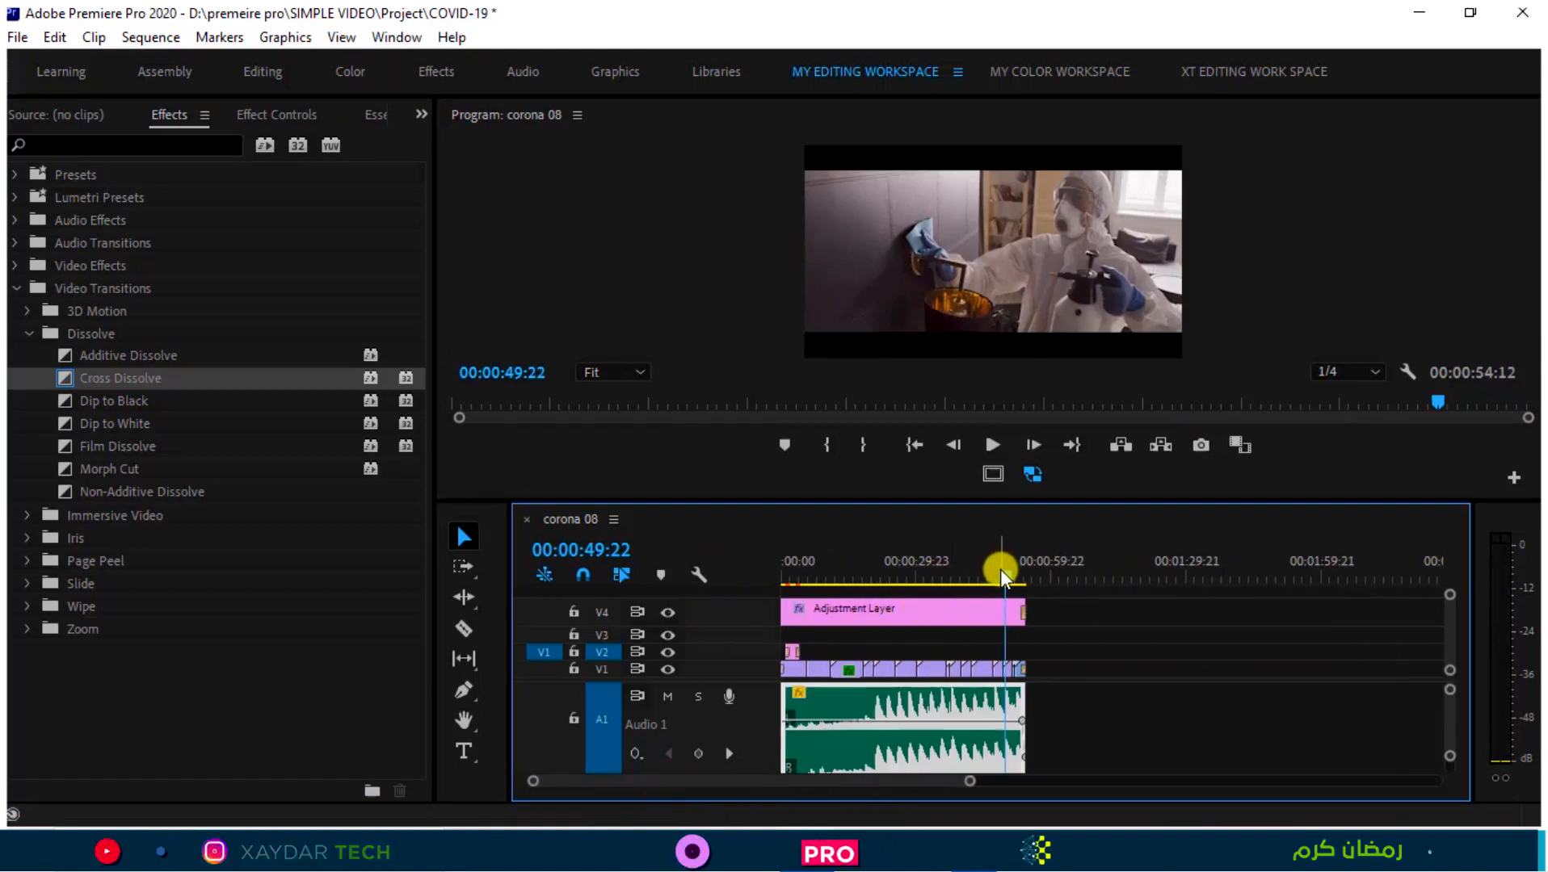
left_click_drag(1000, 580, 857, 582)
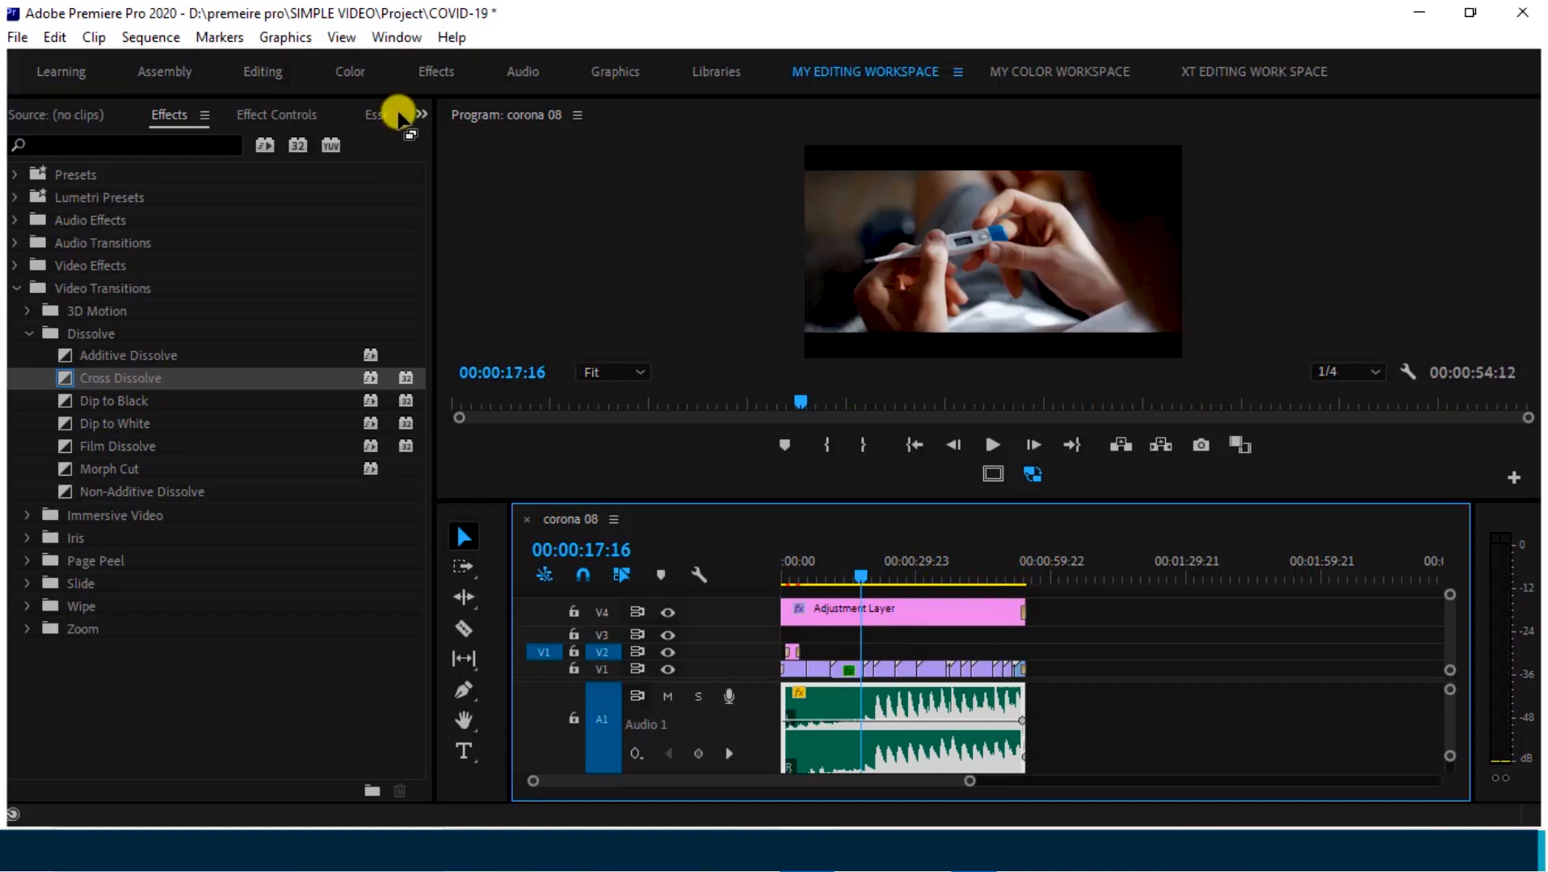
Place logo2020.png from the LOGO bin on track V3 at the start of the sequence.
left_click(421, 114)
left_click(450, 142)
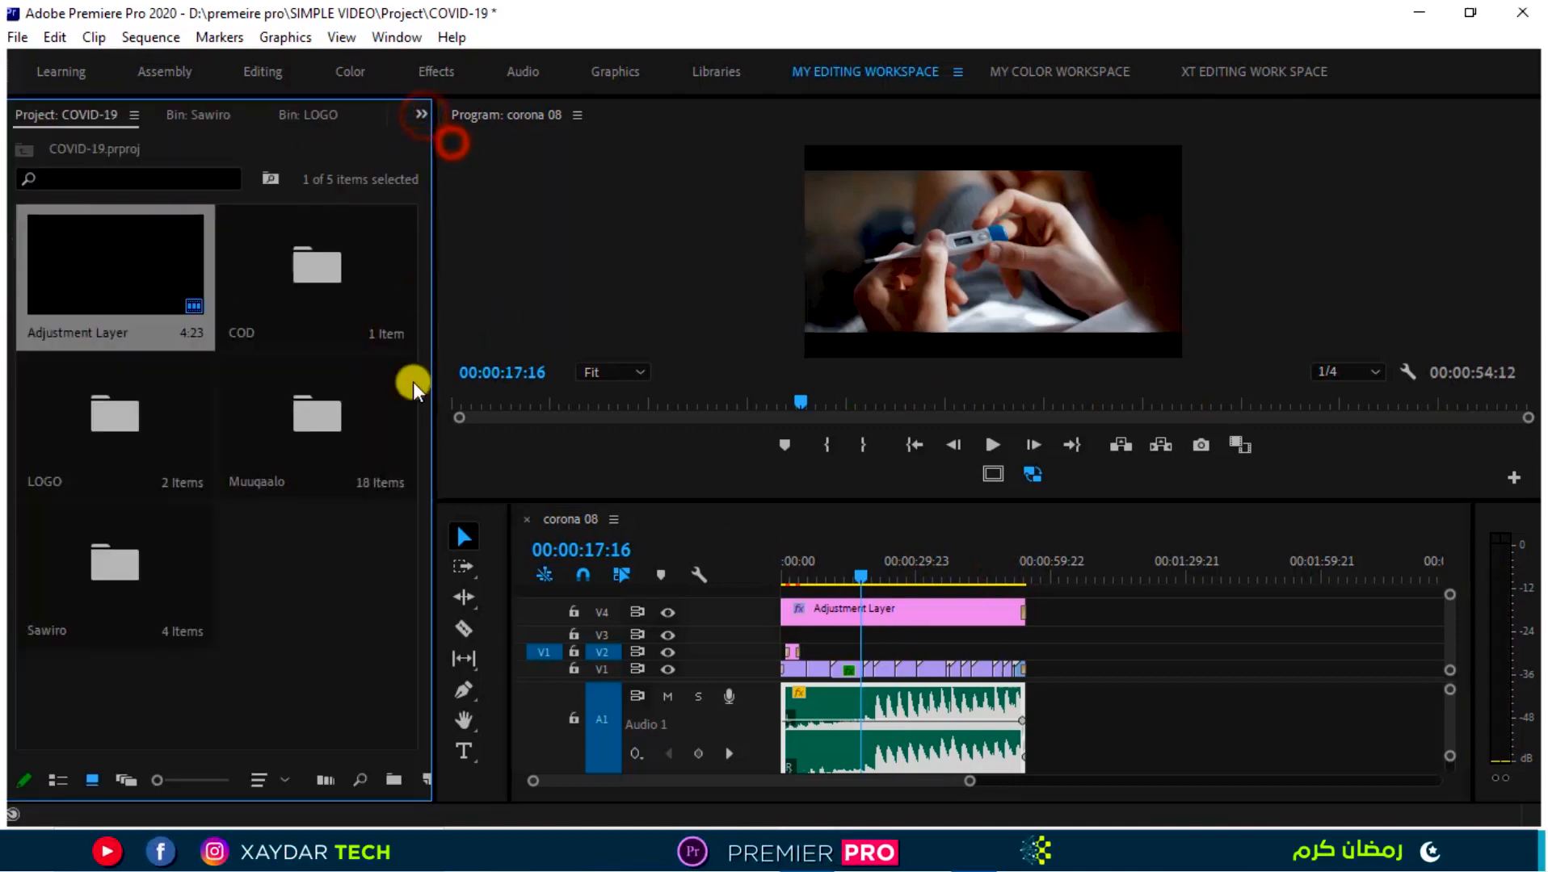
left_click(319, 436)
left_click(317, 287)
double_click(126, 458)
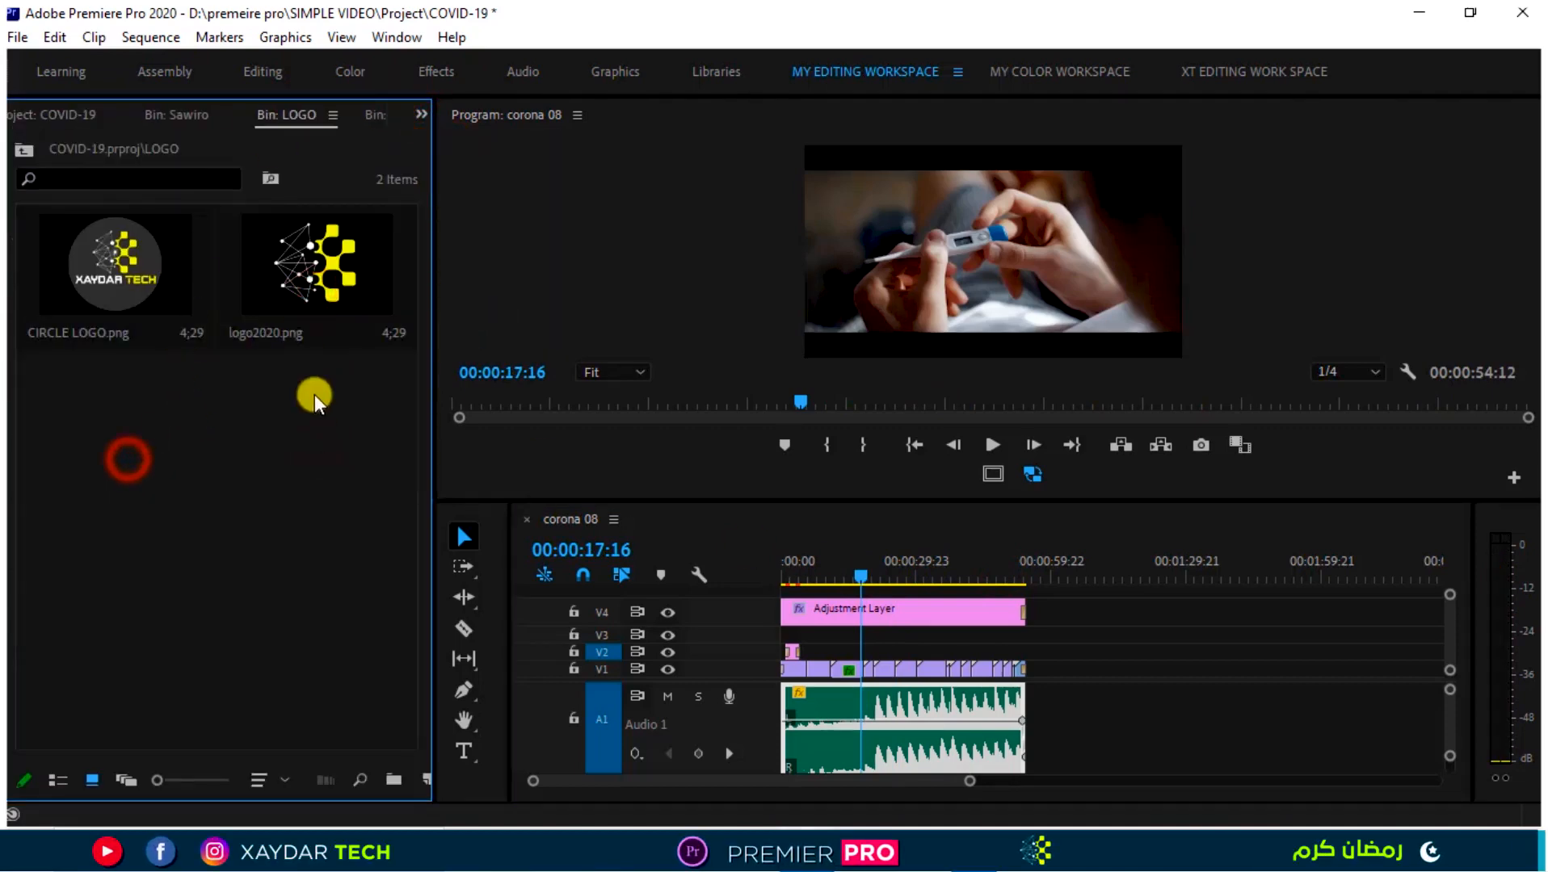
left_click_drag(344, 260, 767, 639)
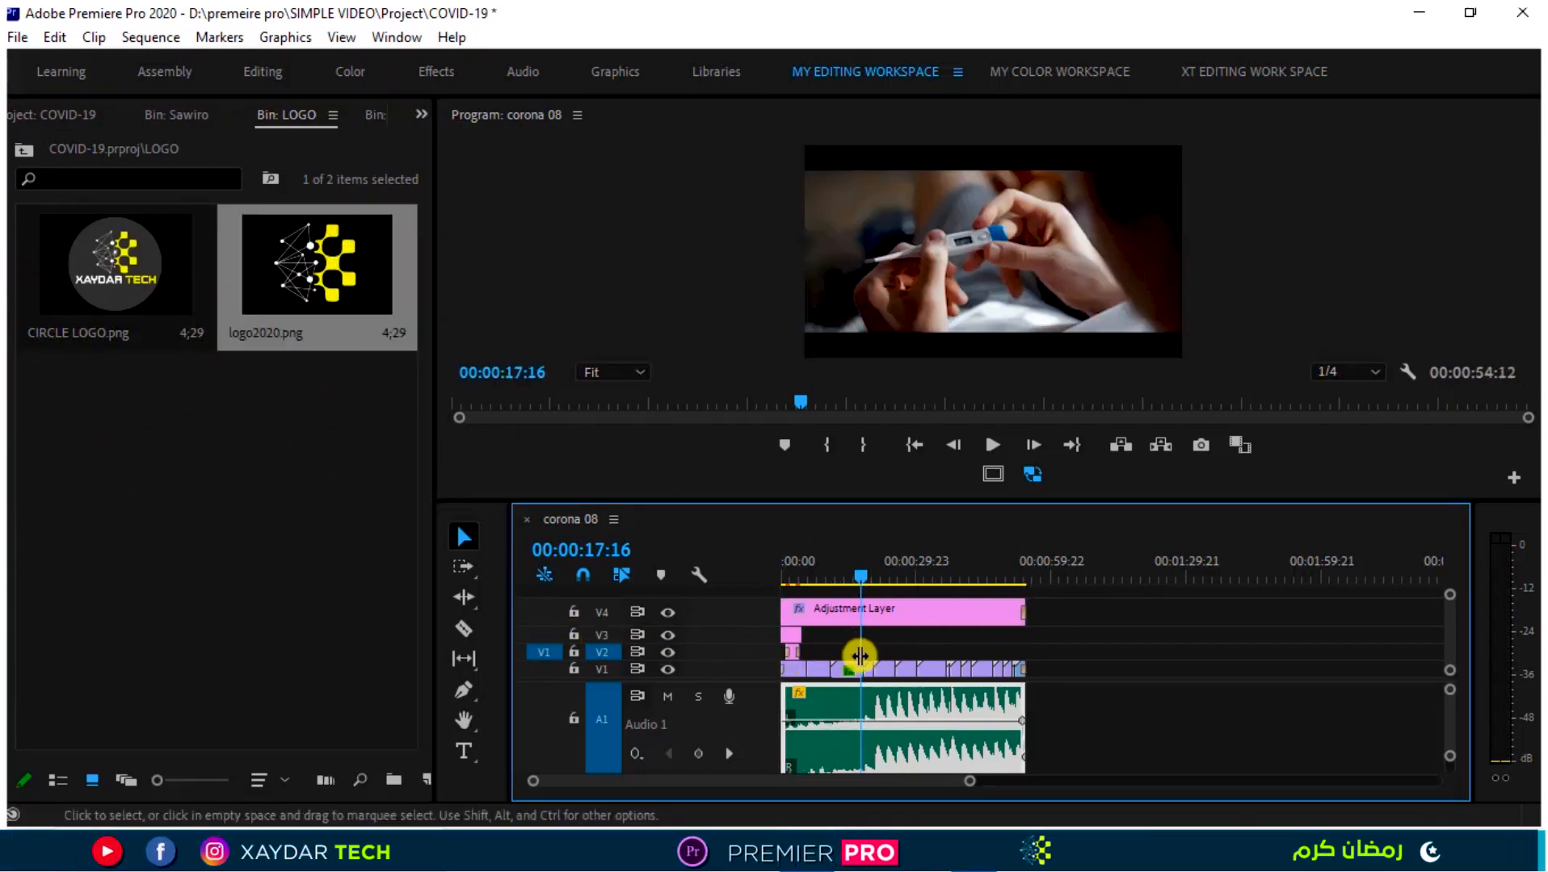
With the playhead at 00:00:03:07, set the logo2020.png clip's Scale to 11.5 and its Position to 1841.0, 195.0.
left_click(796, 576)
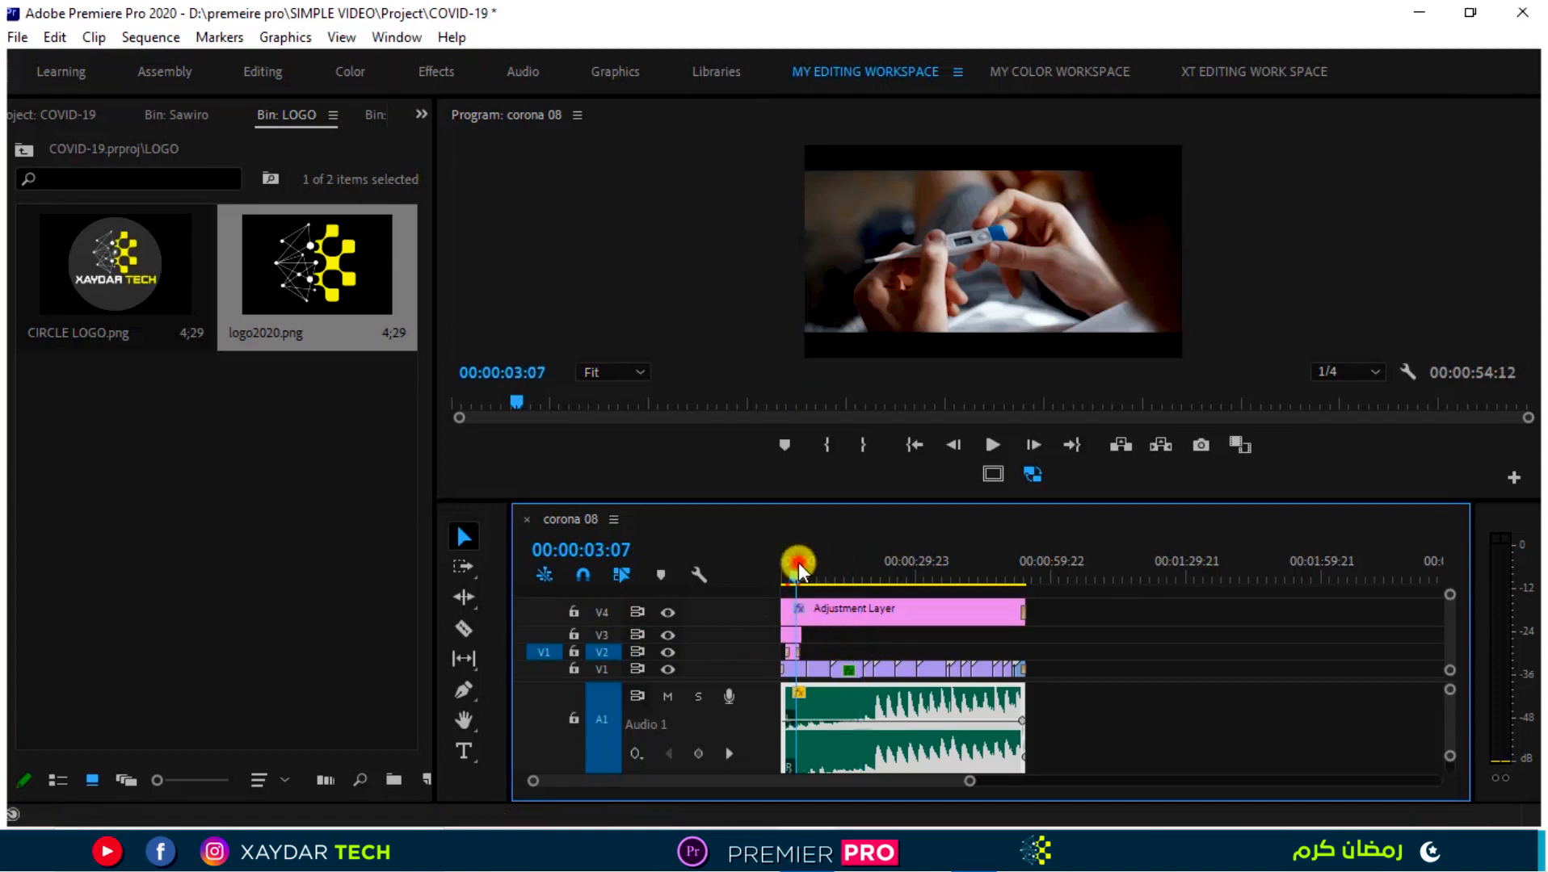
left_click(794, 638)
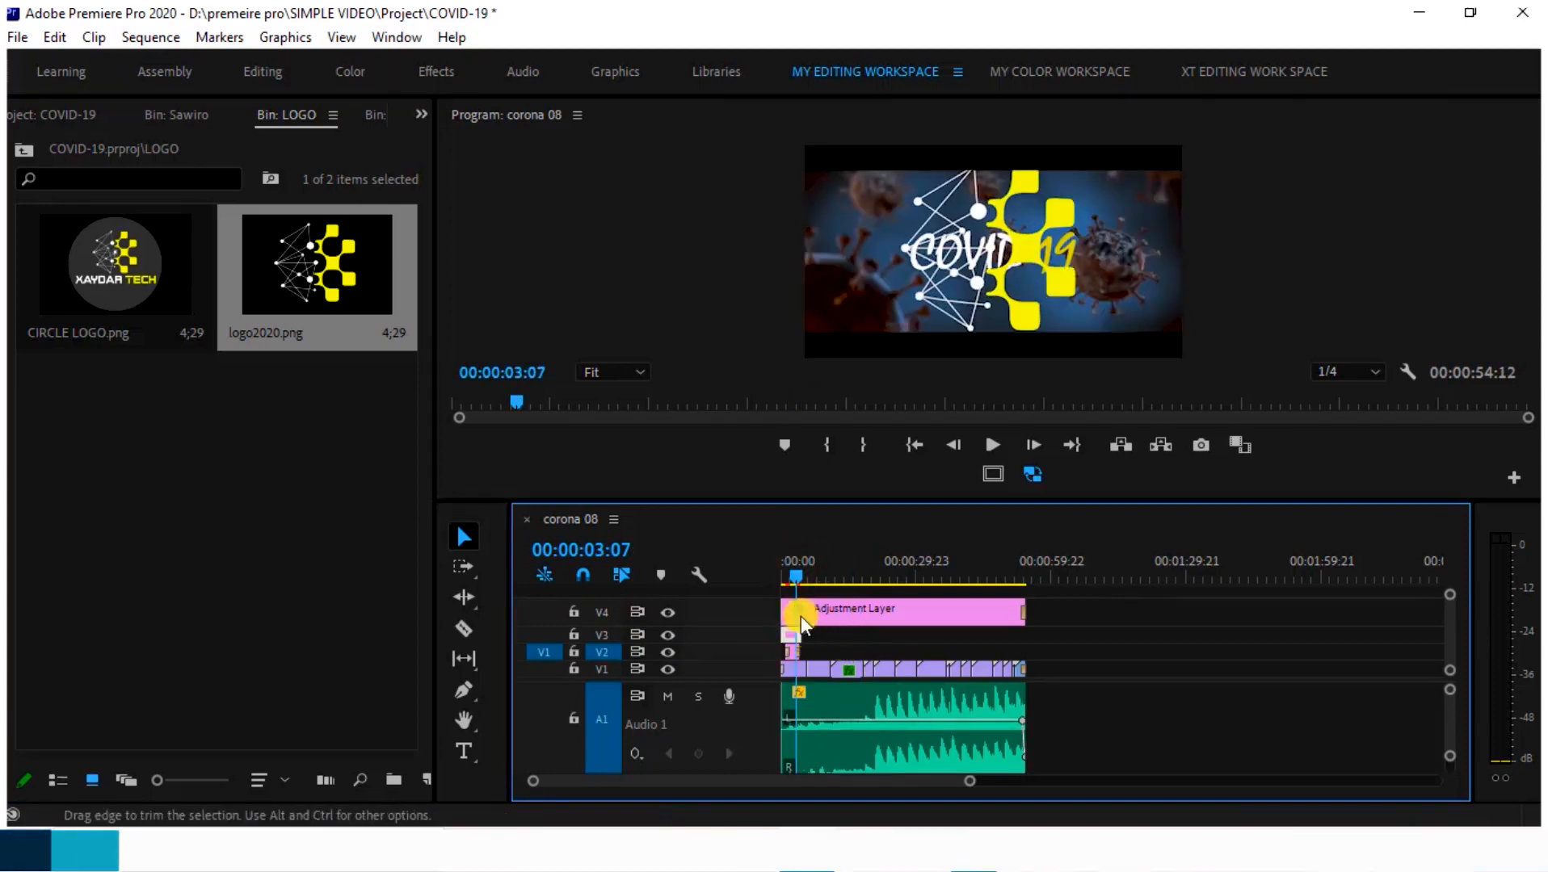
left_click(421, 114)
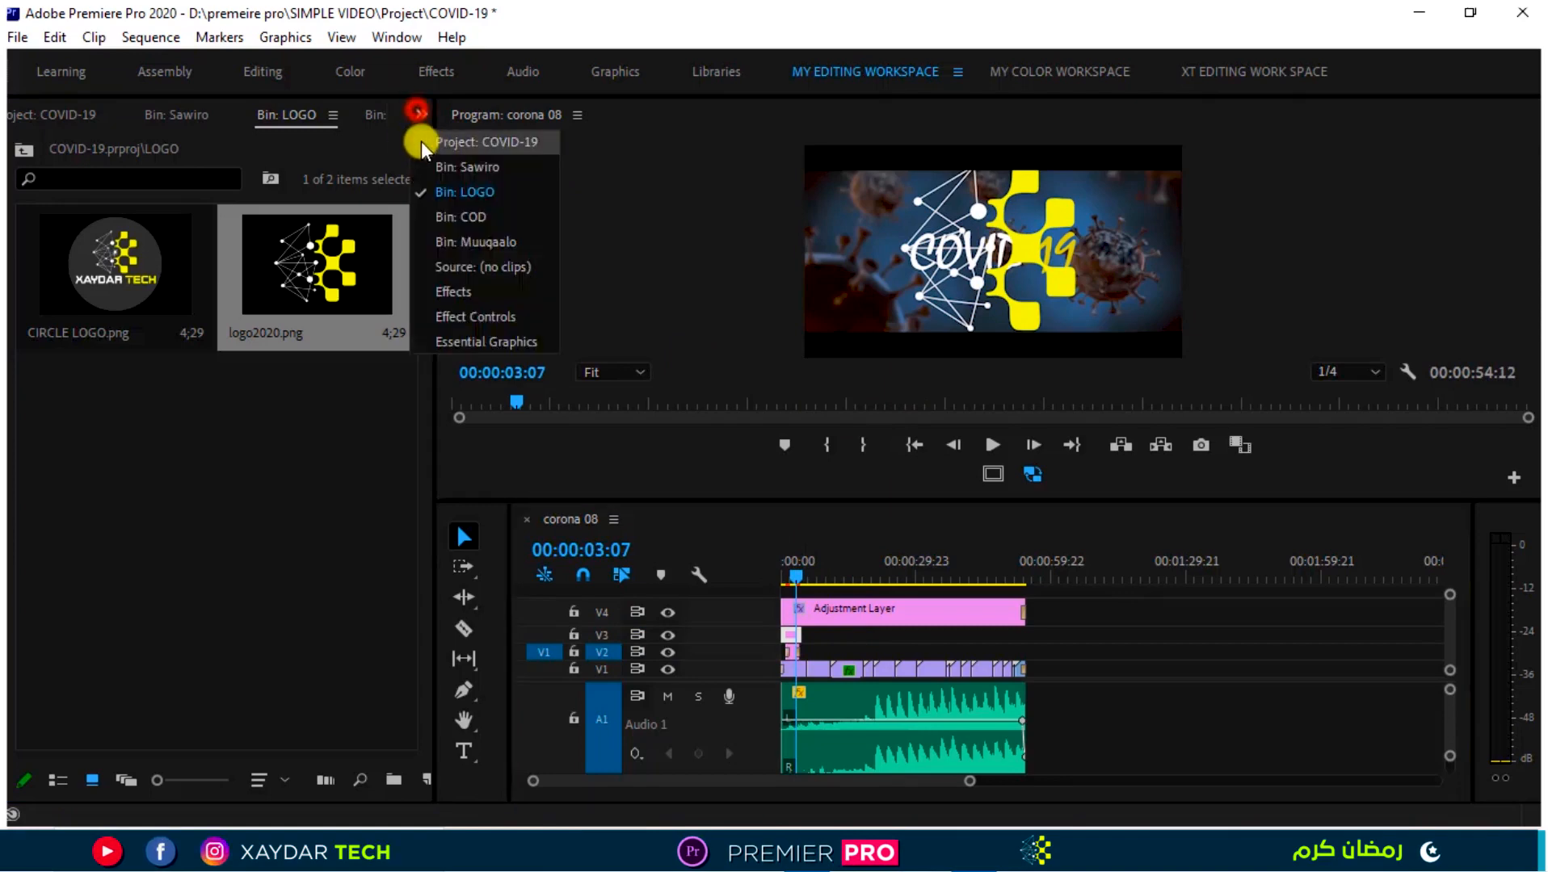
left_click(462, 316)
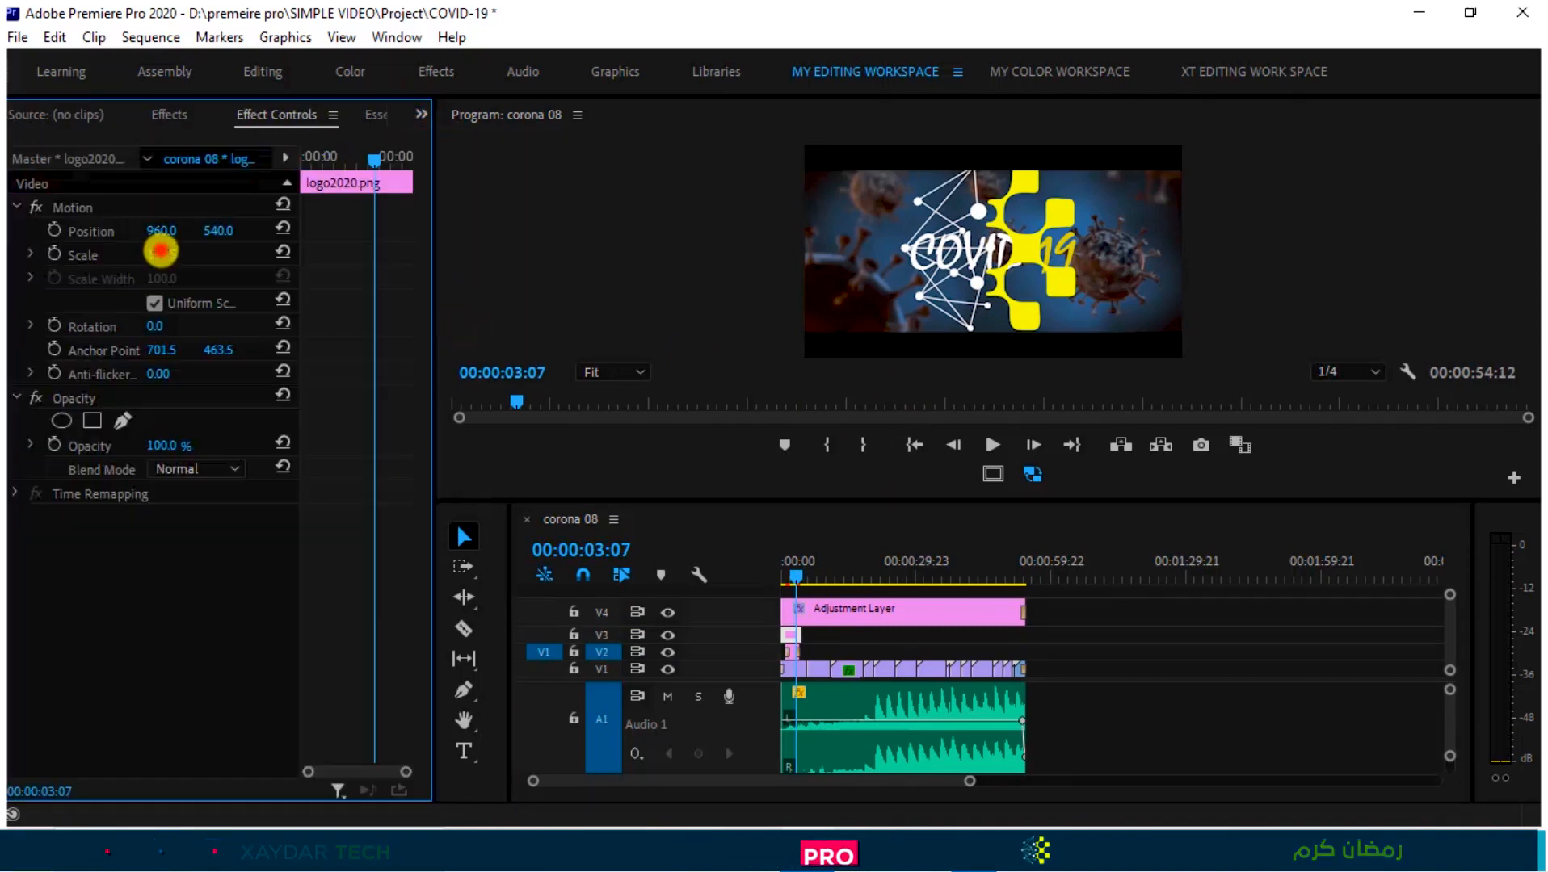
left_click_drag(161, 251, 73, 313)
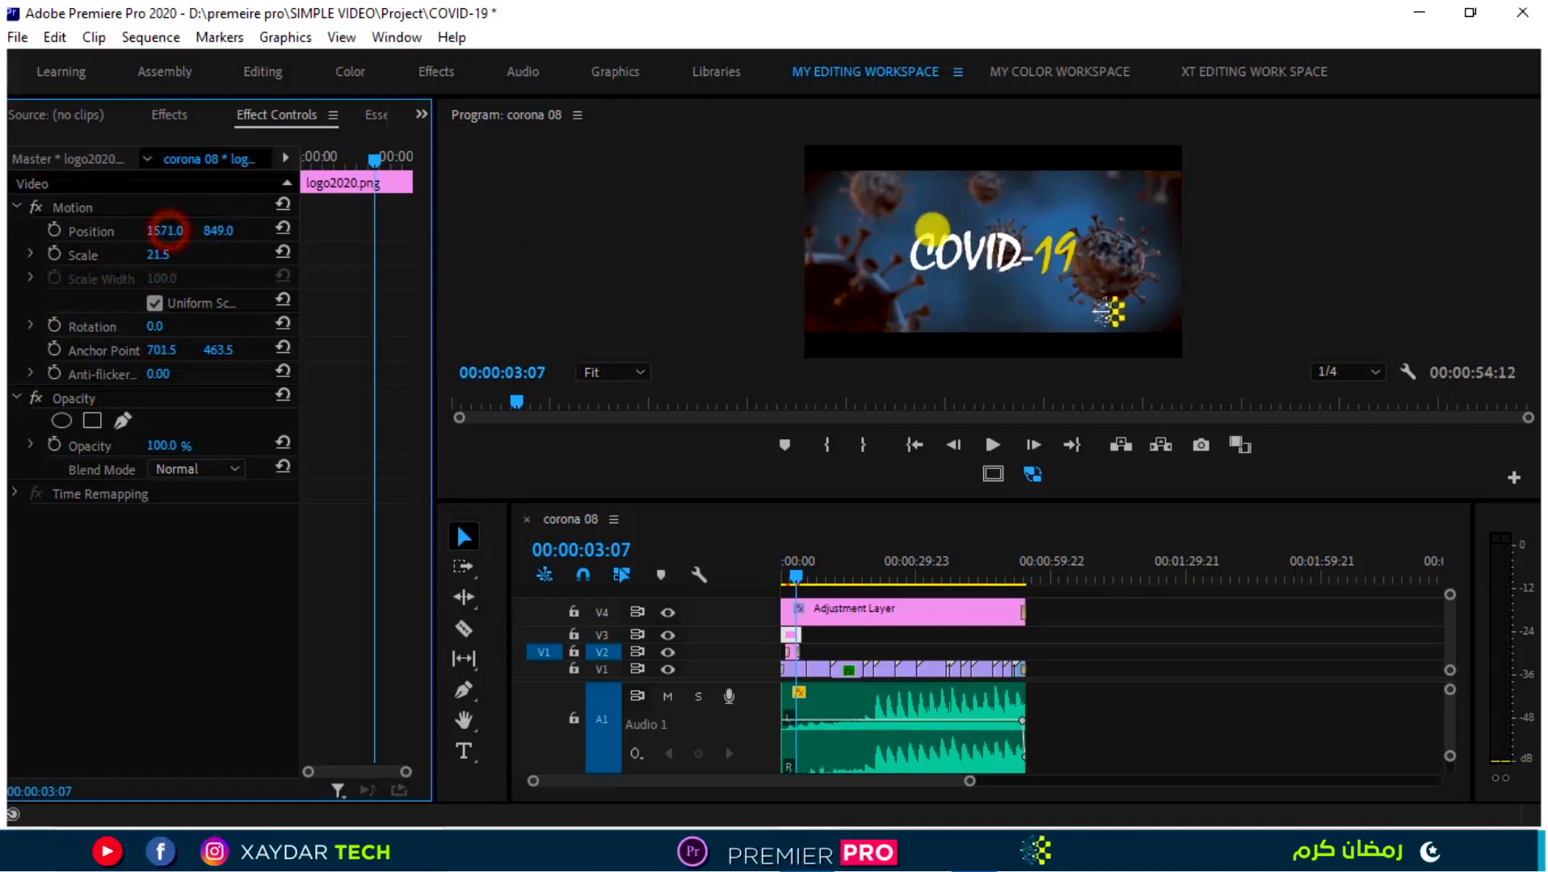
left_click_drag(1090, 234, 1042, 265)
left_click_drag(218, 231, 108, 238)
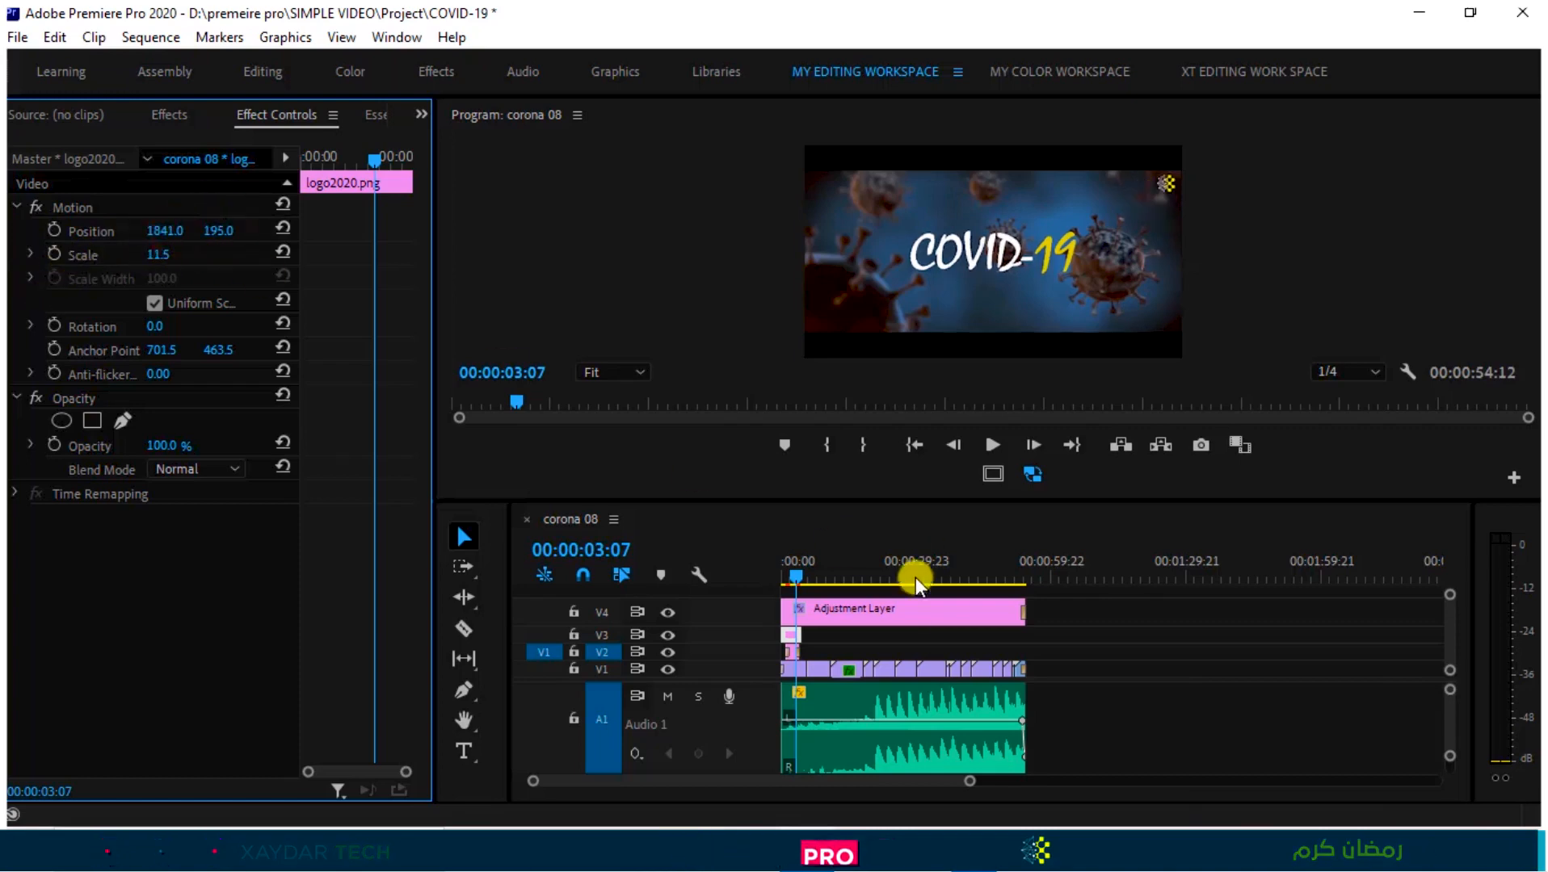
Extend the logo2020.png clip on V3 to the end of the sequence and play back from the start.
left_click(794, 651)
left_click_drag(798, 629, 1024, 621)
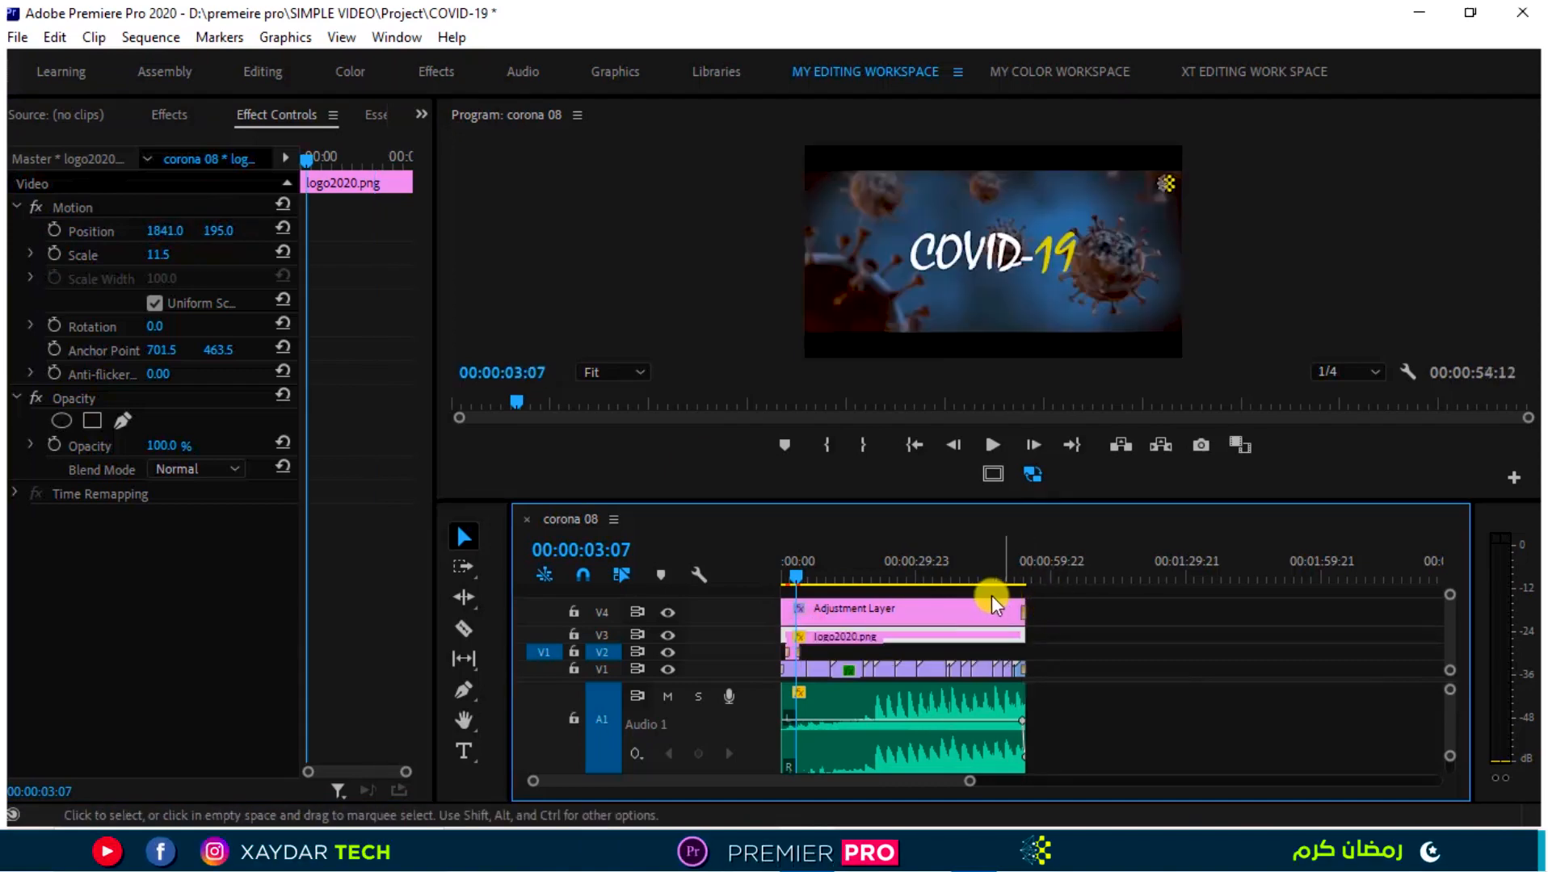
left_click(963, 578)
left_click_drag(963, 578, 715, 612)
key("space")
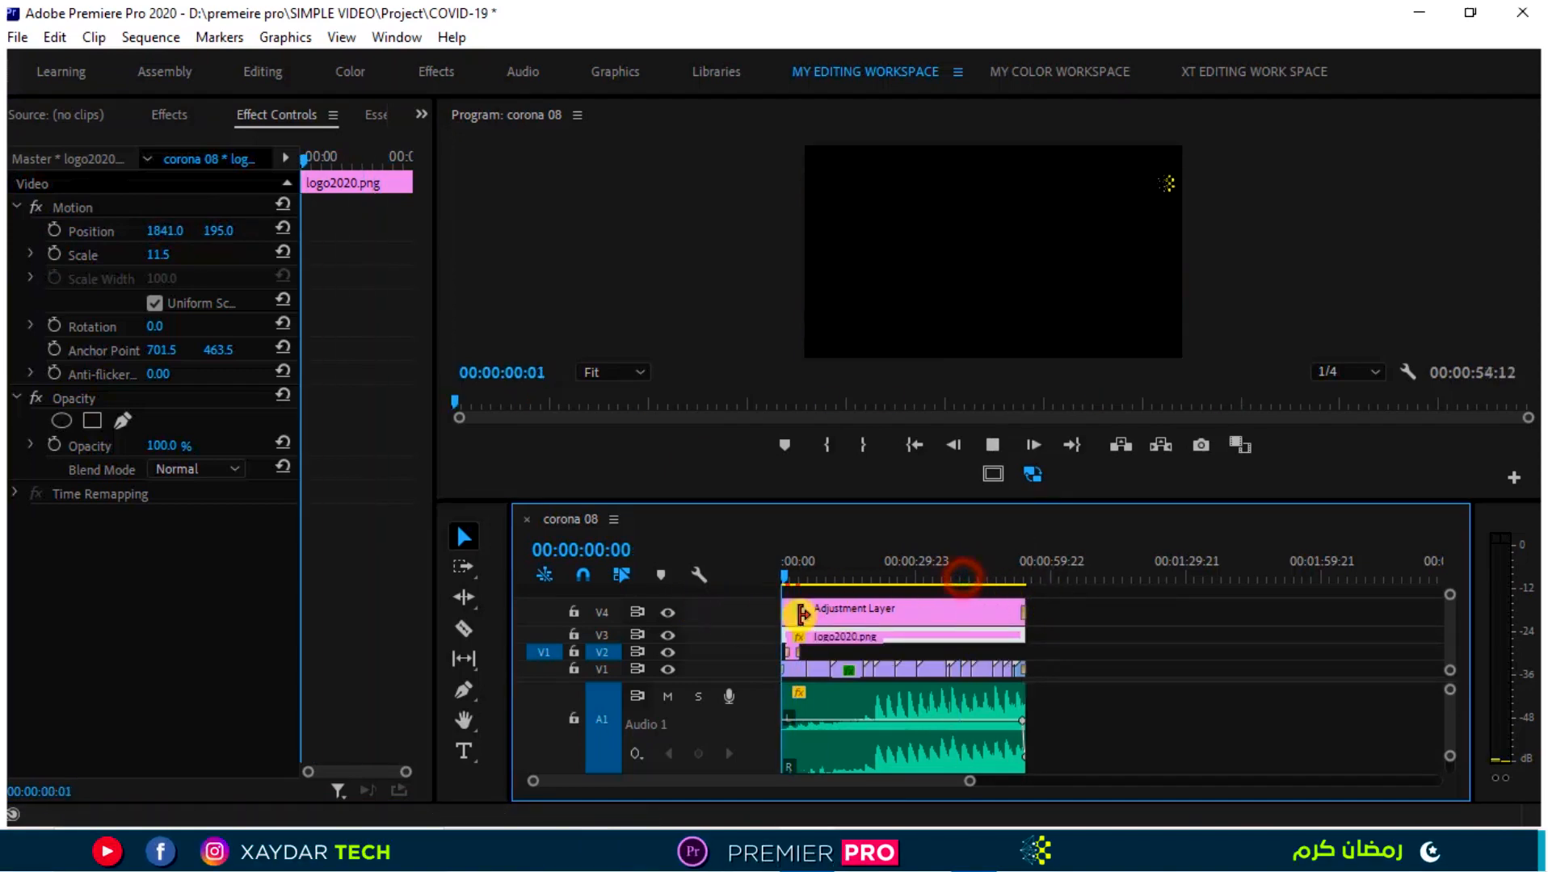
Apply the Cross Dissolve transition to the start of the logo2020.png clip on V3.
left_click(812, 637)
left_click(421, 114)
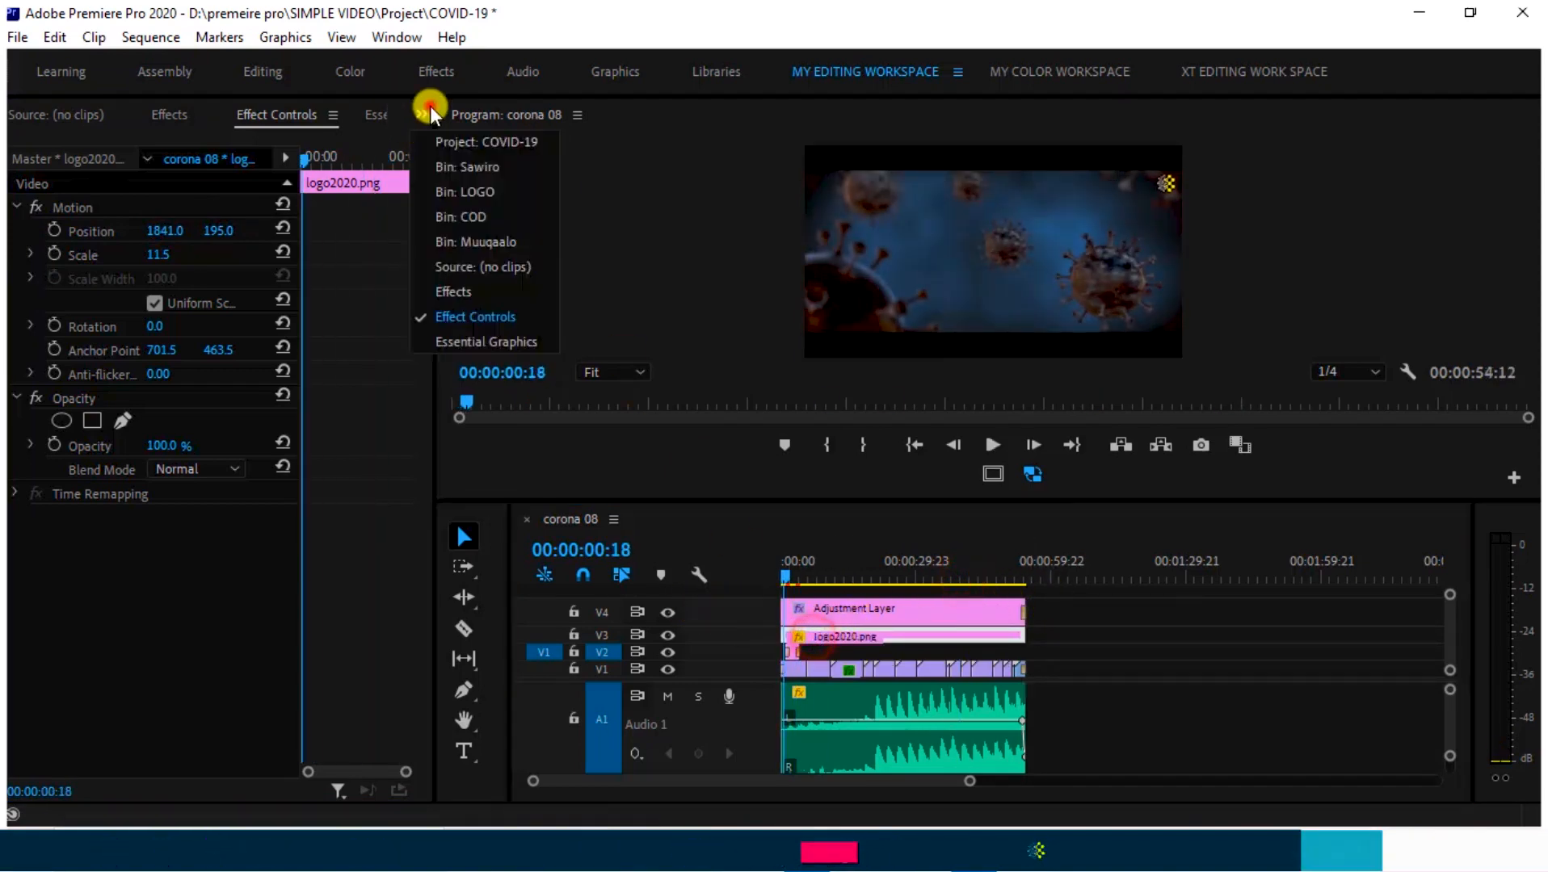
left_click(494, 295)
left_click_drag(133, 377, 741, 590)
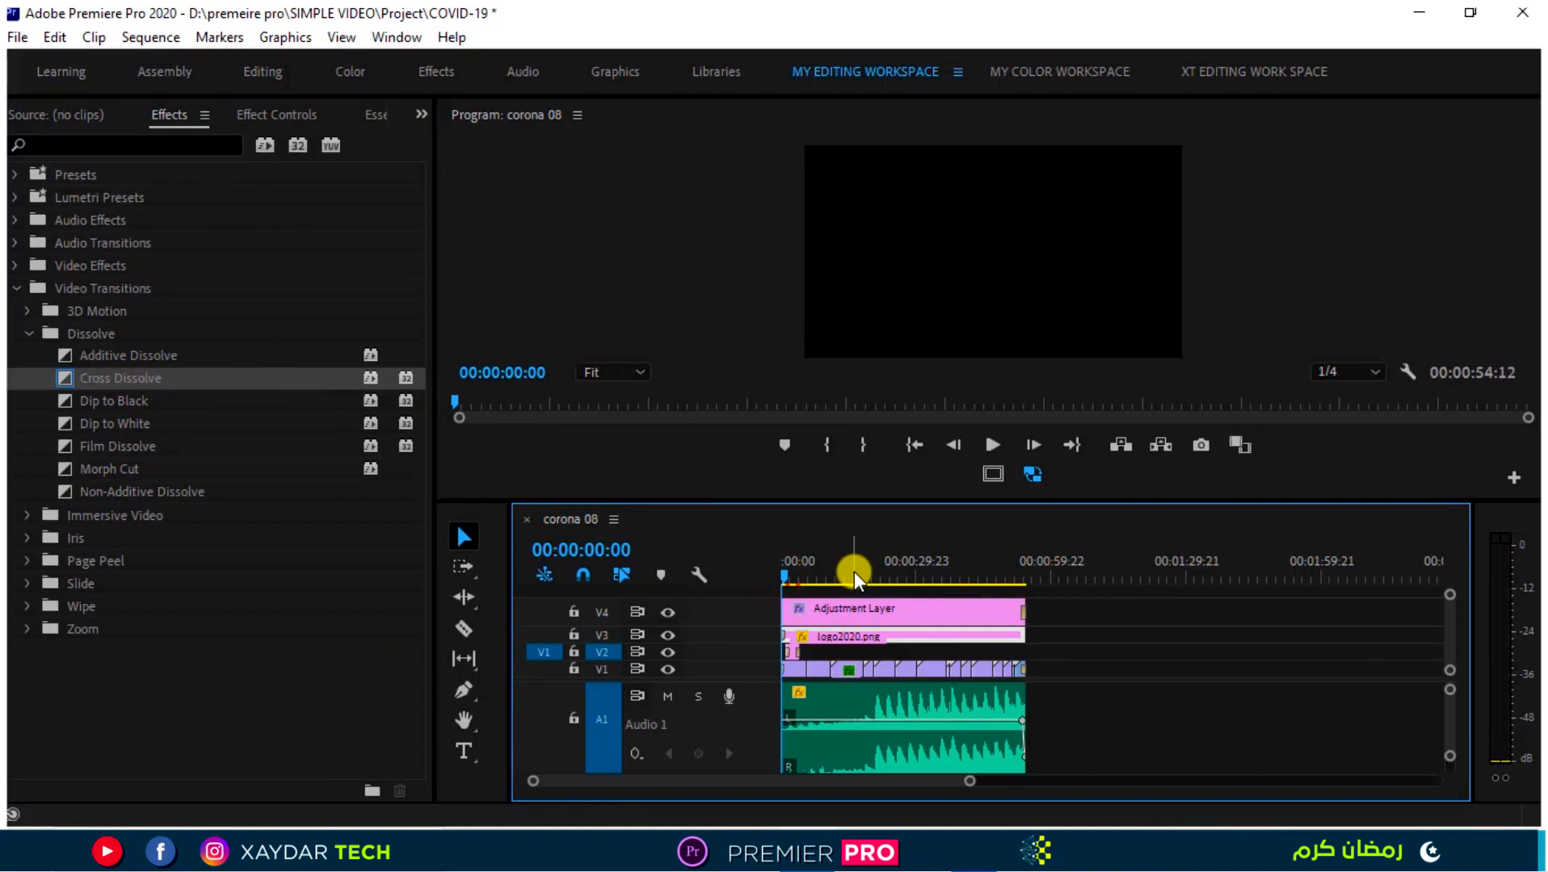
Play back the opening, then shift the logo2020.png clip on V3 about 21 frames later.
key("space")
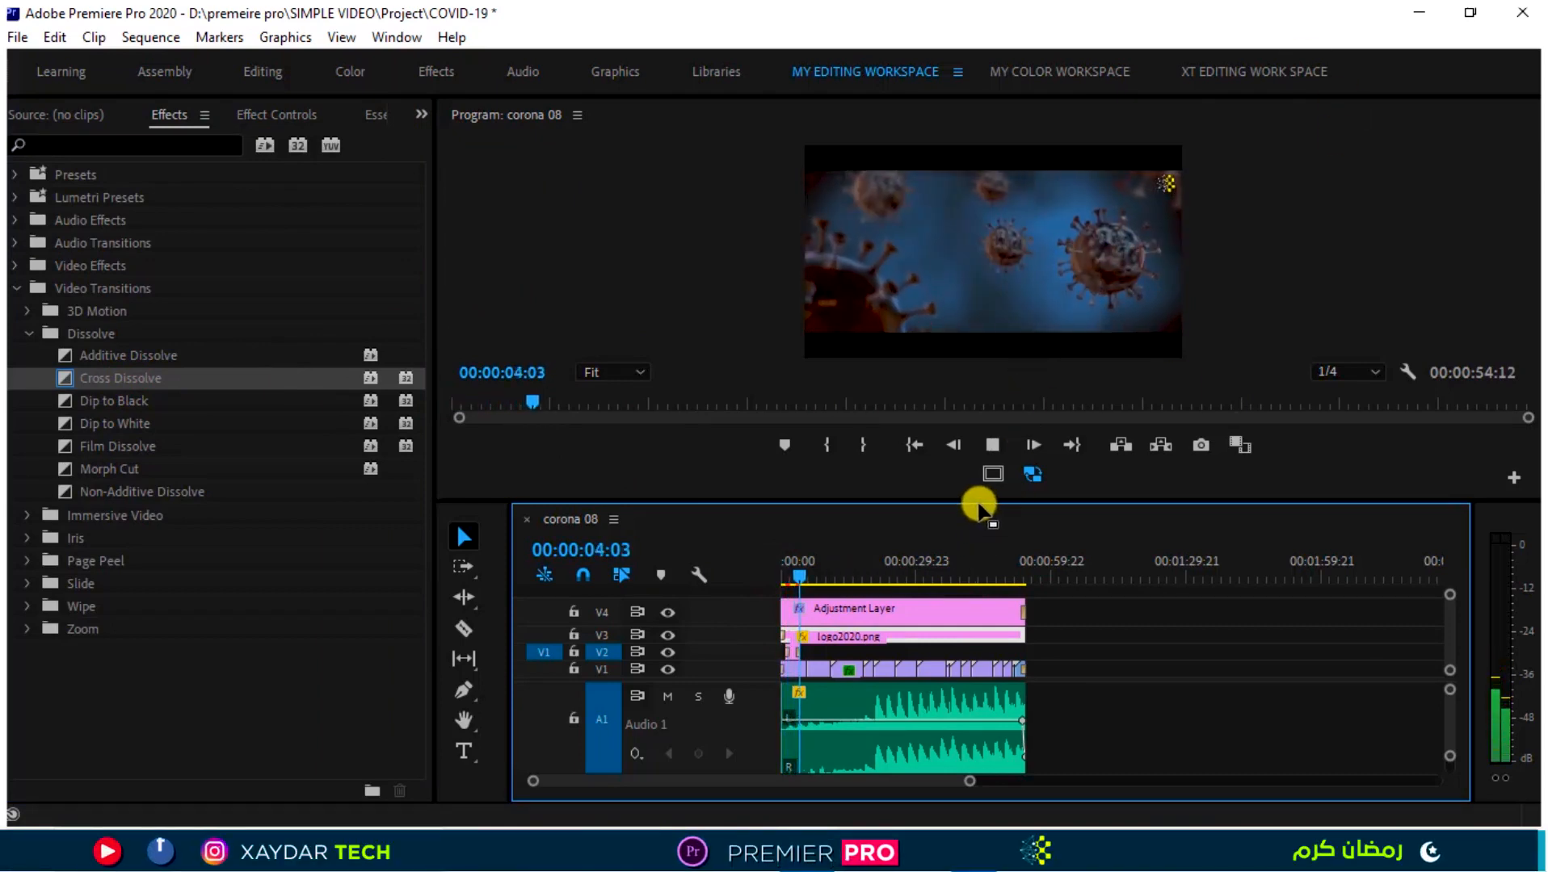
mouse_move(787, 577)
left_mouse_down()
mouse_move(767, 577)
mouse_move(798, 578)
left_mouse_up()
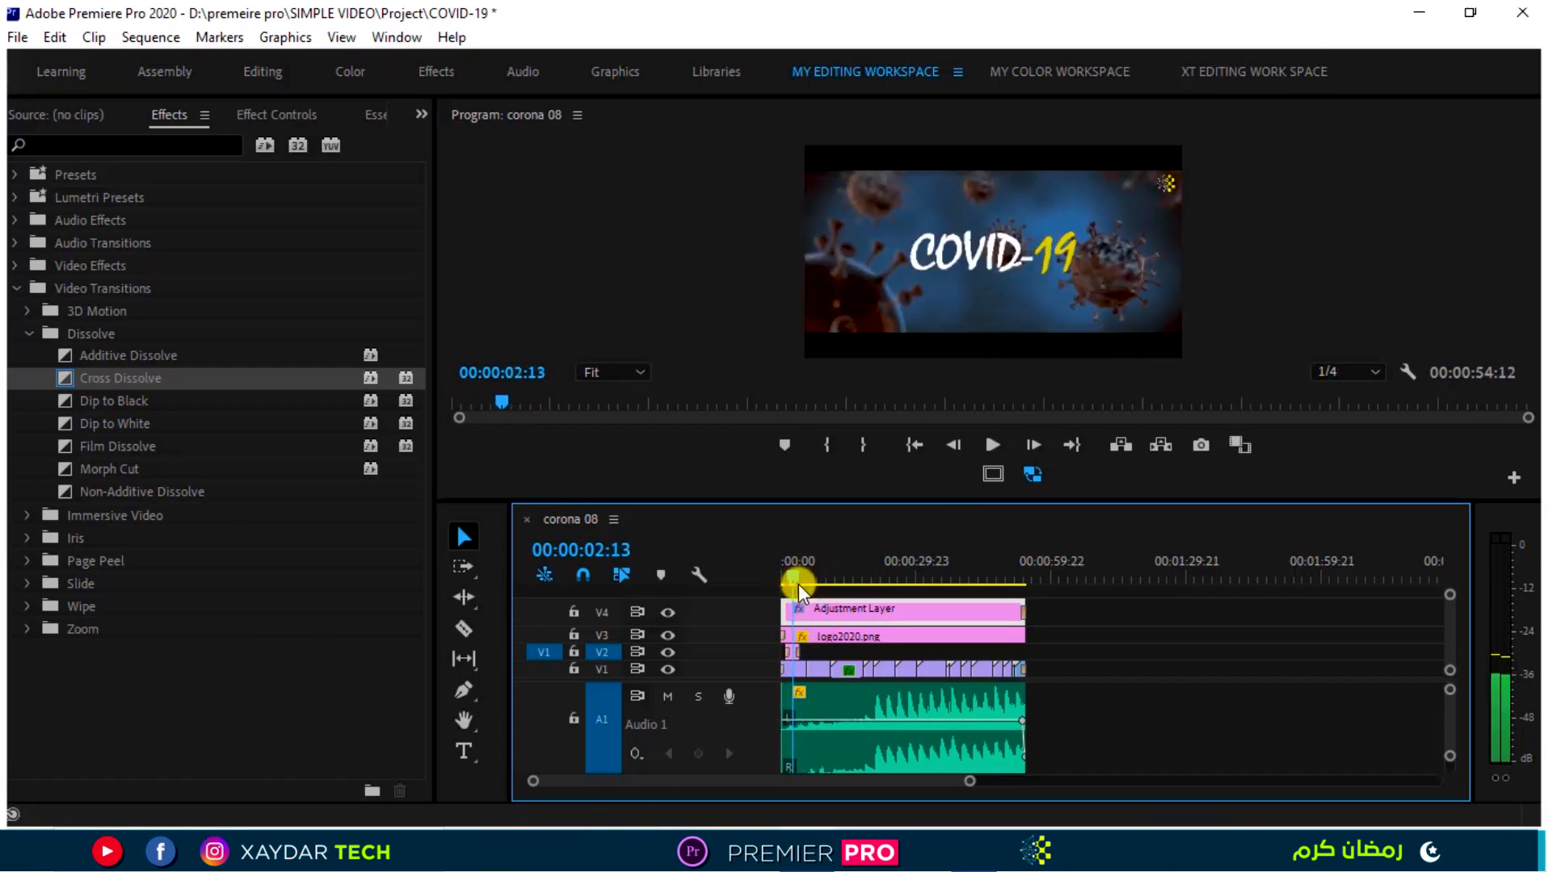
left_click_drag(975, 784, 781, 782)
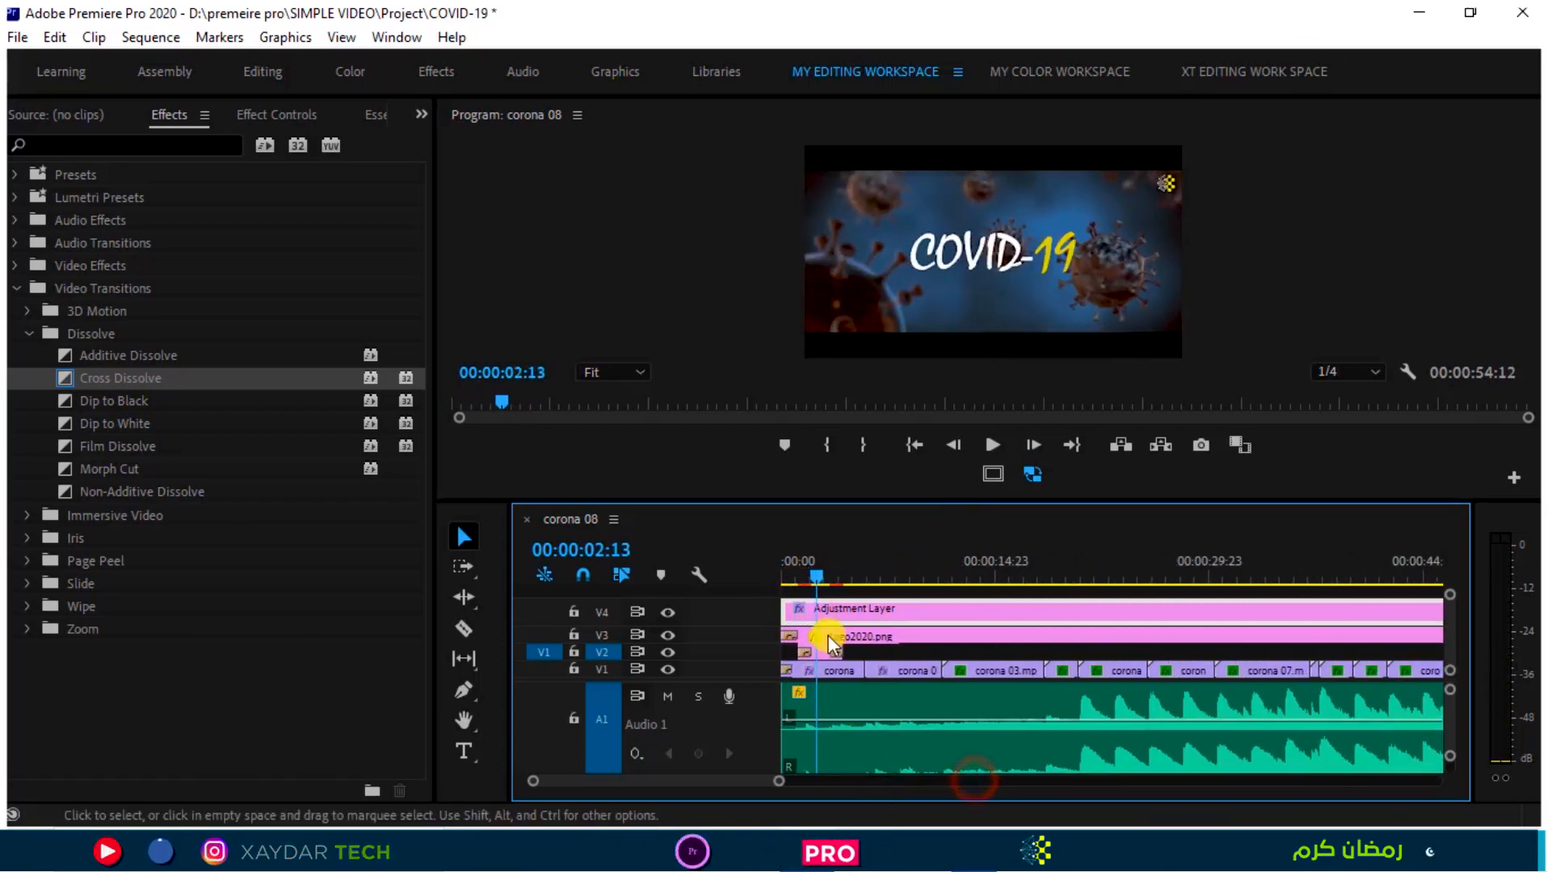
left_click_drag(799, 644, 846, 641)
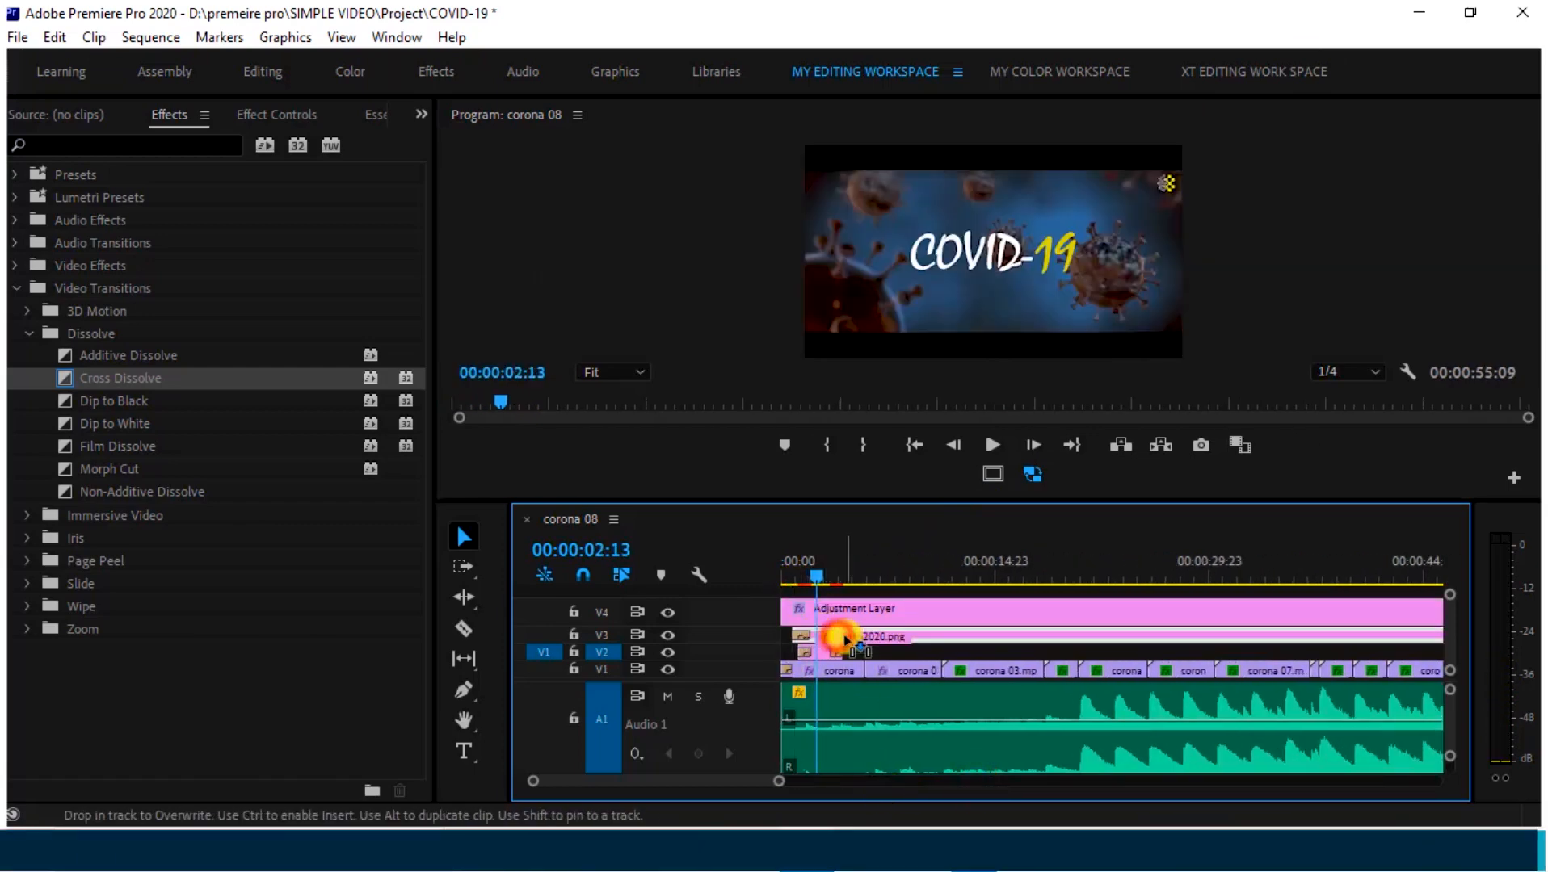
Keyframe the Adjustment Layer's Crop Top and Bottom from 100% at 00:00:00:00 to 11.8% shortly after.
left_click_drag(816, 577, 782, 580)
left_click(796, 611)
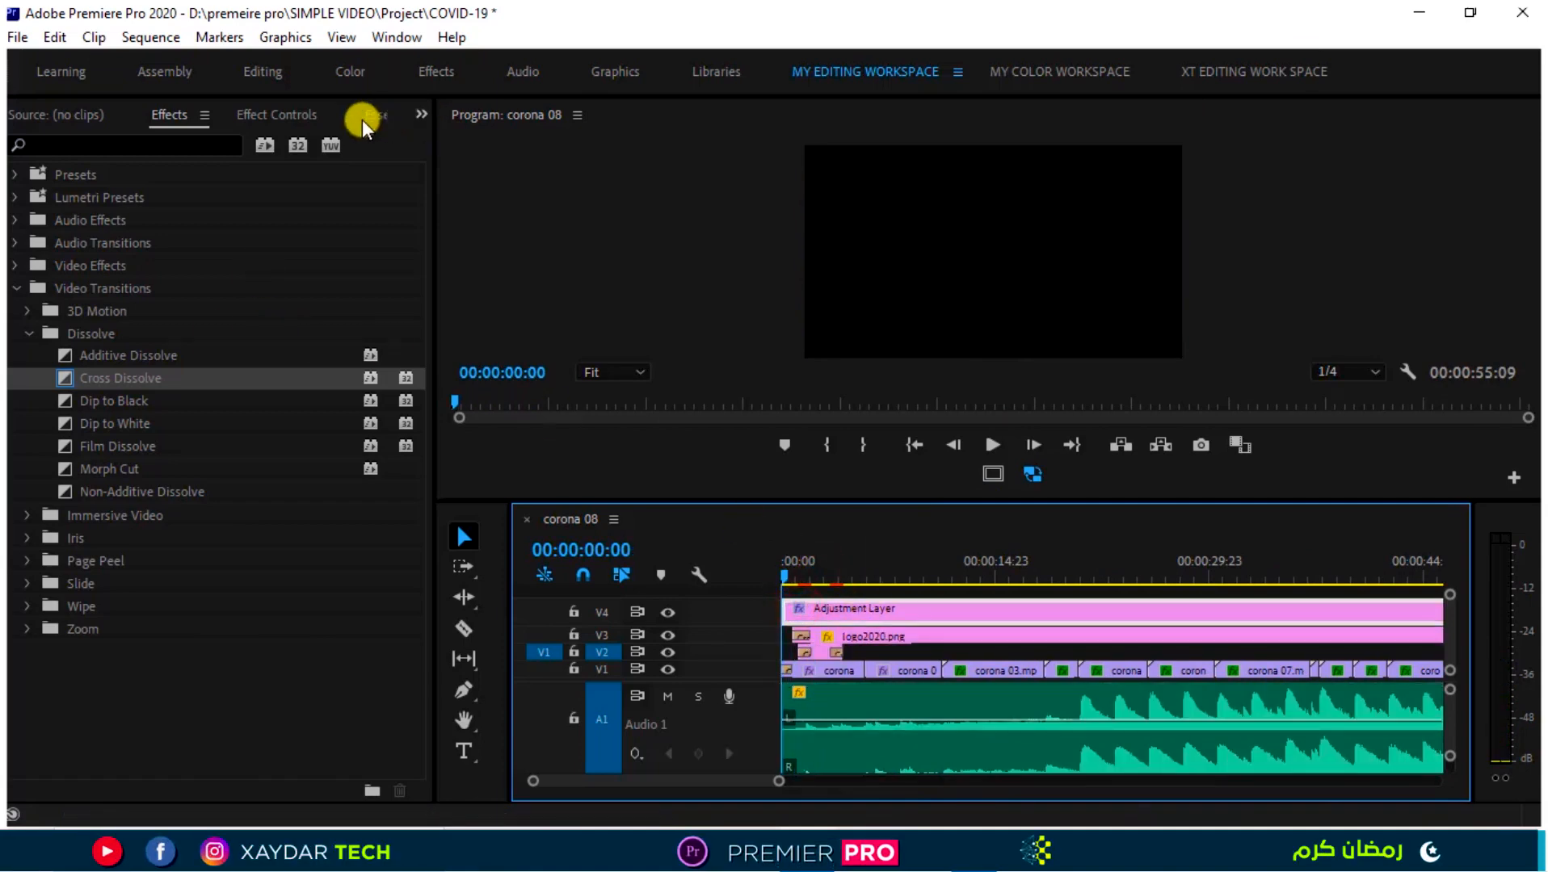
left_click(304, 122)
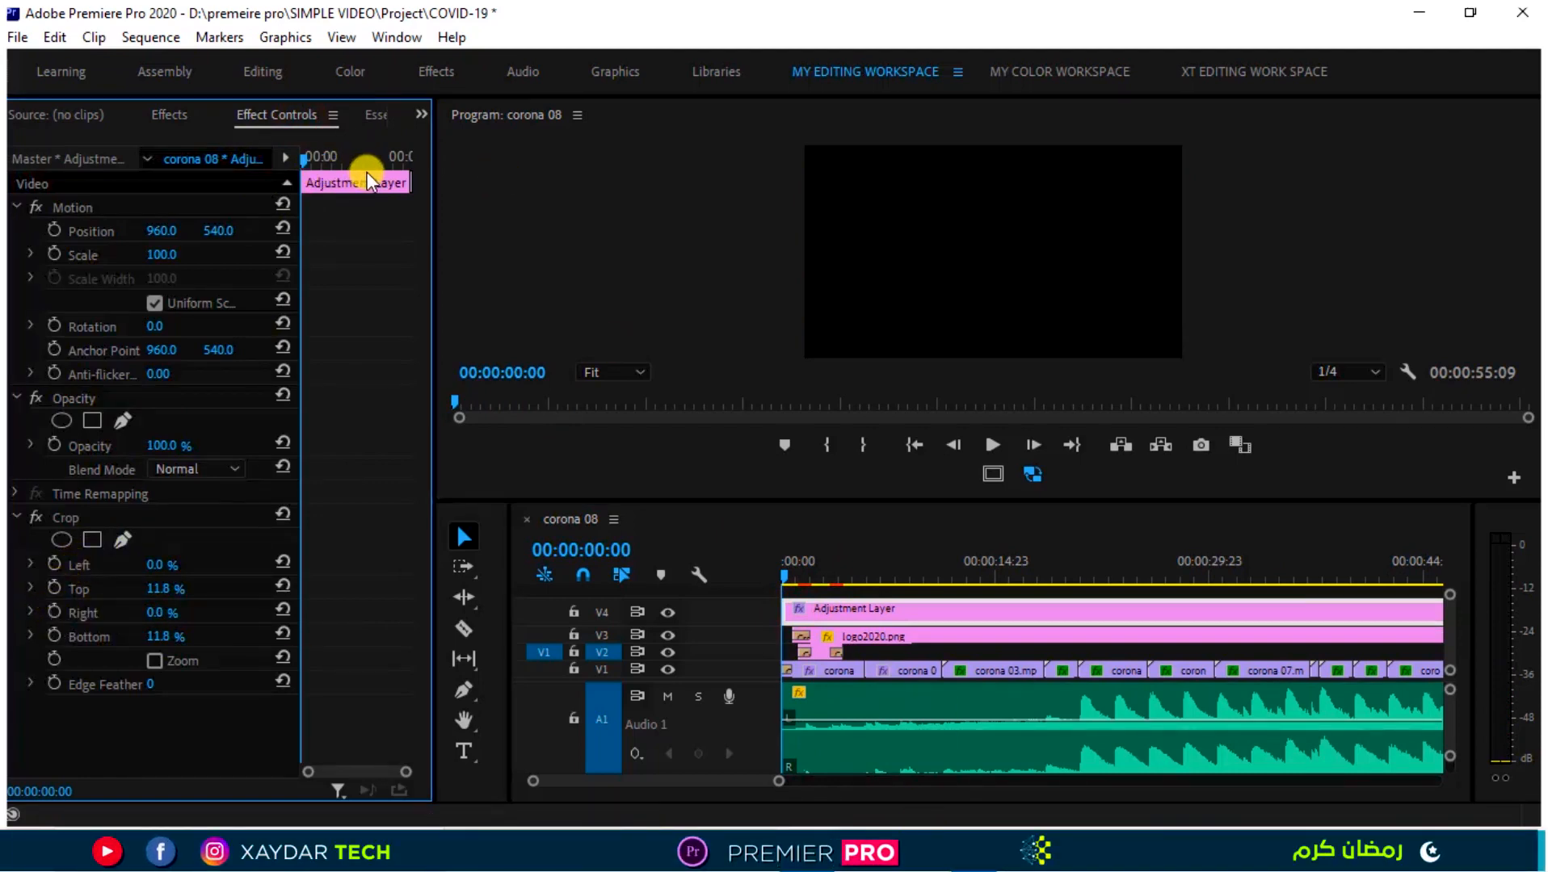
left_click(54, 589)
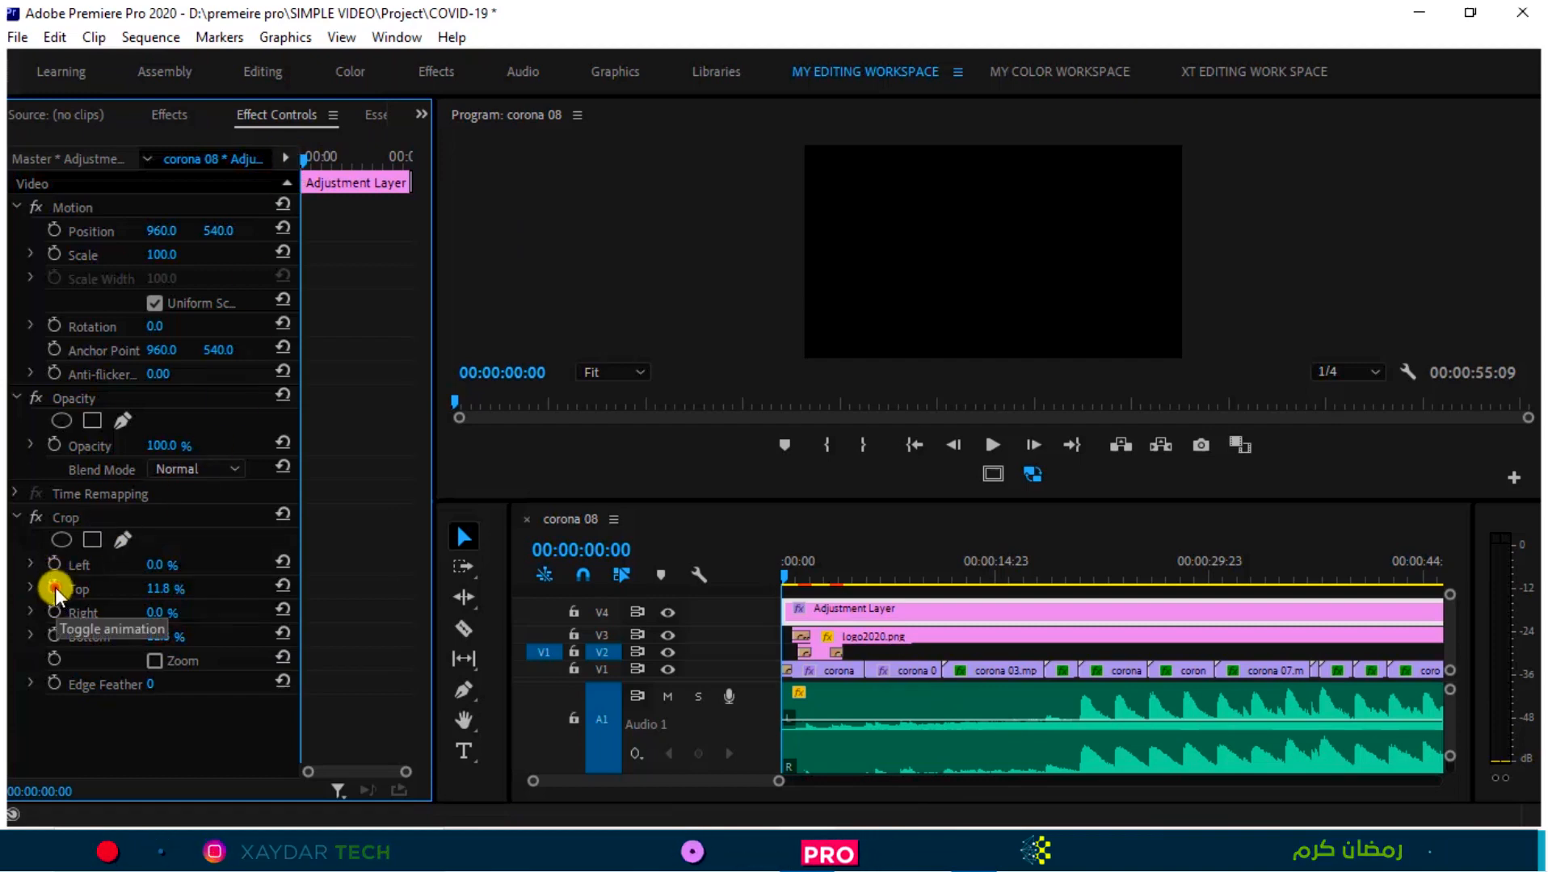
left_click(53, 638)
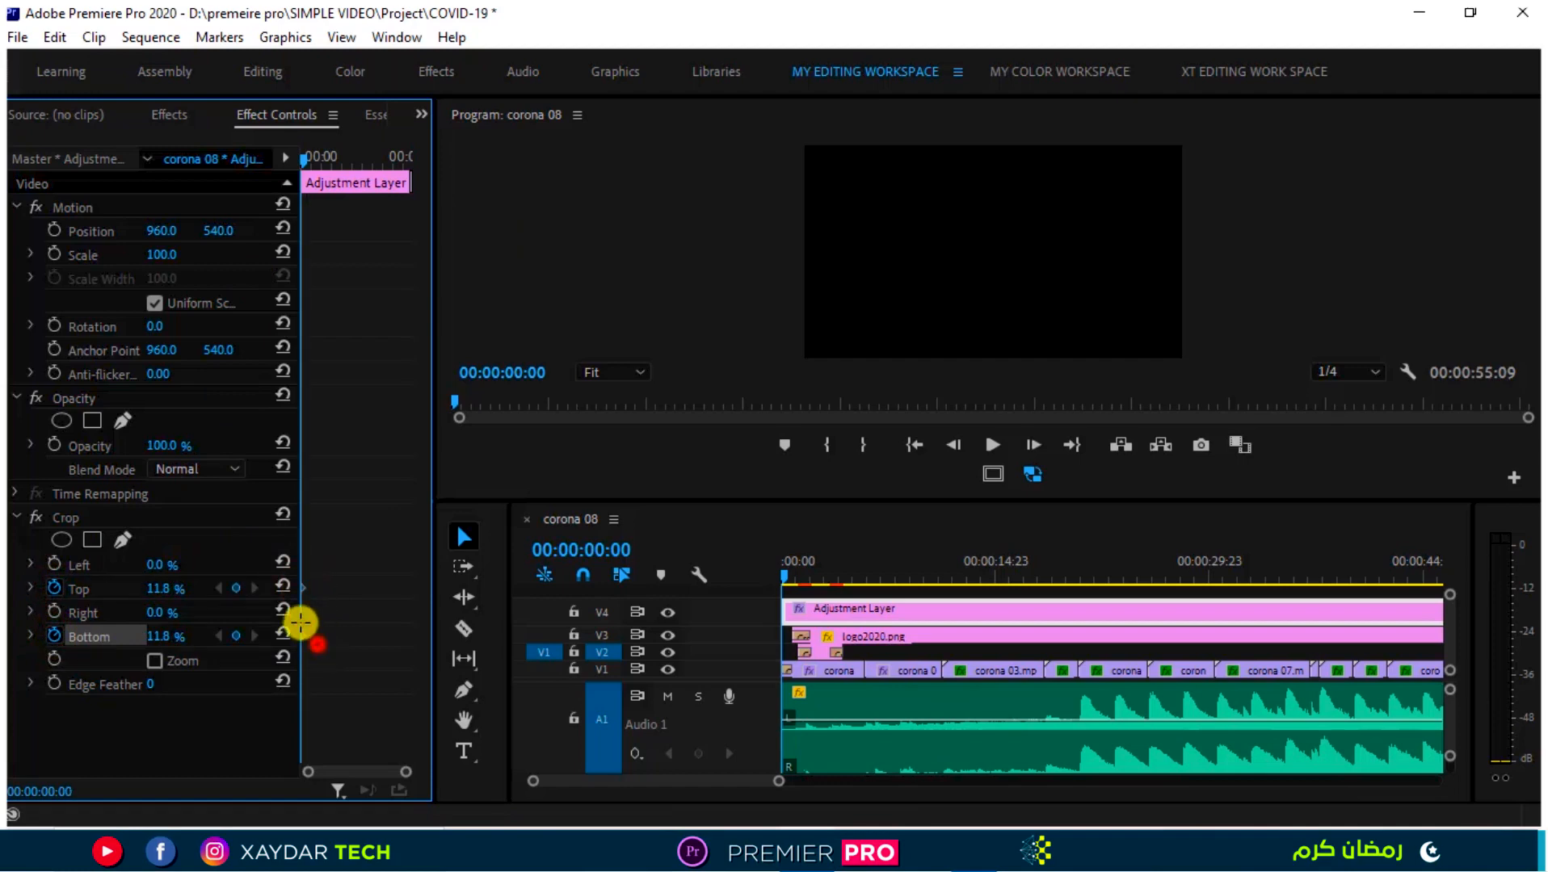
left_click_drag(317, 645, 312, 586)
left_click_drag(306, 158, 301, 159)
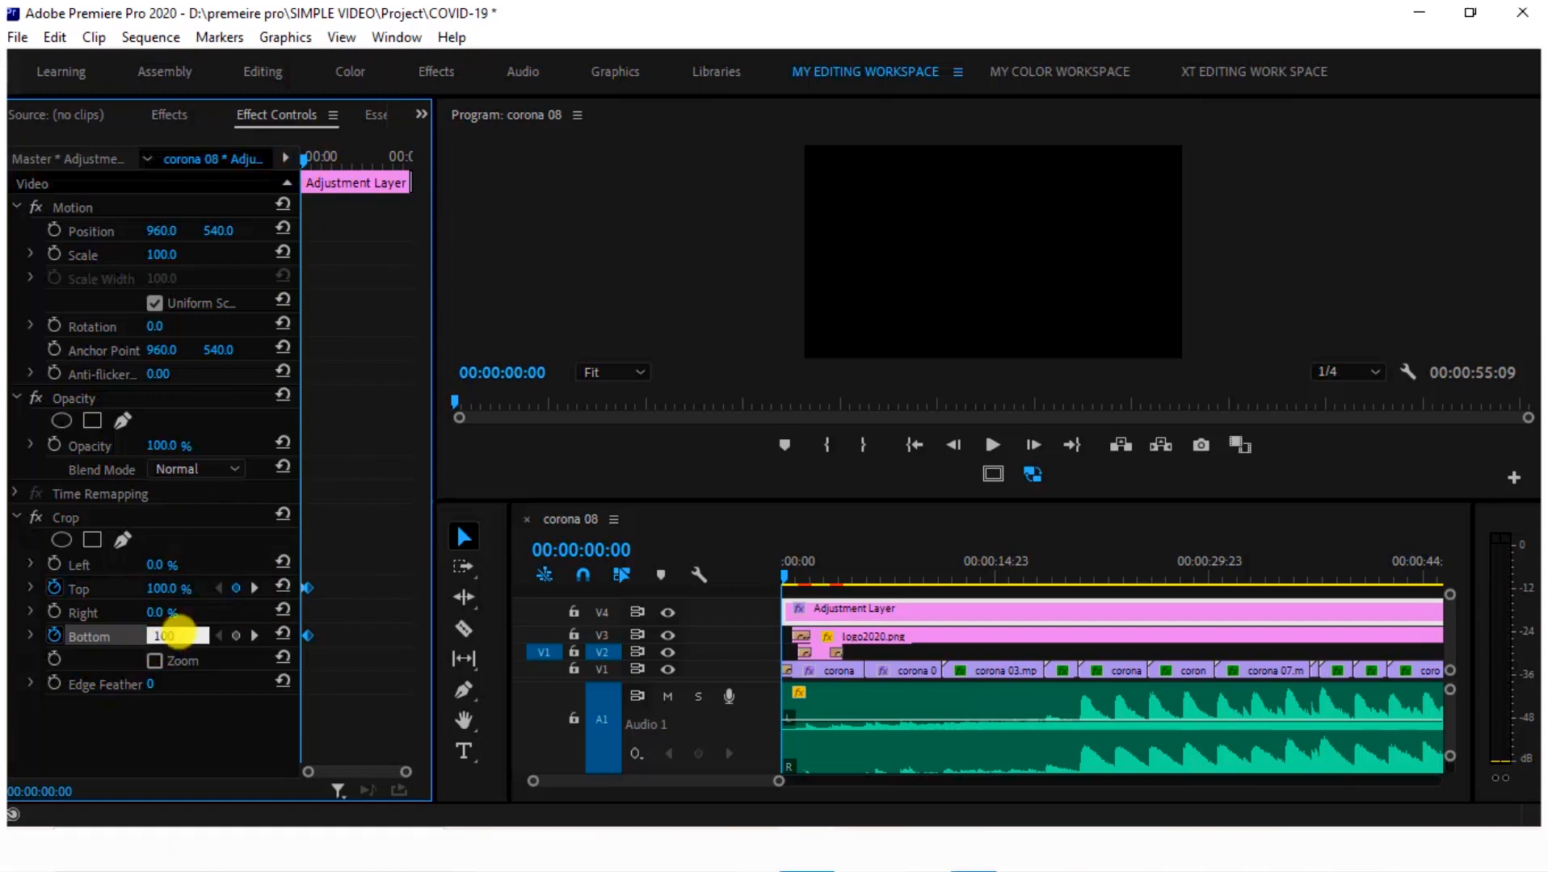
left_click(202, 725)
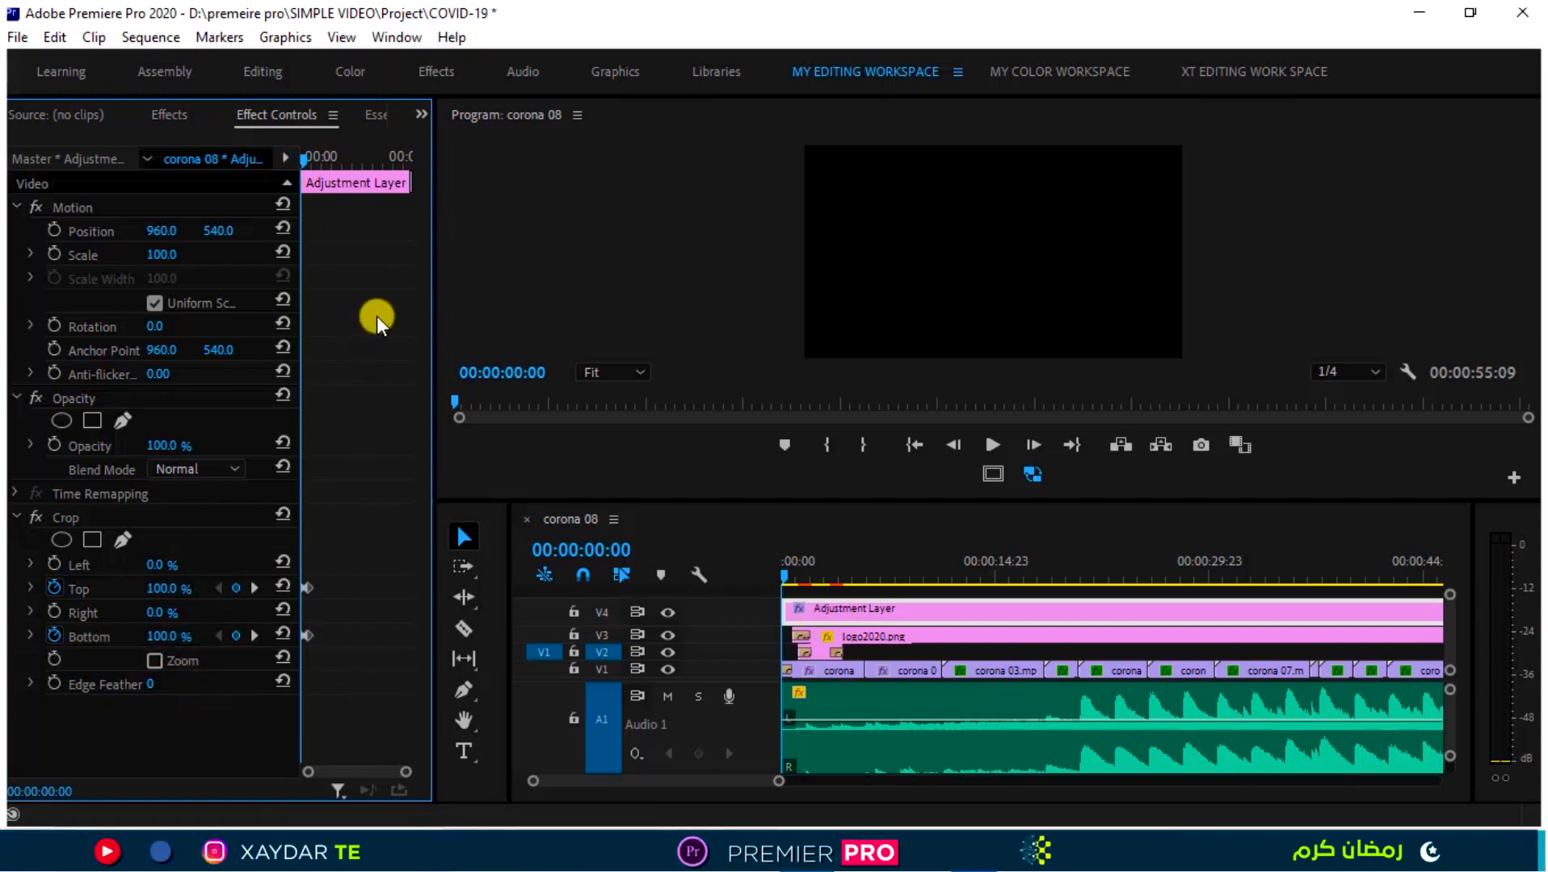
Play back the bar animation and move the 11.8% Crop Top and Bottom keyframes to 00:00:00:17.
key("space")
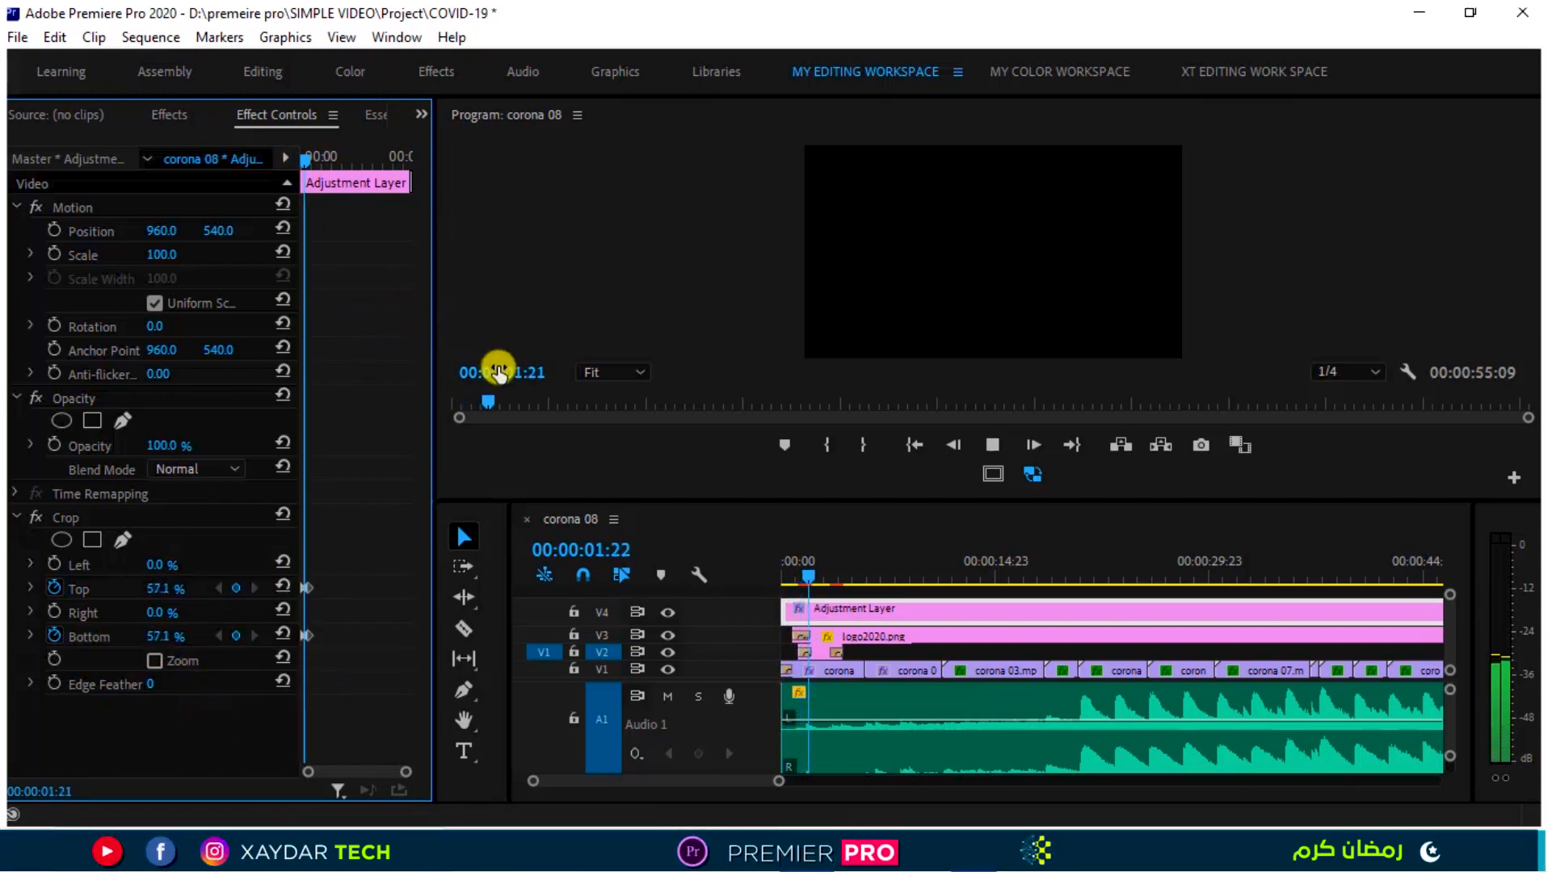
key("space")
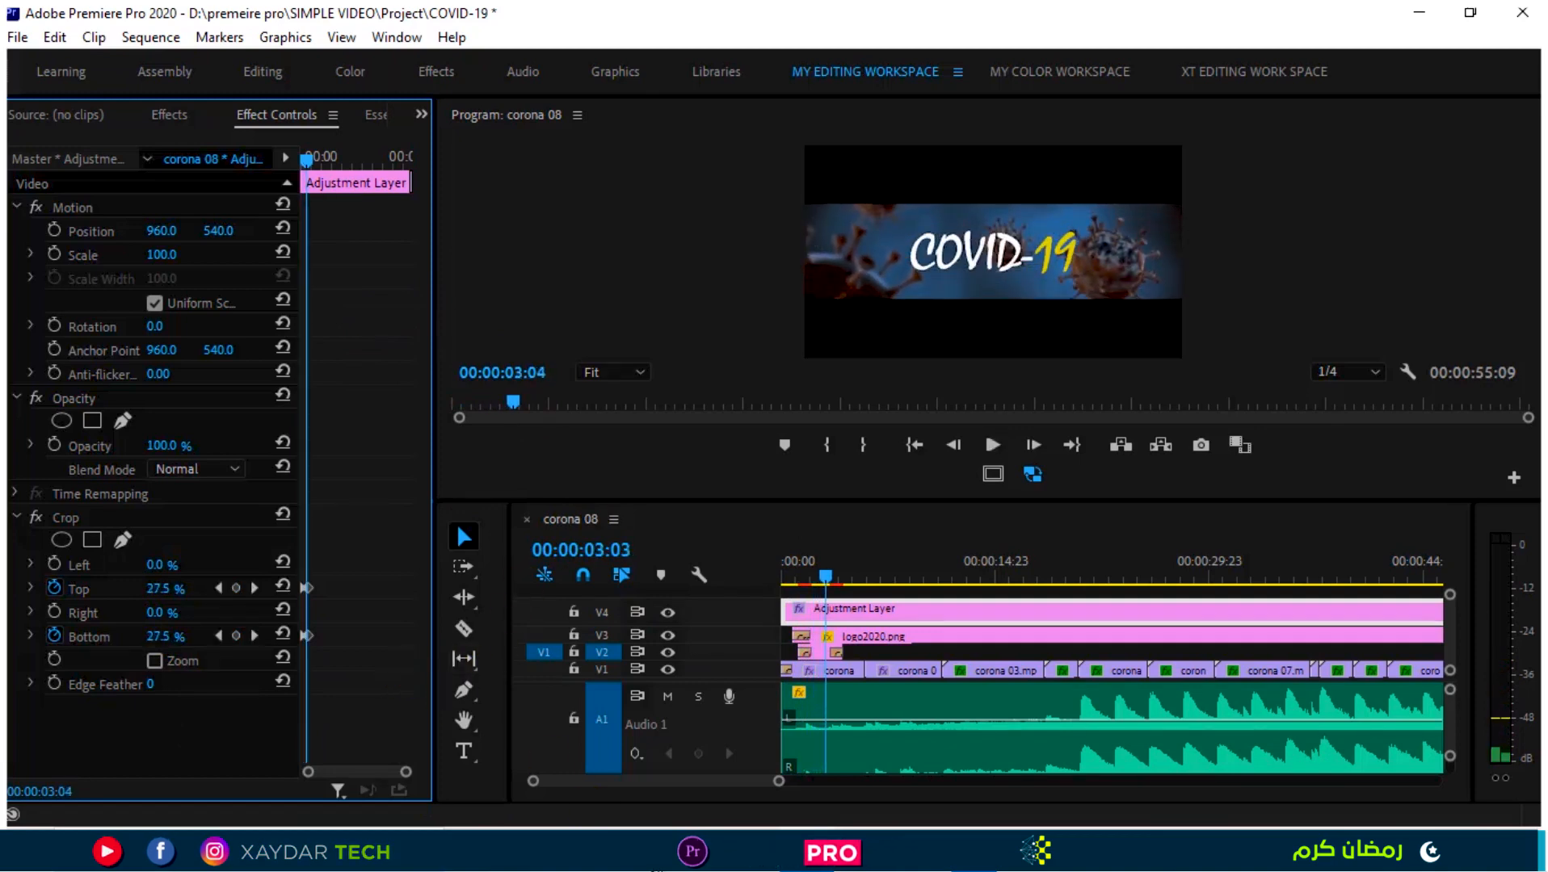
left_click_drag(777, 781, 695, 784)
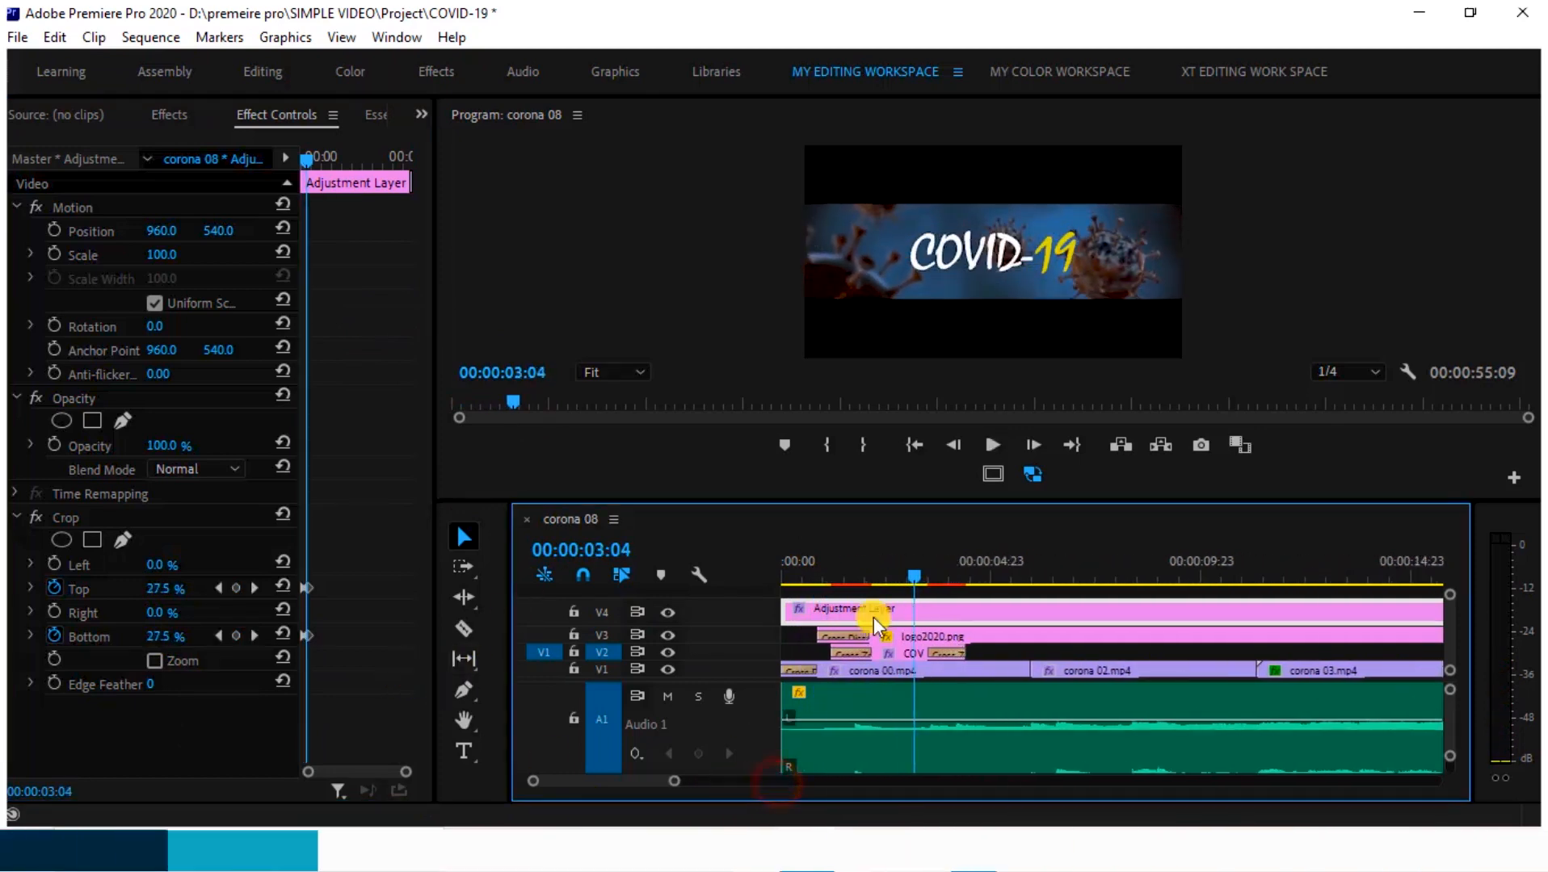
left_click_drag(911, 570, 808, 605)
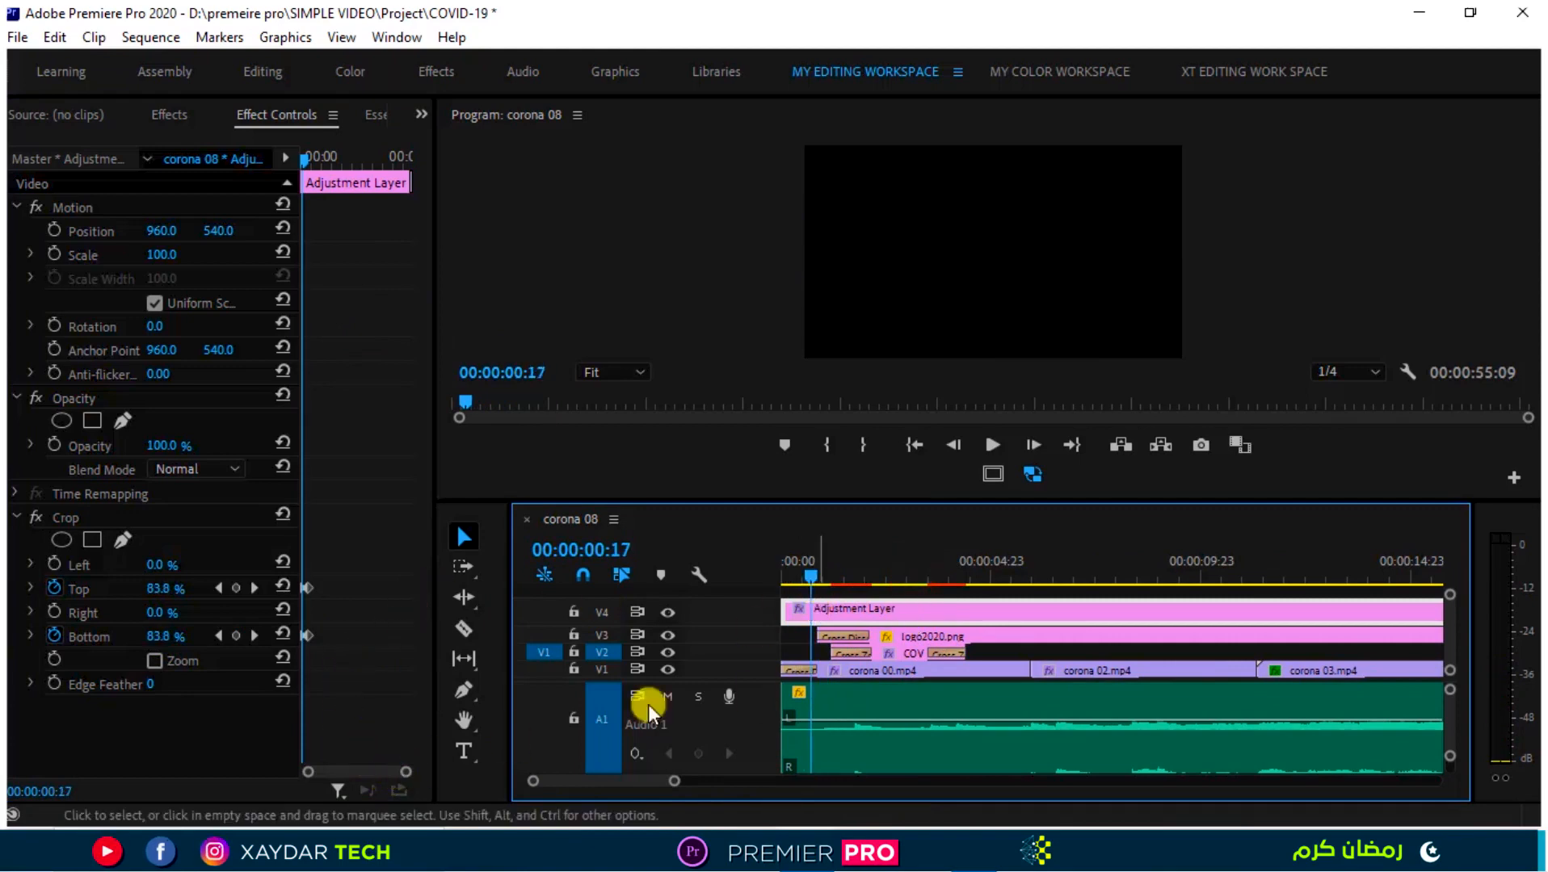
left_click_drag(408, 776, 387, 776)
left_click_drag(412, 661, 319, 614)
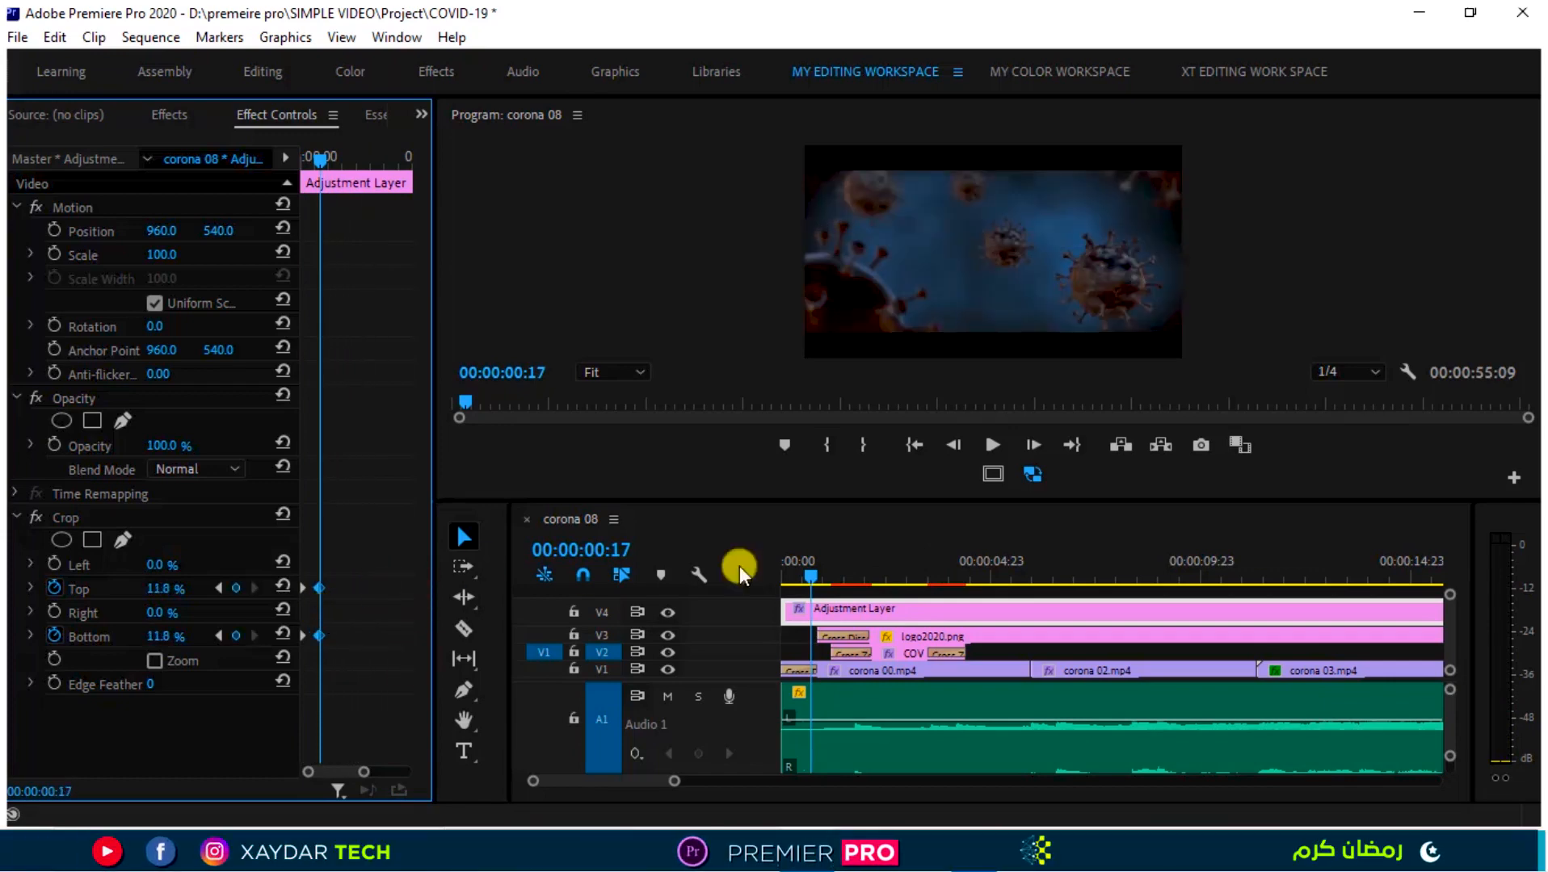
right_click(318, 641)
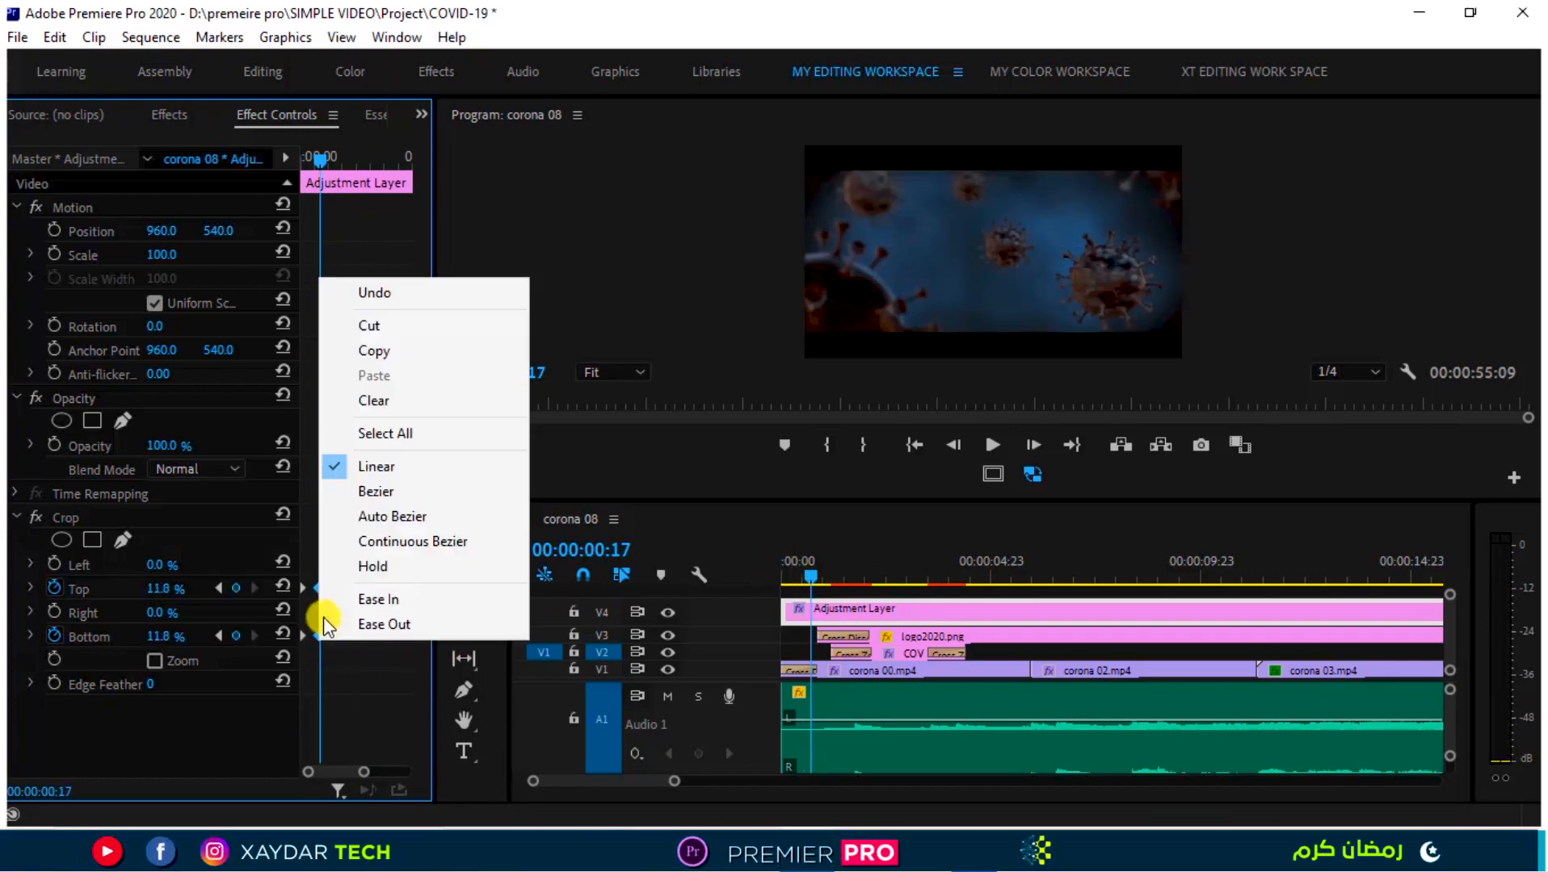
left_click(390, 615)
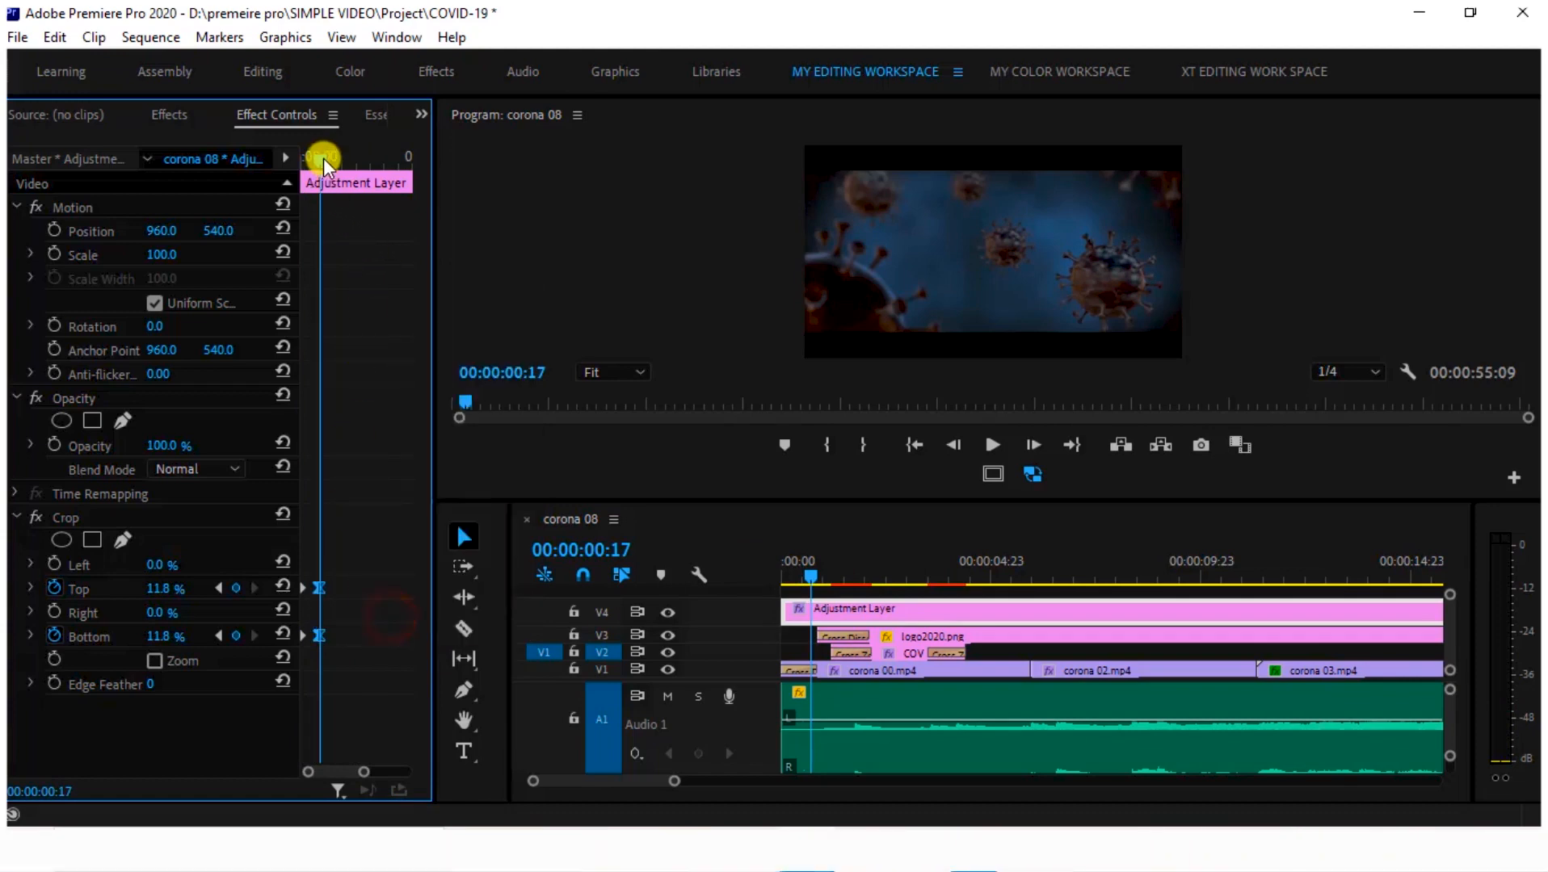
key("ctrl+z")
Set the Crop Top and Bottom keyframes at 00:00:00:17 to Auto Bezier and play back from the start.
right_click(315, 586)
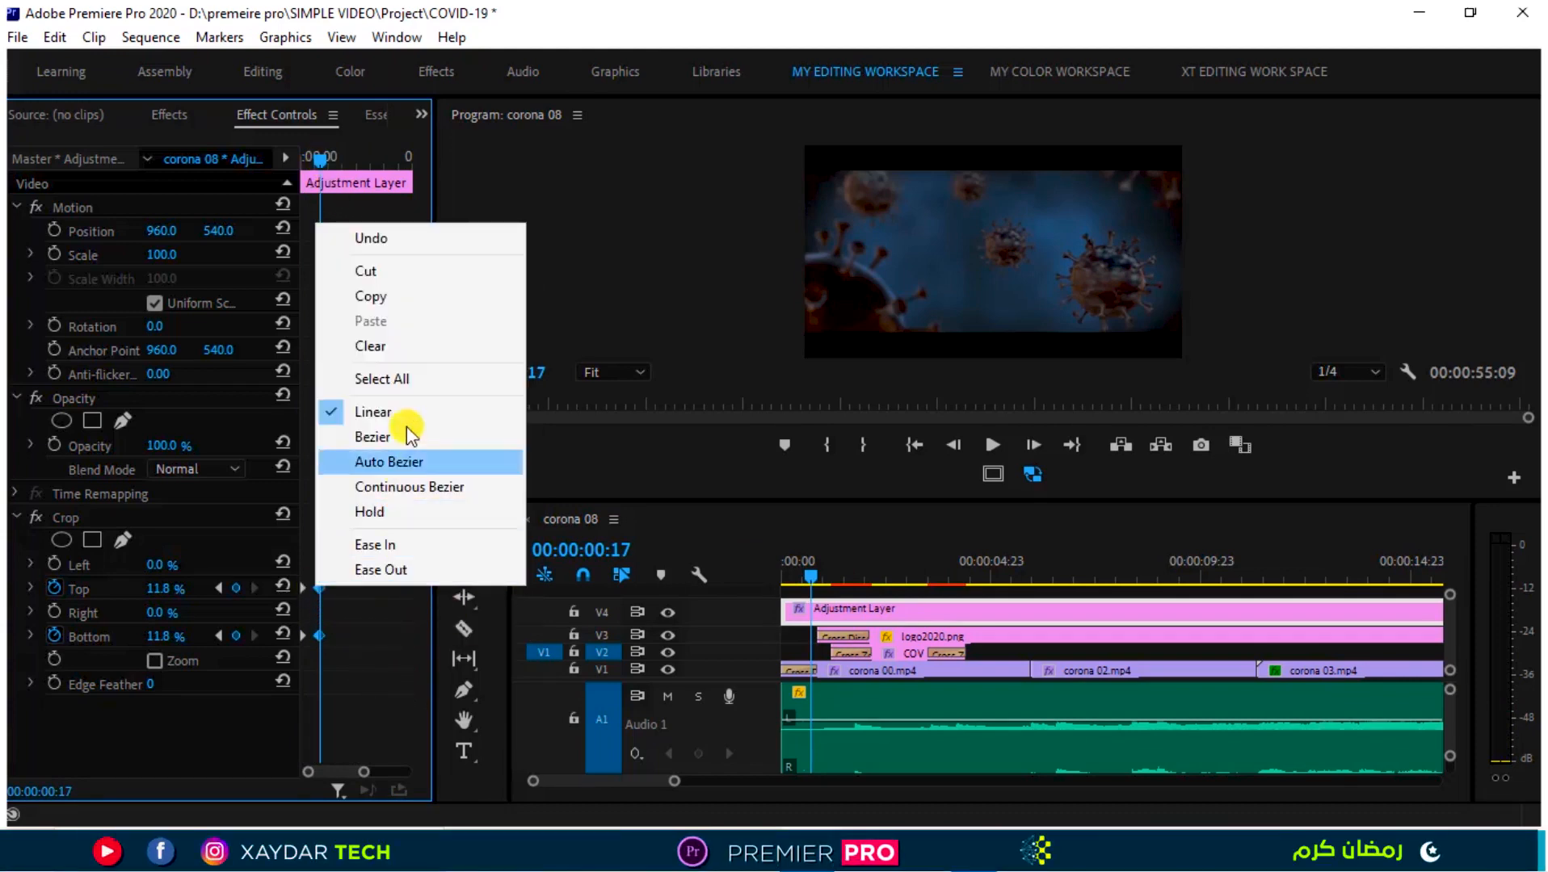
left_click(406, 458)
left_click(317, 160)
left_click_drag(313, 167, 305, 200)
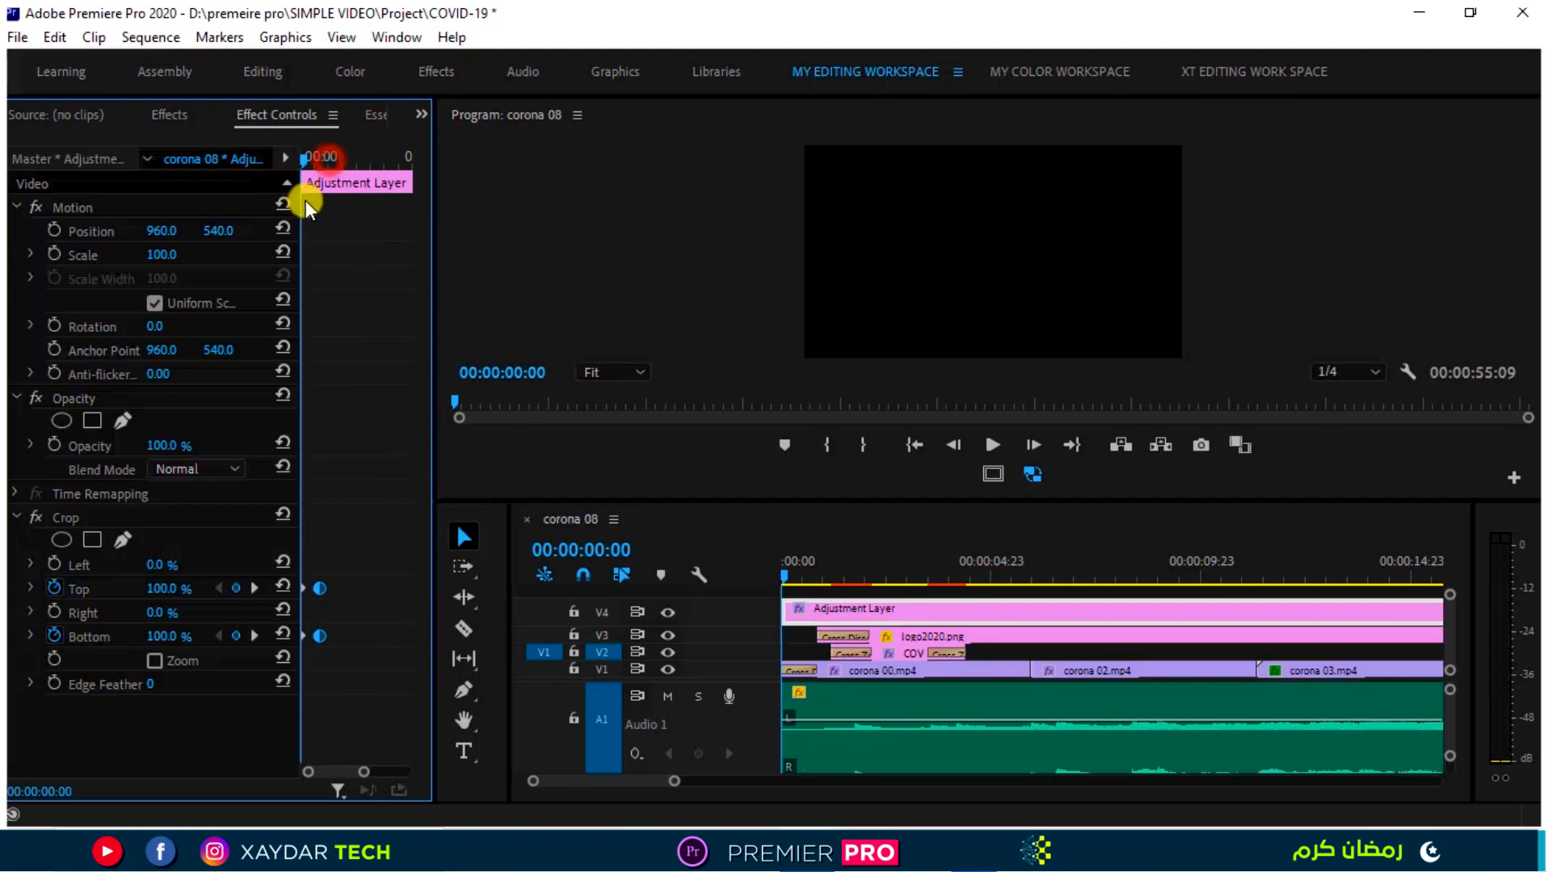
key("space")
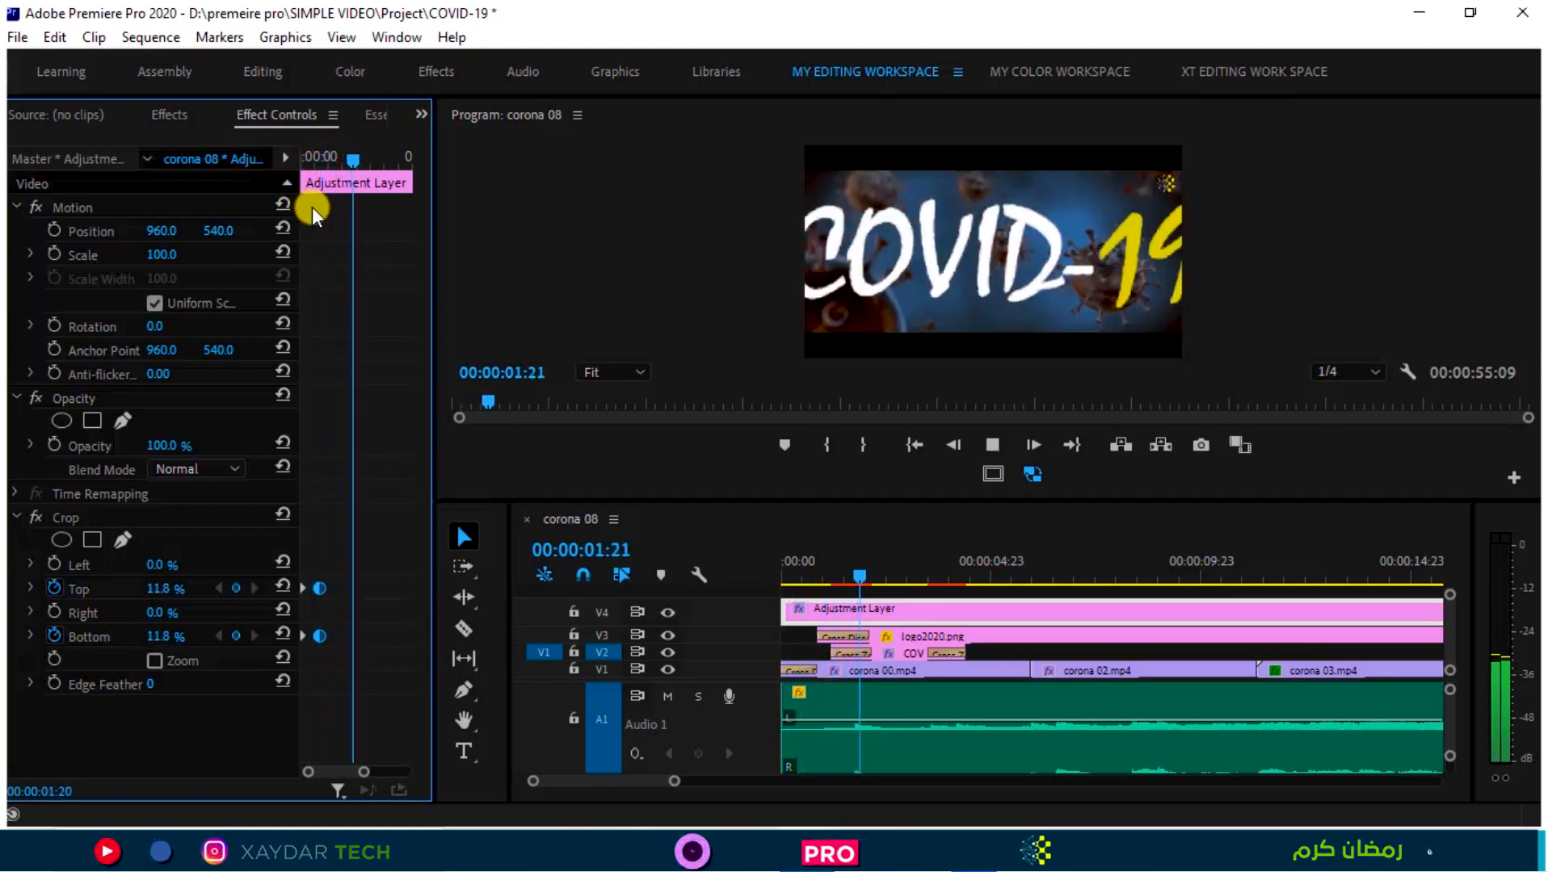
key("space")
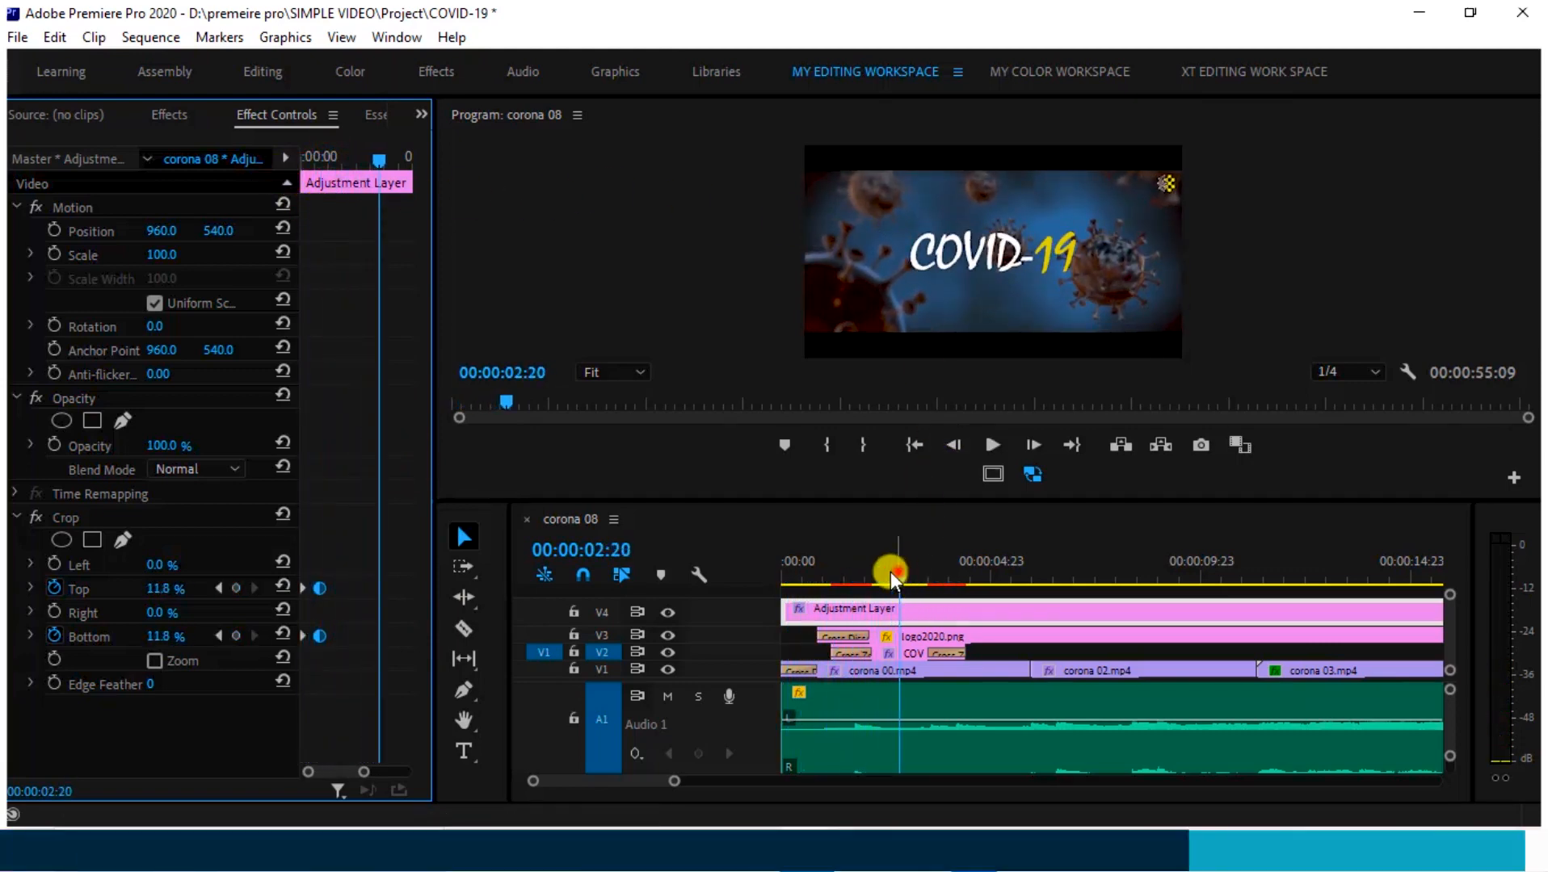
key("Home")
key("space")
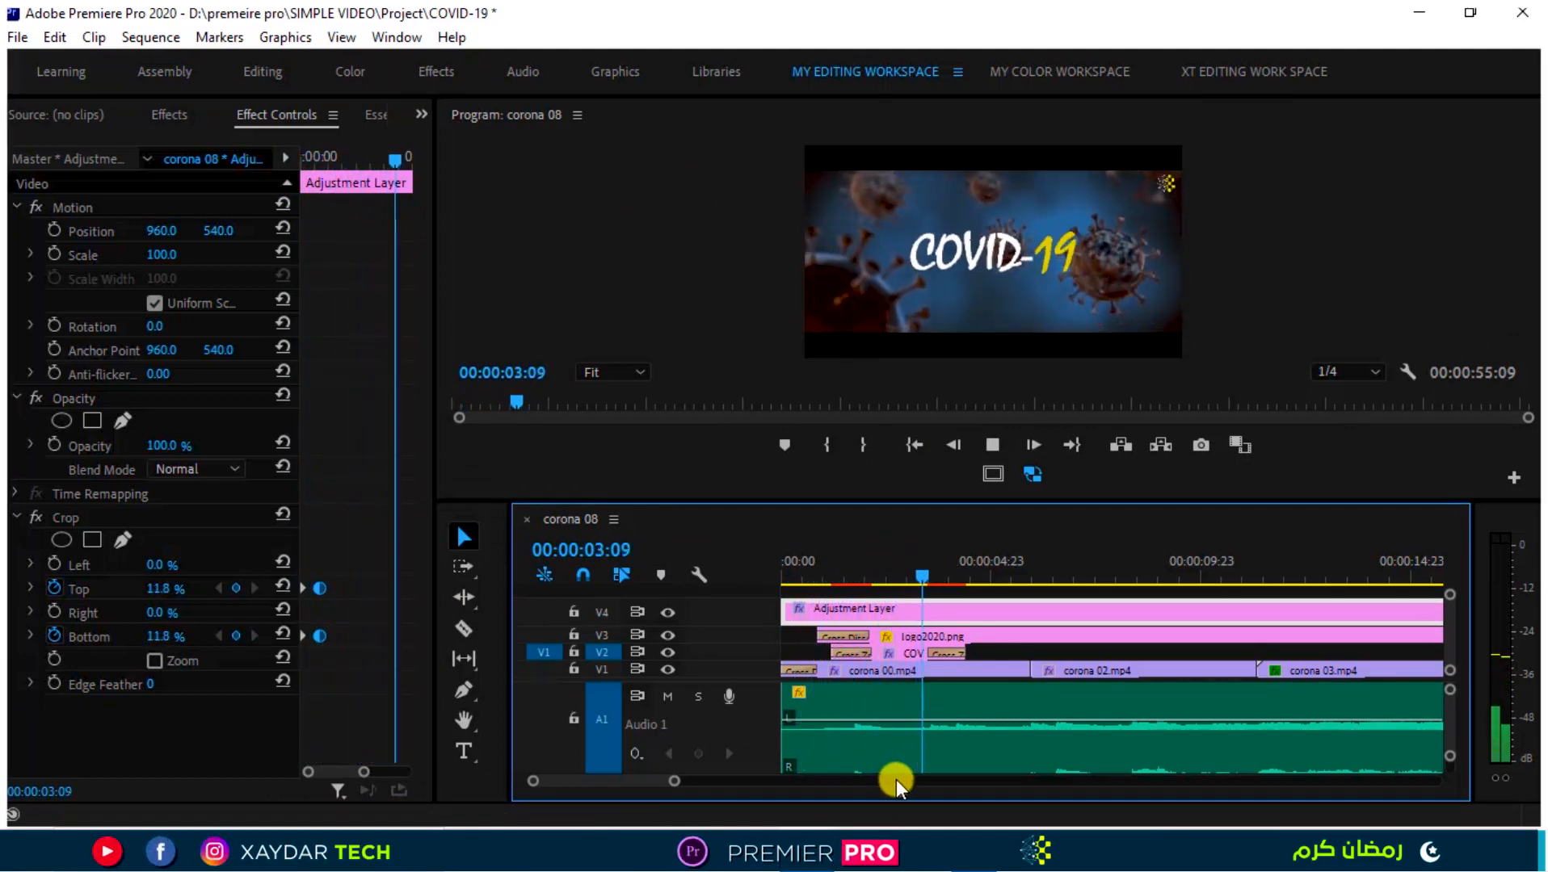
Trim the end of the logo2020.png clip on V3 to match the Adjustment Layer's end at 00:00:54:12.
left_click_drag(673, 781, 785, 800)
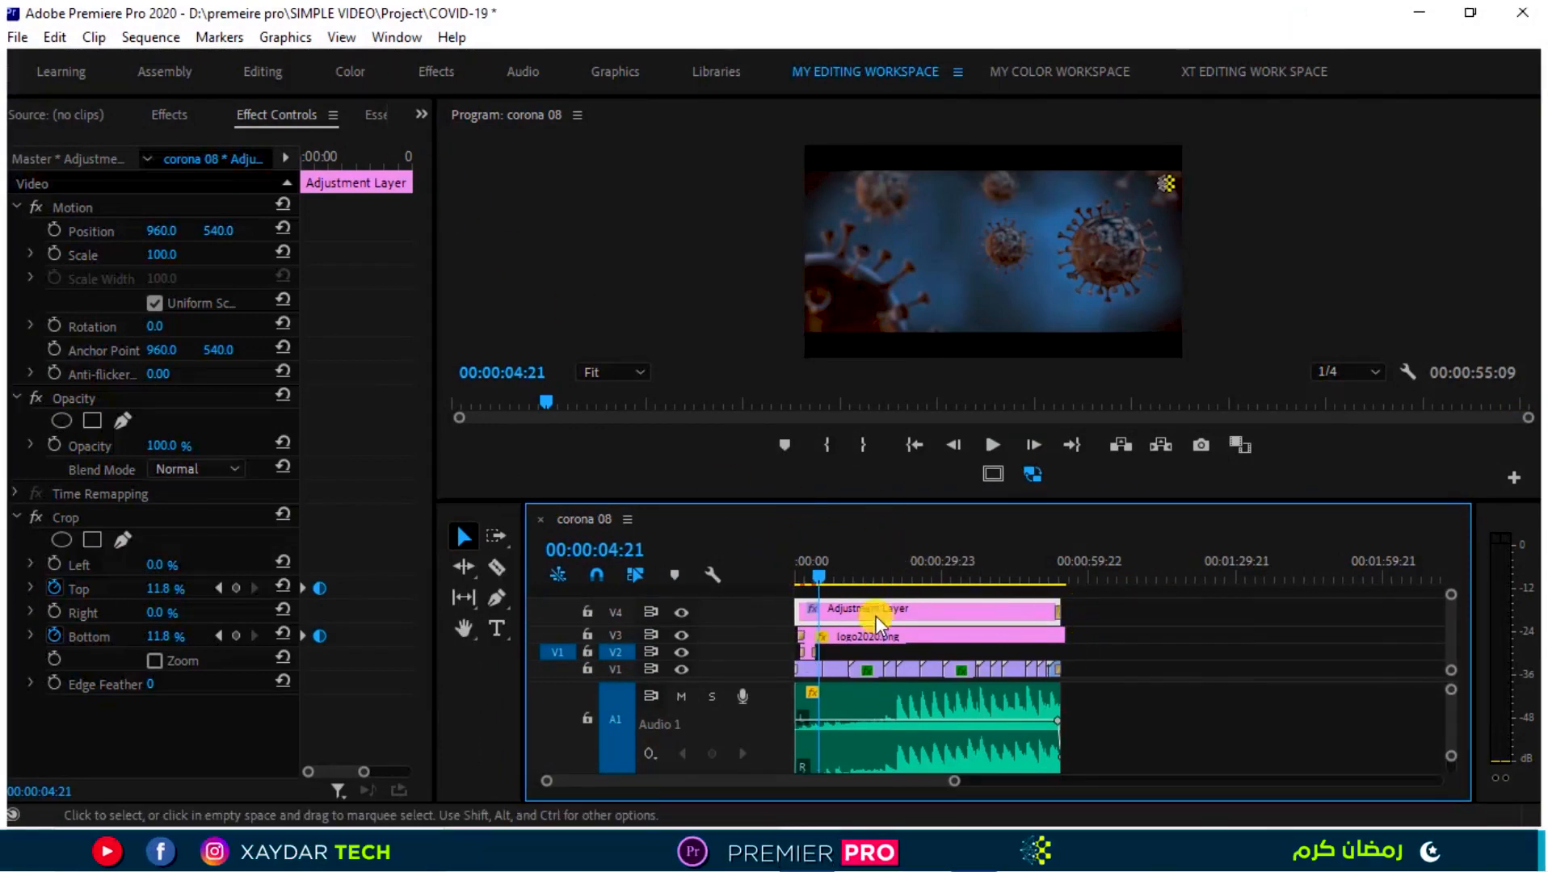
left_click_drag(818, 575, 1060, 572)
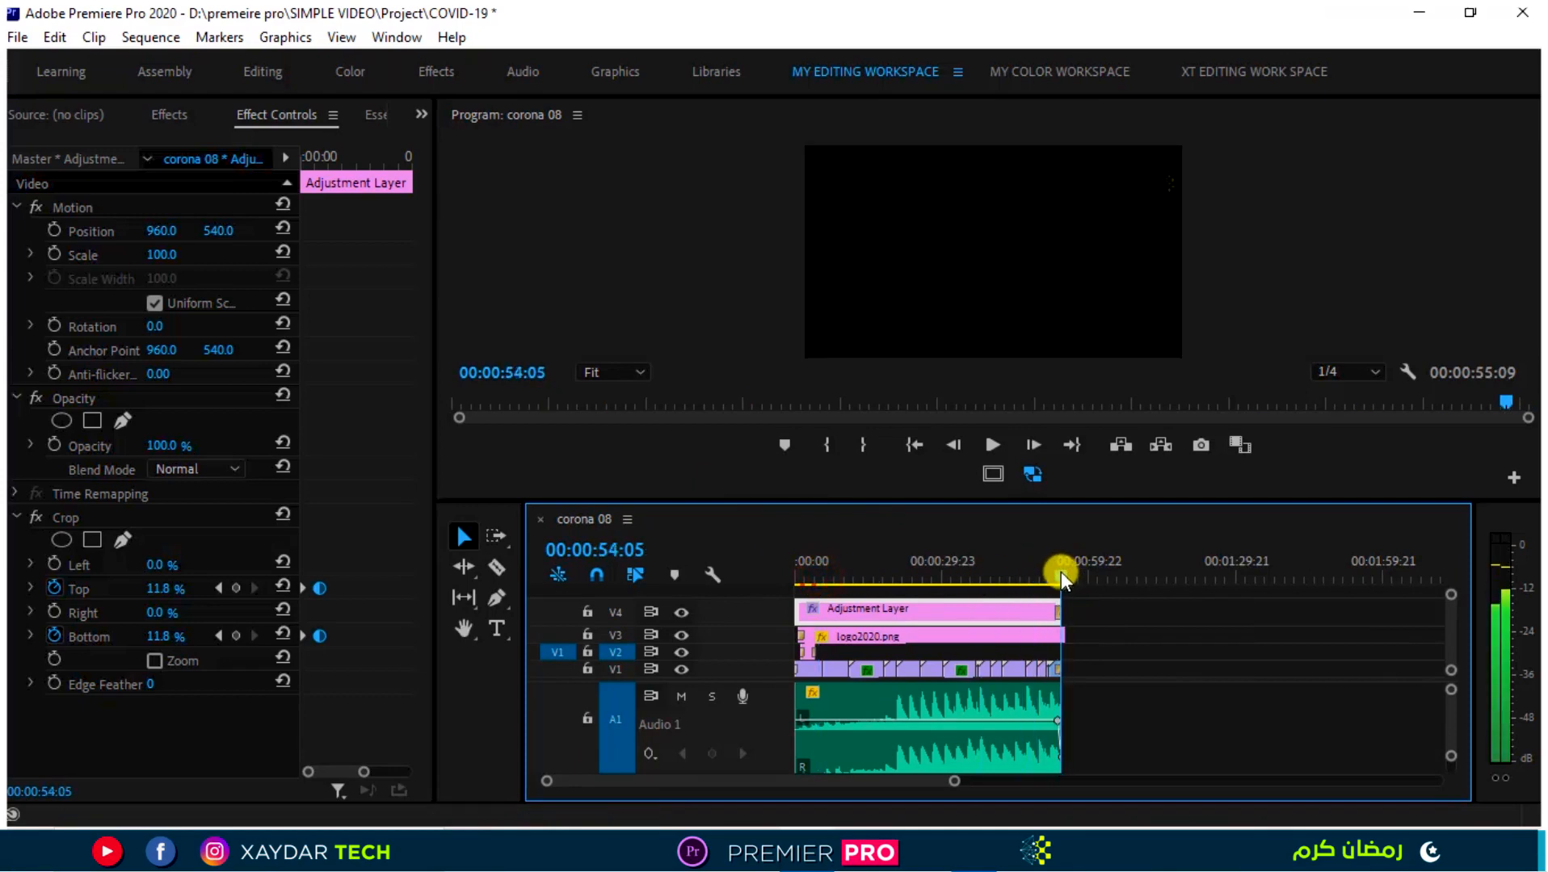
left_click_drag(952, 781, 689, 781)
left_click_drag(1113, 638, 1148, 638)
Apply the Cross Dissolve transition to the end of the logo2020.png clip on V3 and scrub through the fade-out.
left_click(420, 114)
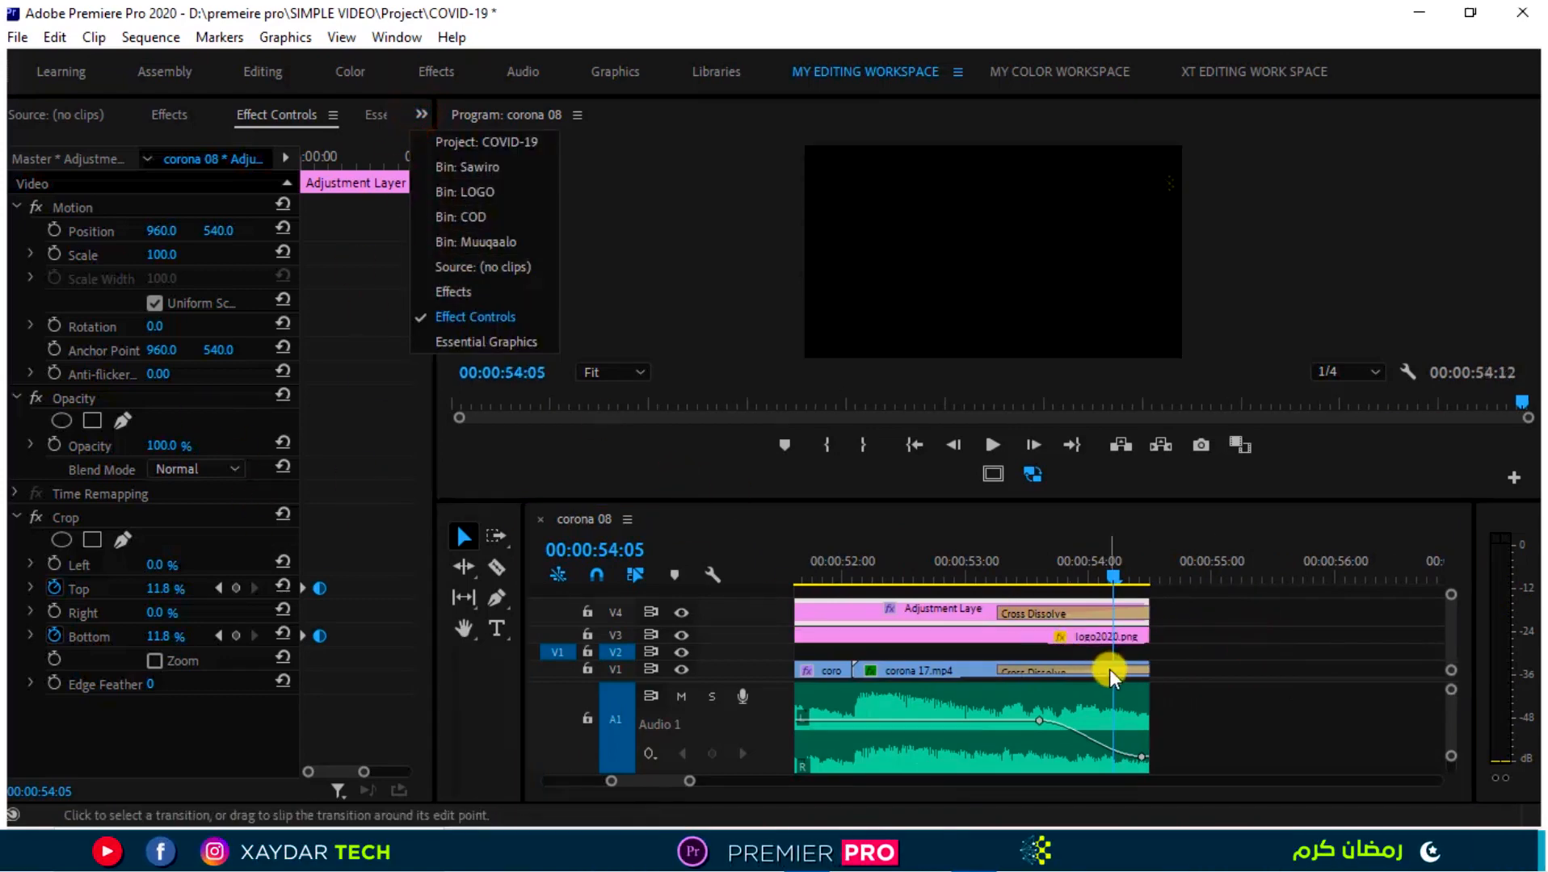
left_click(463, 290)
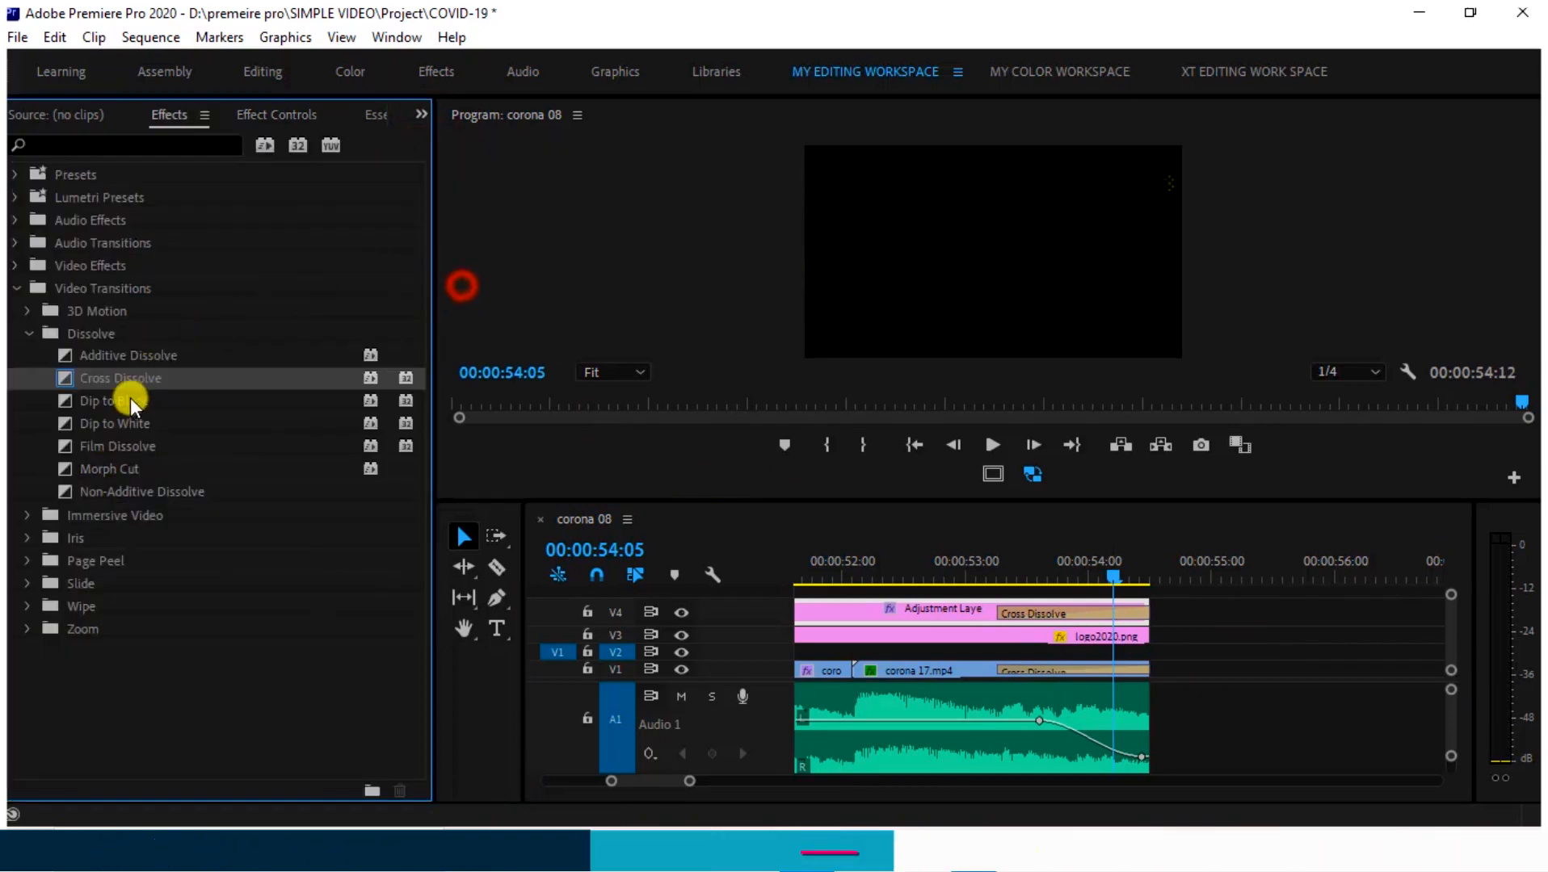
left_click_drag(132, 376, 1139, 634)
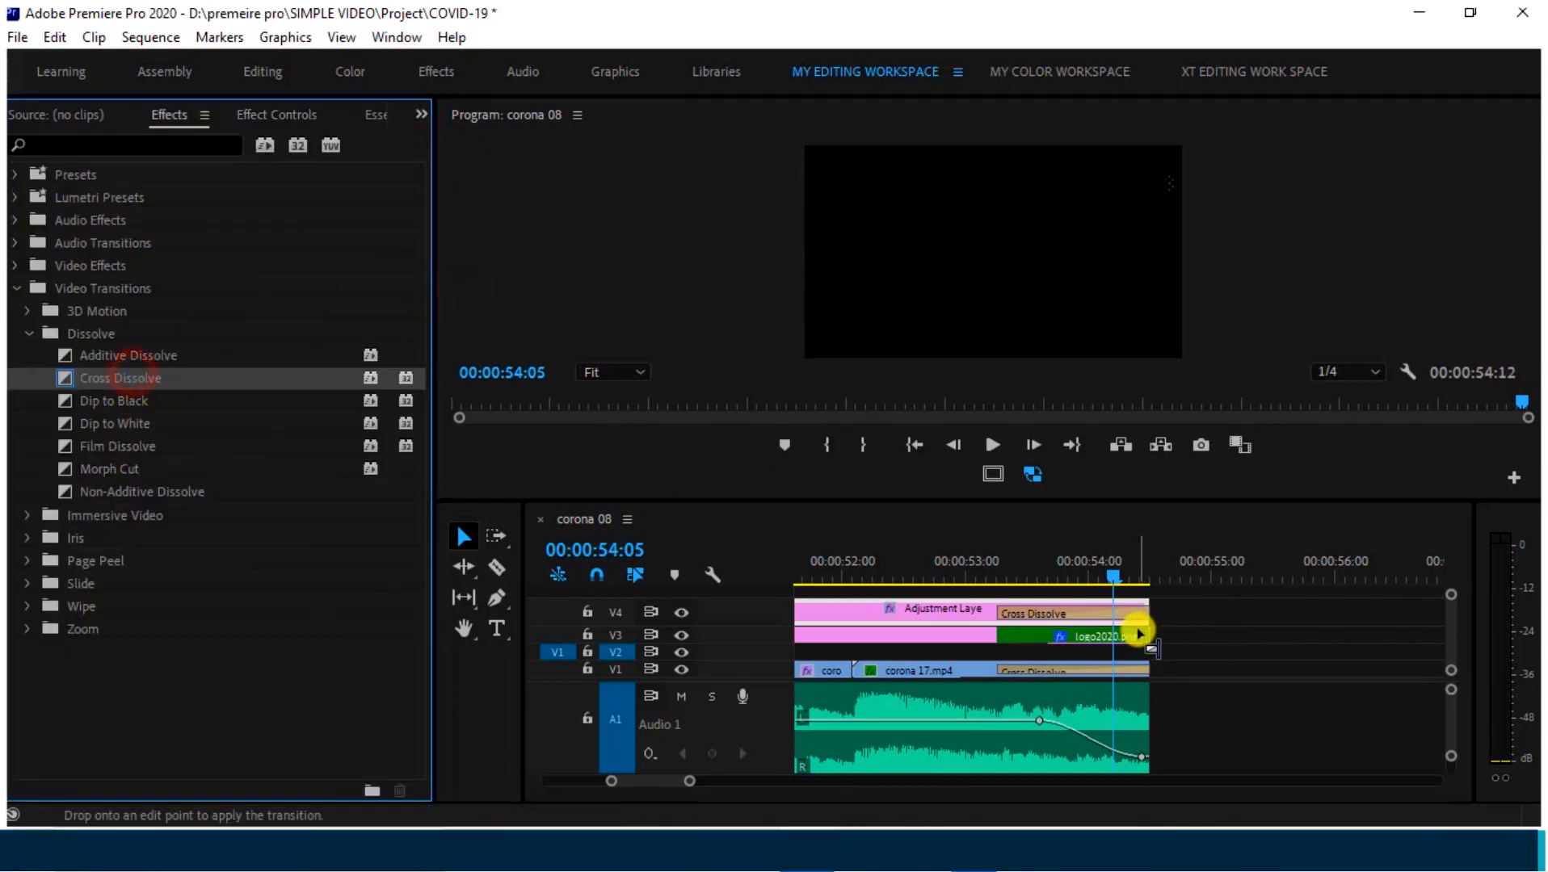
left_click_drag(1095, 578, 969, 580)
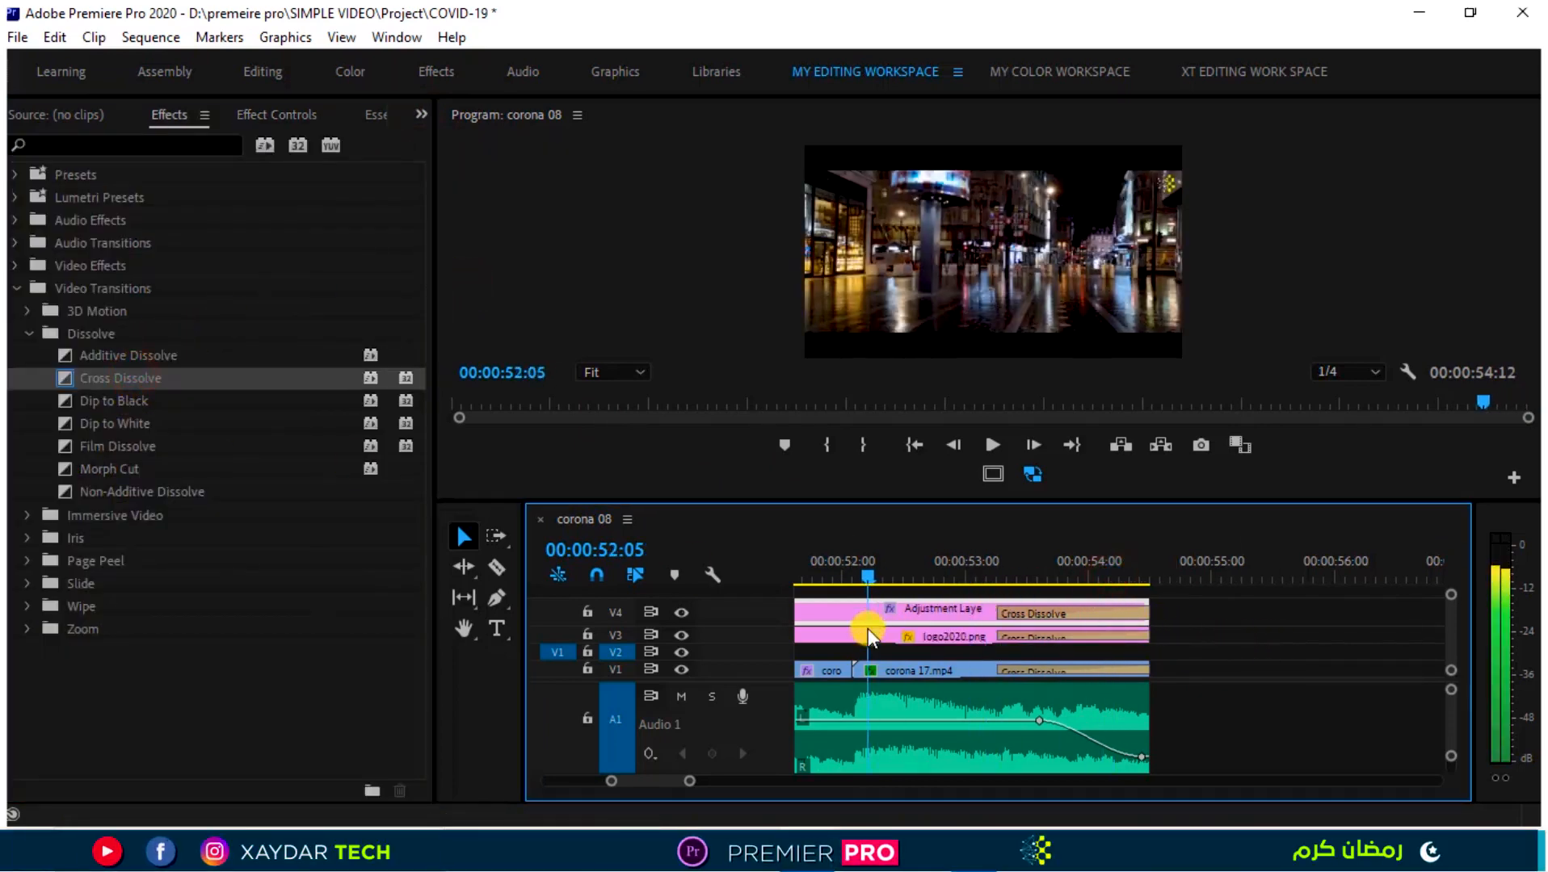
left_click_drag(867, 629, 1061, 623)
Open the media export settings for the corona 08 sequence and choose the H.264 format.
left_click(17, 37)
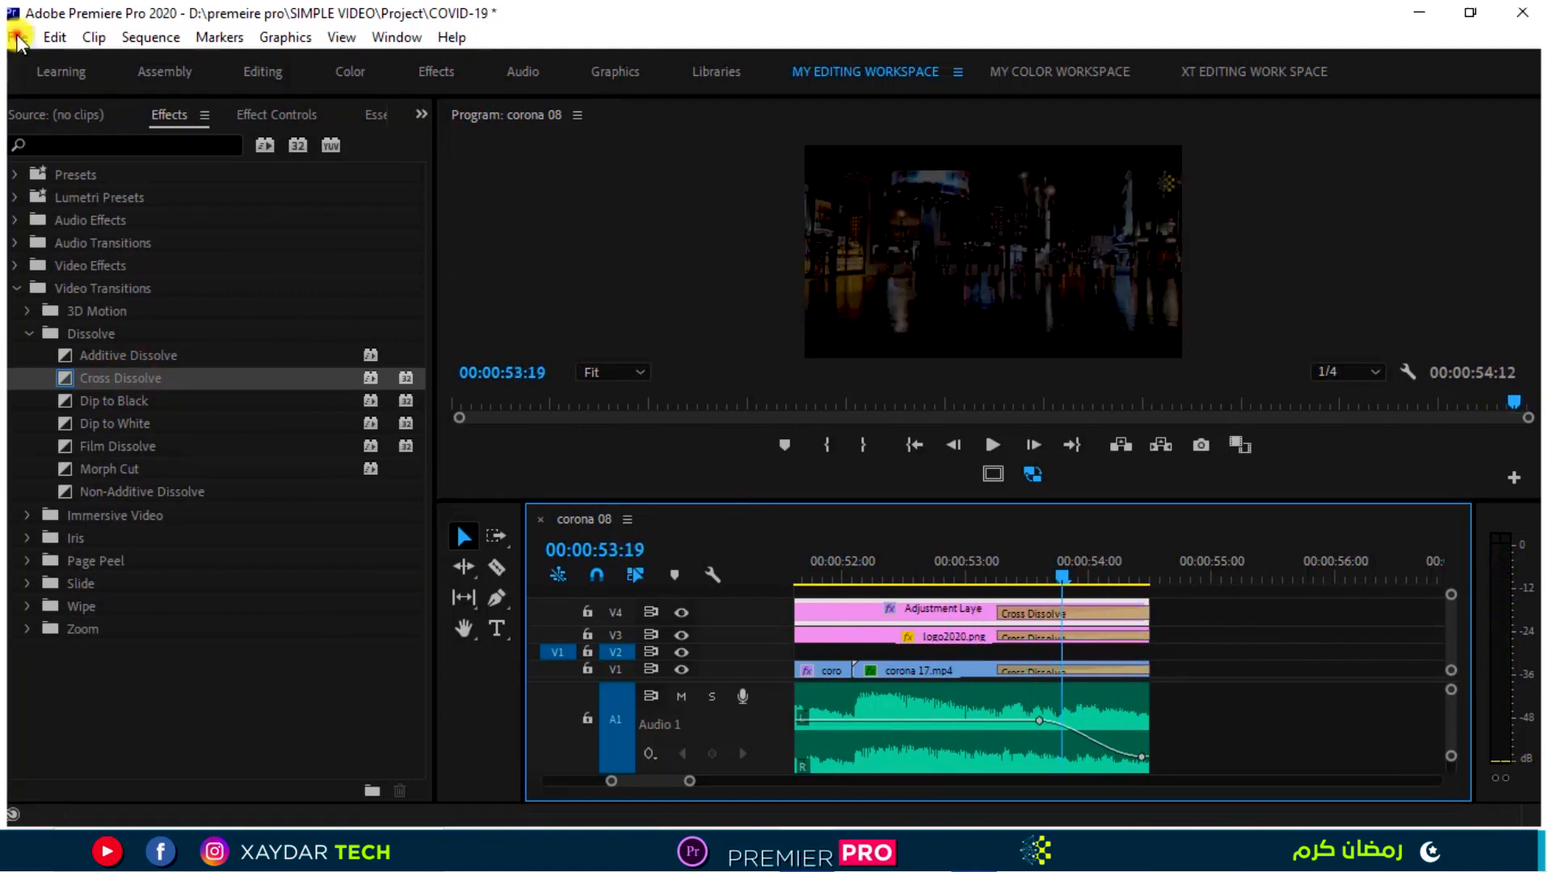
mouse_move(81, 697)
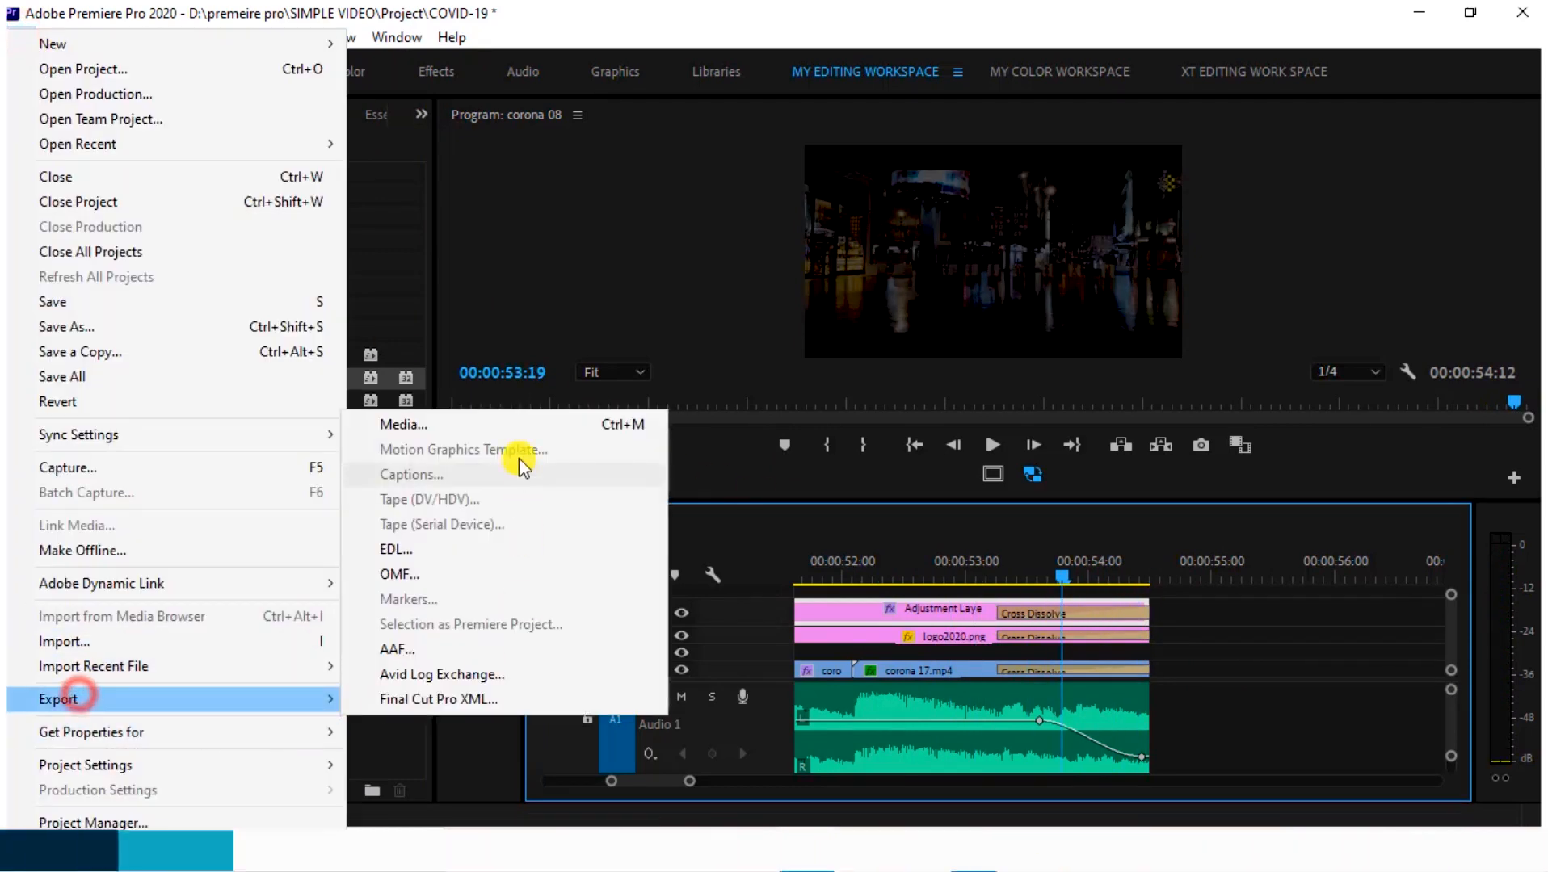
left_click(516, 431)
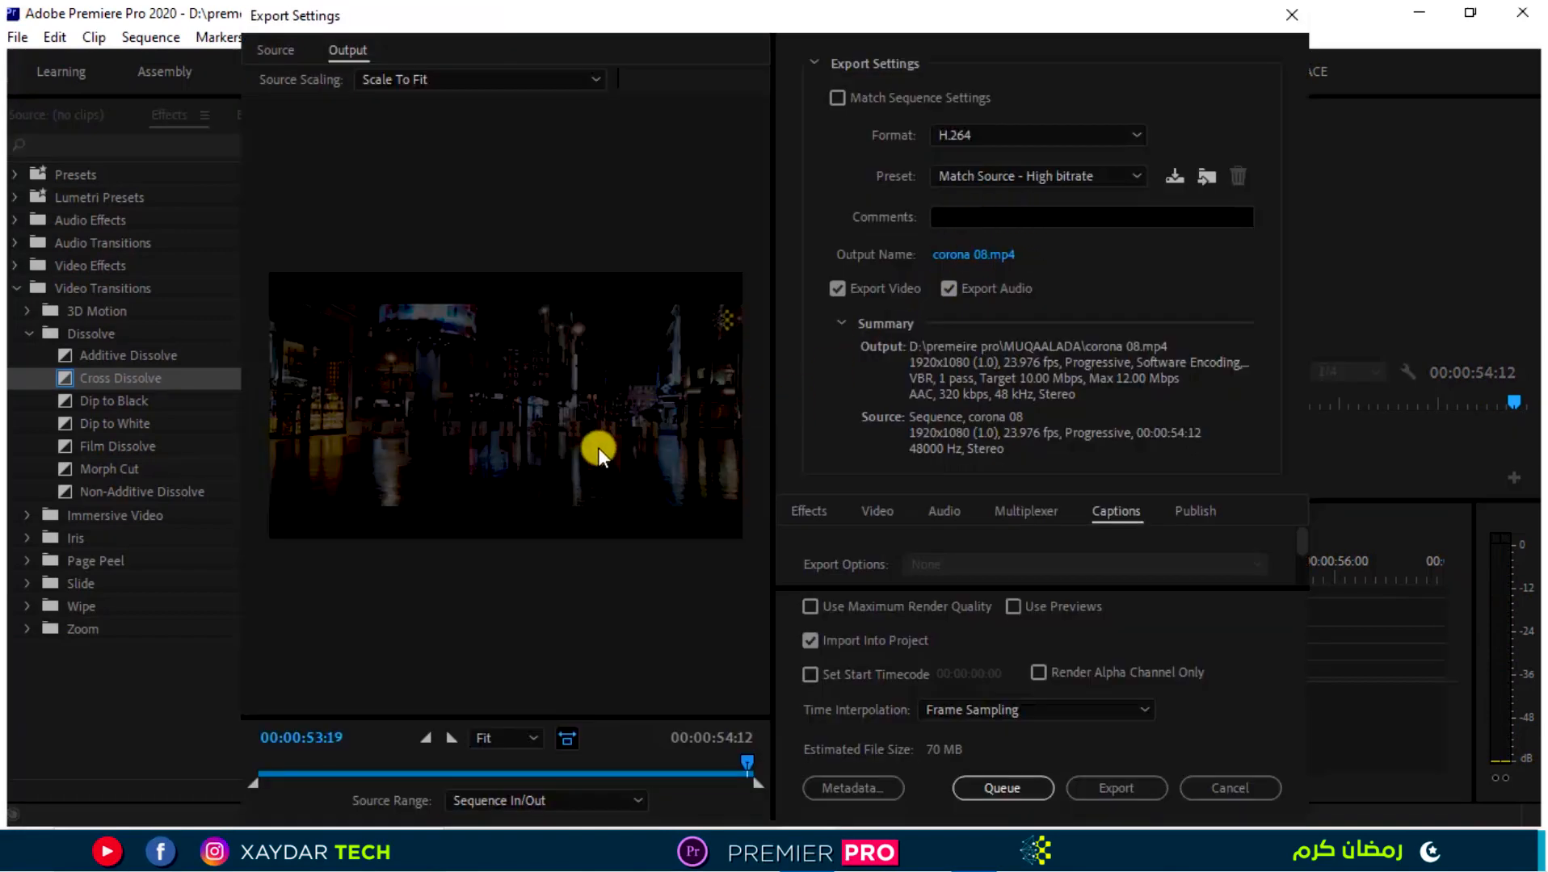
left_click(1003, 138)
left_click(1003, 138)
left_click(1003, 138)
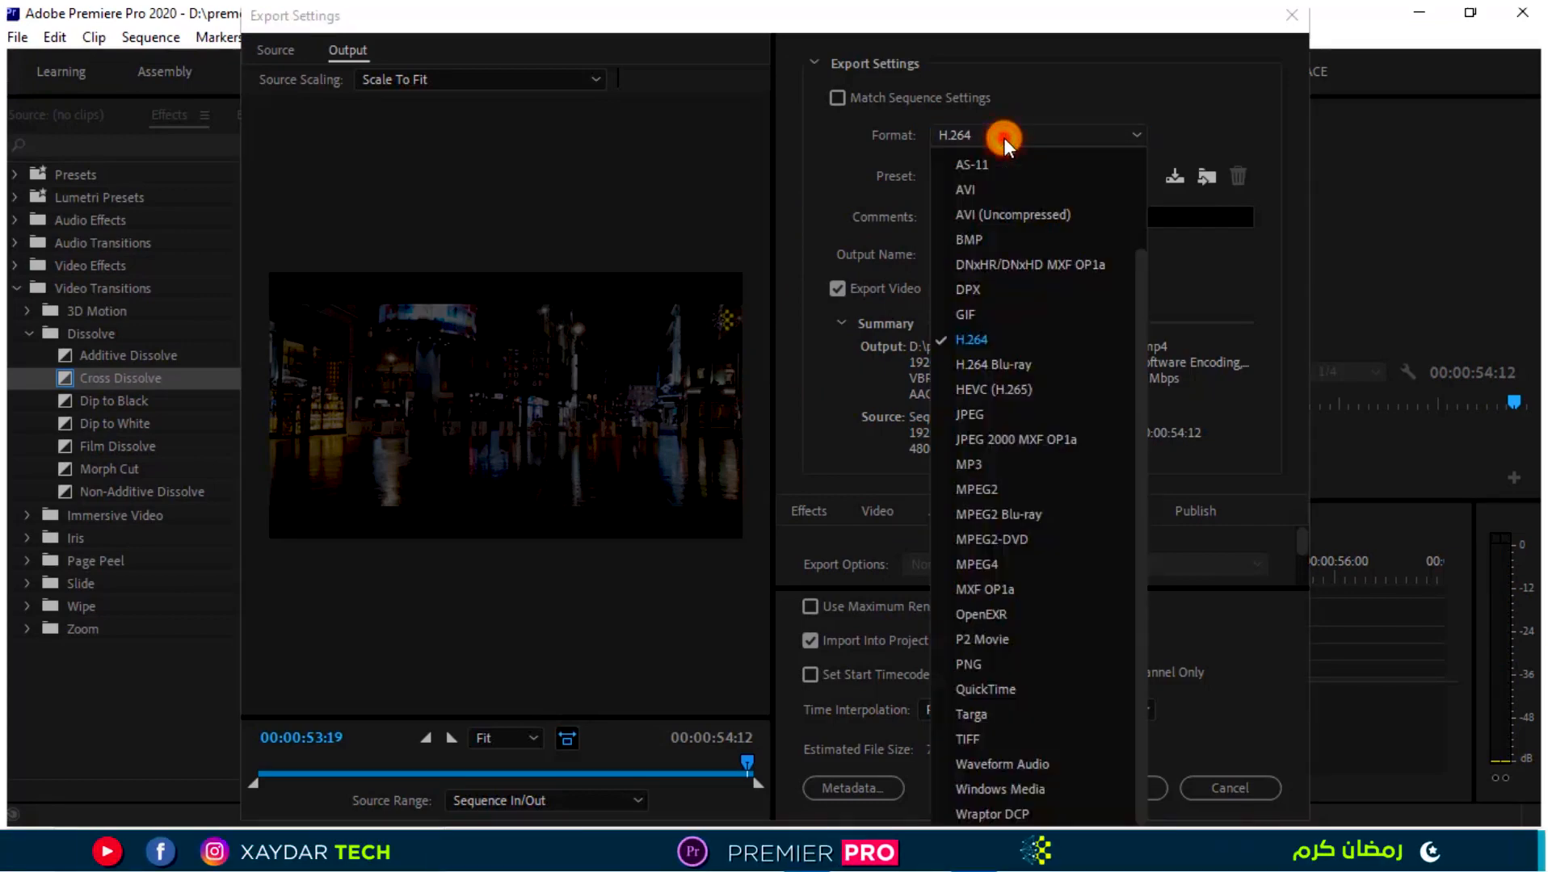
left_click(979, 346)
Base the export on a YouTube HD preset and review its video settings for 1920x1080 output at 16 Mbps.
left_click(1015, 176)
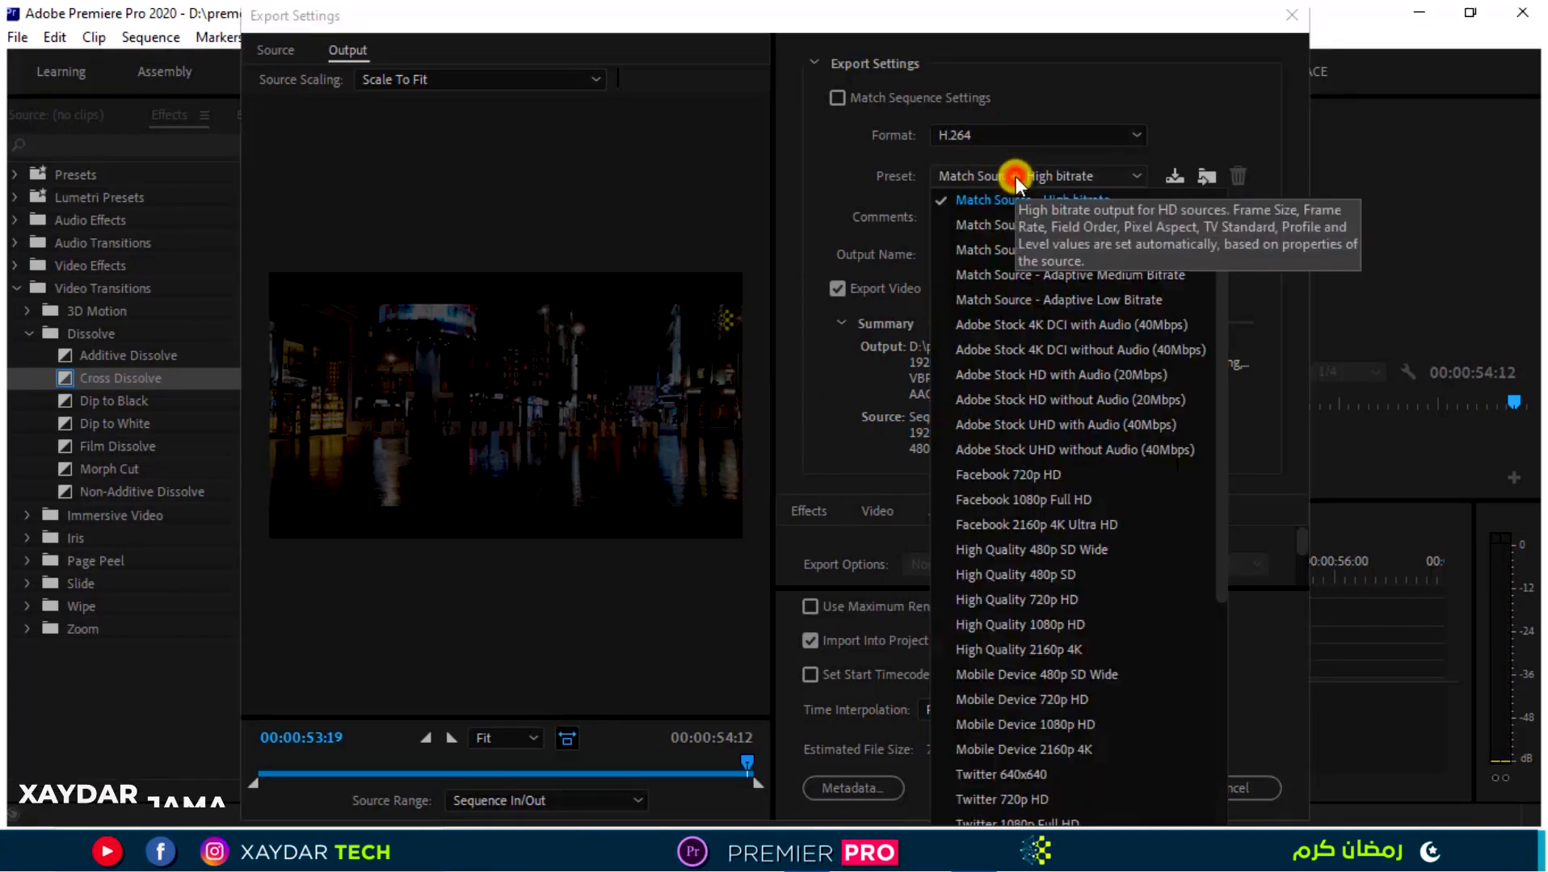
scroll(1066, 647, "down", 5)
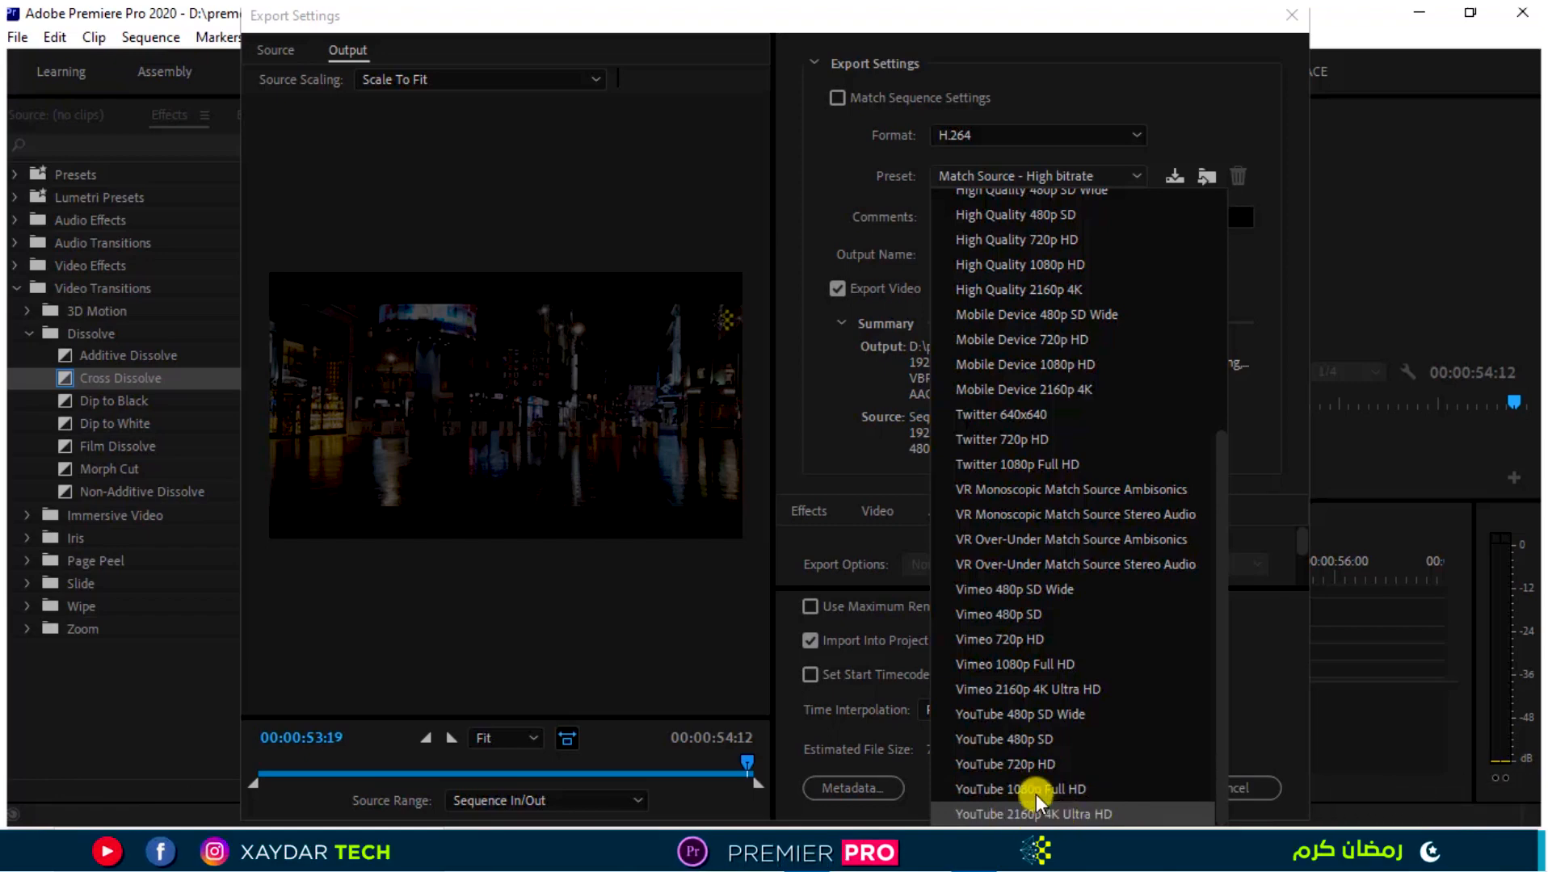
left_click(1047, 764)
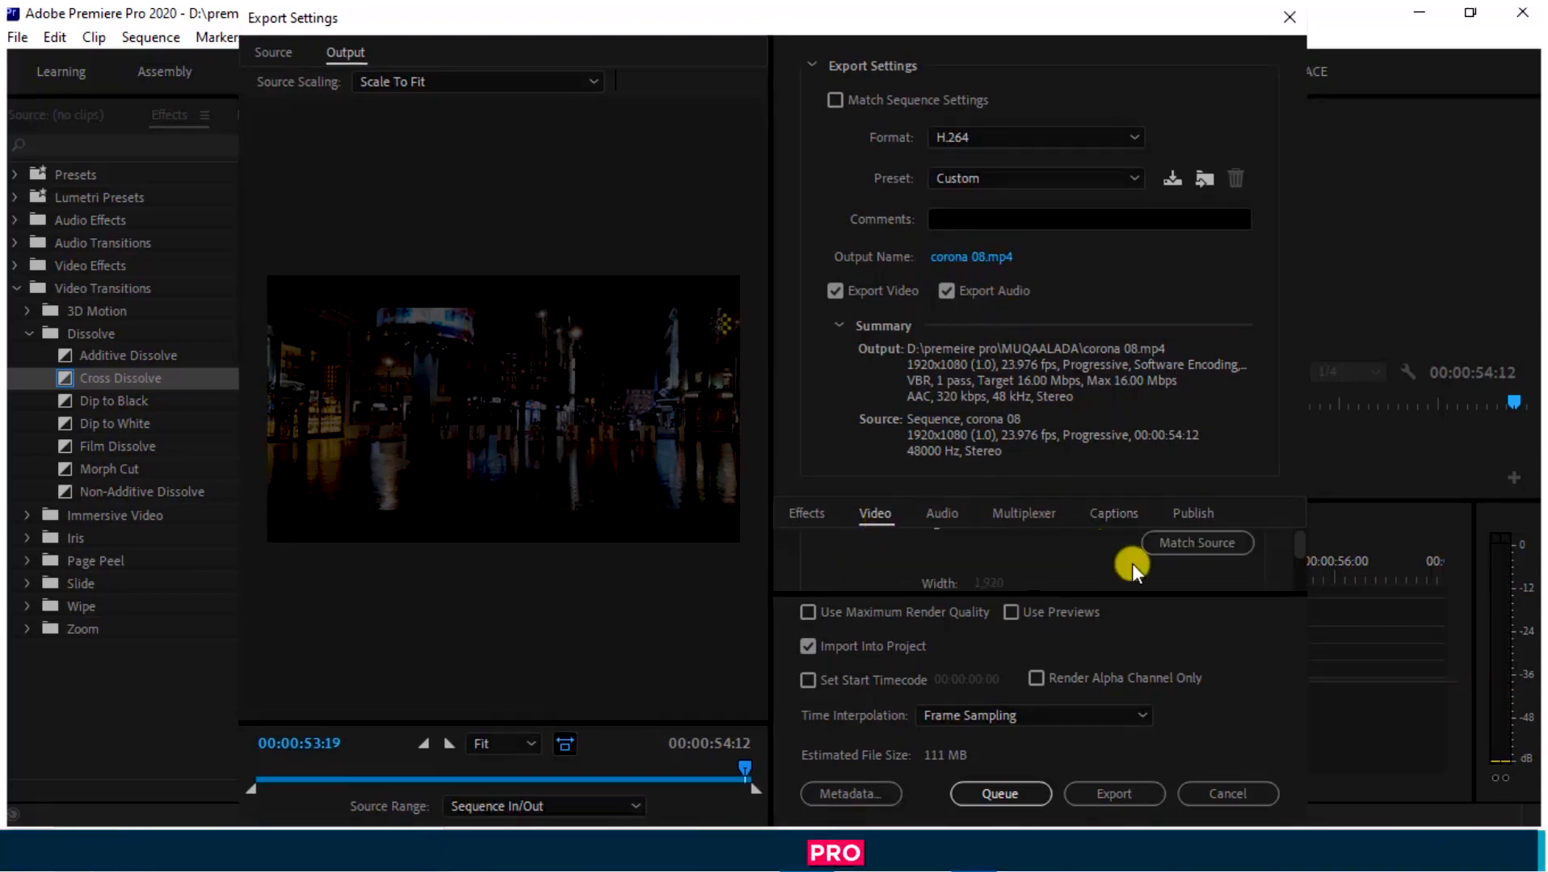
scroll(1182, 571, "down", 1)
scroll(1001, 571, "down", 1)
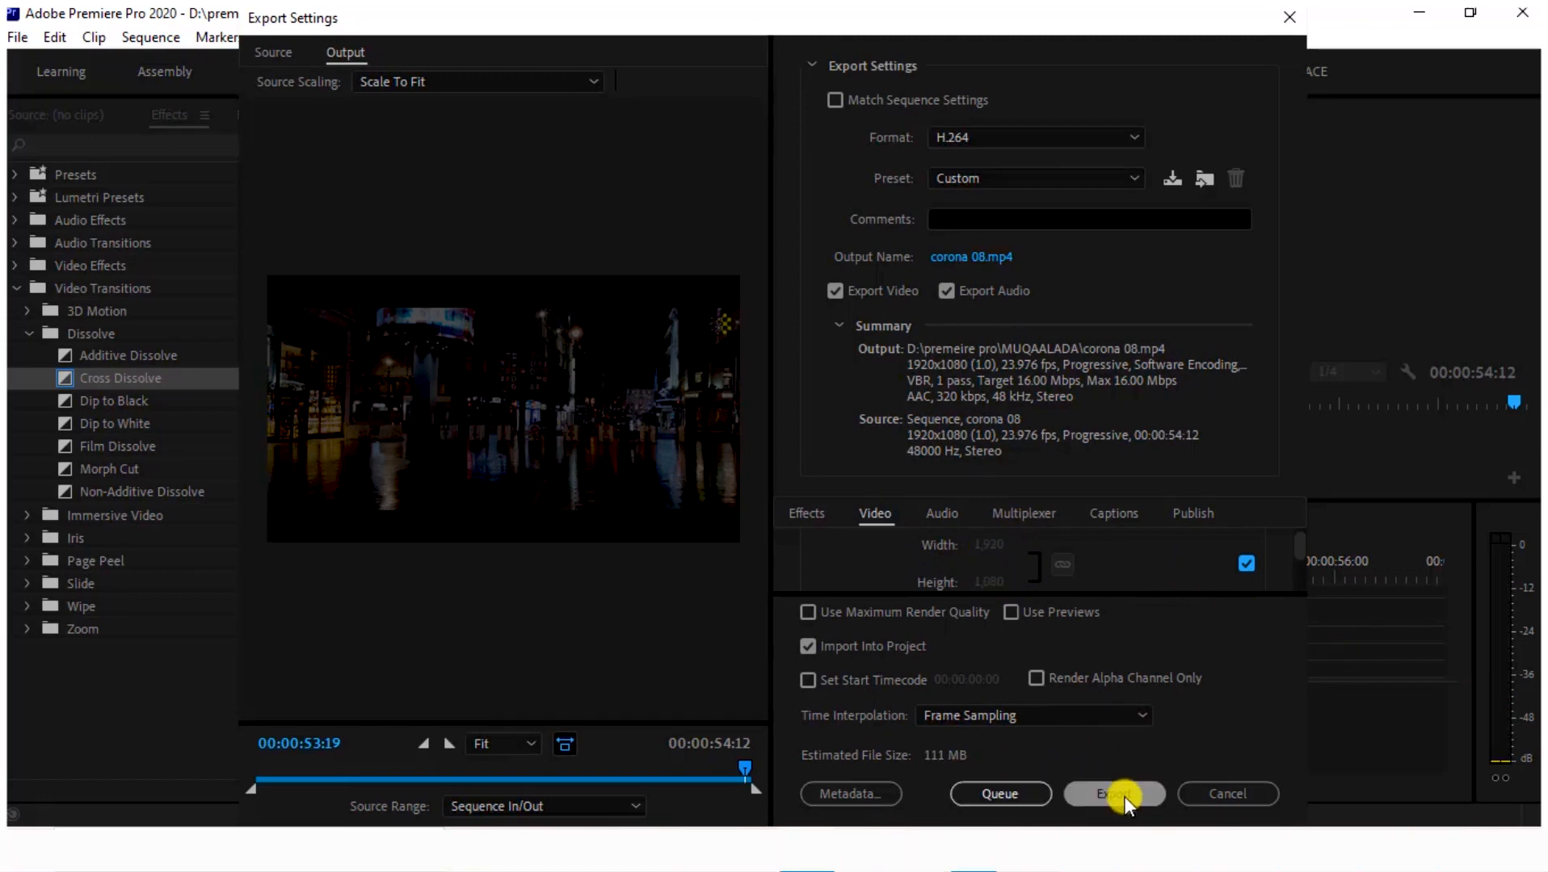
Send the corona 08.mp4 export to the Adobe Media Encoder queue and minimize the editor window.
left_click(1022, 798)
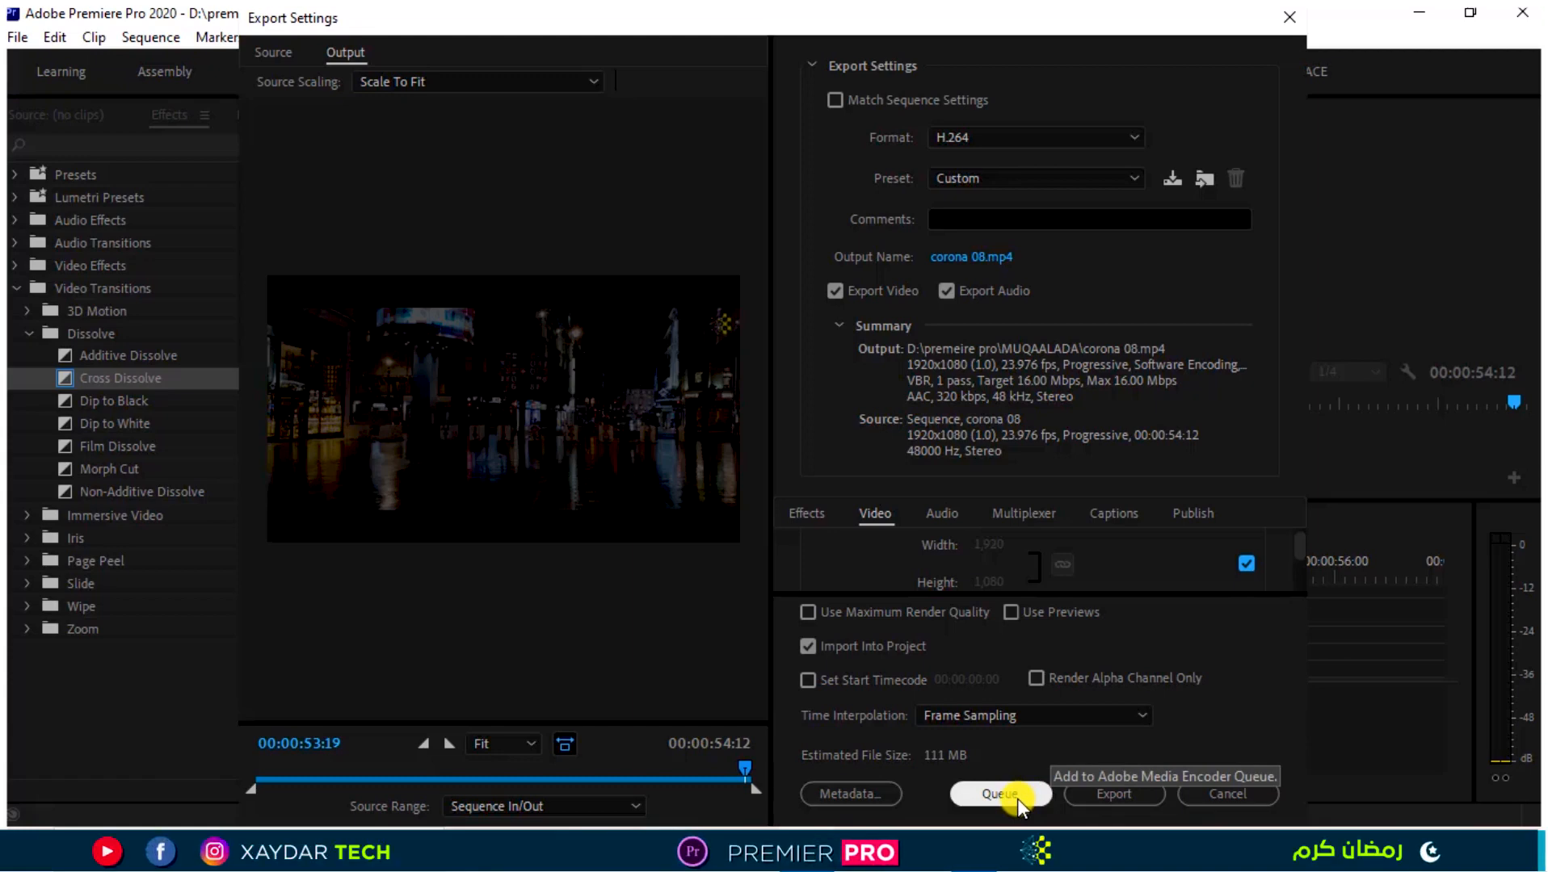
left_click(1017, 799)
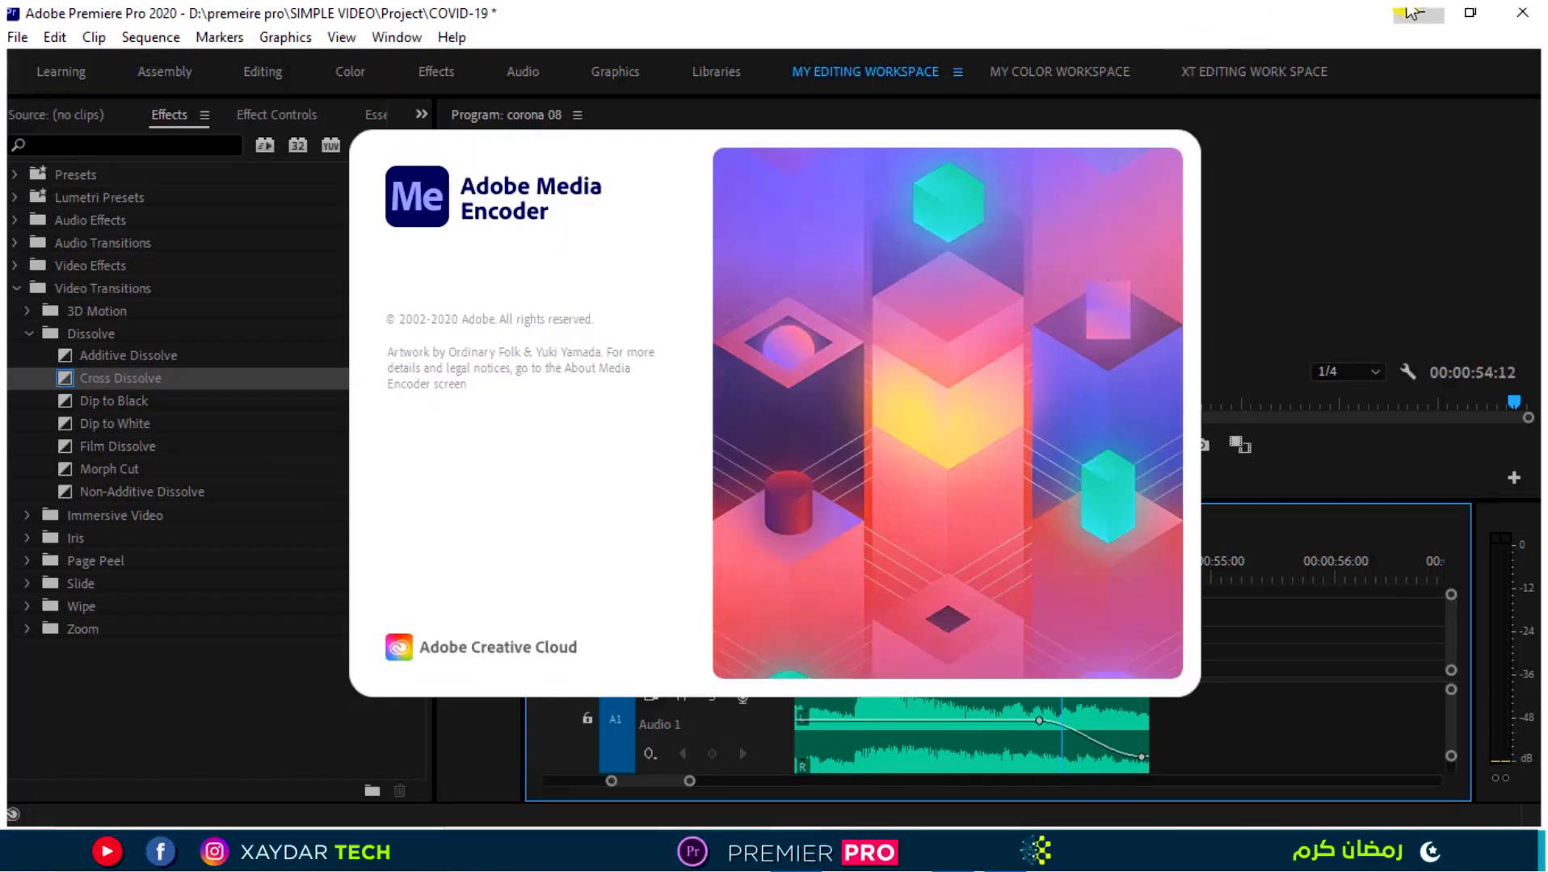
left_click(1412, 13)
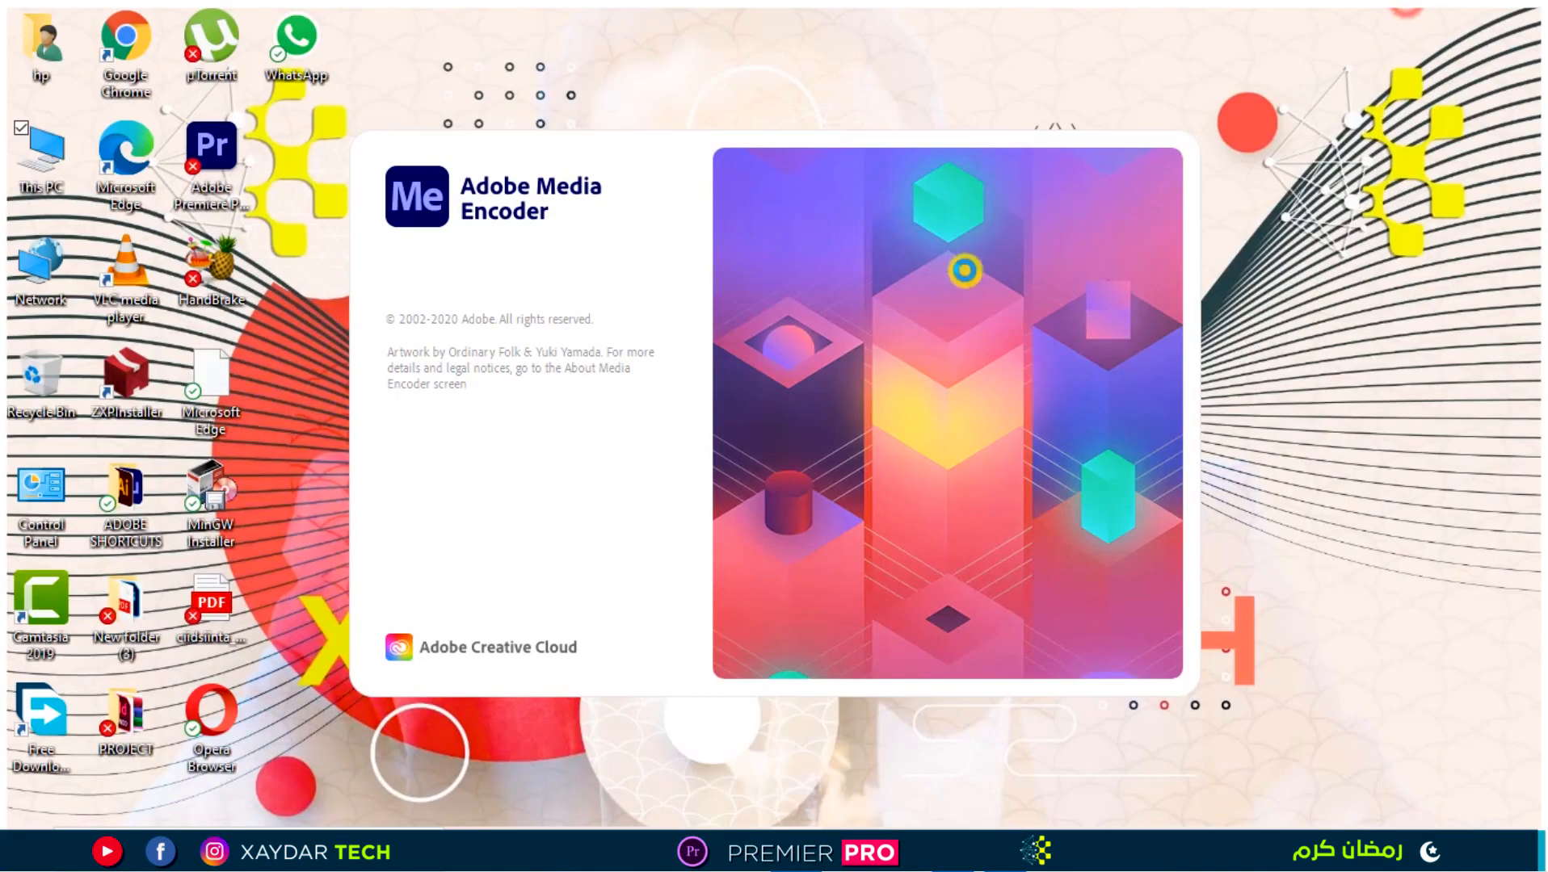